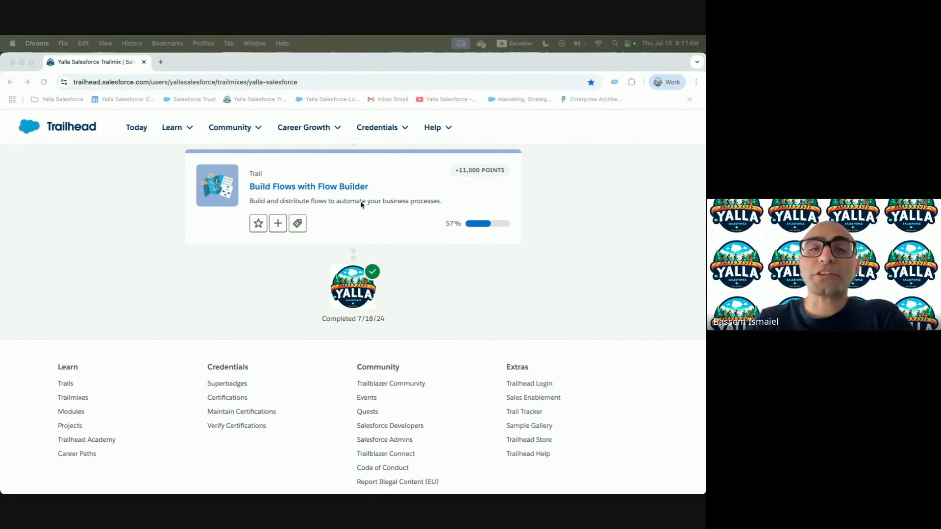
Open the Build Flows with Flow Builder trail and review its completed modules
{"action": "left_click", "coordinate": [319, 193]}
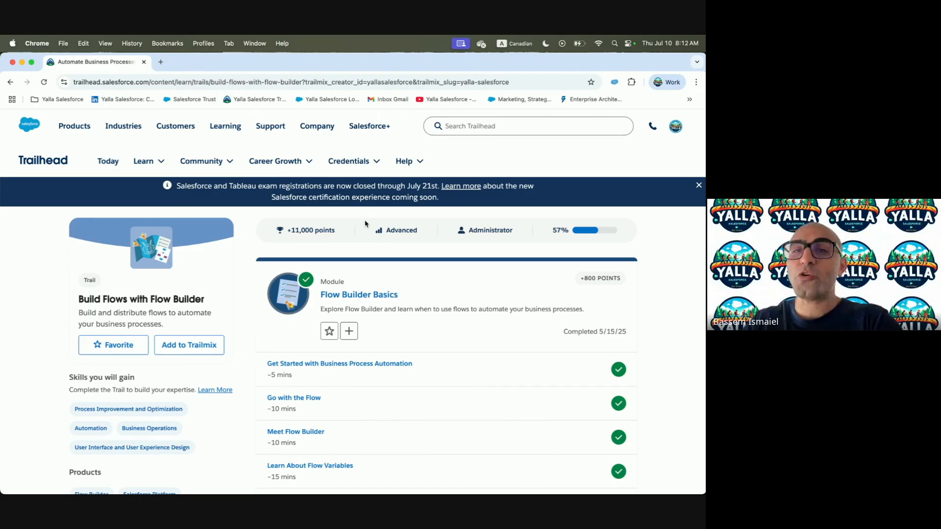
{"action": "scroll", "coordinate": [424, 329], "scroll_direction": "down", "scroll_amount": 6}
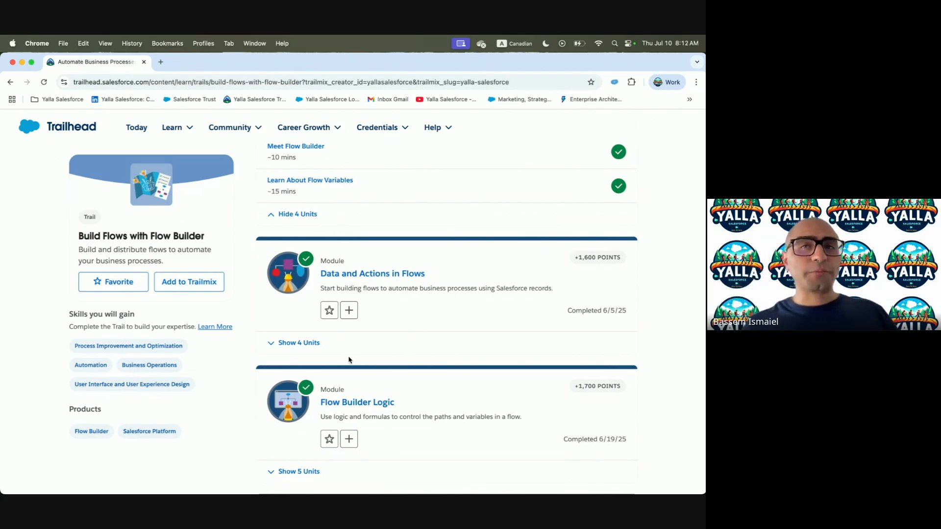
{"action": "scroll", "coordinate": [350, 360], "scroll_direction": "down", "scroll_amount": 3}
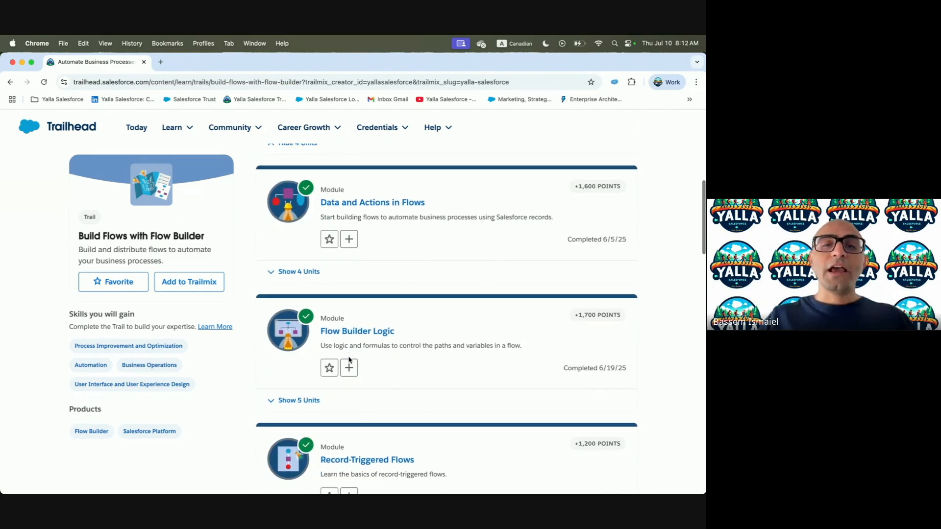
{"action": "scroll", "coordinate": [349, 360], "scroll_direction": "down", "scroll_amount": 1}
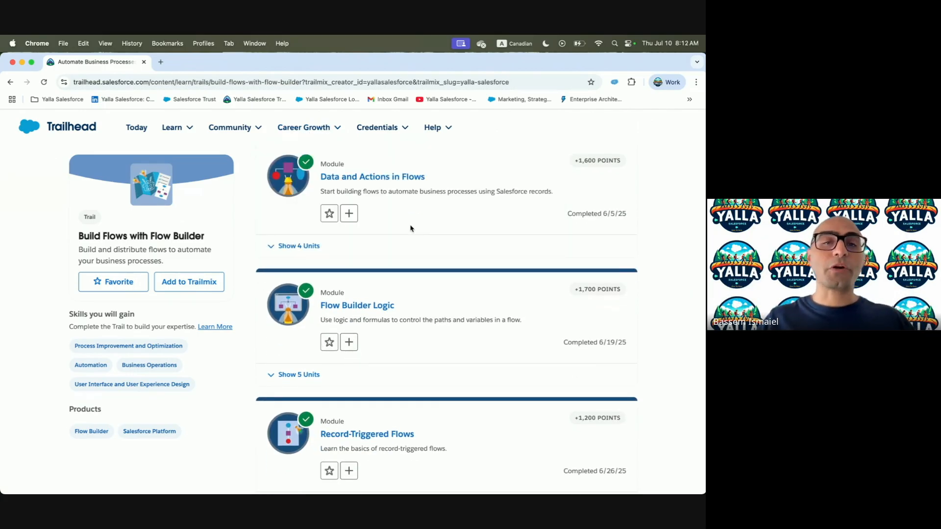
{"action": "scroll", "coordinate": [410, 229], "scroll_direction": "down", "scroll_amount": 2}
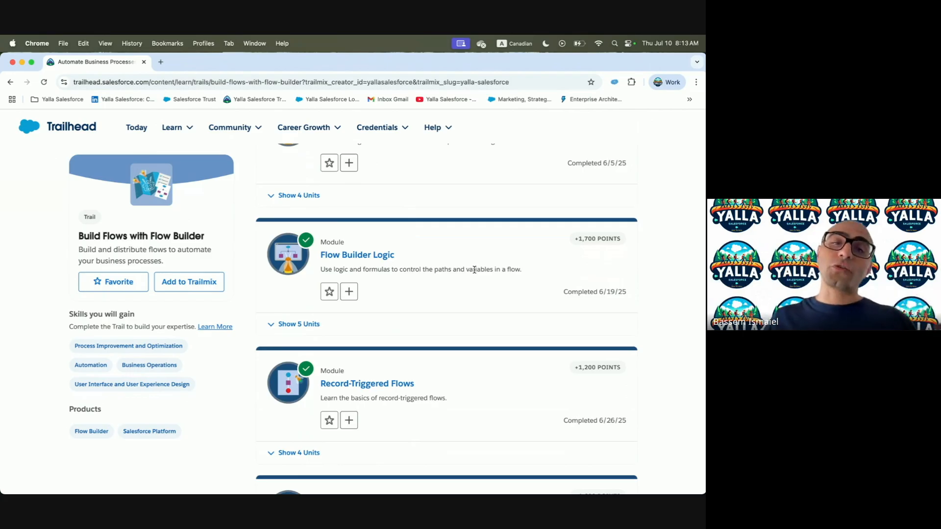
{"action": "scroll", "coordinate": [520, 259], "scroll_direction": "down", "scroll_amount": 1}
{"action": "scroll", "coordinate": [520, 258], "scroll_direction": "down", "scroll_amount": 5}
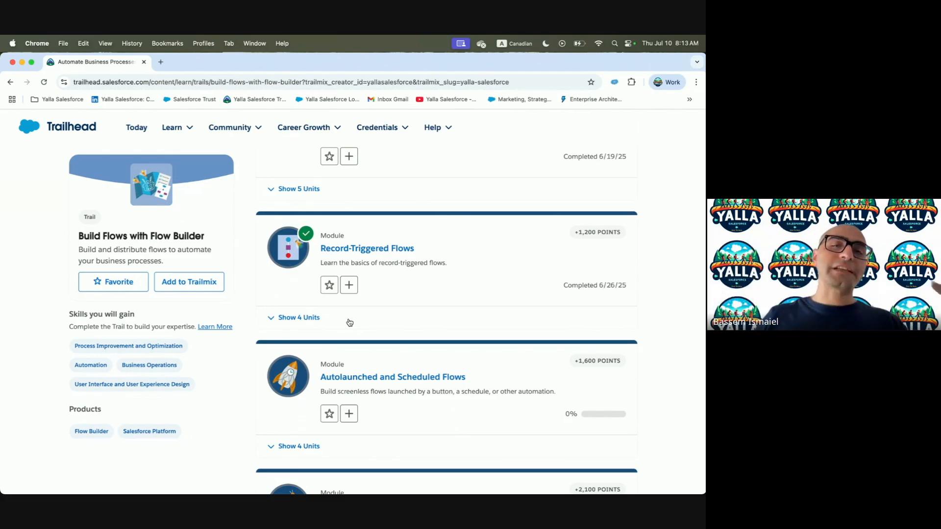
{"action": "scroll", "coordinate": [441, 294], "scroll_direction": "down", "scroll_amount": 1}
{"action": "left_click", "coordinate": [405, 297]}
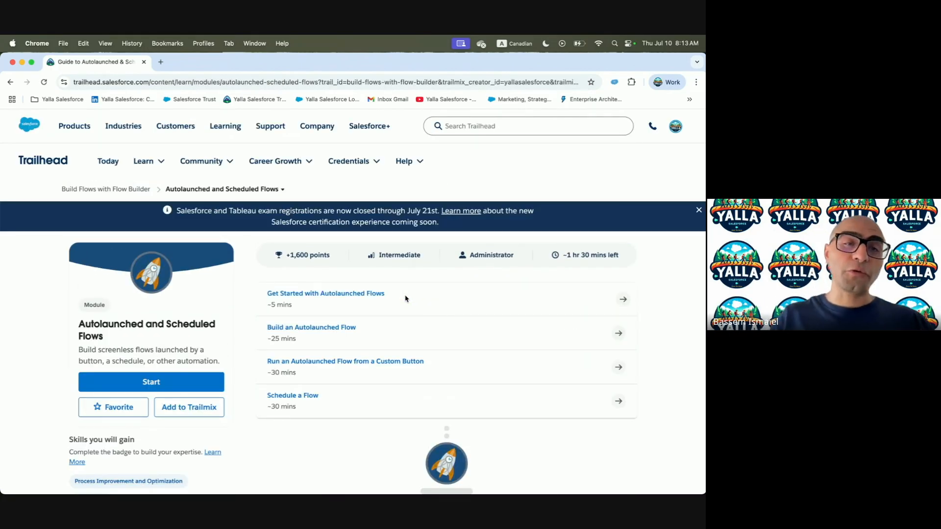
Read the Get Started with Autolaunched Flows unit, then switch to the Salesforce org's Seller Home
{"action": "left_click", "coordinate": [374, 297]}
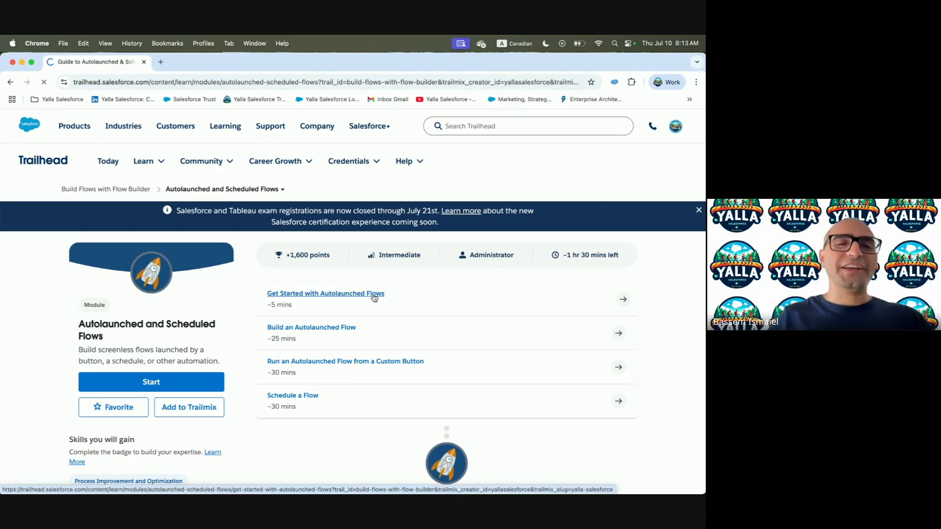
{"action": "scroll", "coordinate": [374, 296], "scroll_direction": "down", "scroll_amount": 7}
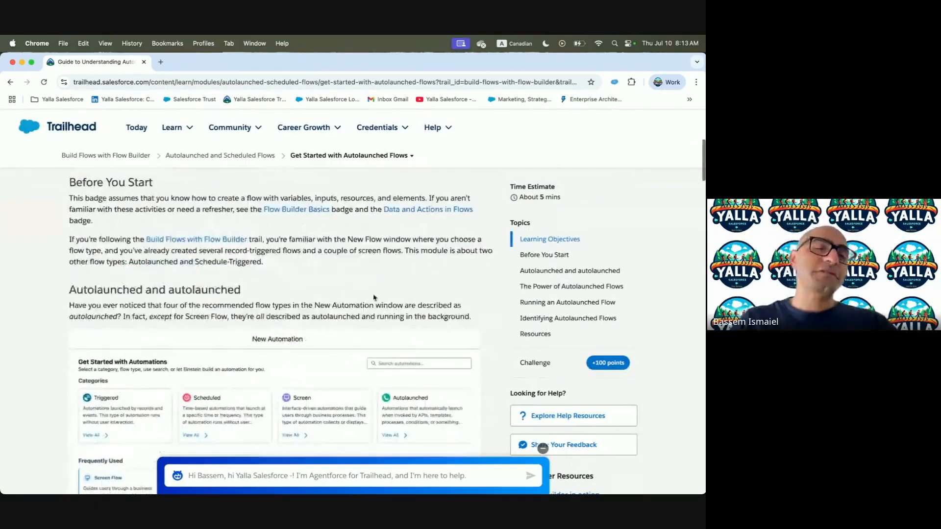
{"action": "left_click_drag", "start_coordinate": [68, 233], "coordinate": [291, 235]}
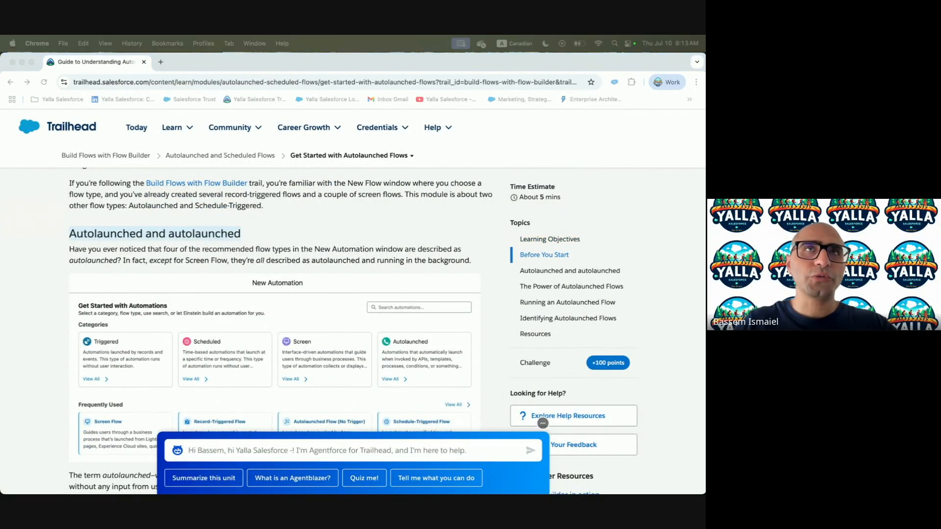
{"action": "scroll", "coordinate": [258, 264], "scroll_direction": "down", "scroll_amount": 3}
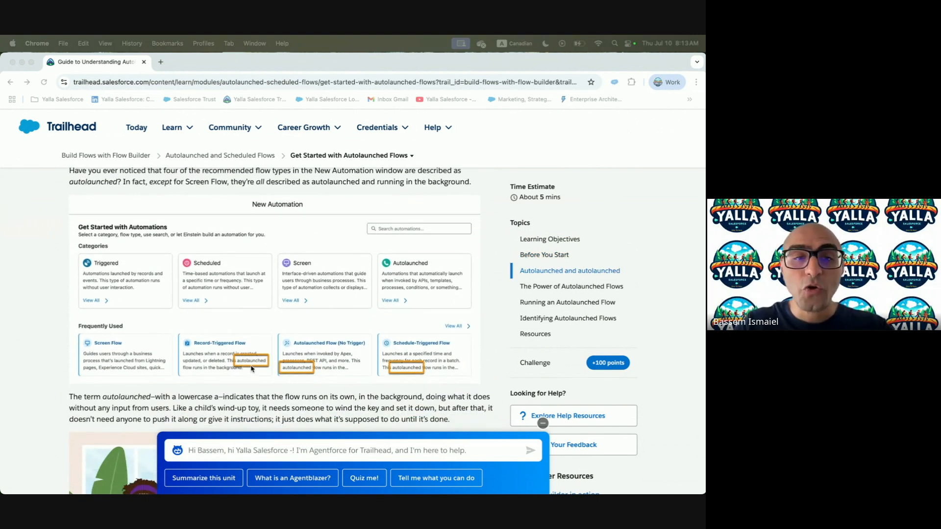
{"action": "key", "text": "ctrl+Right"}
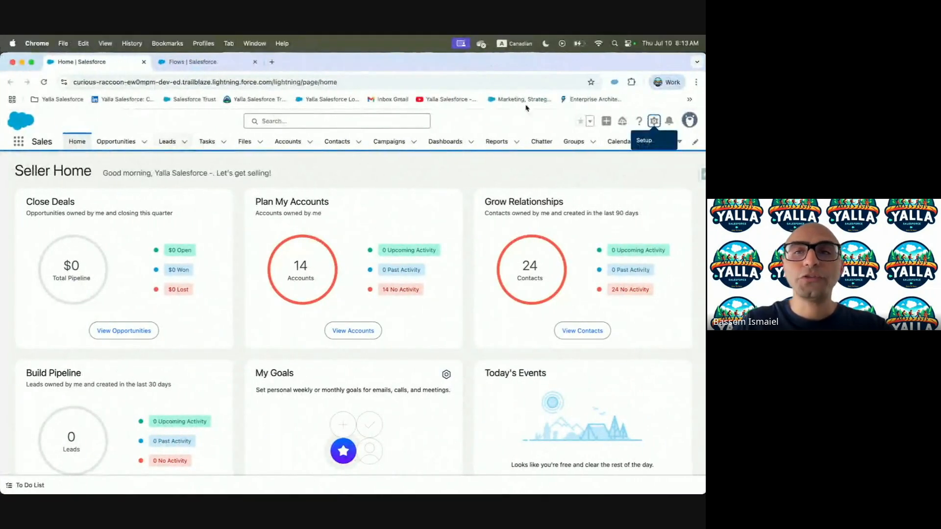
Open Setup from the gear menu and reach the Flows page via Quick Find 'Flow'
{"action": "left_click", "coordinate": [654, 138]}
{"action": "left_click", "coordinate": [604, 157]}
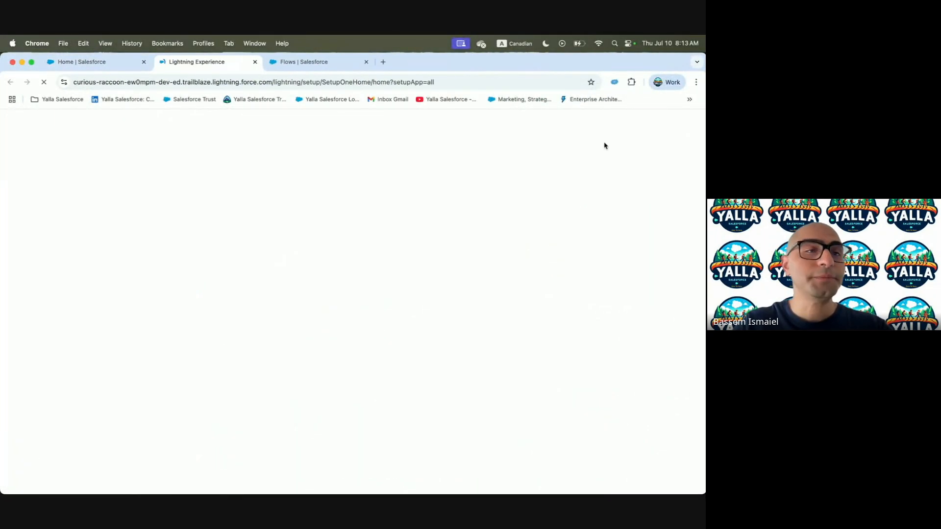
{"action": "type", "text": "Flow"}
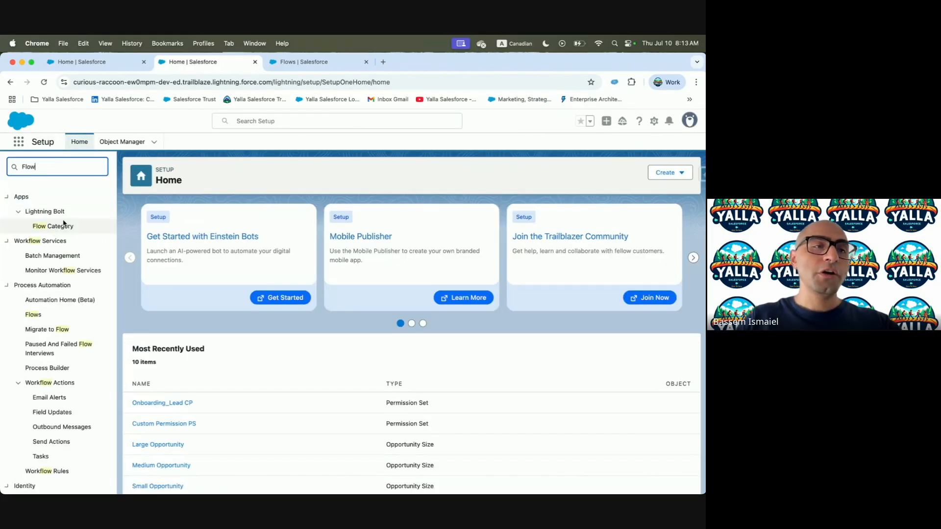
{"action": "left_click", "coordinate": [33, 315]}
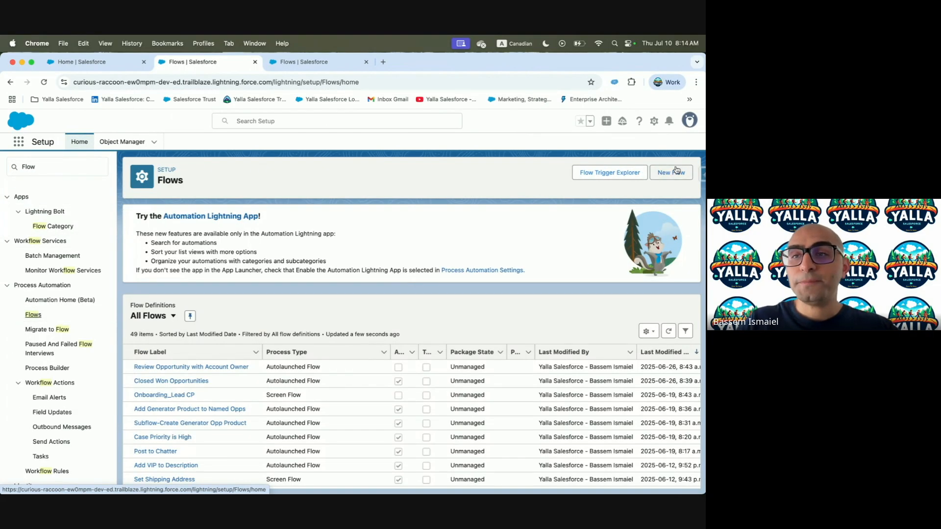
Start a New Flow, then return to the Trailhead unit's flow-type comparison table
{"action": "left_click", "coordinate": [674, 172]}
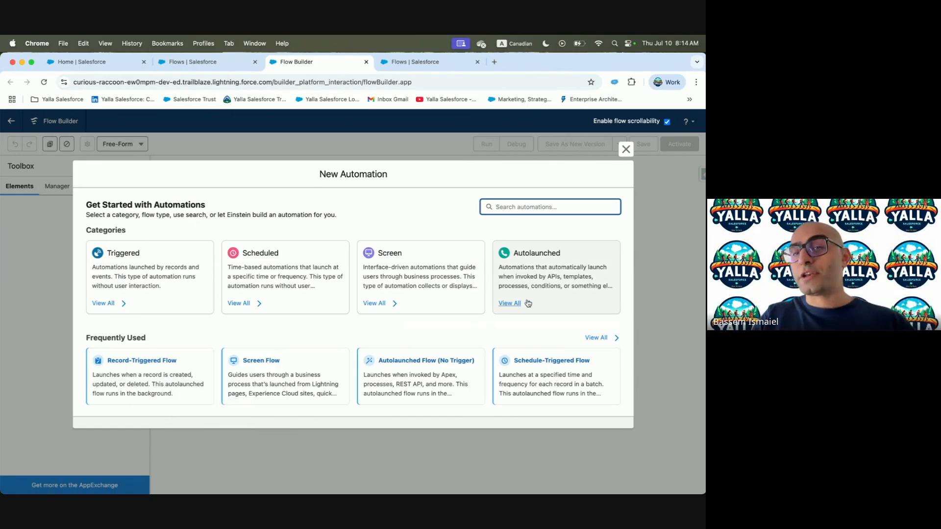
{"action": "key", "text": "ctrl+Left"}
{"action": "scroll", "coordinate": [155, 363], "scroll_direction": "down", "scroll_amount": 12}
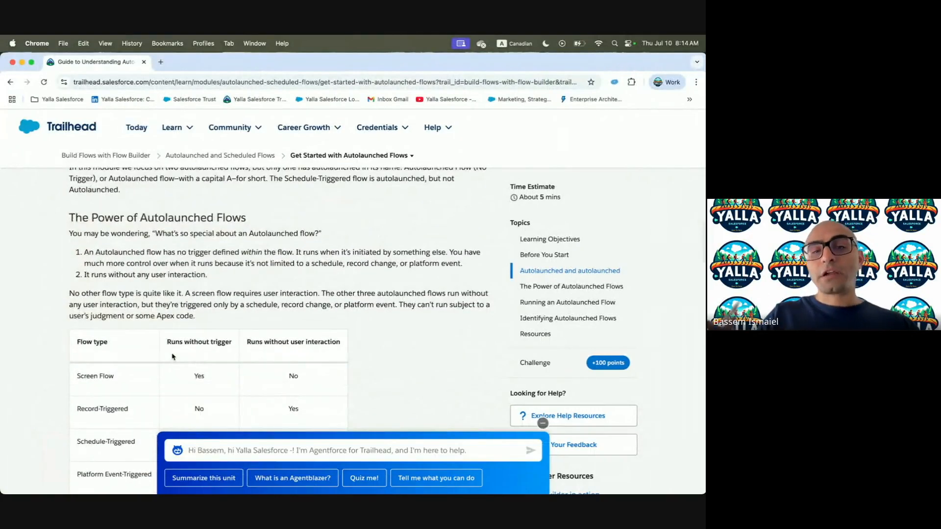
Glance at Flow Builder, then collapse the Agentforce chat panel in Trailhead
{"action": "key", "text": "ctrl+Right"}
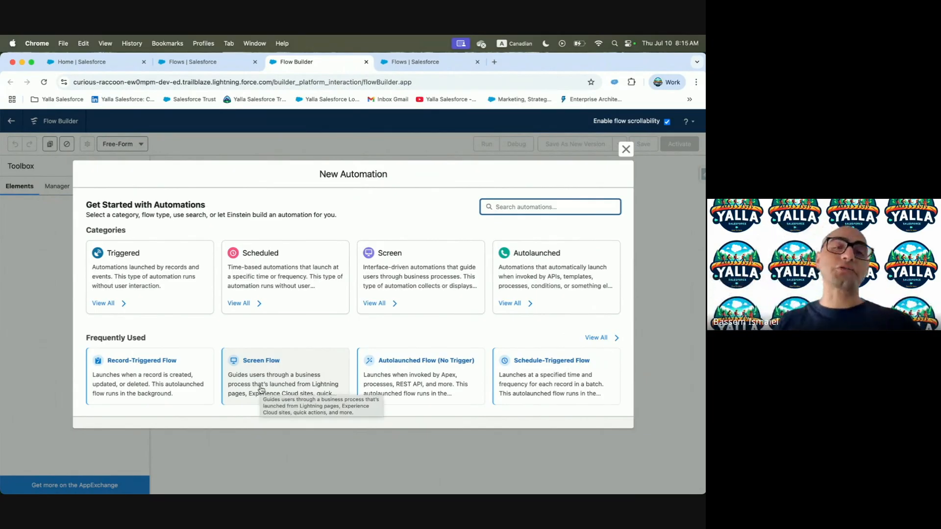
{"action": "key", "text": "ctrl+Left"}
{"action": "scroll", "coordinate": [233, 345], "scroll_direction": "down", "scroll_amount": 1}
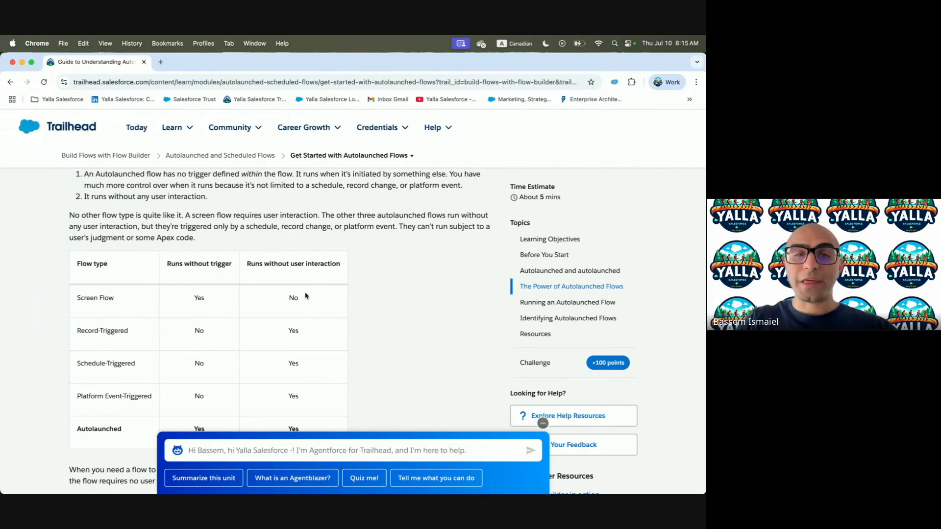
{"action": "scroll", "coordinate": [143, 343], "scroll_direction": "down", "scroll_amount": 3}
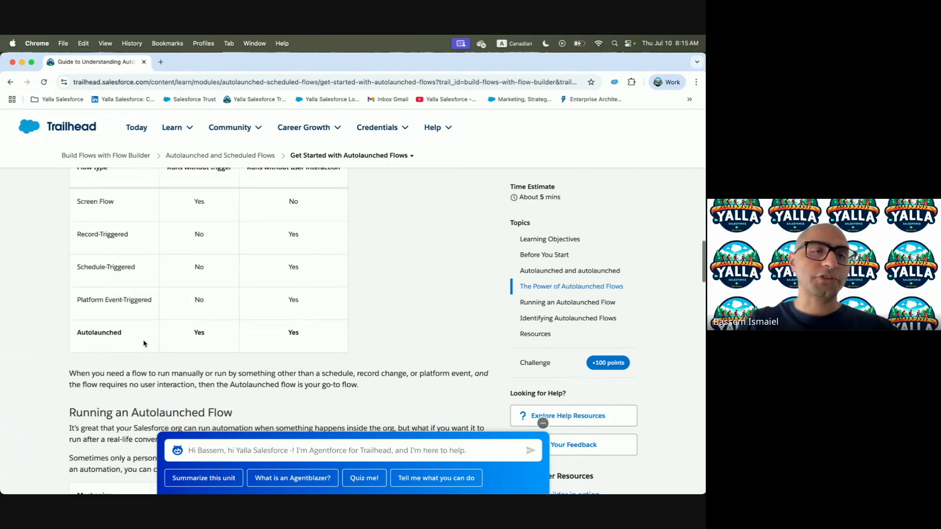
{"action": "left_click", "coordinate": [543, 423]}
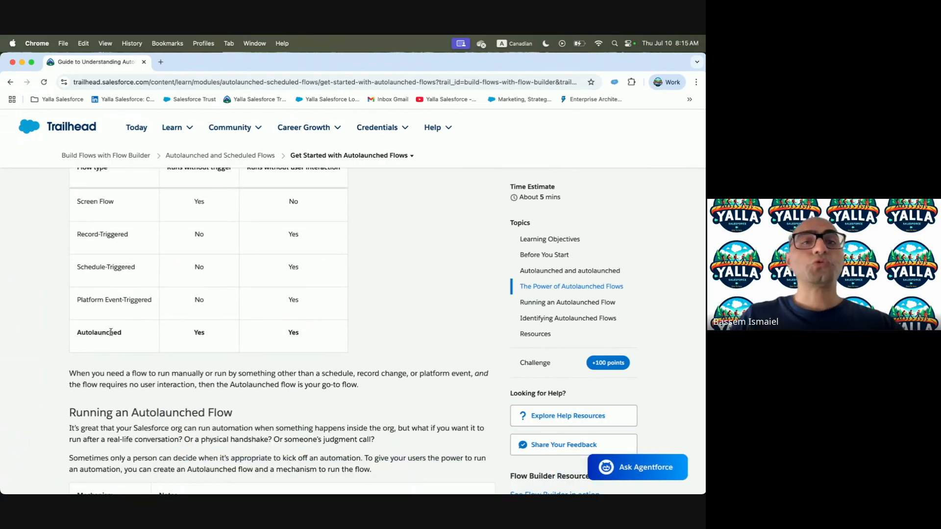
Read the unit down to the Running an Autolaunched Flow mechanisms list
{"action": "scroll", "coordinate": [117, 333], "scroll_direction": "up", "scroll_amount": 1}
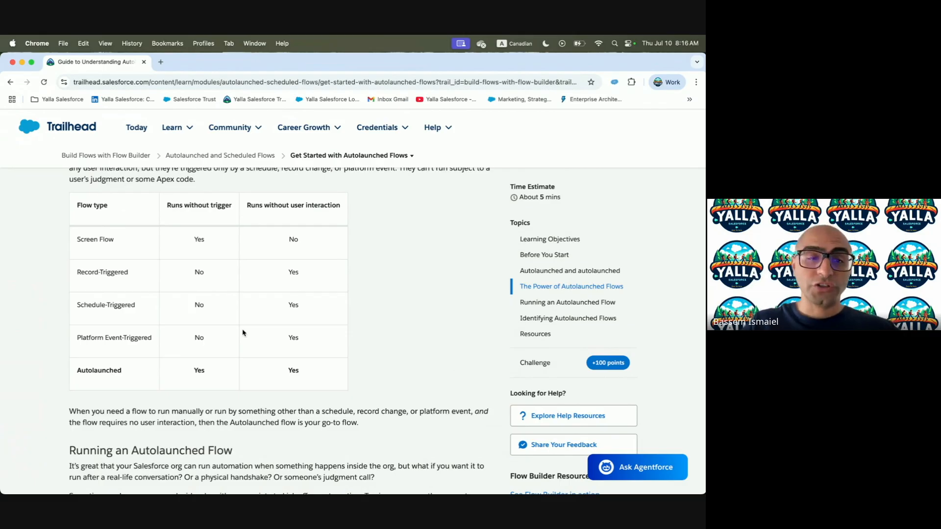
{"action": "scroll", "coordinate": [243, 332], "scroll_direction": "down", "scroll_amount": 3}
{"action": "scroll", "coordinate": [243, 333], "scroll_direction": "down", "scroll_amount": 4}
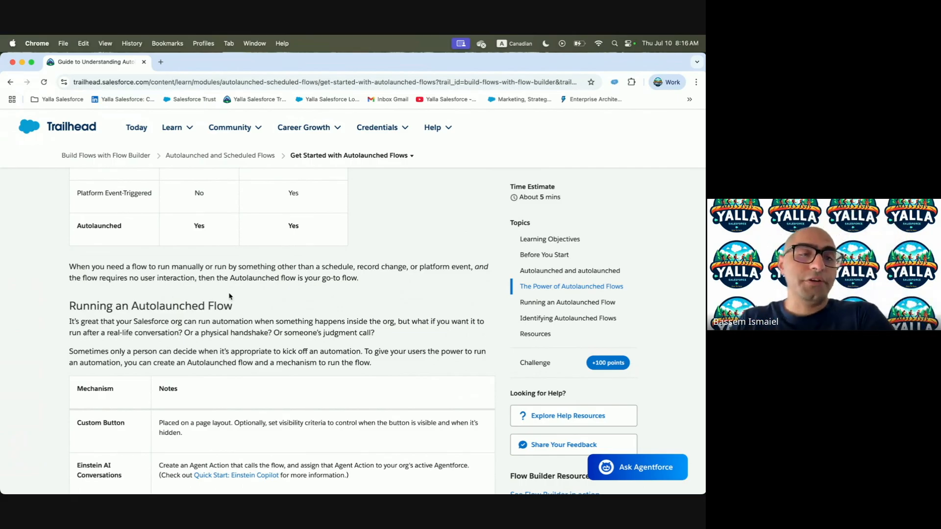
{"action": "scroll", "coordinate": [177, 335], "scroll_direction": "down", "scroll_amount": 1}
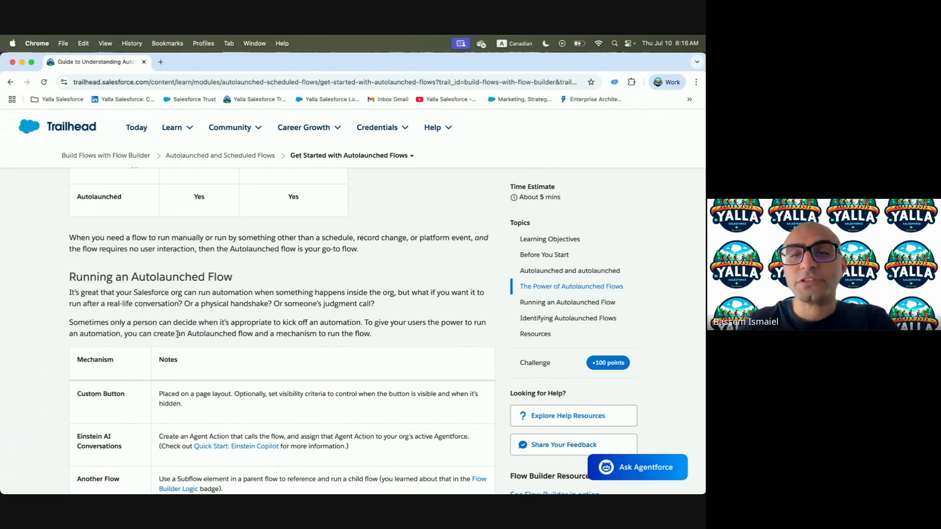
{"action": "scroll", "coordinate": [430, 310], "scroll_direction": "down", "scroll_amount": 1}
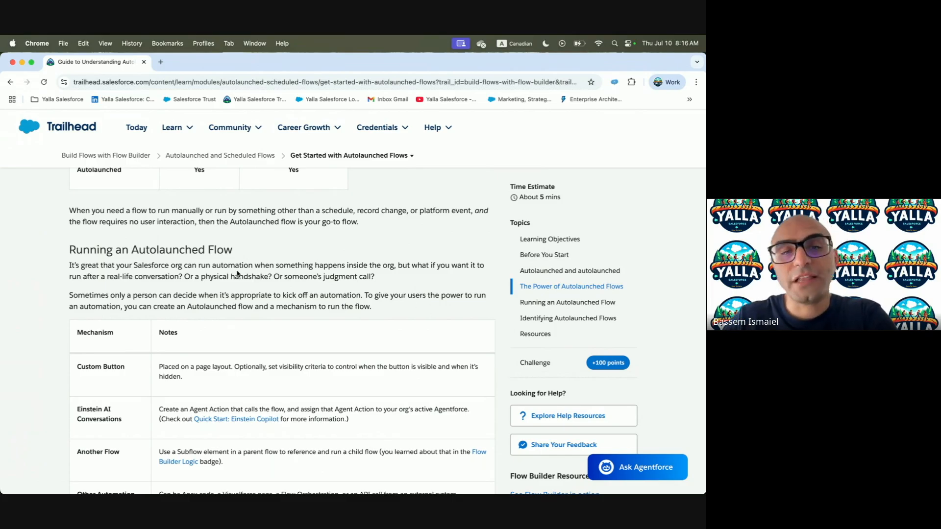
{"action": "scroll", "coordinate": [291, 288], "scroll_direction": "down", "scroll_amount": 2}
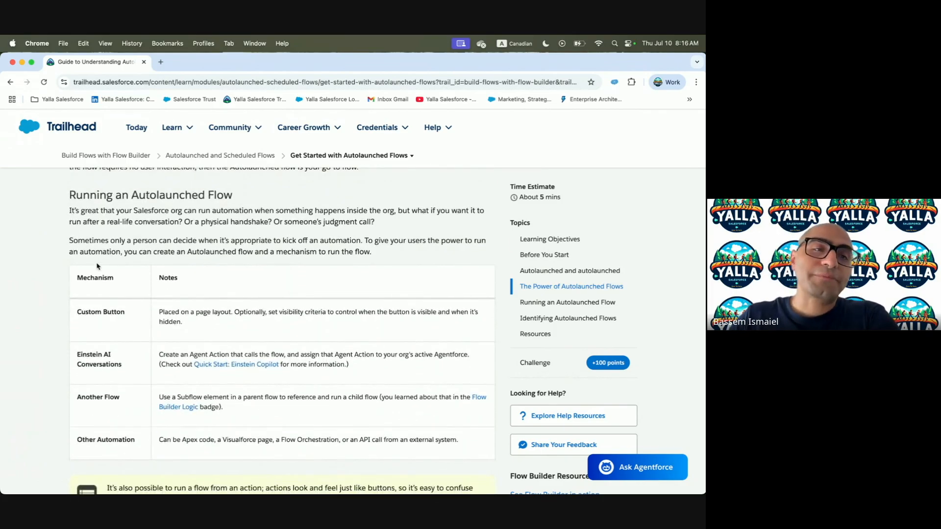
Highlight the Custom Button, Einstein AI Conversations and Another Flow mechanism rows
{"action": "left_click_drag", "start_coordinate": [66, 240], "coordinate": [345, 258]}
{"action": "scroll", "coordinate": [353, 264], "scroll_direction": "down", "scroll_amount": 2}
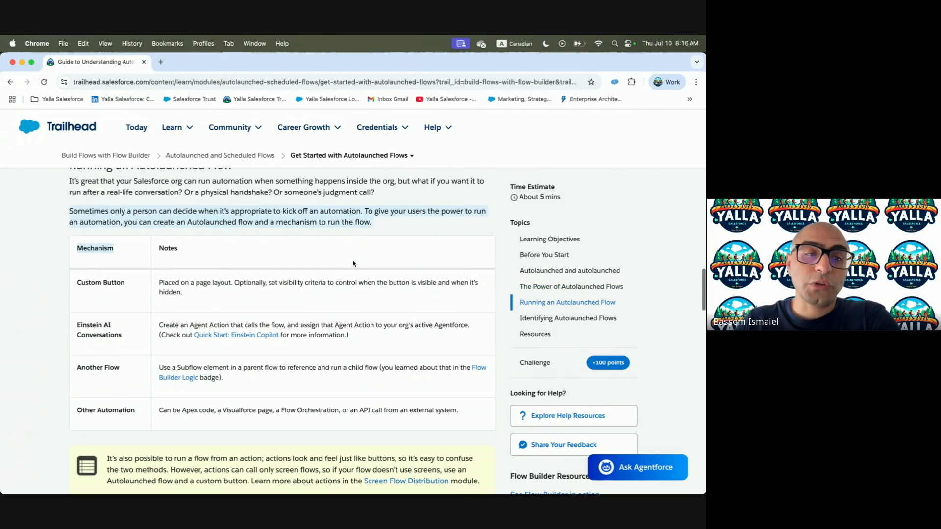
{"action": "left_click_drag", "start_coordinate": [76, 254], "coordinate": [124, 254]}
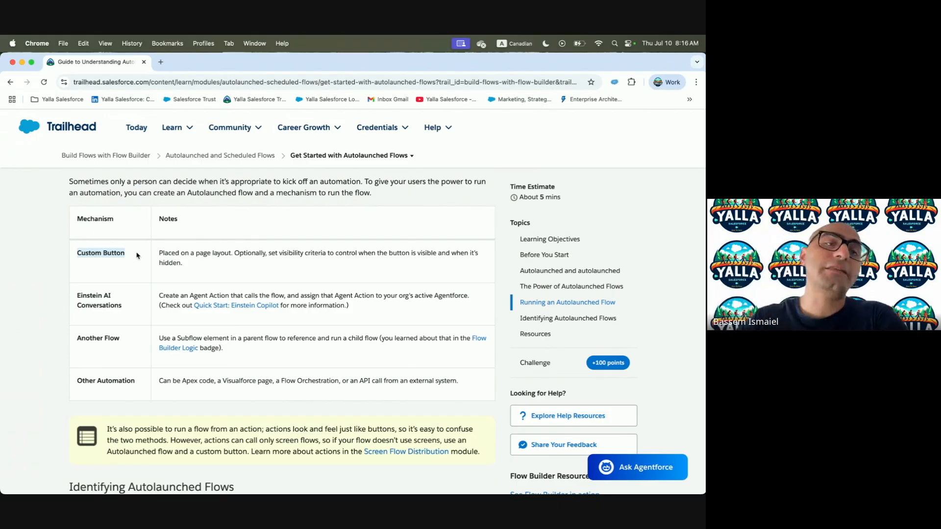
{"action": "left_click", "coordinate": [86, 292]}
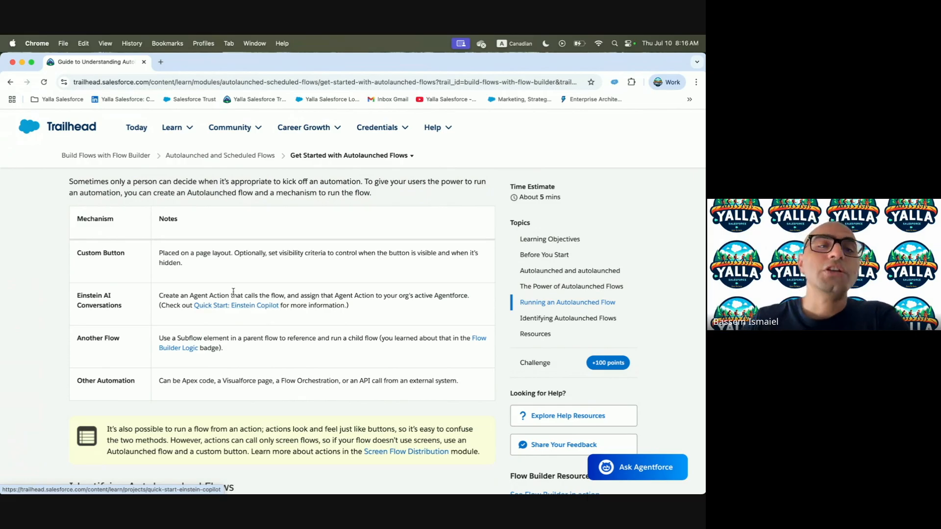
{"action": "left_click_drag", "start_coordinate": [73, 297], "coordinate": [126, 308]}
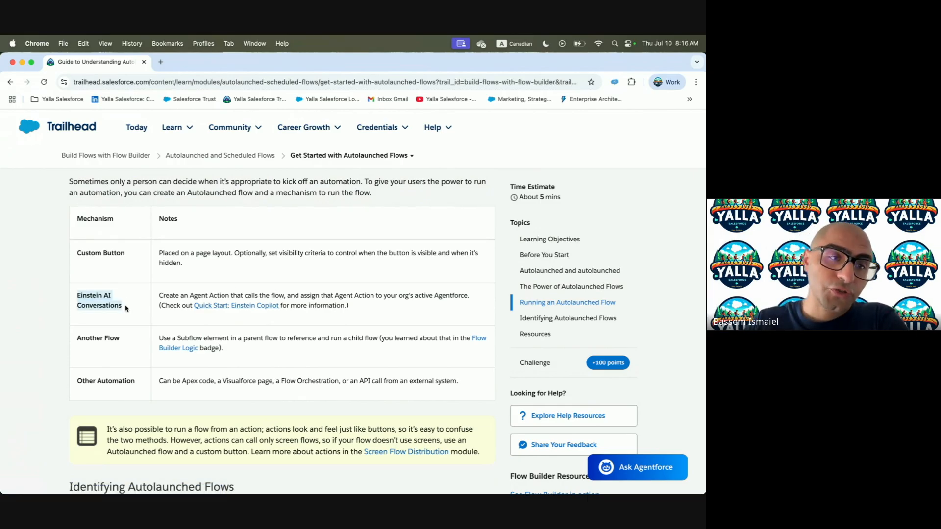
{"action": "left_click", "coordinate": [78, 345]}
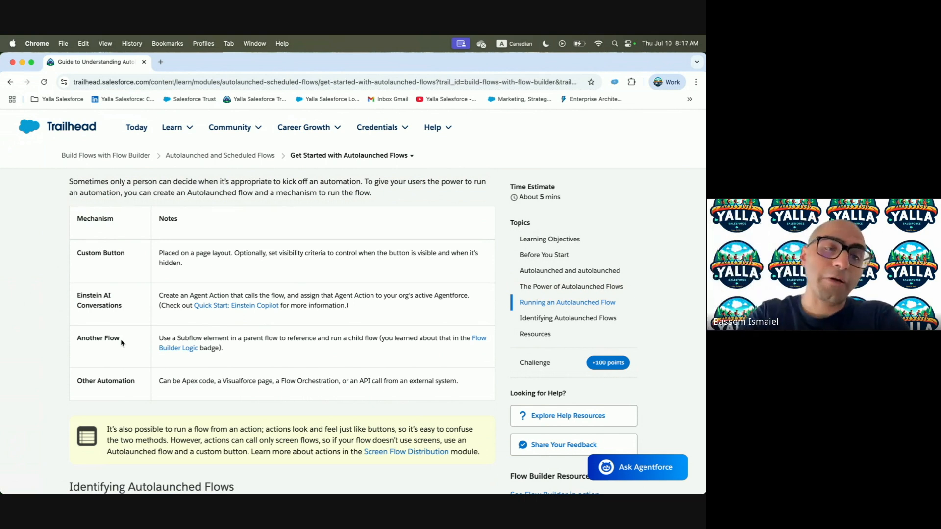
{"action": "left_click_drag", "start_coordinate": [74, 339], "coordinate": [196, 338]}
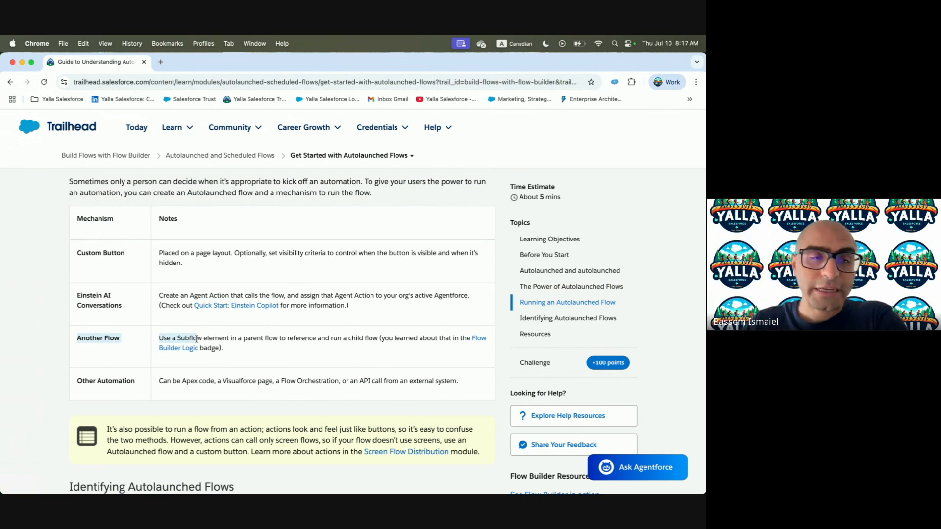
Read on to Identifying Autolaunched Flows, then return to Flow Builder's New Automation dialog
{"action": "scroll", "coordinate": [197, 339], "scroll_direction": "down", "scroll_amount": 2}
{"action": "left_click_drag", "start_coordinate": [75, 326], "coordinate": [270, 325]}
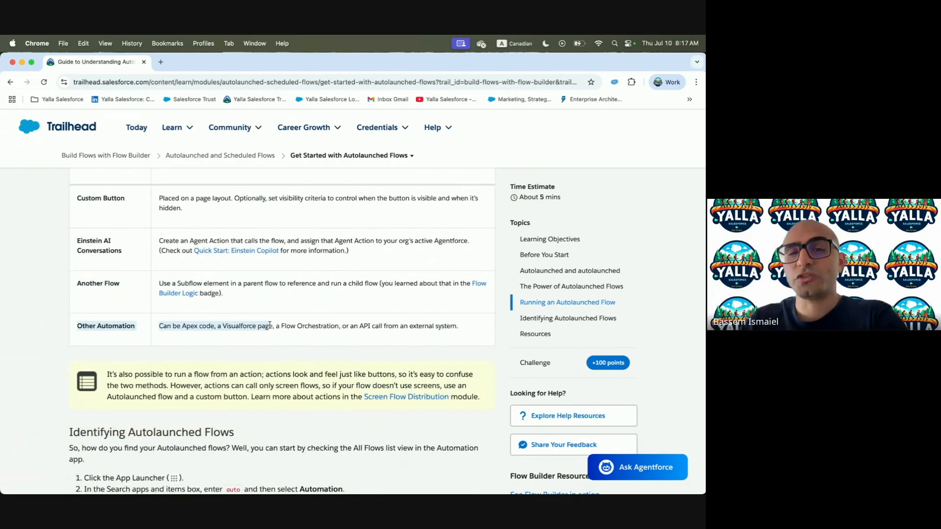
{"action": "scroll", "coordinate": [270, 324], "scroll_direction": "down", "scroll_amount": 4}
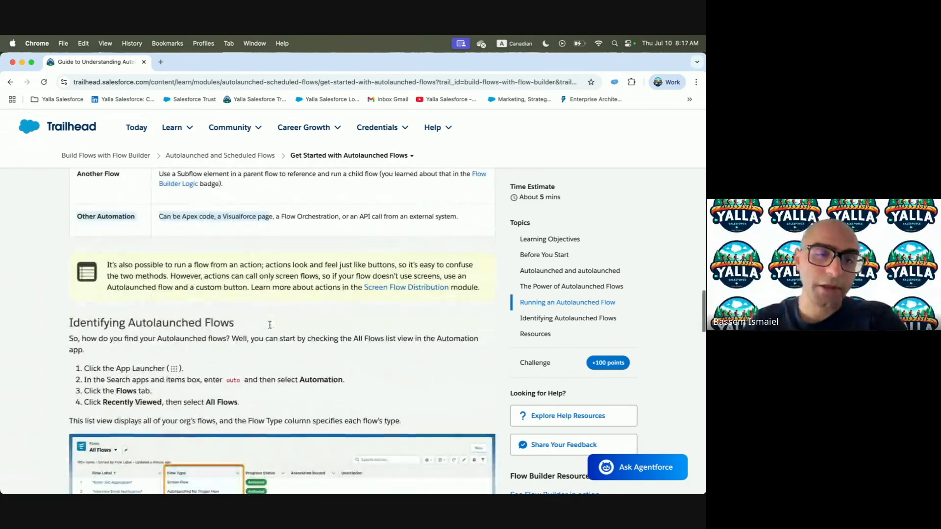
{"action": "scroll", "coordinate": [270, 324], "scroll_direction": "down", "scroll_amount": 4}
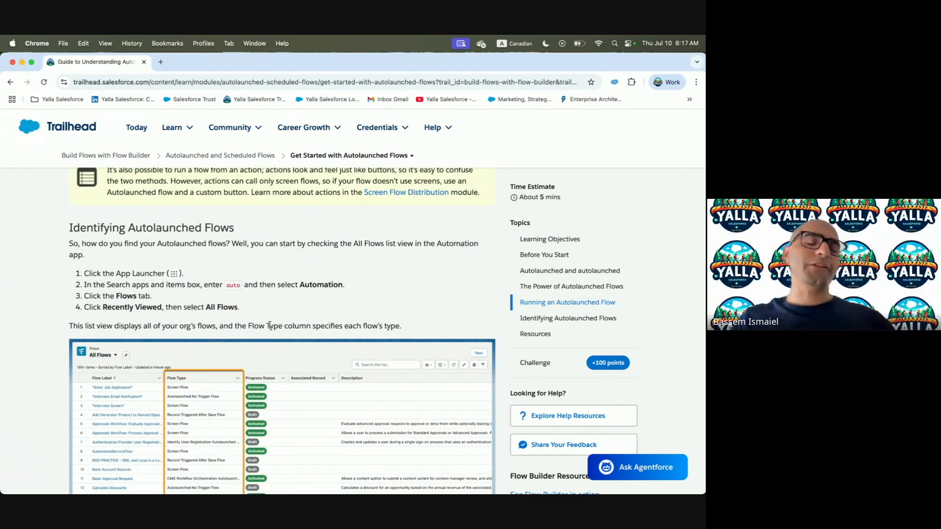
{"action": "key", "text": "ctrl+Right"}
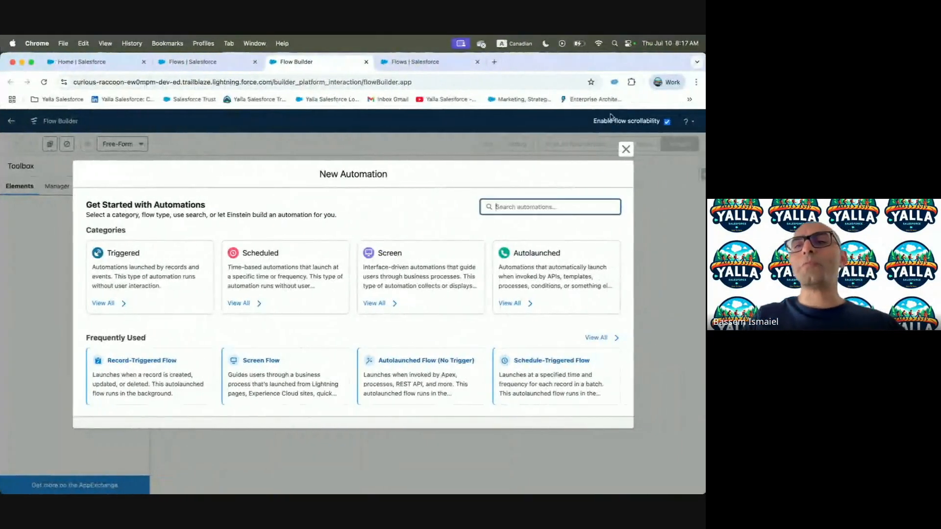
Close the New Automation dialog and browse the 49 flows in Setup's Flows list
{"action": "left_click", "coordinate": [626, 150]}
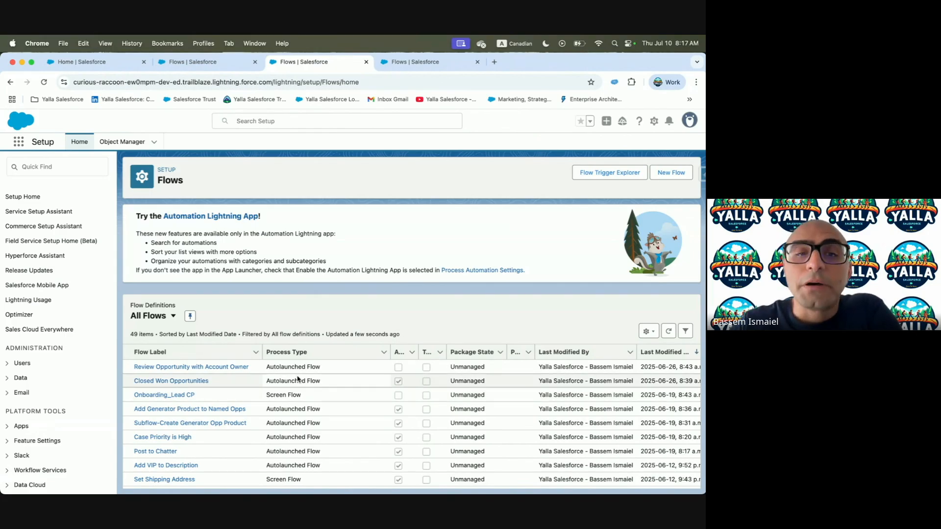
{"action": "scroll", "coordinate": [301, 472], "scroll_direction": "down", "scroll_amount": 10}
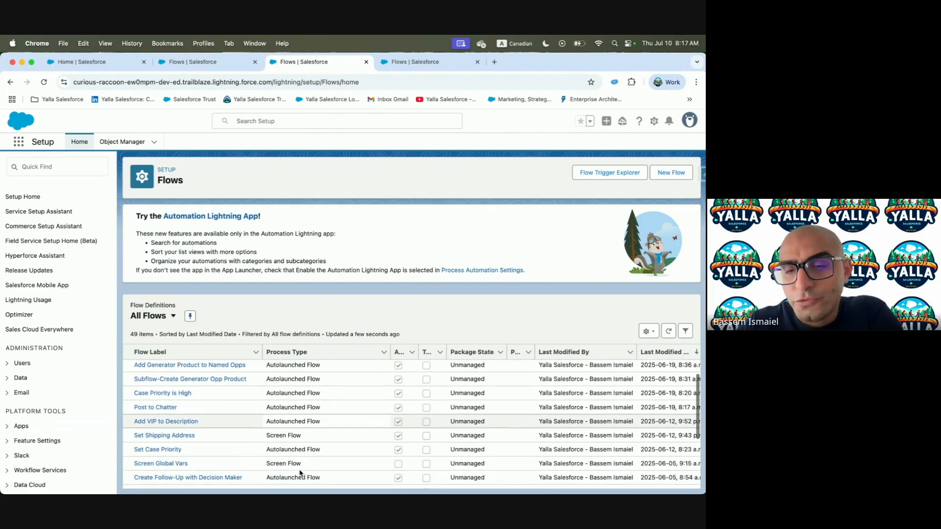
{"action": "scroll", "coordinate": [297, 403], "scroll_direction": "down", "scroll_amount": 3}
{"action": "scroll", "coordinate": [296, 403], "scroll_direction": "up", "scroll_amount": 5}
{"action": "scroll", "coordinate": [296, 403], "scroll_direction": "up", "scroll_amount": 1}
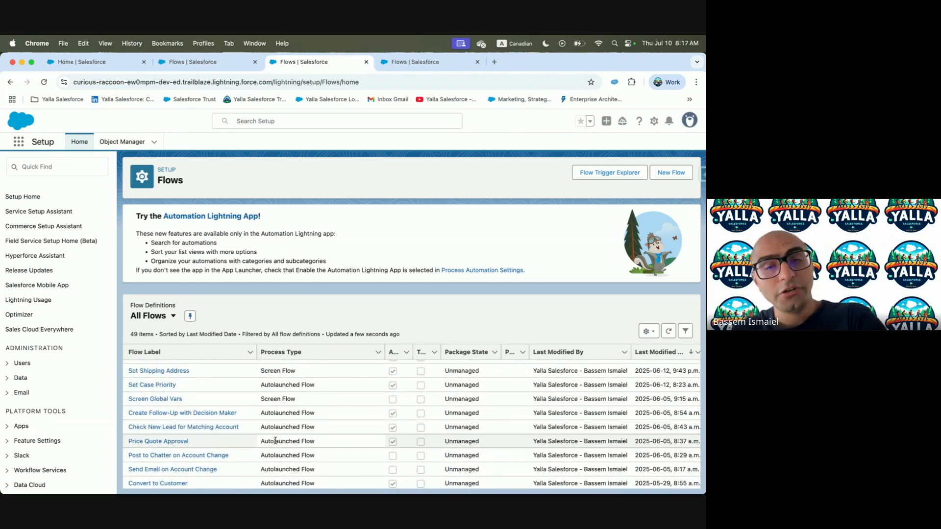
{"action": "scroll", "coordinate": [276, 441], "scroll_direction": "up", "scroll_amount": 5}
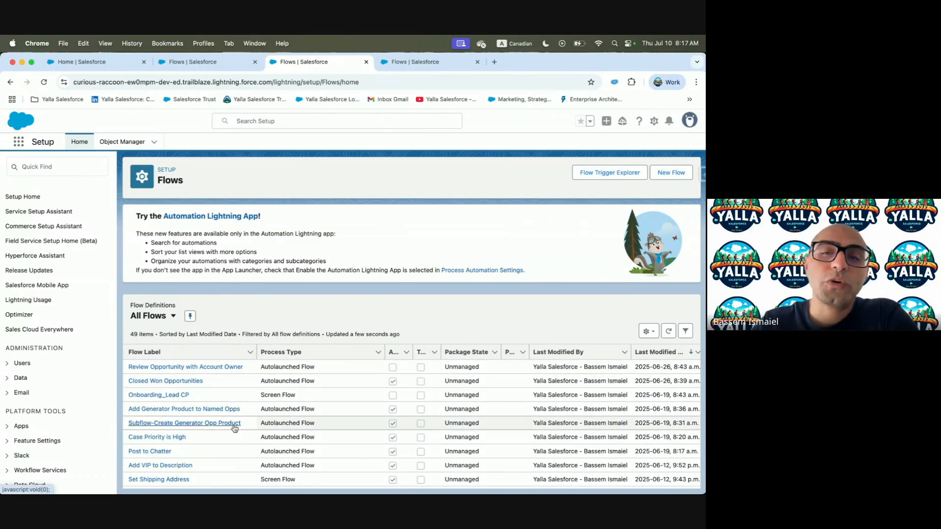
Add the Trigger field to the Flows list view's visible fields
{"action": "left_click", "coordinate": [647, 333]}
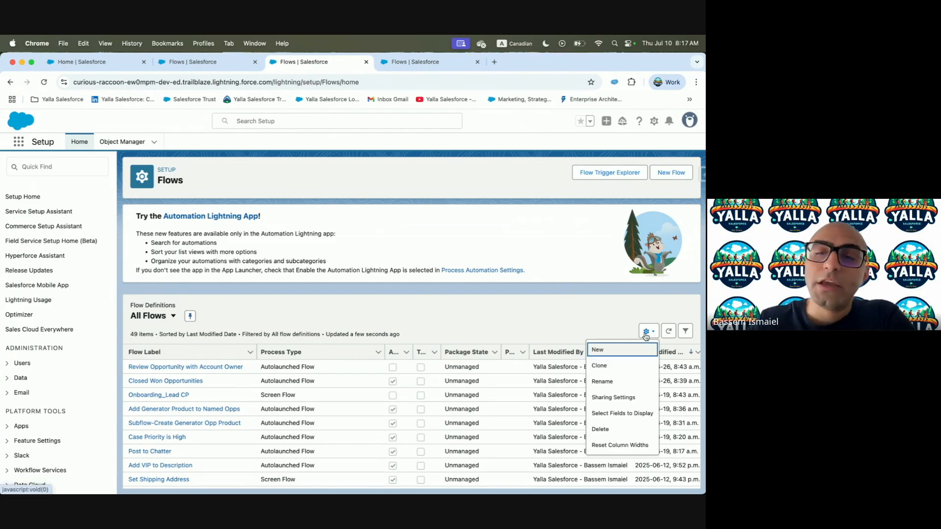
{"action": "left_click", "coordinate": [619, 415]}
{"action": "left_click", "coordinate": [248, 322]}
{"action": "scroll", "coordinate": [249, 321], "scroll_direction": "down", "scroll_amount": 5}
{"action": "left_click", "coordinate": [238, 330]}
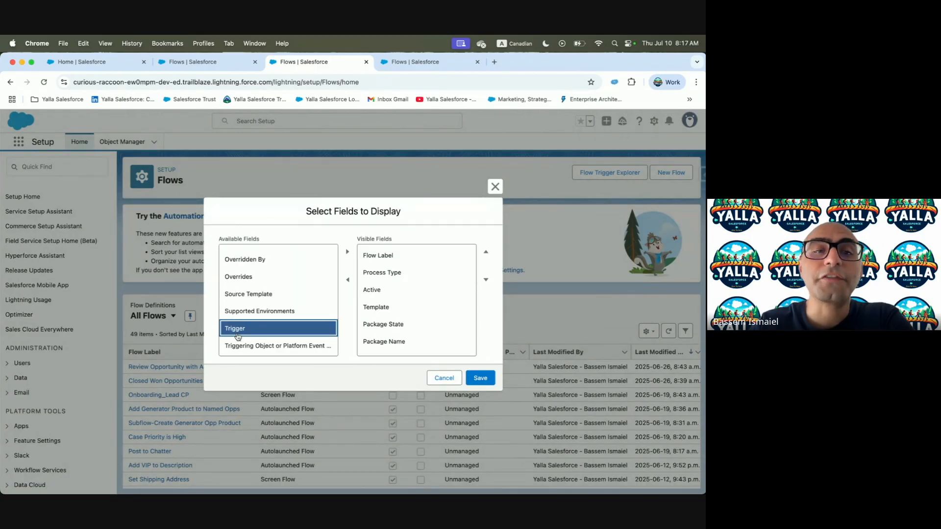
{"action": "left_click", "coordinate": [346, 251]}
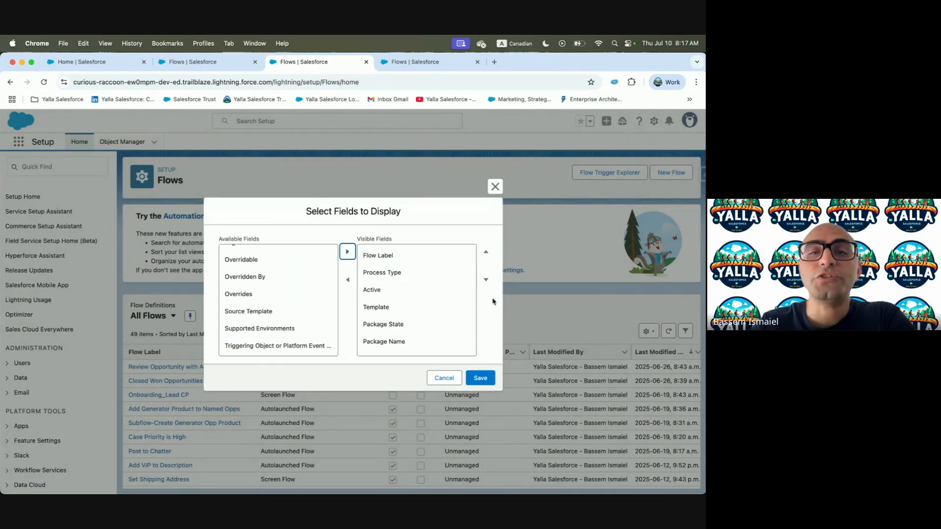
Place Trigger right after Process Type, save, and widen the Trigger column
{"action": "scroll", "coordinate": [401, 329], "scroll_direction": "down", "scroll_amount": 3}
{"action": "left_click", "coordinate": [384, 345]}
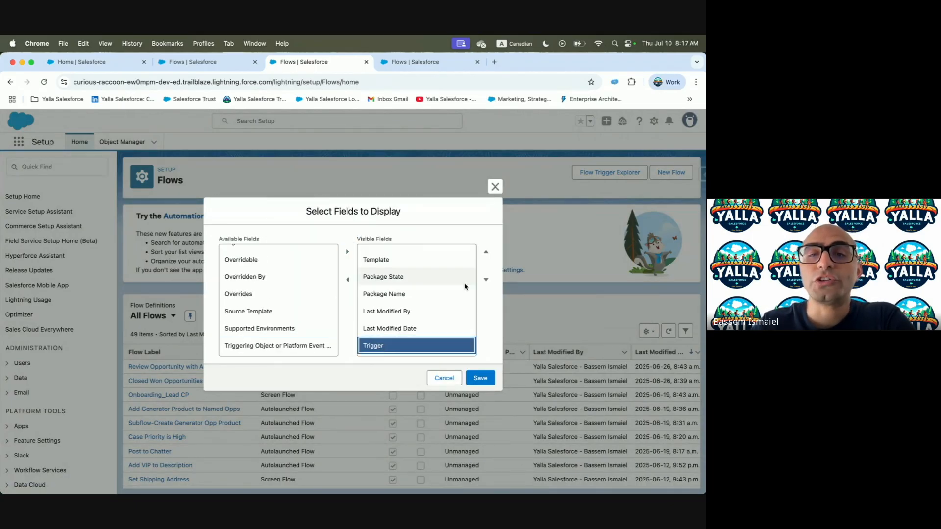
{"action": "left_click", "coordinate": [485, 252]}
{"action": "left_click", "coordinate": [485, 253]}
{"action": "left_click", "coordinate": [485, 253]}
{"action": "left_click", "coordinate": [485, 254]}
{"action": "left_click", "coordinate": [485, 254]}
{"action": "left_click", "coordinate": [485, 253]}
{"action": "left_click", "coordinate": [485, 254]}
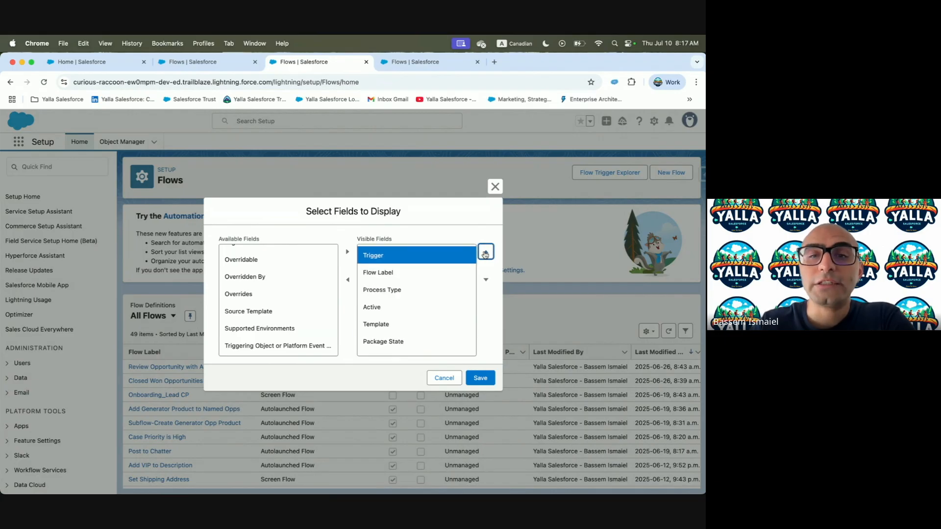
{"action": "left_click", "coordinate": [485, 280]}
{"action": "left_click", "coordinate": [485, 281]}
{"action": "left_click", "coordinate": [480, 378]}
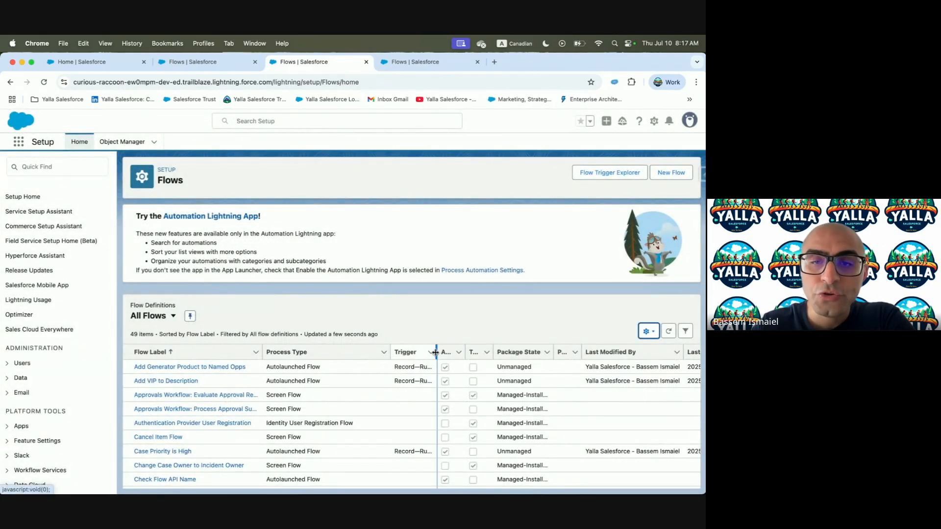
{"action": "left_click_drag", "start_coordinate": [457, 352], "coordinate": [530, 353]}
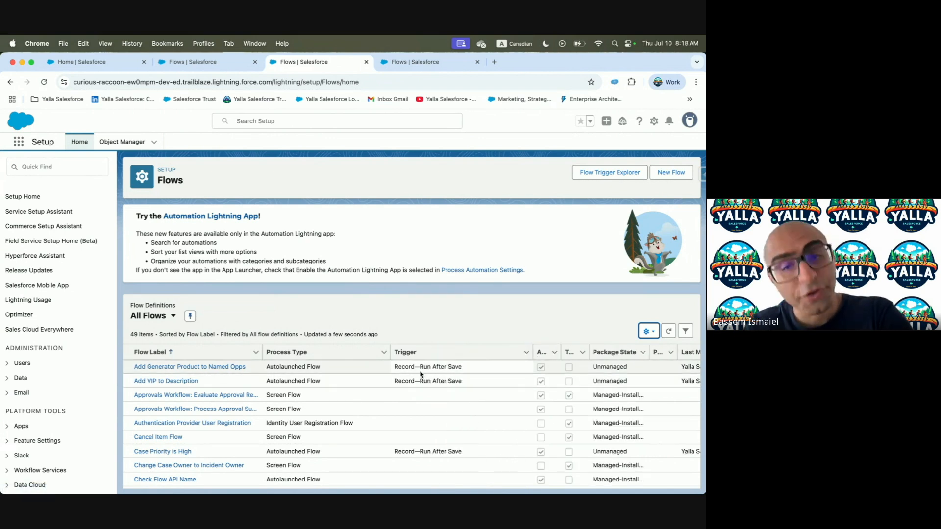
Review the Trigger values down the Flows list, then return to the Trailhead lesson
{"action": "scroll", "coordinate": [425, 374], "scroll_direction": "down", "scroll_amount": 10}
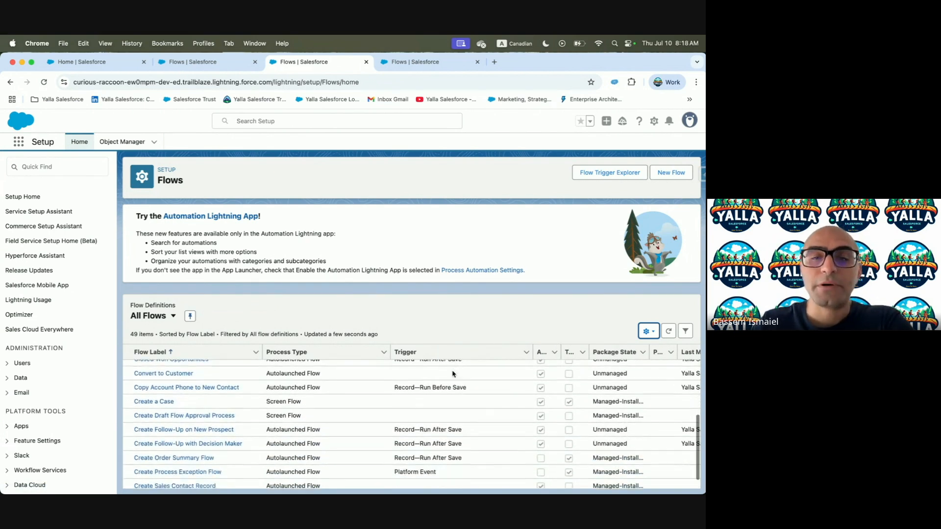
{"action": "scroll", "coordinate": [446, 387], "scroll_direction": "down", "scroll_amount": 10}
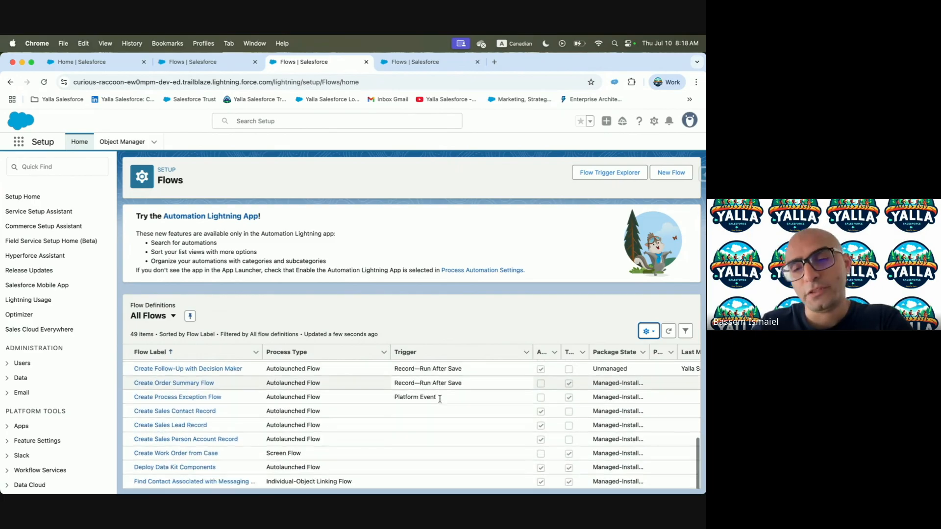
{"action": "scroll", "coordinate": [440, 402], "scroll_direction": "down", "scroll_amount": 2}
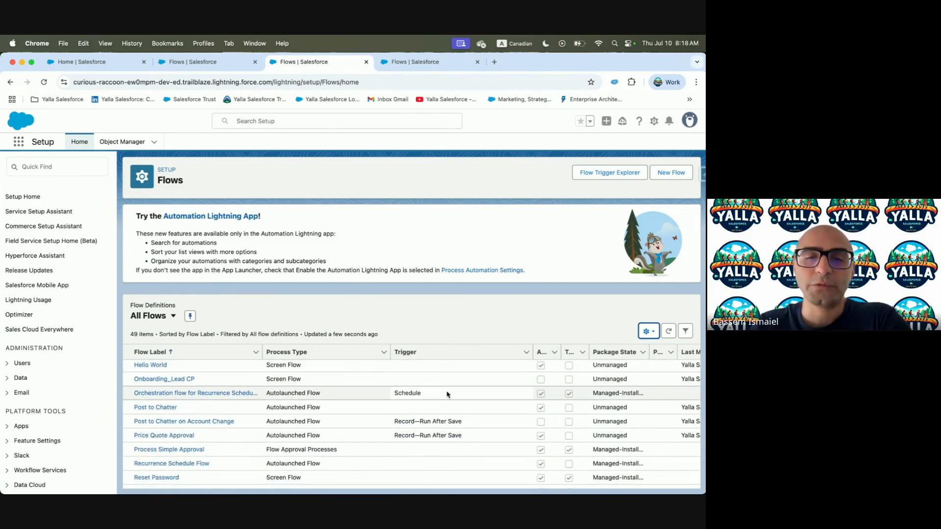
{"action": "key", "text": "ctrl+Left"}
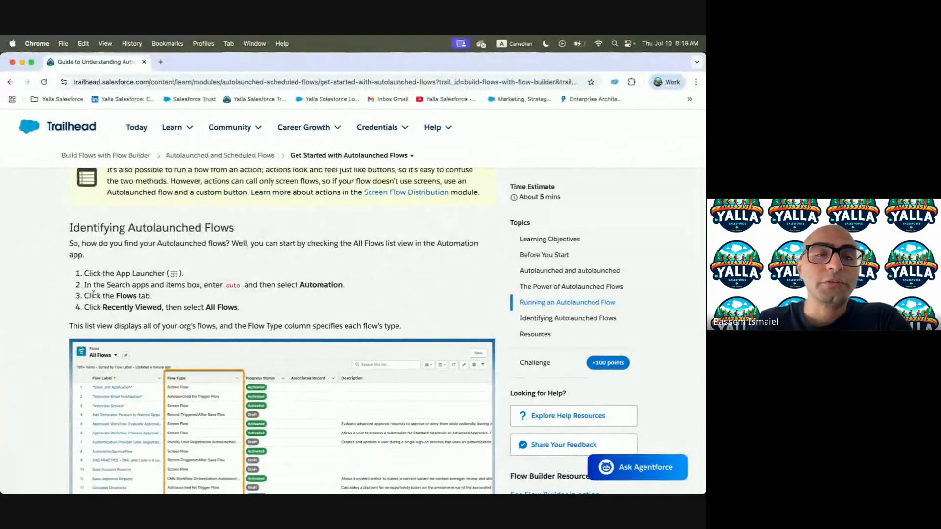
Read past the Flow Definitions screenshots and Resources to the quiz's first question
{"action": "scroll", "coordinate": [280, 264], "scroll_direction": "down", "scroll_amount": 2}
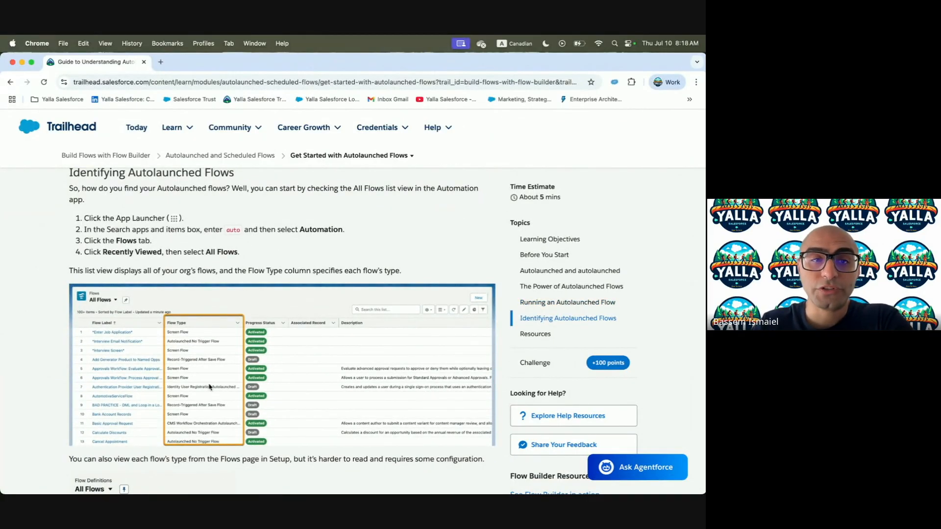
{"action": "scroll", "coordinate": [191, 367], "scroll_direction": "down", "scroll_amount": 4}
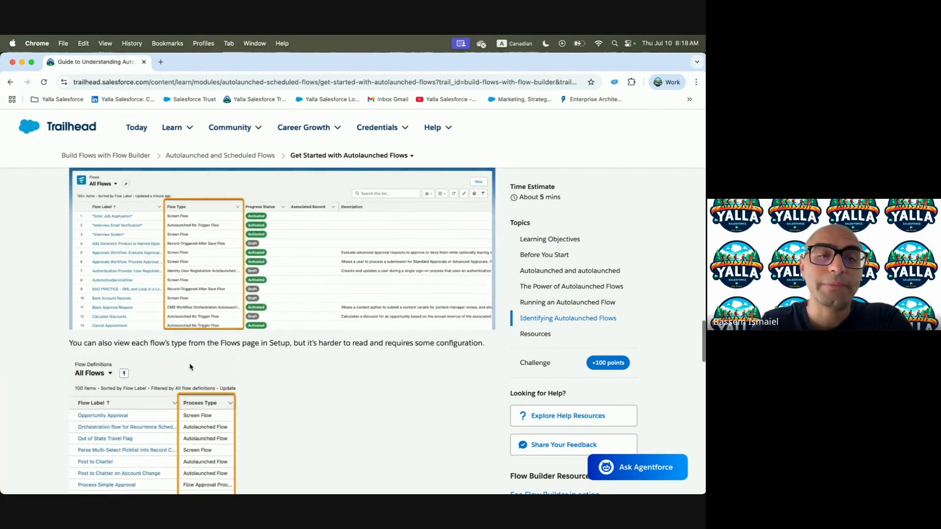
{"action": "scroll", "coordinate": [190, 367], "scroll_direction": "down", "scroll_amount": 5}
{"action": "scroll", "coordinate": [191, 366], "scroll_direction": "down", "scroll_amount": 7}
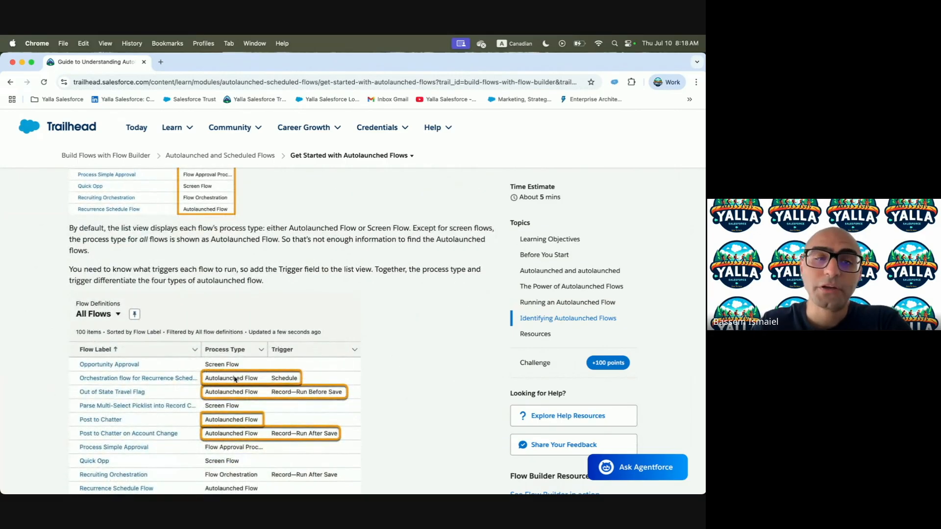
{"action": "scroll", "coordinate": [265, 406], "scroll_direction": "down", "scroll_amount": 3}
{"action": "scroll", "coordinate": [265, 405], "scroll_direction": "down", "scroll_amount": 4}
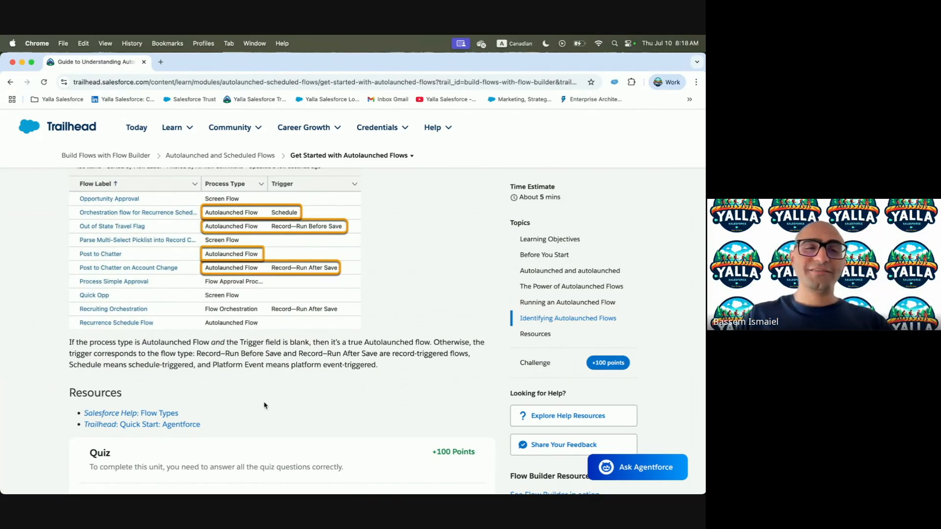
{"action": "scroll", "coordinate": [264, 405], "scroll_direction": "down", "scroll_amount": 7}
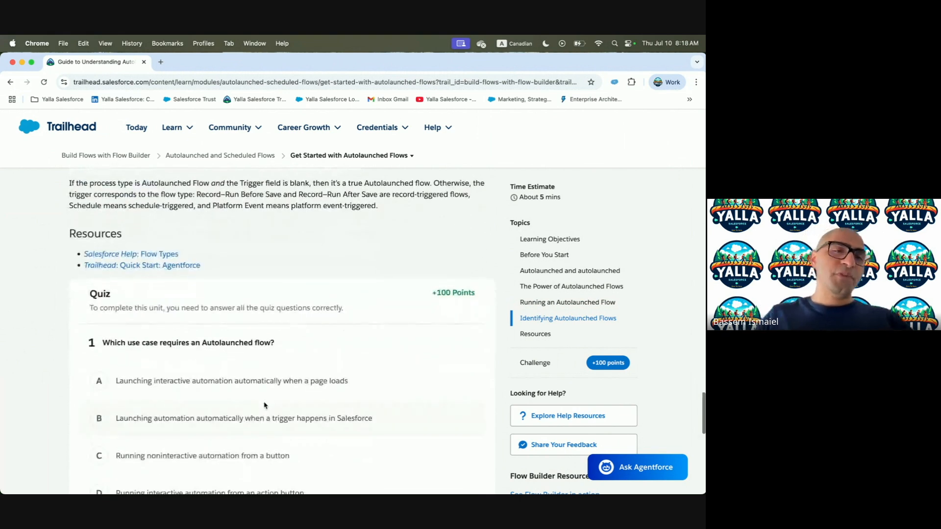
{"action": "scroll", "coordinate": [264, 405], "scroll_direction": "down", "scroll_amount": 4}
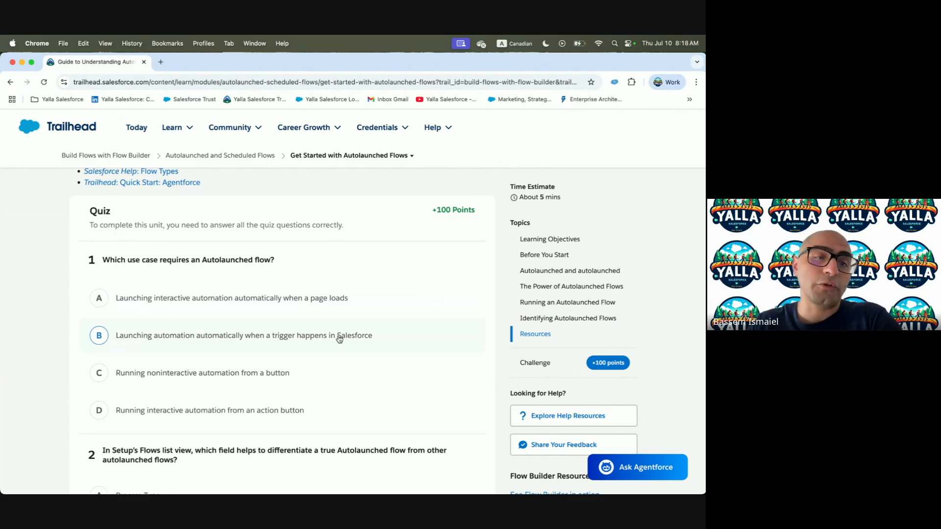
Answer quiz question 1 with option C and question 2 with Trigger
{"action": "left_click", "coordinate": [124, 375]}
{"action": "scroll", "coordinate": [218, 358], "scroll_direction": "down", "scroll_amount": 5}
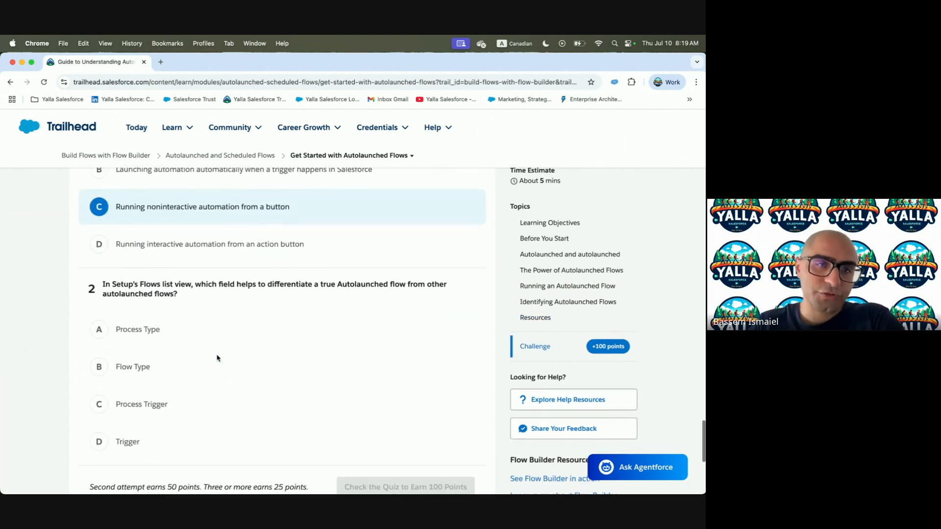
{"action": "scroll", "coordinate": [216, 360], "scroll_direction": "down", "scroll_amount": 2}
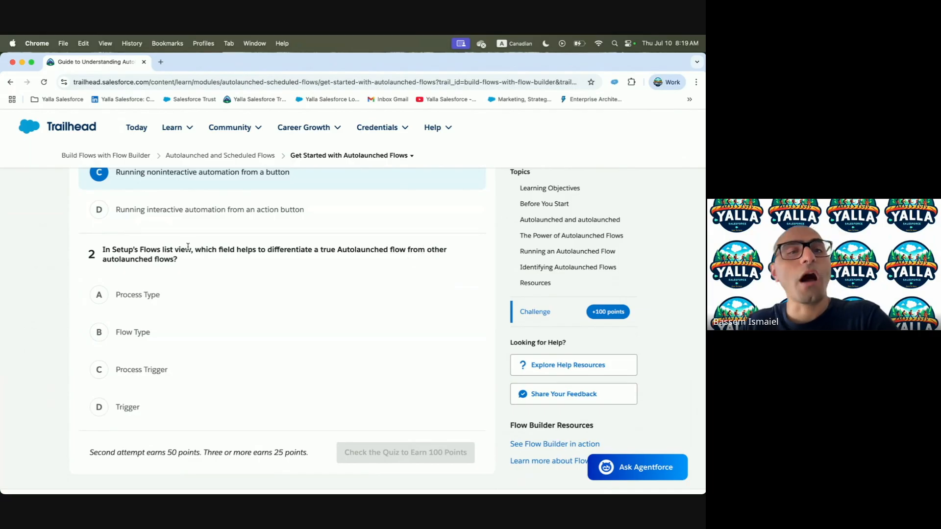
{"action": "left_click", "coordinate": [99, 410]}
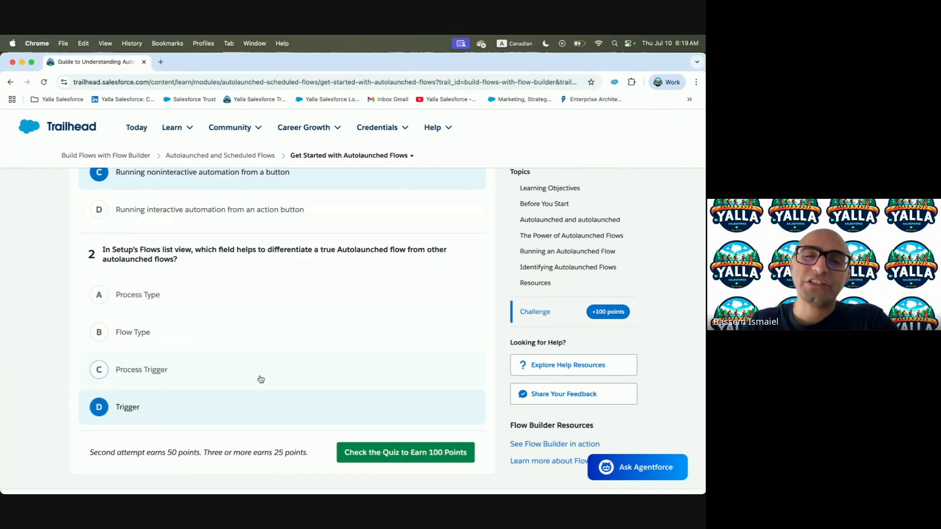
Submit the quiz for 100 points and continue to the Build an Autolaunched Flow unit
{"action": "key", "text": "ctrl+Right"}
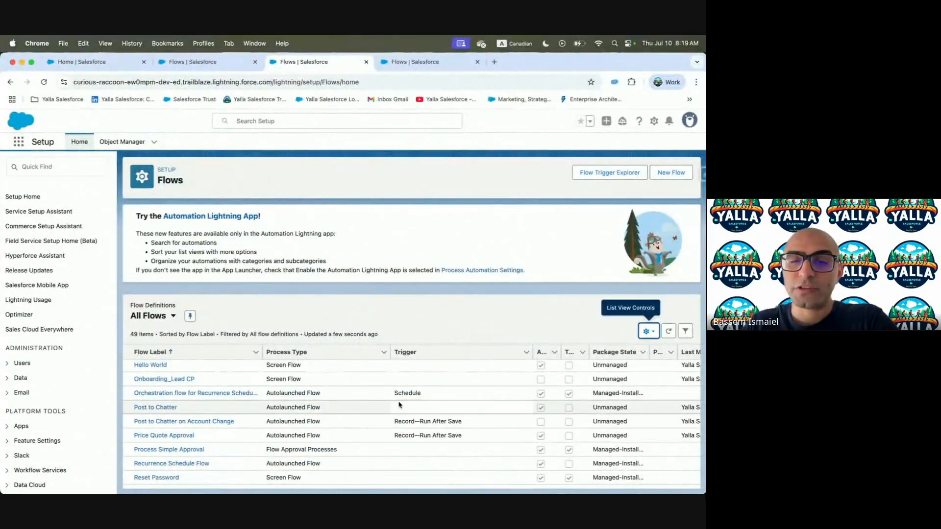
{"action": "key", "text": "ctrl+Left"}
{"action": "scroll", "coordinate": [231, 352], "scroll_direction": "down", "scroll_amount": 3}
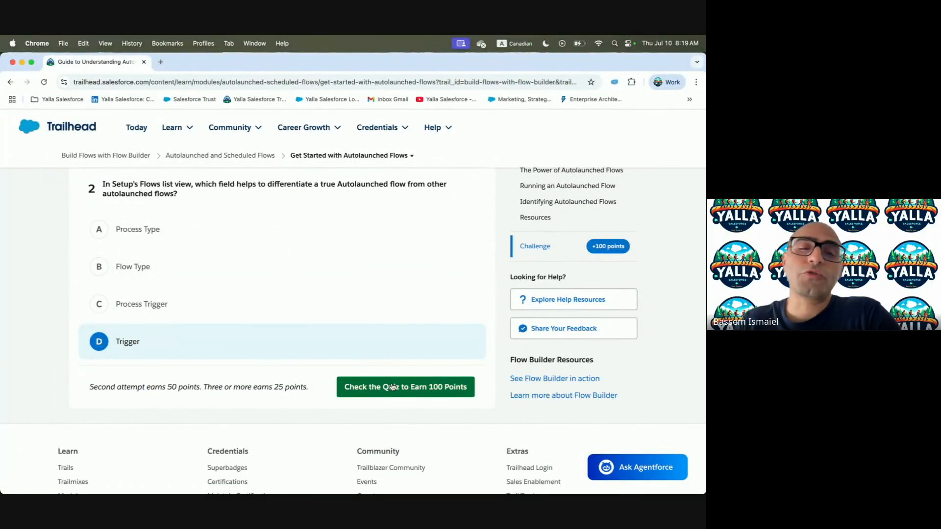
{"action": "left_click", "coordinate": [388, 393]}
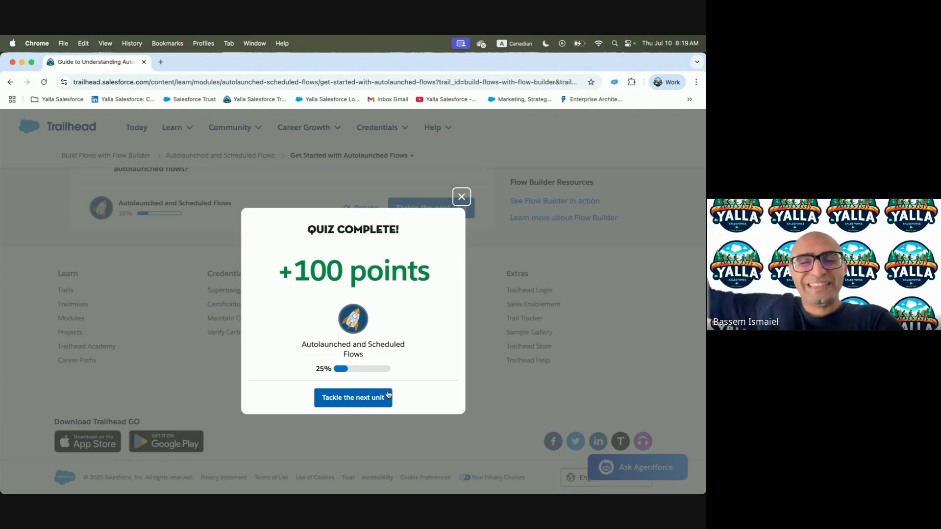
{"action": "left_click", "coordinate": [388, 396]}
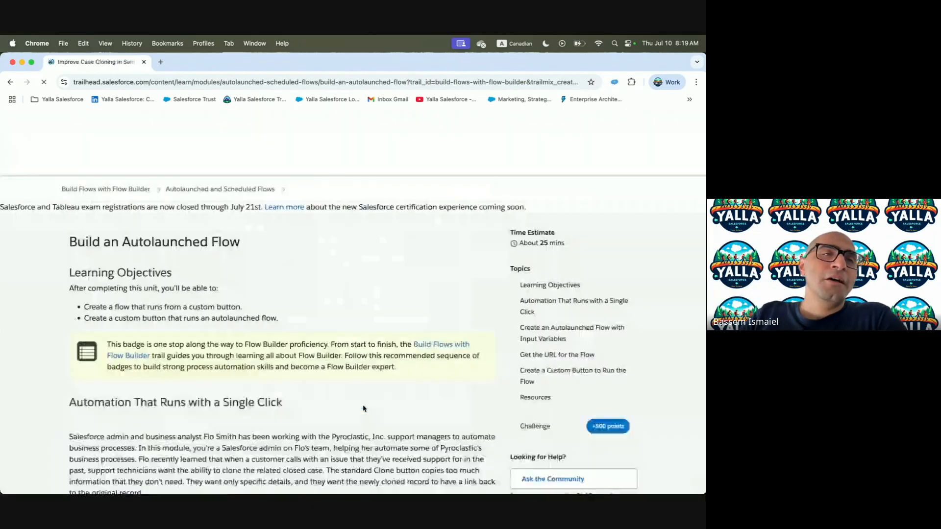
{"action": "scroll", "coordinate": [364, 408], "scroll_direction": "down", "scroll_amount": 5}
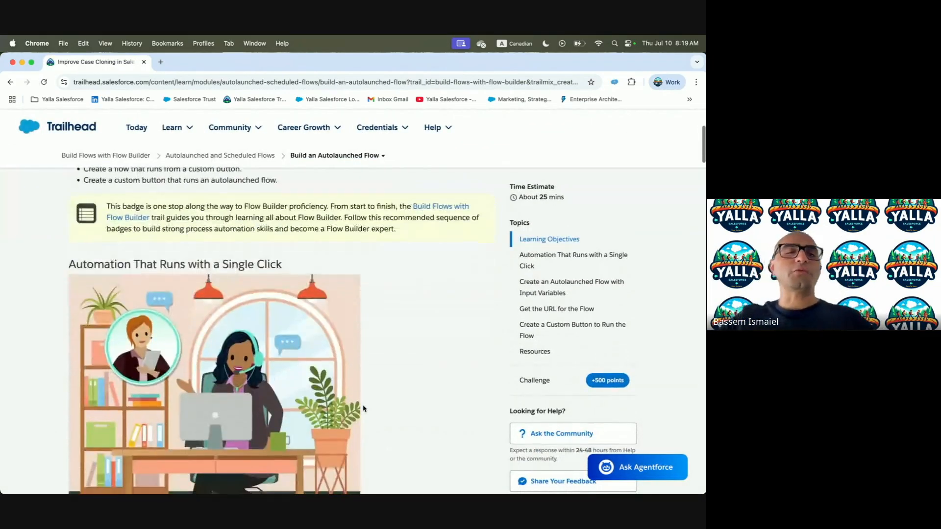
{"action": "scroll", "coordinate": [363, 407], "scroll_direction": "up", "scroll_amount": 2}
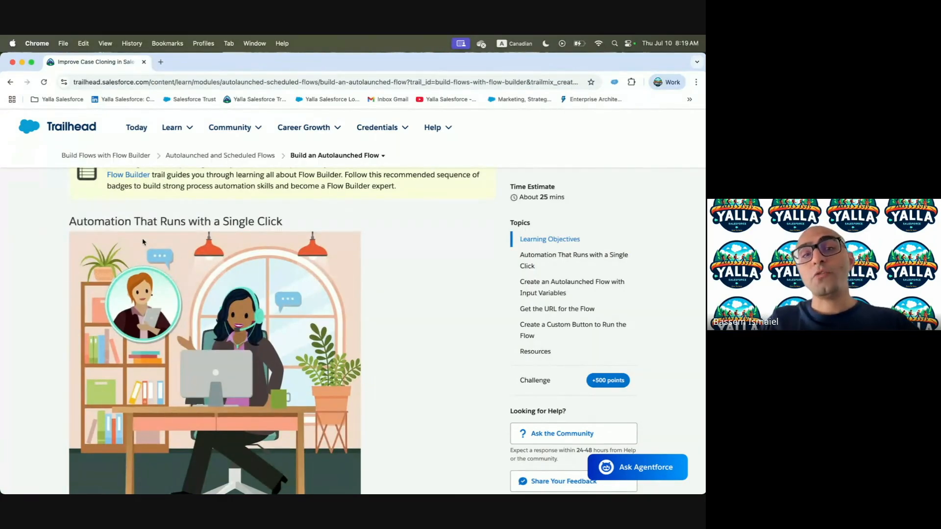
{"action": "scroll", "coordinate": [208, 313], "scroll_direction": "down", "scroll_amount": 5}
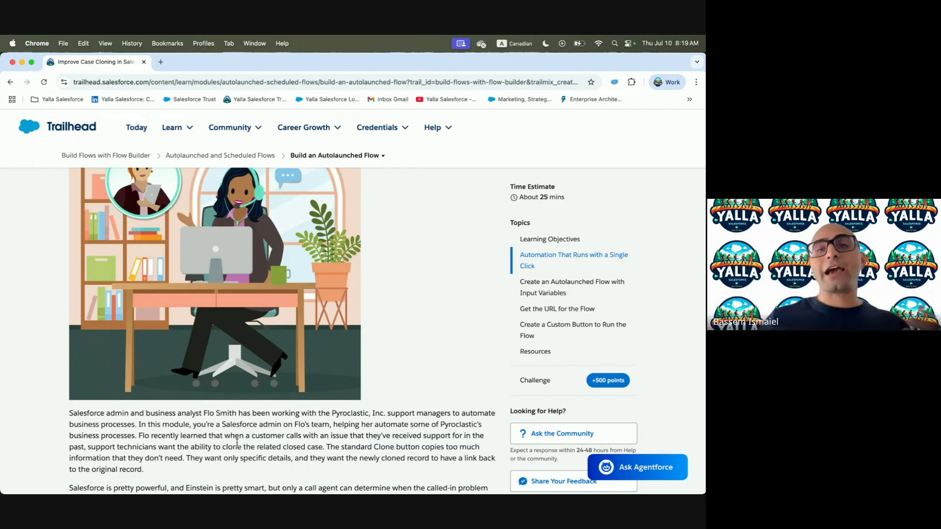
{"action": "scroll", "coordinate": [288, 485], "scroll_direction": "down", "scroll_amount": 3}
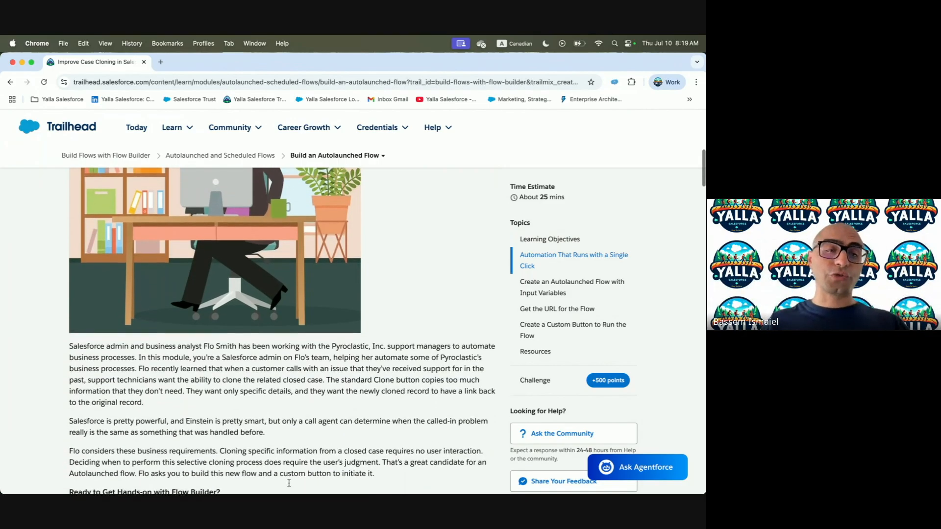
{"action": "left_click_drag", "start_coordinate": [260, 351], "coordinate": [447, 401]}
{"action": "left_click", "coordinate": [447, 400]}
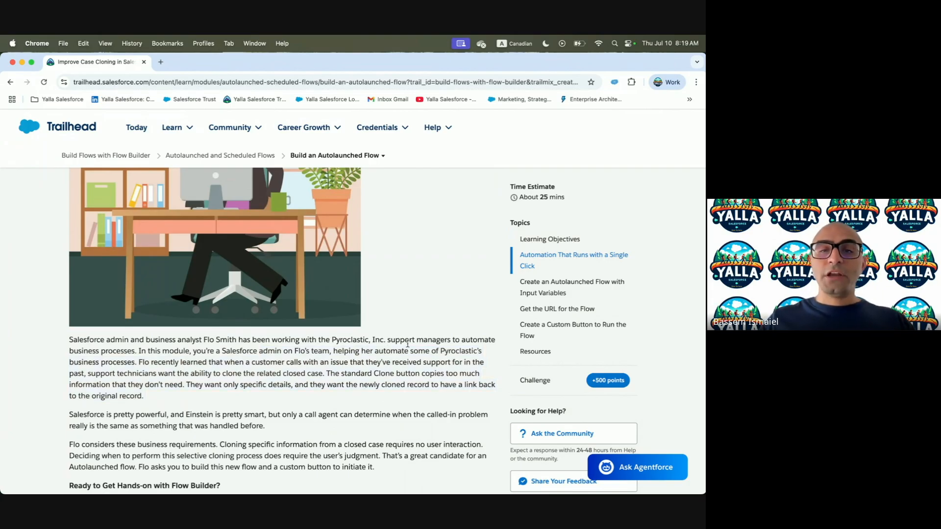
{"action": "left_click_drag", "start_coordinate": [366, 340], "coordinate": [168, 351]}
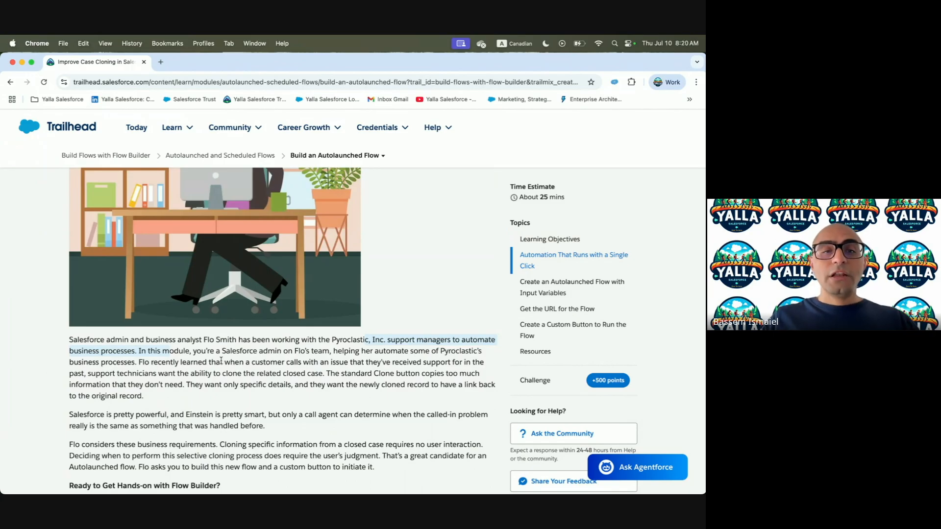
{"action": "left_click_drag", "start_coordinate": [246, 362], "coordinate": [420, 365]}
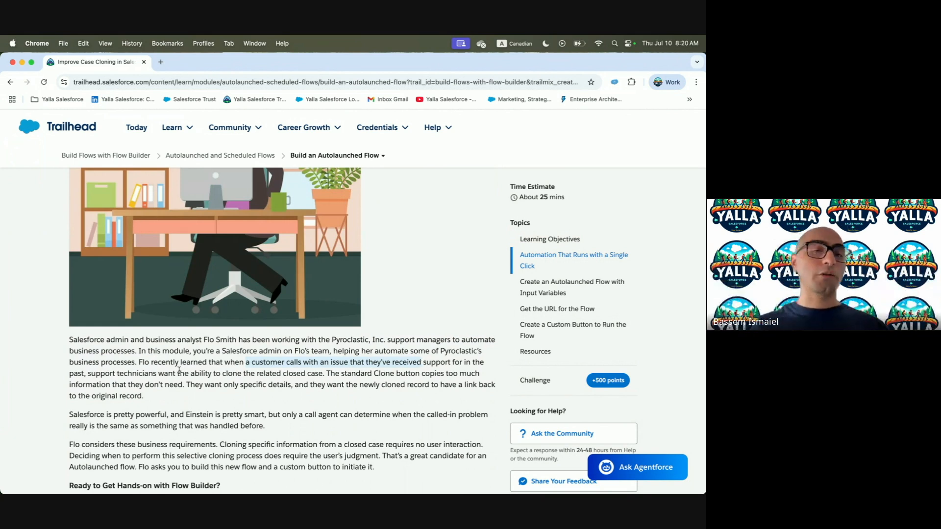
{"action": "left_click_drag", "start_coordinate": [327, 373], "coordinate": [476, 379]}
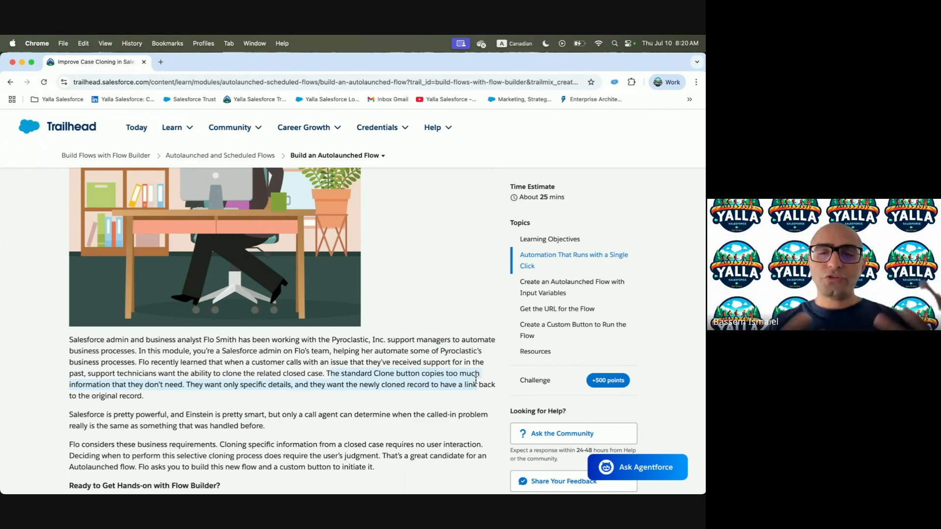
{"action": "scroll", "coordinate": [369, 411], "scroll_direction": "down", "scroll_amount": 3}
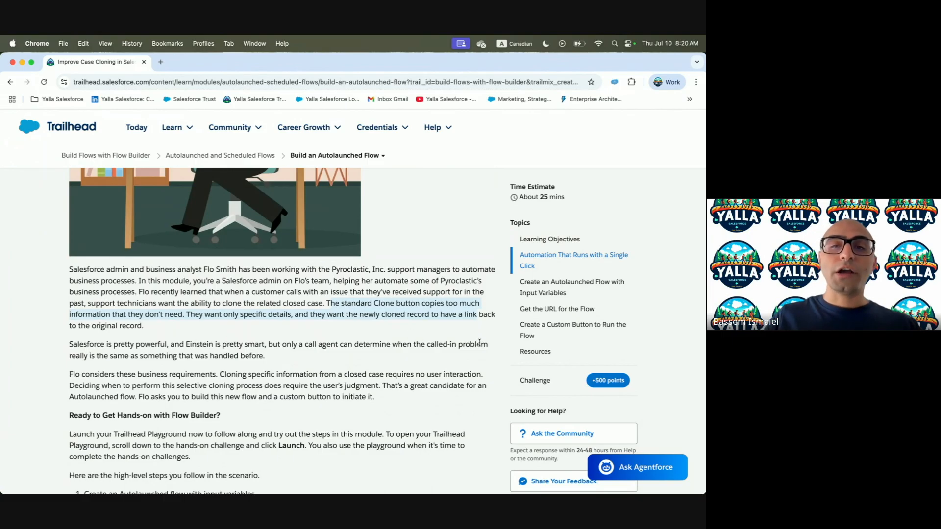
{"action": "scroll", "coordinate": [151, 356], "scroll_direction": "down", "scroll_amount": 3}
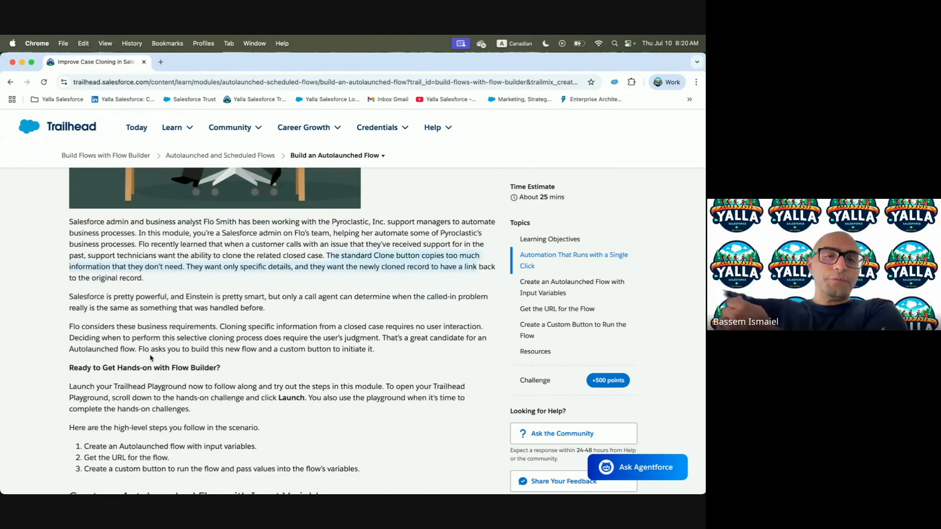
{"action": "scroll", "coordinate": [218, 366], "scroll_direction": "down", "scroll_amount": 5}
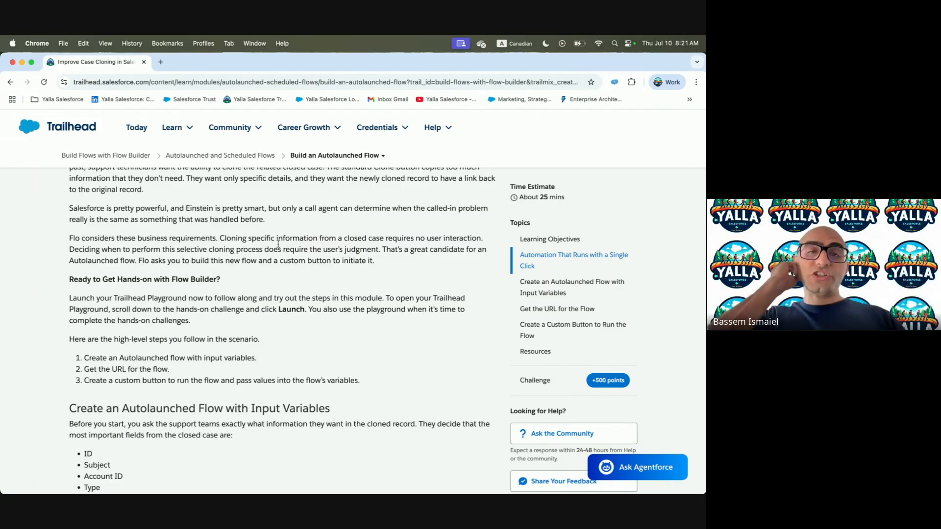
Read the Trailhead note about asking the support teams
{"action": "key", "text": "ctrl+Right"}
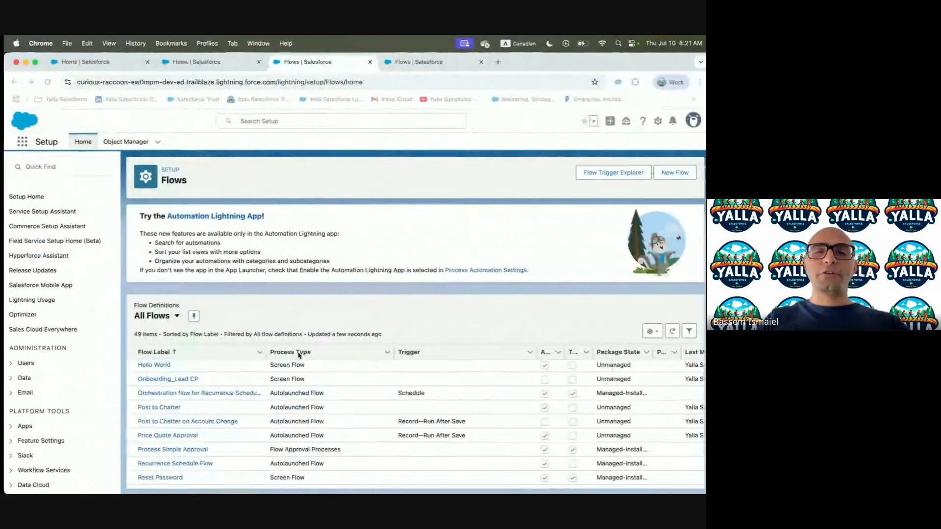
{"action": "key", "text": "ctrl+Left"}
{"action": "scroll", "coordinate": [242, 334], "scroll_direction": "down", "scroll_amount": 3}
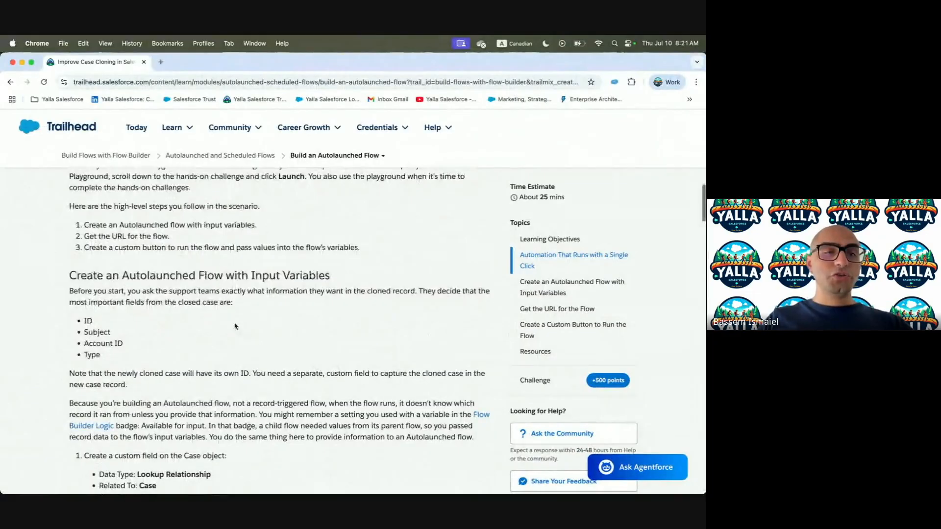
{"action": "left_click_drag", "start_coordinate": [127, 294], "coordinate": [248, 296]}
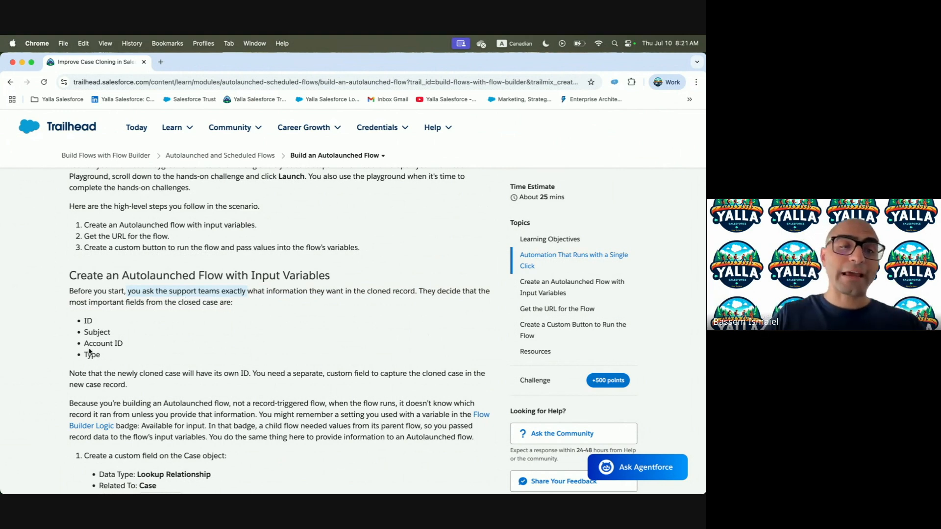
{"action": "scroll", "coordinate": [89, 351], "scroll_direction": "down", "scroll_amount": 3}
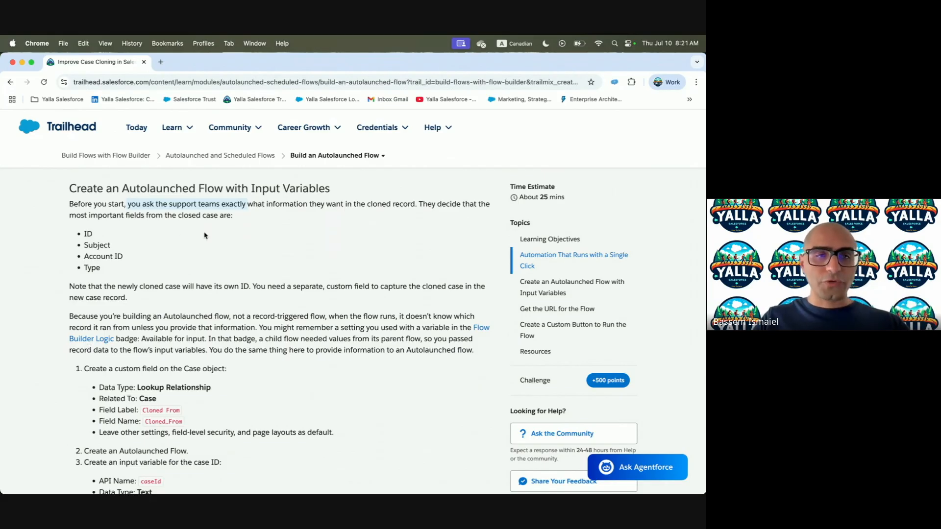
Review the steps for a Cloned From Lookup Relationship custom field on Case
{"action": "scroll", "coordinate": [136, 279], "scroll_direction": "down", "scroll_amount": 1}
{"action": "left_click_drag", "start_coordinate": [87, 255], "coordinate": [249, 257]}
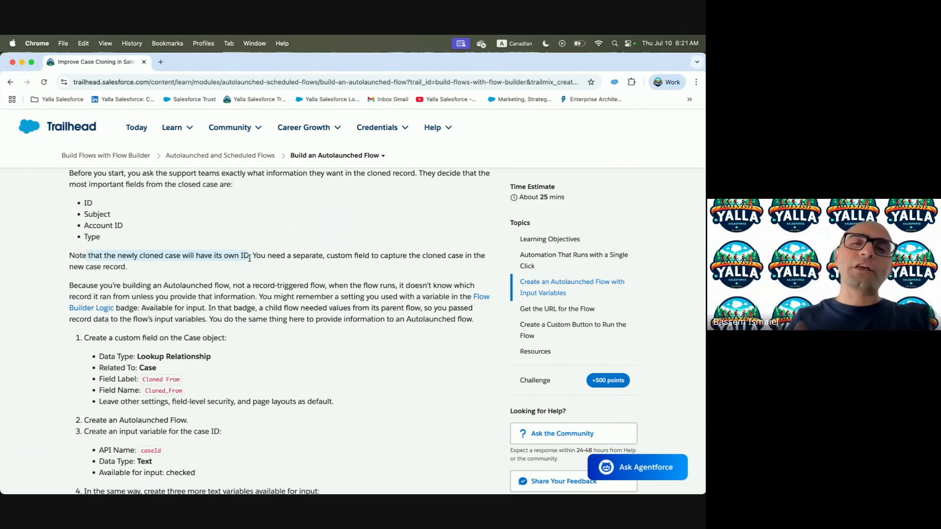
{"action": "left_click_drag", "start_coordinate": [424, 255], "coordinate": [465, 257]}
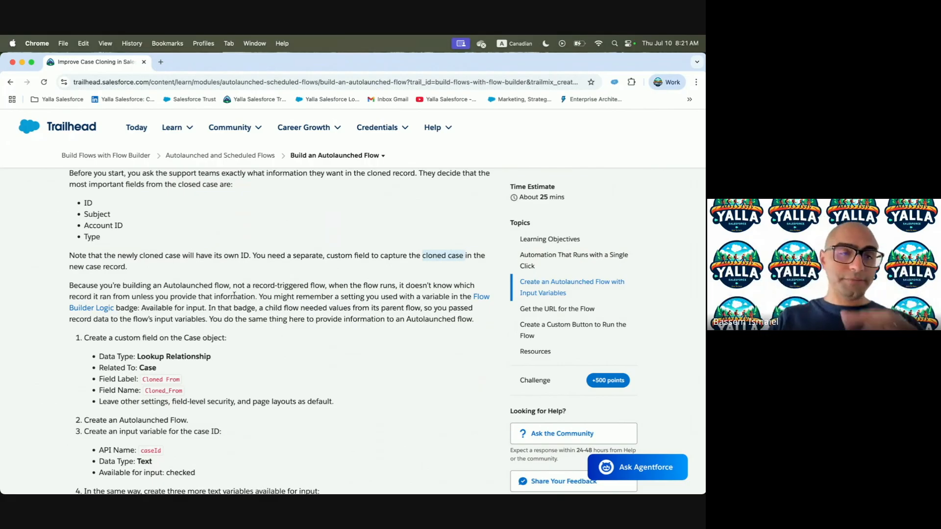
{"action": "scroll", "coordinate": [231, 328], "scroll_direction": "down", "scroll_amount": 2}
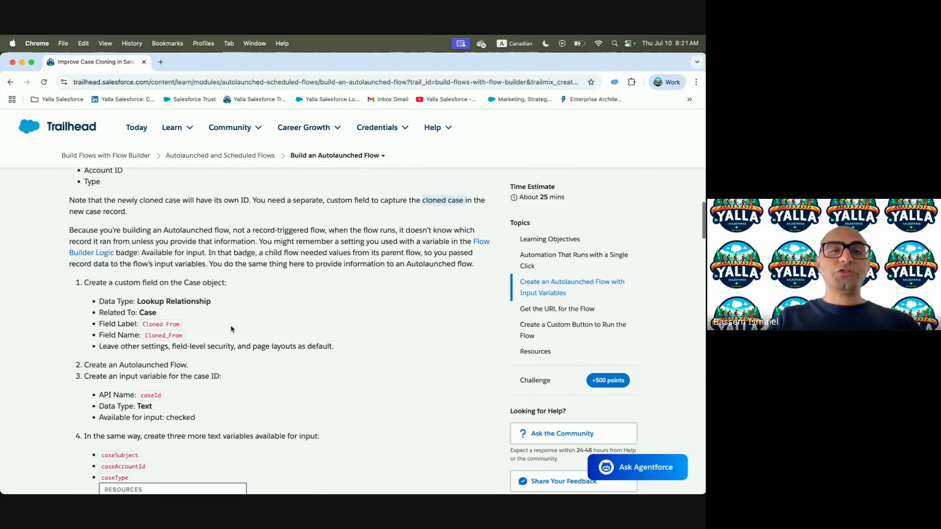
{"action": "left_click_drag", "start_coordinate": [135, 283], "coordinate": [269, 286]}
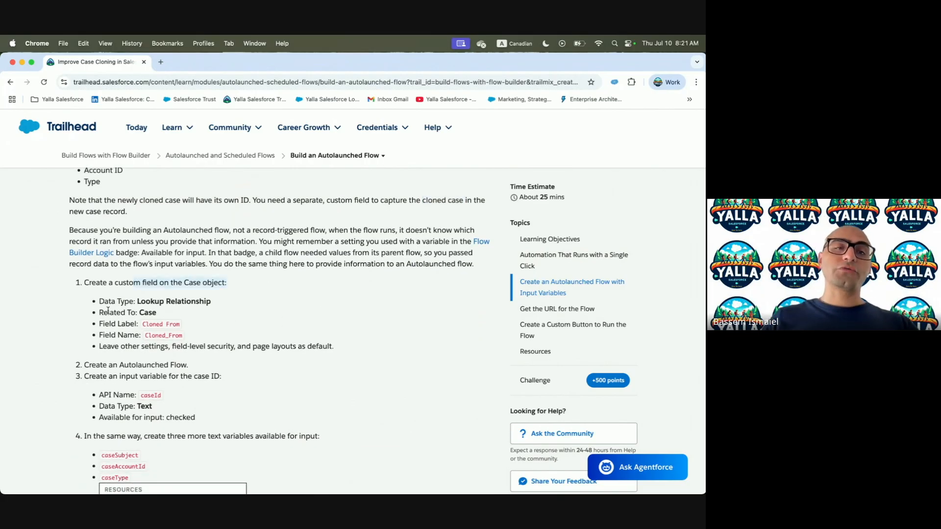
{"action": "left_click_drag", "start_coordinate": [135, 301], "coordinate": [211, 302]}
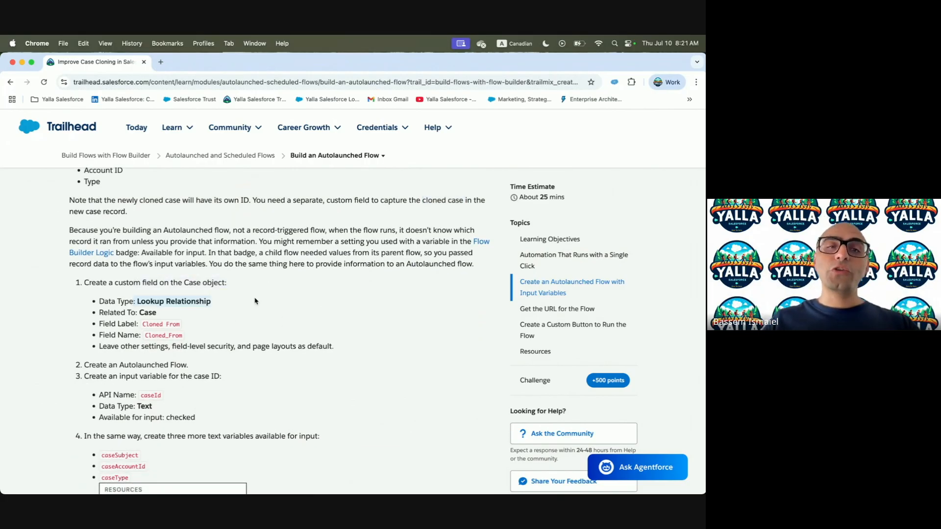
{"action": "left_click", "coordinate": [148, 313]}
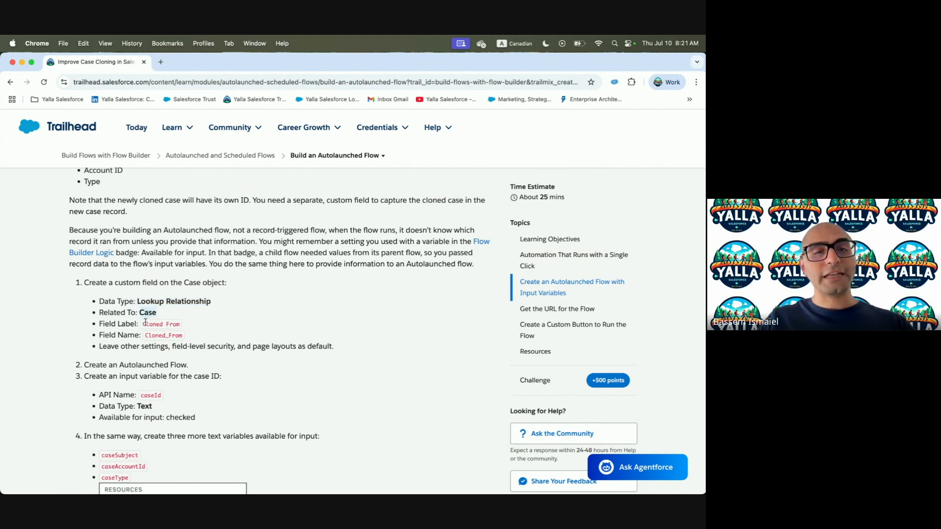
{"action": "key", "text": "ctrl+Right"}
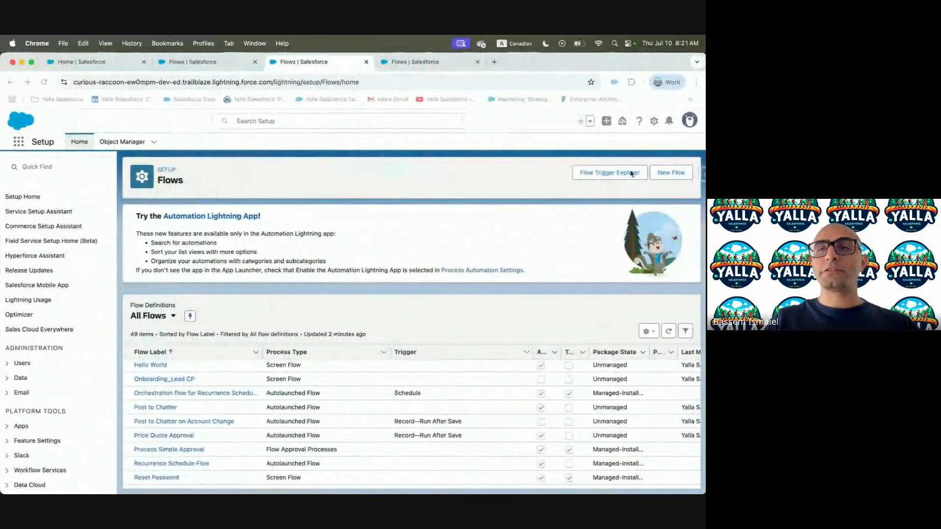
Start a new Lookup Relationship field on the Case object in Object Manager
{"action": "left_click", "coordinate": [653, 120]}
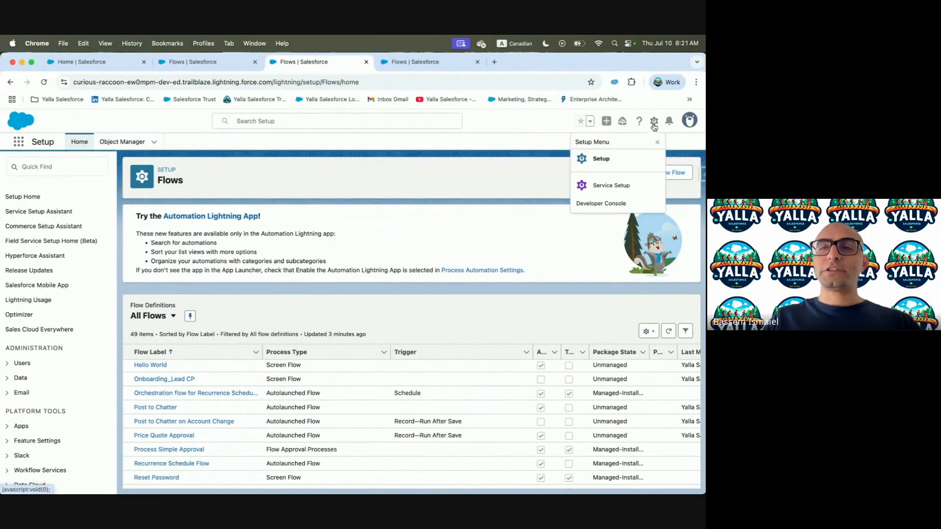
{"action": "left_click", "coordinate": [621, 159]}
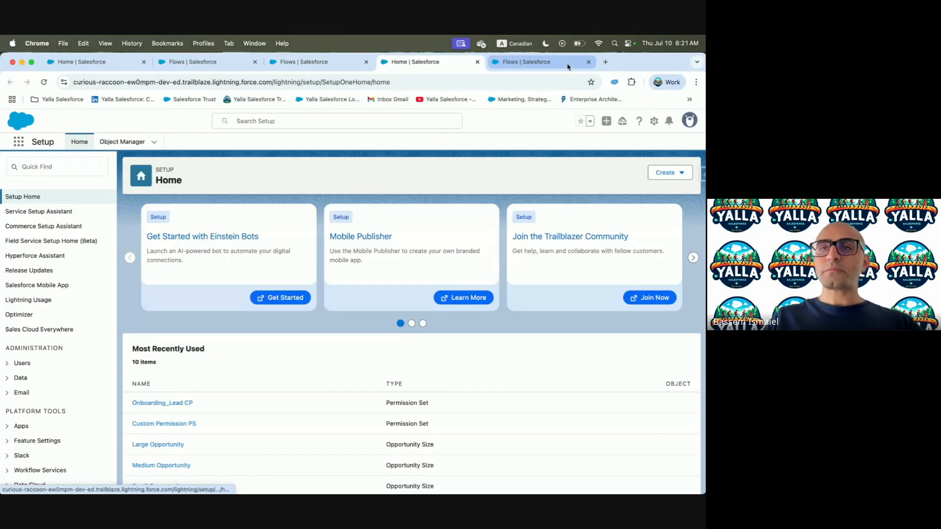
{"action": "left_click", "coordinate": [120, 142]}
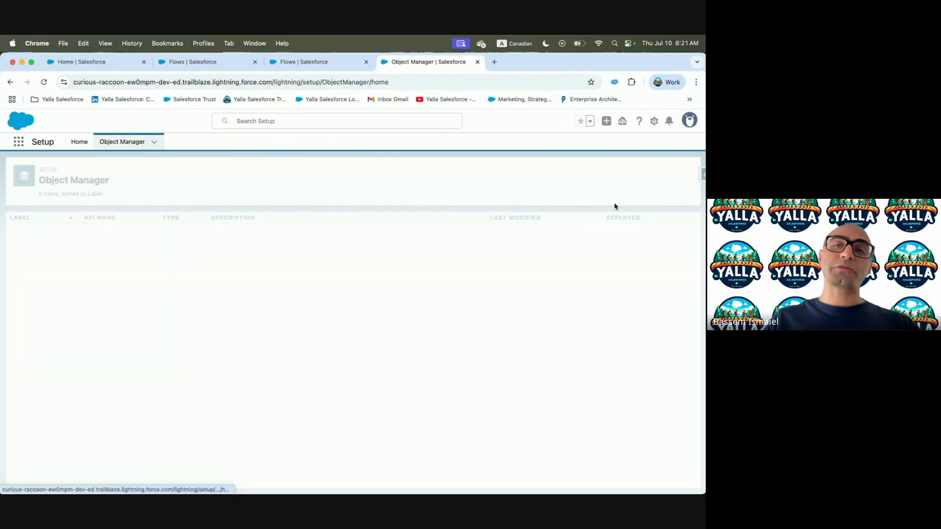
{"action": "left_click", "coordinate": [552, 172]}
{"action": "type", "text": "Case"}
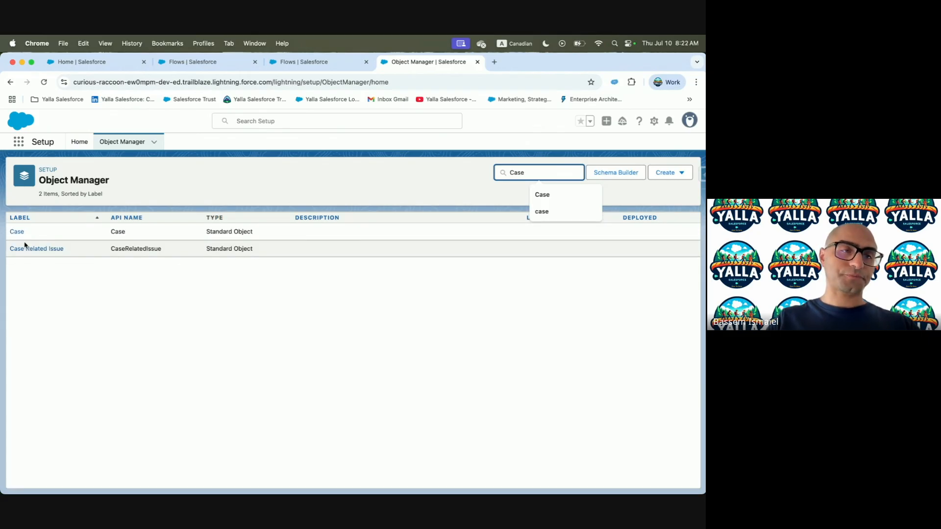
{"action": "left_click", "coordinate": [18, 232]}
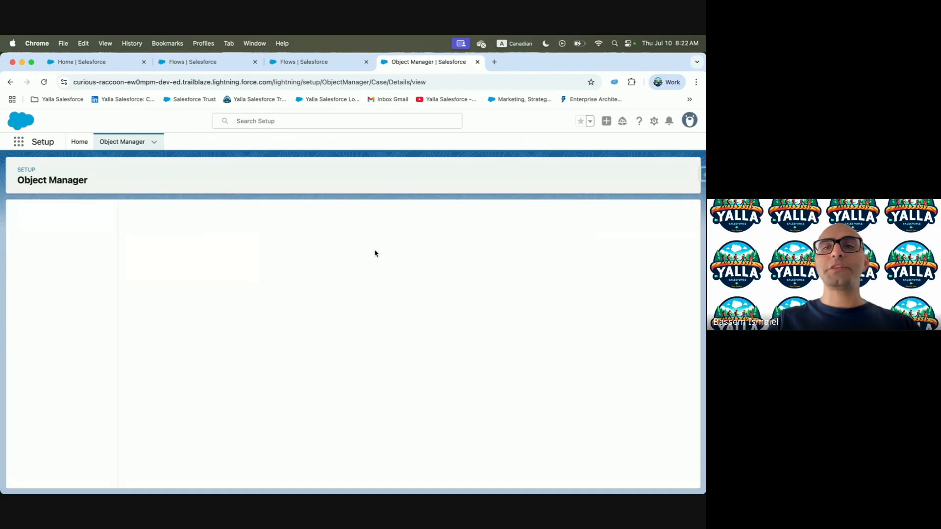
{"action": "left_click", "coordinate": [23, 234]}
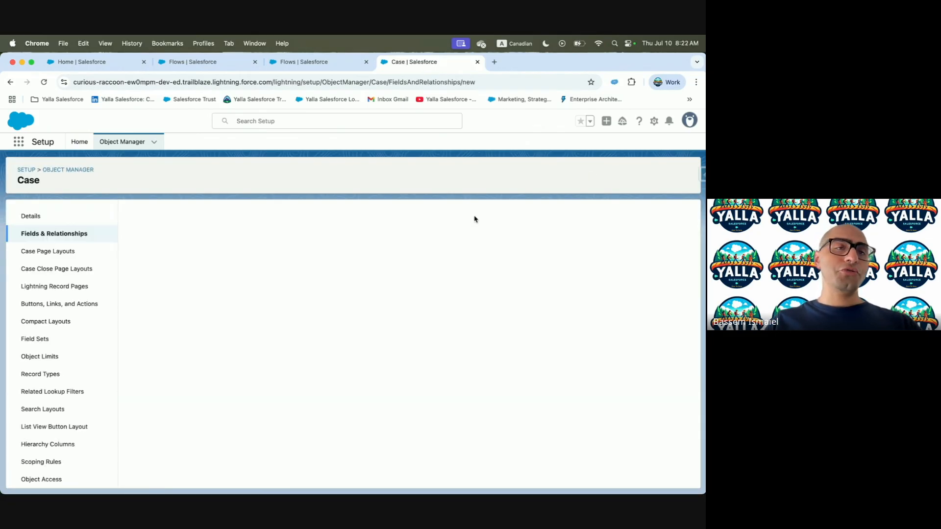
{"action": "scroll", "coordinate": [367, 285], "scroll_direction": "down", "scroll_amount": 5}
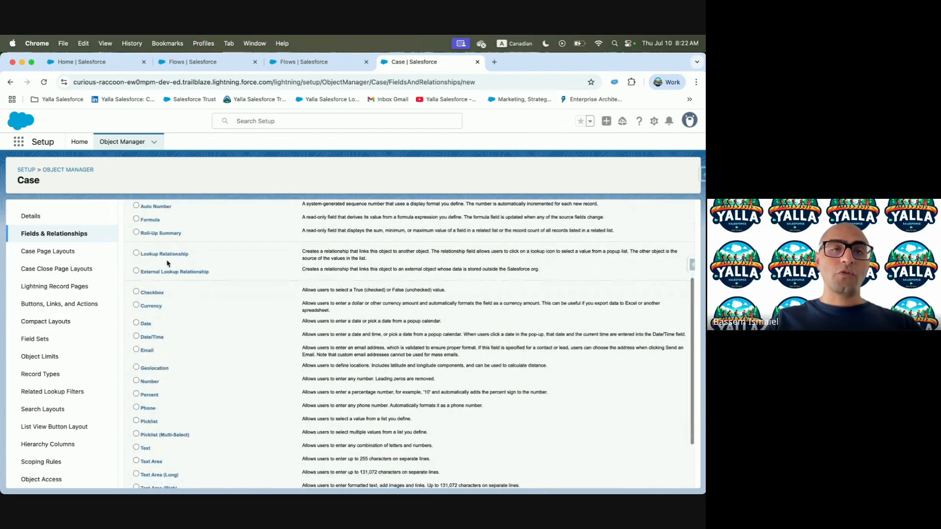
{"action": "scroll", "coordinate": [227, 256], "scroll_direction": "up", "scroll_amount": 5}
{"action": "left_click", "coordinate": [657, 261]}
Check the Field Label in Trailhead and choose Case as the related object
{"action": "key", "text": "ctrl+Left"}
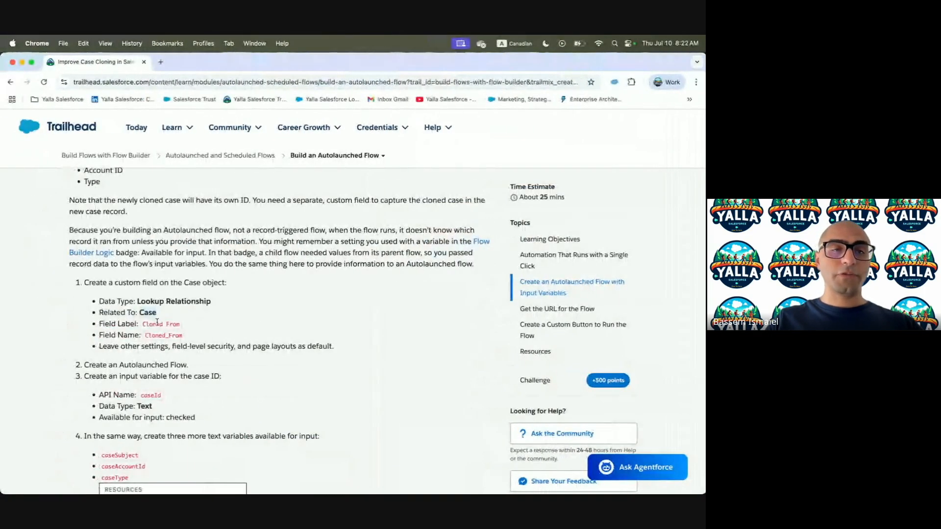
{"action": "left_click", "coordinate": [141, 324]}
{"action": "triple_click", "coordinate": [171, 322]}
{"action": "left_click", "coordinate": [178, 324]}
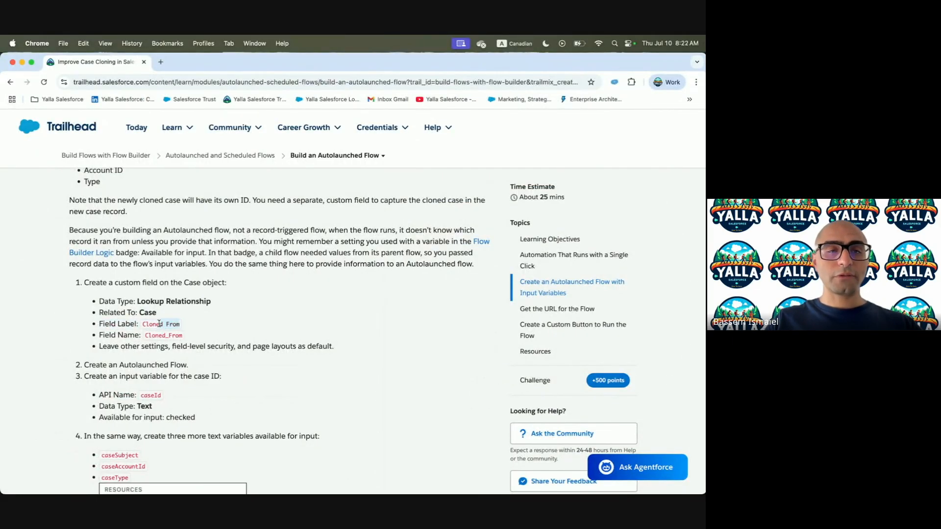
{"action": "key", "text": "ctrl+Right"}
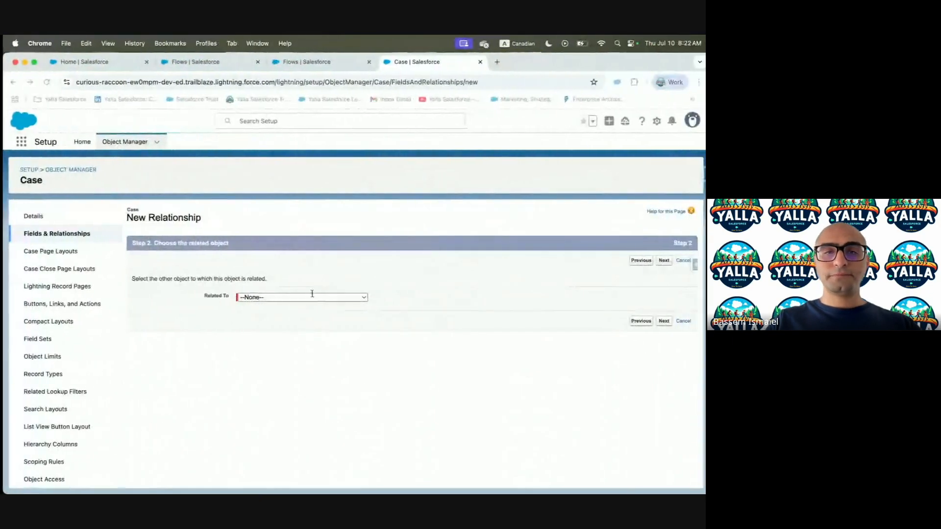
{"action": "left_click", "coordinate": [304, 298]}
{"action": "scroll", "coordinate": [299, 395], "scroll_direction": "down", "scroll_amount": 4}
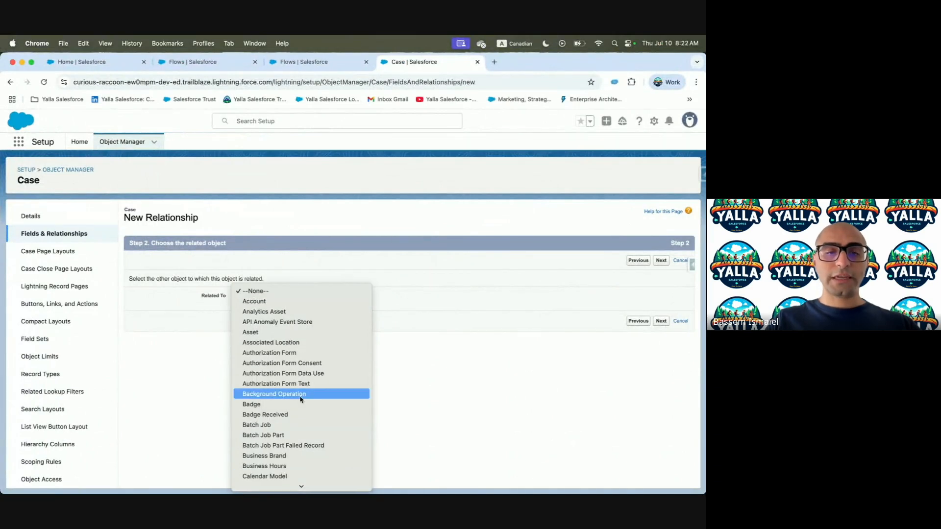
{"action": "left_click", "coordinate": [296, 422]}
{"action": "left_click", "coordinate": [663, 321]}
Label the field 'Cloned From' and let the field name fill from the label
{"action": "left_click", "coordinate": [248, 303]}
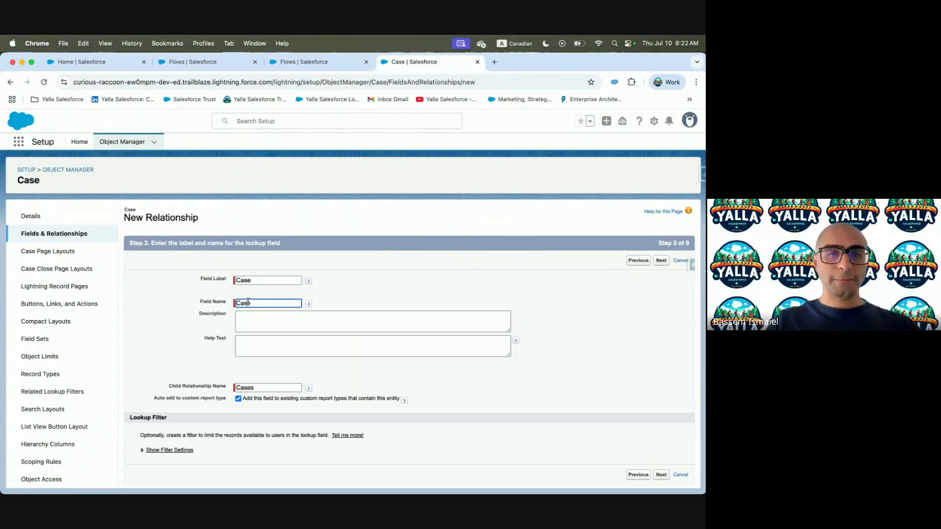
{"action": "left_click", "coordinate": [254, 281]}
{"action": "left_click", "coordinate": [267, 304]}
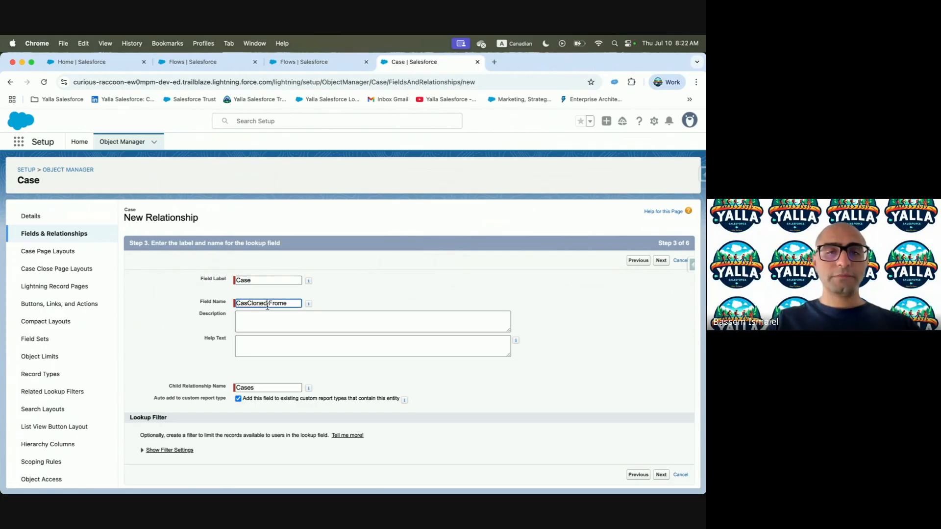
{"action": "double_click", "coordinate": [269, 303]}
{"action": "key", "text": "BackSpace"}
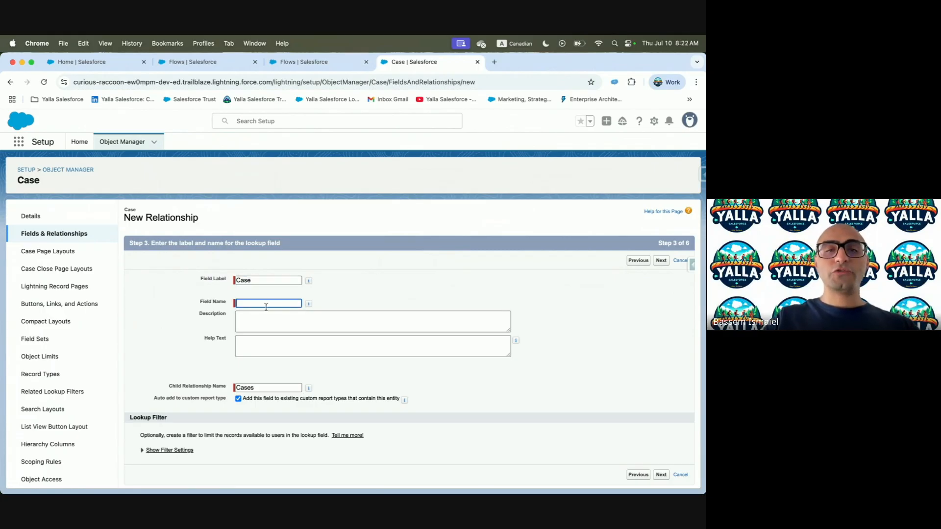
{"action": "double_click", "coordinate": [280, 279]}
{"action": "type", "text": "Cloned From"}
{"action": "left_click", "coordinate": [269, 303]}
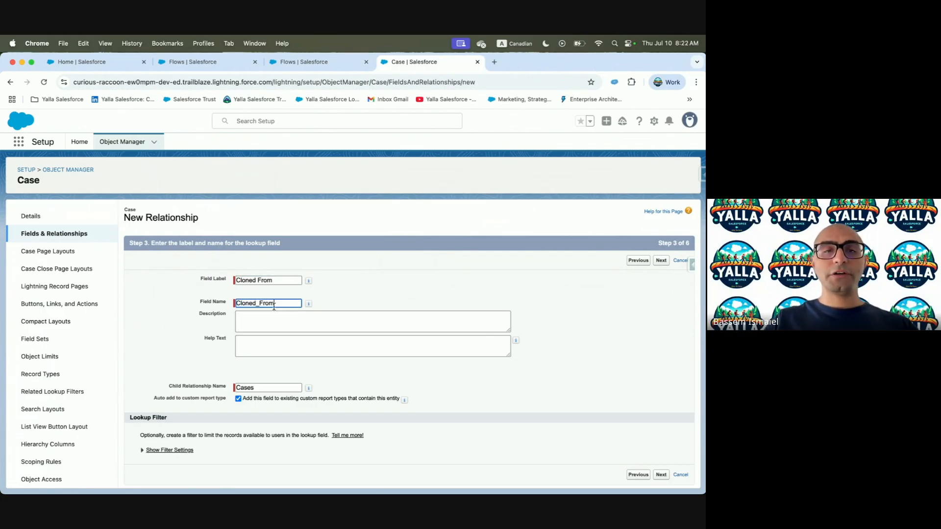
{"action": "left_click", "coordinate": [274, 326]}
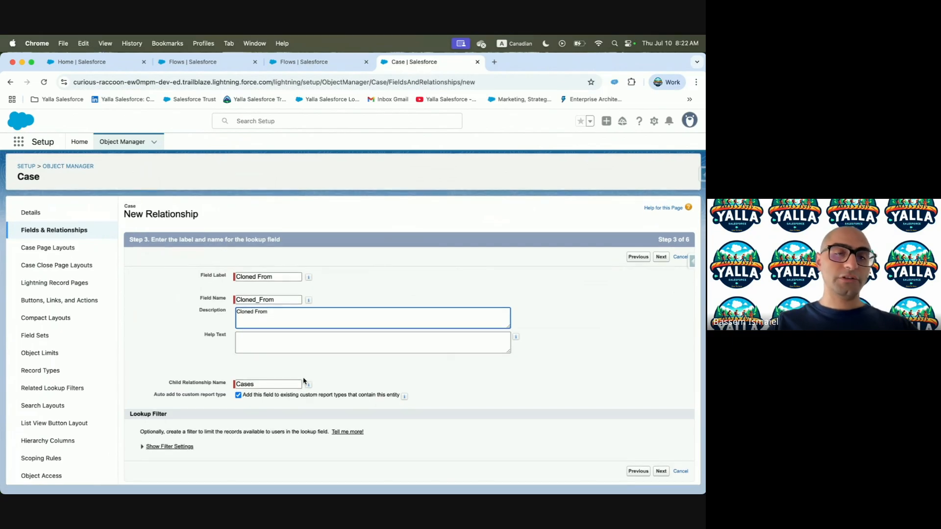
Keep default field-level security and page layouts, and save the Cloned From field
{"action": "left_click", "coordinate": [660, 475]}
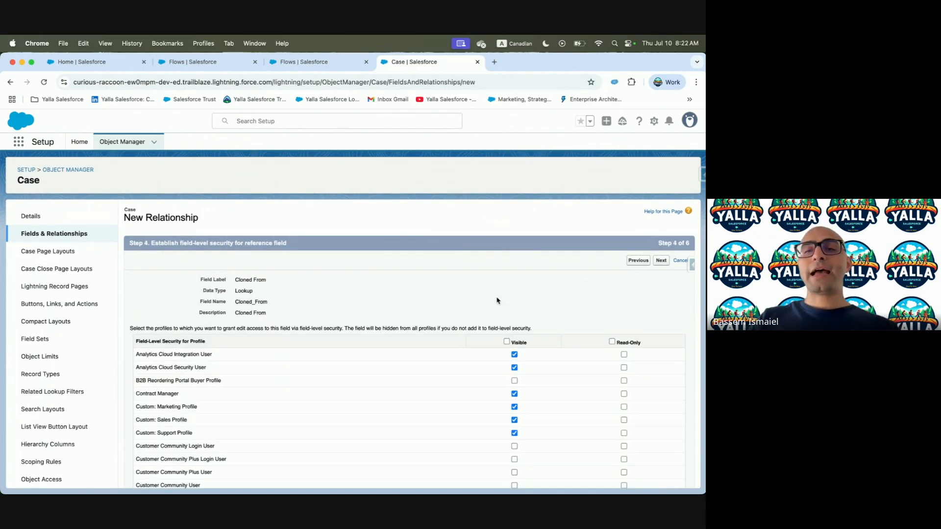
{"action": "left_click", "coordinate": [661, 264]}
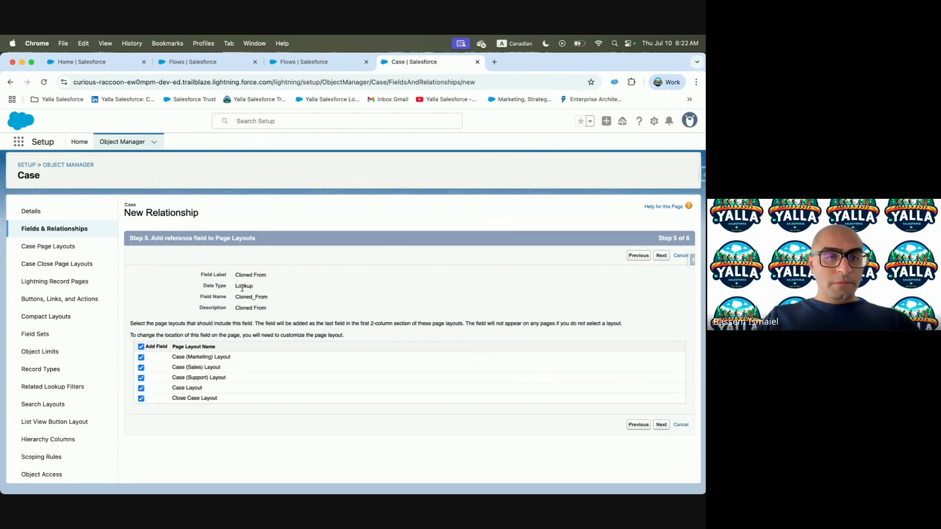
{"action": "left_click", "coordinate": [661, 429]}
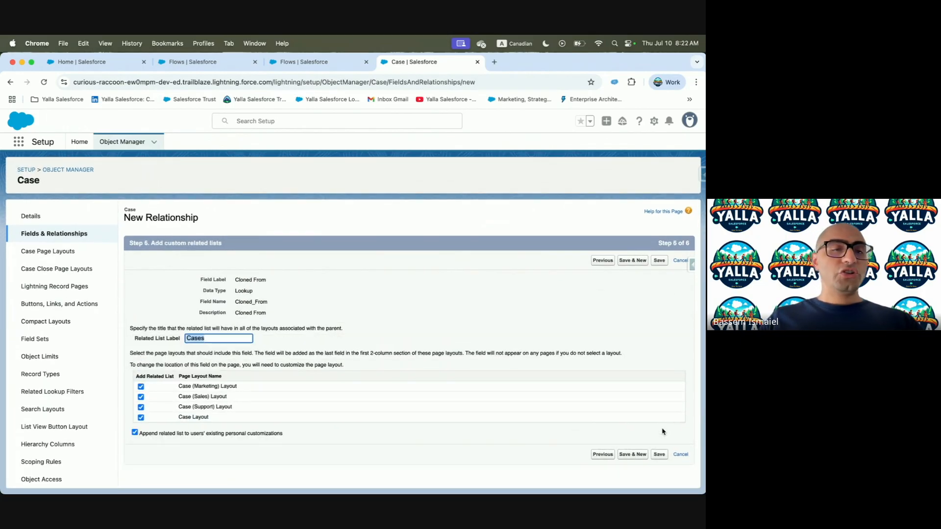
{"action": "left_click", "coordinate": [659, 456]}
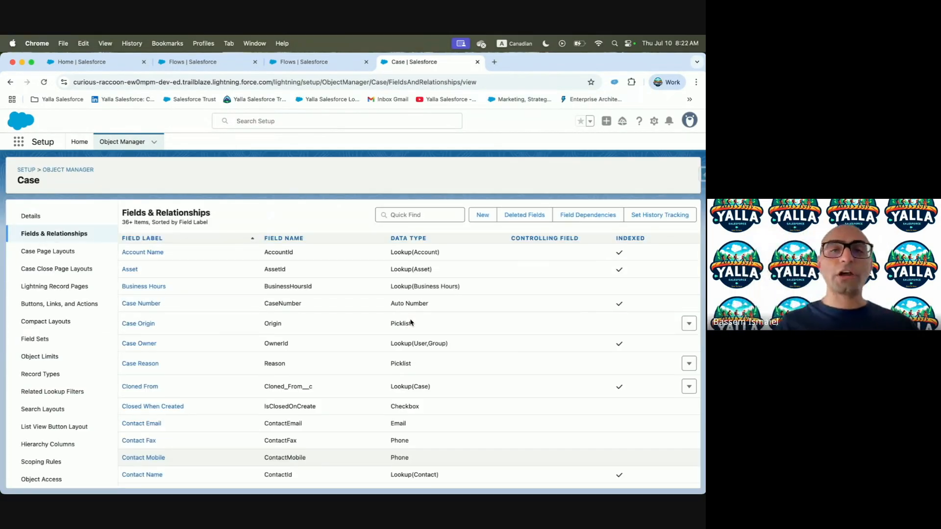
Create a new Autolaunched Flow (No Trigger) from the Flows list
{"action": "key", "text": "ctrl+Left"}
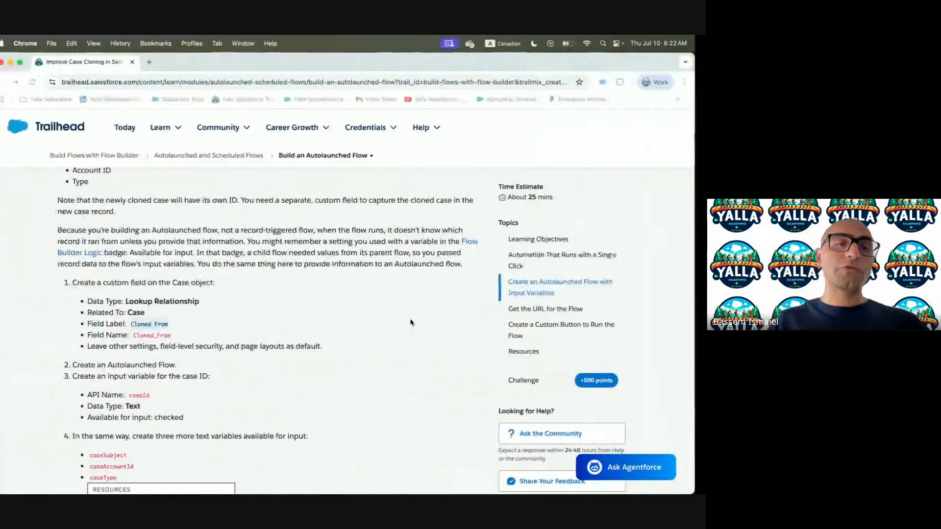
{"action": "scroll", "coordinate": [314, 327], "scroll_direction": "down", "scroll_amount": 2}
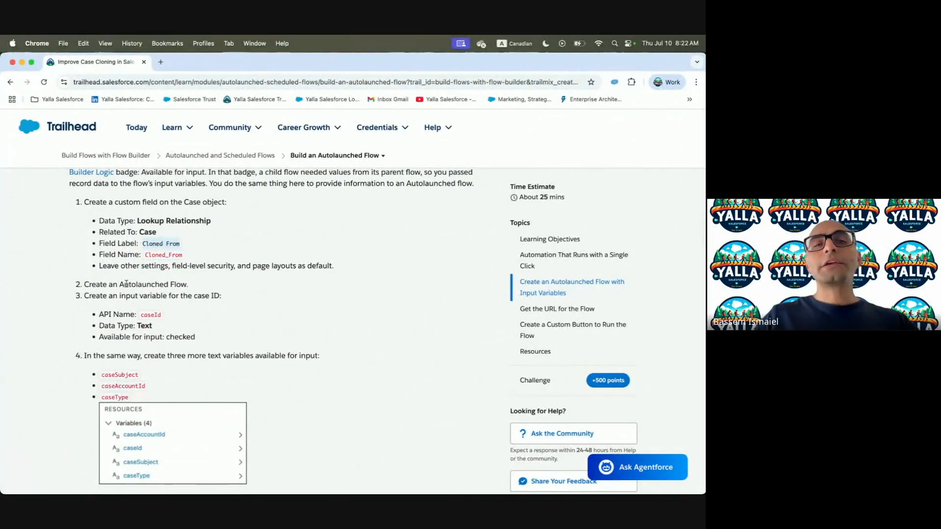
{"action": "left_click_drag", "start_coordinate": [82, 287], "coordinate": [189, 285]}
{"action": "key", "text": "ctrl+Right"}
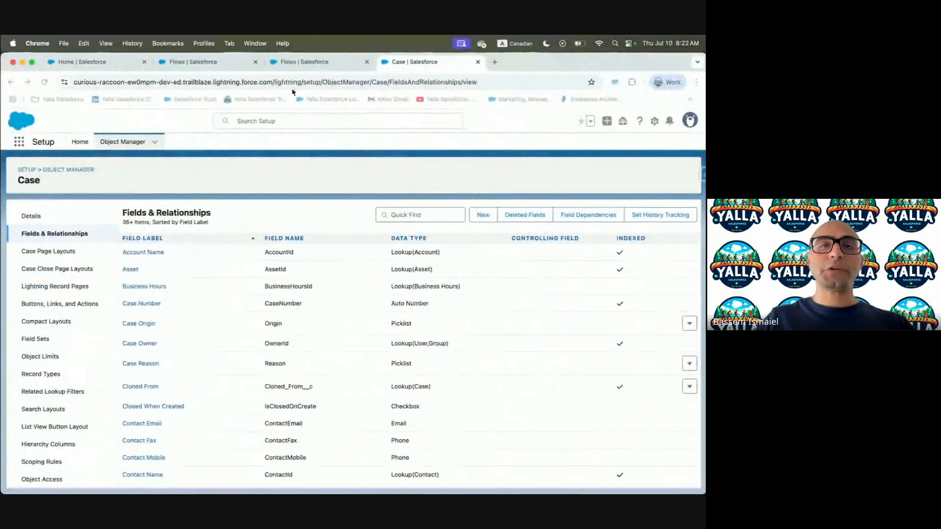
{"action": "left_click", "coordinate": [301, 64]}
{"action": "left_click", "coordinate": [671, 172]}
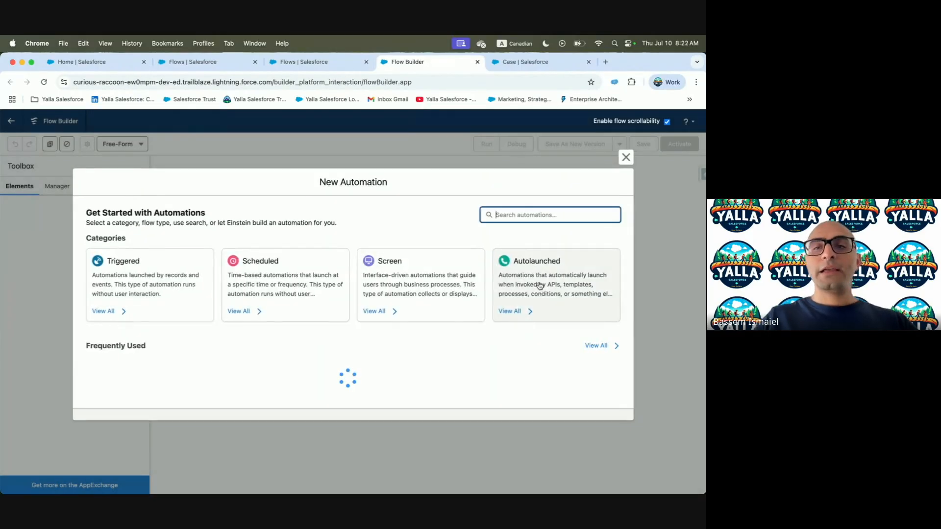
{"action": "left_click", "coordinate": [536, 280]}
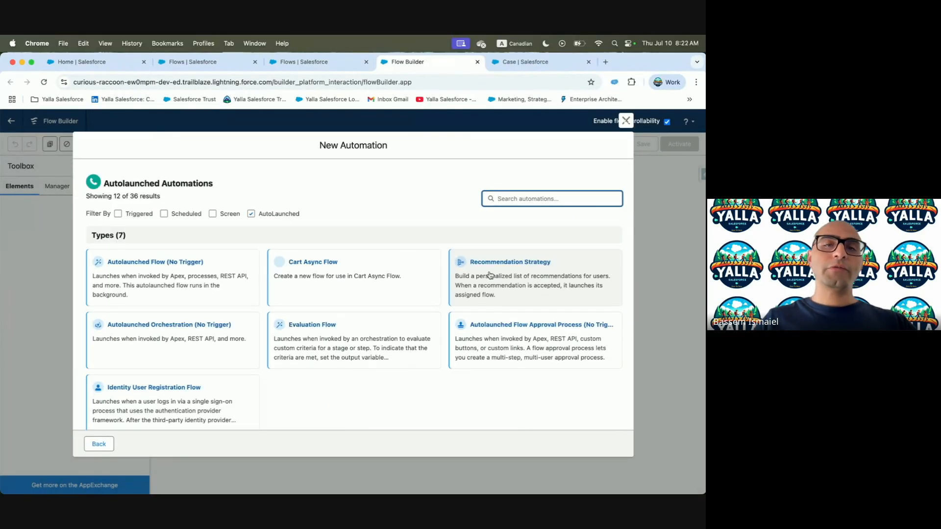
{"action": "left_click", "coordinate": [152, 268]}
Review the input-variable instructions and copy the caseId variable name
{"action": "key", "text": "ctrl+Left"}
{"action": "scroll", "coordinate": [205, 303], "scroll_direction": "down", "scroll_amount": 3}
{"action": "left_click_drag", "start_coordinate": [106, 238], "coordinate": [191, 235]}
{"action": "double_click", "coordinate": [146, 255]}
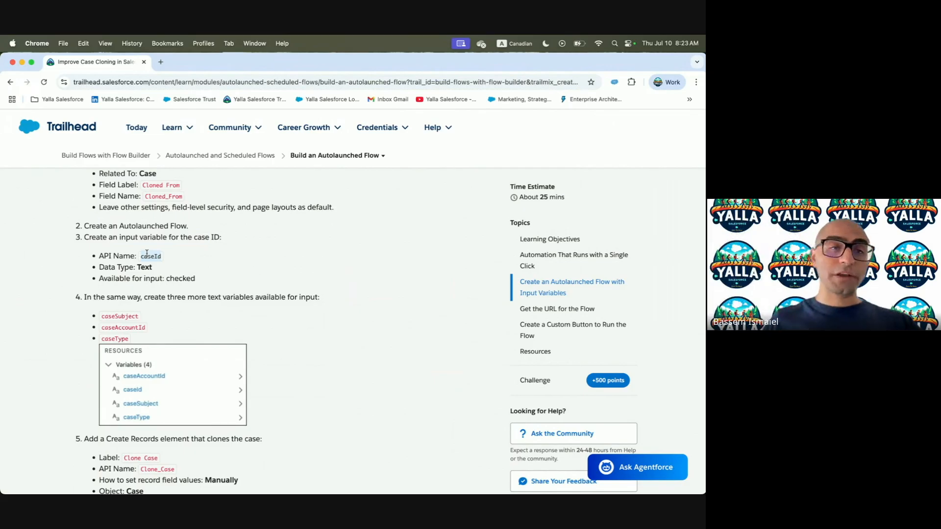
{"action": "key", "text": "ctrl+Right"}
{"action": "left_click", "coordinate": [14, 144]}
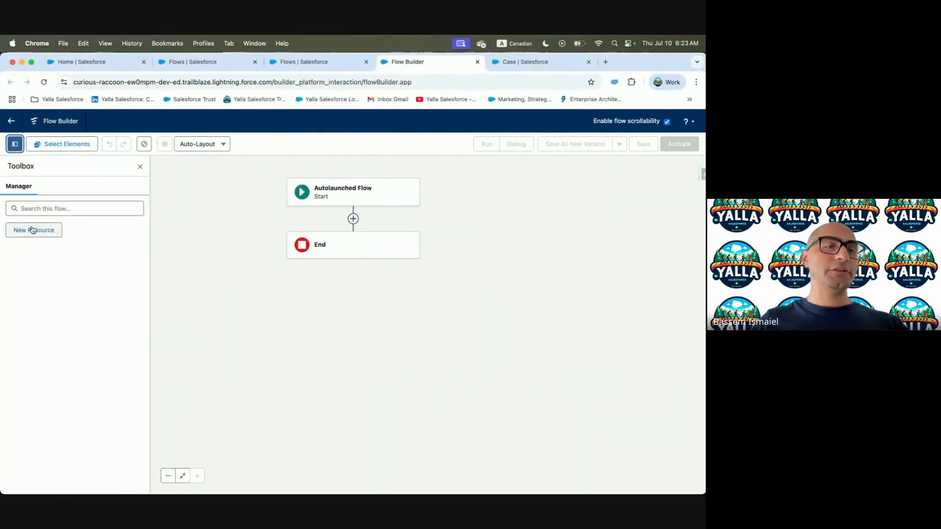
Create the caseId Text variable, available for input
{"action": "left_click", "coordinate": [32, 229]}
{"action": "left_click", "coordinate": [201, 262]}
{"action": "left_click", "coordinate": [209, 280]}
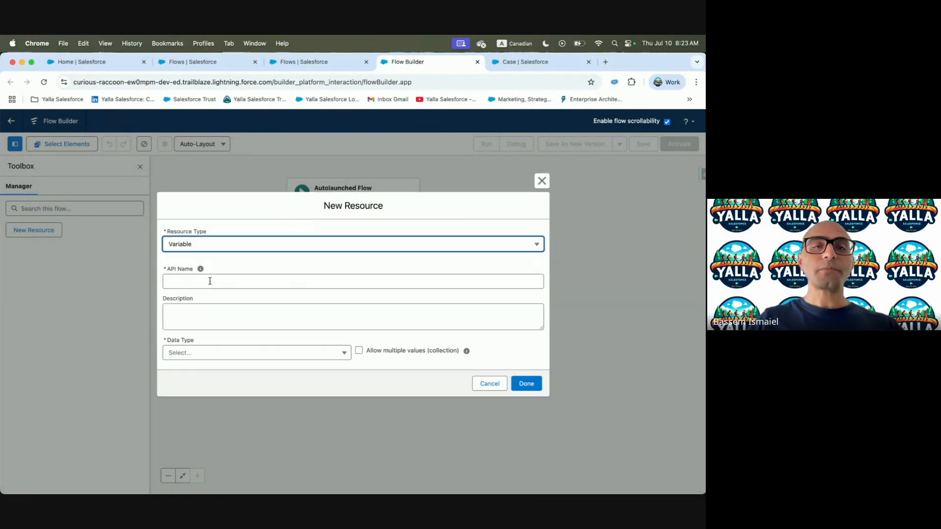
{"action": "left_click", "coordinate": [248, 281]}
{"action": "left_click", "coordinate": [231, 309]}
{"action": "left_click", "coordinate": [235, 353]}
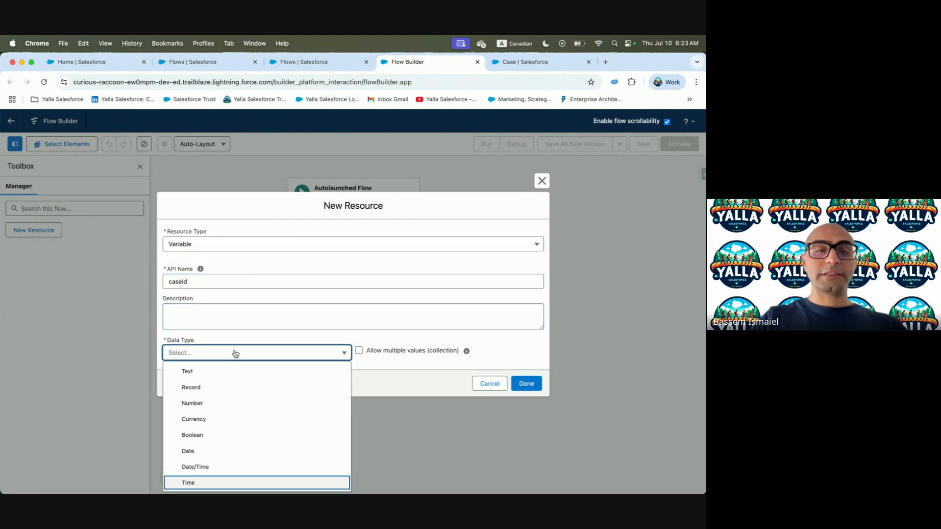
{"action": "left_click", "coordinate": [214, 368]}
{"action": "left_click", "coordinate": [188, 379]}
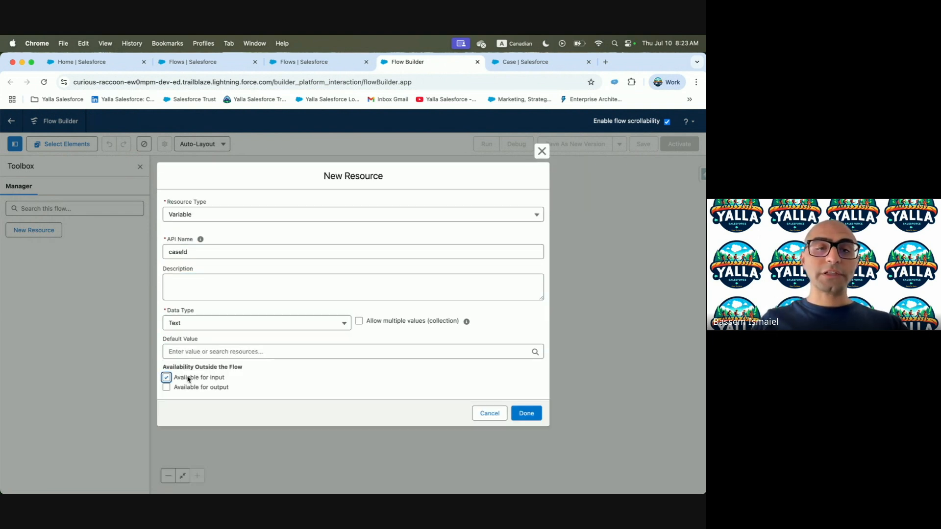
{"action": "key", "text": "ctrl+Left"}
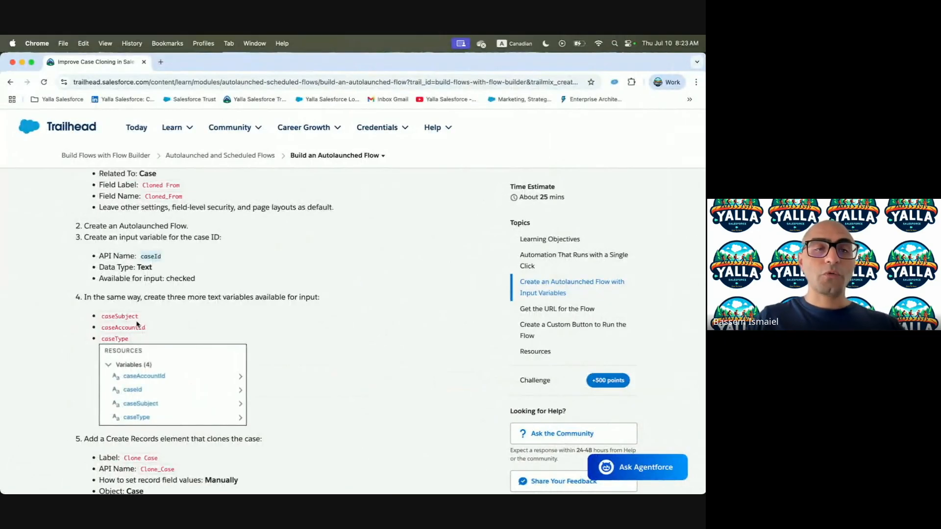
{"action": "double_click", "coordinate": [126, 318]}
{"action": "key", "text": "super+c"}
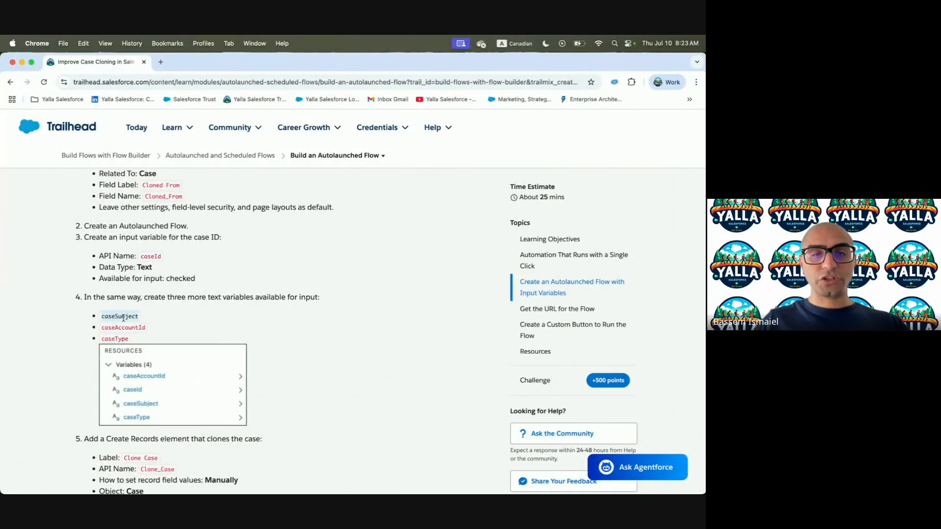
{"action": "key", "text": "ctrl+Right"}
{"action": "left_click", "coordinate": [529, 413]}
Create the caseSubject Text variable
{"action": "left_click", "coordinate": [32, 229]}
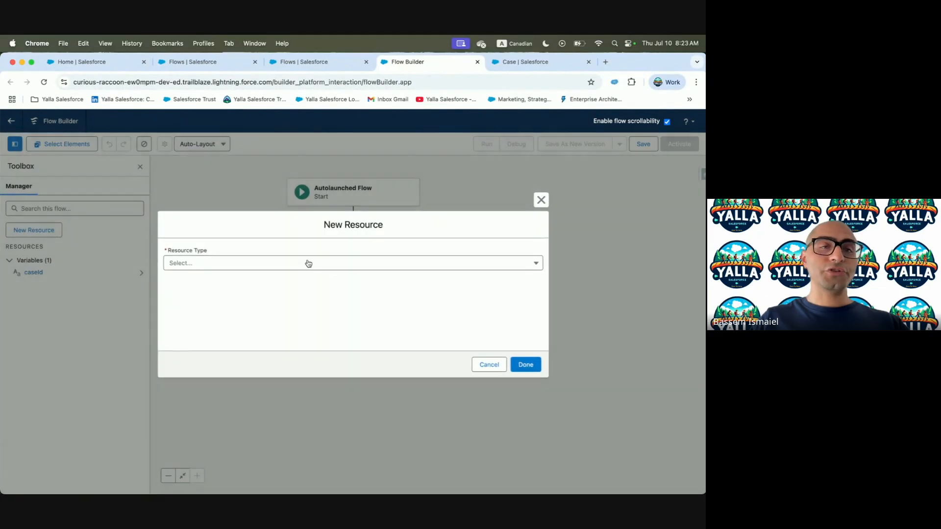
{"action": "left_click", "coordinate": [305, 262]}
{"action": "left_click", "coordinate": [219, 281]}
{"action": "key", "text": "Tab"}
{"action": "key", "text": "super+v"}
{"action": "left_click", "coordinate": [200, 352]}
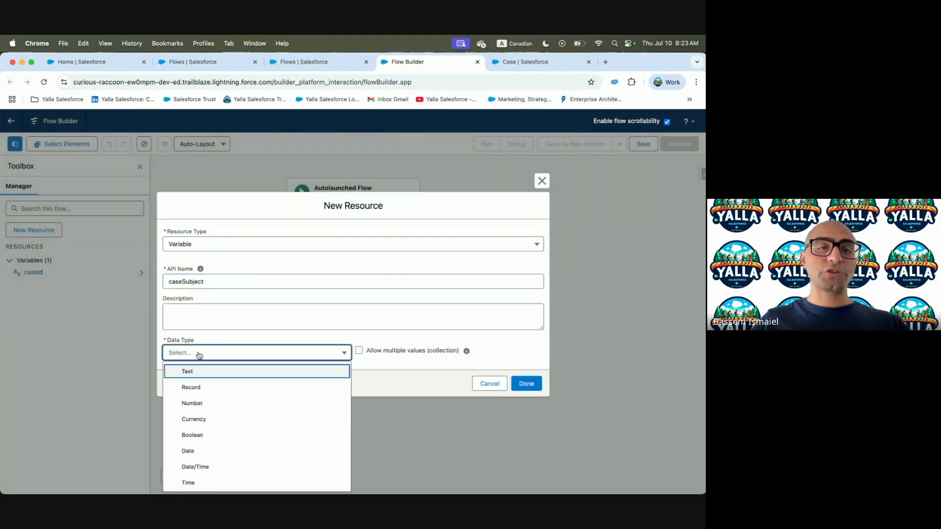
{"action": "left_click", "coordinate": [200, 382]}
{"action": "left_click", "coordinate": [525, 414]}
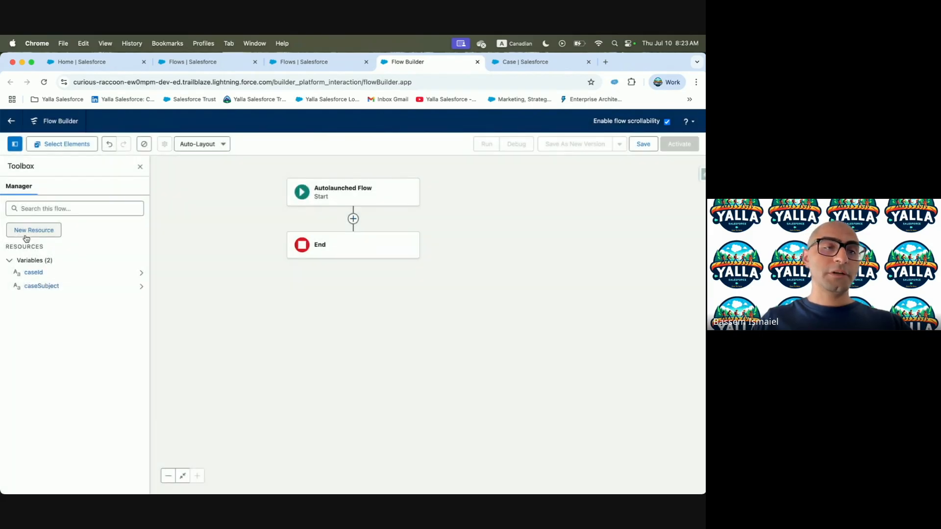
Create the caseAccountId Text variable, available for input
{"action": "left_click", "coordinate": [26, 235]}
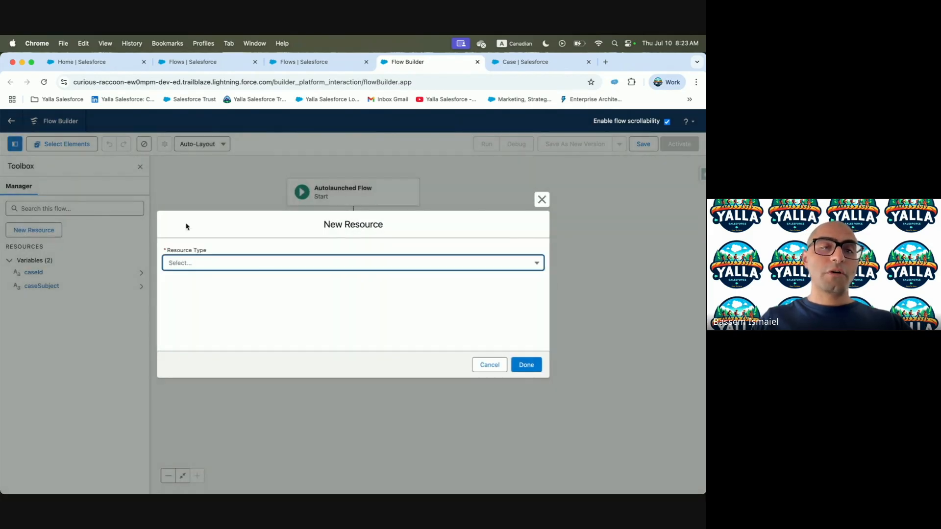
{"action": "left_click", "coordinate": [264, 259]}
{"action": "left_click", "coordinate": [220, 285]}
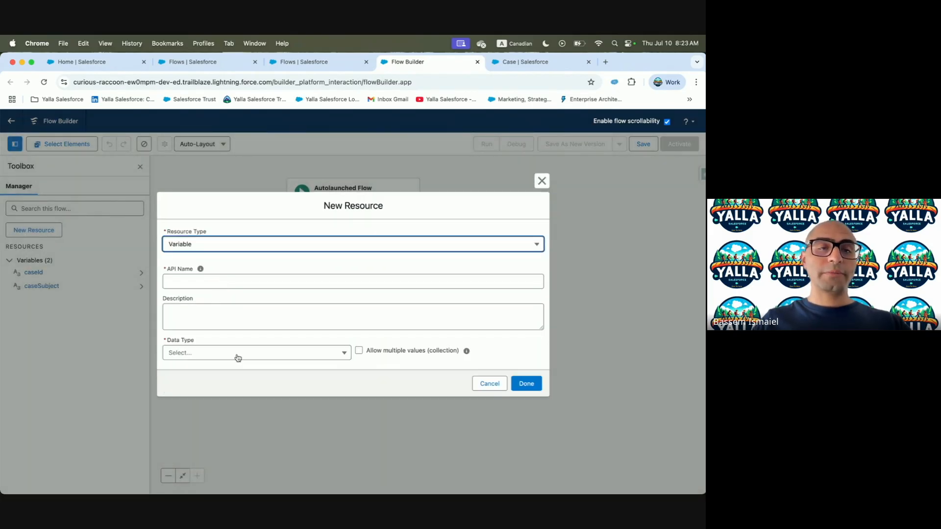
{"action": "left_click", "coordinate": [223, 357]}
{"action": "left_click", "coordinate": [215, 373]}
{"action": "left_click", "coordinate": [166, 378]}
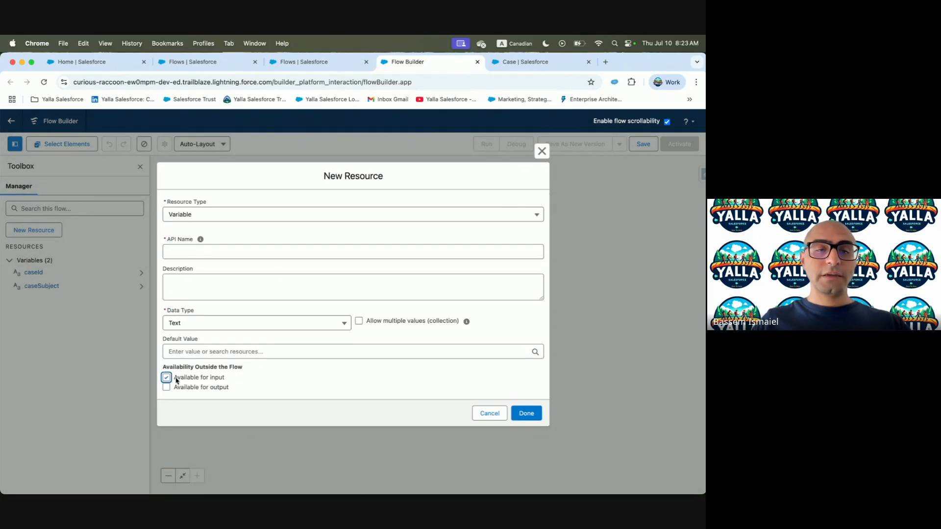
{"action": "key", "text": "ctrl+Left"}
{"action": "double_click", "coordinate": [116, 326]}
{"action": "key", "text": "super+c"}
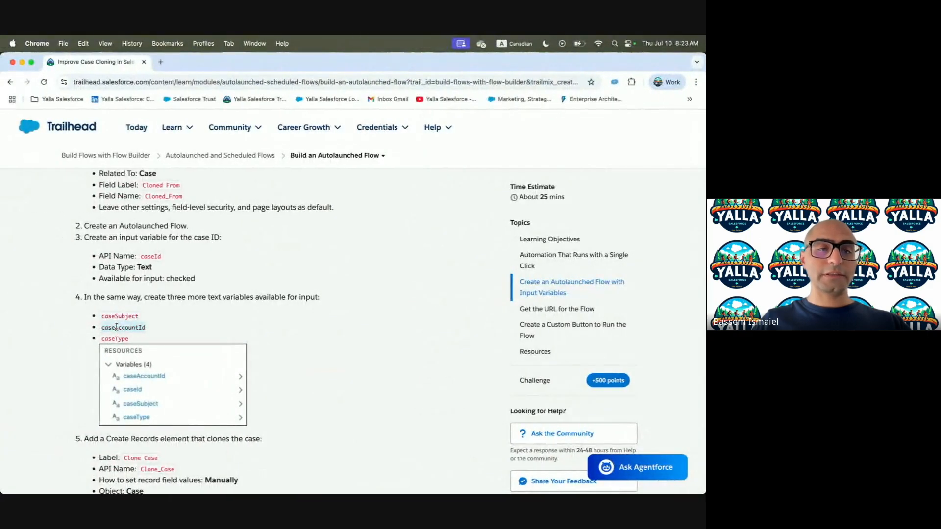
{"action": "key", "text": "ctrl+Right"}
{"action": "left_click", "coordinate": [183, 251]}
{"action": "key", "text": "super+v"}
{"action": "left_click", "coordinate": [203, 280]}
{"action": "left_click", "coordinate": [526, 414]}
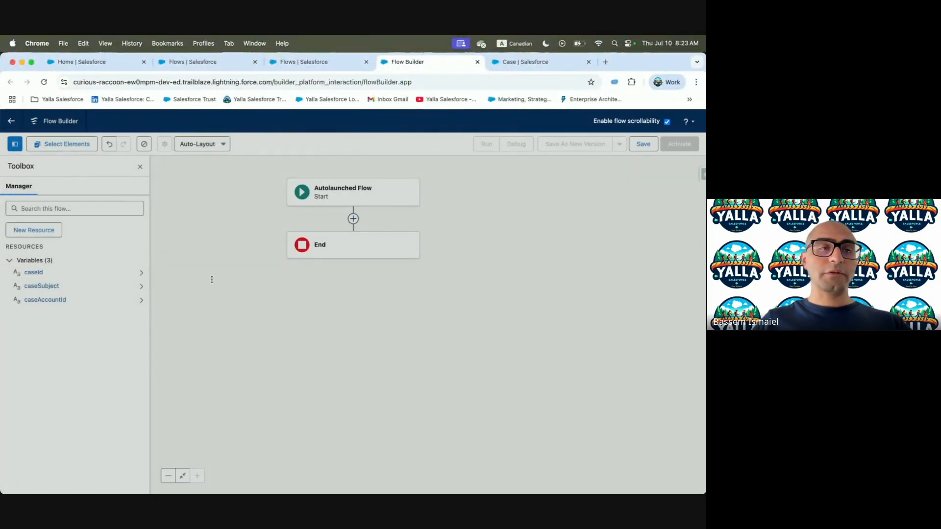
Create the caseType Text variable
{"action": "left_click", "coordinate": [44, 230]}
{"action": "key", "text": "ctrl+Left"}
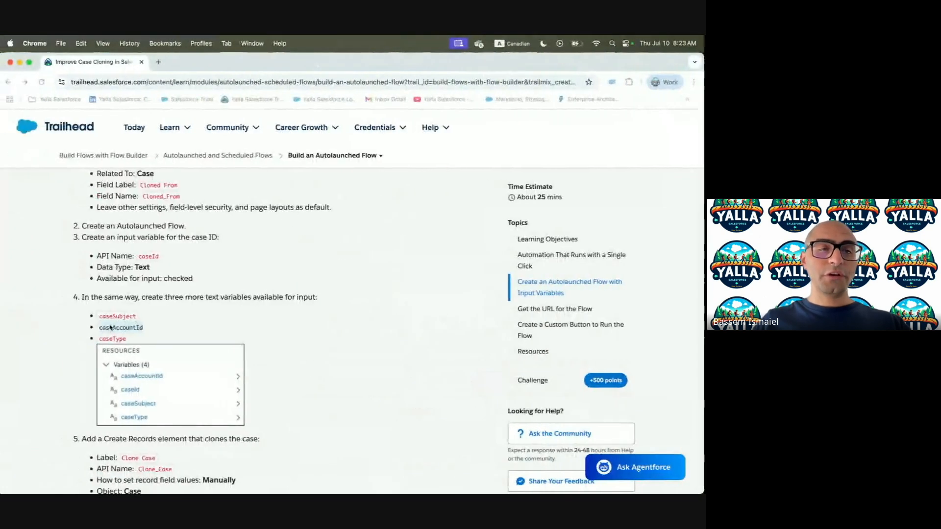
{"action": "key", "text": "ctrl+Right"}
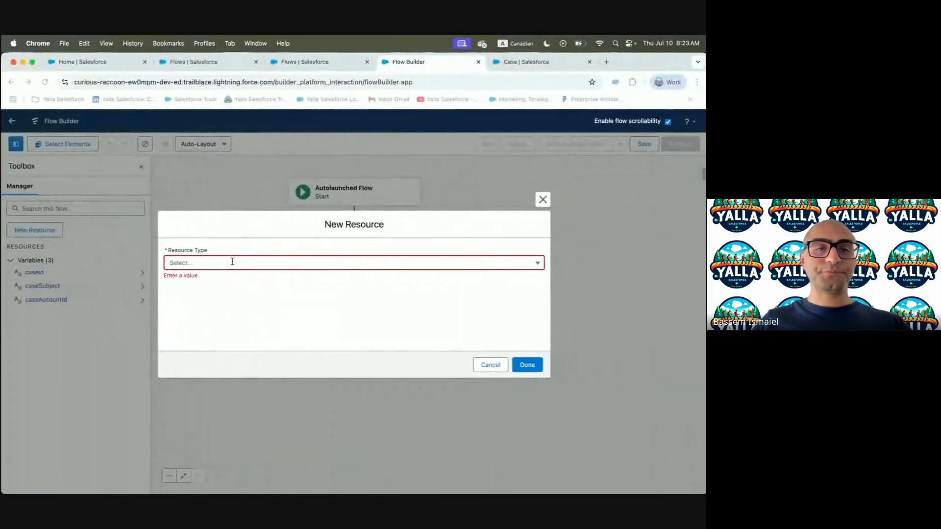
{"action": "left_click", "coordinate": [230, 263]}
{"action": "left_click", "coordinate": [225, 283]}
{"action": "left_click", "coordinate": [230, 281]}
{"action": "type", "text": "caseType"}
{"action": "left_click", "coordinate": [224, 353]}
{"action": "left_click", "coordinate": [243, 371]}
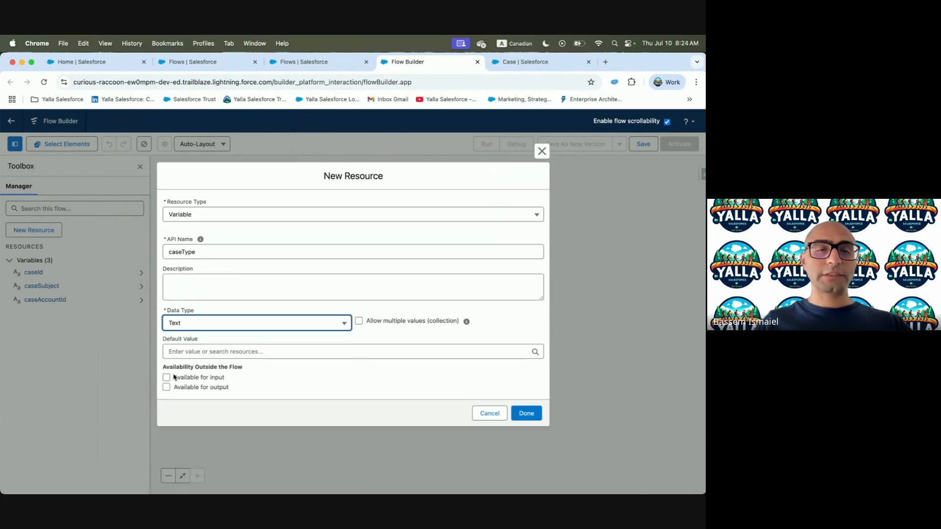
{"action": "left_click", "coordinate": [528, 414]}
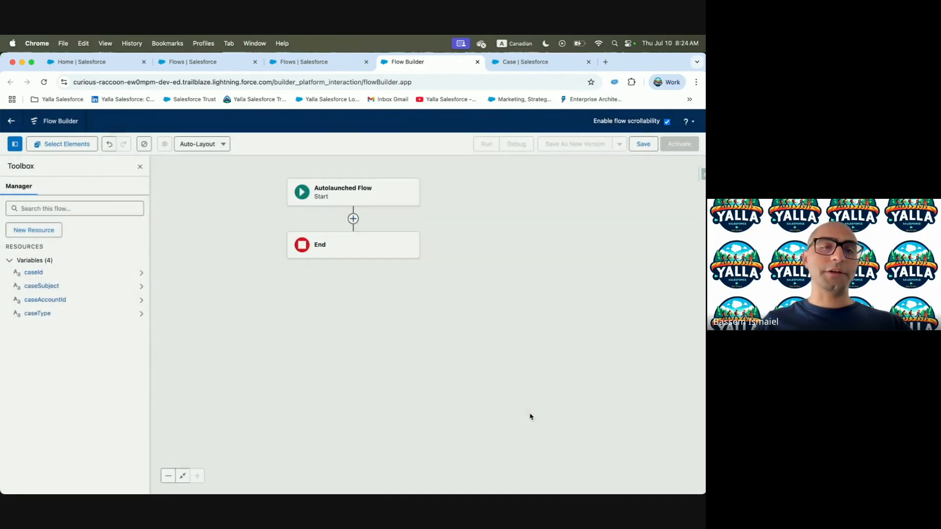
Read the next Trailhead step and add an element between Start and End
{"action": "key", "text": "ctrl+Left"}
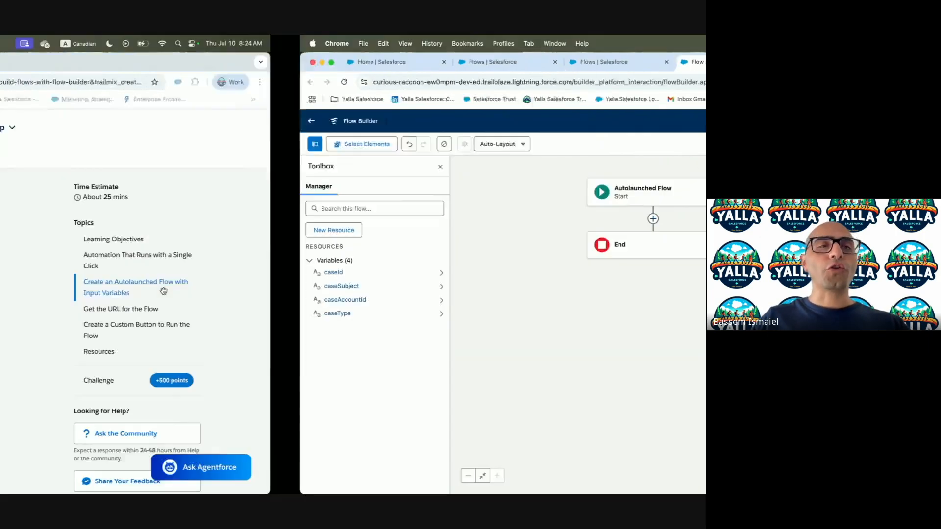
{"action": "scroll", "coordinate": [204, 346], "scroll_direction": "down", "scroll_amount": 2}
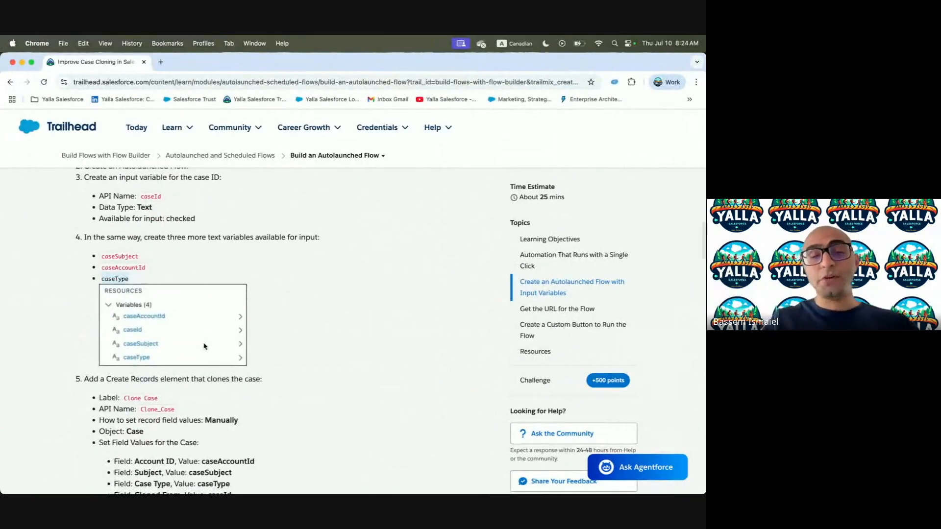
{"action": "scroll", "coordinate": [204, 347], "scroll_direction": "down", "scroll_amount": 3}
{"action": "key", "text": "ctrl+Right"}
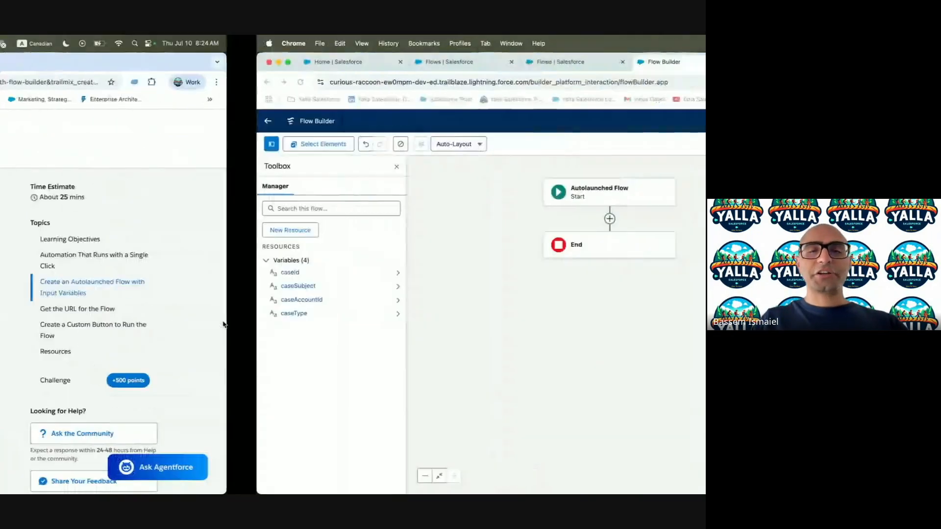
{"action": "left_click", "coordinate": [352, 218]}
Add a Create Records element labelled Clone Case, with API name Clone_Case
{"action": "type", "text": "Crae"}
{"action": "key", "text": "BackSpace"}
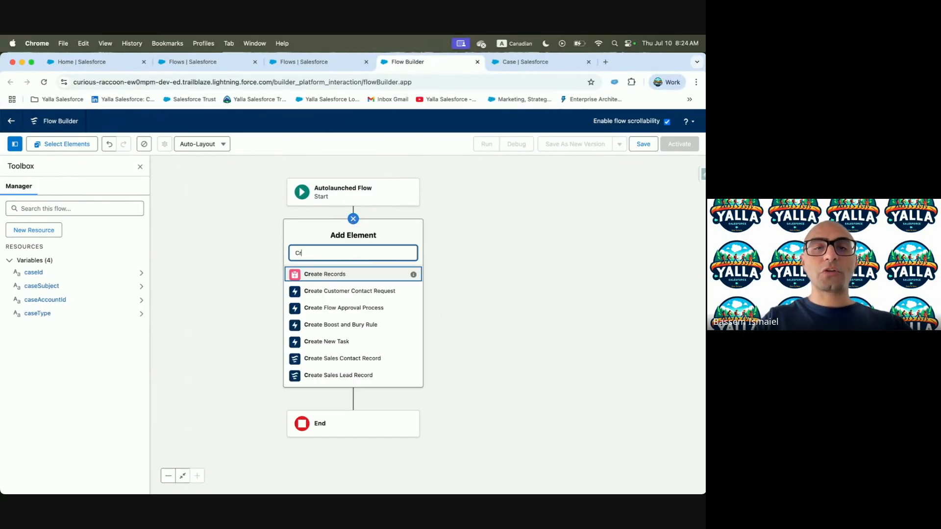
{"action": "left_click", "coordinate": [336, 275]}
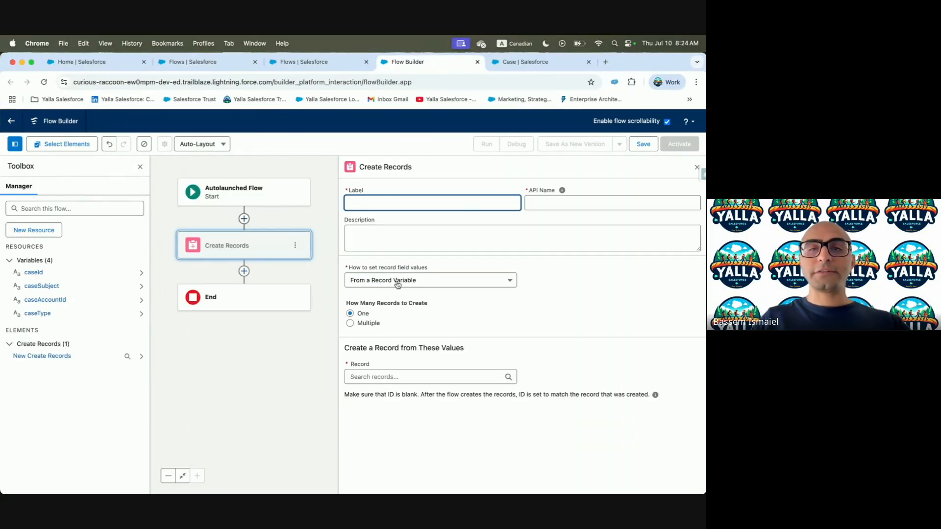
{"action": "key", "text": "ctrl+Left"}
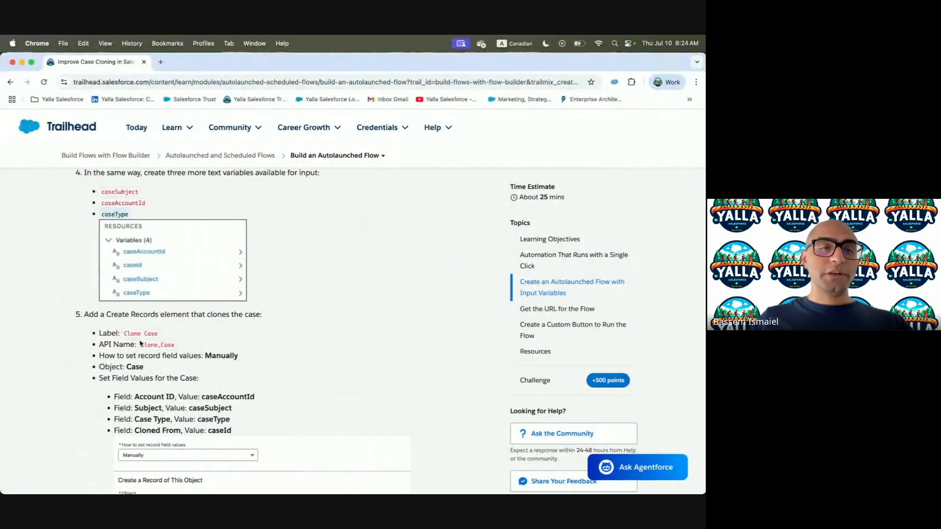
{"action": "left_click_drag", "start_coordinate": [125, 333], "coordinate": [157, 333]}
{"action": "key", "text": "super+c"}
{"action": "key", "text": "ctrl+Right"}
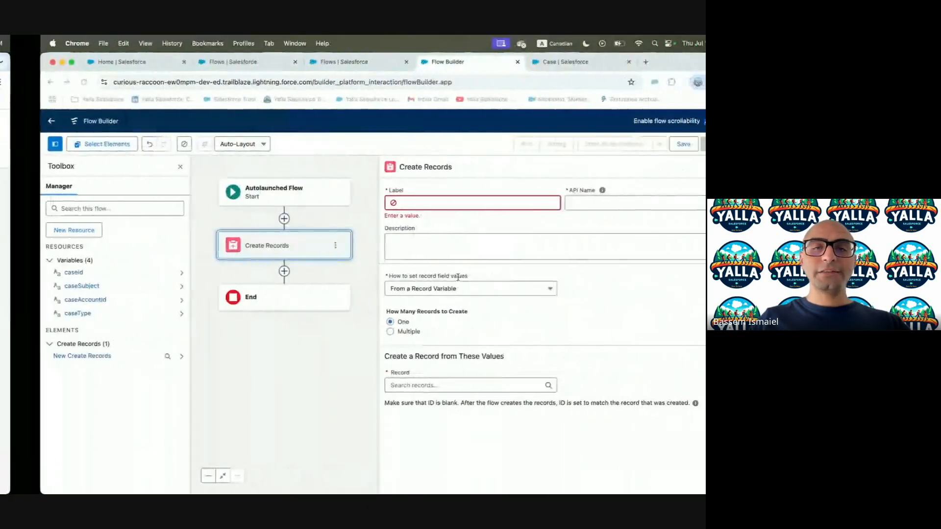
{"action": "key", "text": "super+v"}
{"action": "left_click", "coordinate": [570, 205]}
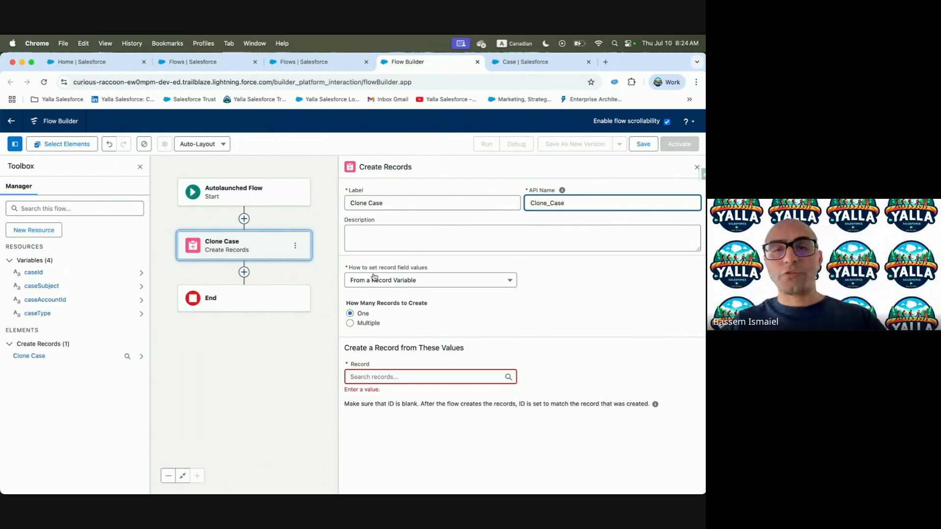
Set the element to create one Case record with field values set manually
{"action": "left_click", "coordinate": [389, 280]}
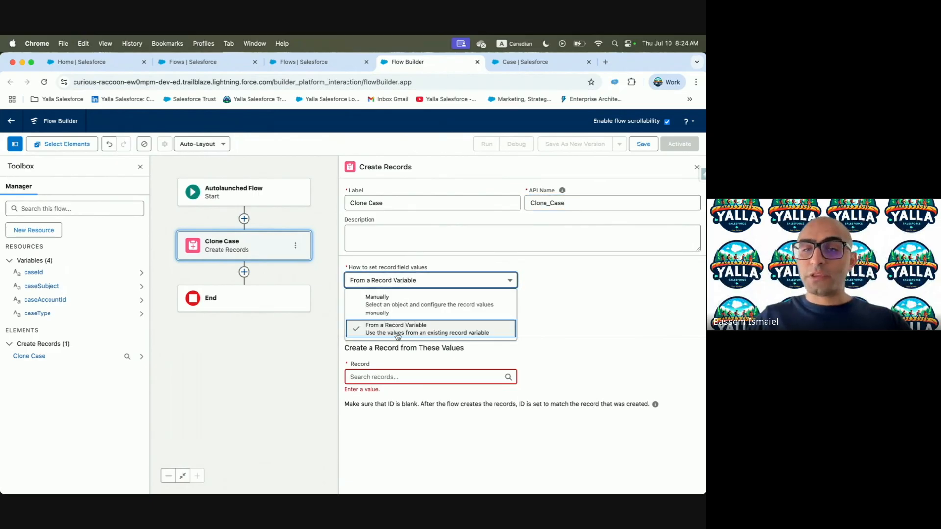
{"action": "left_click", "coordinate": [392, 309]}
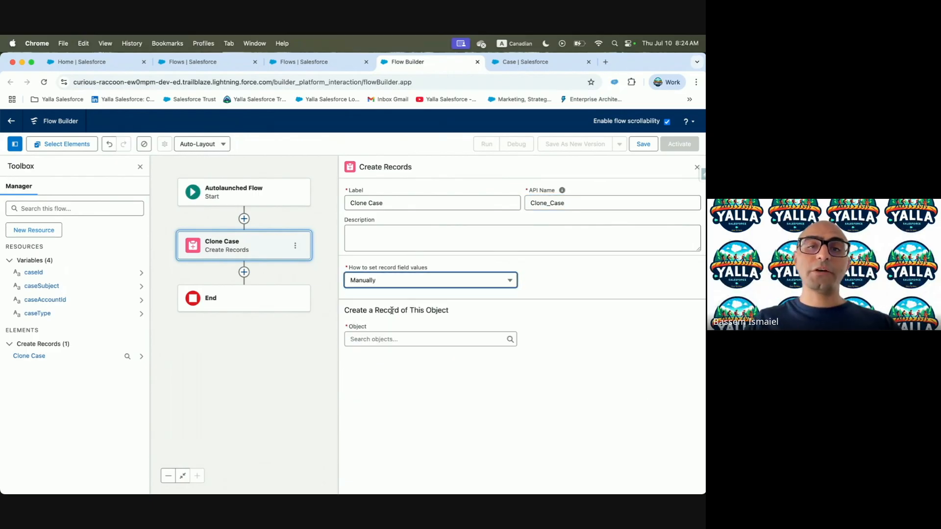
{"action": "left_click", "coordinate": [388, 340]}
{"action": "type", "text": "Case"}
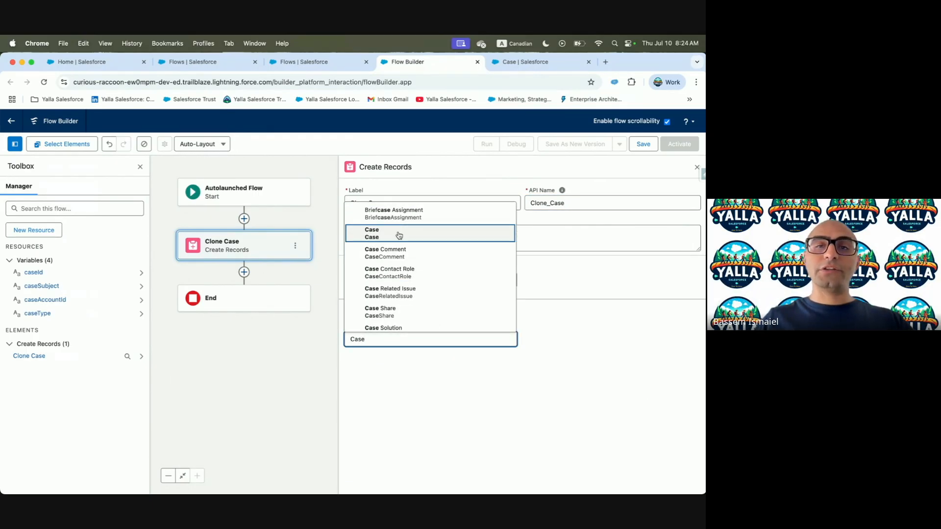
{"action": "left_click", "coordinate": [383, 234]}
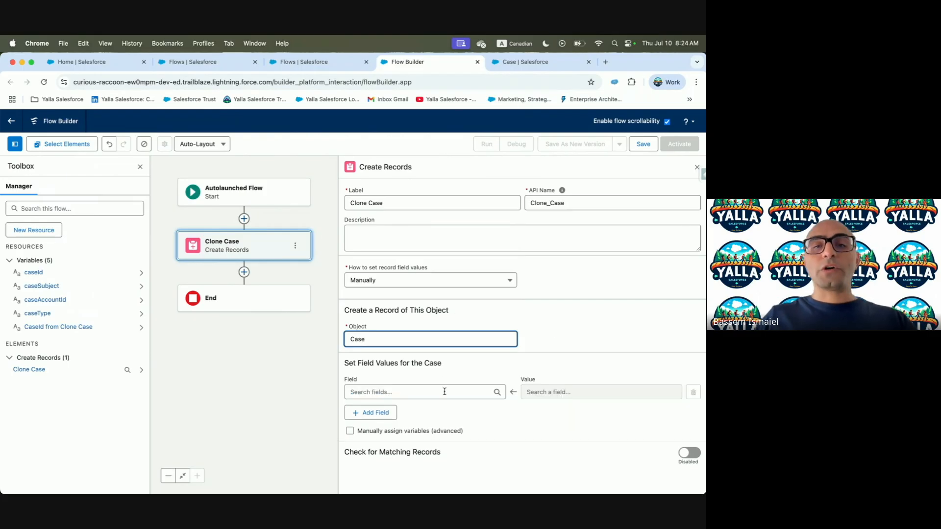
{"action": "key", "text": "ctrl+Left"}
{"action": "scroll", "coordinate": [67, 336], "scroll_direction": "down", "scroll_amount": 2}
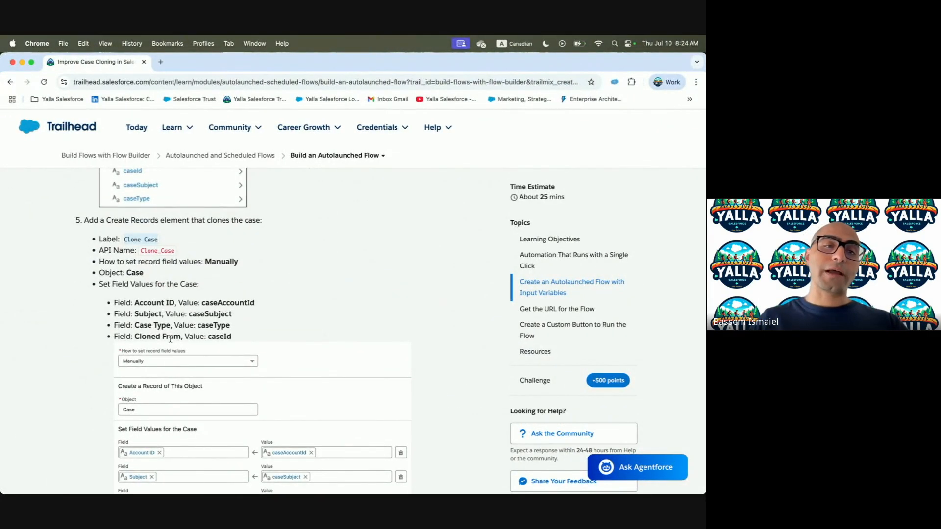
{"action": "key", "text": "ctrl+Right"}
Add field rows for Account ID and Subject
{"action": "left_click", "coordinate": [377, 392]}
{"action": "type", "text": "Account"}
{"action": "left_click", "coordinate": [389, 375]}
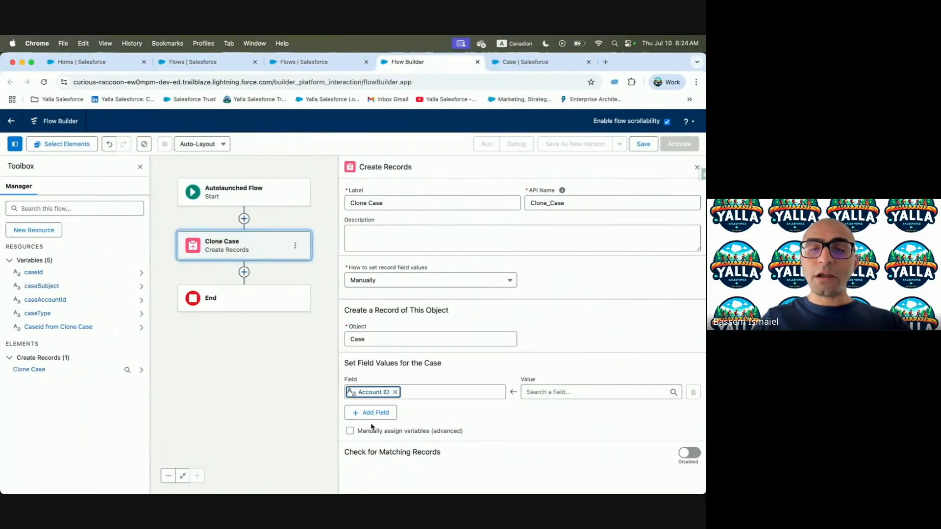
{"action": "left_click", "coordinate": [372, 413]}
{"action": "left_click", "coordinate": [374, 422]}
{"action": "type", "text": "sub"}
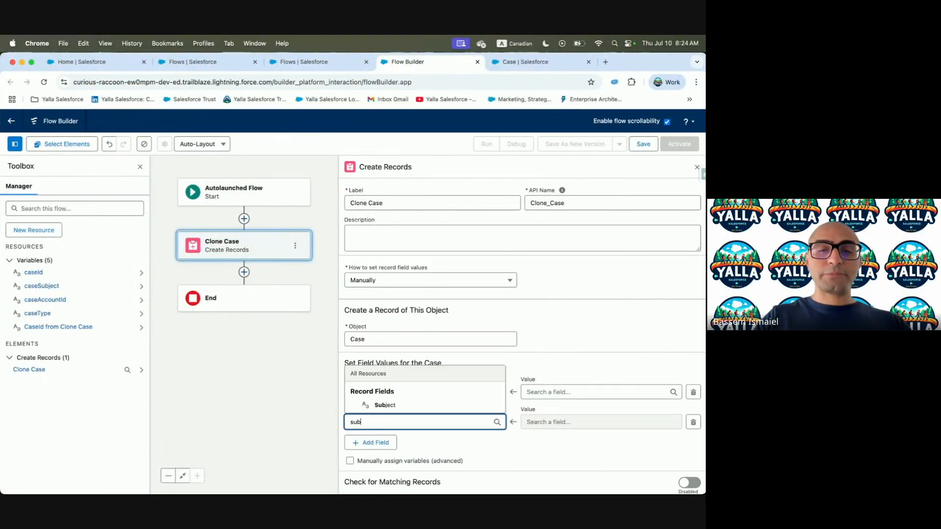
{"action": "type", "text": "j"}
{"action": "left_click", "coordinate": [385, 405]}
{"action": "key", "text": "ctrl+Right"}
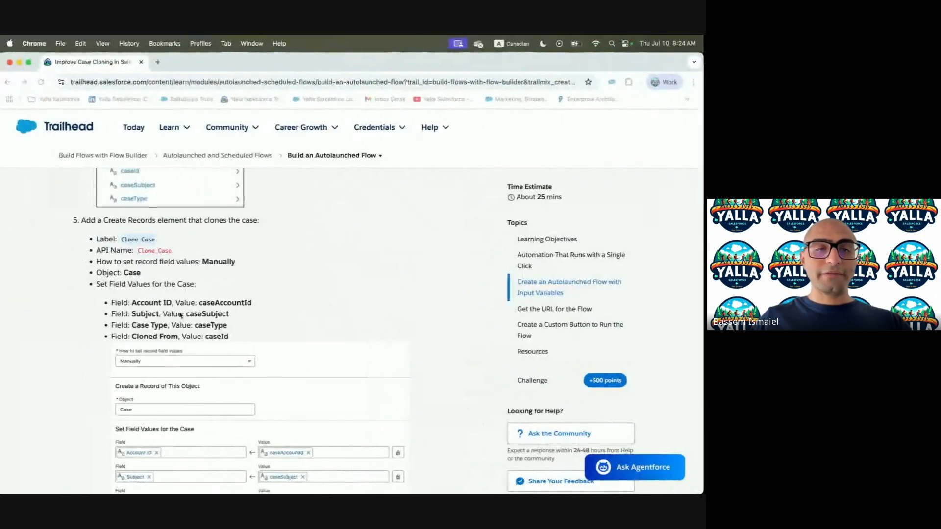
{"action": "key", "text": "ctrl+Left"}
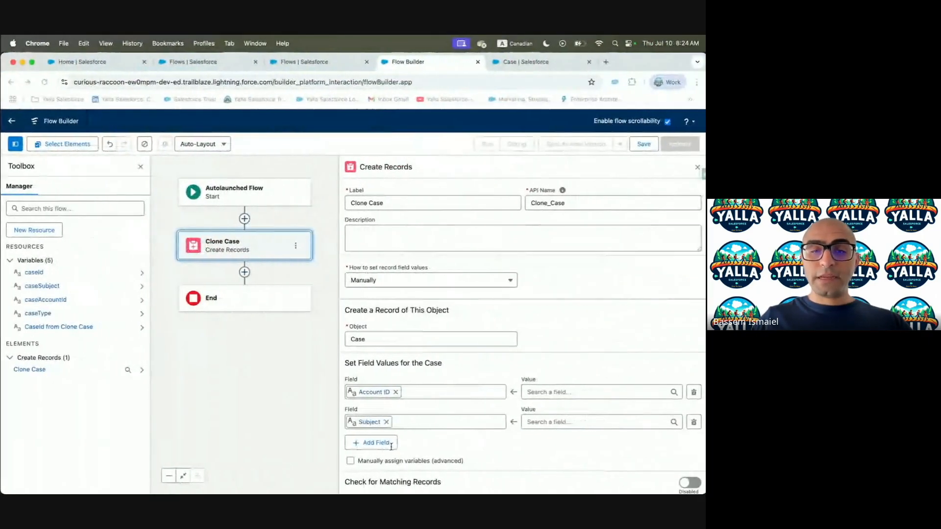
Add field rows for Case Type and Cloned From
{"action": "left_click", "coordinate": [377, 452]}
{"action": "left_click", "coordinate": [380, 453]}
{"action": "type", "text": "Type"}
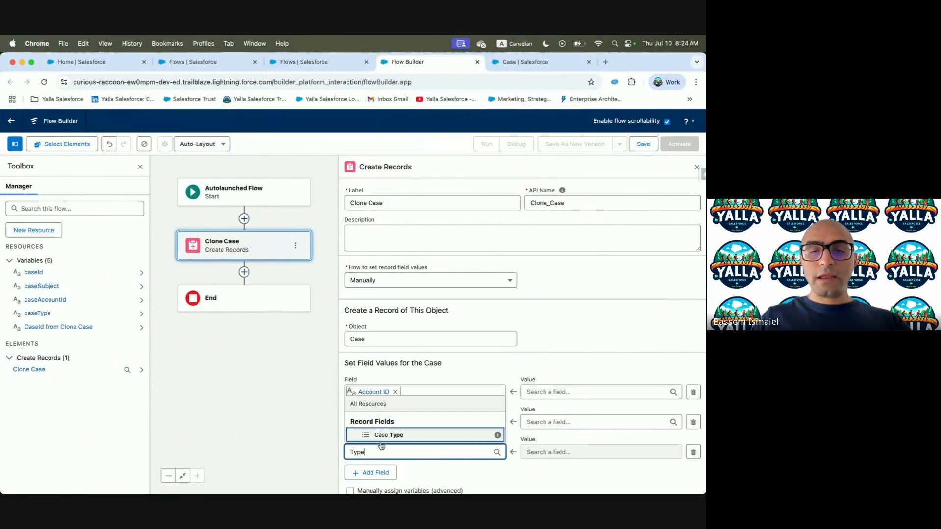
{"action": "left_click", "coordinate": [382, 435]}
{"action": "left_click", "coordinate": [374, 472]}
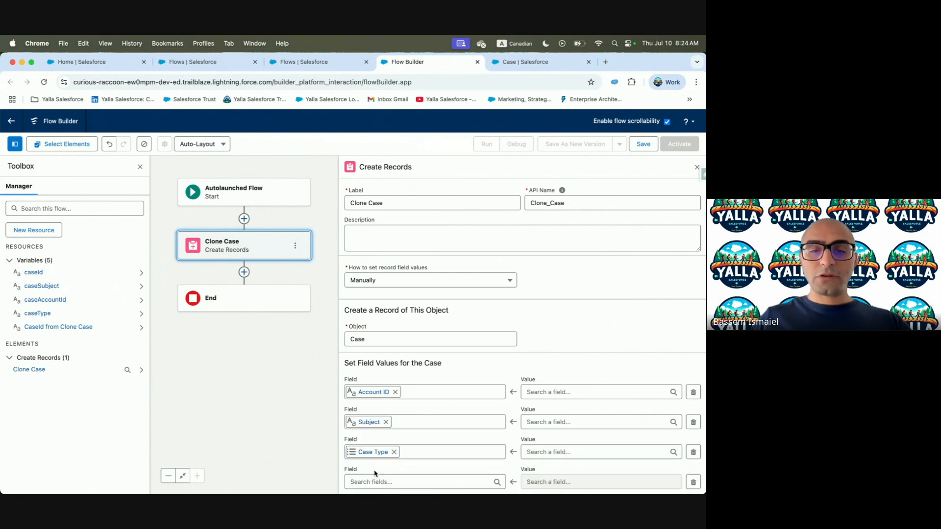
{"action": "left_click", "coordinate": [373, 481]}
{"action": "type", "text": "Clo"}
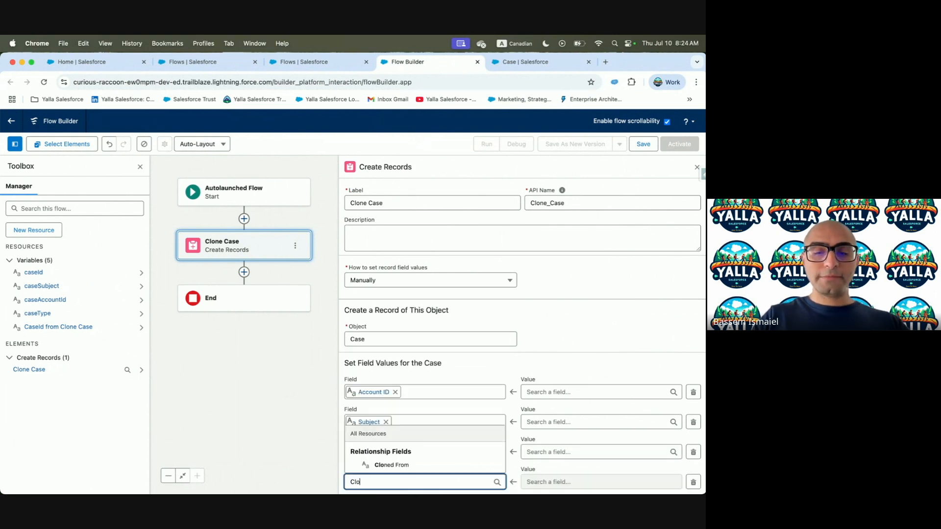
{"action": "type", "text": "ne"}
{"action": "left_click", "coordinate": [389, 466]}
{"action": "scroll", "coordinate": [475, 390], "scroll_direction": "down", "scroll_amount": 2}
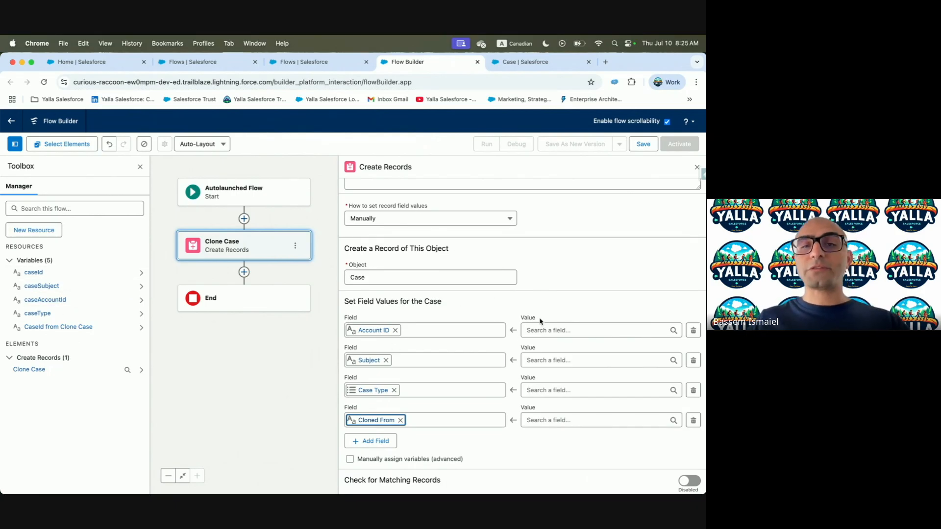
Set Account ID to caseAccountId and Subject to caseSubject
{"action": "left_click", "coordinate": [559, 331]}
{"action": "type", "text": "case"}
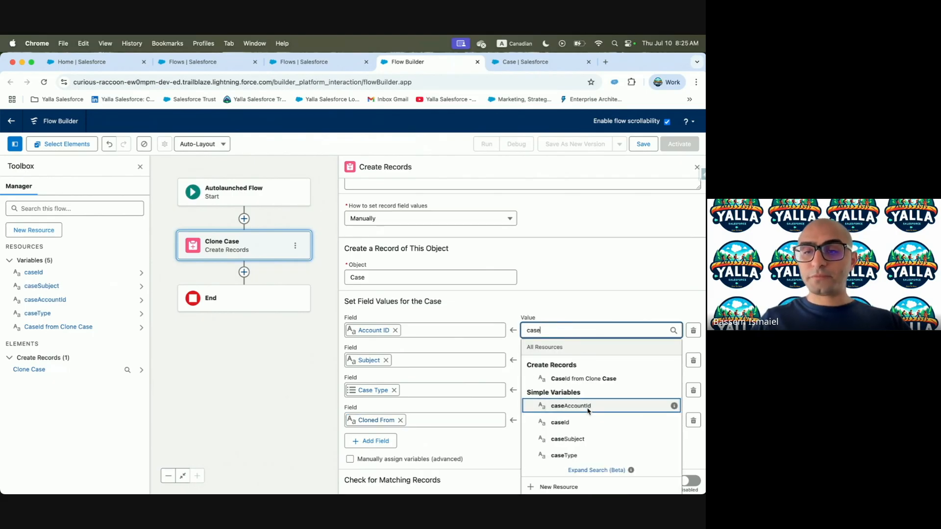
{"action": "left_click", "coordinate": [569, 406]}
{"action": "left_click", "coordinate": [545, 363]}
{"action": "type", "text": "case"}
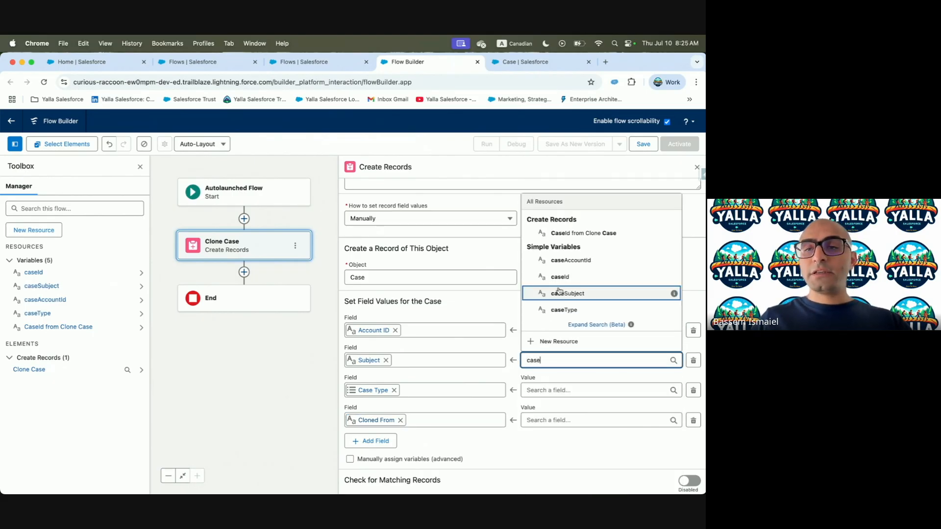
{"action": "left_click", "coordinate": [563, 294]}
Set Case Type to caseType and Cloned From to caseId
{"action": "left_click", "coordinate": [539, 388]}
{"action": "type", "text": "case"}
{"action": "left_click", "coordinate": [563, 338]}
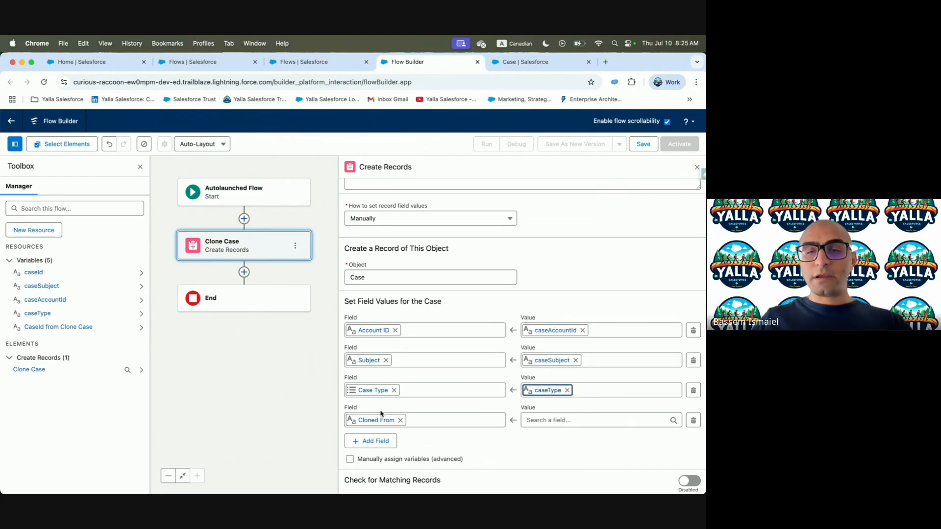
{"action": "left_click", "coordinate": [574, 416]}
{"action": "type", "text": "case"}
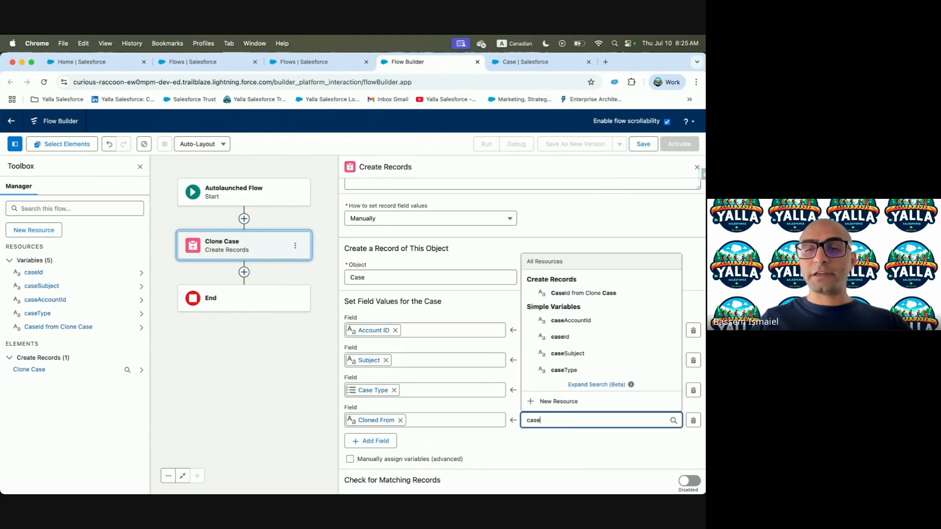
{"action": "left_click", "coordinate": [562, 336]}
{"action": "key", "text": "ctrl+Left"}
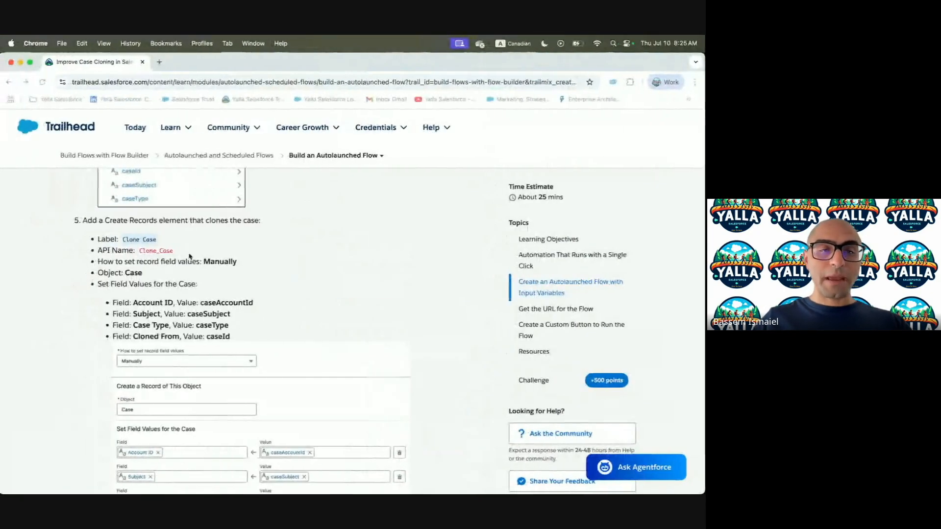
{"action": "scroll", "coordinate": [217, 378], "scroll_direction": "down", "scroll_amount": 5}
{"action": "key", "text": "ctrl+Right"}
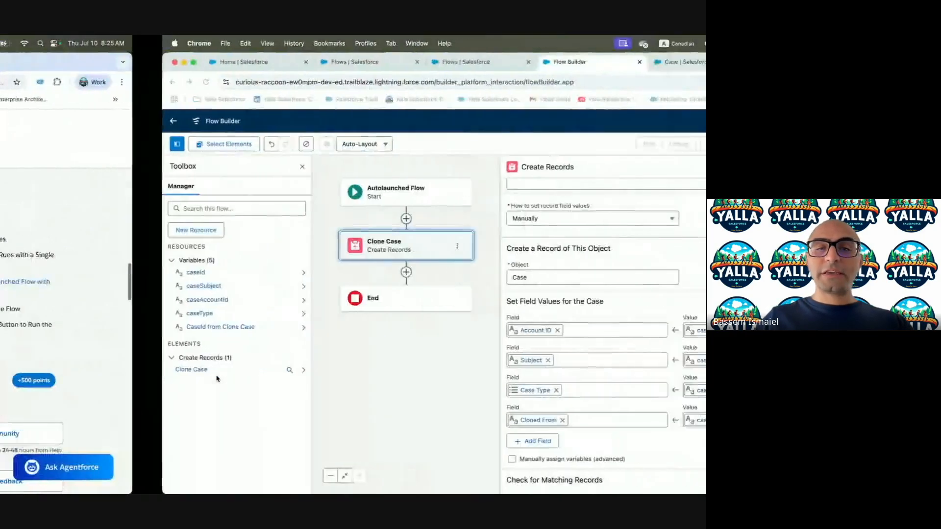
Save the flow with label and description 'Clone Closed Case'
{"action": "left_click", "coordinate": [647, 144]}
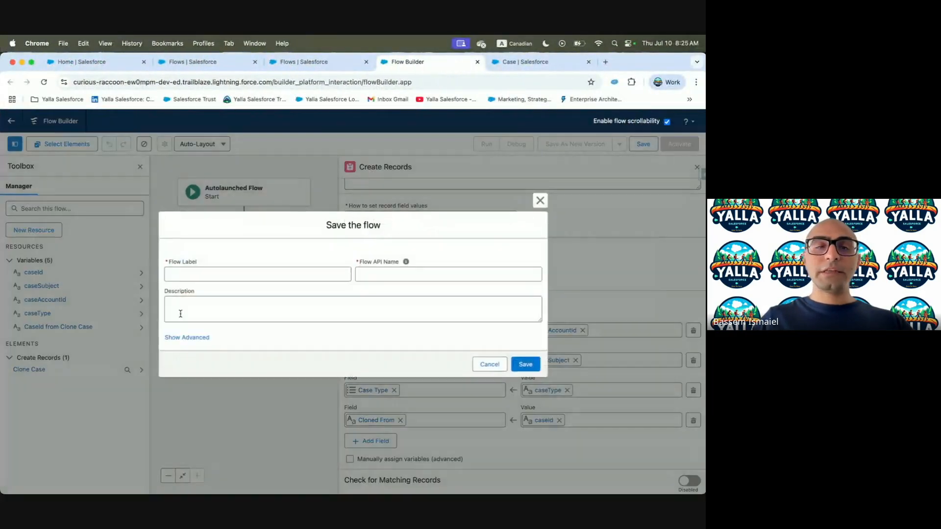
{"action": "key", "text": "ctrl+Left"}
{"action": "left_click_drag", "start_coordinate": [160, 329], "coordinate": [216, 328]}
{"action": "key", "text": "super+c"}
{"action": "key", "text": "ctrl+Right"}
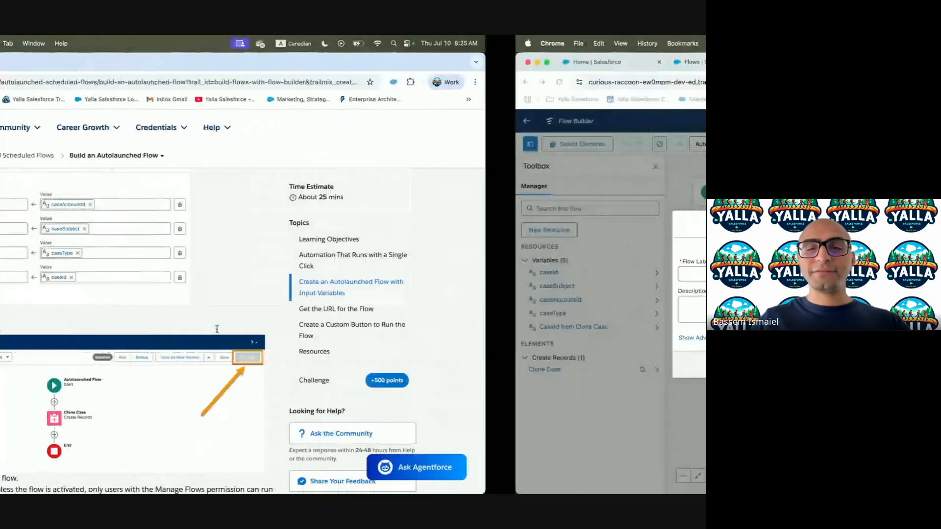
{"action": "left_click", "coordinate": [294, 279]}
{"action": "key", "text": "super+v"}
{"action": "left_click", "coordinate": [378, 300]}
{"action": "key", "text": "super+v"}
{"action": "left_click", "coordinate": [526, 365]}
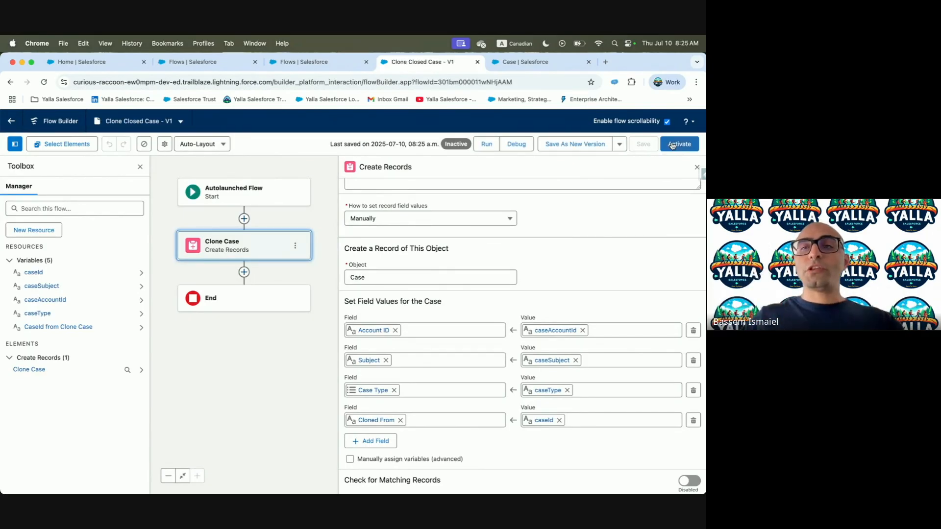
Activate the Clone Closed Case flow and read the tutorial's next steps
{"action": "left_click", "coordinate": [672, 144]}
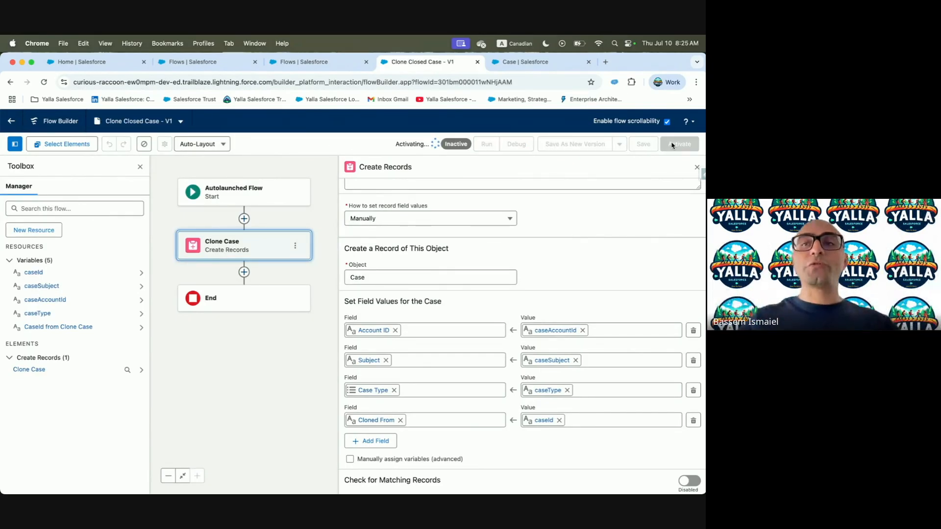
{"action": "key", "text": "ctrl+Left"}
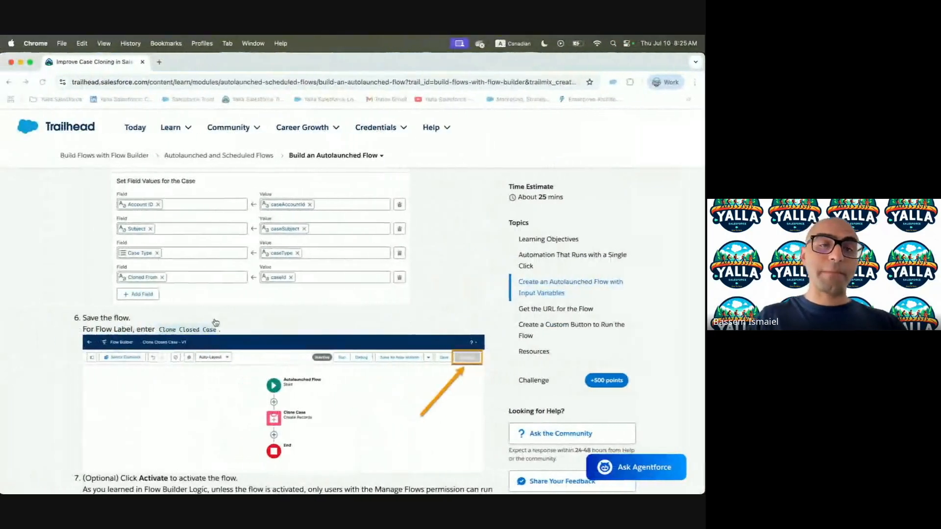
{"action": "scroll", "coordinate": [216, 322], "scroll_direction": "down", "scroll_amount": 5}
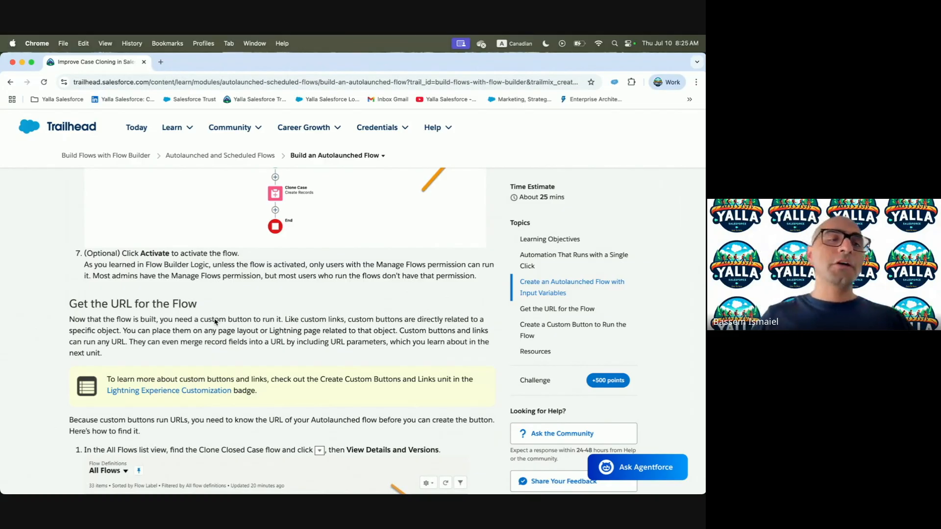
{"action": "scroll", "coordinate": [215, 321], "scroll_direction": "down", "scroll_amount": 3}
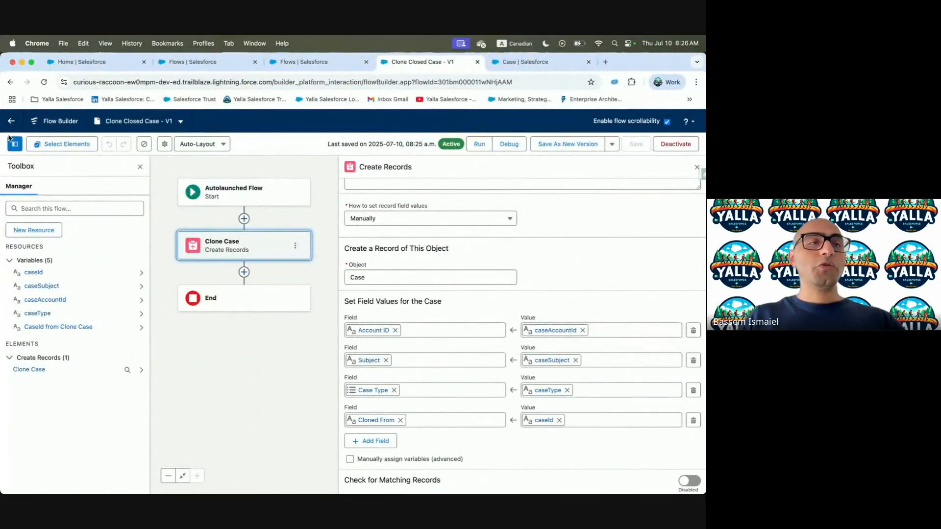
Reload the Setup Flows list and sort it by Last Modified
{"action": "left_click", "coordinate": [12, 121]}
{"action": "left_click", "coordinate": [331, 63]}
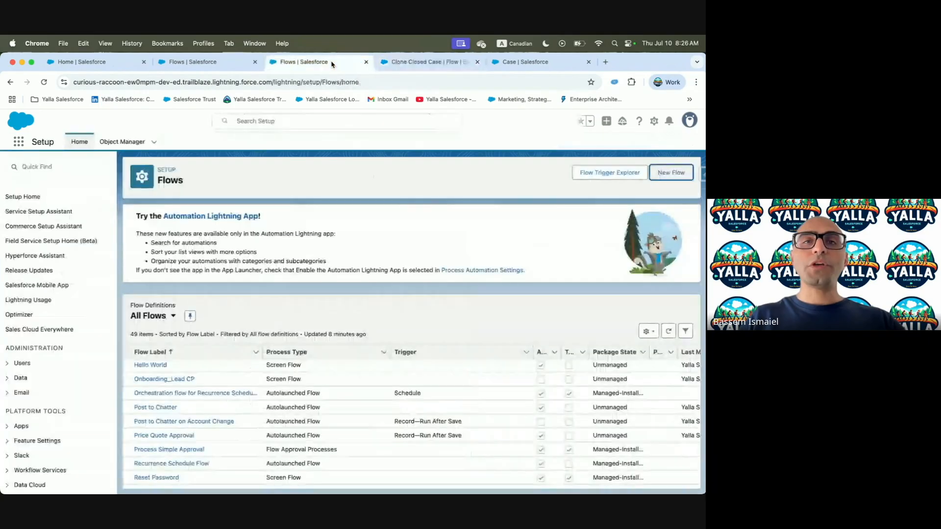
{"action": "left_click", "coordinate": [293, 79]}
{"action": "key", "text": "Return"}
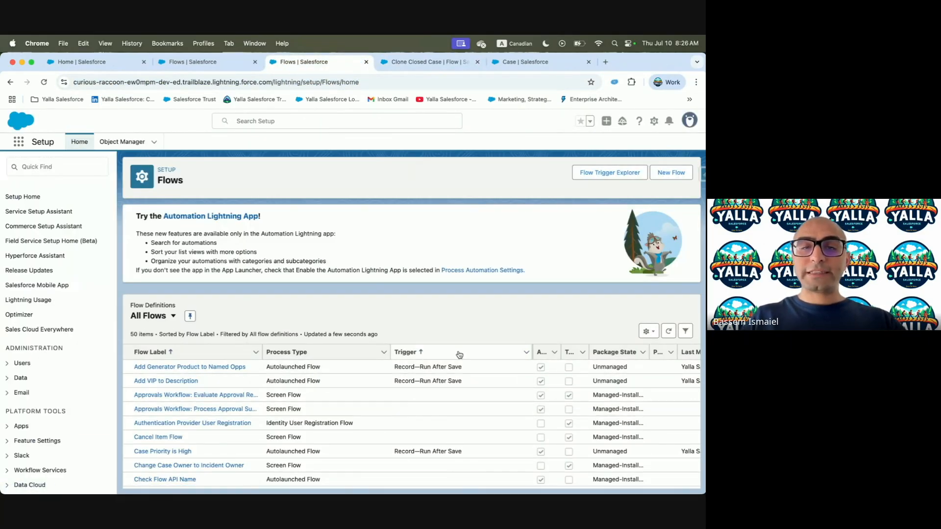
{"action": "scroll", "coordinate": [539, 392], "scroll_direction": "right", "scroll_amount": 5}
{"action": "scroll", "coordinate": [564, 392], "scroll_direction": "right", "scroll_amount": 2}
{"action": "left_click", "coordinate": [630, 351]}
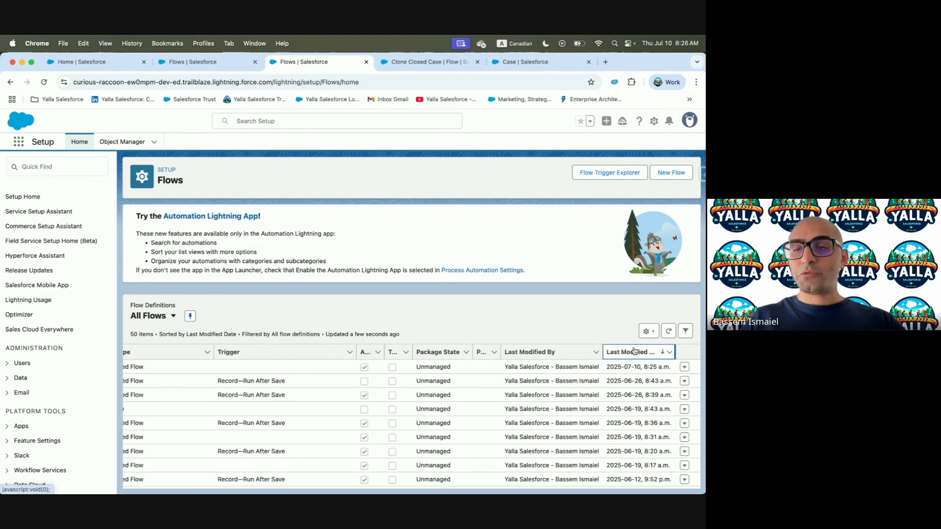
{"action": "scroll", "coordinate": [189, 410], "scroll_direction": "left", "scroll_amount": 7}
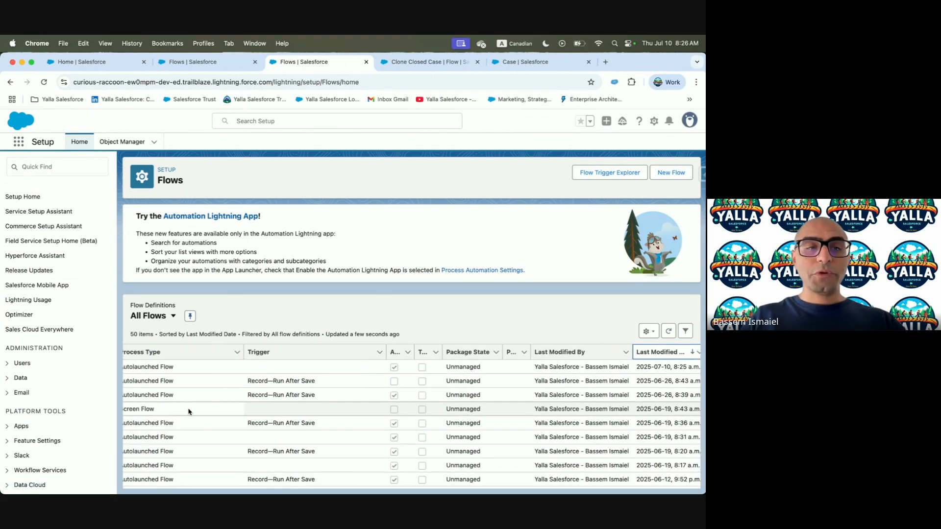
{"action": "scroll", "coordinate": [441, 407], "scroll_direction": "right", "scroll_amount": 7}
View details and versions of Clone Closed Case and select its URL /flow/Clone_Closed_Case
{"action": "left_click", "coordinate": [683, 369]}
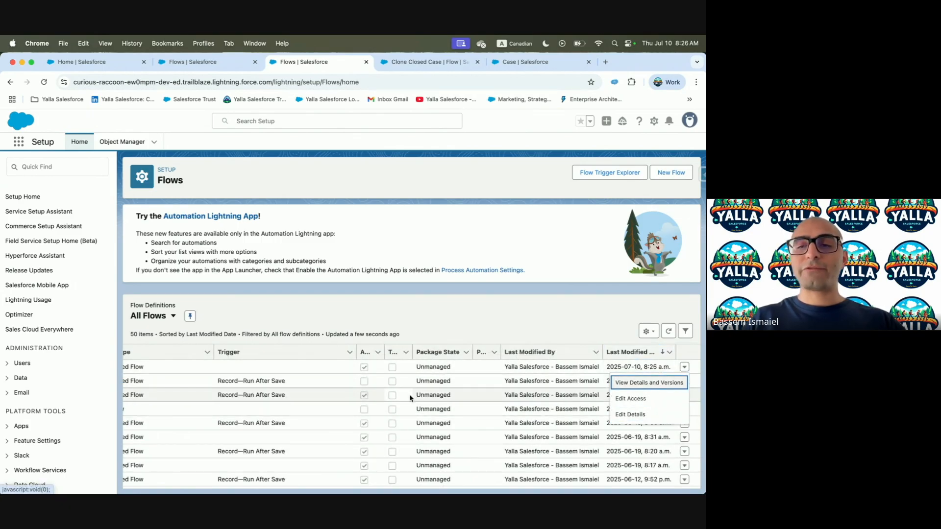
{"action": "left_click", "coordinate": [641, 387]}
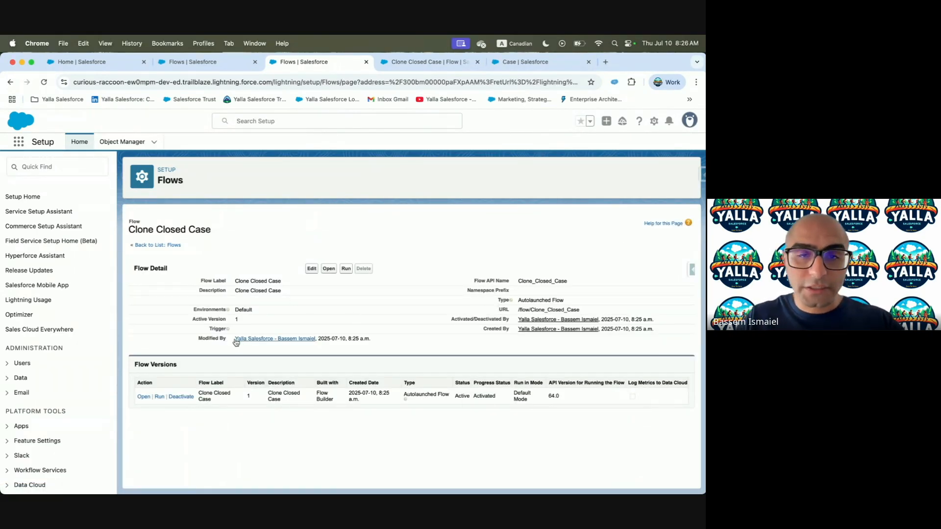
{"action": "left_click_drag", "start_coordinate": [515, 312], "coordinate": [592, 313]}
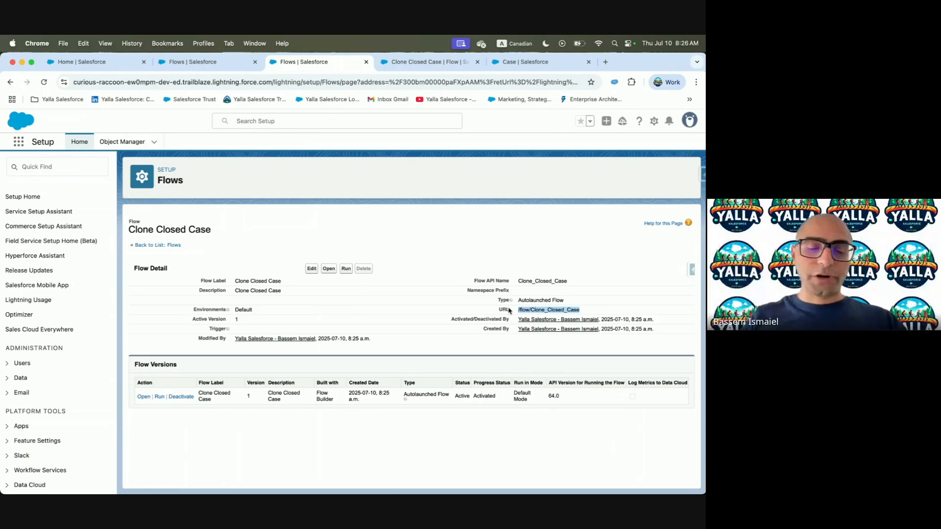
{"action": "key", "text": "ctrl+Left"}
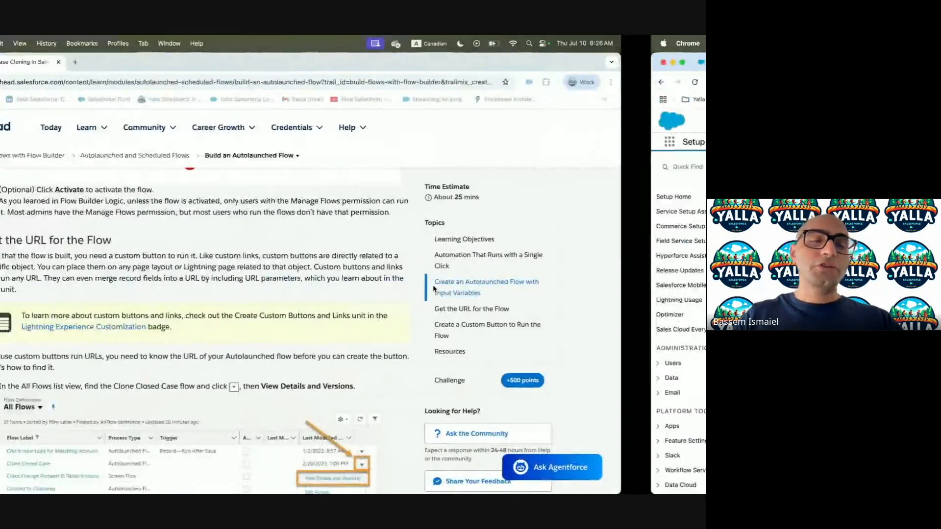
{"action": "scroll", "coordinate": [194, 360], "scroll_direction": "down", "scroll_amount": 2}
{"action": "scroll", "coordinate": [194, 360], "scroll_direction": "down", "scroll_amount": 5}
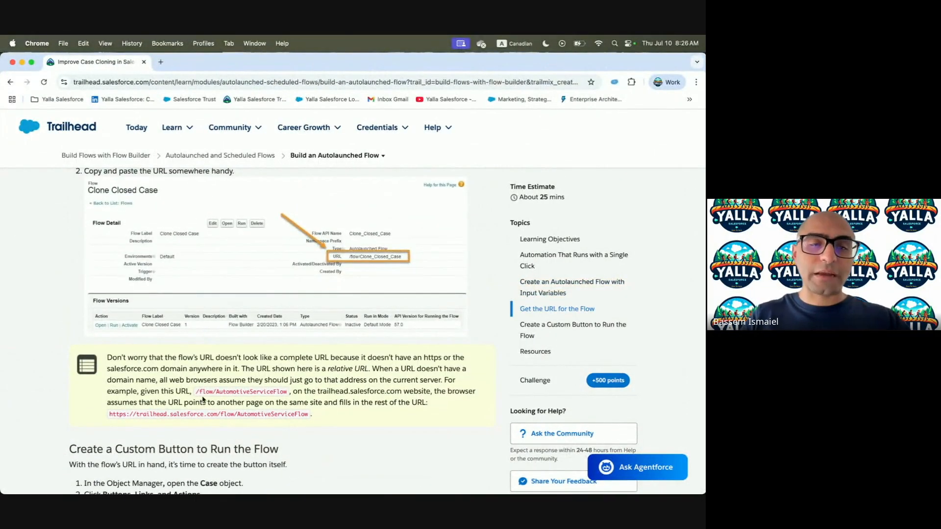
{"action": "left_click_drag", "start_coordinate": [197, 391], "coordinate": [294, 391]}
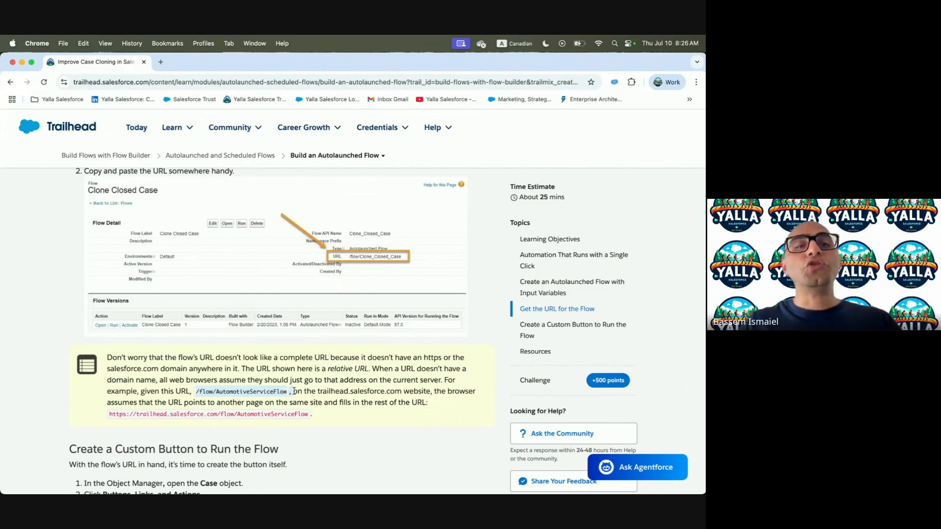
{"action": "scroll", "coordinate": [253, 442], "scroll_direction": "down", "scroll_amount": 3}
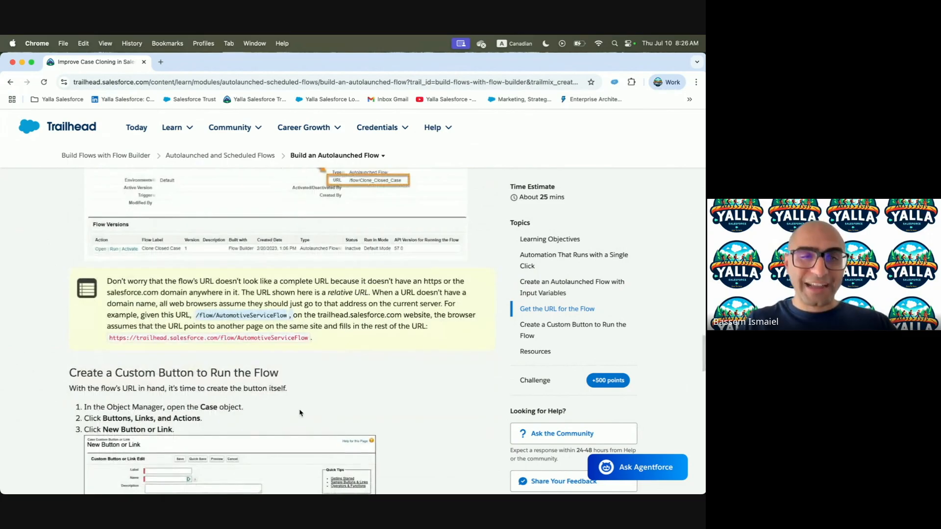
{"action": "key", "text": "ctrl+Right"}
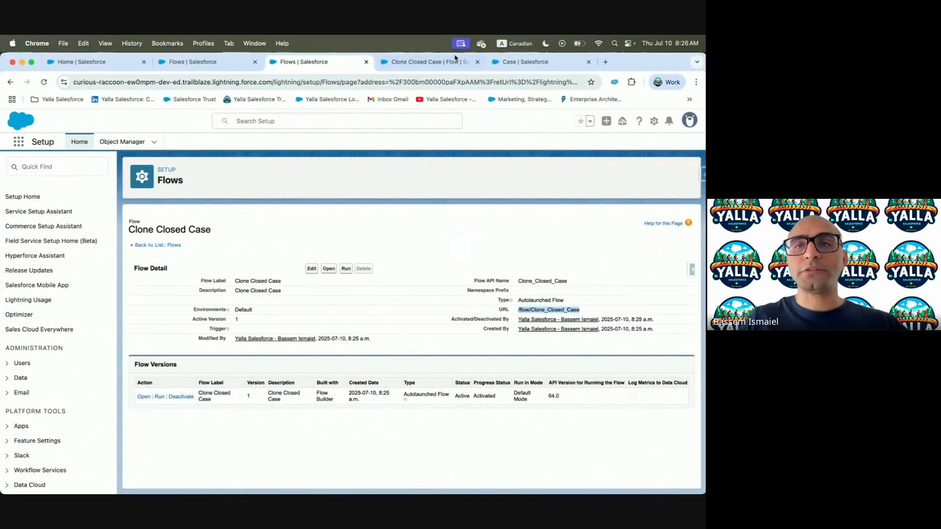
{"action": "left_click", "coordinate": [536, 62]}
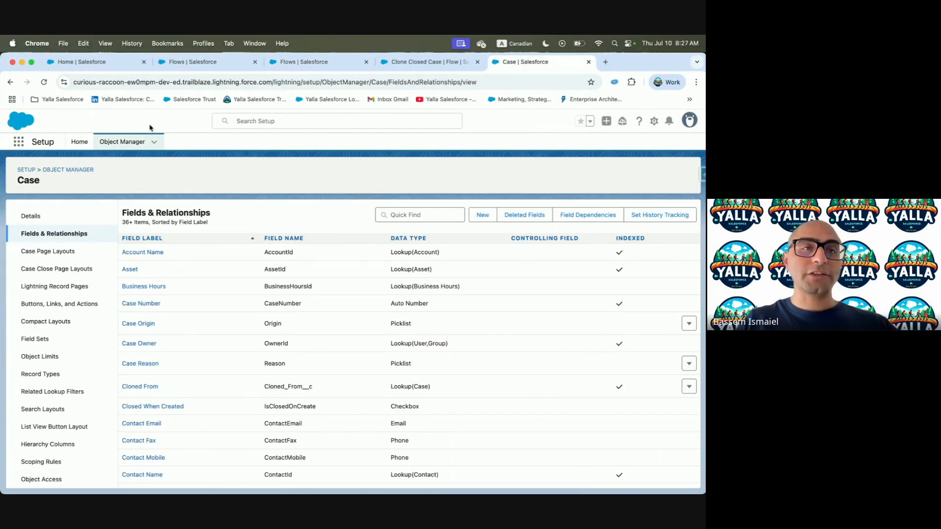
Try creating a new Flow-type Case action, then cancel it
{"action": "left_click", "coordinate": [58, 310]}
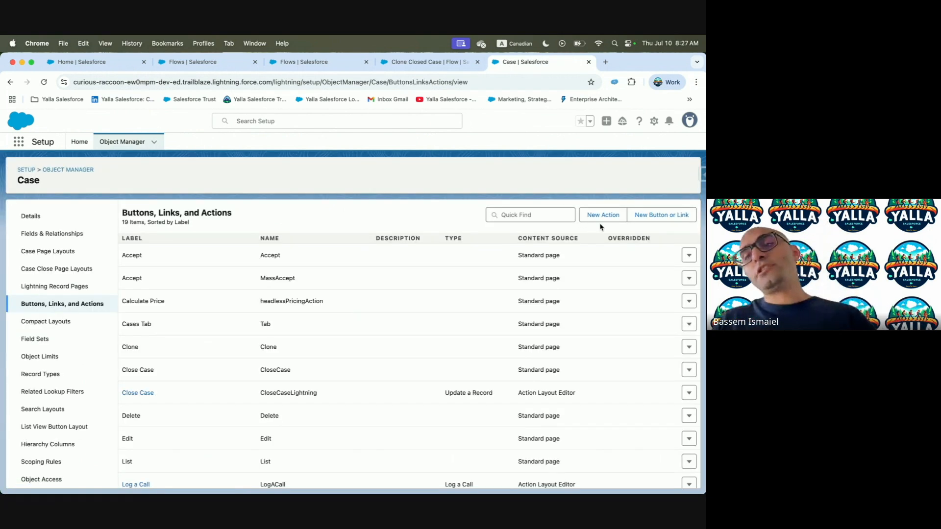
{"action": "left_click", "coordinate": [602, 214]}
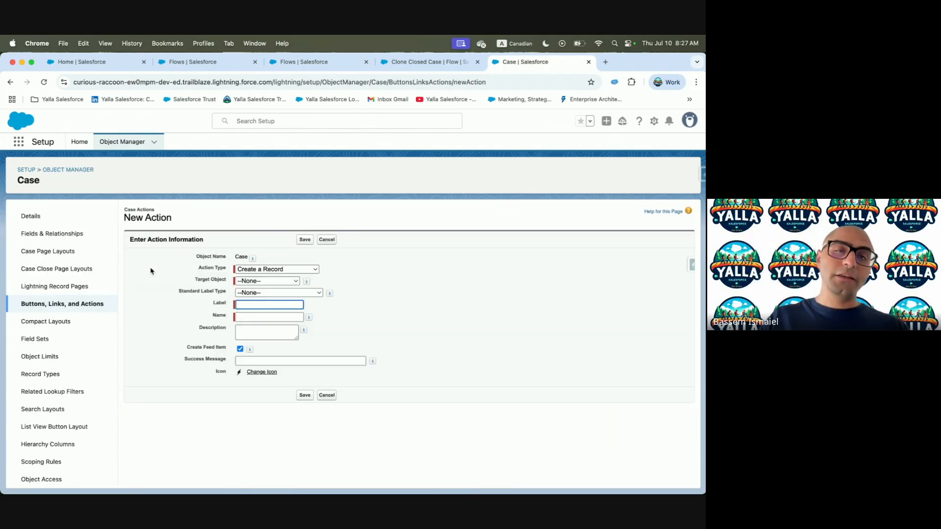
{"action": "left_click", "coordinate": [276, 268]}
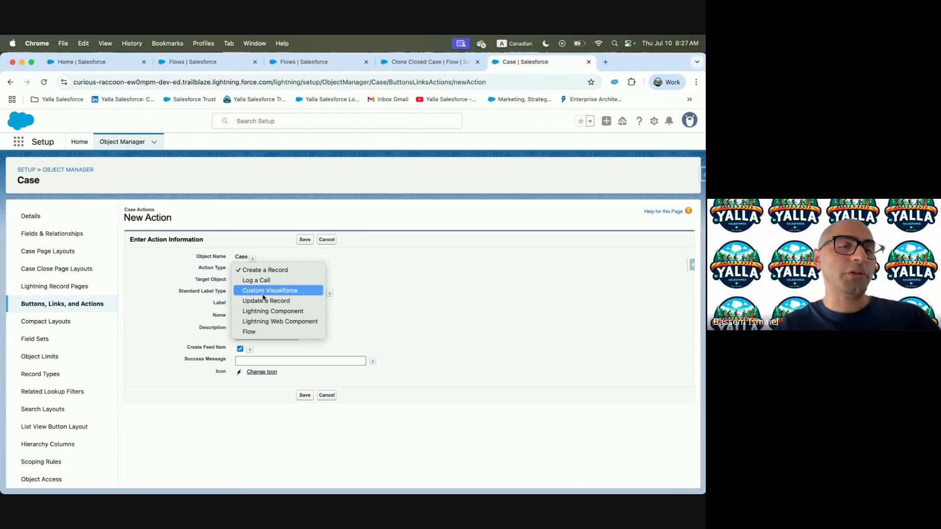
{"action": "left_click", "coordinate": [269, 332]}
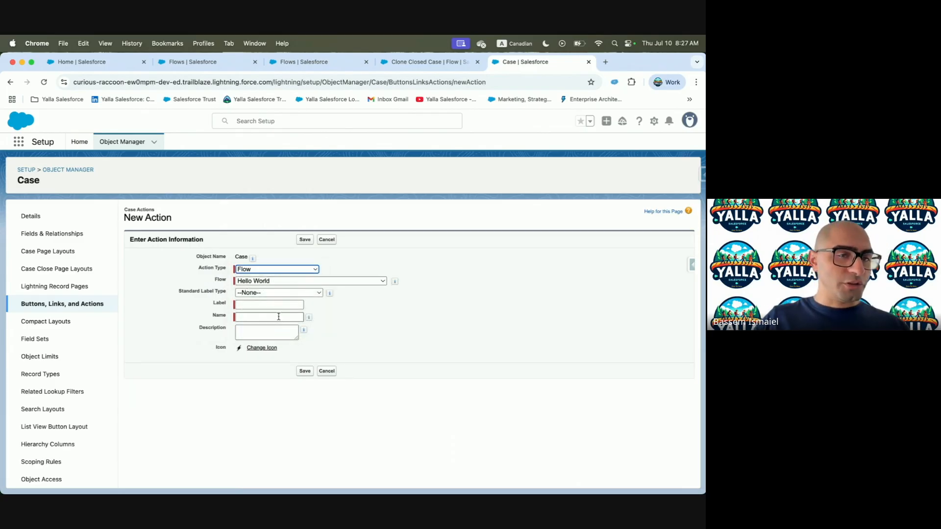
{"action": "left_click", "coordinate": [295, 280]}
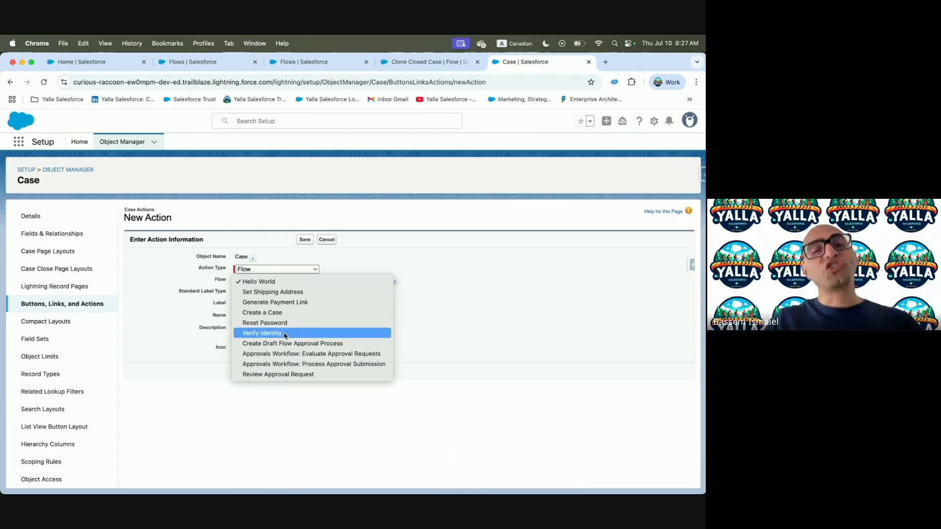
{"action": "left_click", "coordinate": [348, 264]}
{"action": "left_click", "coordinate": [327, 240]}
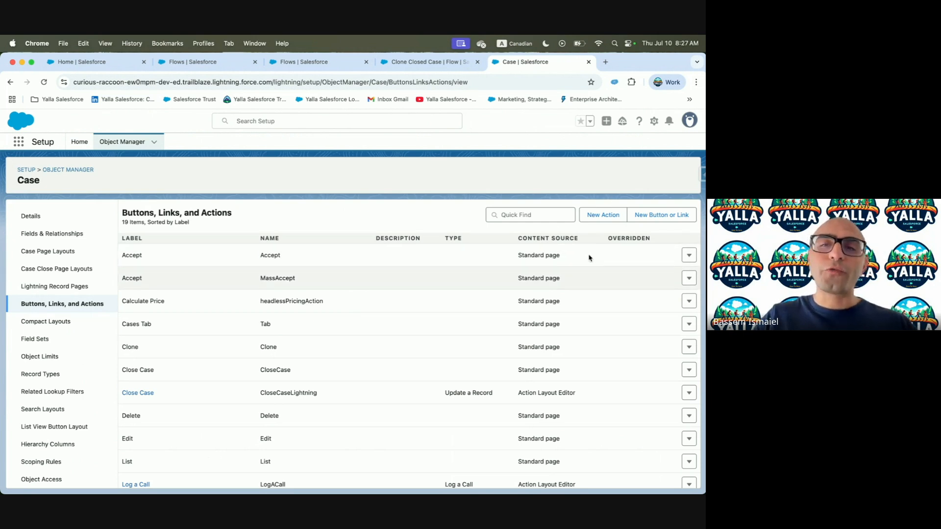
Create a new Case custom button with label and description 'Clone Closed Case', name Clone_Closed_Case
{"action": "left_click", "coordinate": [662, 221]}
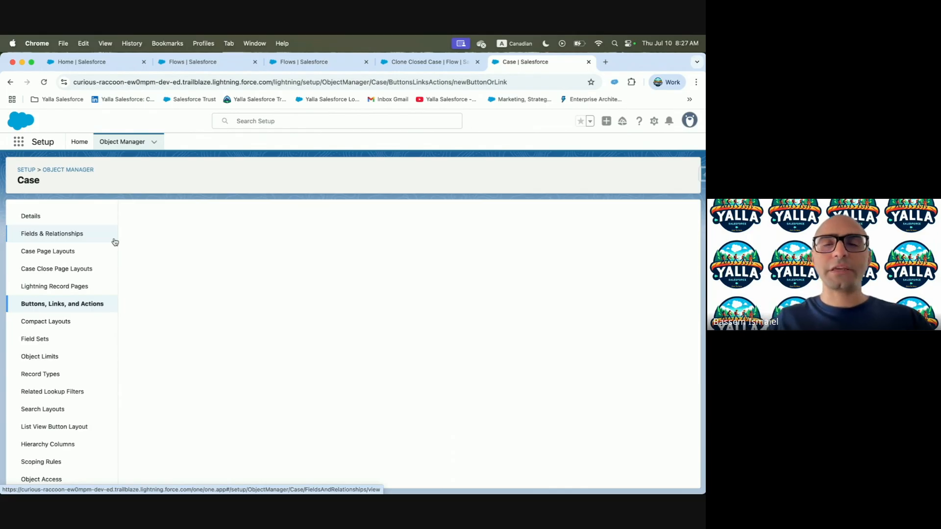
{"action": "key", "text": "ctrl+Left"}
{"action": "scroll", "coordinate": [226, 352], "scroll_direction": "down", "scroll_amount": 3}
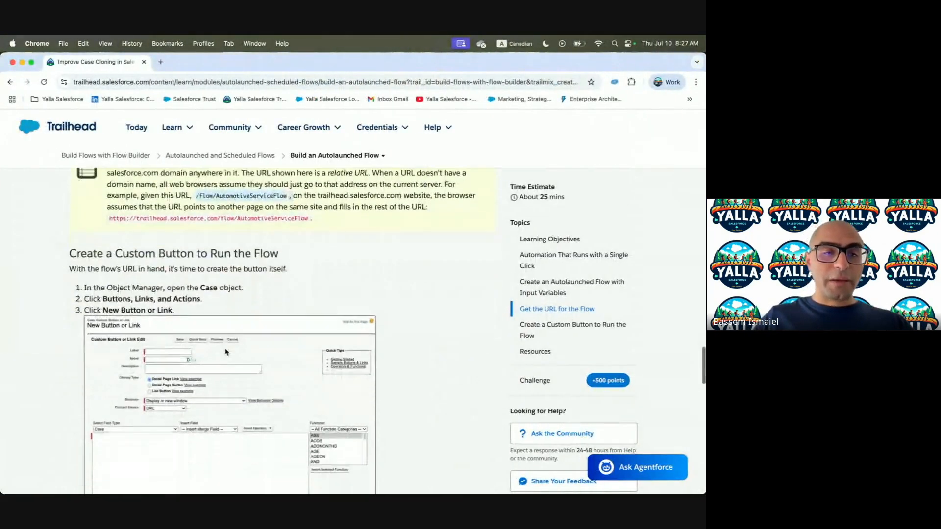
{"action": "scroll", "coordinate": [341, 294], "scroll_direction": "down", "scroll_amount": 2}
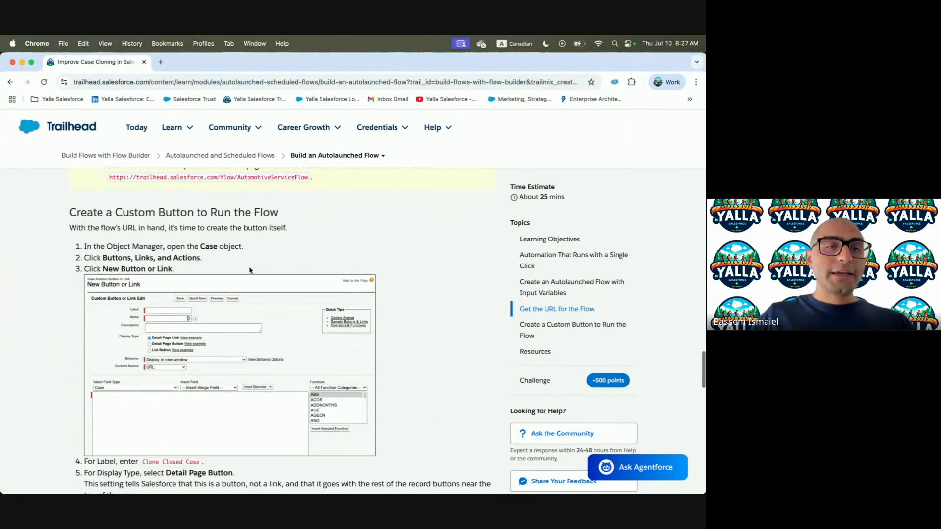
{"action": "scroll", "coordinate": [275, 269], "scroll_direction": "down", "scroll_amount": 4}
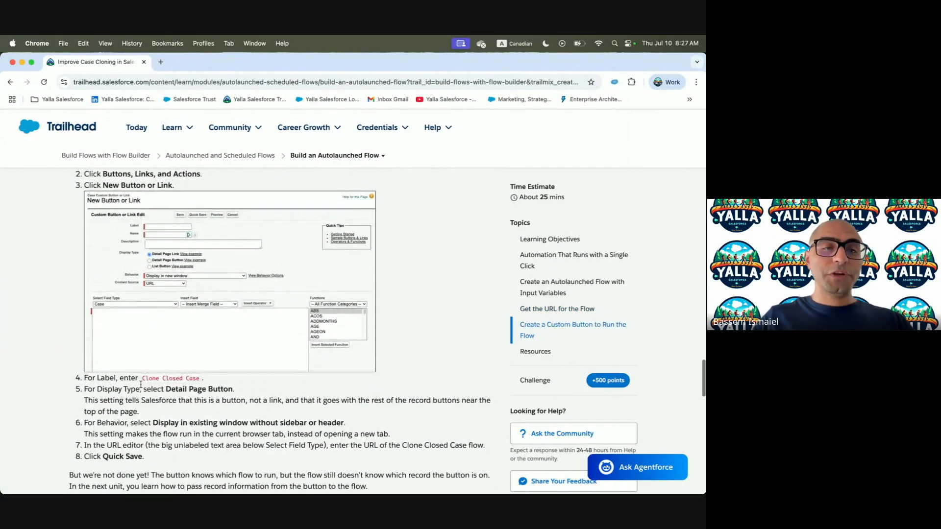
{"action": "left_click_drag", "start_coordinate": [141, 379], "coordinate": [201, 381]}
{"action": "key", "text": "super+c"}
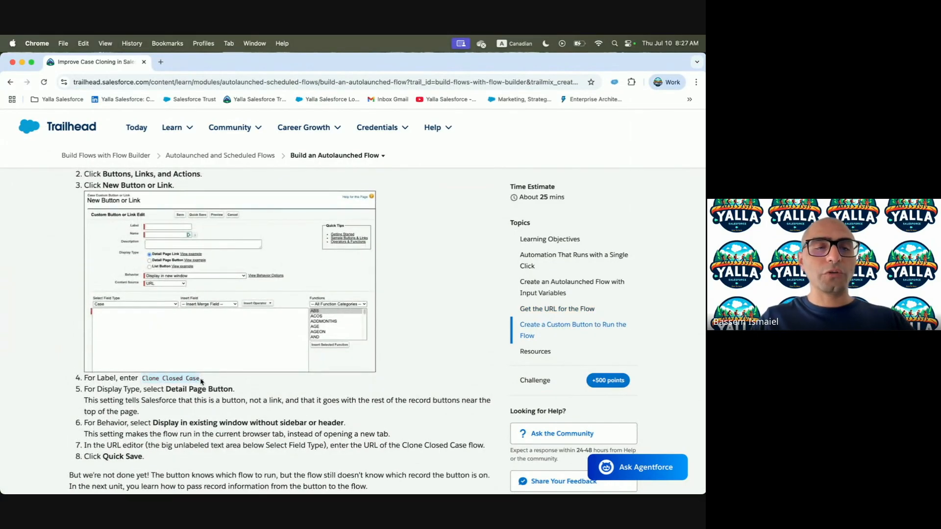
{"action": "key", "text": "ctrl+Right"}
{"action": "left_click", "coordinate": [261, 259]}
{"action": "key", "text": "super+v"}
{"action": "left_click", "coordinate": [261, 271]}
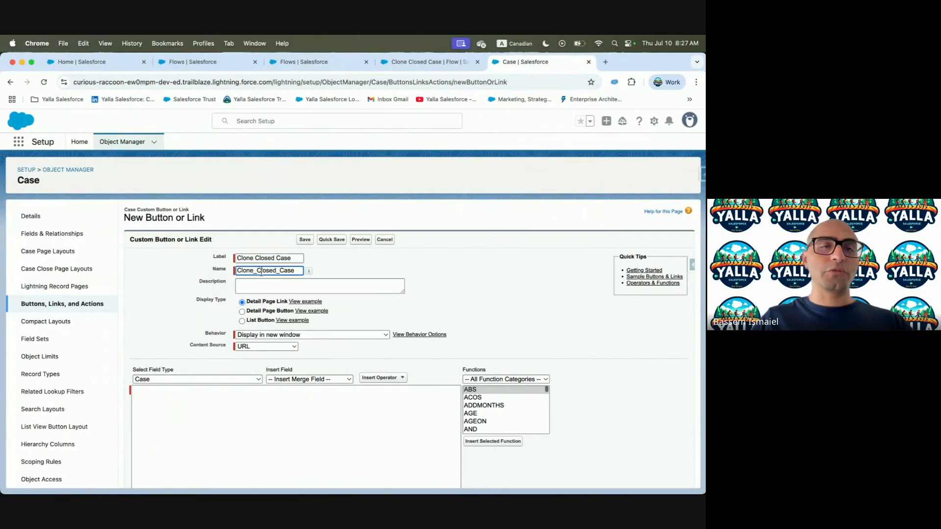
{"action": "left_click", "coordinate": [259, 281]}
{"action": "key", "text": "super+v"}
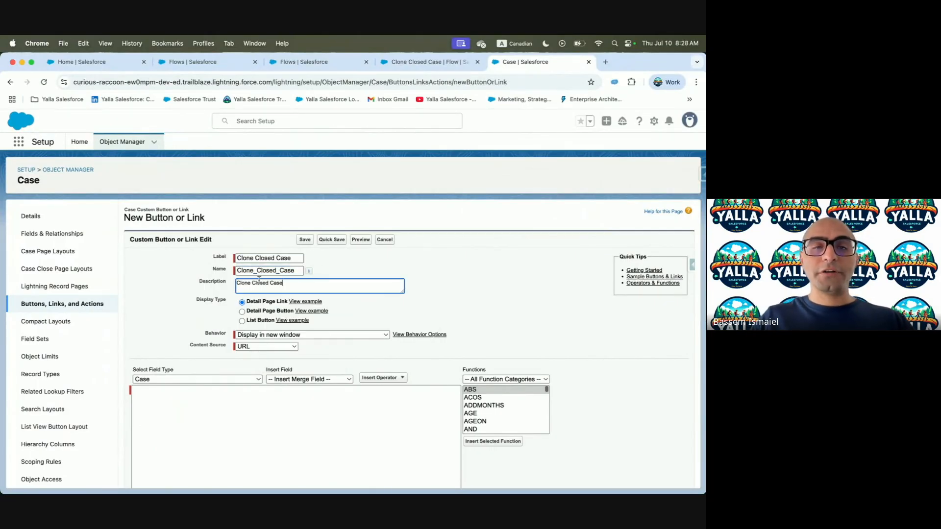
Preview the display type examples, using Detail Page Button for the button
{"action": "left_click", "coordinate": [306, 304]}
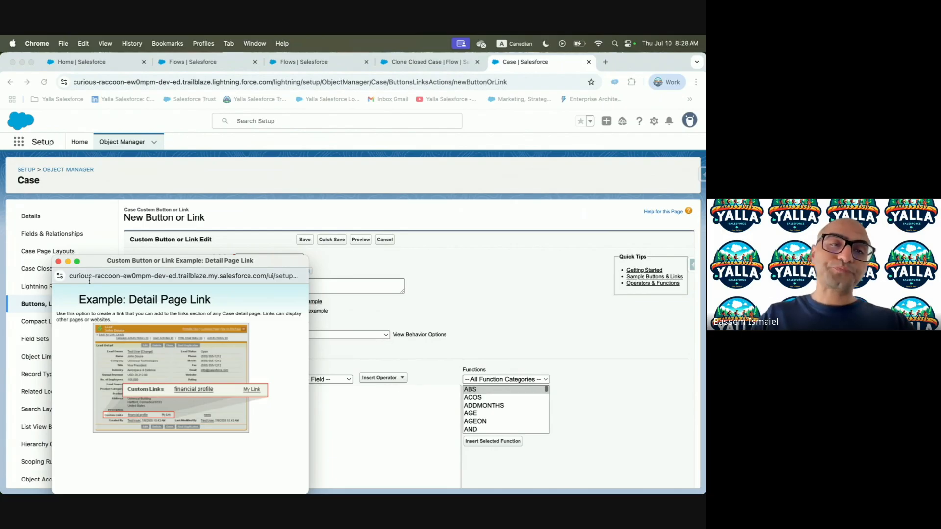
{"action": "left_click", "coordinate": [59, 262]}
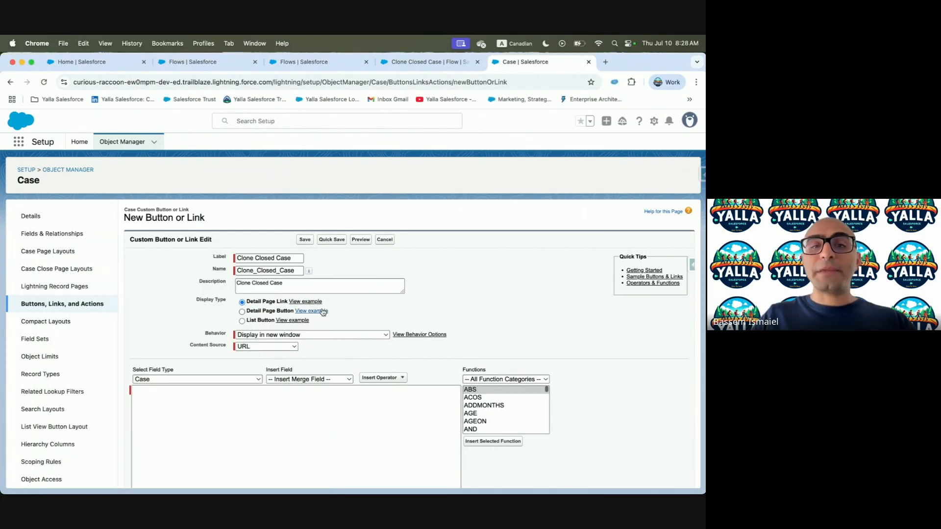
{"action": "left_click", "coordinate": [321, 311]}
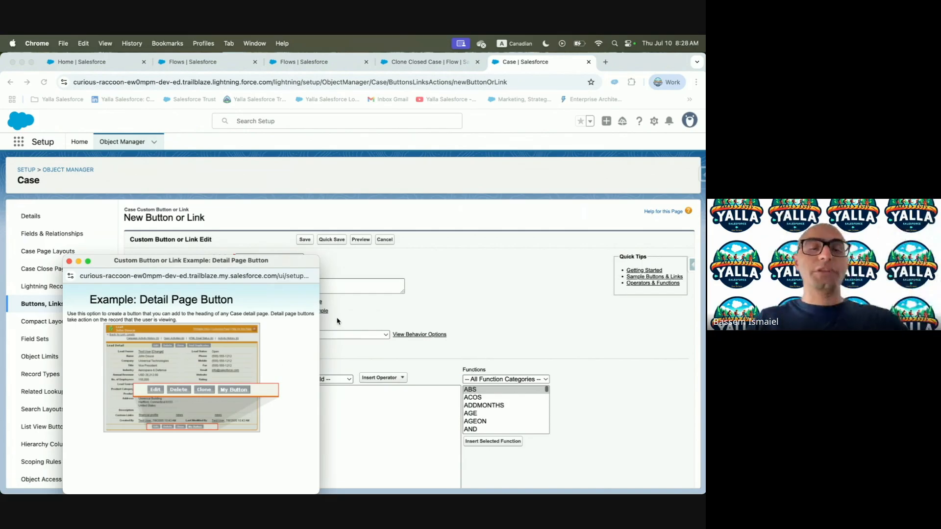
{"action": "left_click", "coordinate": [70, 261]}
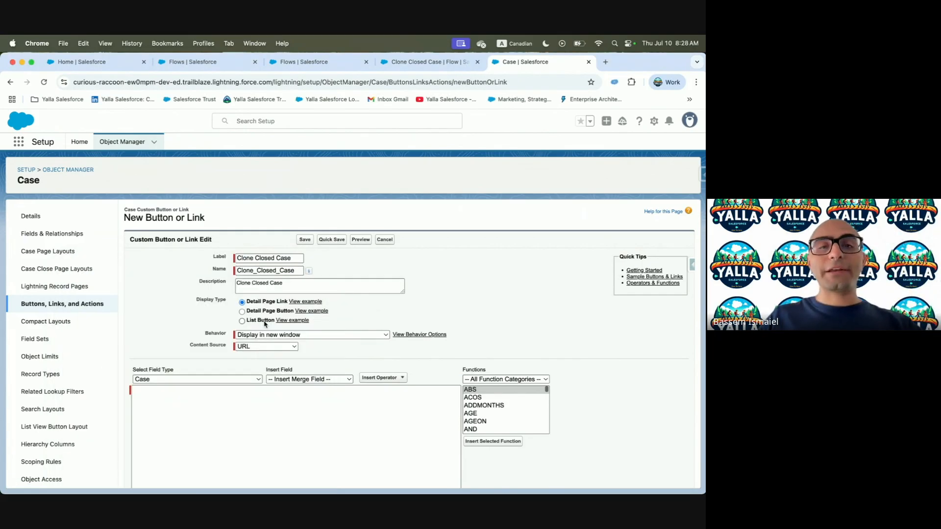
{"action": "left_click", "coordinate": [289, 321]}
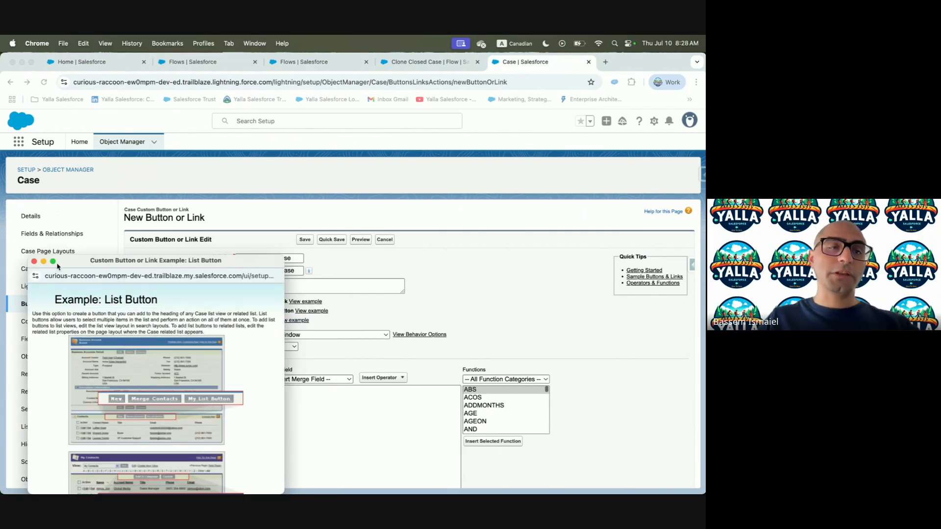
{"action": "left_click", "coordinate": [34, 262]}
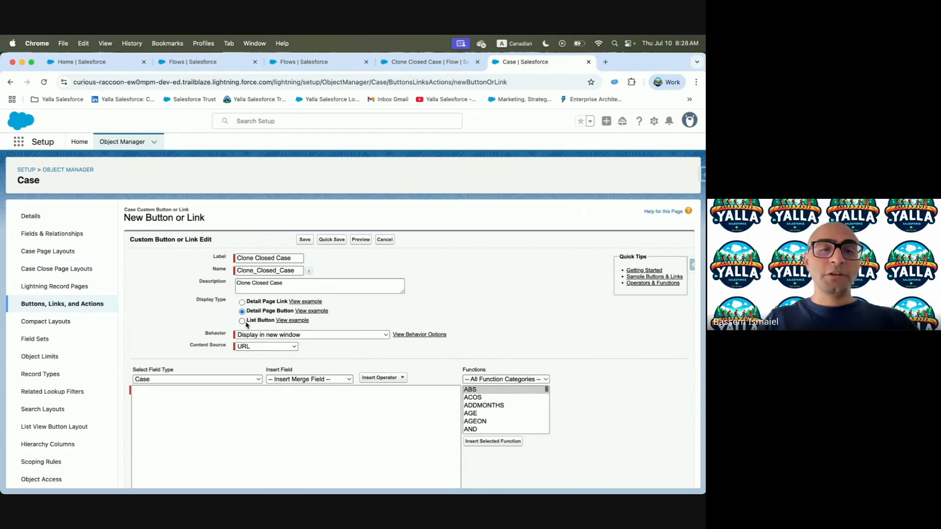
{"action": "left_click", "coordinate": [310, 336]}
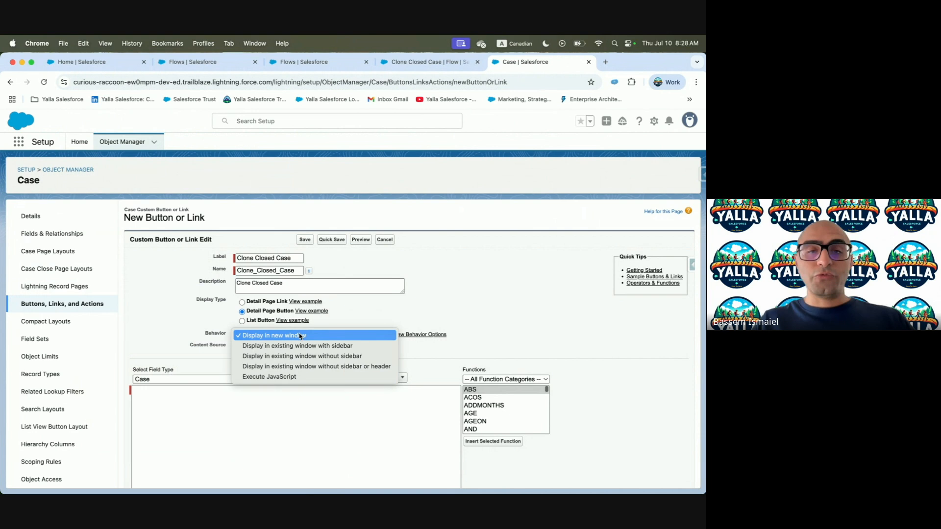
Set the button's Behavior to 'Display in existing window without sidebar or header', checking the behavior guide
{"action": "left_click", "coordinate": [254, 369]}
{"action": "left_click", "coordinate": [422, 334]}
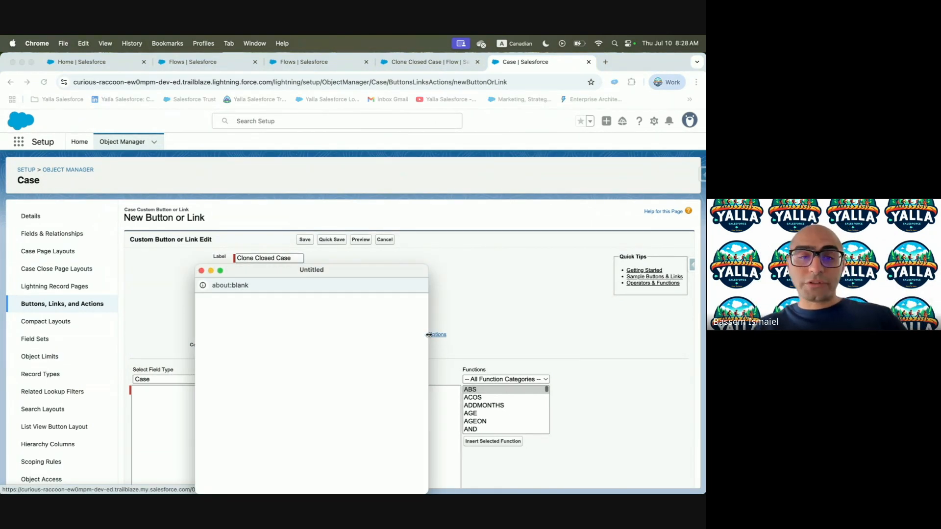
{"action": "scroll", "coordinate": [260, 370], "scroll_direction": "down", "scroll_amount": 5}
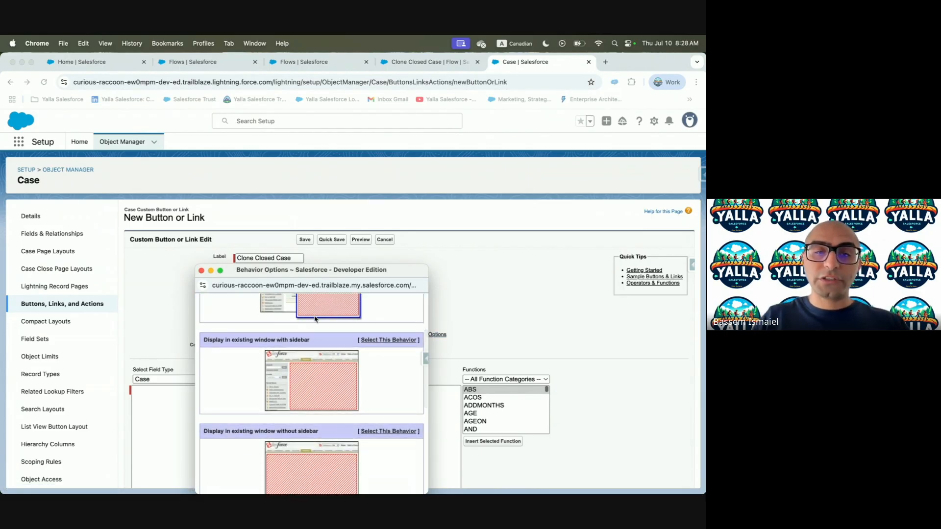
{"action": "scroll", "coordinate": [315, 319], "scroll_direction": "up", "scroll_amount": 5}
{"action": "scroll", "coordinate": [321, 383], "scroll_direction": "down", "scroll_amount": 1}
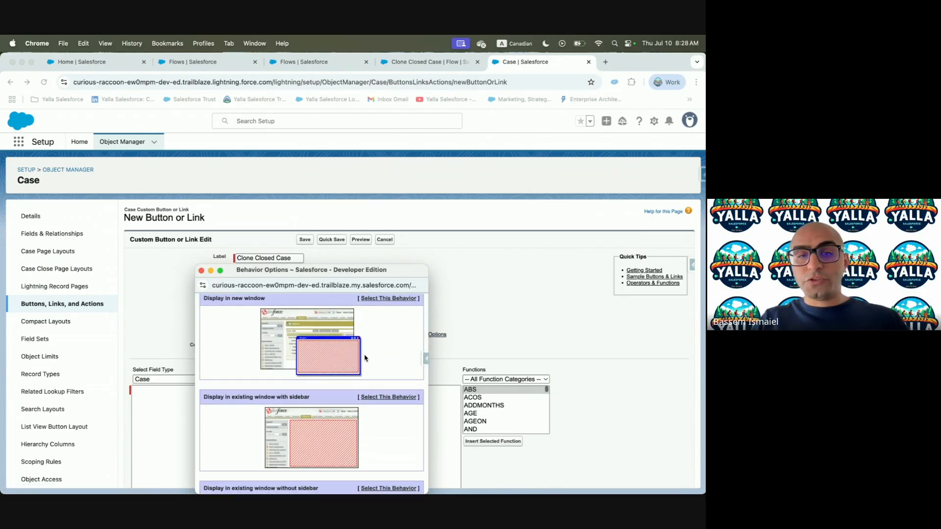
{"action": "scroll", "coordinate": [365, 359], "scroll_direction": "down", "scroll_amount": 2}
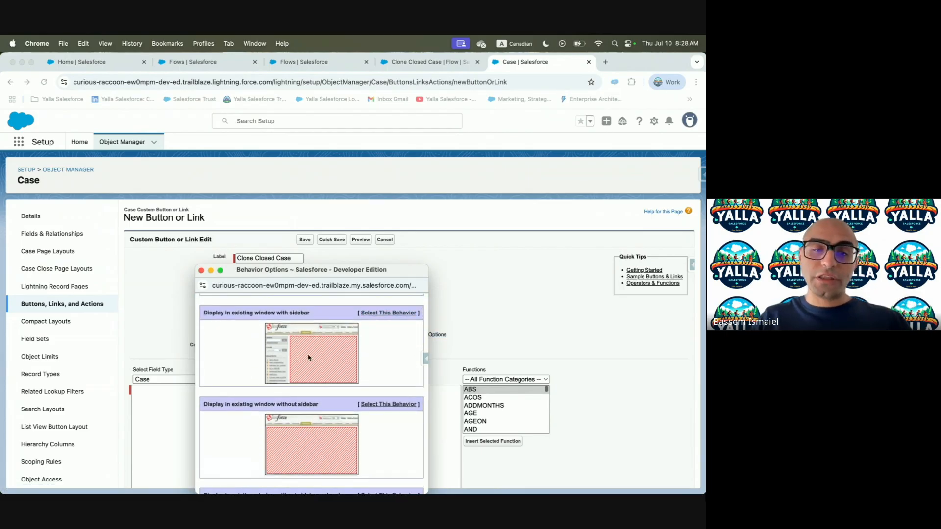
{"action": "scroll", "coordinate": [286, 357], "scroll_direction": "down", "scroll_amount": 3}
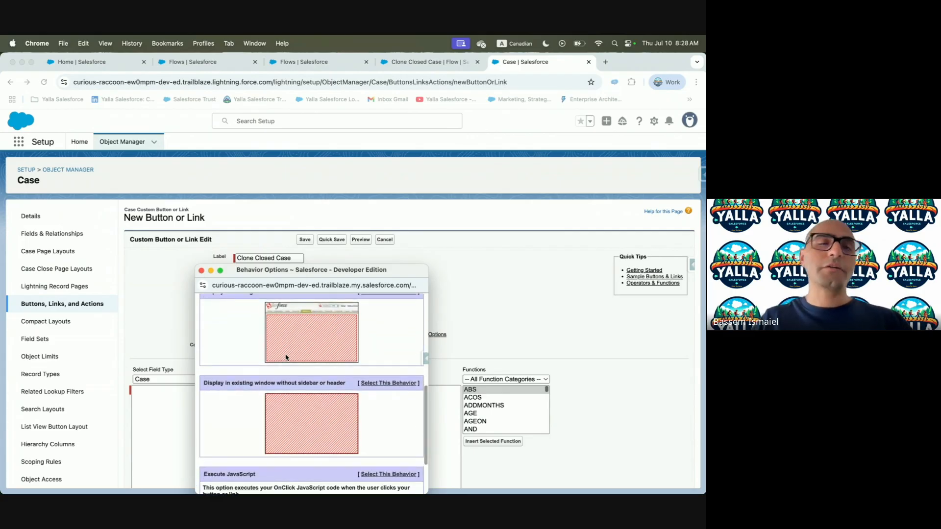
{"action": "key", "text": "ctrl+Left"}
{"action": "scroll", "coordinate": [286, 357], "scroll_direction": "down", "scroll_amount": 2}
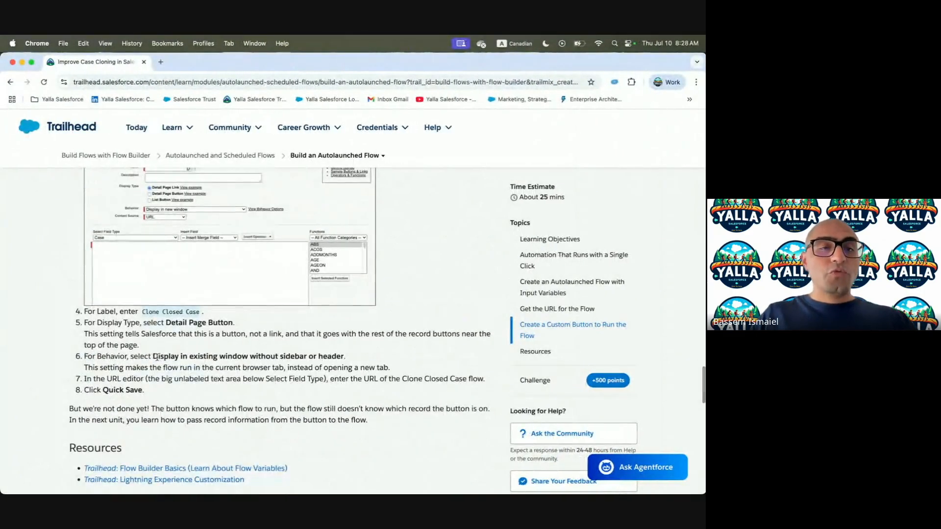
{"action": "left_click_drag", "start_coordinate": [153, 356], "coordinate": [307, 361]}
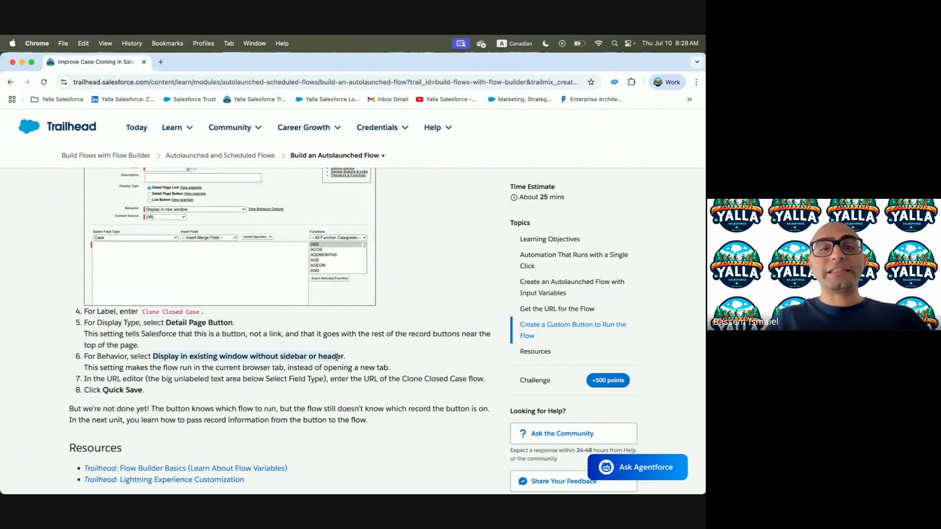
{"action": "key", "text": "ctrl+Right"}
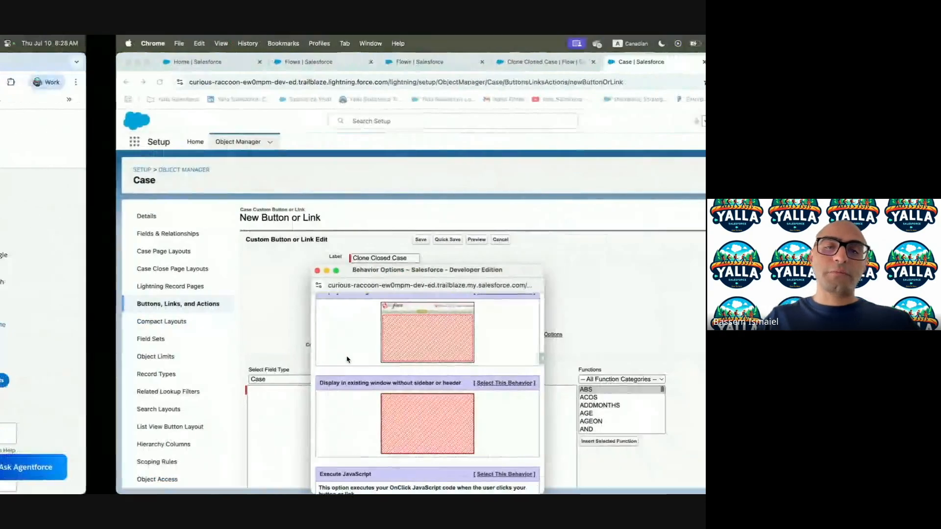
{"action": "left_click", "coordinate": [490, 296]}
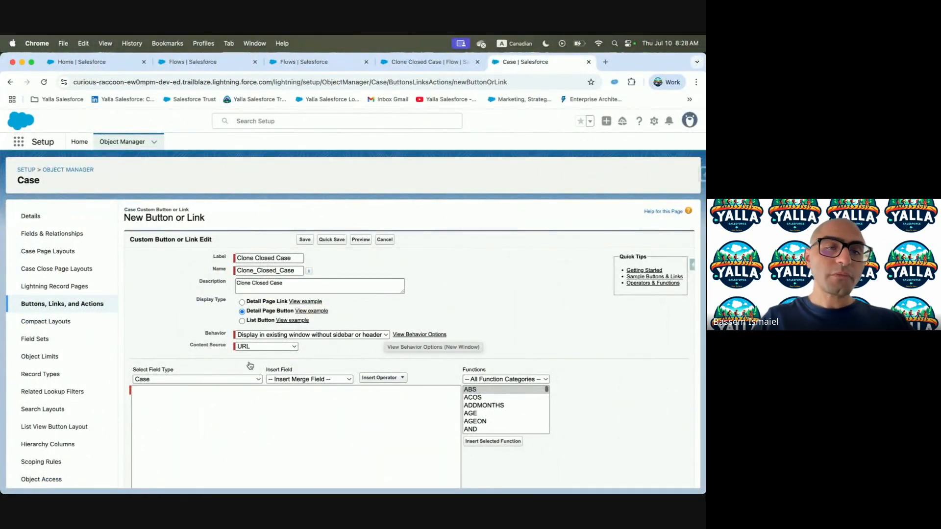
Clear the wrongly pasted URL content and copy /flow/Clone_Closed_Case from the flow detail page
{"action": "left_click", "coordinate": [259, 401]}
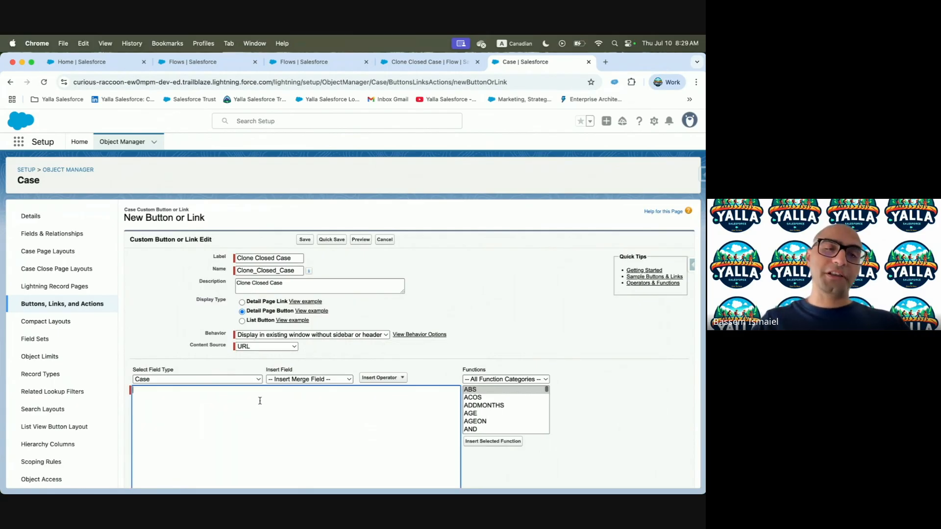
{"action": "key", "text": "super+v"}
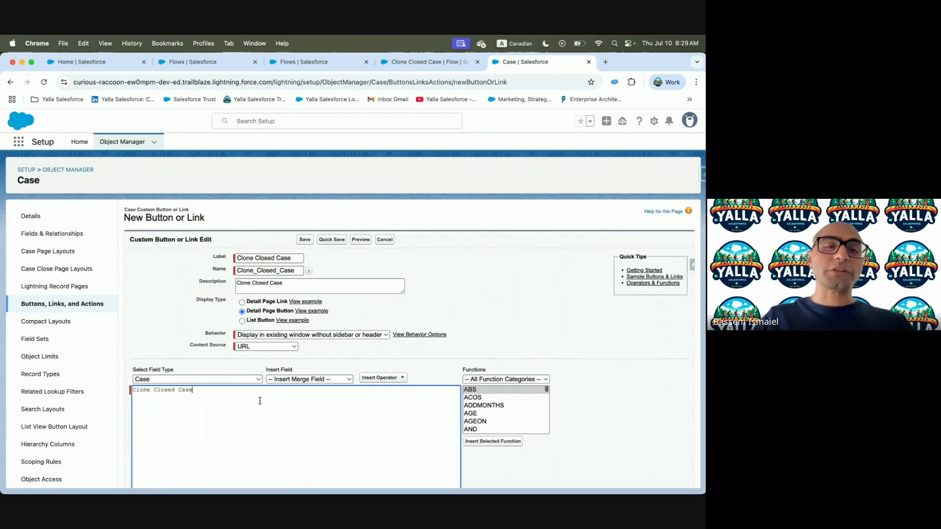
{"action": "key", "text": "super+a"}
{"action": "key", "text": "BackSpace"}
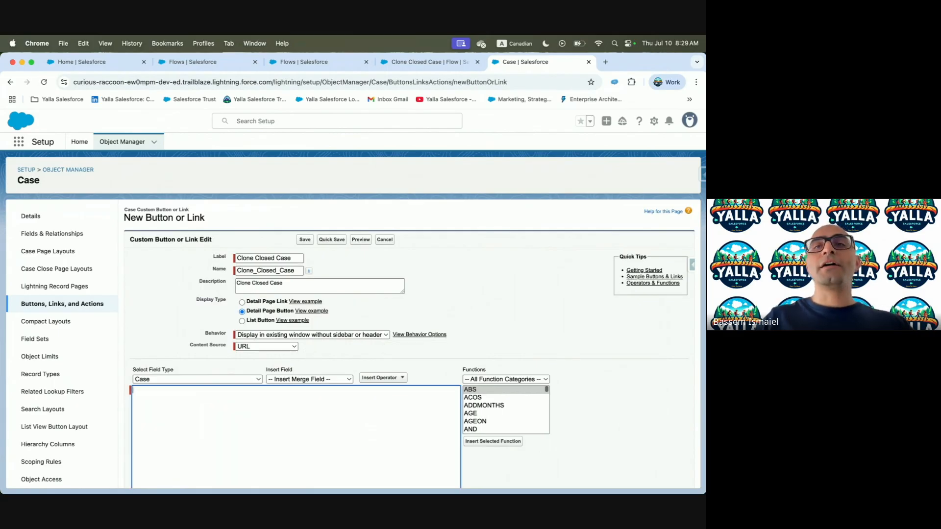
{"action": "left_click", "coordinate": [434, 67]}
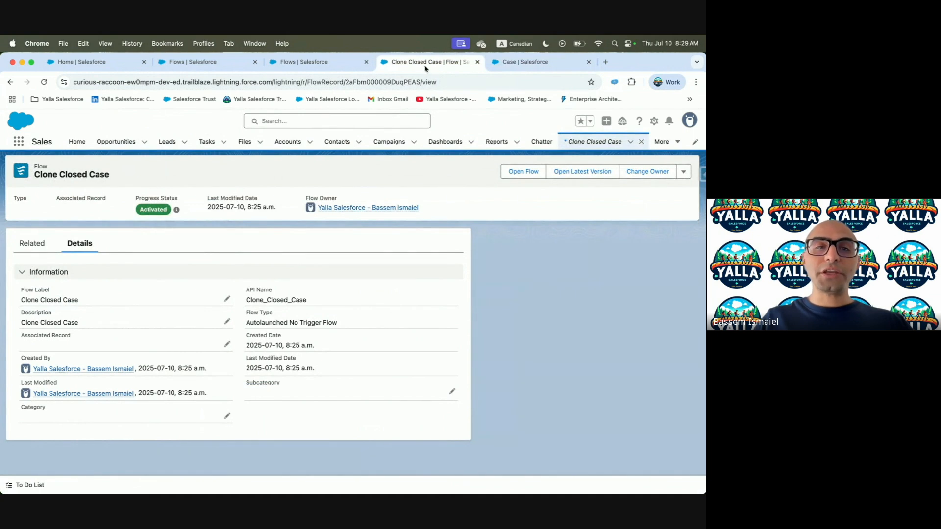
{"action": "left_click", "coordinate": [351, 64]}
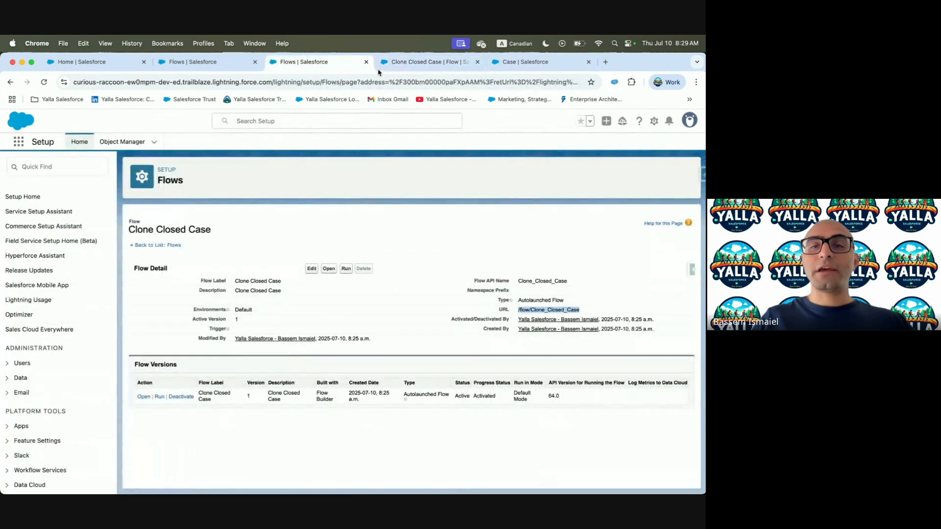
{"action": "right_click", "coordinate": [558, 308]}
{"action": "left_click", "coordinate": [583, 323]}
Enter /flow/Clone_Closed_Case as the button's URL content and Quick Save
{"action": "left_click", "coordinate": [525, 62]}
{"action": "left_click", "coordinate": [202, 390]}
{"action": "type", "text": "/flow/Clone_Closed_Case"}
{"action": "key", "text": "ctrl+Left"}
{"action": "scroll", "coordinate": [265, 373], "scroll_direction": "down", "scroll_amount": 5}
{"action": "key", "text": "ctrl+Right"}
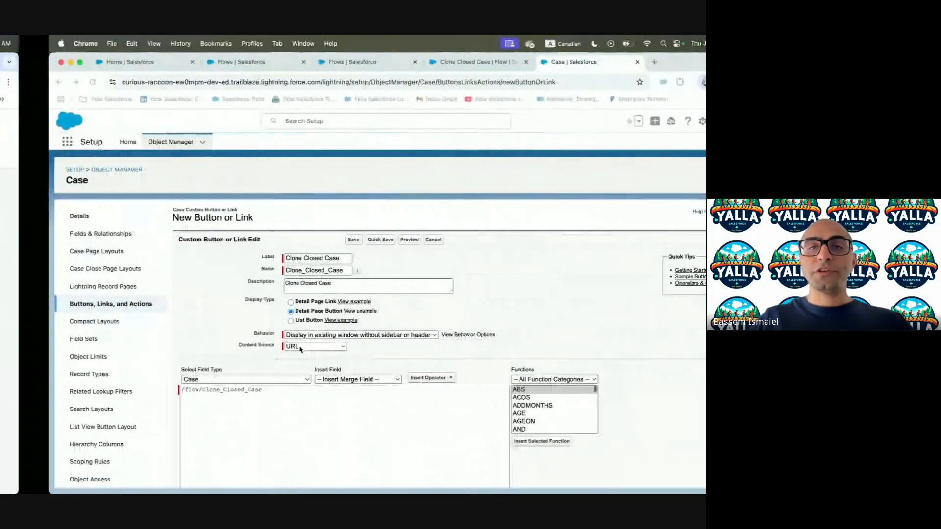
{"action": "left_click", "coordinate": [333, 240]}
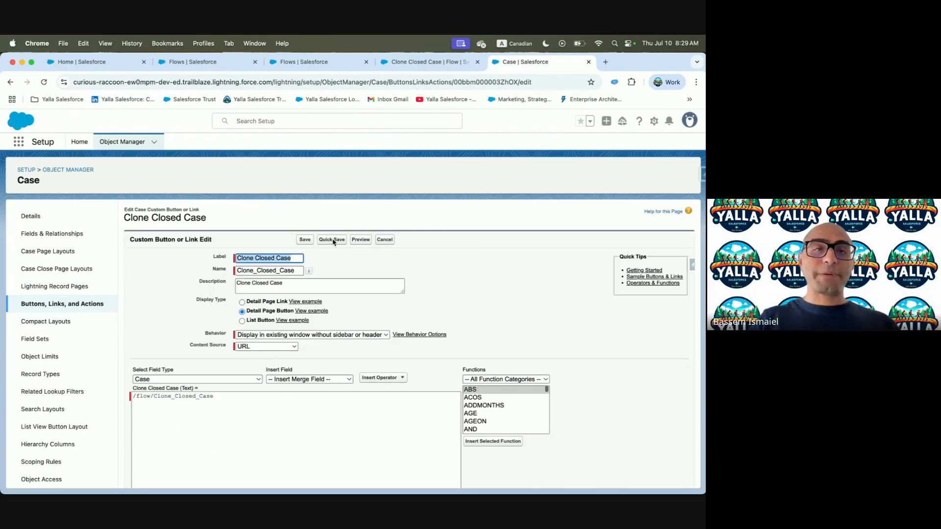
Read the Create a Child Campaign Flow steps on Trailhead, then return to the Clone Closed Case flow details
{"action": "key", "text": "ctrl+Left"}
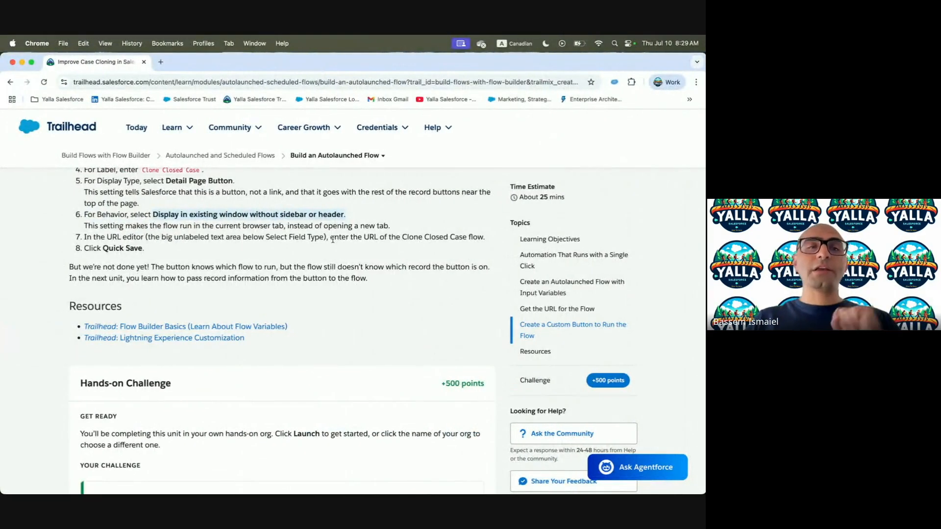
{"action": "scroll", "coordinate": [349, 297], "scroll_direction": "down", "scroll_amount": 3}
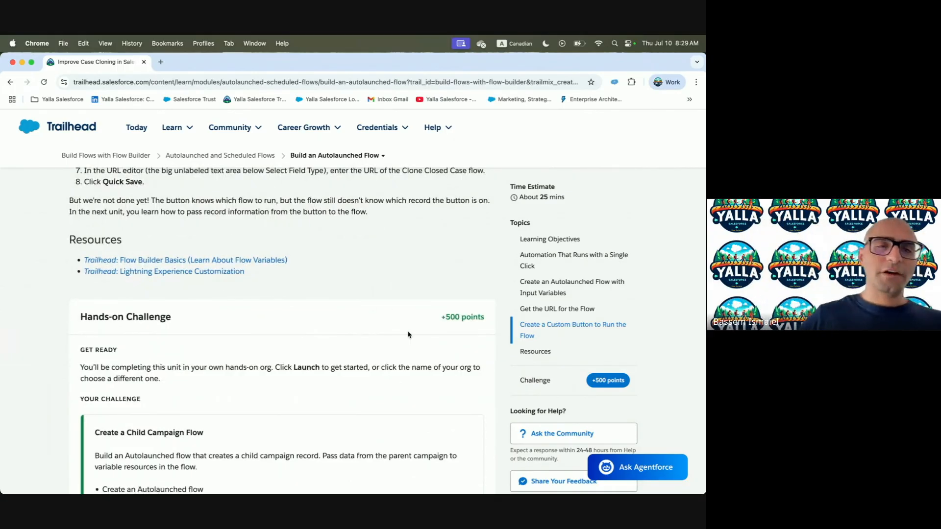
{"action": "scroll", "coordinate": [408, 335], "scroll_direction": "down", "scroll_amount": 5}
{"action": "scroll", "coordinate": [408, 334], "scroll_direction": "up", "scroll_amount": 1}
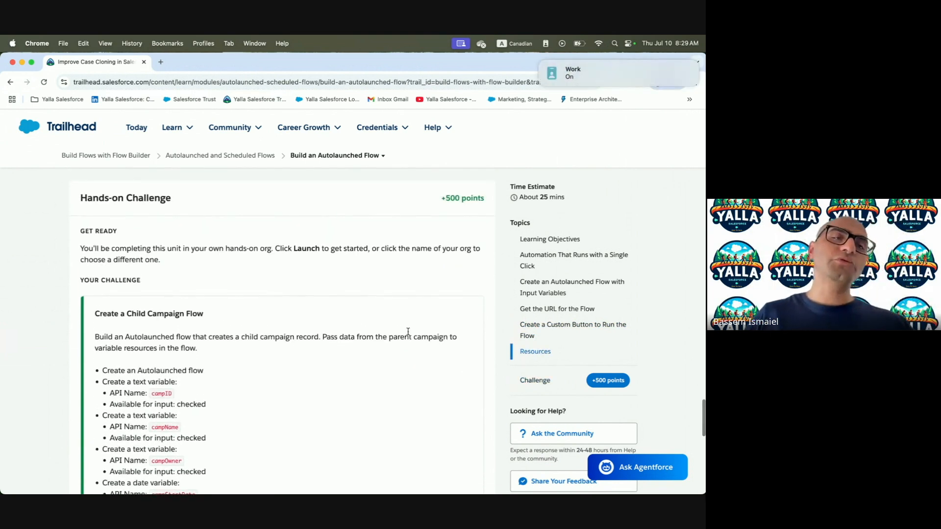
{"action": "scroll", "coordinate": [409, 332], "scroll_direction": "down", "scroll_amount": 4}
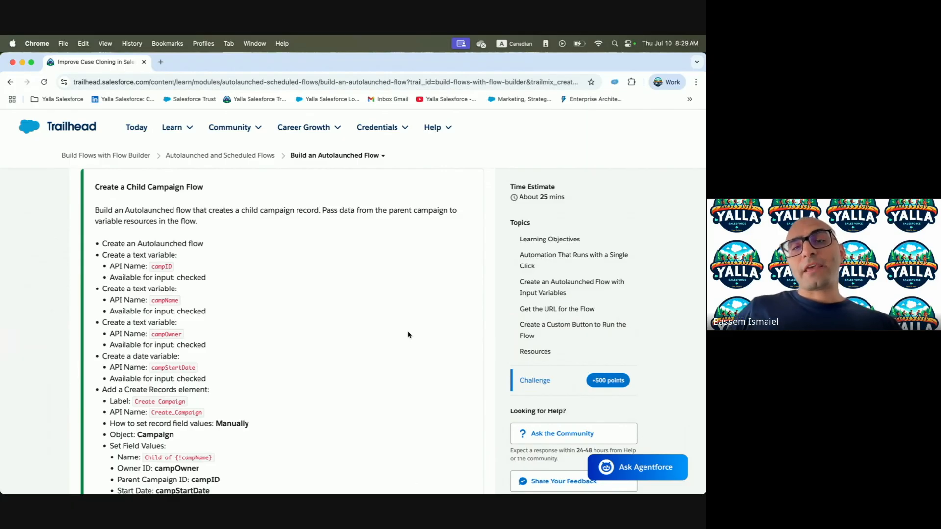
{"action": "left_click_drag", "start_coordinate": [249, 209], "coordinate": [295, 207]}
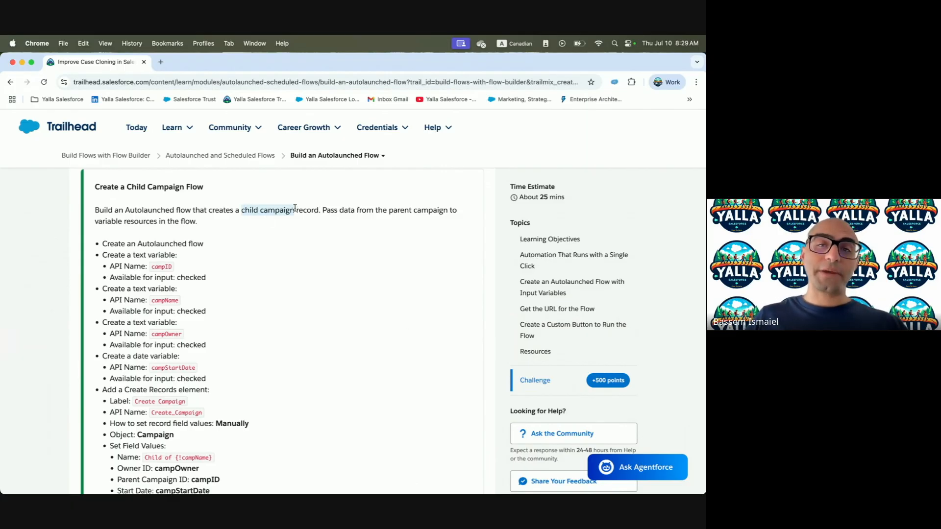
{"action": "key", "text": "ctrl+Right"}
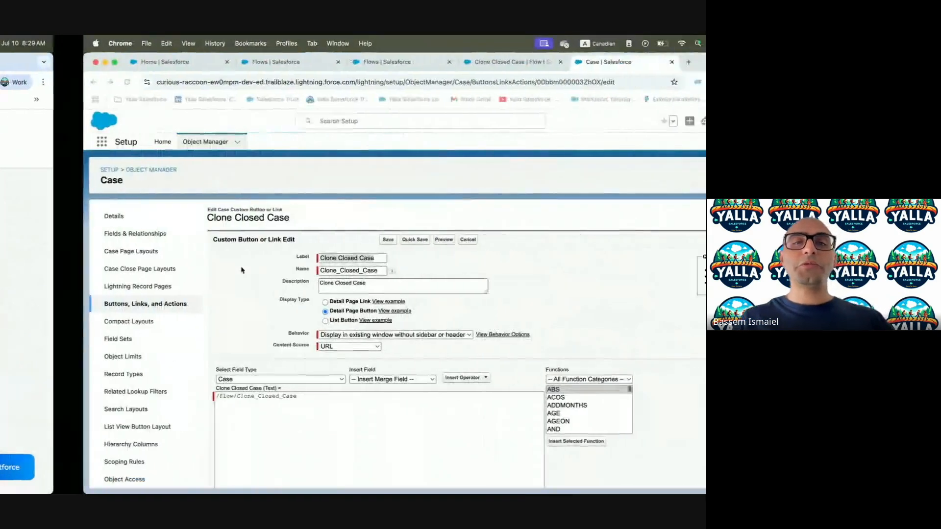
{"action": "left_click", "coordinate": [319, 62]}
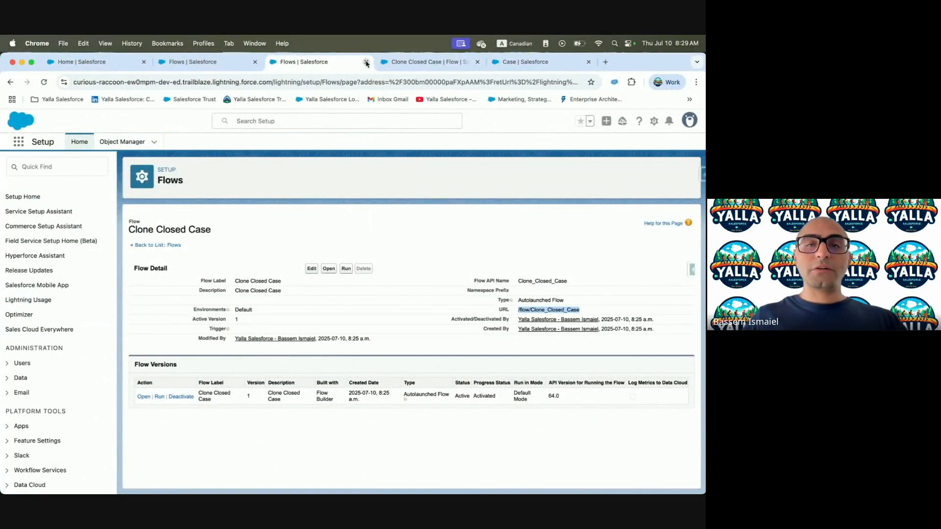
From the Flows list, create a new Autolaunched Flow (No Trigger)
{"action": "left_click", "coordinate": [196, 62]}
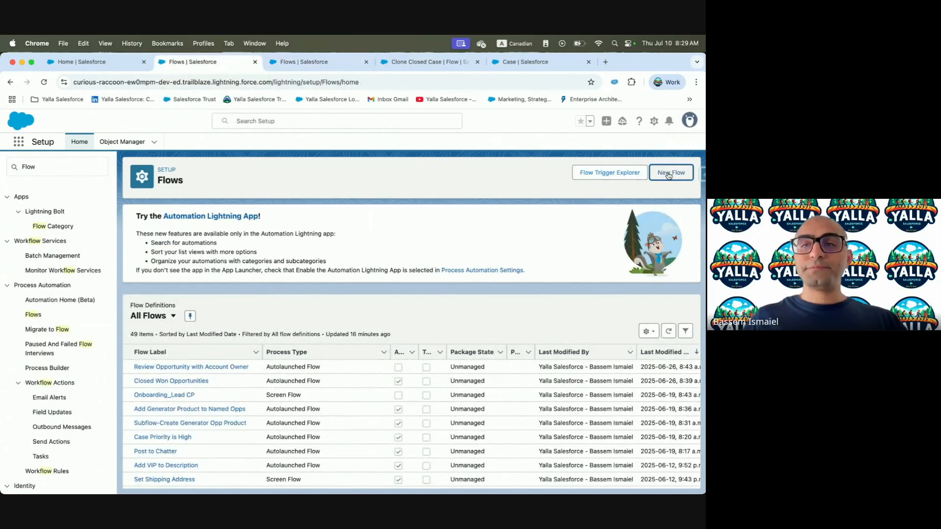
{"action": "key", "text": "ctrl+Left"}
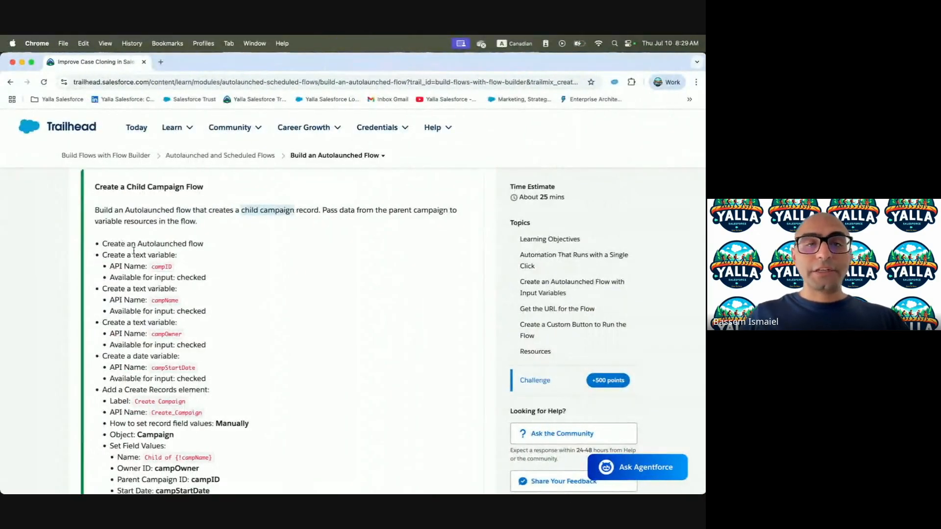
{"action": "key", "text": "ctrl+Right"}
{"action": "left_click", "coordinate": [668, 173]}
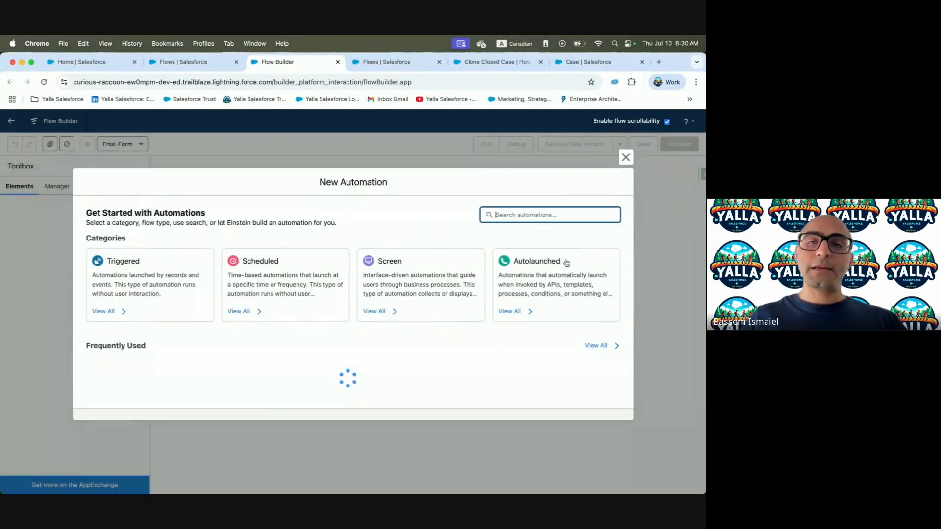
{"action": "left_click", "coordinate": [558, 272]}
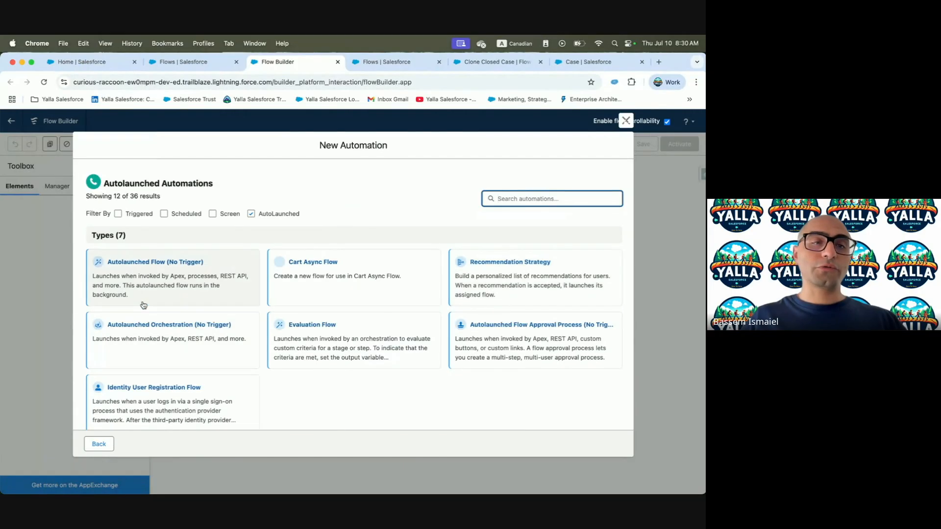
{"action": "left_click", "coordinate": [144, 303]}
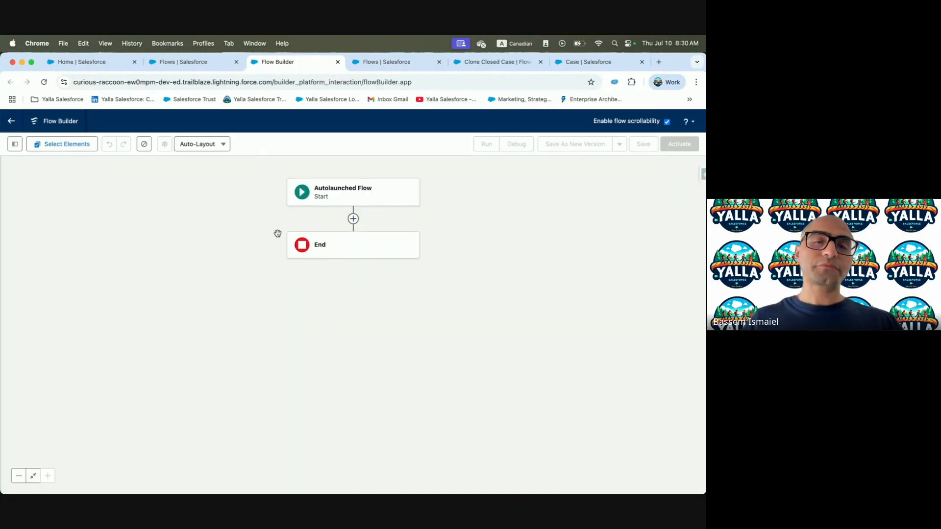
{"action": "key", "text": "ctrl+Left"}
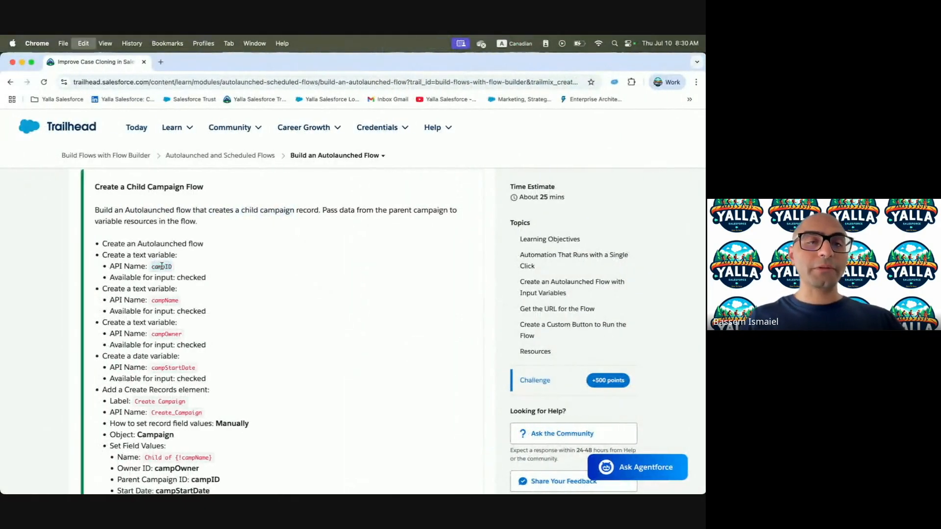
{"action": "key", "text": "ctrl+Right"}
Add a Text variable campID, available for input
{"action": "left_click", "coordinate": [14, 144]}
{"action": "left_click", "coordinate": [33, 230]}
{"action": "left_click", "coordinate": [269, 263]}
{"action": "left_click", "coordinate": [221, 284]}
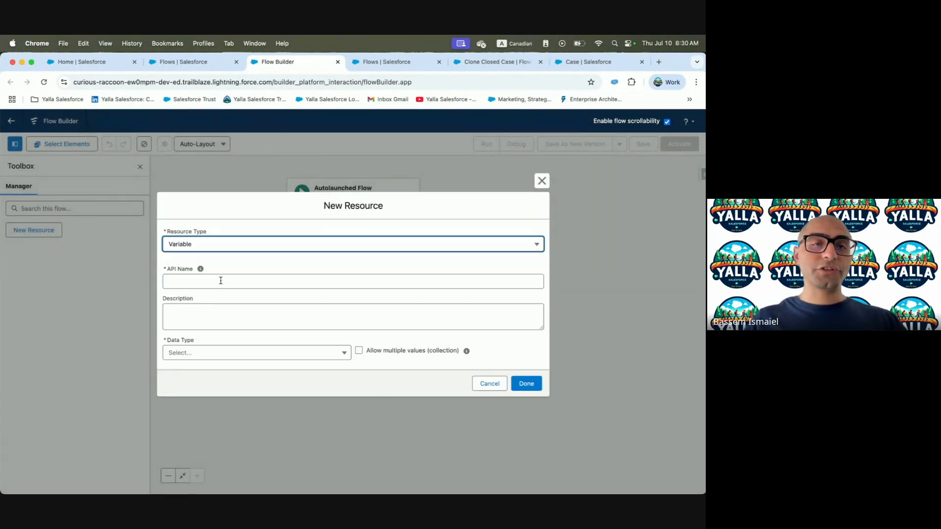
{"action": "left_click", "coordinate": [227, 282]}
{"action": "type", "text": "campID"}
{"action": "left_click", "coordinate": [212, 310]}
{"action": "left_click", "coordinate": [210, 353]}
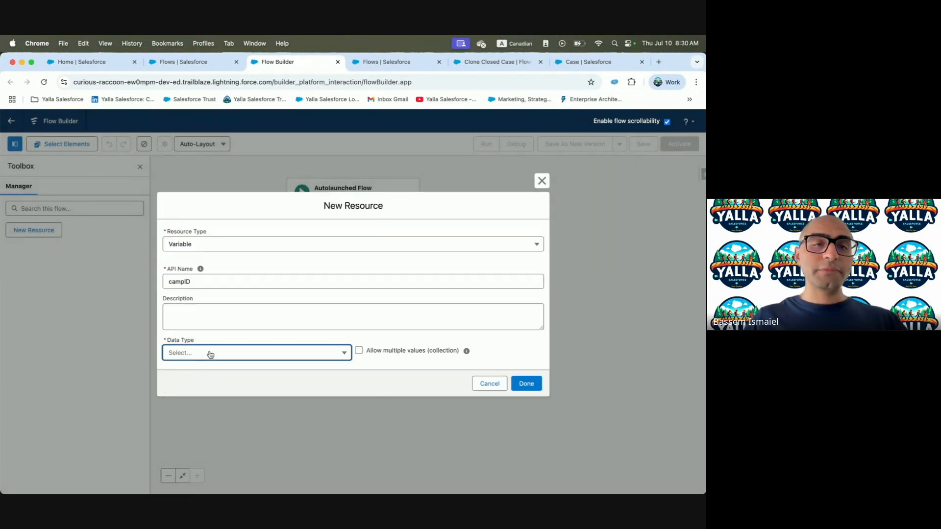
{"action": "key", "text": "t"}
{"action": "left_click", "coordinate": [199, 370]}
{"action": "left_click", "coordinate": [166, 378]}
{"action": "left_click", "coordinate": [534, 408]}
Add a Text variable campName, available for input
{"action": "left_click", "coordinate": [54, 230]}
{"action": "key", "text": "ctrl+Left"}
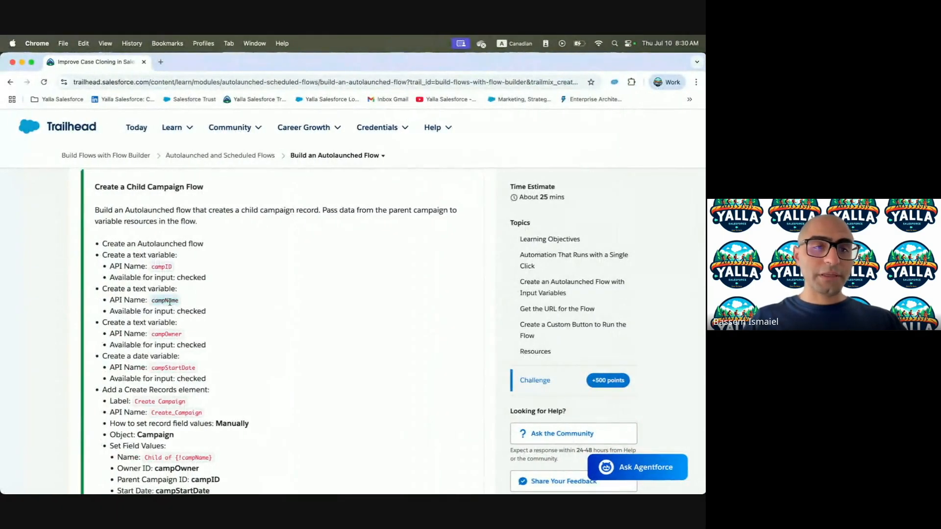
{"action": "key", "text": "ctrl+Right"}
{"action": "left_click", "coordinate": [184, 240]}
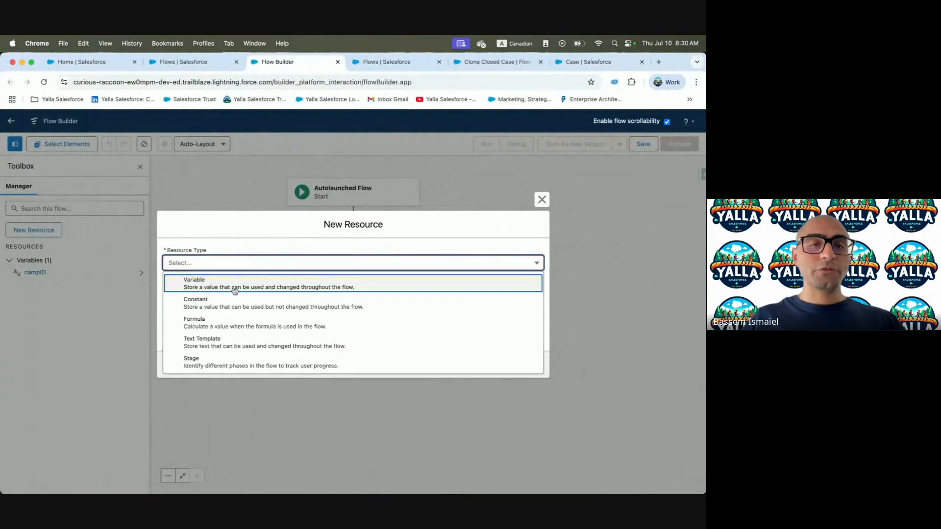
{"action": "left_click", "coordinate": [229, 282]}
{"action": "left_click", "coordinate": [228, 284]}
{"action": "type", "text": "campName"}
{"action": "left_click", "coordinate": [242, 358]}
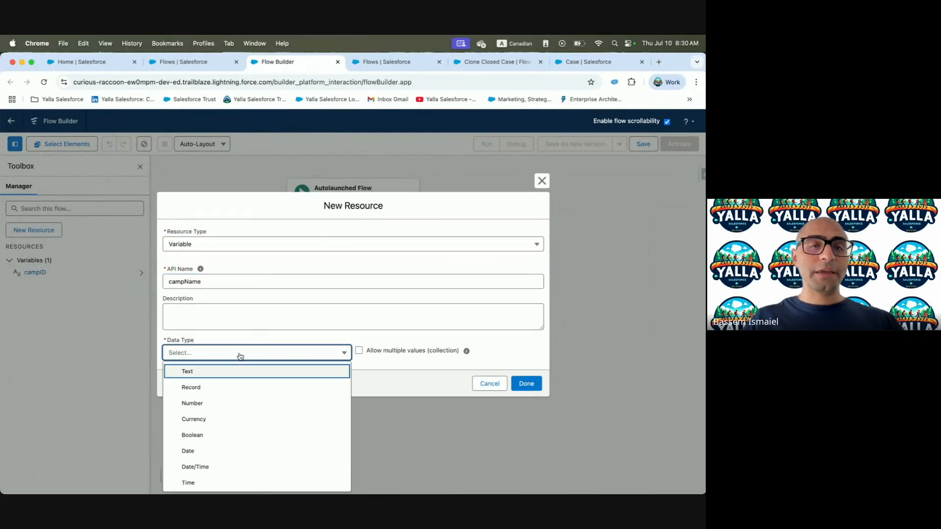
{"action": "left_click", "coordinate": [214, 375]}
{"action": "left_click", "coordinate": [179, 378]}
{"action": "left_click", "coordinate": [527, 414]}
Add a Text variable campOwner
{"action": "left_click", "coordinate": [34, 230]}
{"action": "key", "text": "ctrl+Left"}
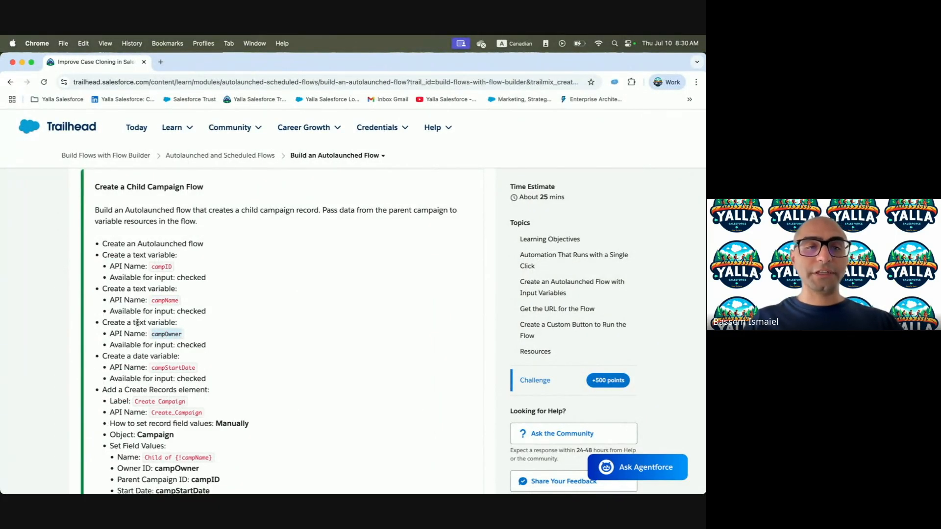
{"action": "key", "text": "ctrl+Right"}
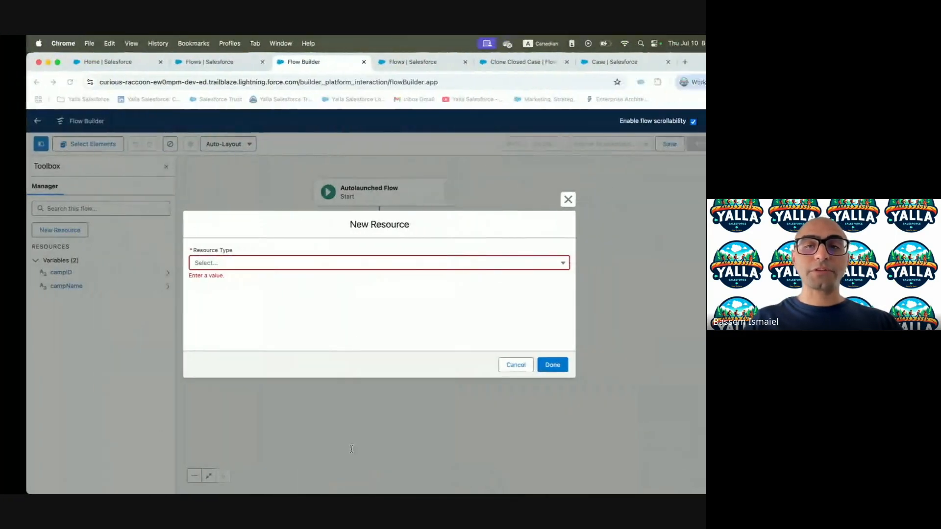
{"action": "left_click", "coordinate": [211, 264]}
{"action": "left_click", "coordinate": [216, 284]}
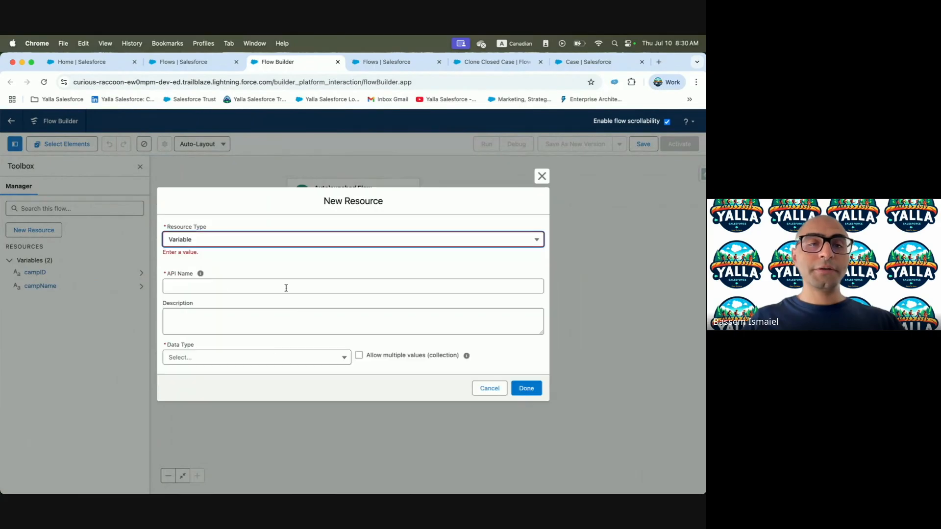
{"action": "left_click", "coordinate": [203, 282]}
{"action": "type", "text": "campOwner"}
{"action": "left_click", "coordinate": [203, 358]}
{"action": "left_click", "coordinate": [203, 374]}
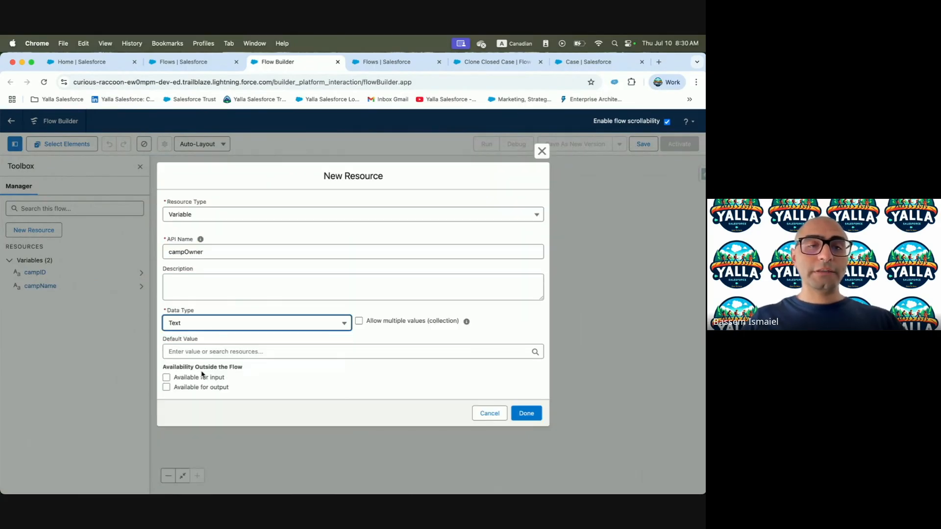
{"action": "left_click", "coordinate": [526, 413]}
Add a Date variable campStartDate, available for input
{"action": "left_click", "coordinate": [35, 230]}
{"action": "key", "text": "ctrl+Left"}
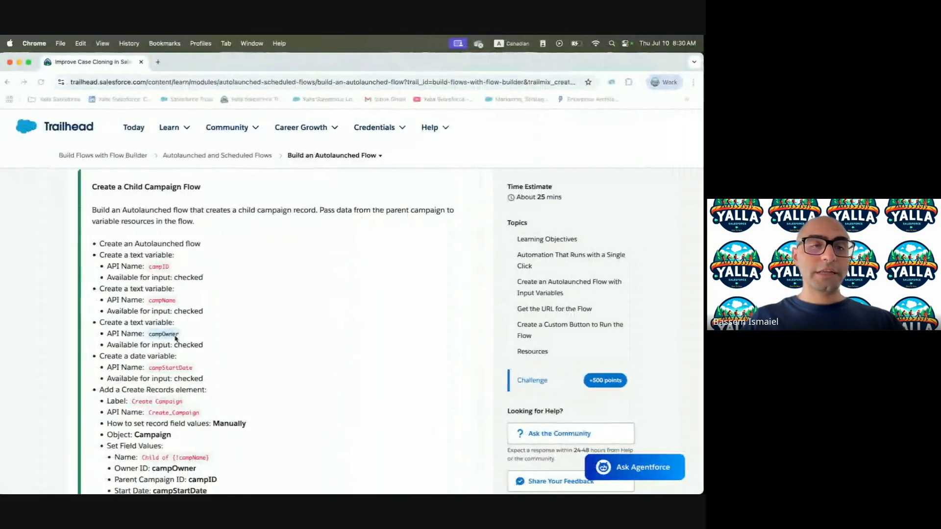
{"action": "double_click", "coordinate": [178, 366]}
{"action": "key", "text": "cmd+c"}
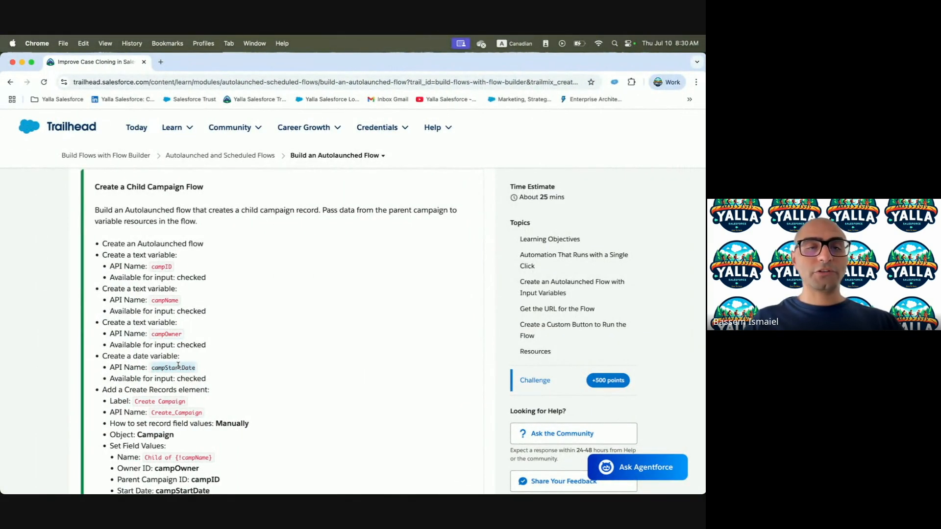
{"action": "key", "text": "ctrl+Right"}
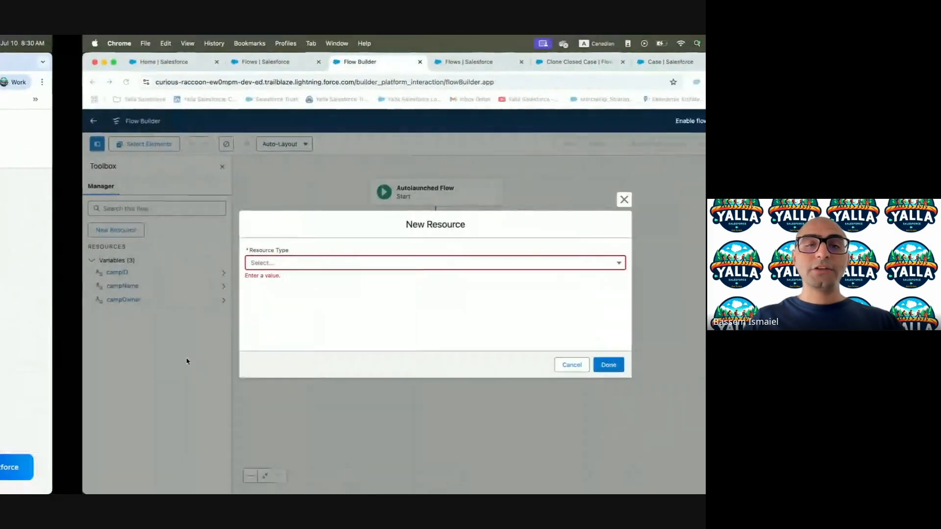
{"action": "left_click", "coordinate": [229, 261]}
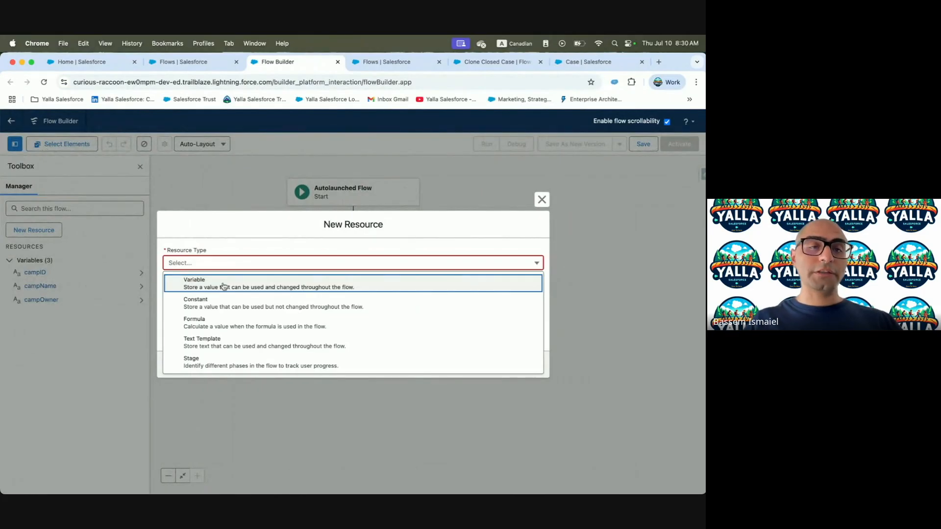
{"action": "left_click", "coordinate": [225, 286]}
{"action": "left_click", "coordinate": [204, 353]}
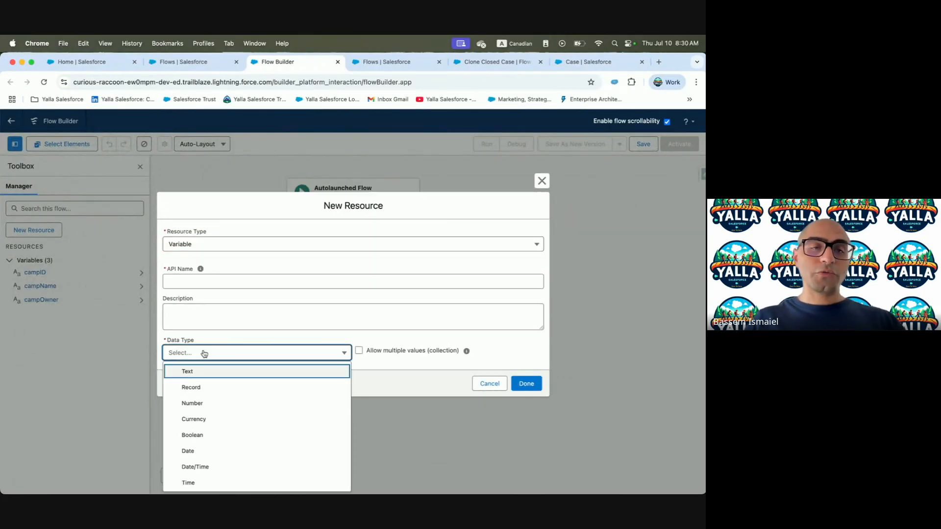
{"action": "left_click", "coordinate": [207, 450]}
{"action": "left_click", "coordinate": [201, 254]}
{"action": "left_click", "coordinate": [207, 278]}
{"action": "key", "text": "cmd+v"}
{"action": "left_click", "coordinate": [166, 377]}
{"action": "key", "text": "ctrl+Left"}
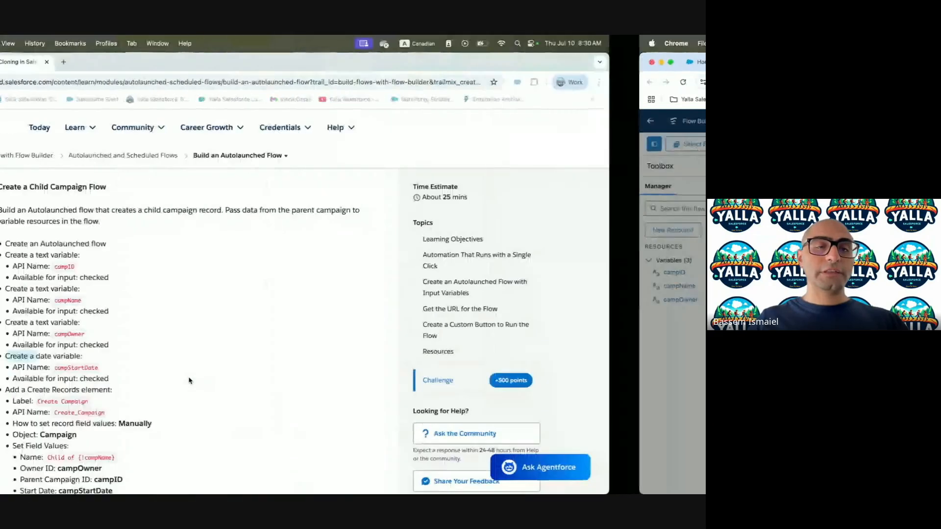
{"action": "scroll", "coordinate": [189, 377], "scroll_direction": "down", "scroll_amount": 5}
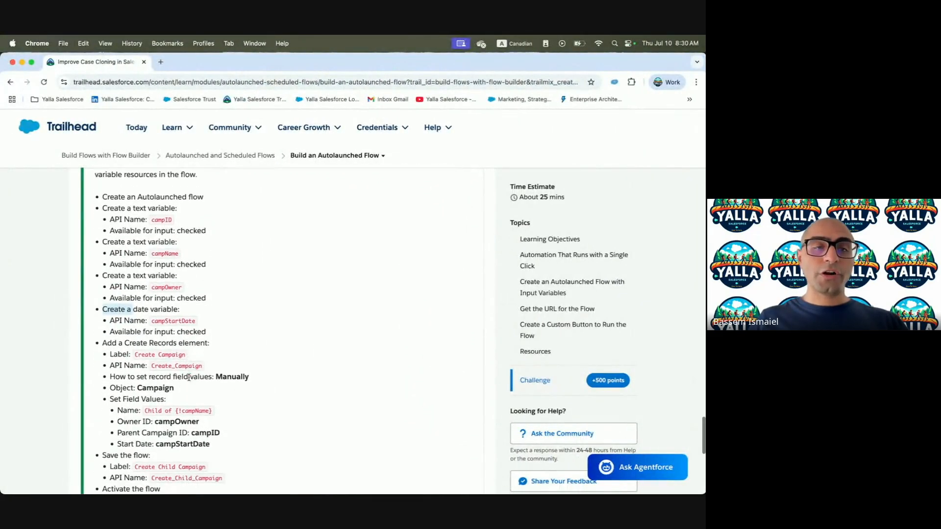
{"action": "key", "text": "ctrl+Right"}
{"action": "left_click", "coordinate": [528, 413]}
Insert a Create Records element labelled 'Create Campaign' with description 'Create Campaign'
{"action": "left_click", "coordinate": [353, 218]}
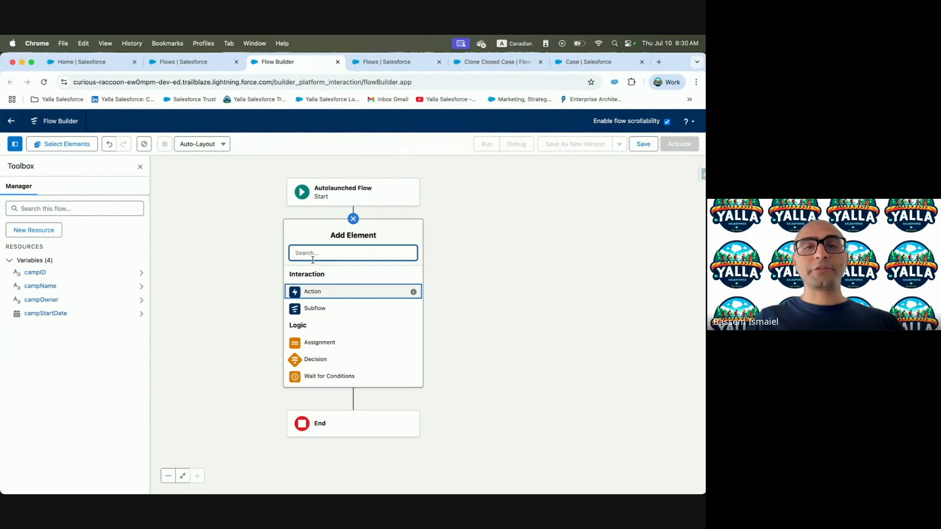
{"action": "type", "text": "Crea"}
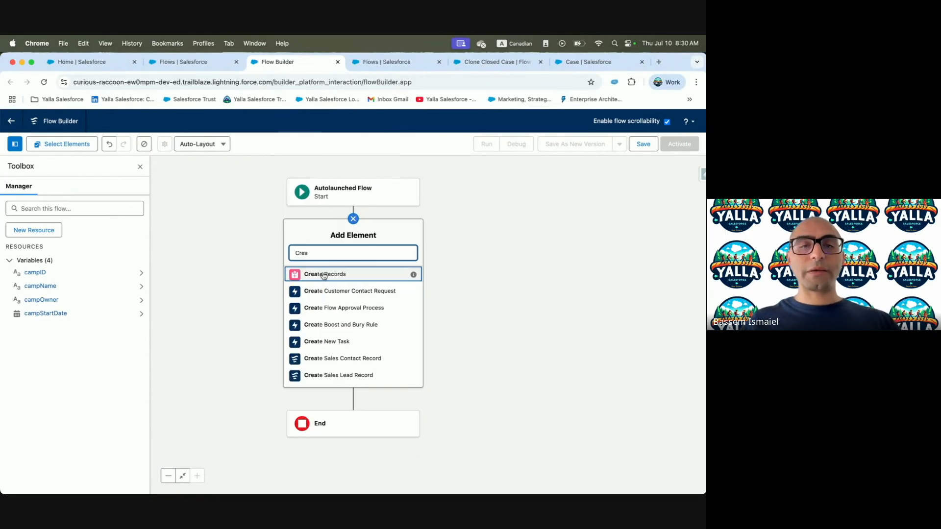
{"action": "left_click", "coordinate": [324, 275]}
{"action": "key", "text": "ctrl+Left"}
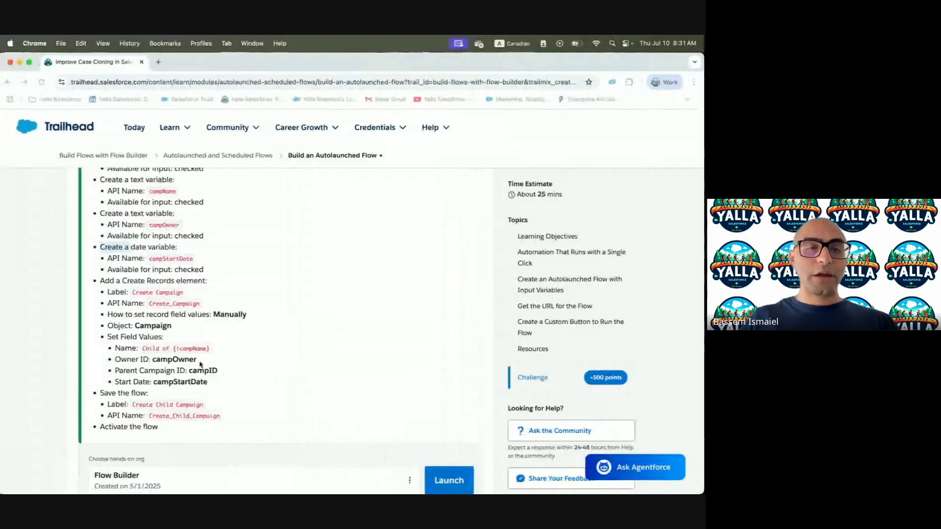
{"action": "left_click_drag", "start_coordinate": [135, 293], "coordinate": [187, 294]}
{"action": "key", "text": "ctrl+c"}
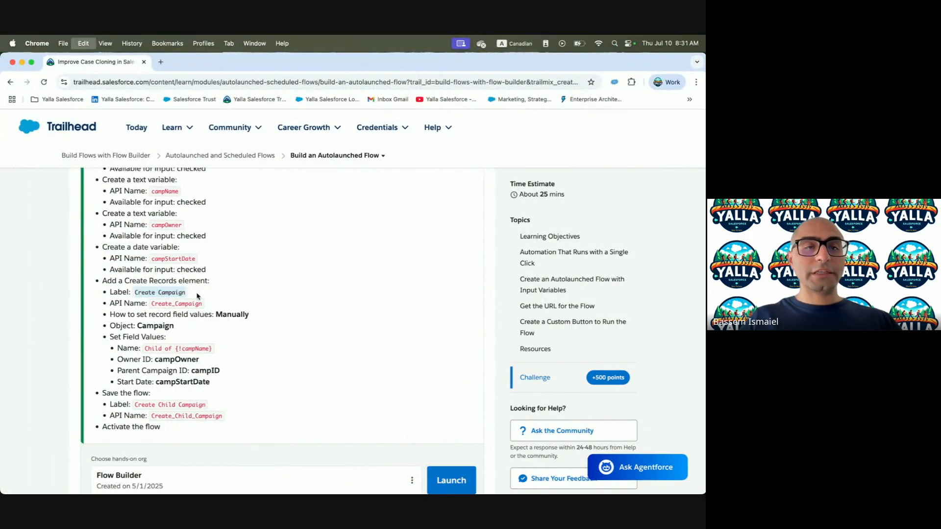
{"action": "key", "text": "ctrl+Right"}
{"action": "left_click", "coordinate": [390, 202]}
{"action": "key", "text": "ctrl+v"}
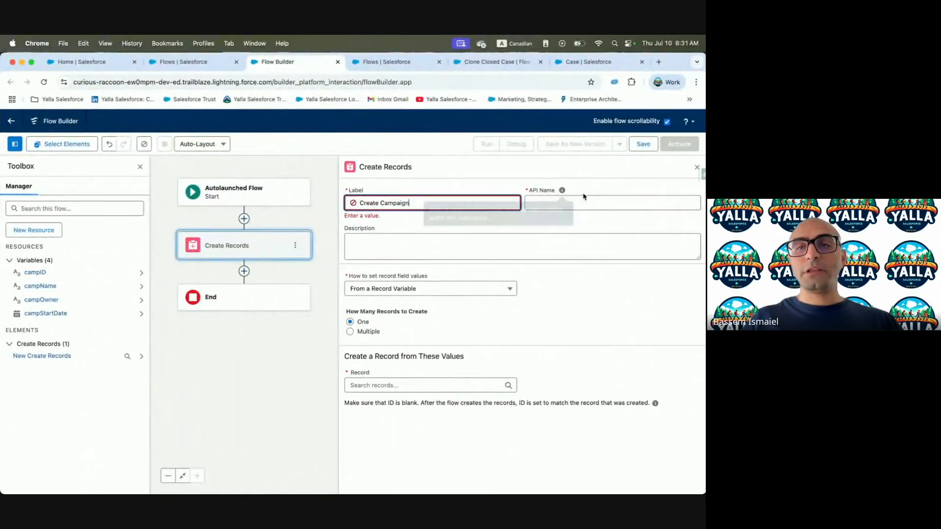
{"action": "left_click", "coordinate": [415, 238]}
{"action": "key", "text": "ctrl+v"}
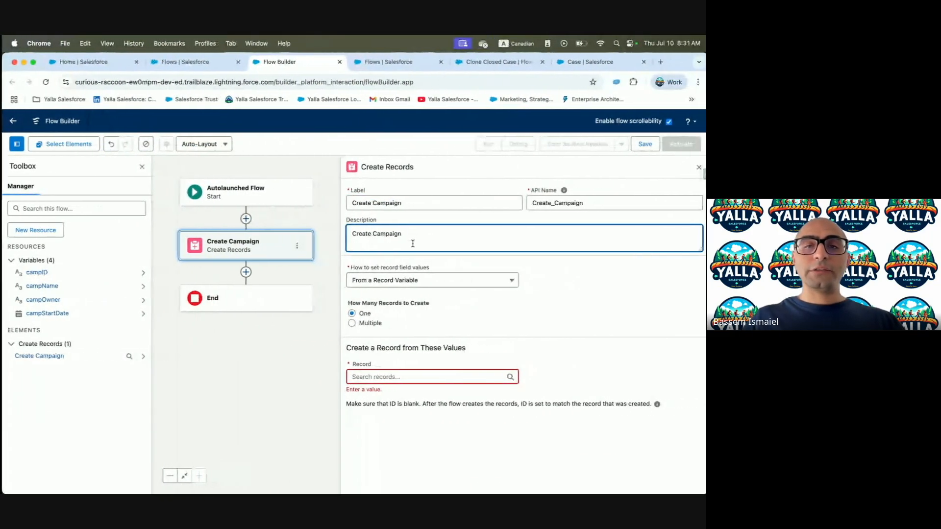
Set fields manually to create a Campaign record, and copy the Name value 'Child of {!campName}'
{"action": "left_click", "coordinate": [390, 279]}
{"action": "left_click", "coordinate": [379, 303]}
{"action": "left_click", "coordinate": [422, 338]}
{"action": "type", "text": "Camp"}
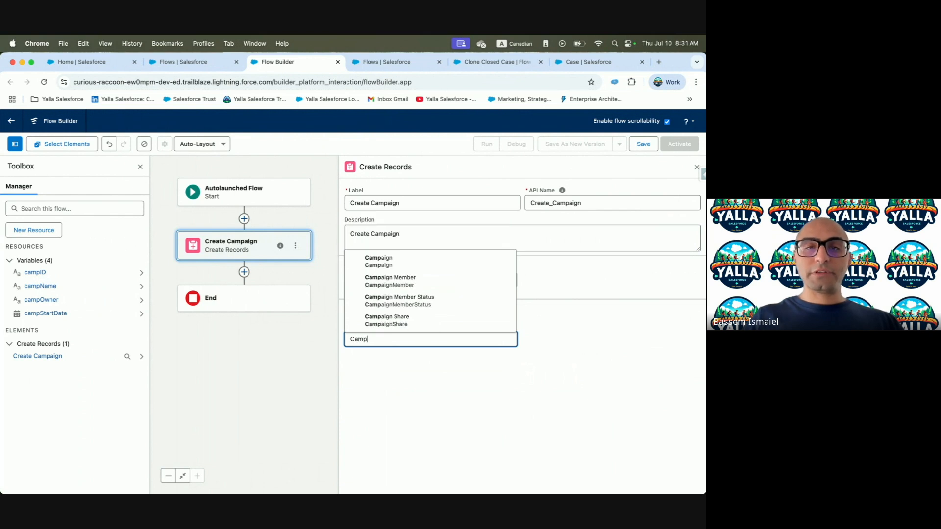
{"action": "left_click", "coordinate": [378, 261]}
{"action": "key", "text": "ctrl+Left"}
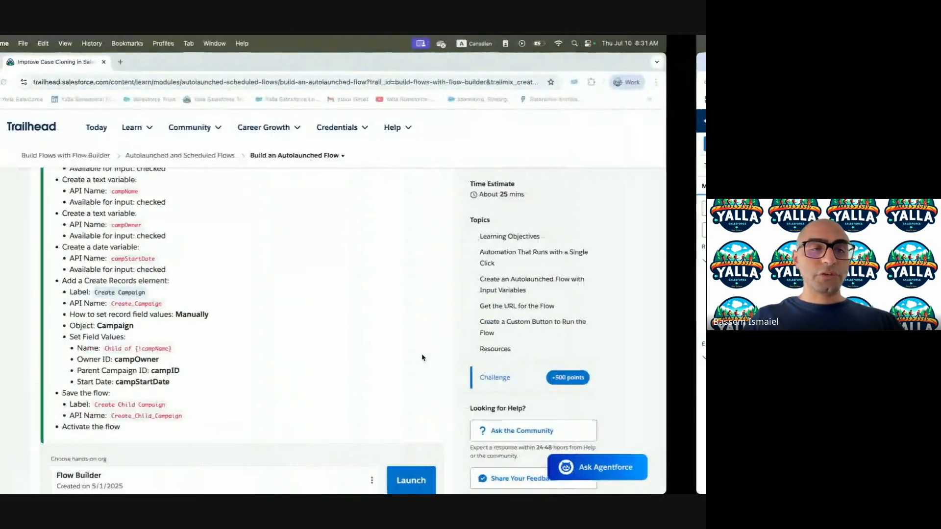
{"action": "scroll", "coordinate": [189, 341], "scroll_direction": "down", "scroll_amount": 3}
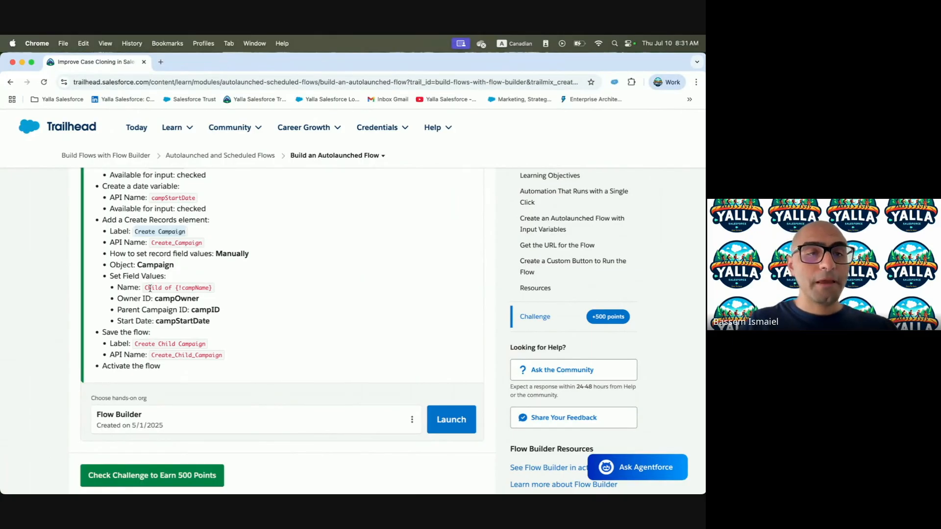
{"action": "left_click_drag", "start_coordinate": [144, 291], "coordinate": [191, 290]}
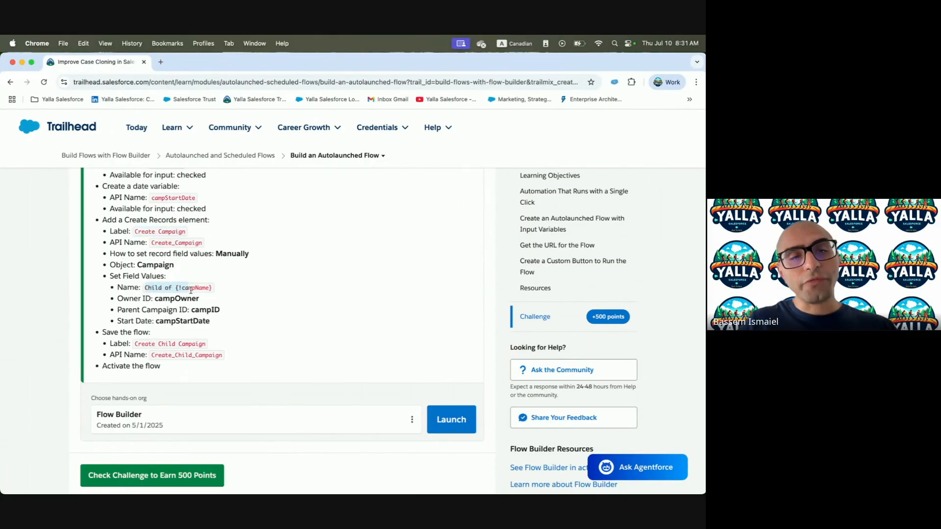
{"action": "key", "text": "super+c"}
{"action": "key", "text": "ctrl+Right"}
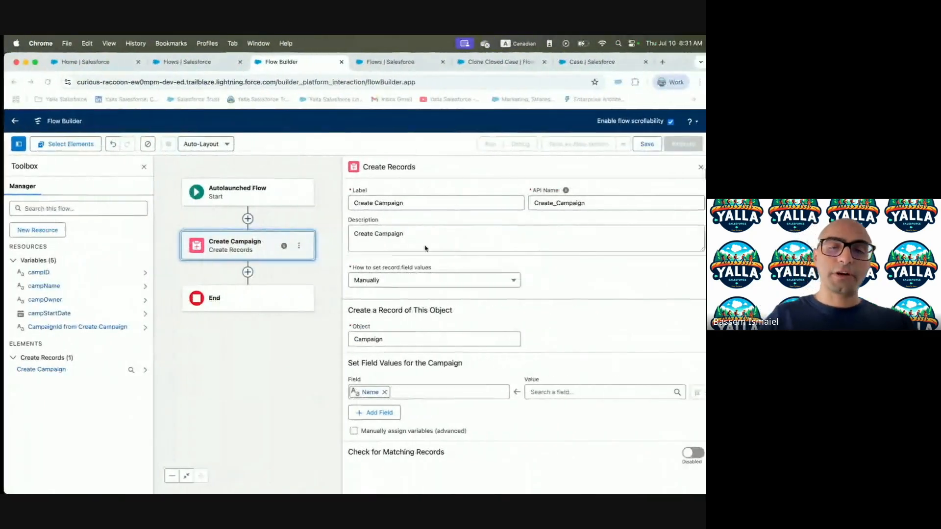
Set the Campaign Name field to 'Child of {!campName}' and add another field row
{"action": "left_click", "coordinate": [545, 393]}
{"action": "key", "text": "super+v"}
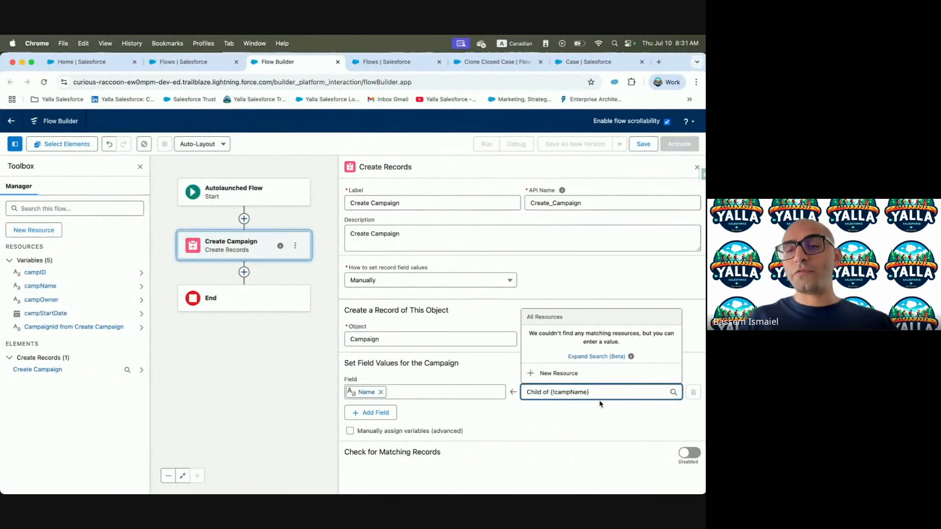
{"action": "left_click", "coordinate": [596, 417]}
{"action": "left_click", "coordinate": [363, 412]}
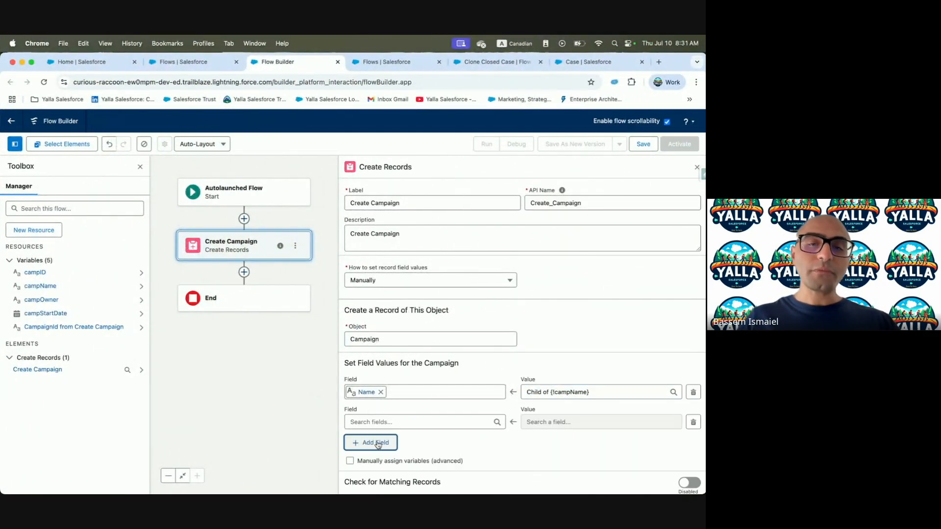
{"action": "key", "text": "ctrl+Left"}
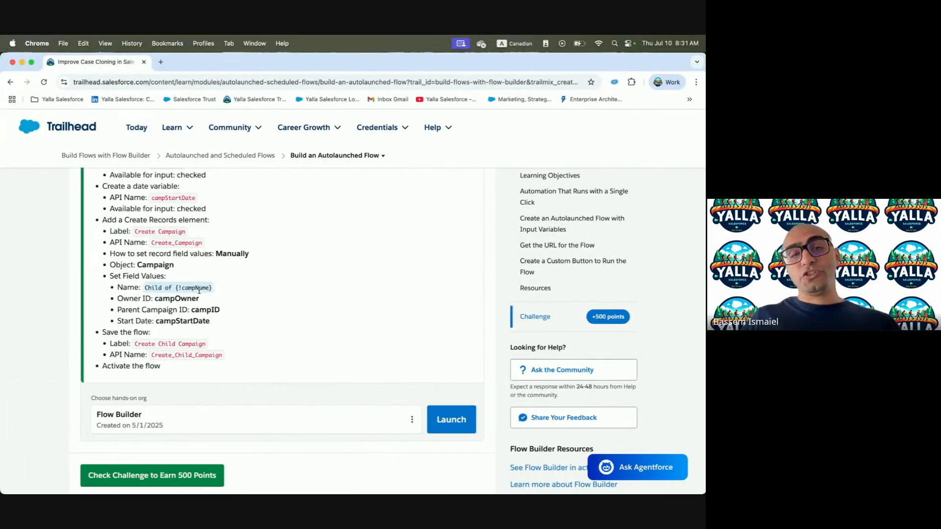
{"action": "key", "text": "ctrl+Right"}
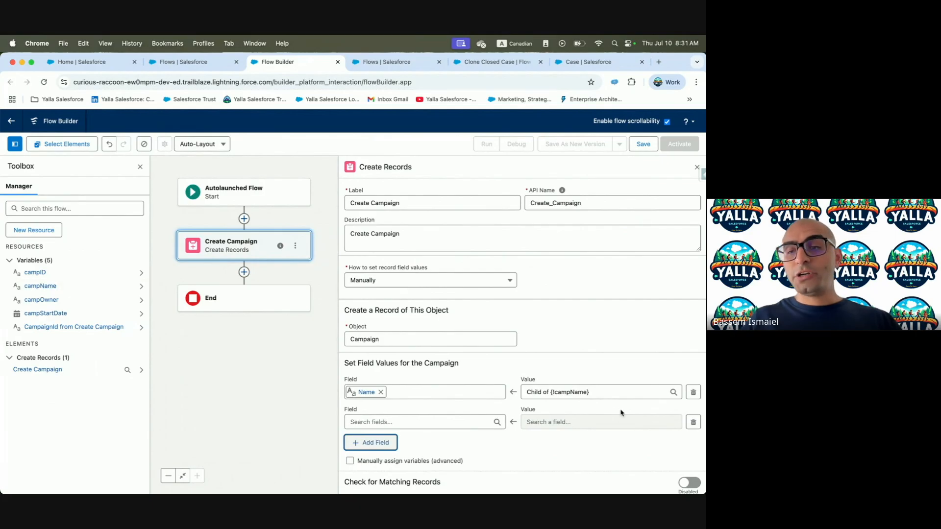
{"action": "key", "text": "ctrl+Left"}
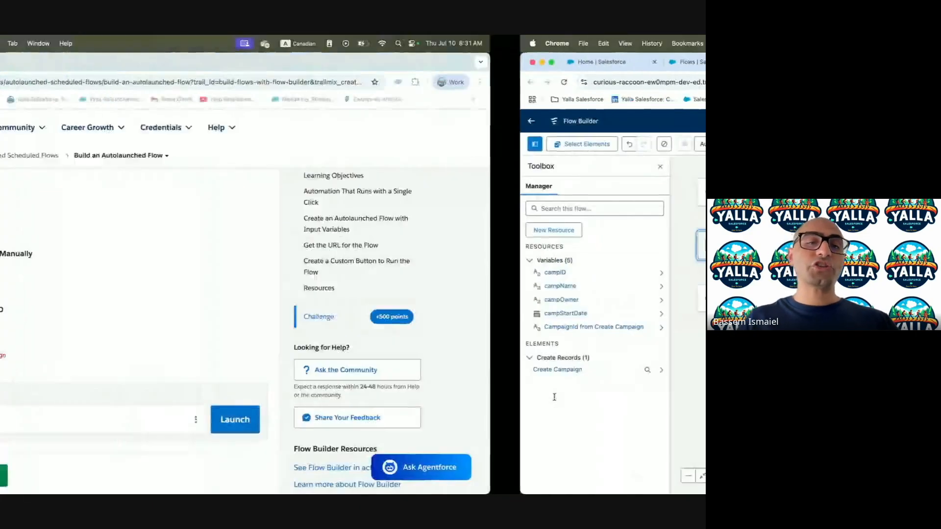
{"action": "key", "text": "ctrl+Right"}
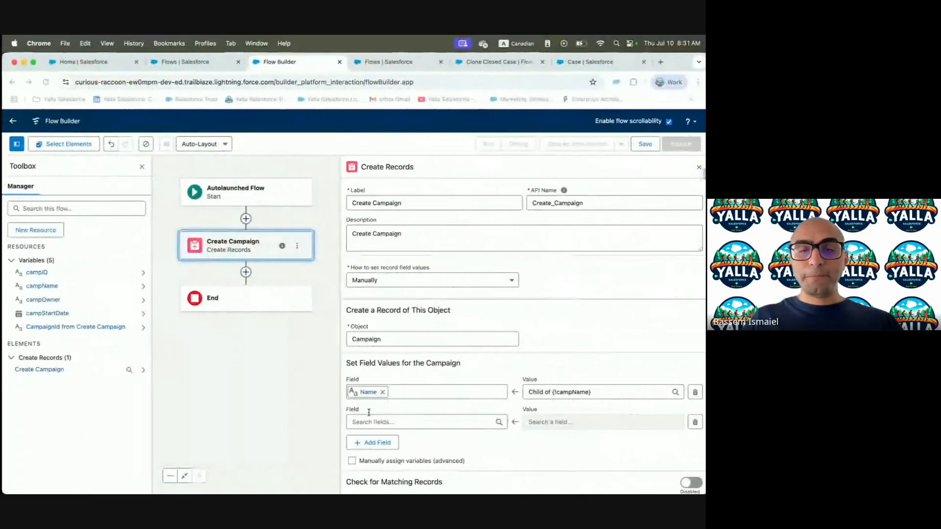
Map the Owner ID field to campOwner
{"action": "left_click", "coordinate": [416, 422]}
{"action": "type", "text": "Owner"}
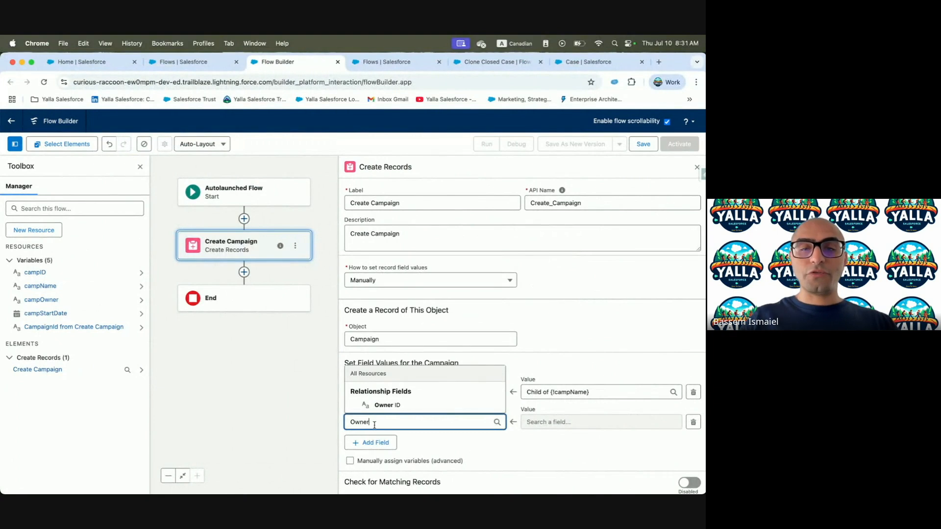
{"action": "left_click", "coordinate": [387, 404]}
{"action": "left_click", "coordinate": [571, 422]}
{"action": "type", "text": "camp"}
{"action": "left_click", "coordinate": [567, 371]}
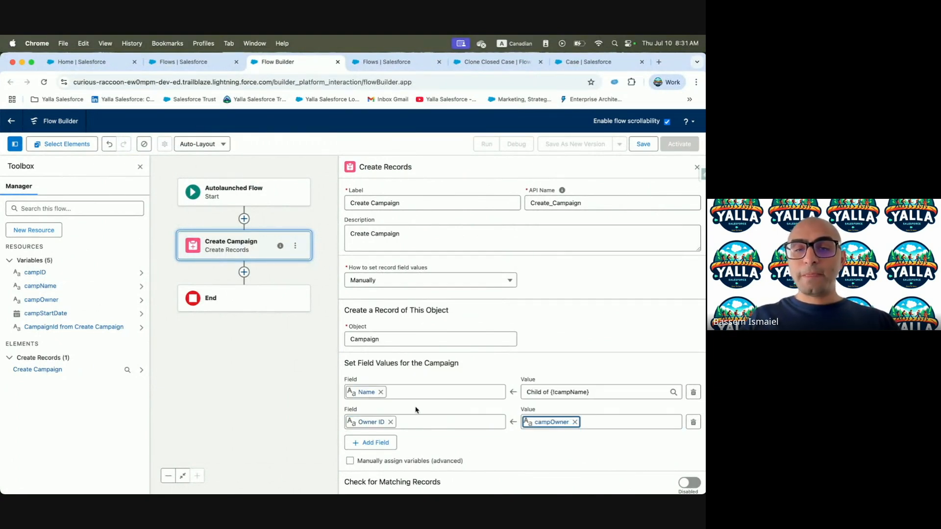
Add a Parent Campaign ID field mapped to campID
{"action": "left_click", "coordinate": [365, 442]}
{"action": "key", "text": "ctrl+Left"}
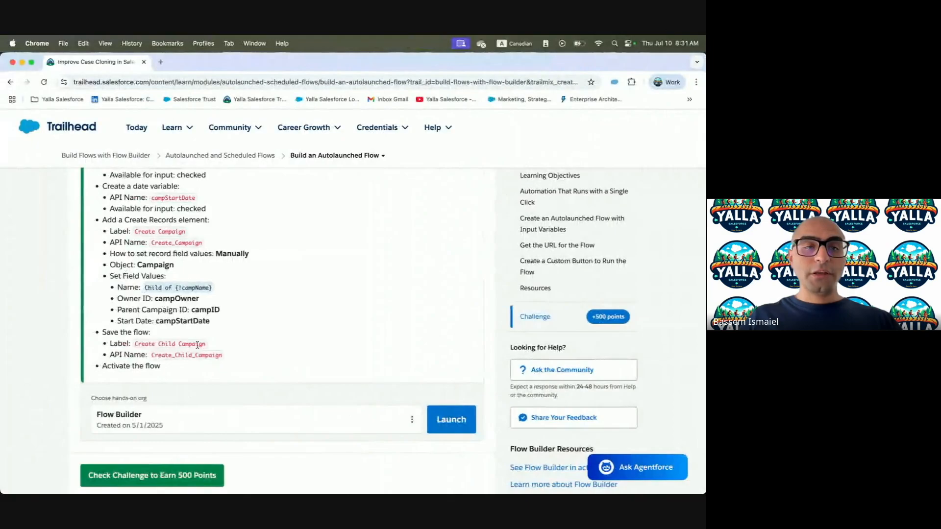
{"action": "key", "text": "ctrl+Right"}
{"action": "left_click", "coordinate": [370, 448]}
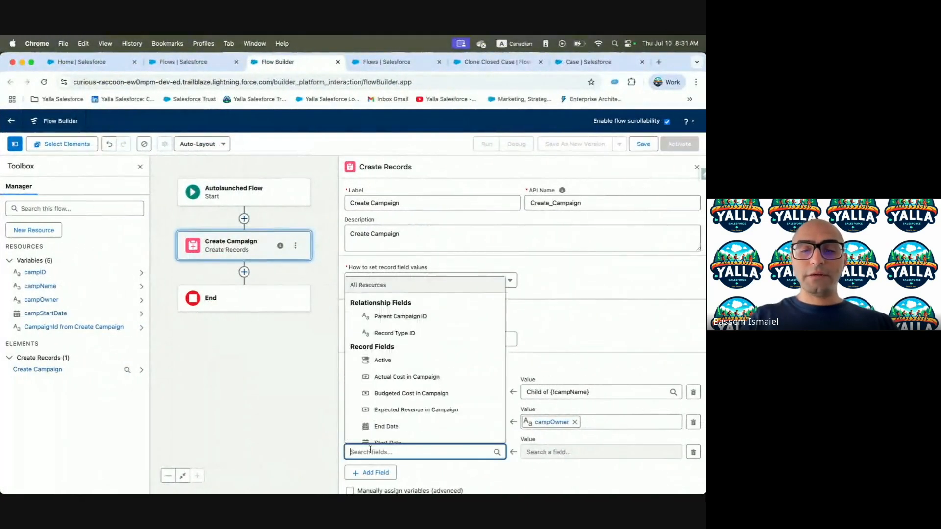
{"action": "type", "text": "Pare"}
{"action": "left_click", "coordinate": [400, 435]}
{"action": "left_click", "coordinate": [565, 450]}
{"action": "type", "text": "Pare"}
{"action": "key", "text": "BackSpace"}
{"action": "key", "text": "BackSpace"}
{"action": "key", "text": "BackSpace"}
{"action": "key", "text": "BackSpace"}
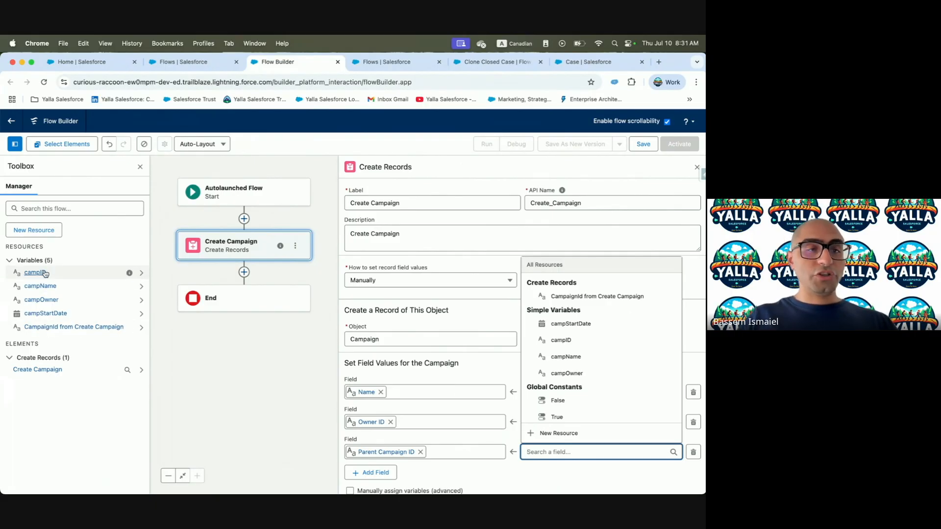
{"action": "type", "text": "Camoa"}
{"action": "key", "text": "BackSpace"}
{"action": "key", "text": "BackSpace"}
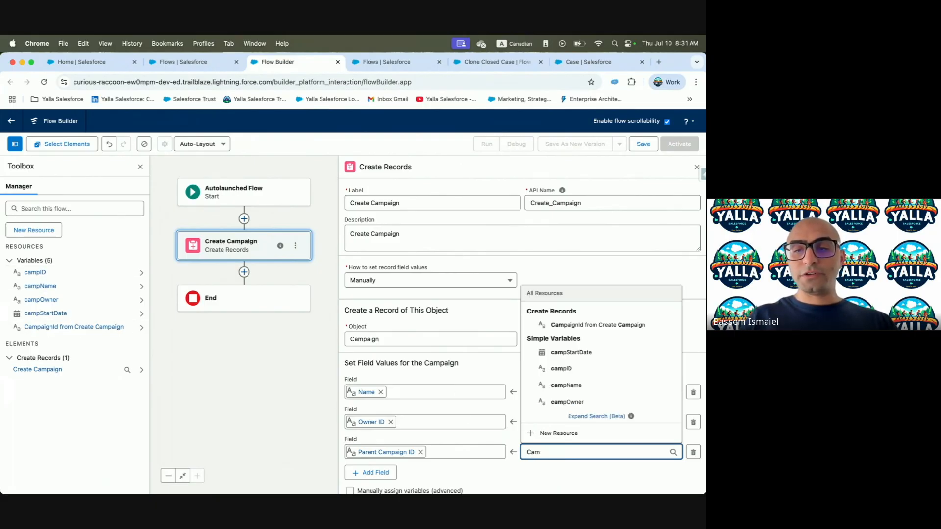
{"action": "left_click", "coordinate": [572, 369]}
Add a Start Date field mapped to campStartDate, and copy the 'Create Child Campaign' label
{"action": "key", "text": "ctrl+Left"}
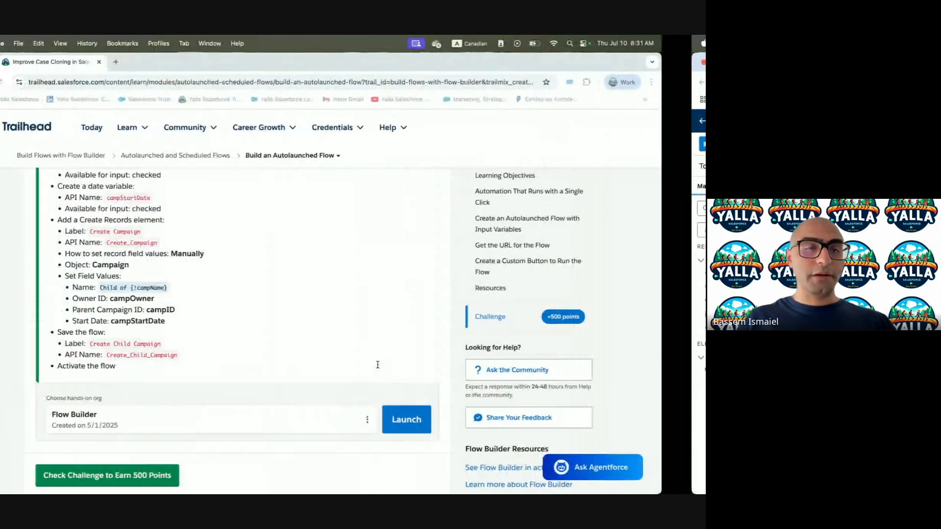
{"action": "key", "text": "ctrl+Right"}
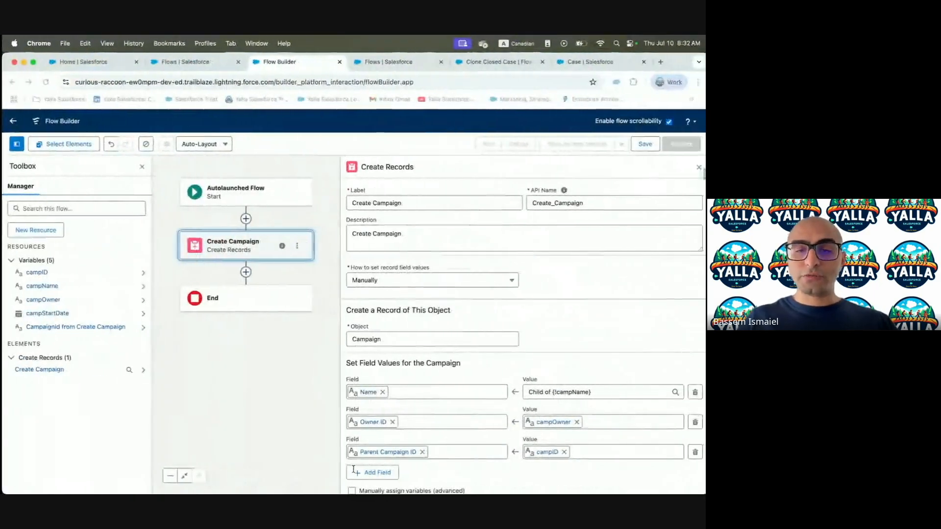
{"action": "left_click", "coordinate": [385, 481]}
{"action": "type", "text": "Start"}
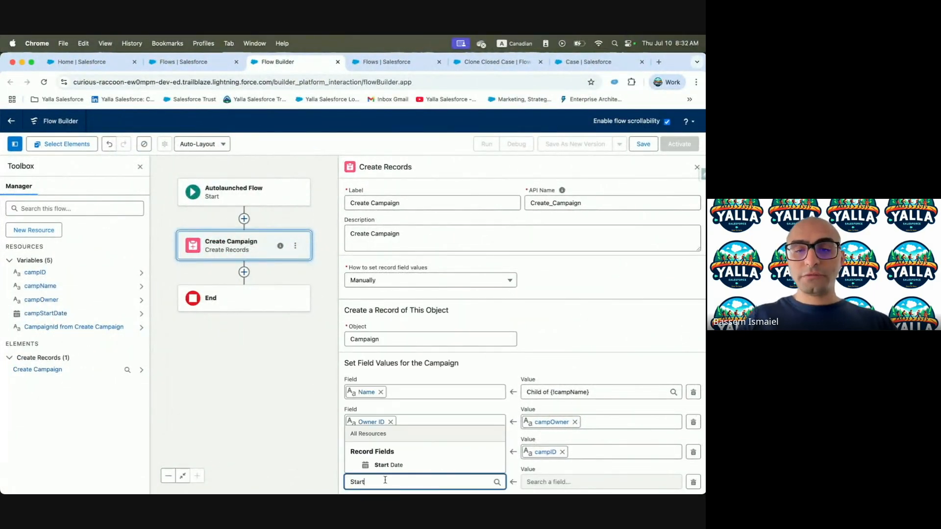
{"action": "left_click", "coordinate": [397, 465]}
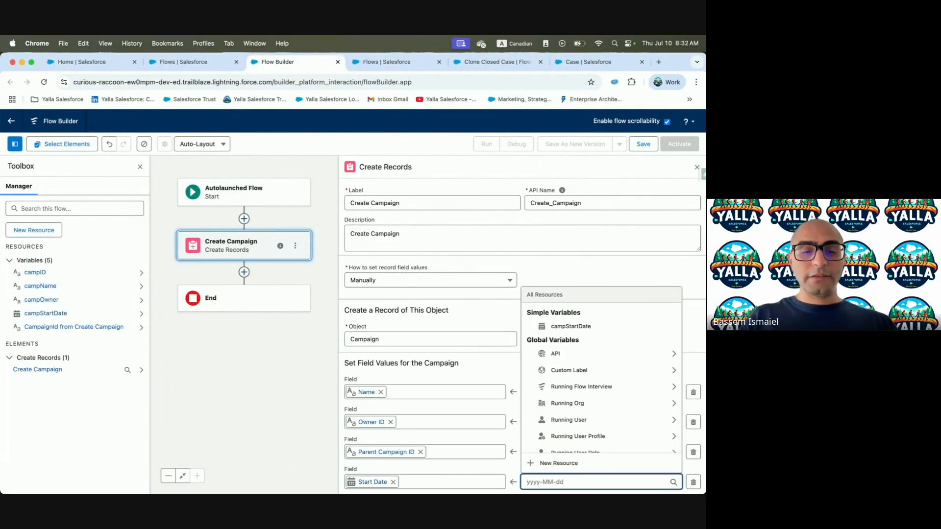
{"action": "type", "text": "sta"}
{"action": "left_click", "coordinate": [565, 434]}
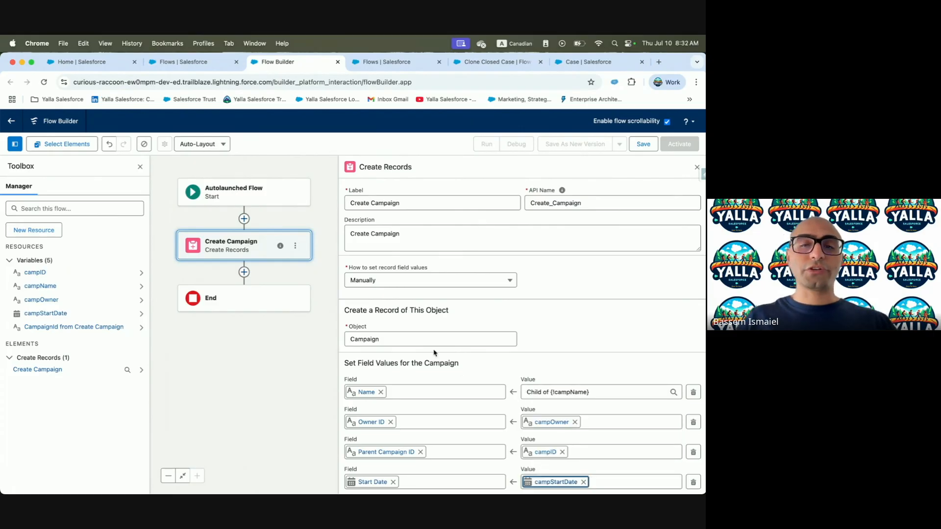
{"action": "key", "text": "ctrl+Left"}
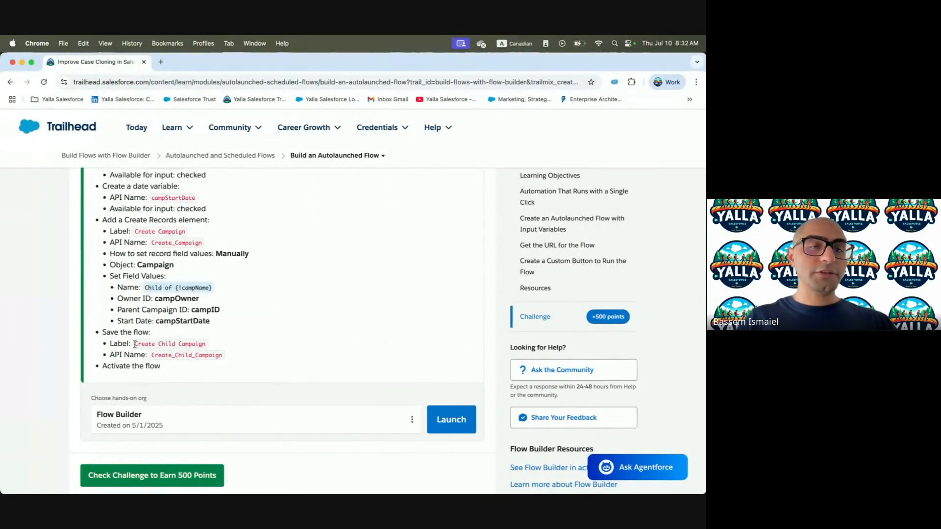
{"action": "left_click_drag", "start_coordinate": [135, 344], "coordinate": [200, 344]}
{"action": "key", "text": "ctrl+Right"}
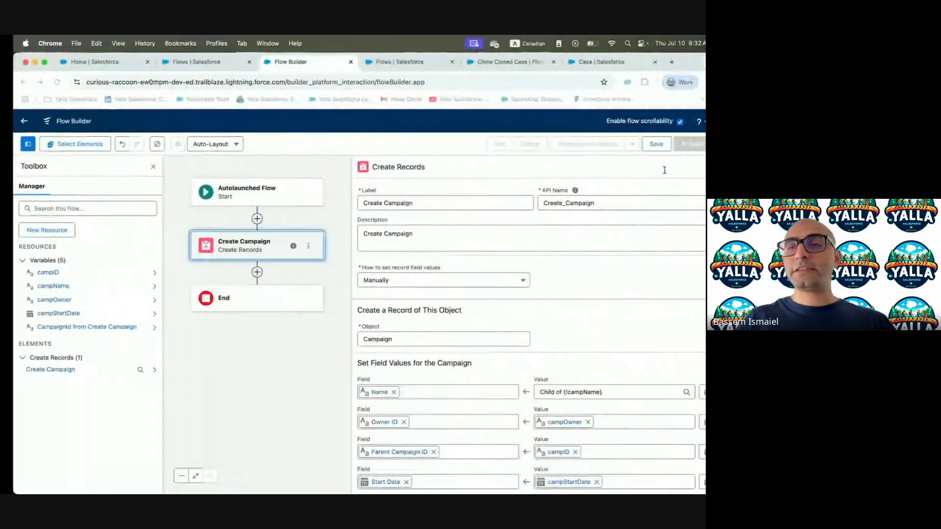
Save the flow as 'Create Child Campaign' (API name Create_Child_Campaign, same description) and activate it
{"action": "left_click", "coordinate": [642, 145]}
{"action": "left_click", "coordinate": [296, 268]}
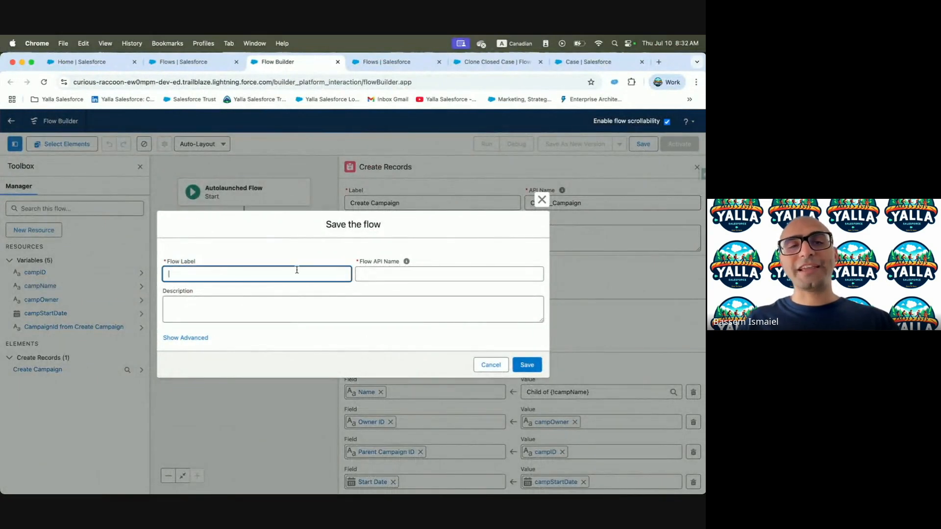
{"action": "type", "text": "Create Child Campaign"}
{"action": "key", "text": "Tab"}
{"action": "left_click", "coordinate": [277, 295]}
{"action": "left_click", "coordinate": [268, 311]}
{"action": "type", "text": "Create Child Campaign"}
{"action": "left_click", "coordinate": [526, 365]}
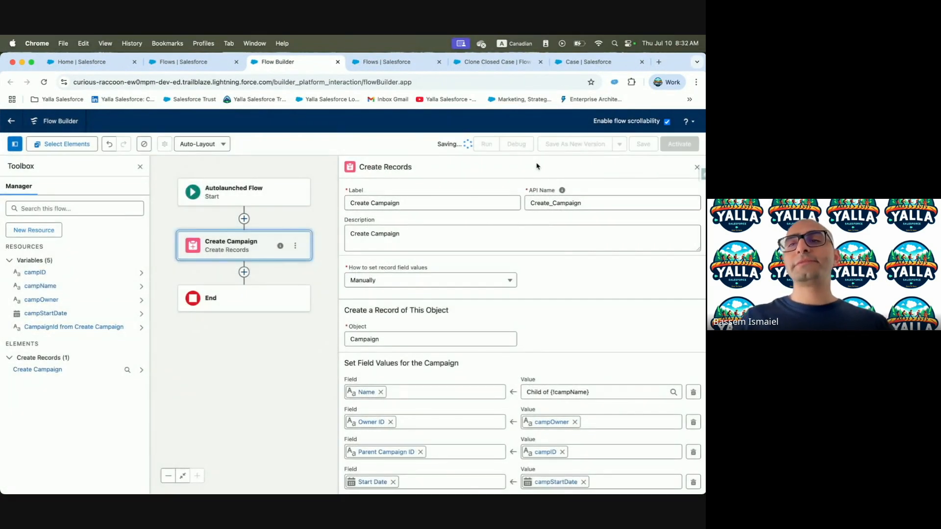
{"action": "left_click", "coordinate": [681, 144]}
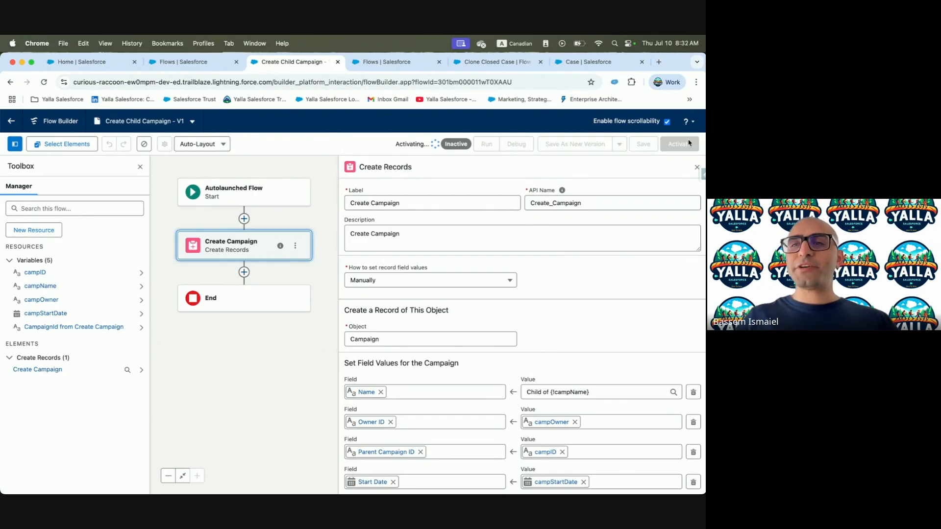
{"action": "key", "text": "ctrl+Left"}
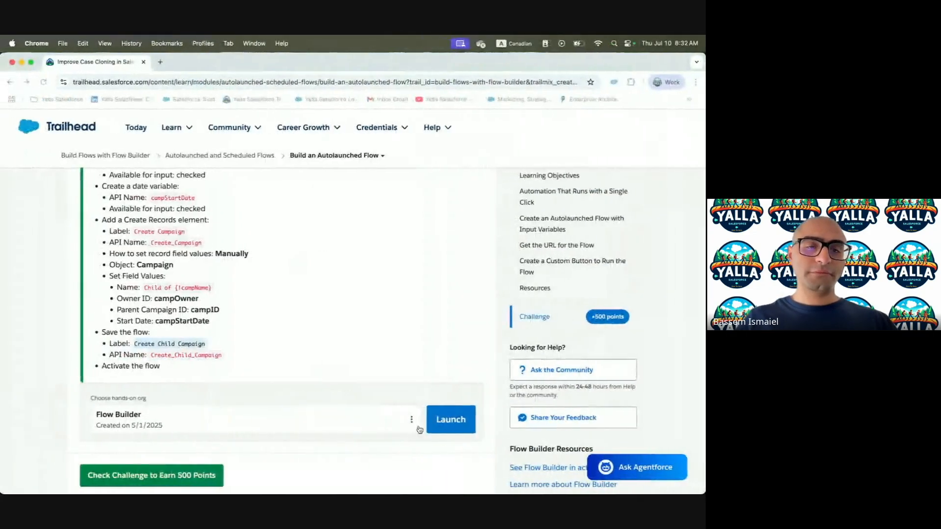
Run Check Challenge on Trailhead for the 500-point Create Child Campaign challenge
{"action": "left_click", "coordinate": [172, 481]}
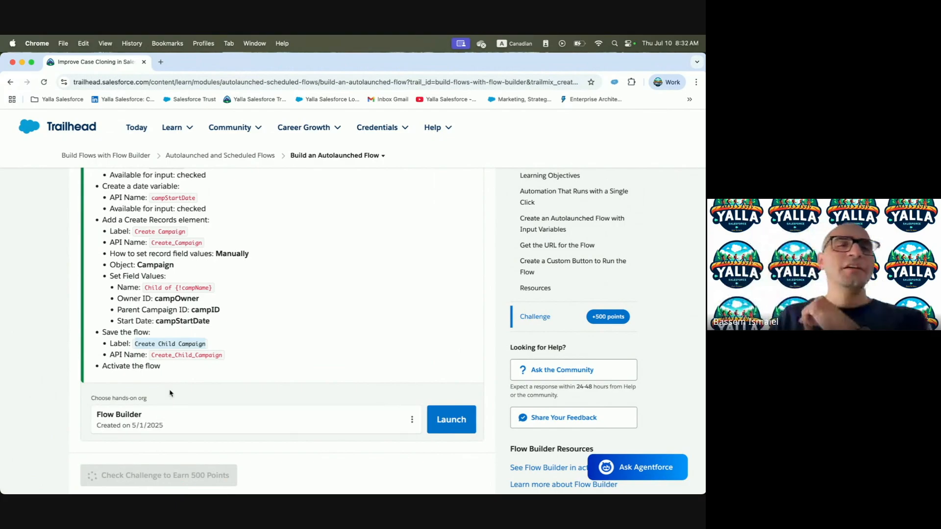
{"action": "scroll", "coordinate": [170, 391], "scroll_direction": "down", "scroll_amount": 2}
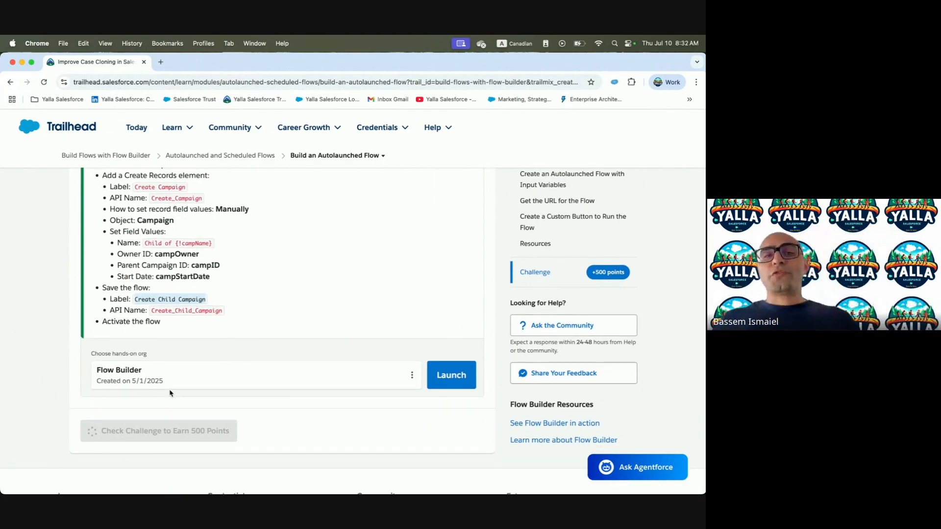
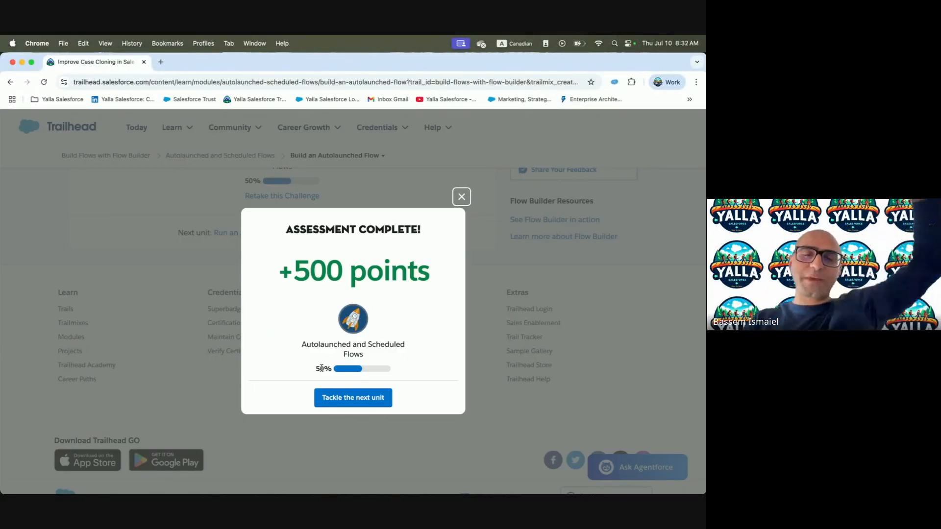
Move on to the next Trailhead unit, 'Run an Autolaunched Flow from a Custom Button'
{"action": "left_click", "coordinate": [337, 398]}
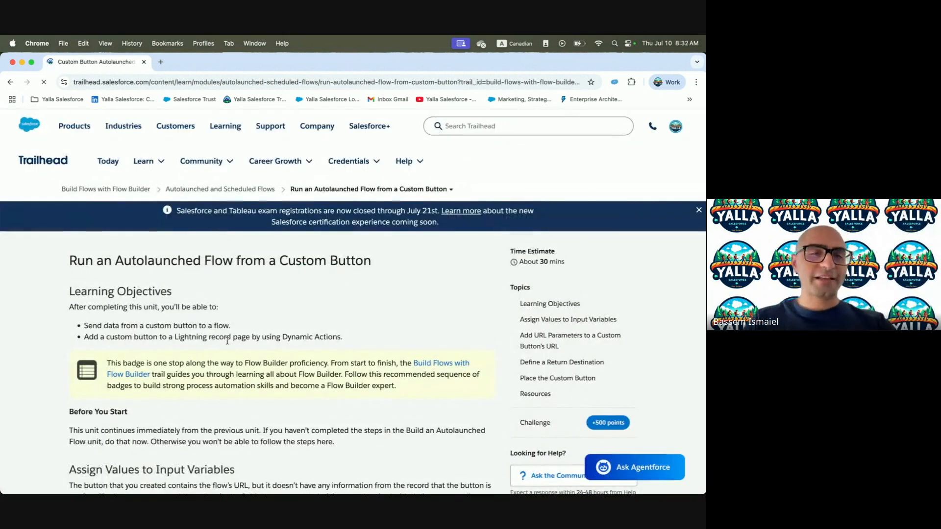
{"action": "scroll", "coordinate": [216, 337], "scroll_direction": "down", "scroll_amount": 3}
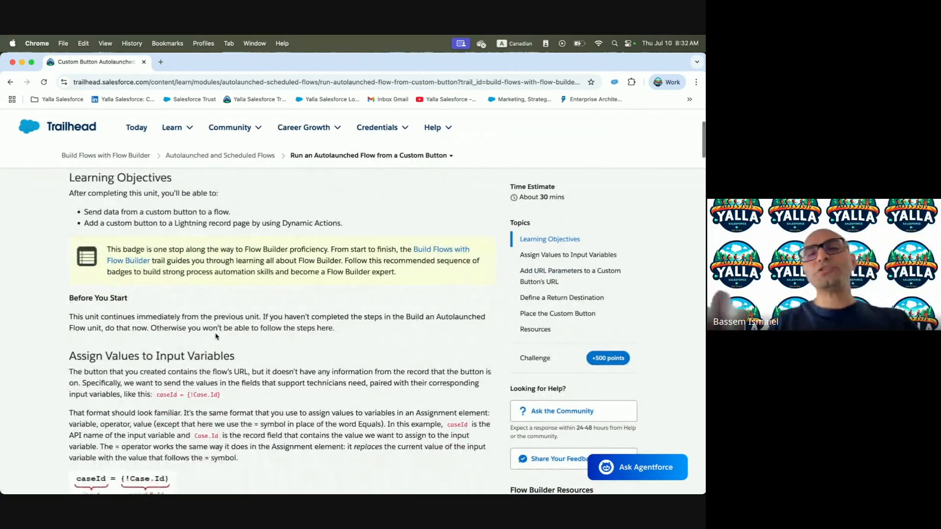
{"action": "scroll", "coordinate": [216, 337], "scroll_direction": "up", "scroll_amount": 5}
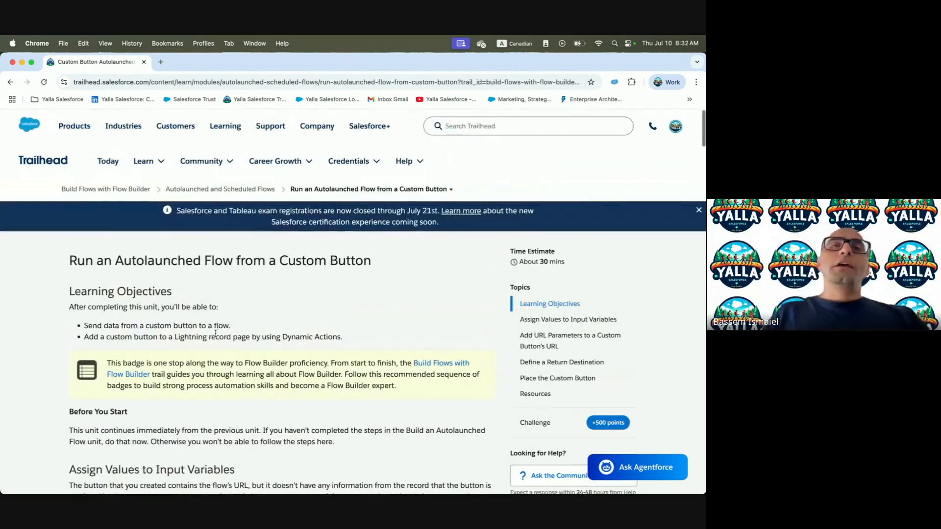
{"action": "key", "text": "ctrl+Right"}
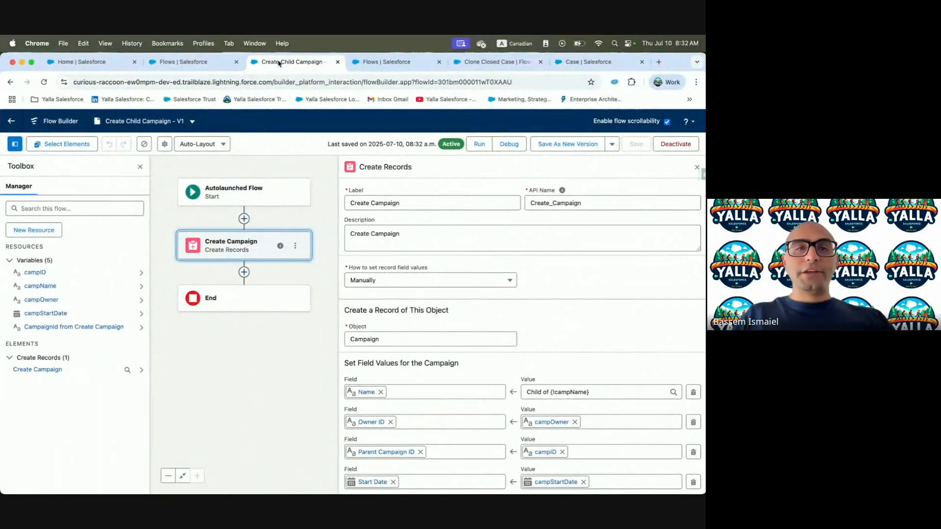
Close the flow record and open Clone Closed Case in Flow Builder to view its variables
{"action": "left_click", "coordinate": [527, 63]}
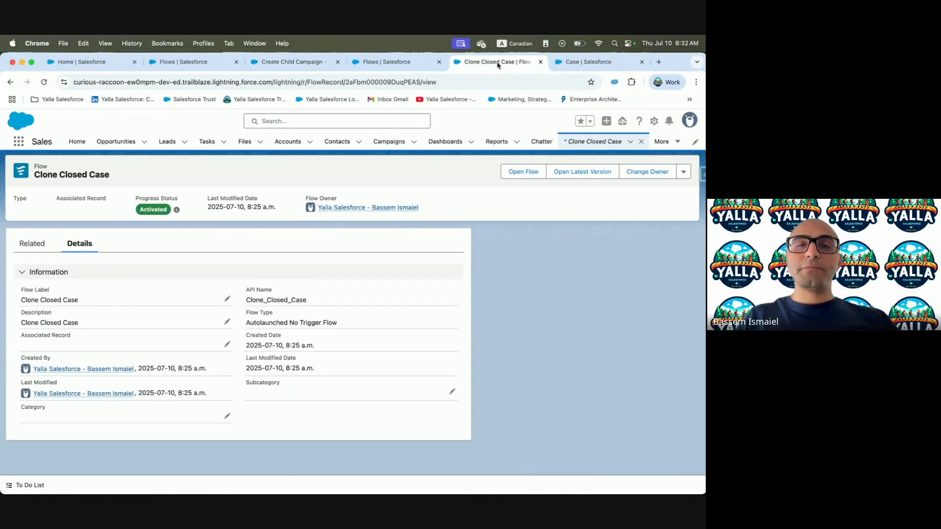
{"action": "left_click", "coordinate": [540, 62]}
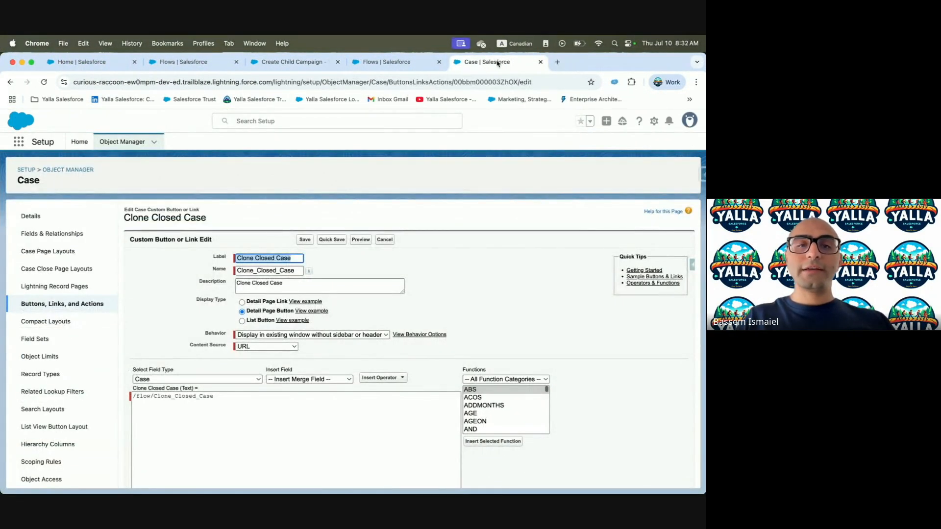
{"action": "left_click", "coordinate": [387, 63]}
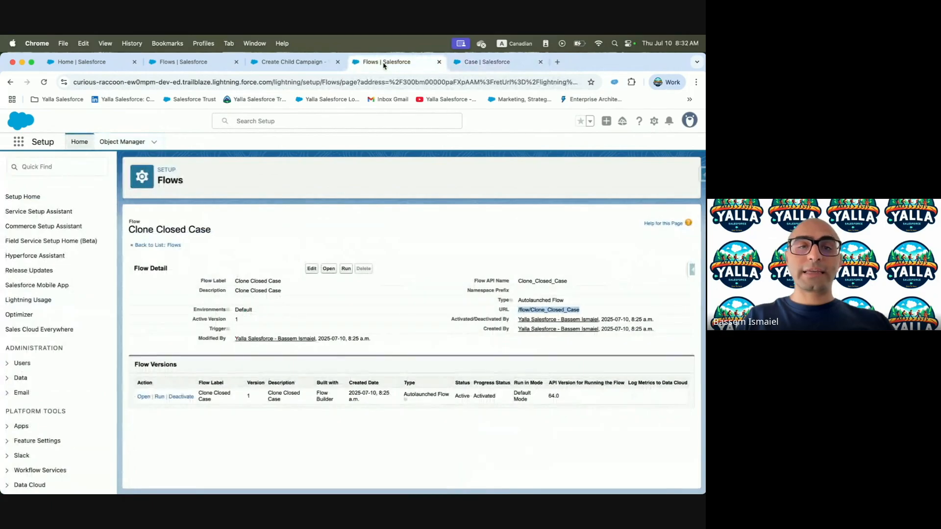
{"action": "left_click", "coordinate": [143, 396]}
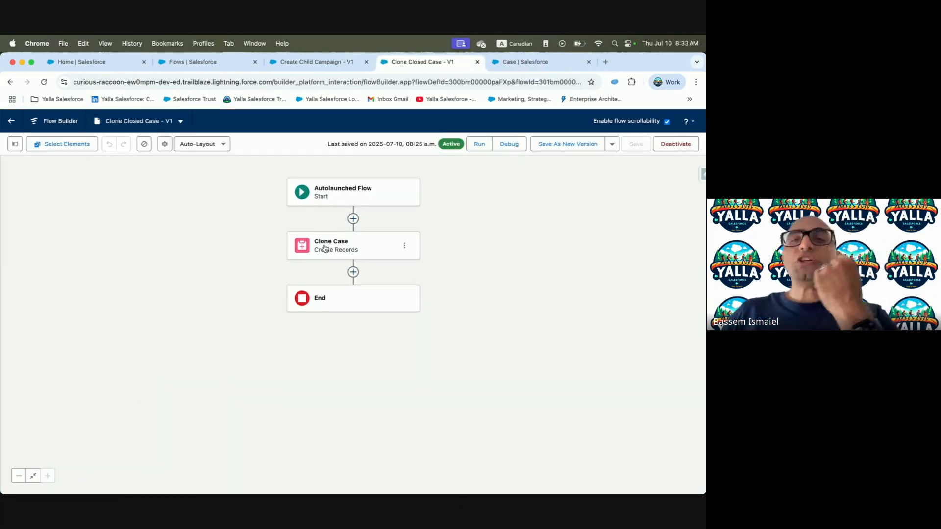
{"action": "left_click", "coordinate": [324, 246]}
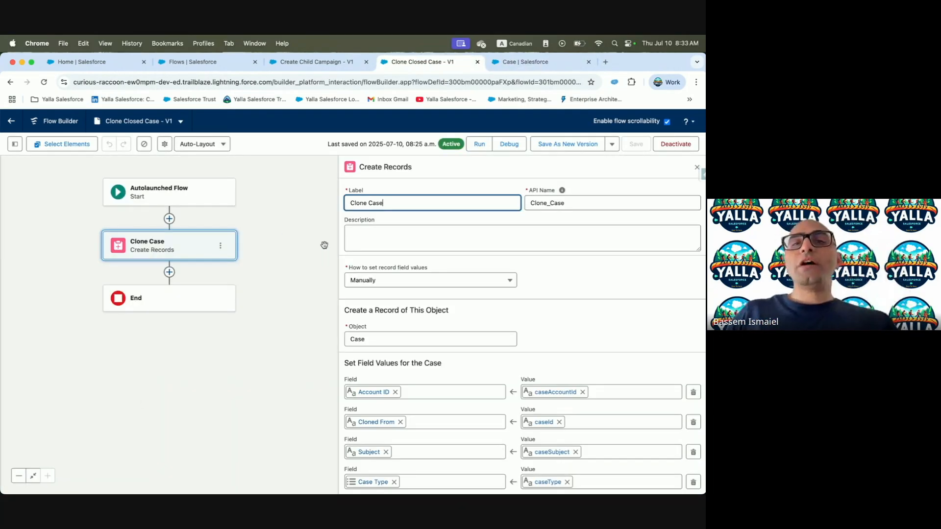
{"action": "left_click", "coordinate": [15, 144]}
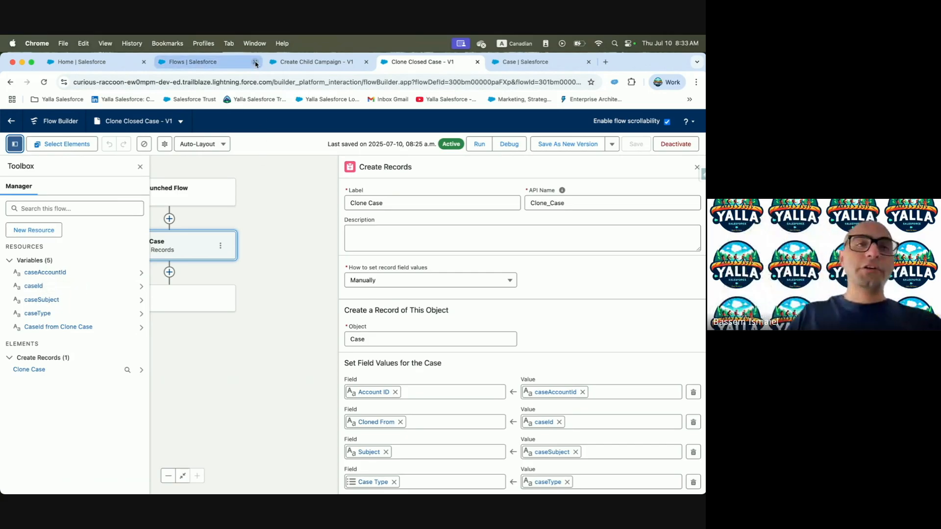
Return to the Clone Closed Case button editor with the cursor at the URL's end
{"action": "left_click", "coordinate": [303, 62]}
{"action": "left_click", "coordinate": [523, 68]}
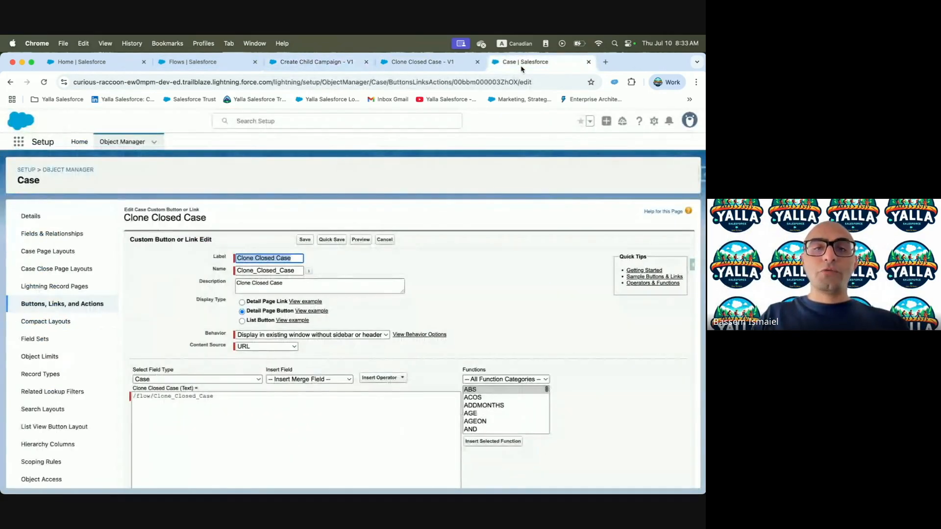
{"action": "left_click", "coordinate": [194, 414]}
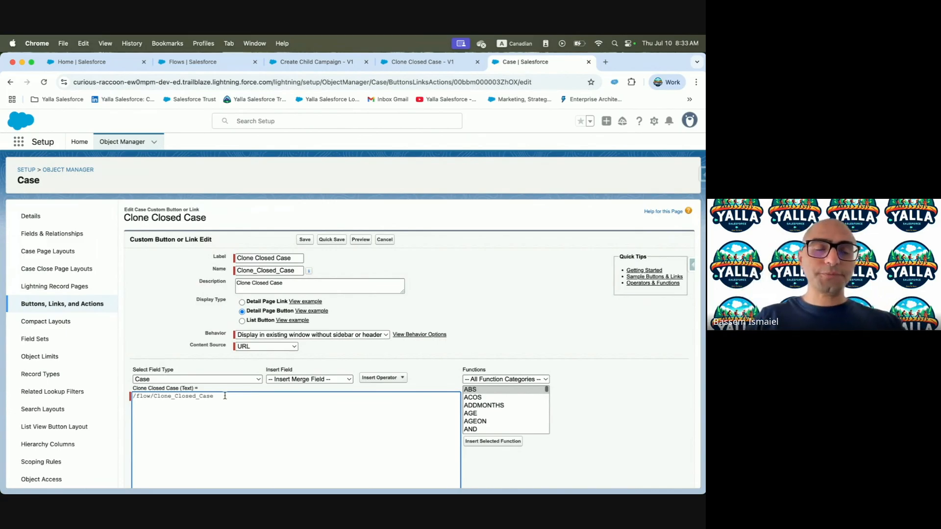
{"action": "key", "text": "ctrl+Left"}
{"action": "scroll", "coordinate": [158, 368], "scroll_direction": "down", "scroll_amount": 4}
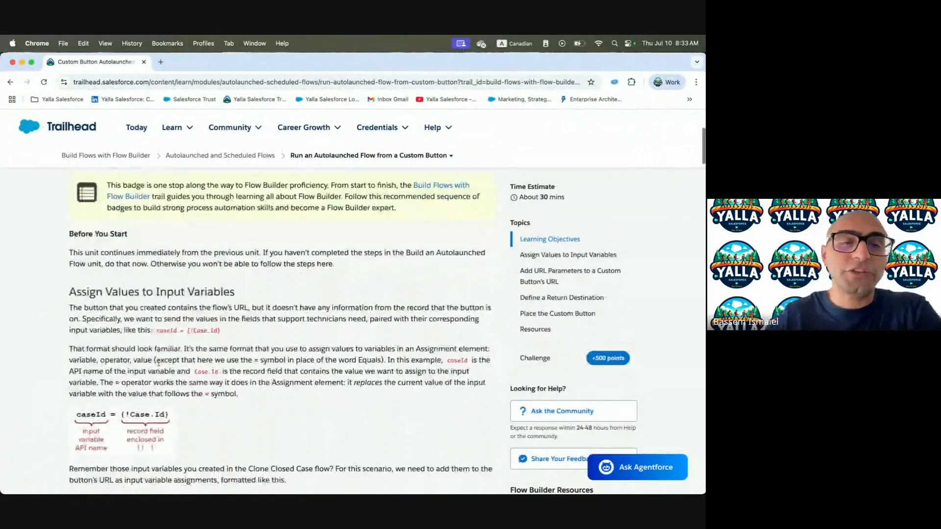
Study the lesson's example /flow/Clone_Closed_Case?caseId={!Case.Id}, highlighting caseId and {!Case.Id}
{"action": "scroll", "coordinate": [158, 362], "scroll_direction": "down", "scroll_amount": 1}
{"action": "left_click_drag", "start_coordinate": [177, 305], "coordinate": [158, 305]}
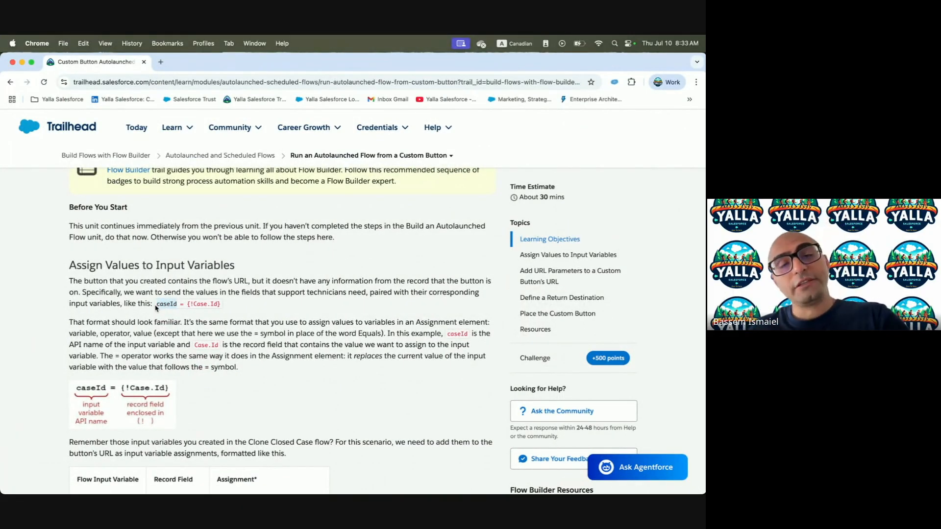
{"action": "left_click_drag", "start_coordinate": [187, 304], "coordinate": [224, 307]}
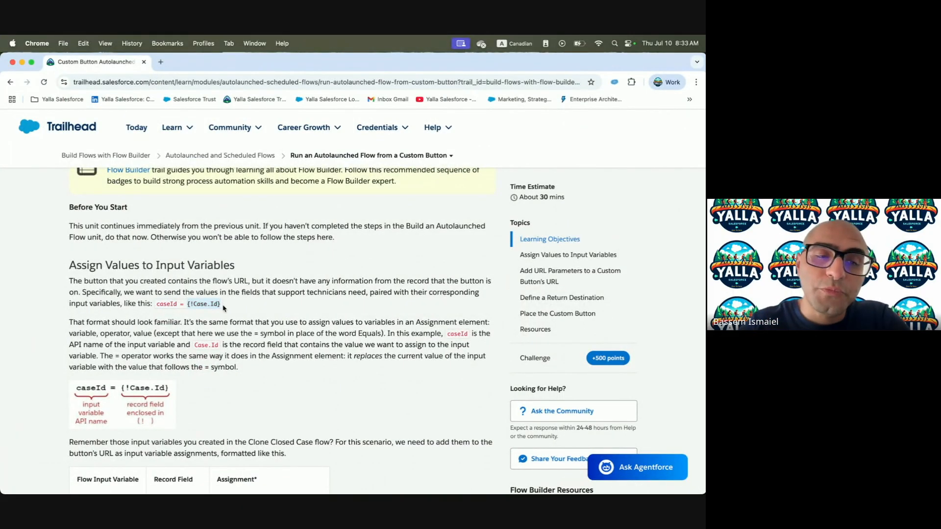
{"action": "left_click", "coordinate": [191, 316]}
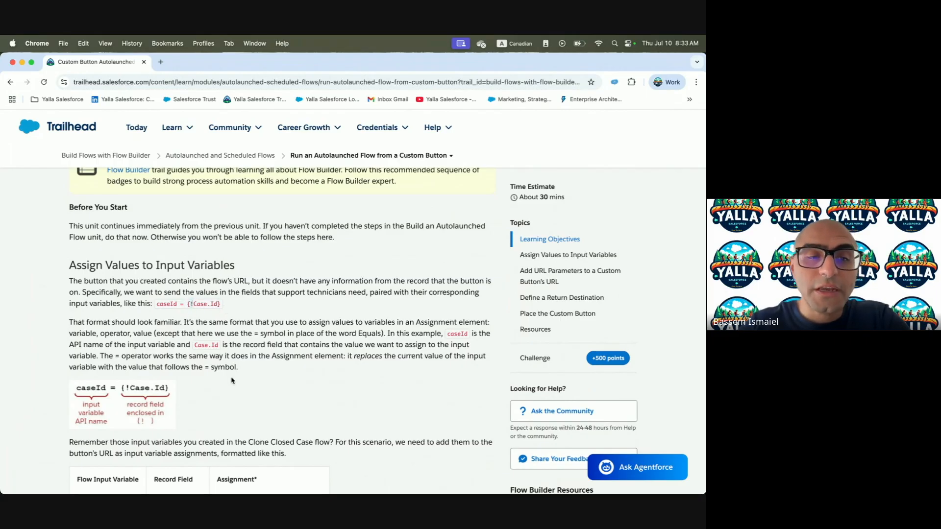
{"action": "scroll", "coordinate": [232, 380], "scroll_direction": "down", "scroll_amount": 5}
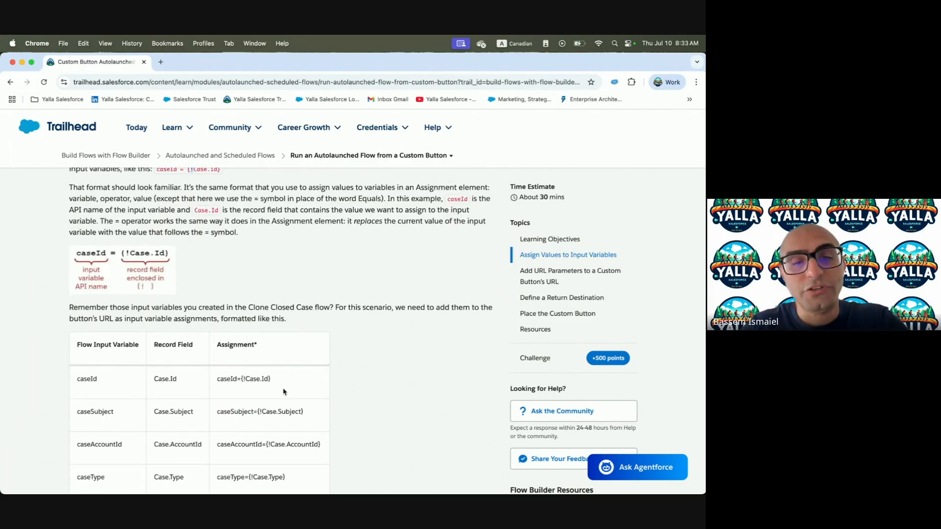
{"action": "scroll", "coordinate": [284, 392], "scroll_direction": "down", "scroll_amount": 8}
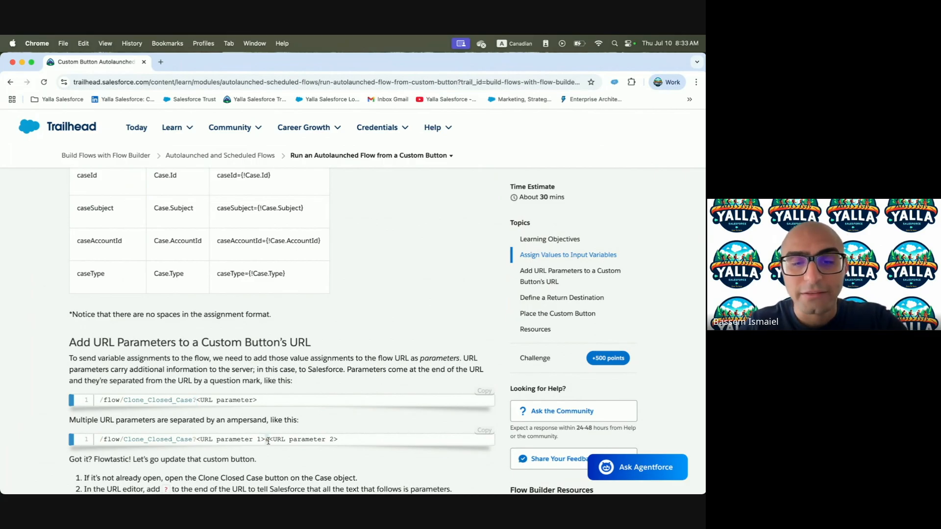
{"action": "scroll", "coordinate": [268, 441], "scroll_direction": "down", "scroll_amount": 3}
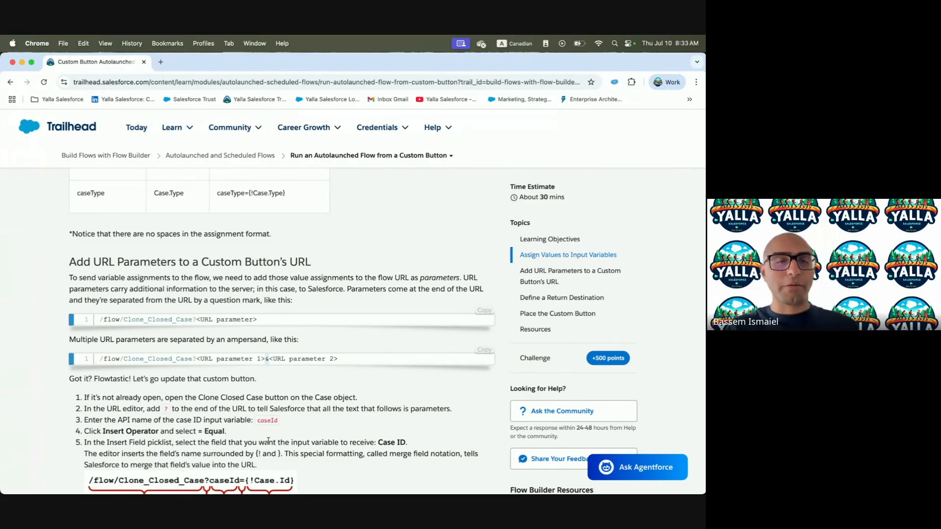
{"action": "key", "text": "ctrl+Right"}
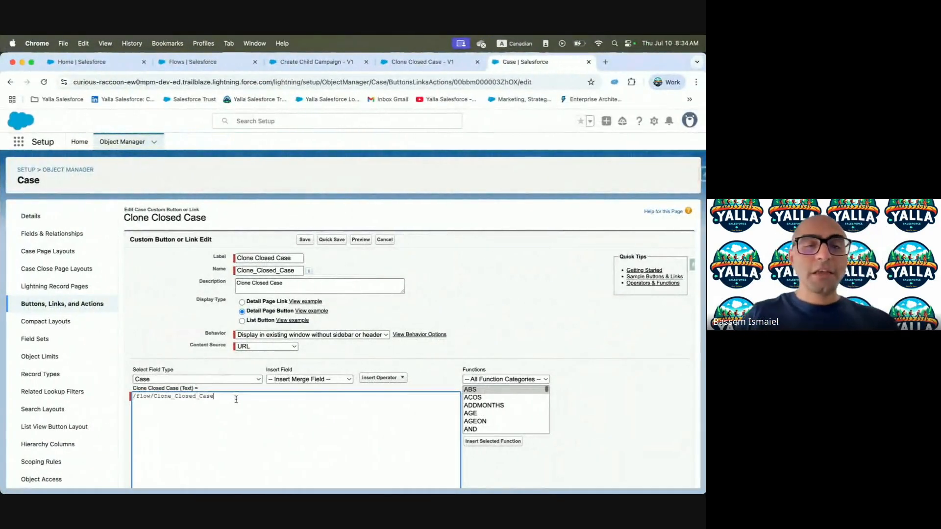
Copy the caseId variable's API name from the Clone Closed Case flow
{"action": "type", "text": "A"}
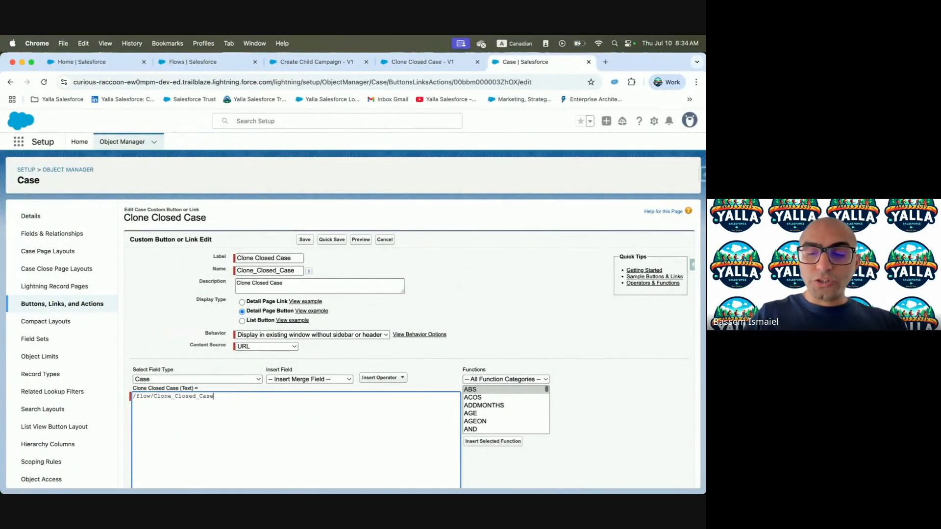
{"action": "left_click", "coordinate": [427, 62]}
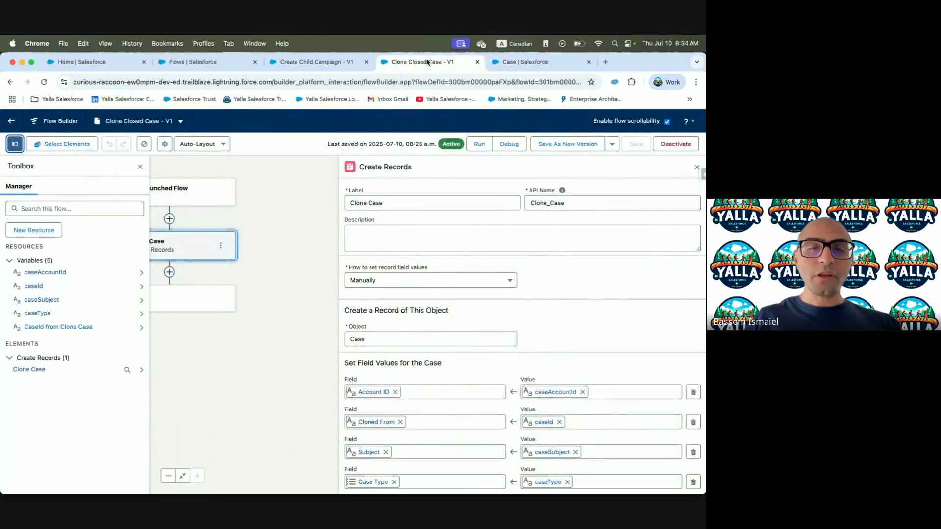
{"action": "left_click", "coordinate": [35, 285]}
{"action": "double_click", "coordinate": [175, 233]}
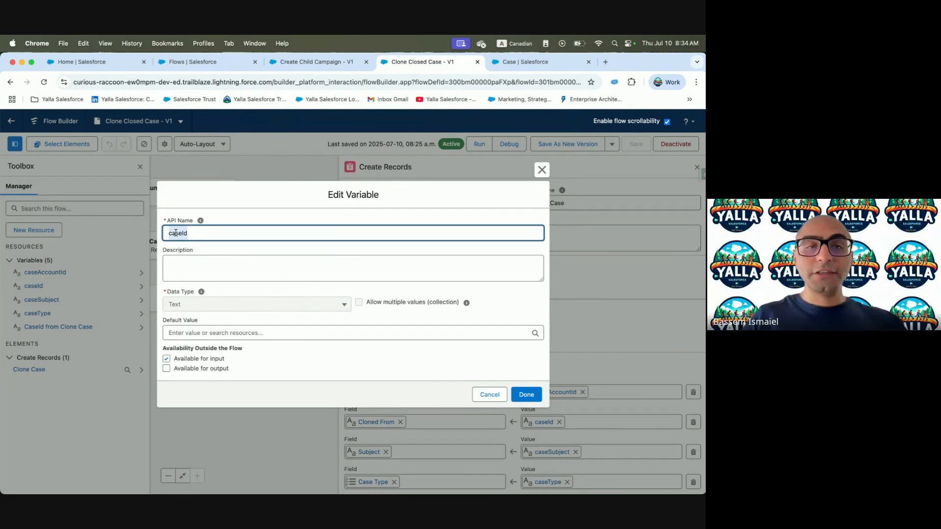
{"action": "key", "text": "super+c"}
Complete the button URL parameter as caseId={!Case.Id} using the Case ID merge field
{"action": "left_click", "coordinate": [525, 62]}
{"action": "key", "text": "super+v"}
{"action": "type", "text": "="}
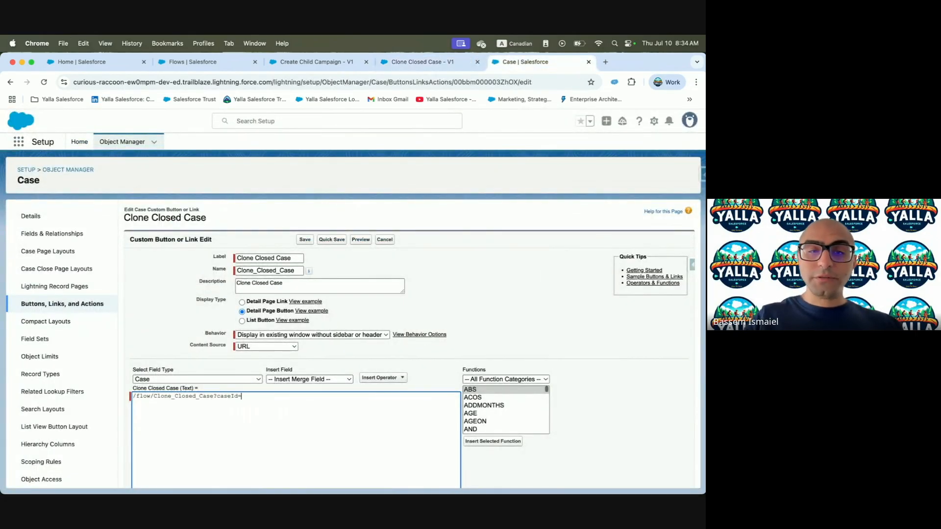
{"action": "left_click", "coordinate": [309, 379]}
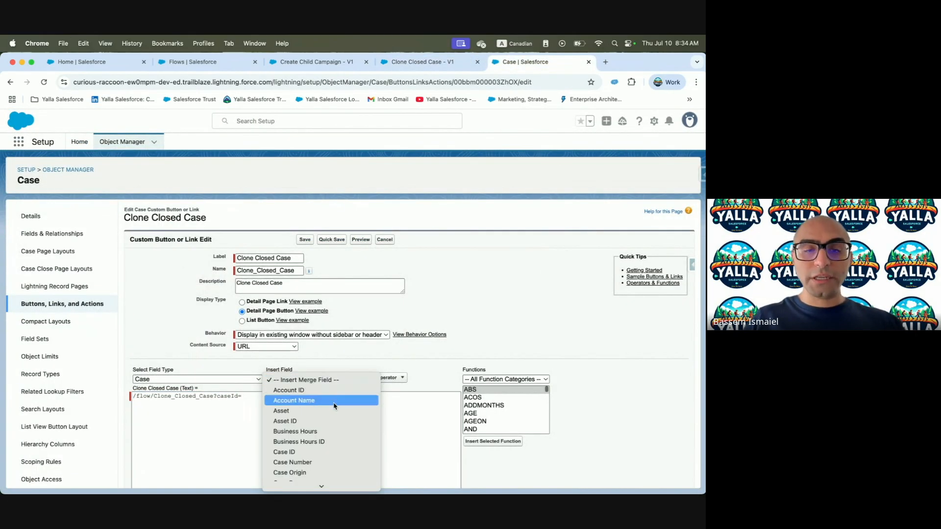
{"action": "left_click", "coordinate": [297, 391]}
{"action": "left_click", "coordinate": [299, 379]}
{"action": "left_click", "coordinate": [309, 451]}
{"action": "left_click_drag", "start_coordinate": [217, 399], "coordinate": [280, 398]}
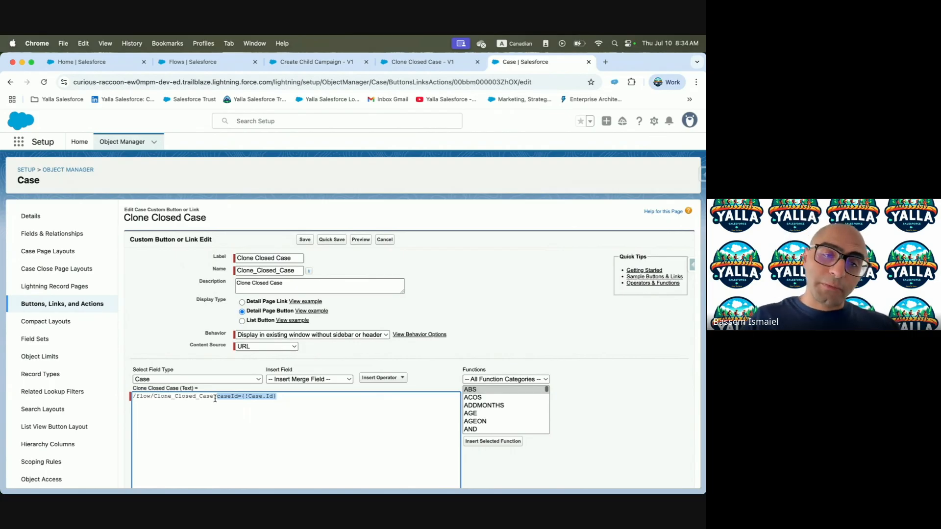
{"action": "left_click", "coordinate": [279, 396]}
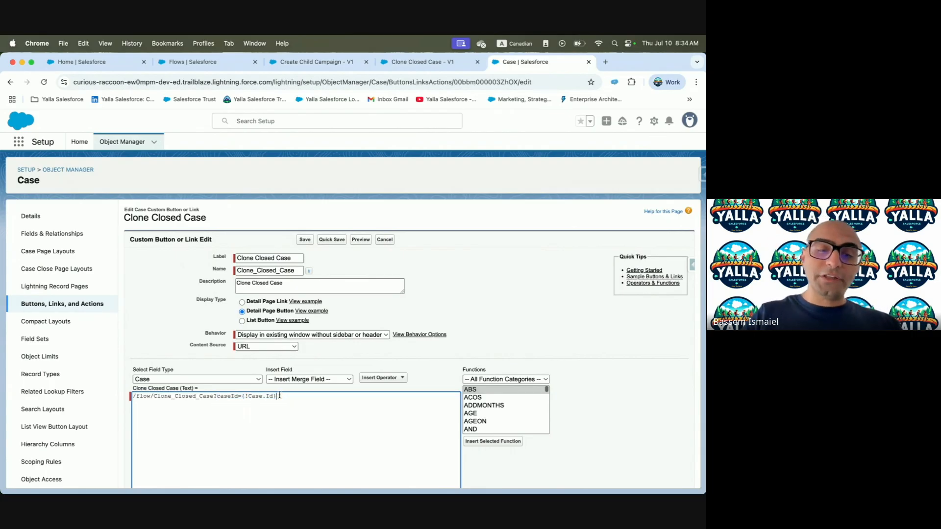
Copy caseSubject from the lesson and paste it after the case ID parameter in the URL
{"action": "key", "text": "ctrl+Left"}
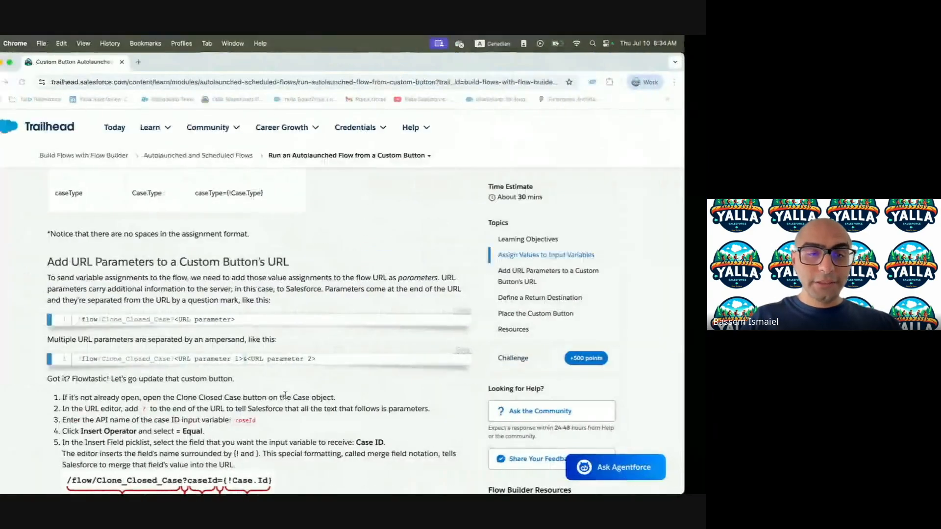
{"action": "scroll", "coordinate": [244, 408], "scroll_direction": "down", "scroll_amount": 2}
{"action": "scroll", "coordinate": [244, 408], "scroll_direction": "up", "scroll_amount": 4}
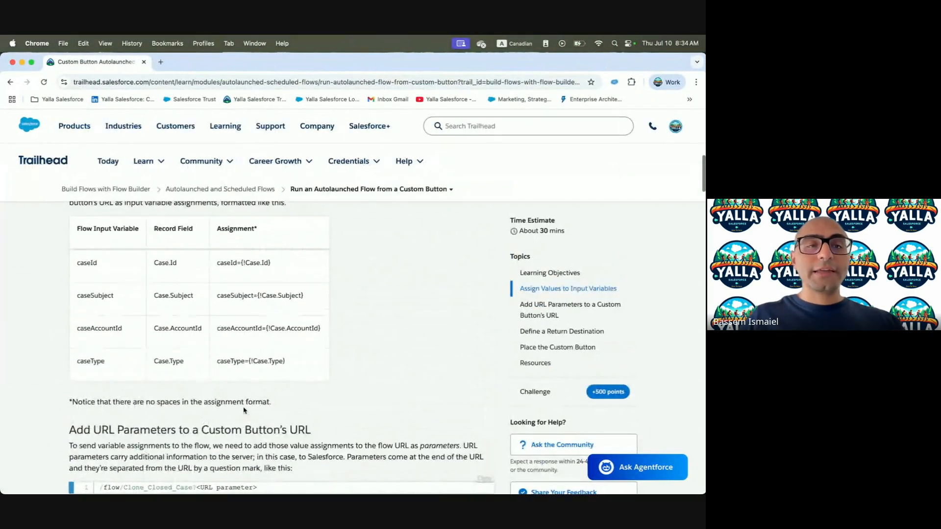
{"action": "double_click", "coordinate": [93, 296]}
{"action": "key", "text": "super+c"}
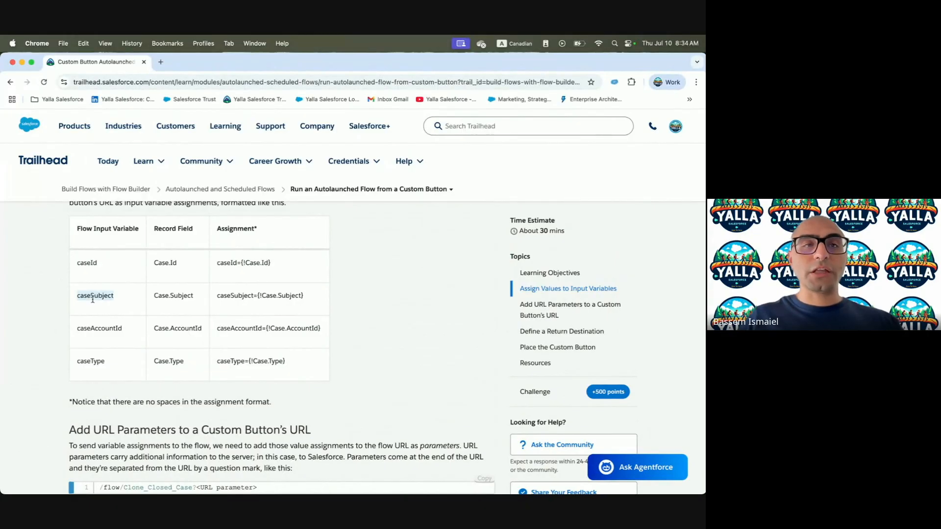
{"action": "key", "text": "ctrl+Right"}
{"action": "left_click", "coordinate": [304, 406]}
{"action": "key", "text": "super+v"}
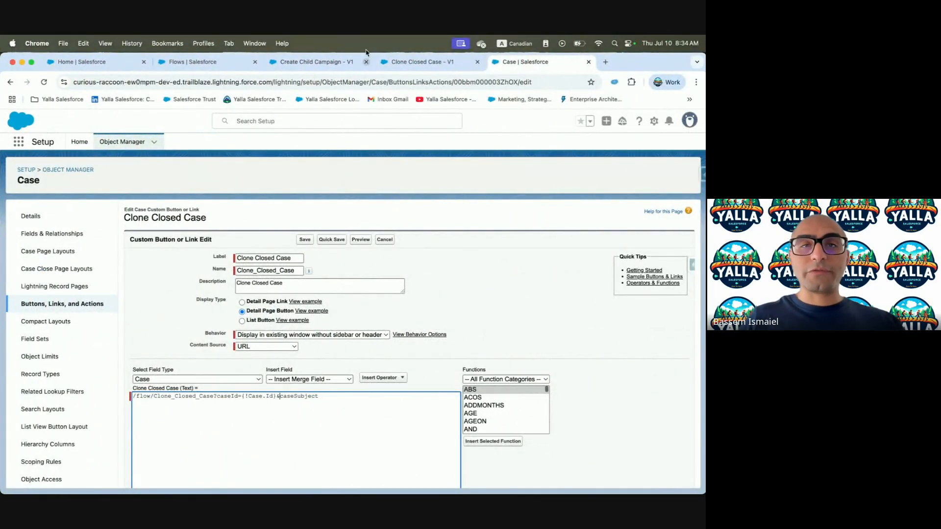
Insert the Case Subject merge field so the URL ends with &caseSubject={!Case.Subject}
{"action": "left_click", "coordinate": [417, 62]}
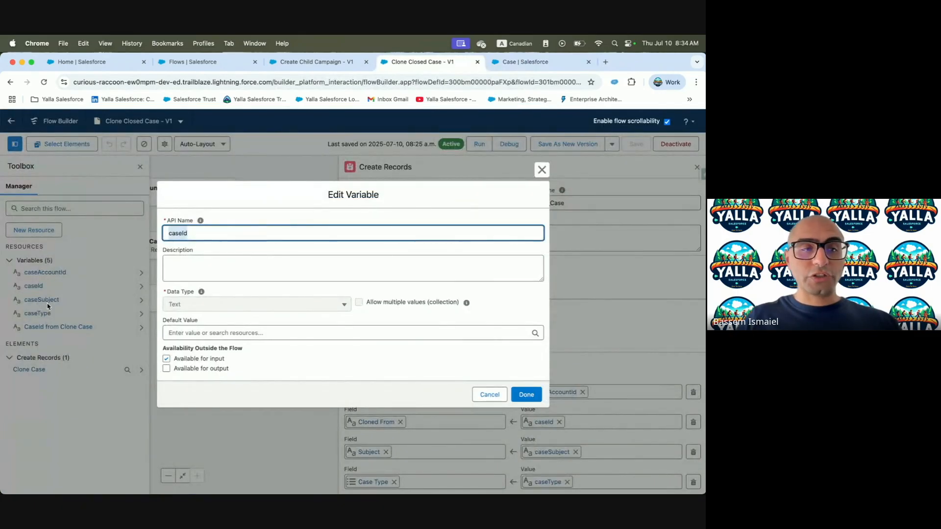
{"action": "left_click", "coordinate": [507, 62]}
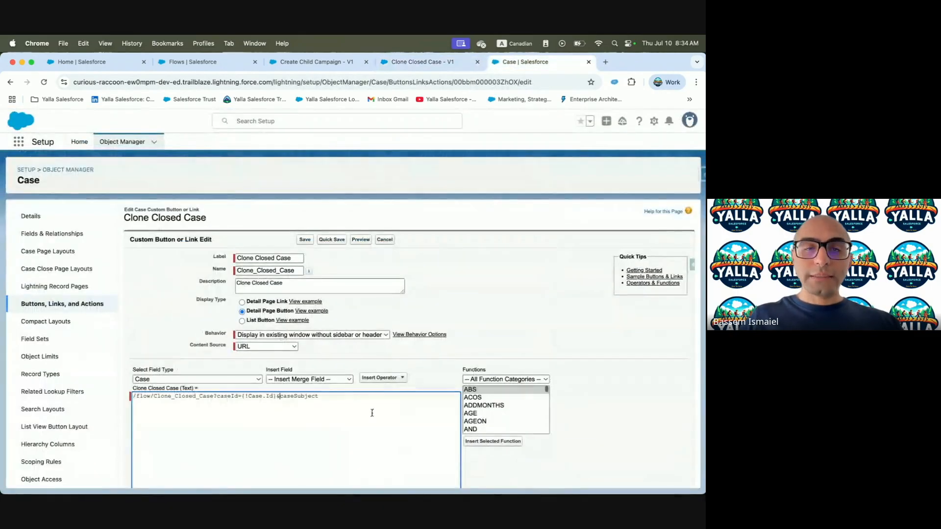
{"action": "left_click", "coordinate": [309, 380]}
{"action": "scroll", "coordinate": [312, 426], "scroll_direction": "down", "scroll_amount": 3}
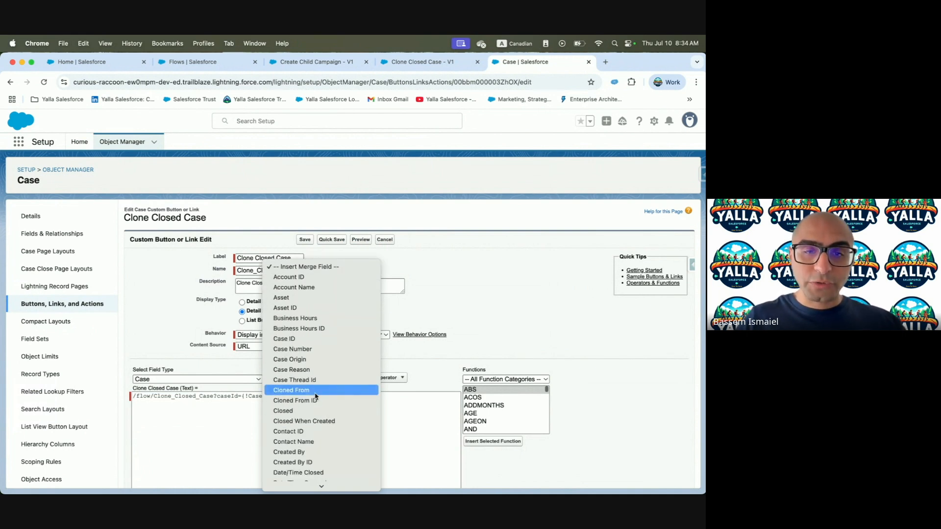
{"action": "key", "text": "s"}
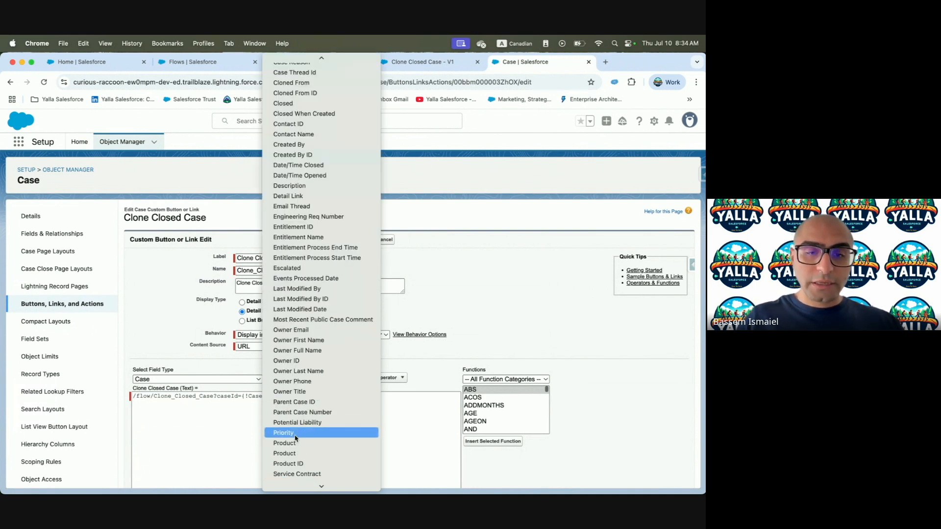
{"action": "scroll", "coordinate": [295, 436], "scroll_direction": "down", "scroll_amount": 5}
{"action": "scroll", "coordinate": [295, 438], "scroll_direction": "down", "scroll_amount": 1}
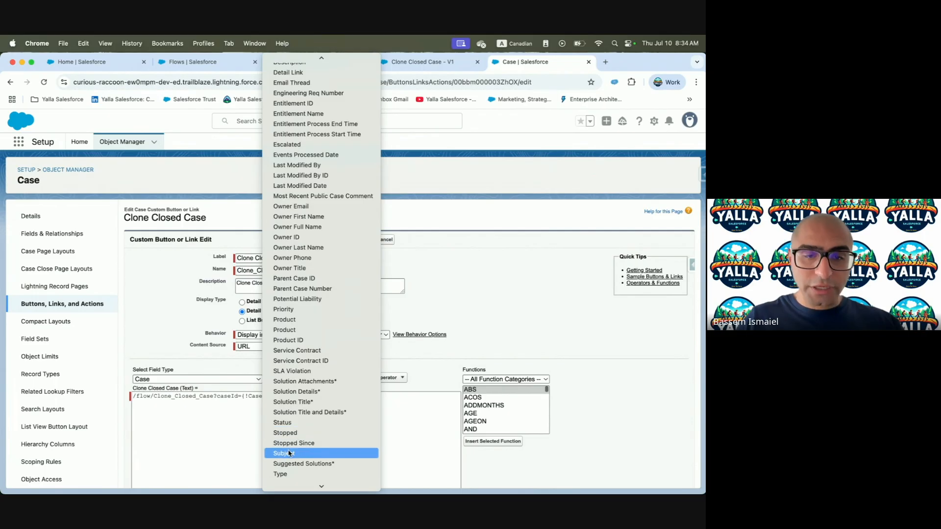
{"action": "left_click", "coordinate": [288, 451]}
Run Check Syntax on the button URL to confirm no merge-field errors
{"action": "left_click_drag", "start_coordinate": [269, 394], "coordinate": [392, 395]}
{"action": "scroll", "coordinate": [392, 395], "scroll_direction": "down", "scroll_amount": 4}
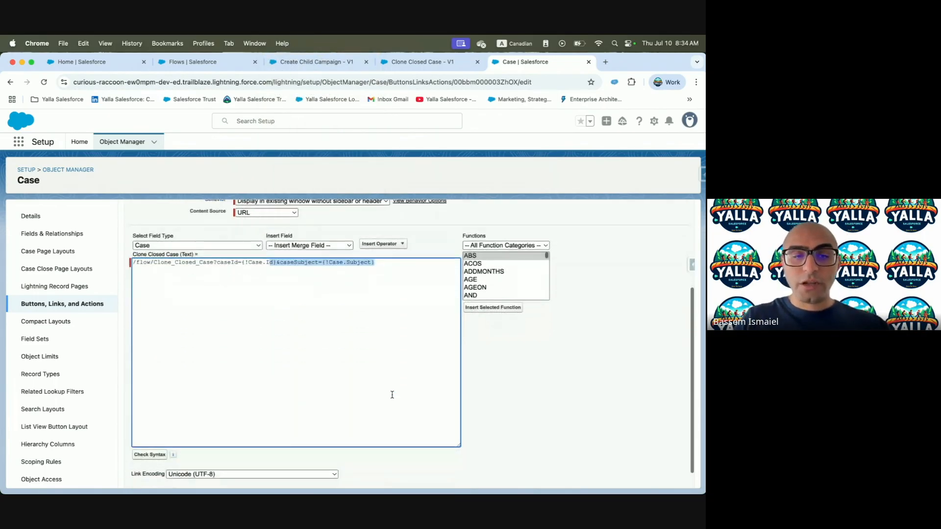
{"action": "left_click", "coordinate": [158, 434]}
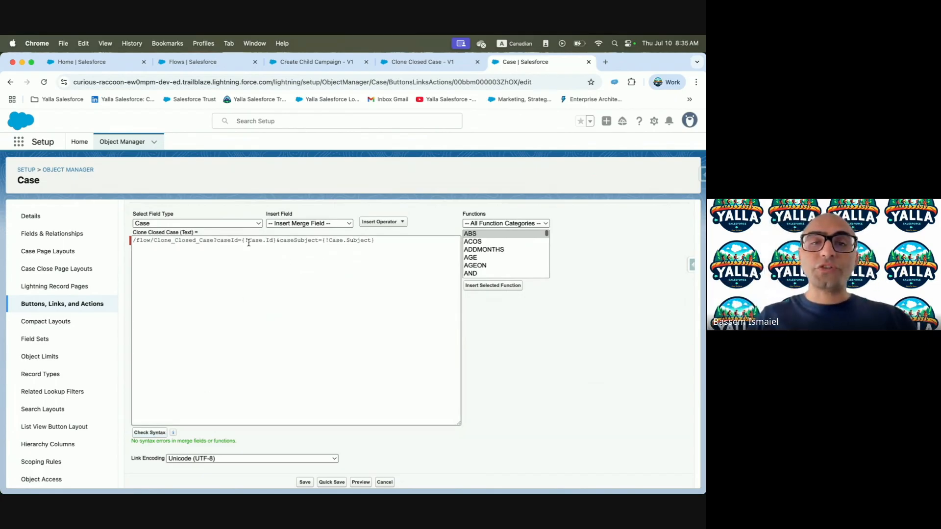
{"action": "key", "text": "ctrl+Left"}
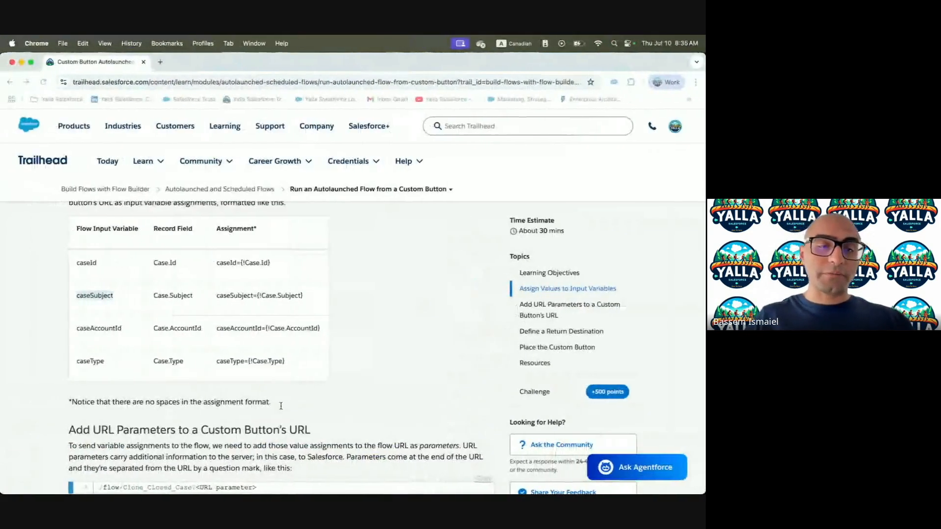
Replace the button URL with the lesson's full version adding caseAccountId, caseType and retURL=/{!Case.Id}
{"action": "scroll", "coordinate": [281, 406], "scroll_direction": "down", "scroll_amount": 15}
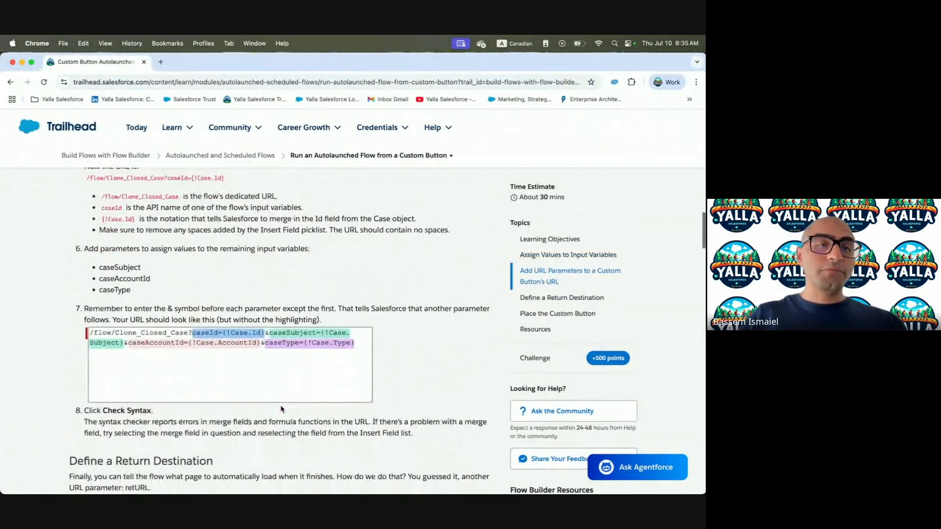
{"action": "scroll", "coordinate": [145, 336], "scroll_direction": "down", "scroll_amount": 2}
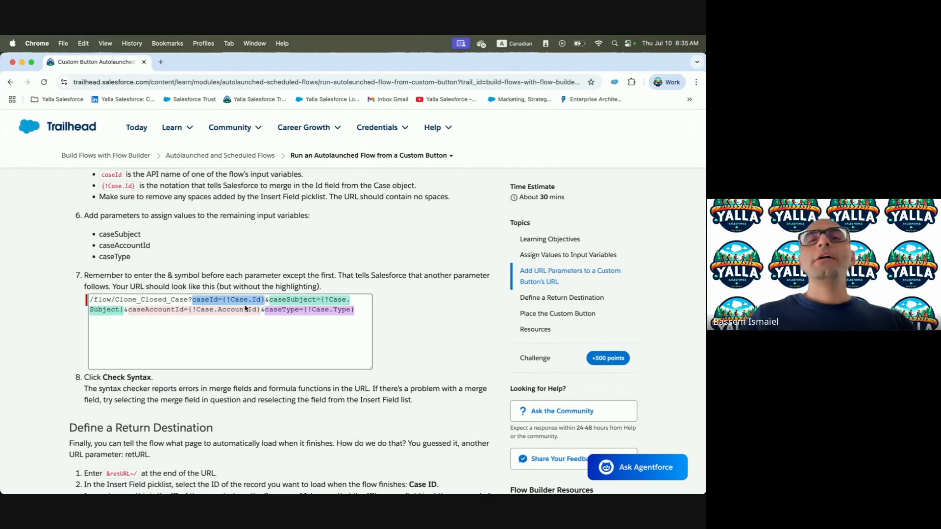
{"action": "scroll", "coordinate": [246, 308], "scroll_direction": "down", "scroll_amount": 5}
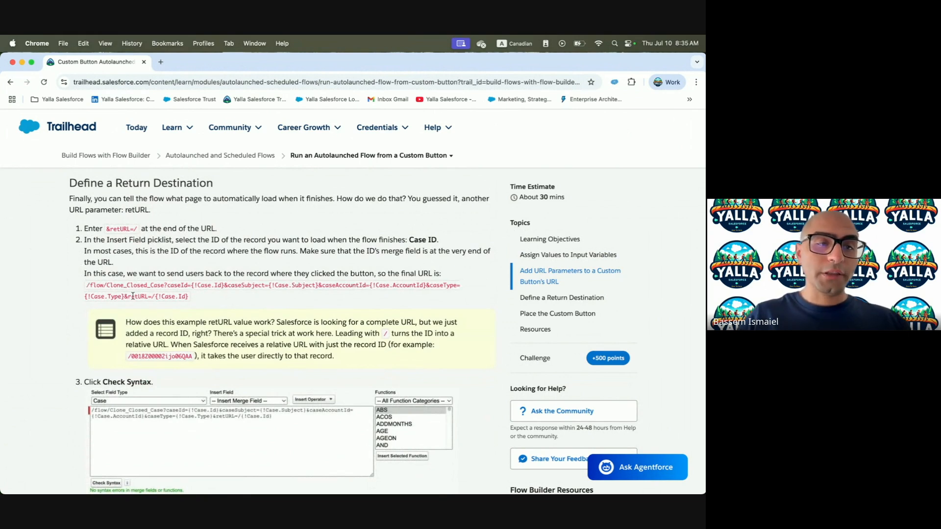
{"action": "left_click_drag", "start_coordinate": [187, 295], "coordinate": [86, 290]}
{"action": "key", "text": "ctrl+Right"}
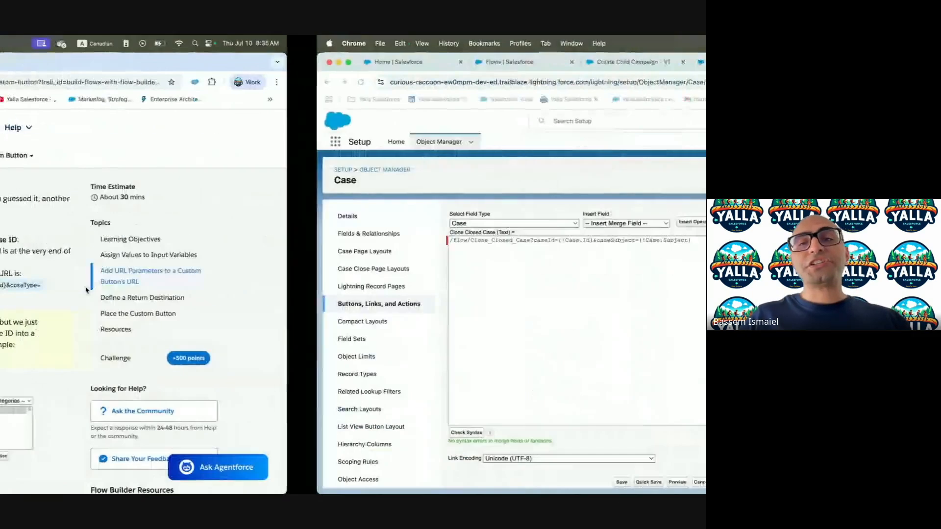
{"action": "left_click", "coordinate": [241, 254]}
{"action": "key", "text": "super+a"}
{"action": "key", "text": "super+v"}
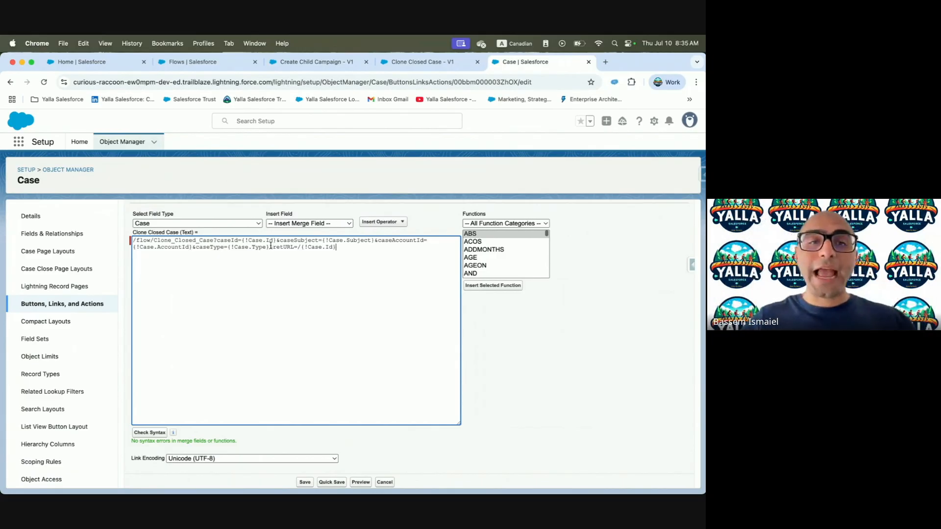
Confirm the retURL version passes Check Syntax and quick-save the button
{"action": "left_click_drag", "start_coordinate": [275, 247], "coordinate": [351, 246]}
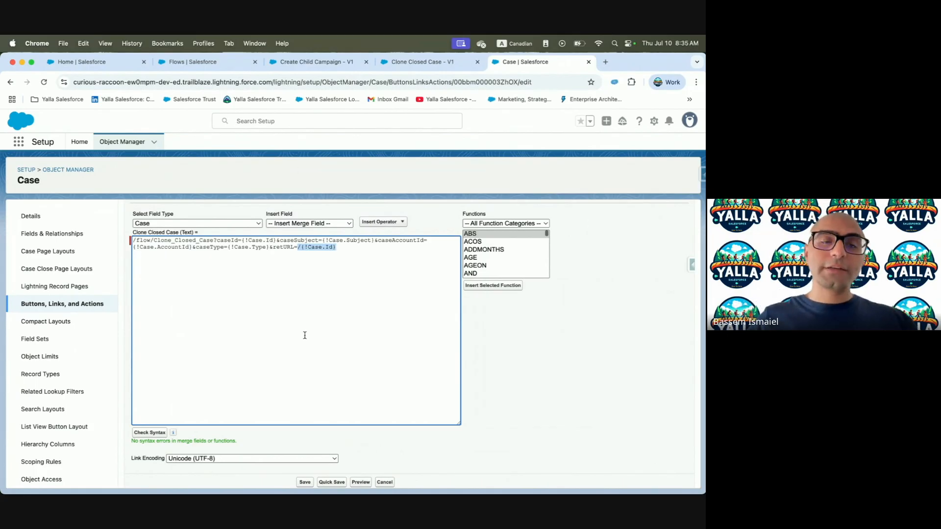
{"action": "left_click", "coordinate": [156, 433]}
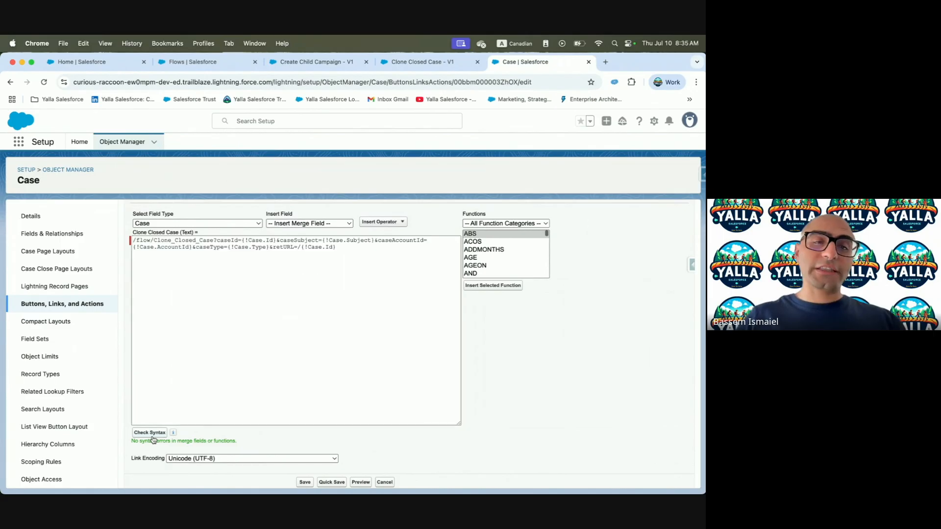
{"action": "scroll", "coordinate": [225, 453], "scroll_direction": "down", "scroll_amount": 1}
{"action": "left_click", "coordinate": [332, 476]}
{"action": "key", "text": "ctrl+Left"}
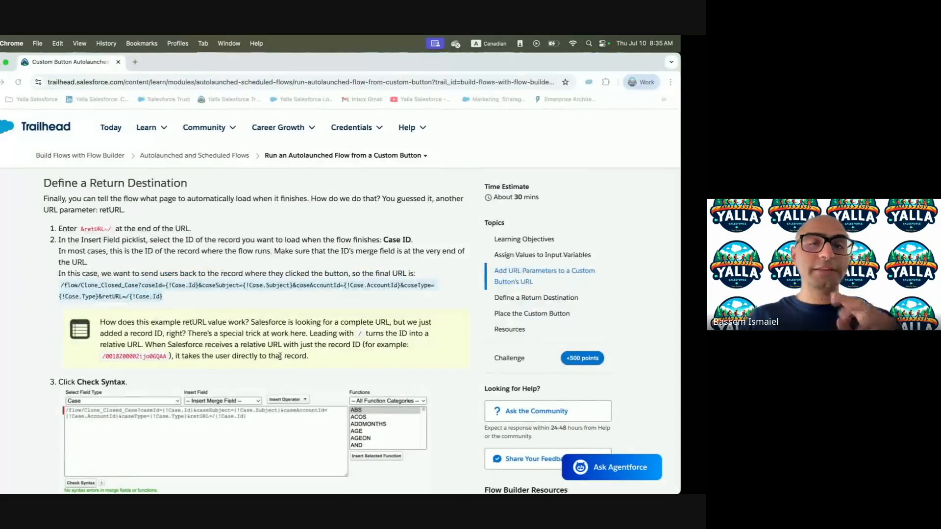
{"action": "scroll", "coordinate": [271, 343], "scroll_direction": "down", "scroll_amount": 3}
{"action": "scroll", "coordinate": [271, 343], "scroll_direction": "up", "scroll_amount": 10}
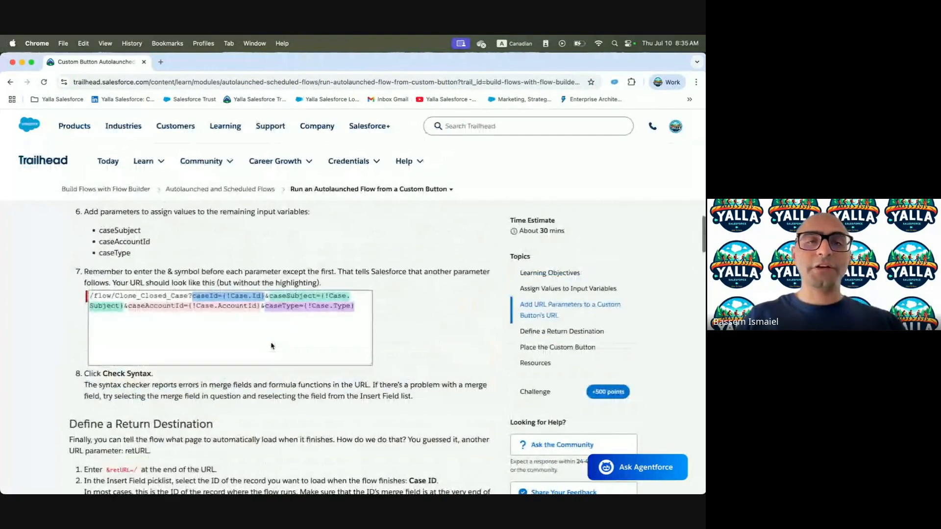
{"action": "scroll", "coordinate": [271, 343], "scroll_direction": "up", "scroll_amount": 3}
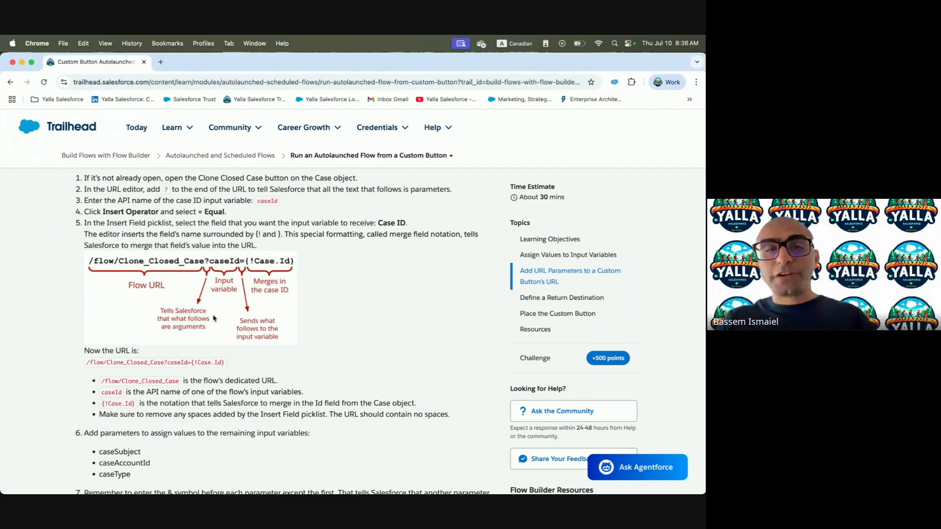
{"action": "scroll", "coordinate": [214, 318], "scroll_direction": "down", "scroll_amount": 8}
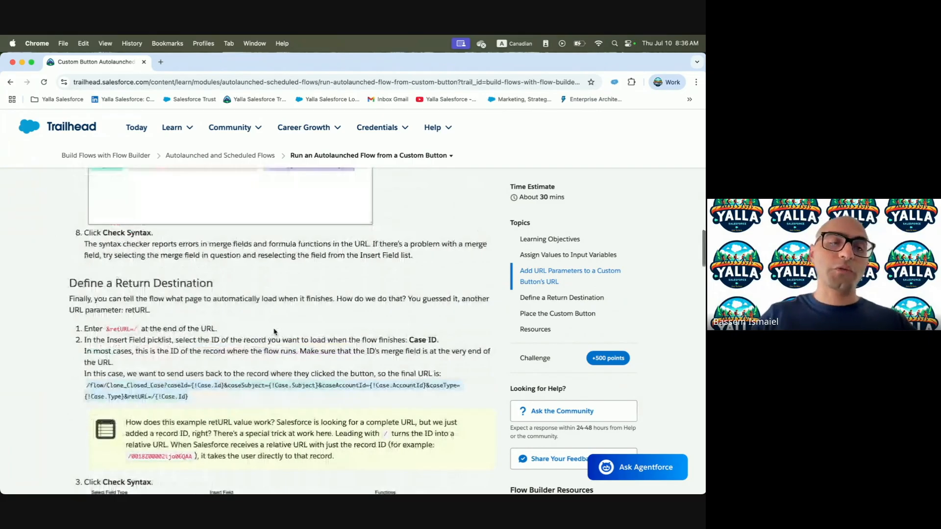
{"action": "scroll", "coordinate": [274, 331], "scroll_direction": "down", "scroll_amount": 8}
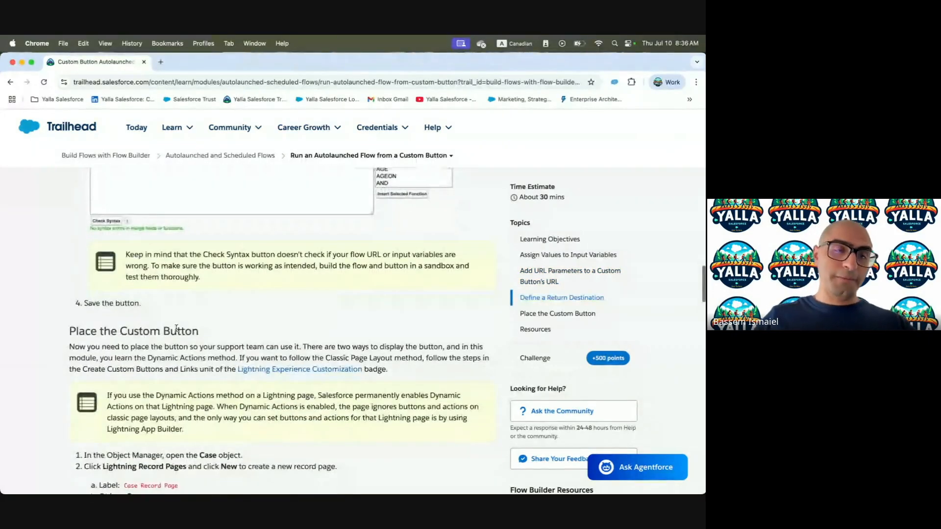
{"action": "key", "text": "ctrl+Right"}
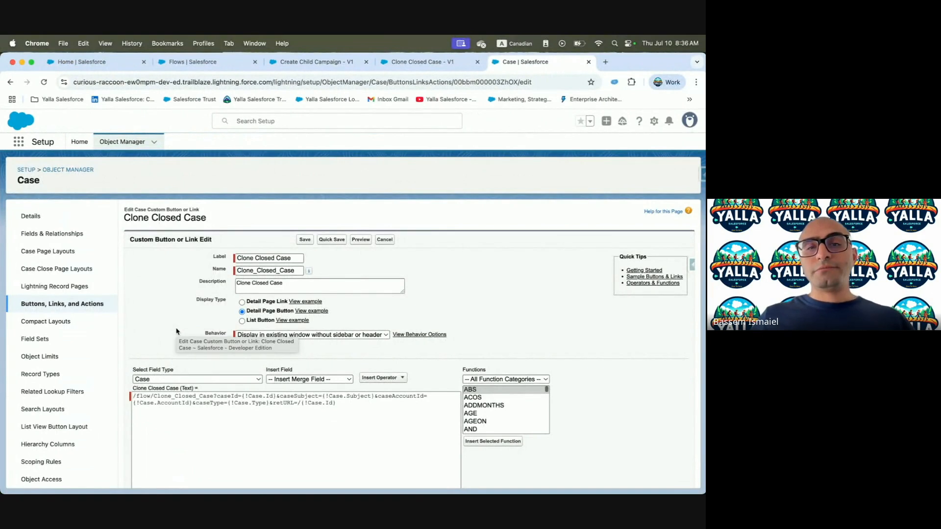
Save the Clone Closed Case button and start a new page from Case's Lightning Record Pages
{"action": "left_click", "coordinate": [305, 240]}
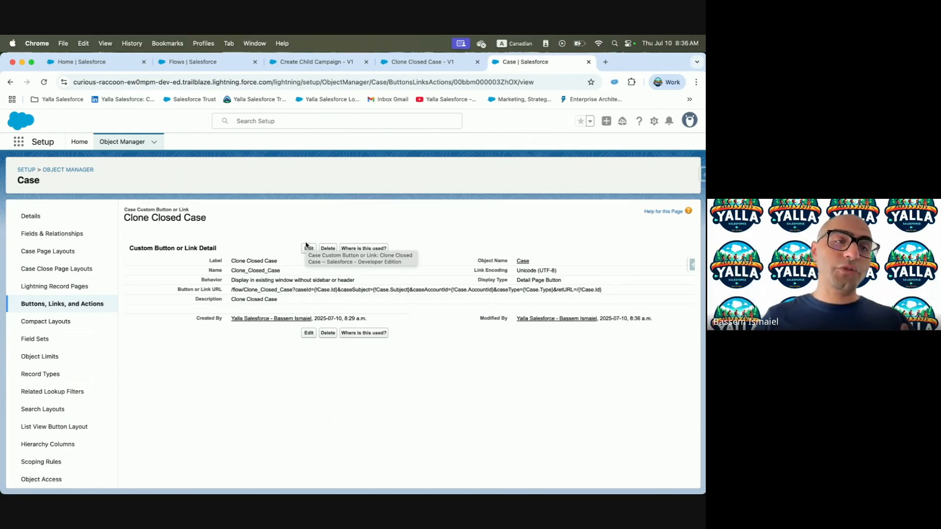
{"action": "left_click", "coordinate": [79, 286]}
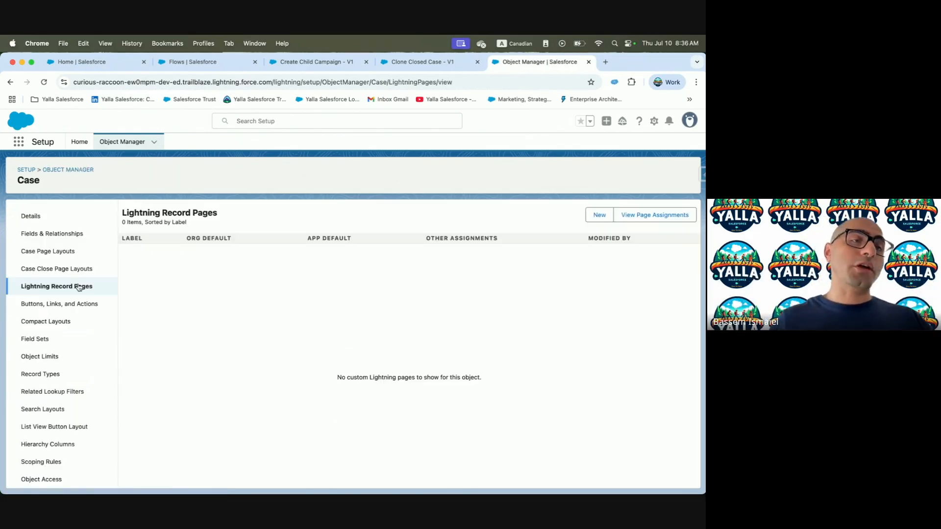
{"action": "key", "text": "ctrl+Left"}
{"action": "scroll", "coordinate": [155, 414], "scroll_direction": "down", "scroll_amount": 3}
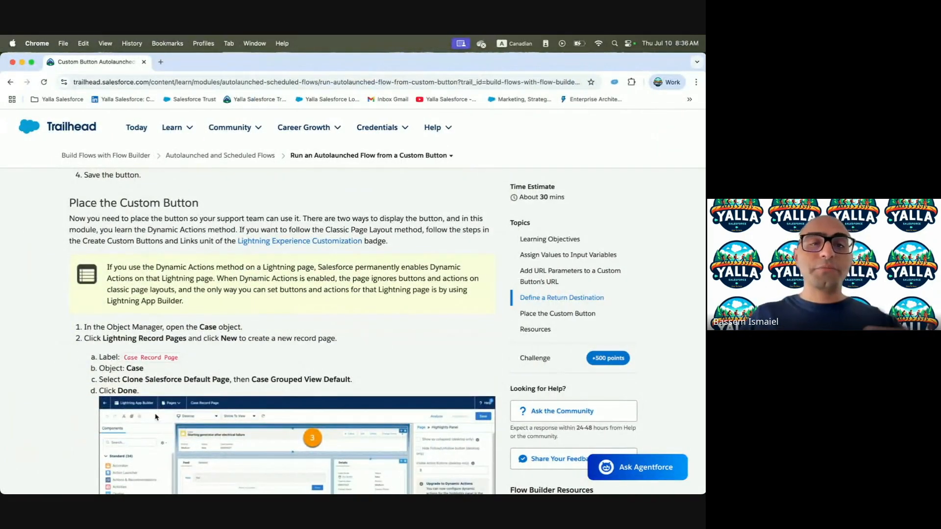
{"action": "key", "text": "ctrl+Right"}
{"action": "left_click", "coordinate": [599, 215]}
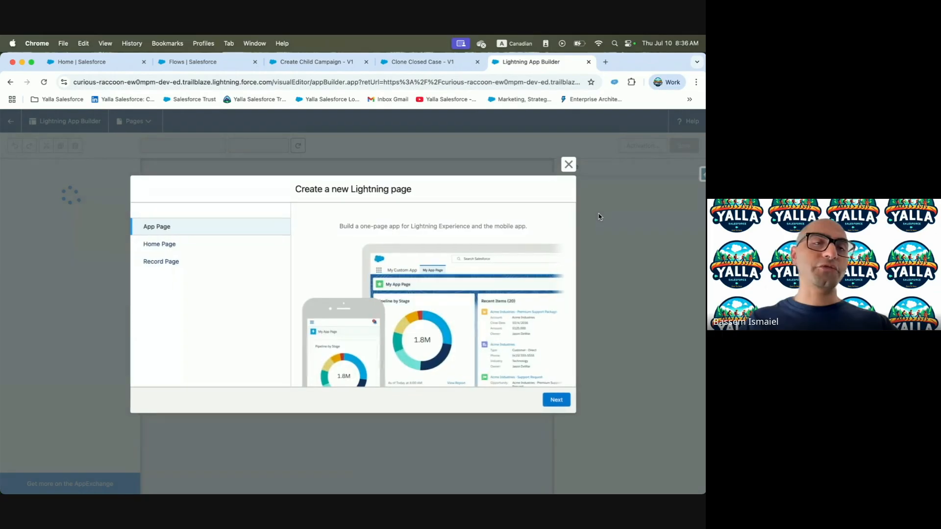
Set up a Record Page labelled 'Case Record Page' for the Case object
{"action": "left_click", "coordinate": [174, 263]}
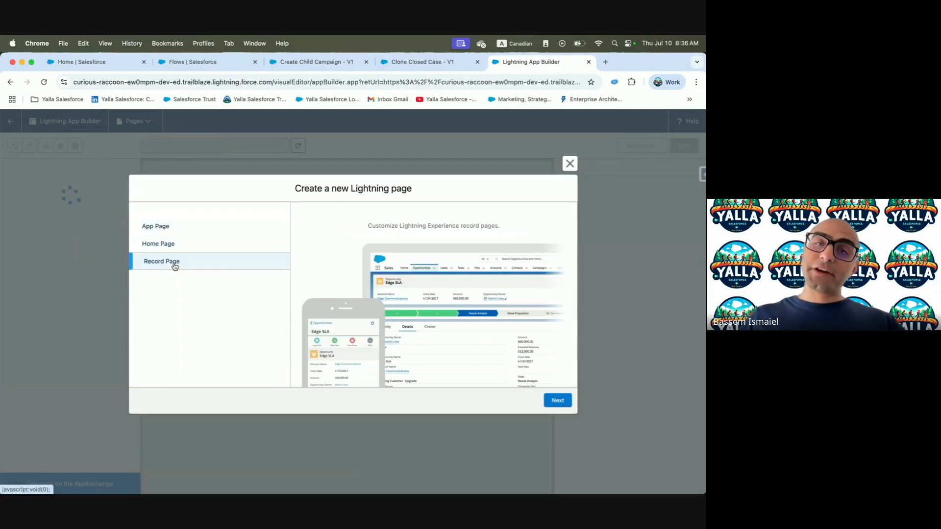
{"action": "left_click", "coordinate": [558, 400]}
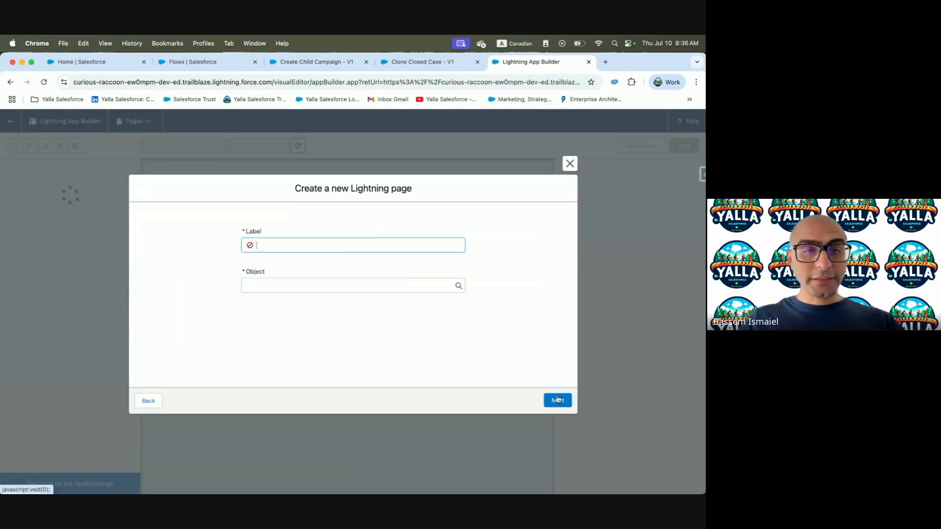
{"action": "key", "text": "ctrl+Left"}
{"action": "left_click_drag", "start_coordinate": [126, 357], "coordinate": [185, 361]}
{"action": "key", "text": "super+c"}
{"action": "key", "text": "ctrl+Right"}
{"action": "left_click", "coordinate": [305, 244]}
{"action": "key", "text": "super+v"}
{"action": "left_click", "coordinate": [305, 284]}
{"action": "type", "text": "C"}
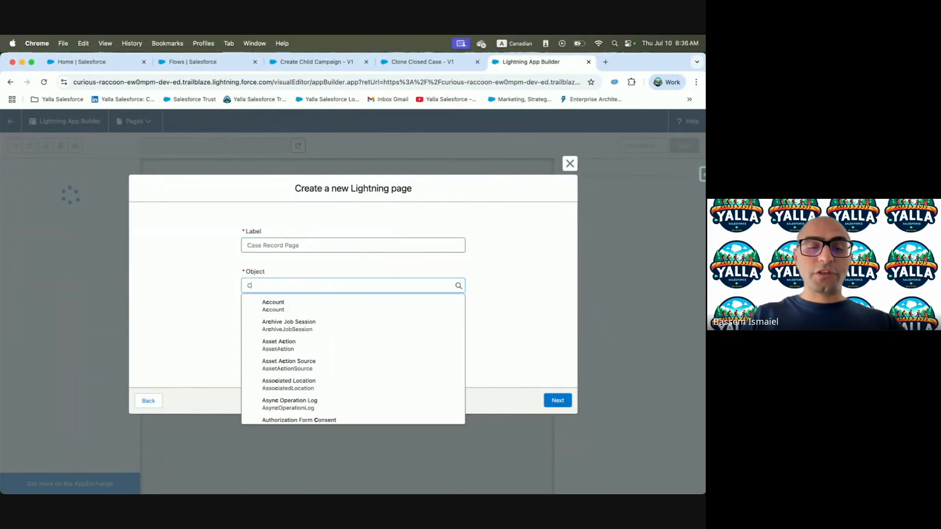
{"action": "type", "text": "ase"}
{"action": "left_click", "coordinate": [294, 304]}
{"action": "left_click", "coordinate": [558, 401]}
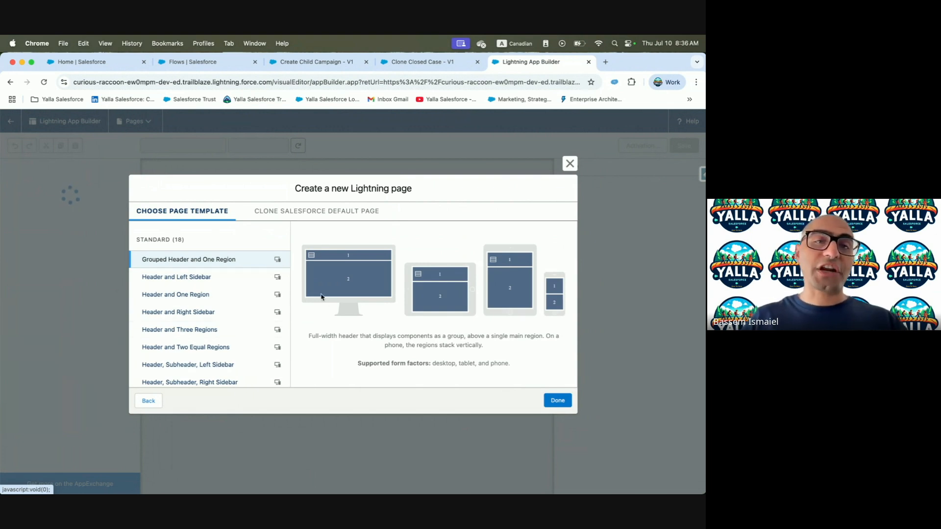
Clone the Case Grouped View Default page as the new page's starting layout
{"action": "left_click", "coordinate": [343, 221]}
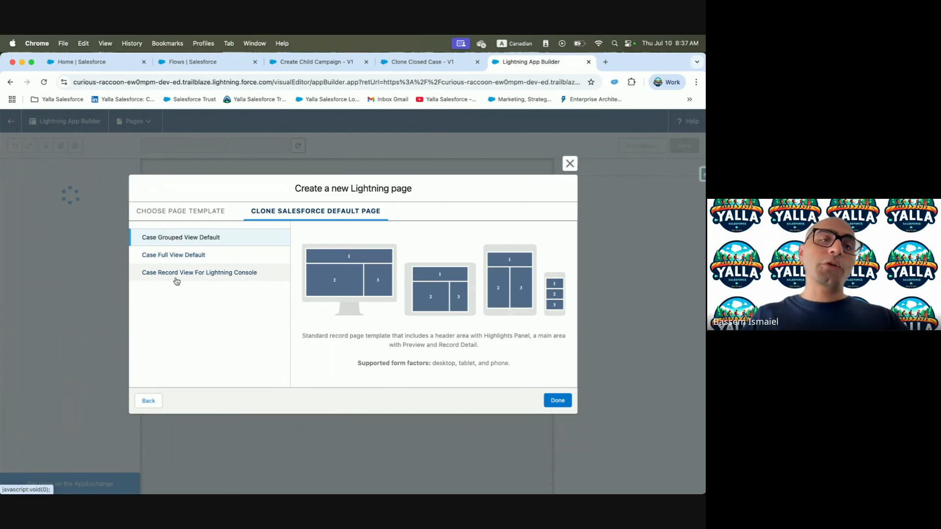
{"action": "key", "text": "ctrl+Left"}
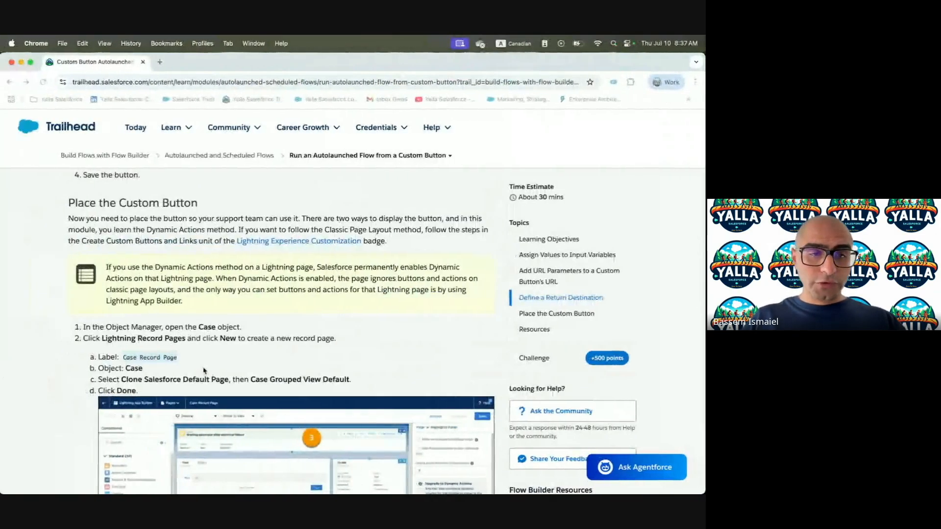
{"action": "scroll", "coordinate": [204, 370], "scroll_direction": "down", "scroll_amount": 2}
{"action": "key", "text": "ctrl+Right"}
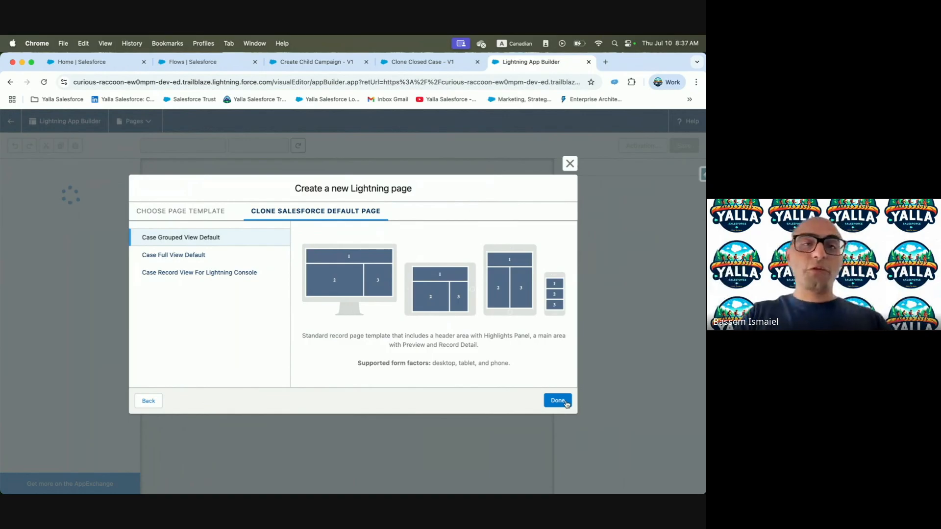
{"action": "left_click", "coordinate": [245, 256]}
{"action": "left_click", "coordinate": [216, 273]}
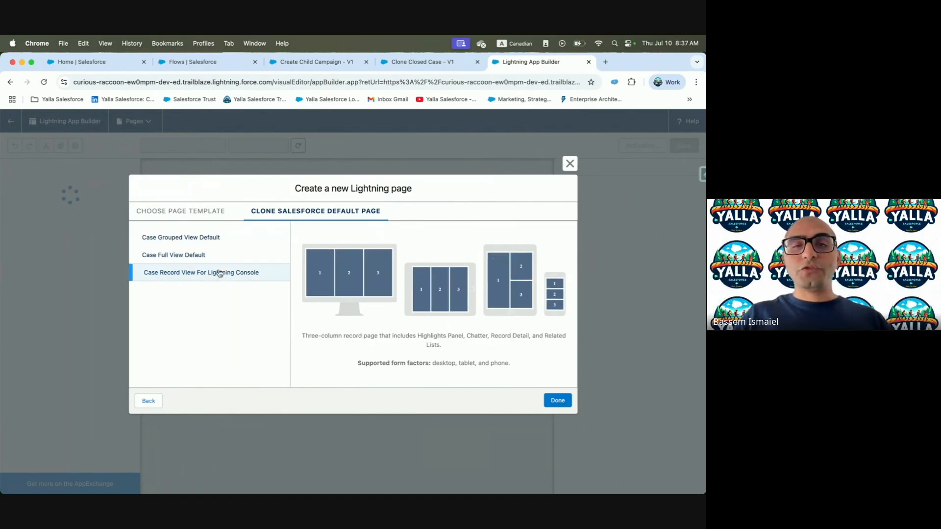
{"action": "left_click", "coordinate": [221, 238]}
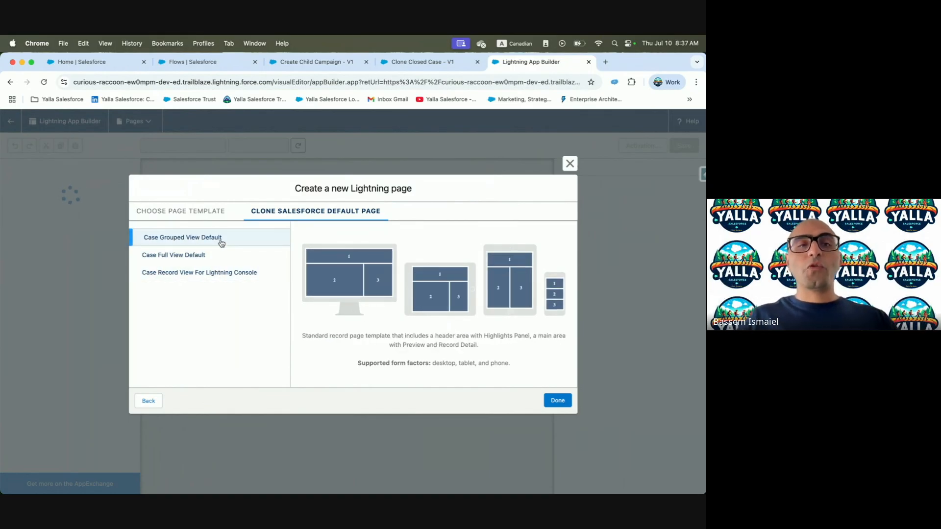
{"action": "left_click", "coordinate": [561, 403]}
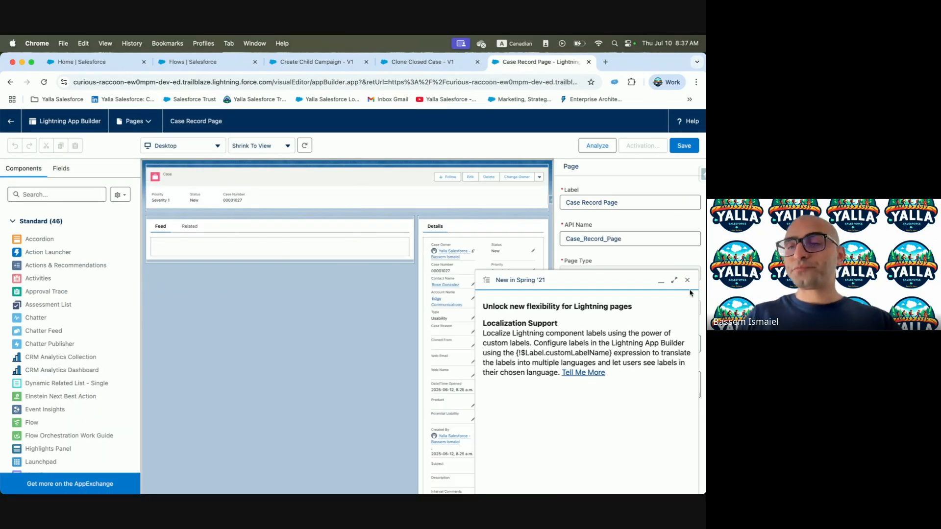
Dismiss the Spring '21 popup and start the Highlights Panel's Upgrade to Dynamic Actions
{"action": "left_click", "coordinate": [687, 280]}
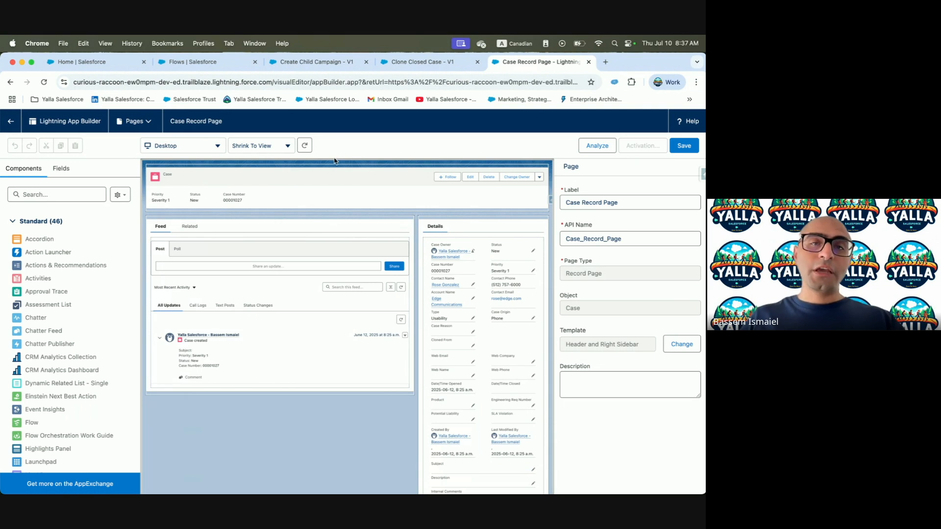
{"action": "left_click", "coordinate": [323, 175]}
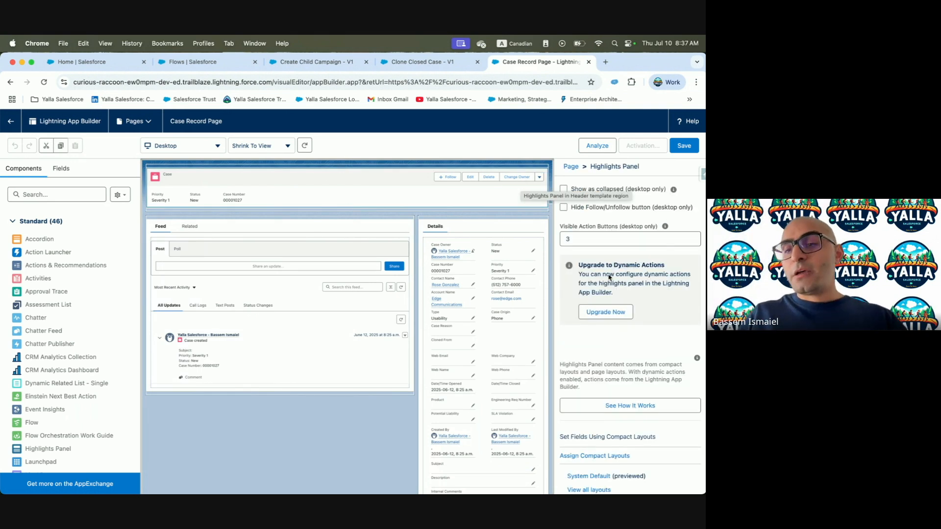
{"action": "scroll", "coordinate": [571, 349], "scroll_direction": "down", "scroll_amount": 3}
{"action": "scroll", "coordinate": [571, 349], "scroll_direction": "down", "scroll_amount": 1}
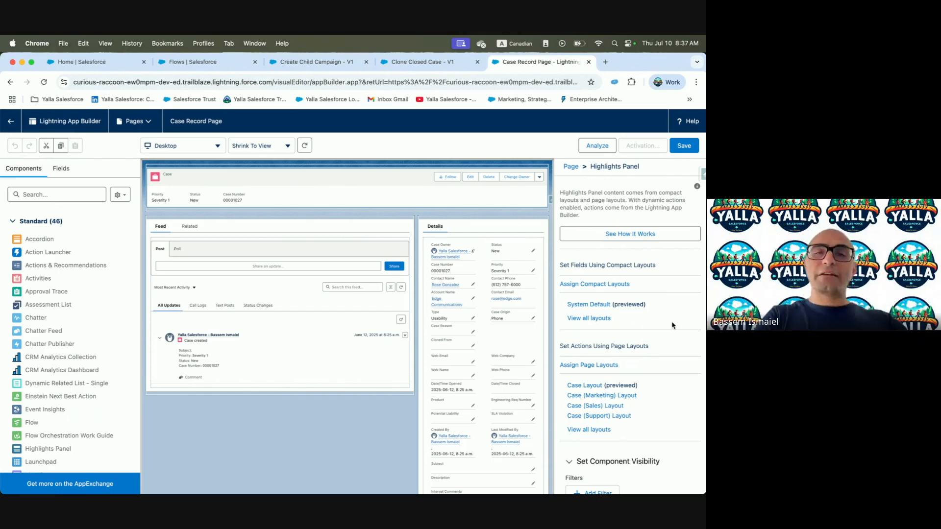
{"action": "scroll", "coordinate": [659, 253], "scroll_direction": "up", "scroll_amount": 7}
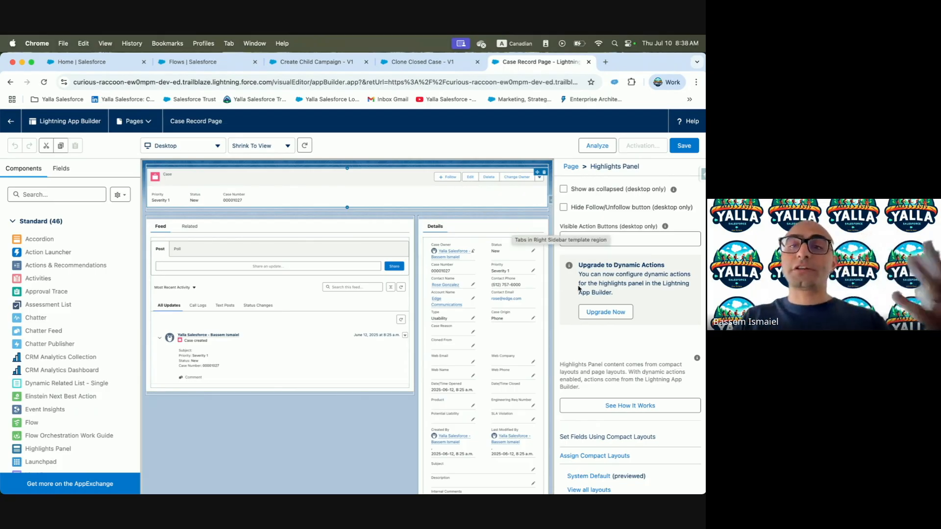
{"action": "left_click", "coordinate": [606, 315]}
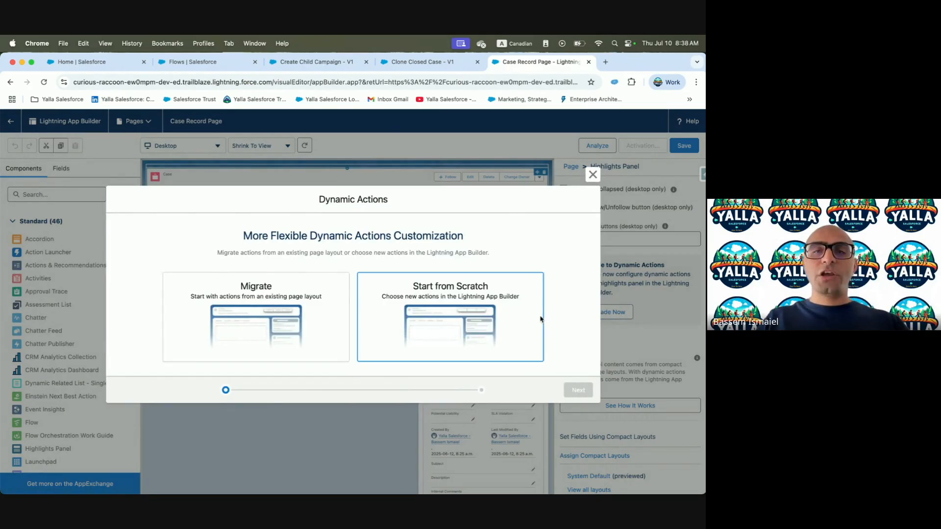
Upgrade the Highlights Panel to dynamic actions migrated from the Case Layout
{"action": "left_click", "coordinate": [238, 319]}
{"action": "key", "text": "ctrl+Left"}
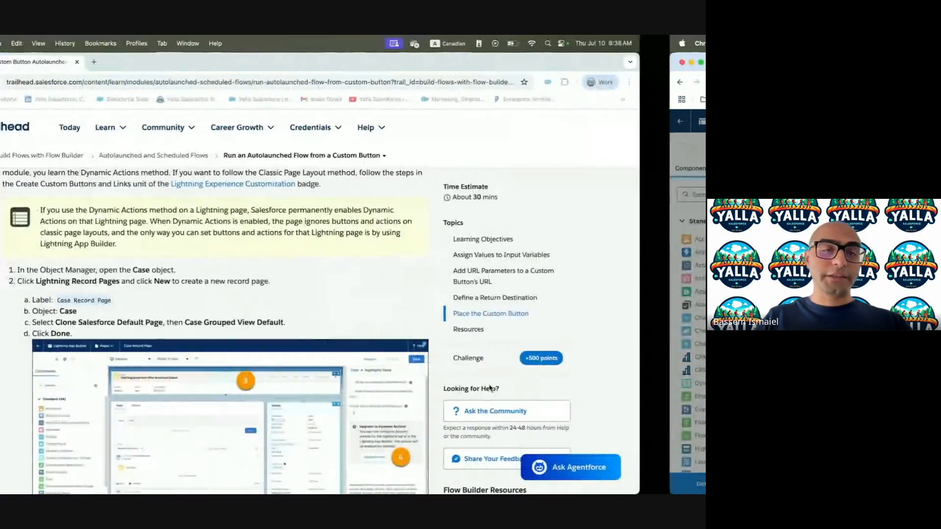
{"action": "scroll", "coordinate": [224, 320], "scroll_direction": "down", "scroll_amount": 6}
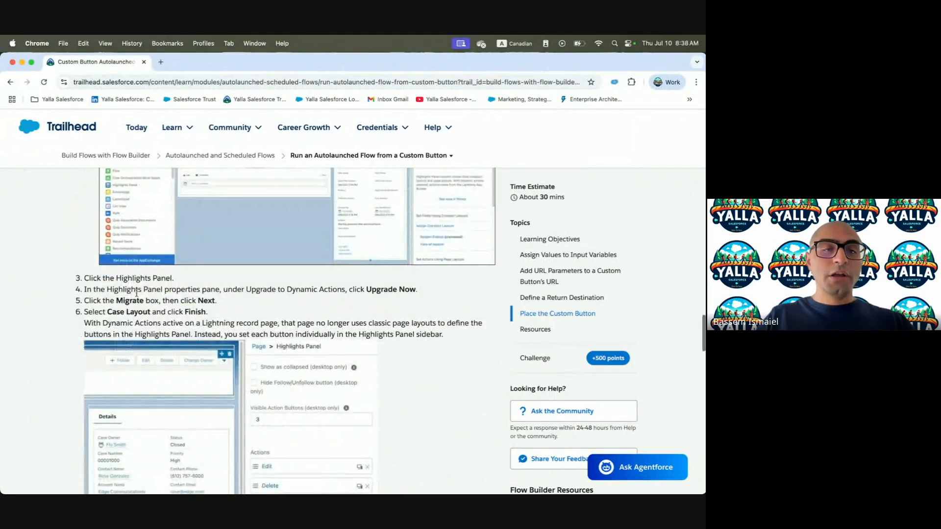
{"action": "key", "text": "ctrl+Right"}
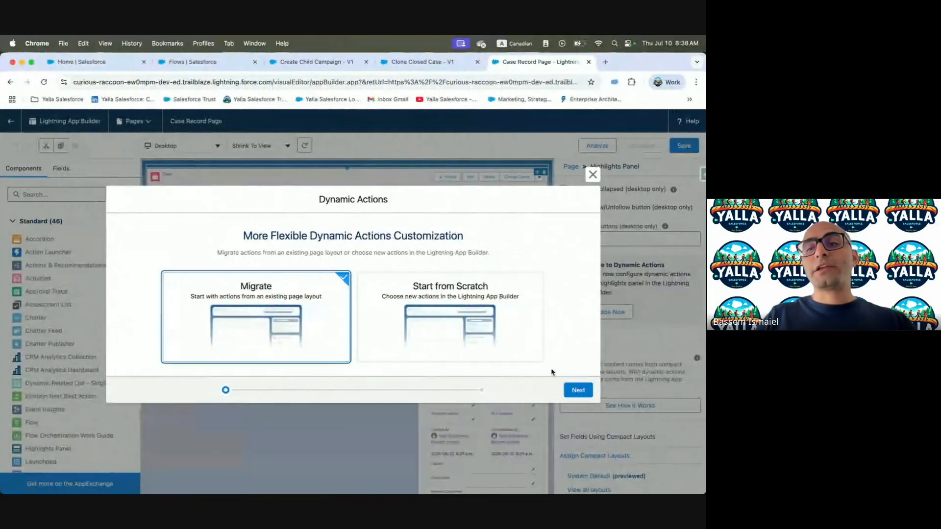
{"action": "left_click", "coordinate": [574, 389]}
{"action": "left_click", "coordinate": [113, 296]}
{"action": "left_click", "coordinate": [576, 389]}
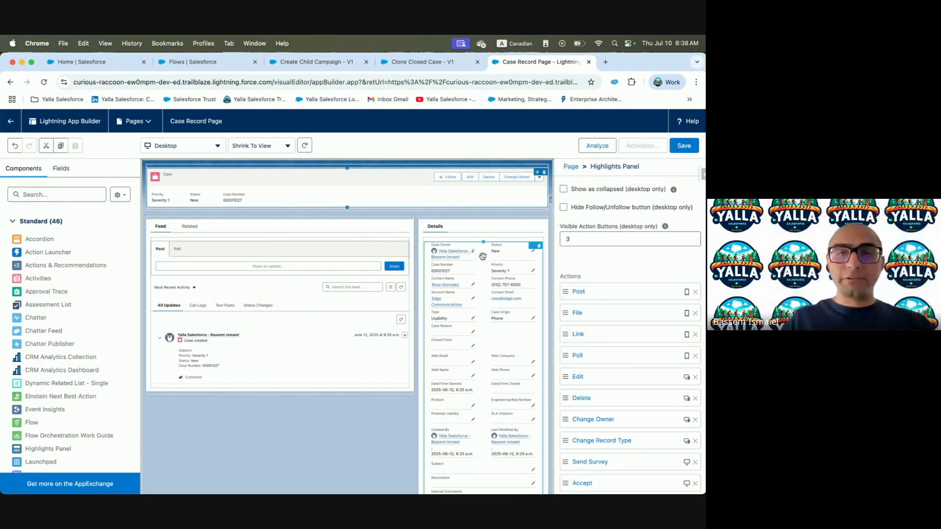
{"action": "scroll", "coordinate": [652, 417], "scroll_direction": "down", "scroll_amount": 5}
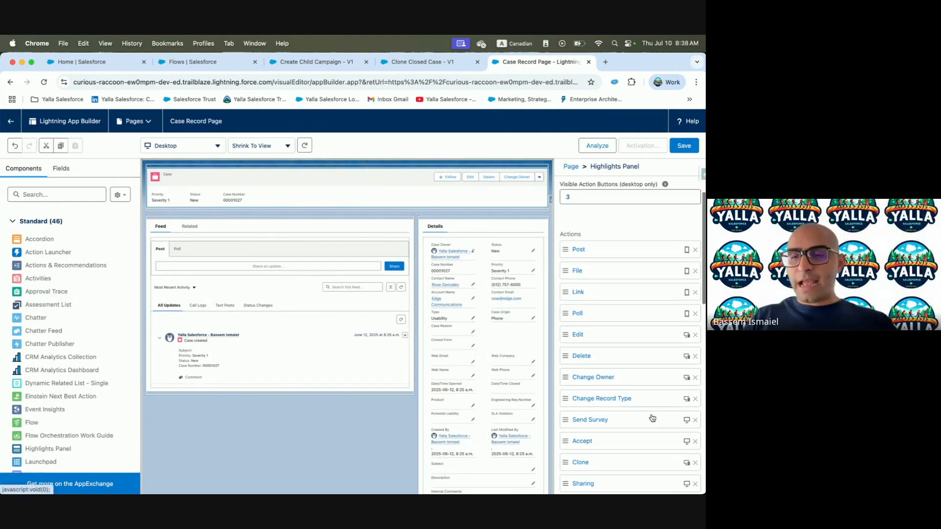
{"action": "scroll", "coordinate": [590, 216], "scroll_direction": "down", "scroll_amount": 5}
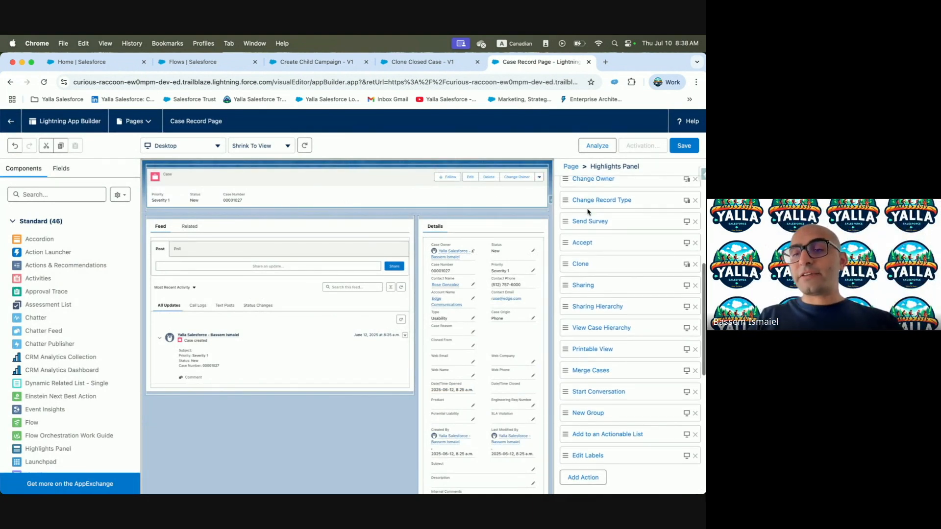
{"action": "left_click", "coordinate": [598, 331]}
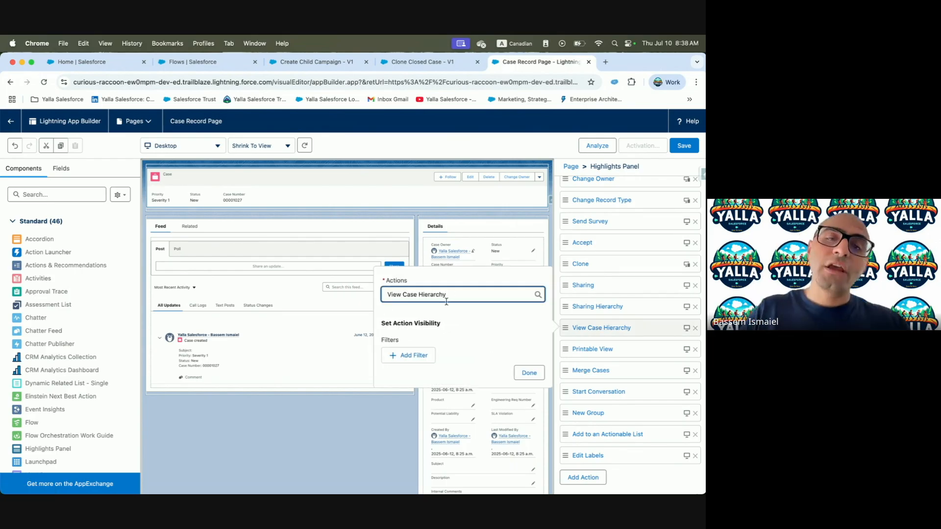
{"action": "left_click", "coordinate": [411, 355]}
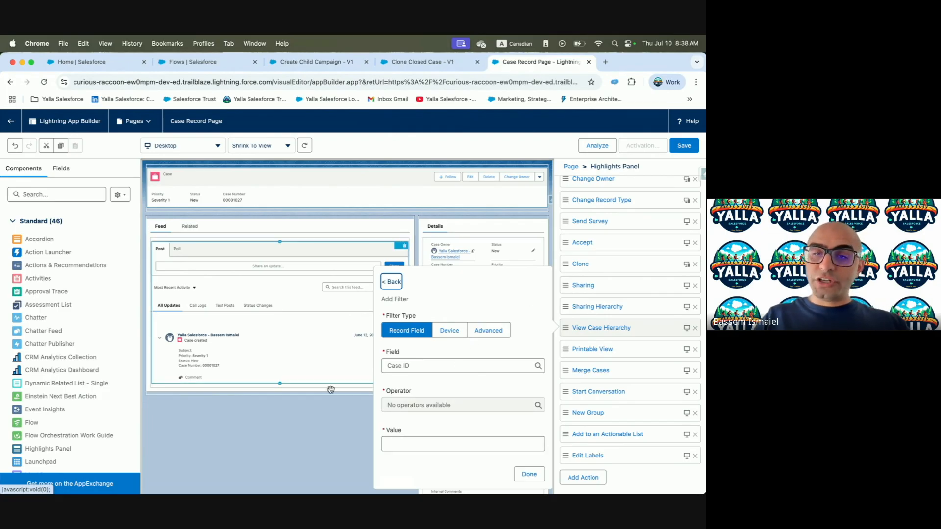
{"action": "left_click", "coordinate": [441, 333]}
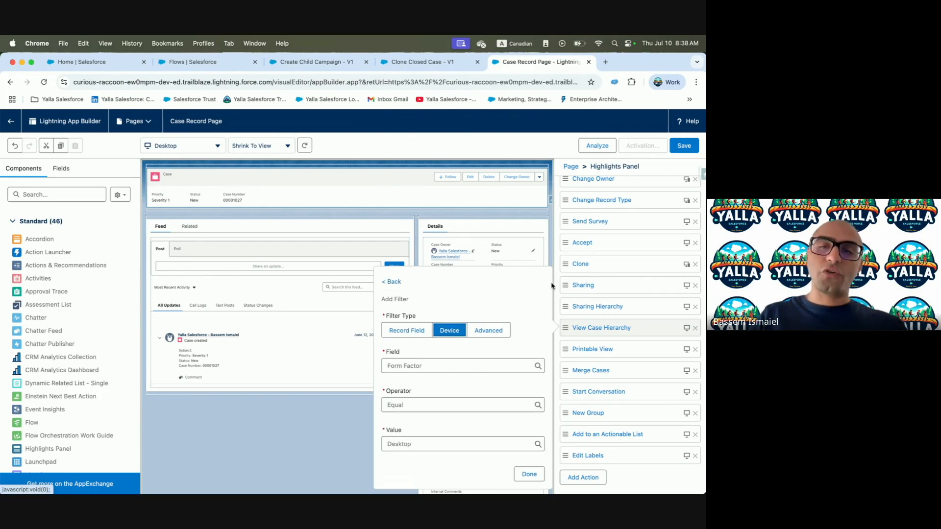
{"action": "left_click", "coordinate": [643, 463]}
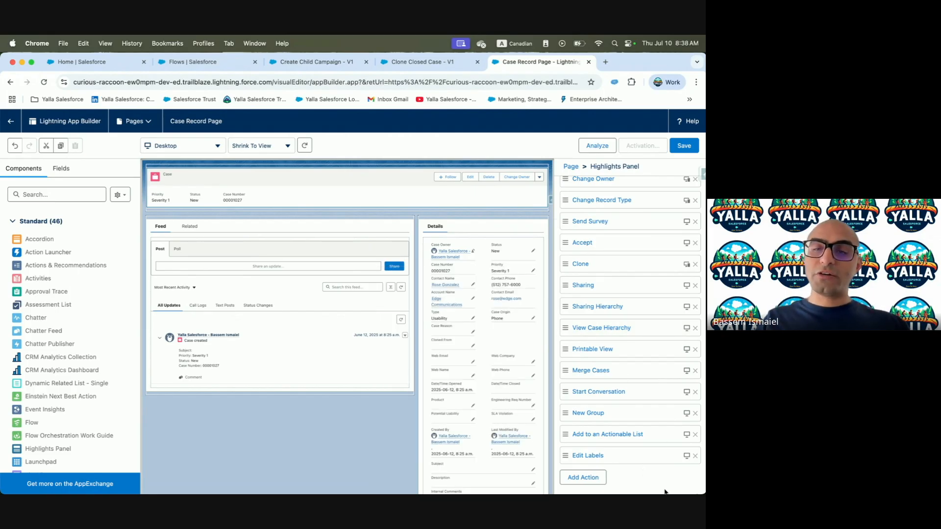
{"action": "left_click", "coordinate": [581, 476]}
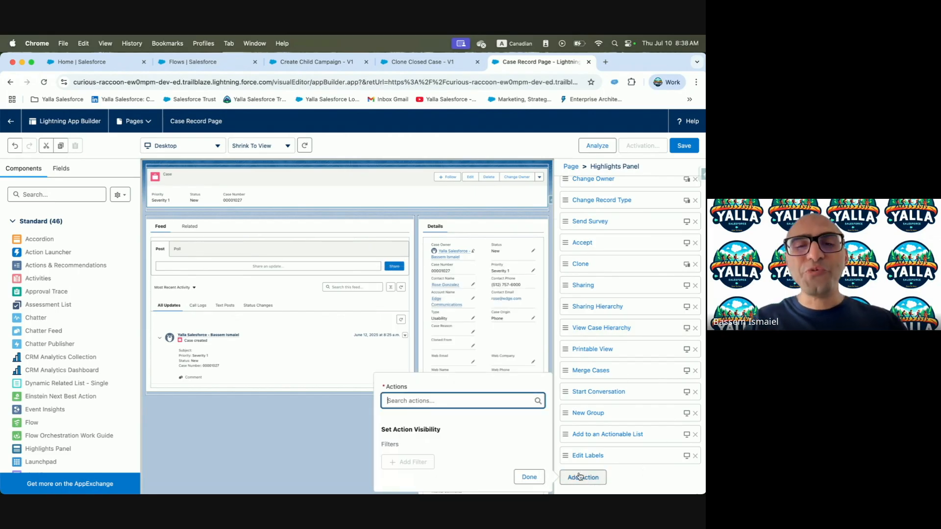
Add Clone Closed Case to the Highlights Panel actions, drag it to the top, and save the page
{"action": "left_click", "coordinate": [429, 399]}
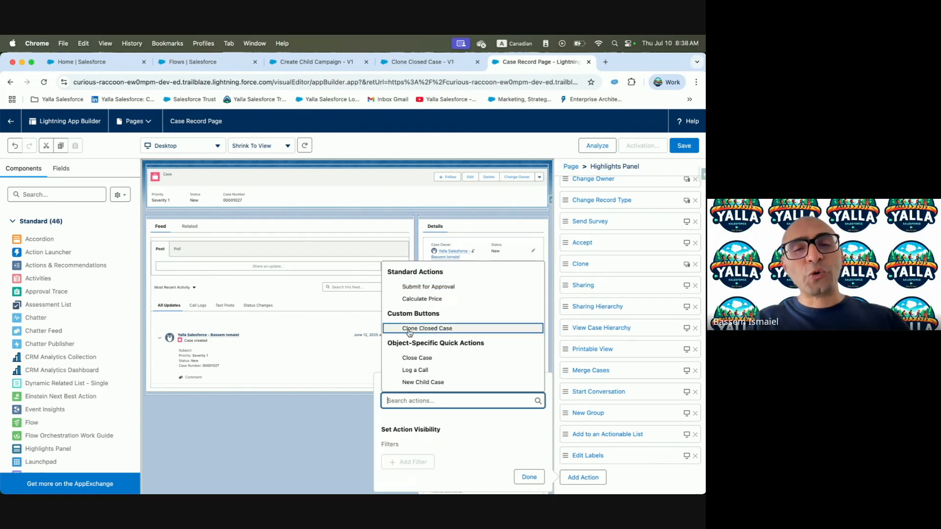
{"action": "left_click", "coordinate": [431, 328]}
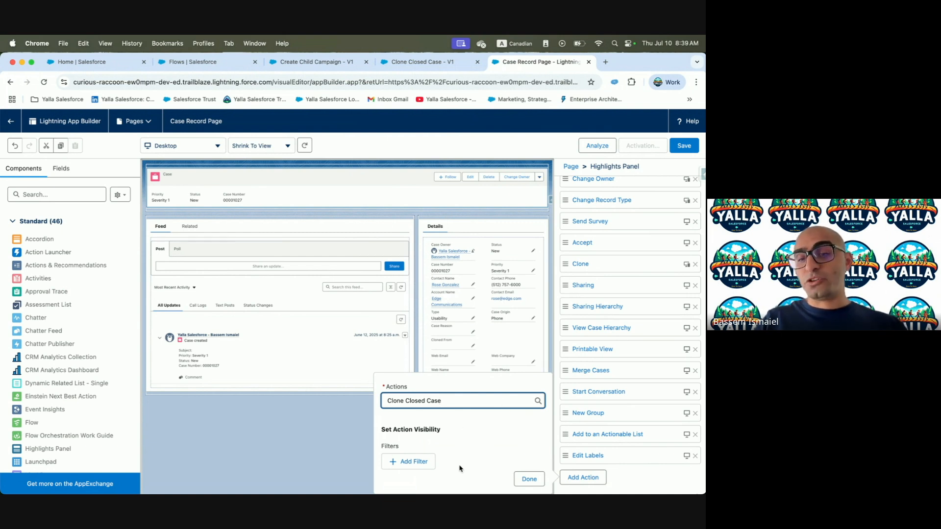
{"action": "left_click", "coordinate": [529, 478]}
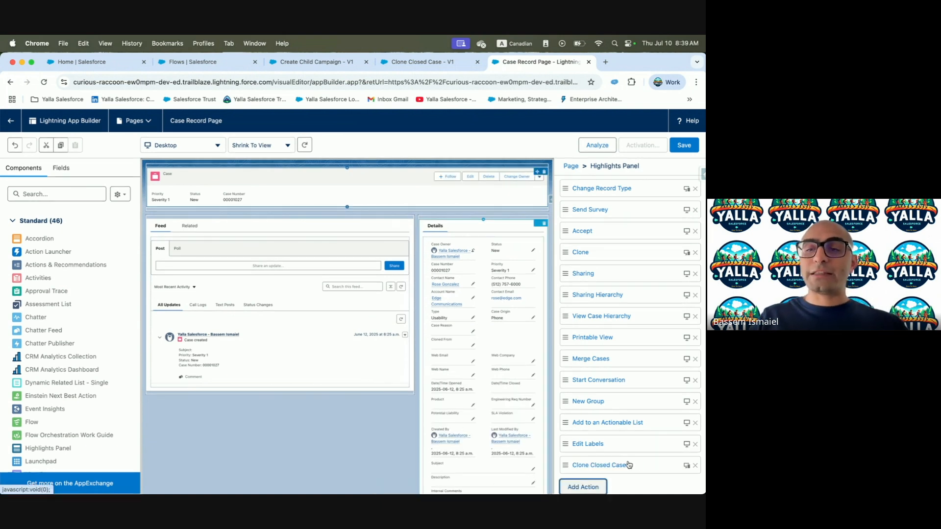
{"action": "left_click_drag", "start_coordinate": [577, 466], "coordinate": [574, 206]}
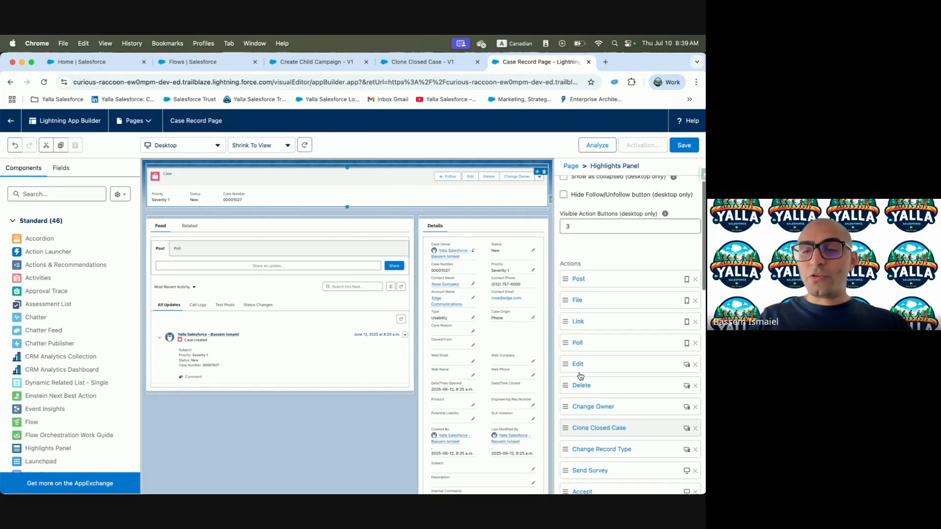
{"action": "mouse_move", "coordinate": [565, 428]}
{"action": "left_mouse_down"}
{"action": "mouse_move", "coordinate": [586, 278]}
{"action": "mouse_move", "coordinate": [581, 295]}
{"action": "mouse_move", "coordinate": [575, 276]}
{"action": "left_mouse_up"}
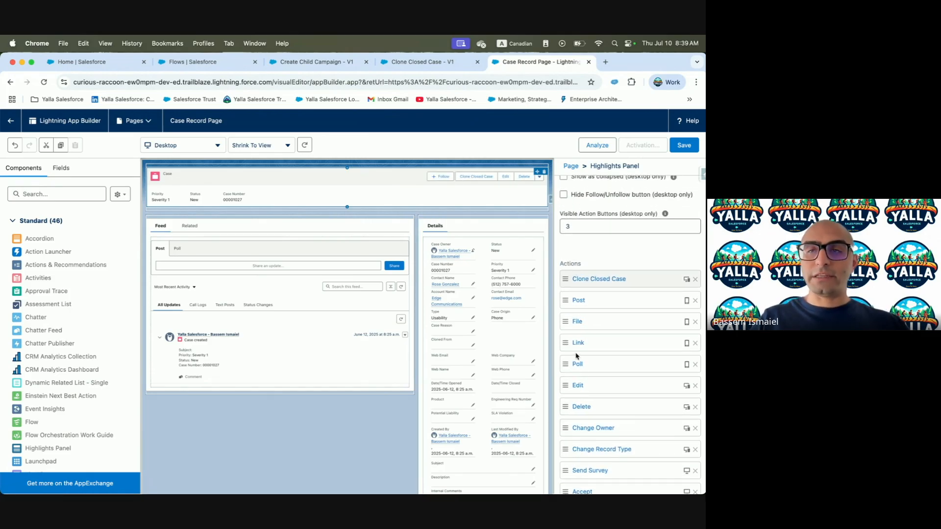
{"action": "left_click", "coordinate": [685, 145]}
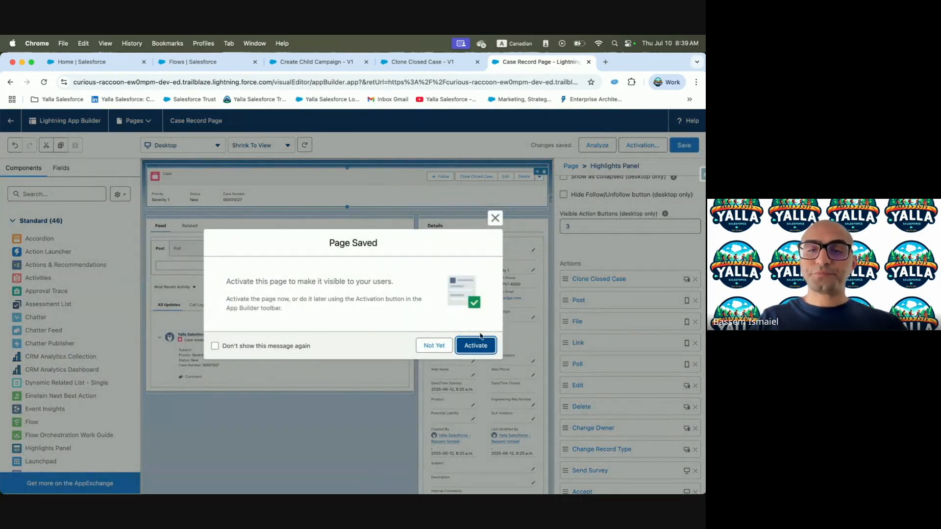
Activate the Case Record Page as the org default, assigned to desktop and phone
{"action": "left_click", "coordinate": [474, 345]}
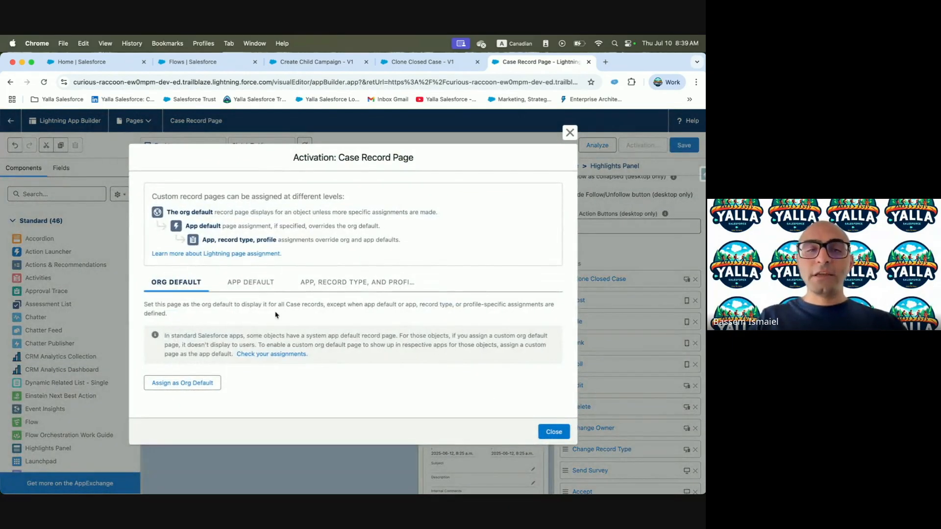
{"action": "left_click", "coordinate": [163, 384]}
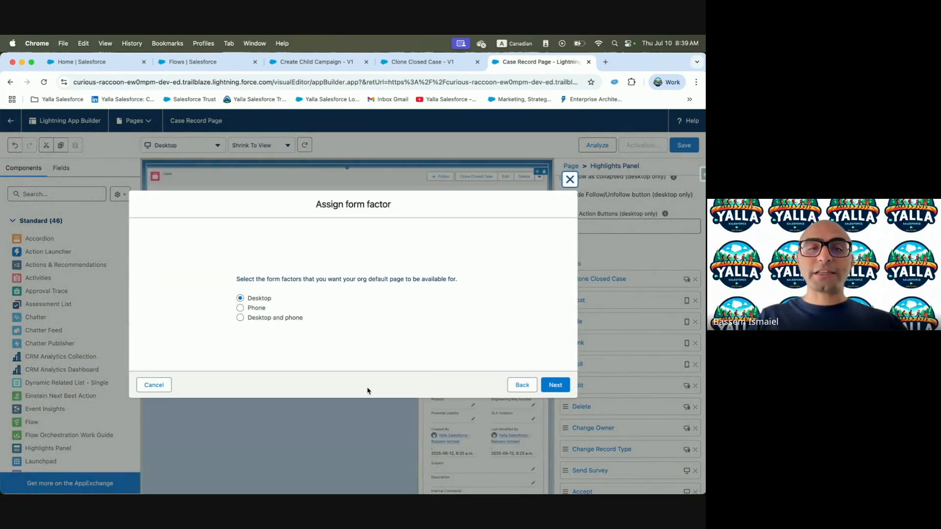
{"action": "left_click", "coordinate": [280, 318]}
Check the Trailhead instructions about desktop and phone activation
{"action": "key", "text": "ctrl+Left"}
{"action": "scroll", "coordinate": [295, 412], "scroll_direction": "down", "scroll_amount": 8}
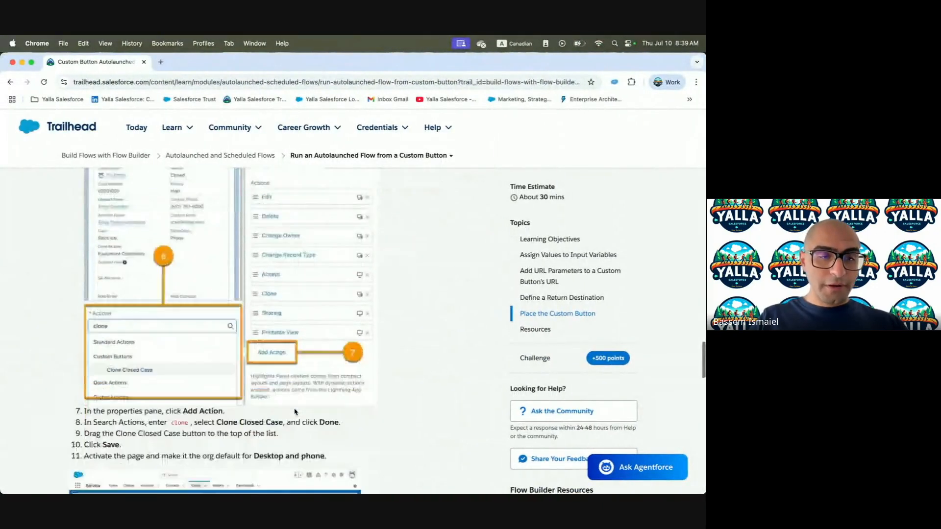
{"action": "scroll", "coordinate": [275, 385], "scroll_direction": "down", "scroll_amount": 5}
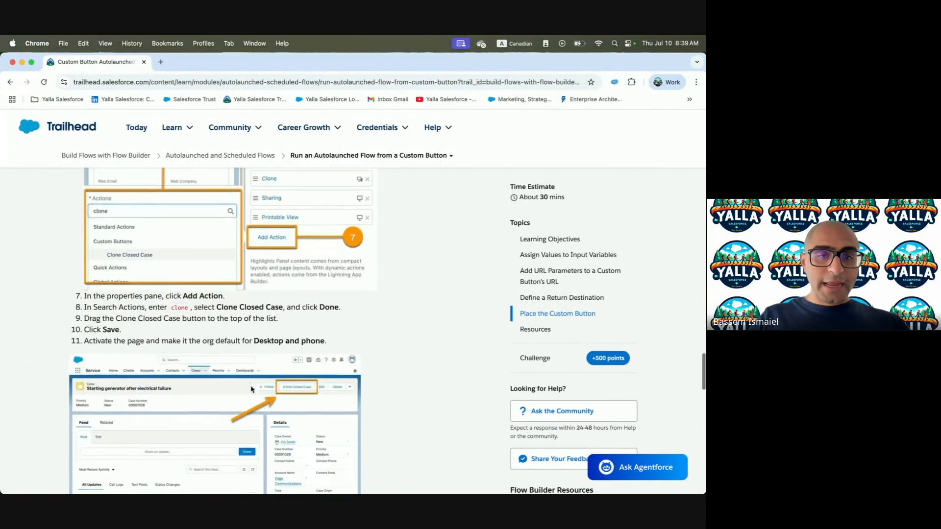
{"action": "scroll", "coordinate": [251, 389], "scroll_direction": "up", "scroll_amount": 4}
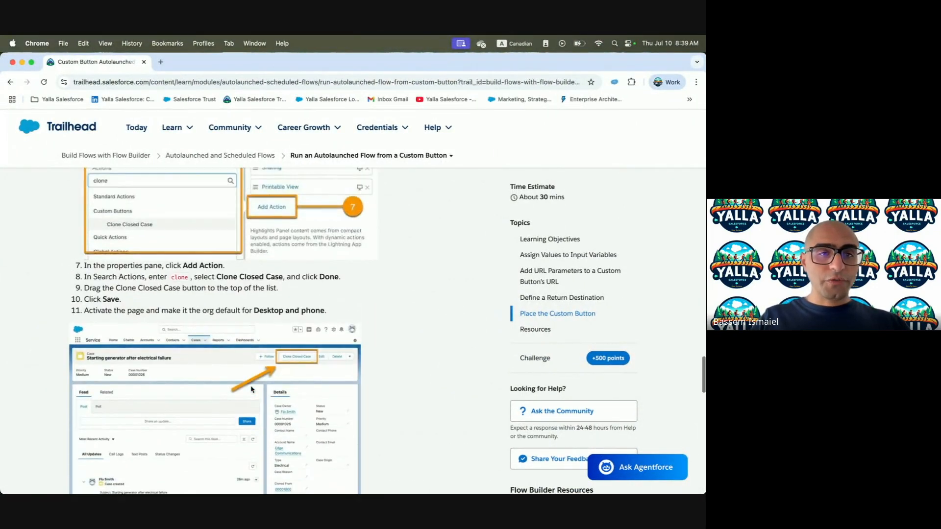
{"action": "scroll", "coordinate": [251, 390], "scroll_direction": "down", "scroll_amount": 1}
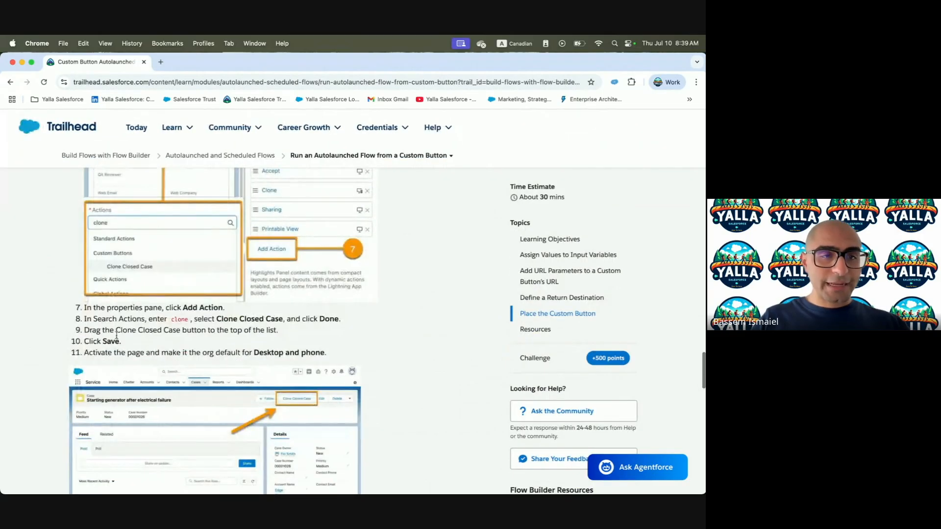
{"action": "left_click_drag", "start_coordinate": [84, 318], "coordinate": [209, 322]}
{"action": "left_click", "coordinate": [101, 338]}
{"action": "left_click_drag", "start_coordinate": [86, 356], "coordinate": [263, 362]}
Review the page assignment and save the org default activation
{"action": "key", "text": "ctrl+Right"}
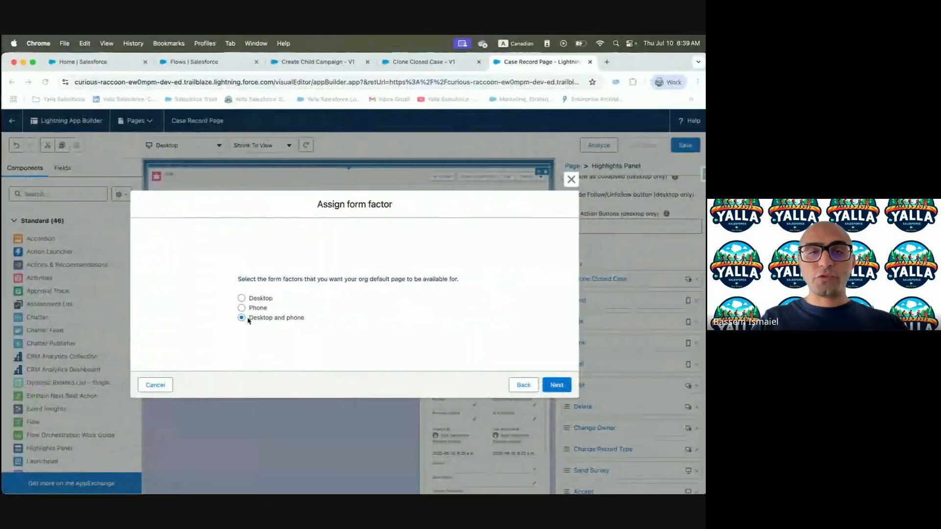
{"action": "left_click", "coordinate": [556, 385]}
{"action": "left_click", "coordinate": [555, 365]}
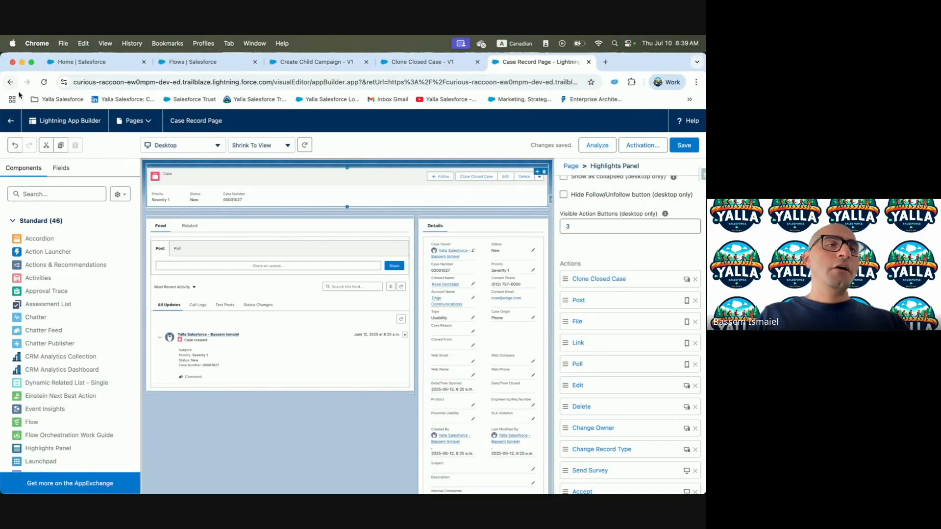
Search for Cases and open the first case record
{"action": "left_click", "coordinate": [10, 121]}
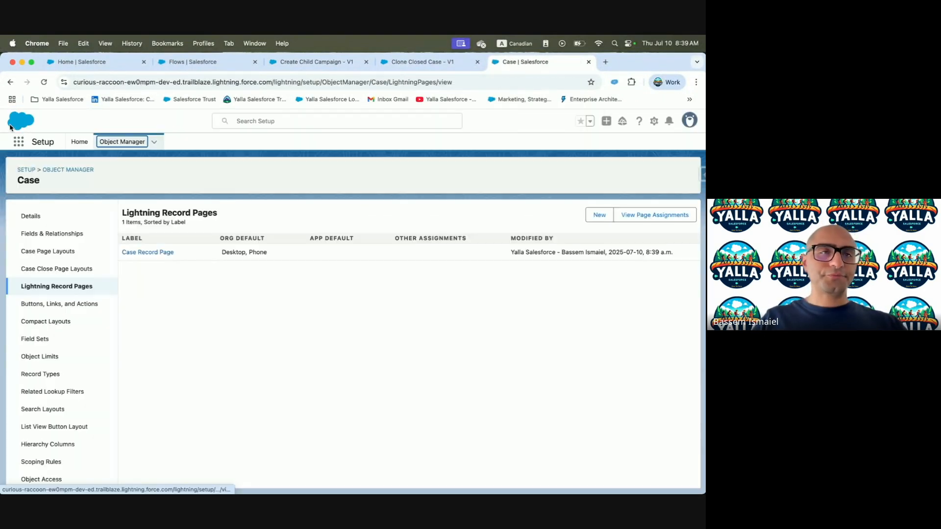
{"action": "left_click", "coordinate": [125, 64]}
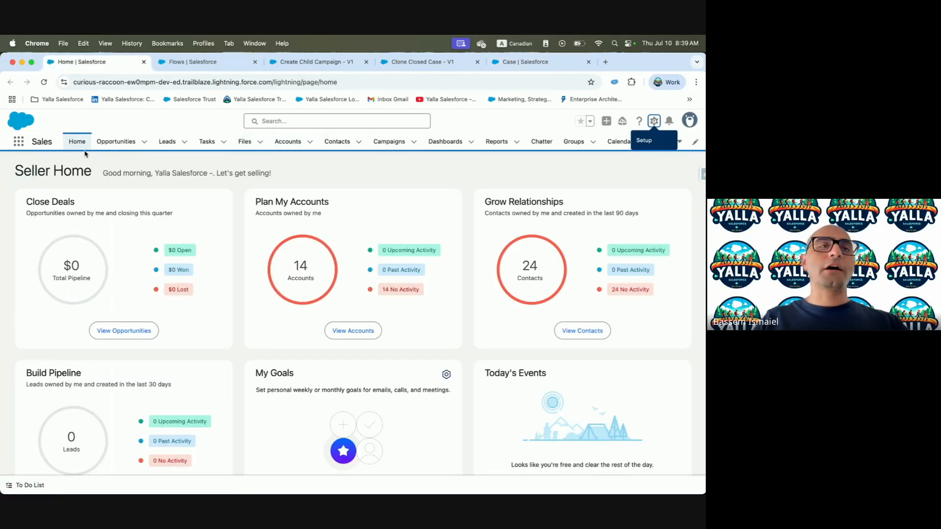
{"action": "left_click", "coordinate": [19, 142]}
{"action": "type", "text": "Cxas"}
{"action": "key", "text": "BackSpace"}
{"action": "type", "text": "ase"}
{"action": "left_click", "coordinate": [24, 243]}
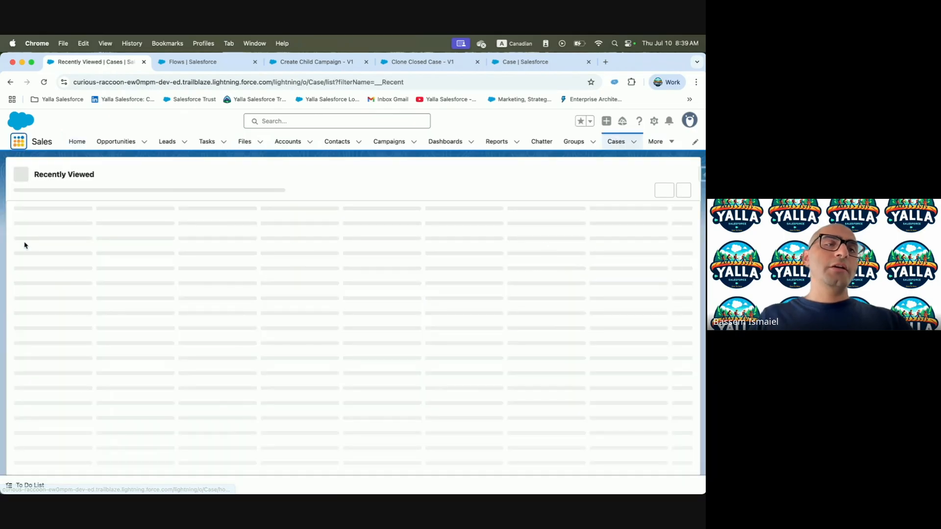
{"action": "left_click", "coordinate": [70, 235]}
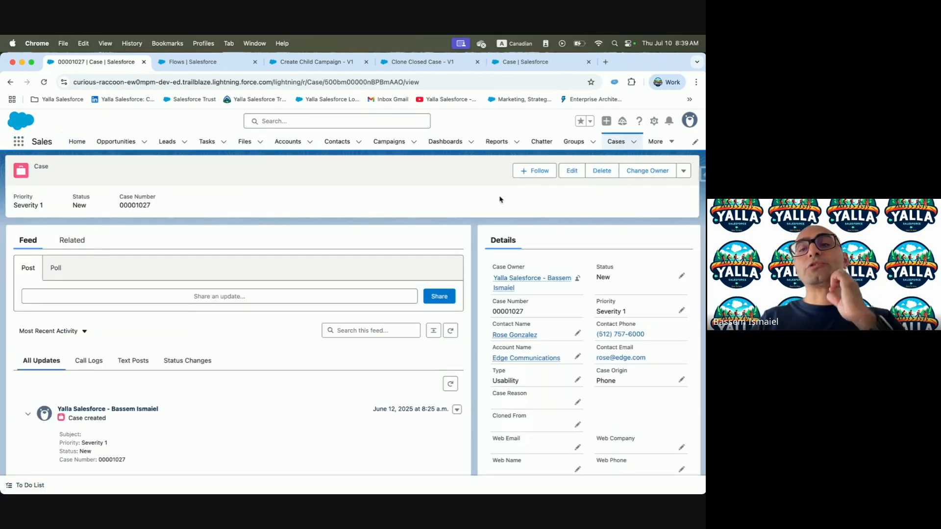
Empty the cache and hard reload the case through developer tools so Clone Closed Case appears
{"action": "right_click", "coordinate": [274, 213]}
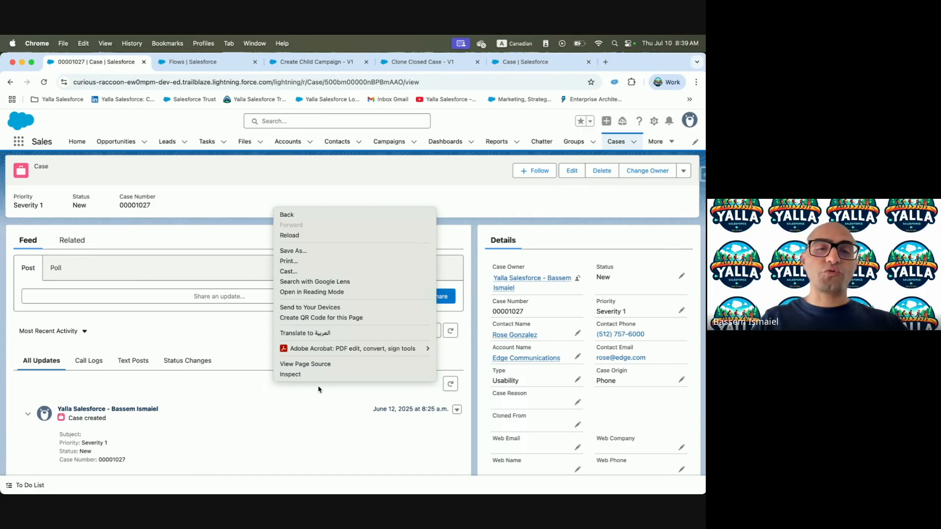
{"action": "left_click", "coordinate": [309, 374]}
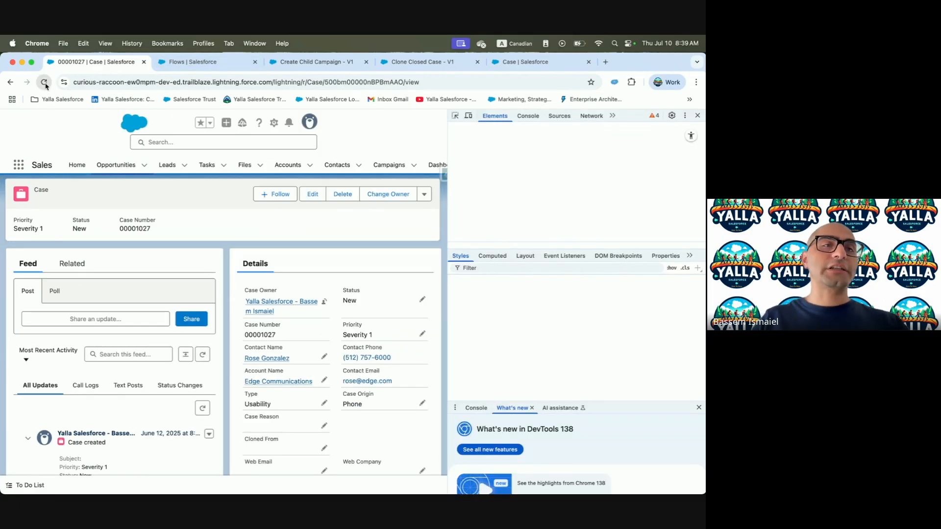
{"action": "right_click", "coordinate": [45, 84]}
{"action": "left_click", "coordinate": [57, 131]}
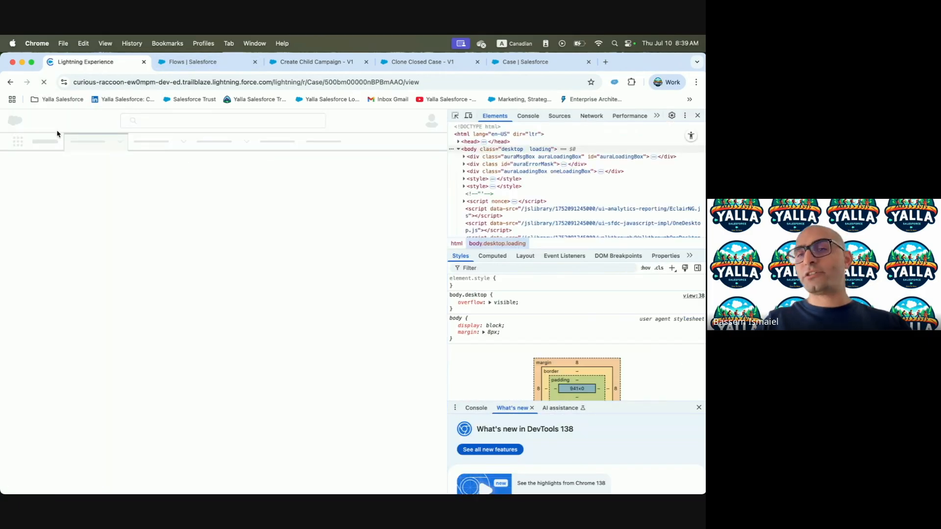
{"action": "left_click", "coordinate": [697, 116]}
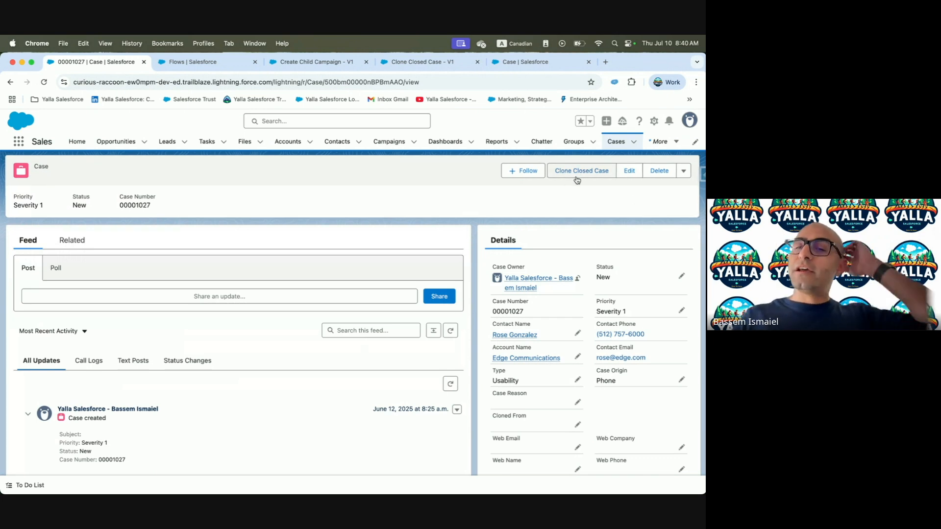
{"action": "left_click", "coordinate": [519, 62]}
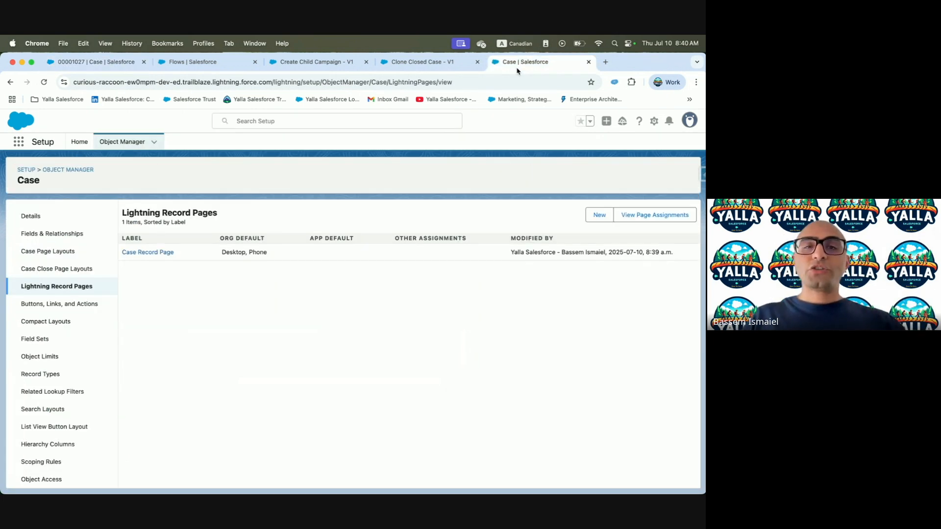
Glance at the Clone Closed Case flow, then return to the case record
{"action": "left_click", "coordinate": [454, 64]}
{"action": "left_click", "coordinate": [541, 169]}
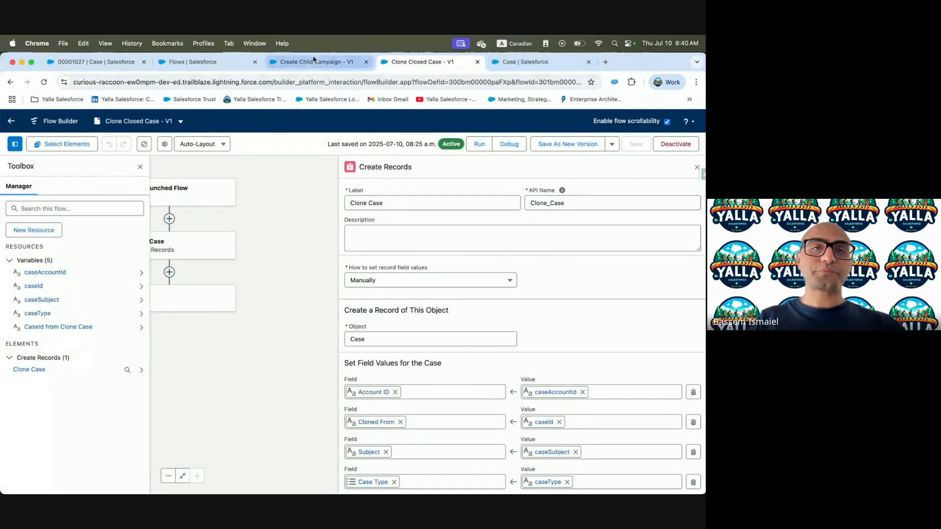
{"action": "left_click", "coordinate": [513, 67]}
{"action": "key", "text": "ctrl+shift+Tab"}
{"action": "key", "text": "ctrl+shift+Tab"}
{"action": "key", "text": "ctrl+shift+Tab"}
{"action": "key", "text": "ctrl+shift+Tab"}
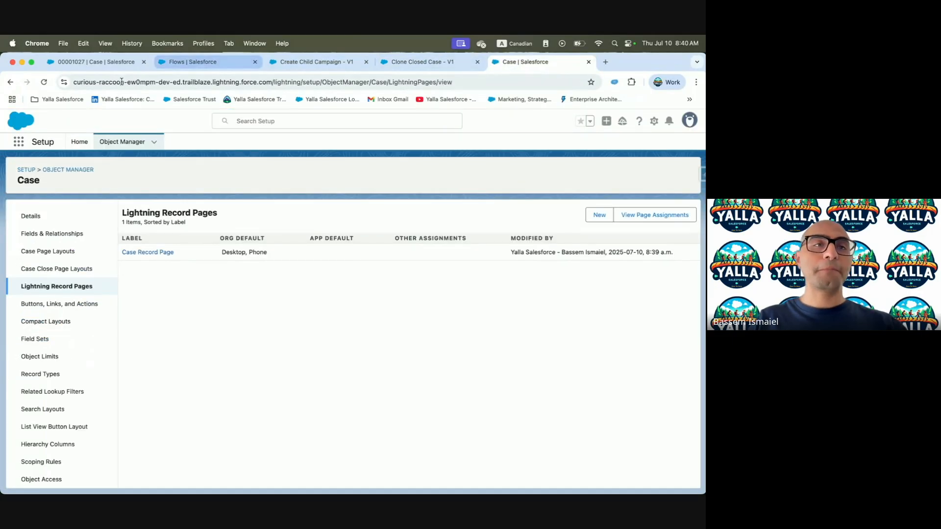
In Salesforce Inspector, change the case Subject to 'My Subject' and save the record
{"action": "left_click", "coordinate": [702, 177]}
{"action": "left_click", "coordinate": [636, 335]}
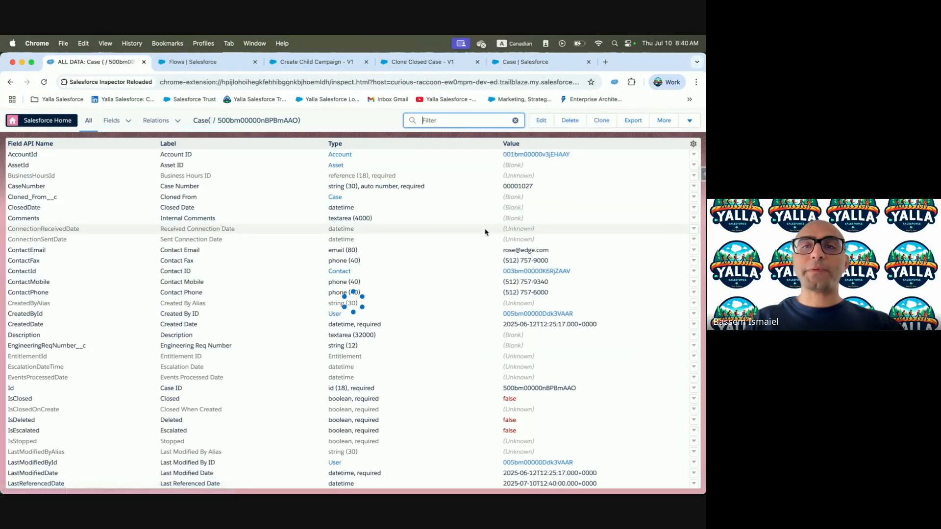
{"action": "type", "text": "Acco"}
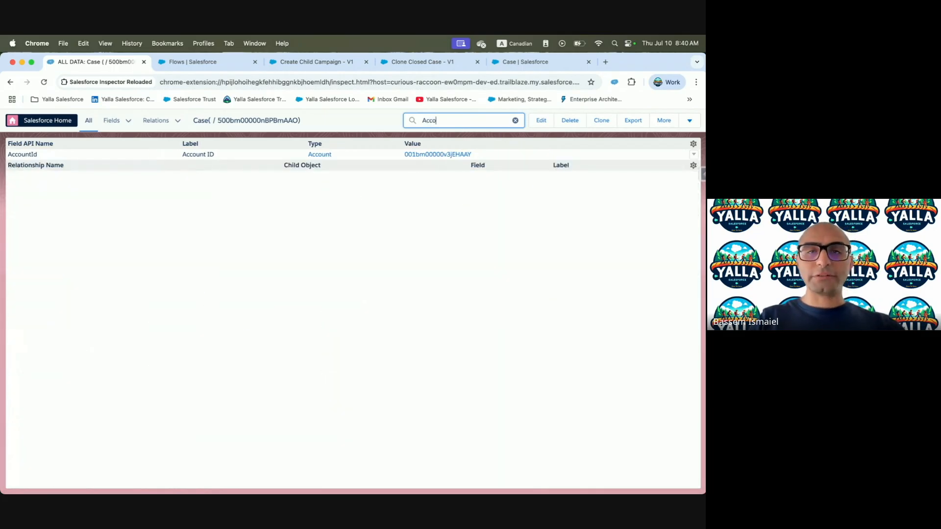
{"action": "key", "text": "super+a"}
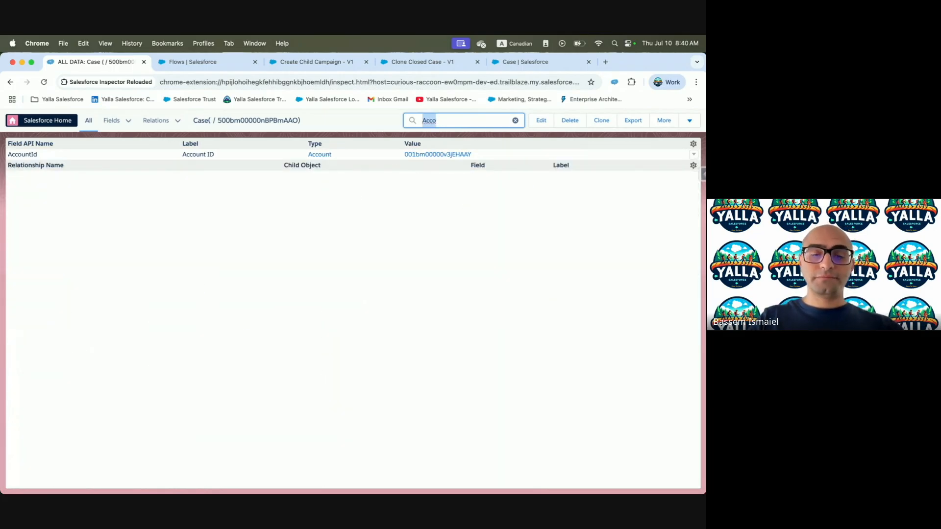
{"action": "key", "text": "BackSpace"}
{"action": "type", "text": "Sub"}
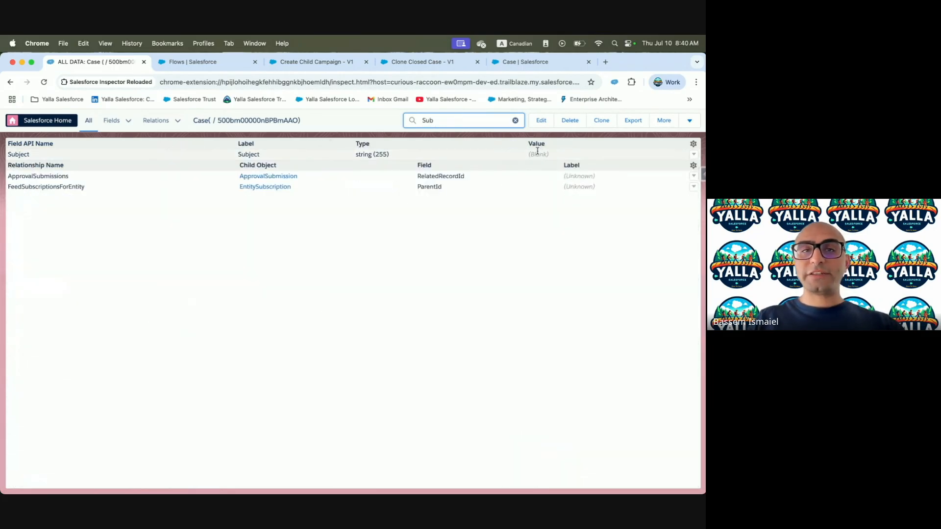
{"action": "double_click", "coordinate": [539, 156]}
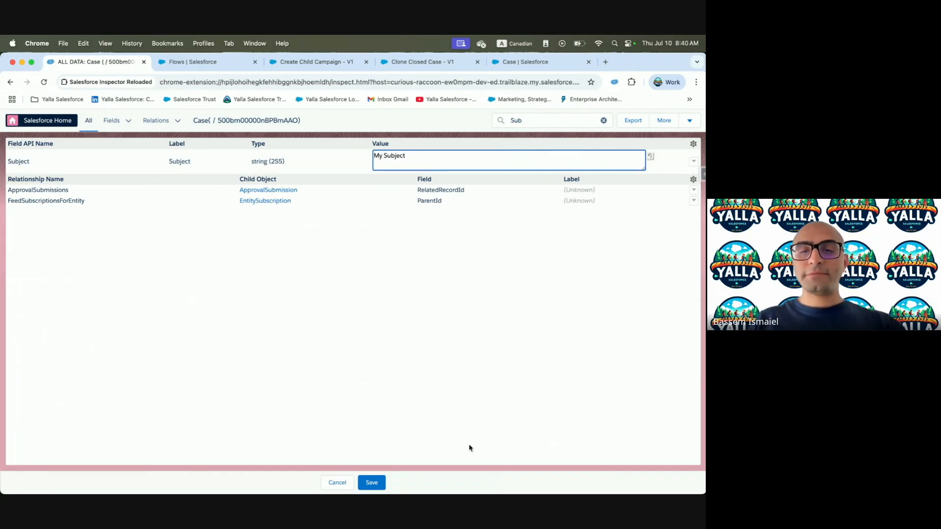
{"action": "double_click", "coordinate": [570, 120]}
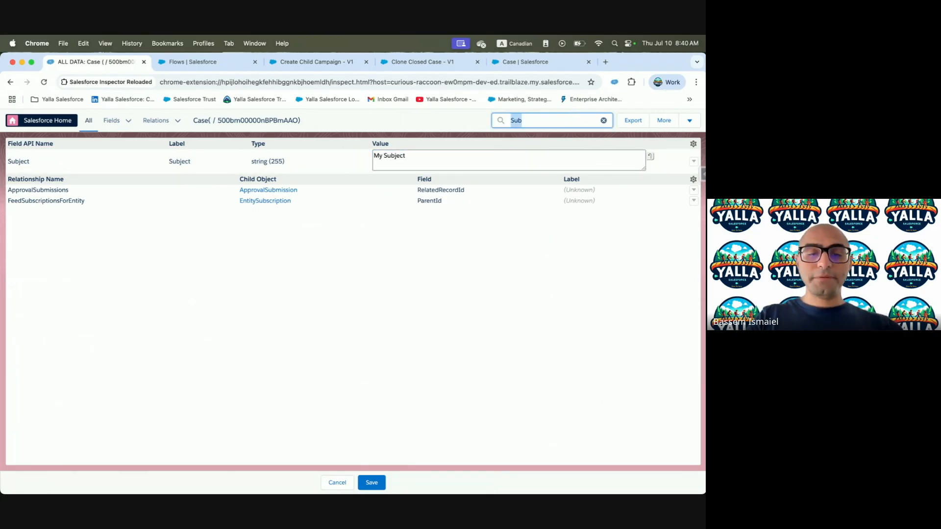
{"action": "type", "text": "Type"}
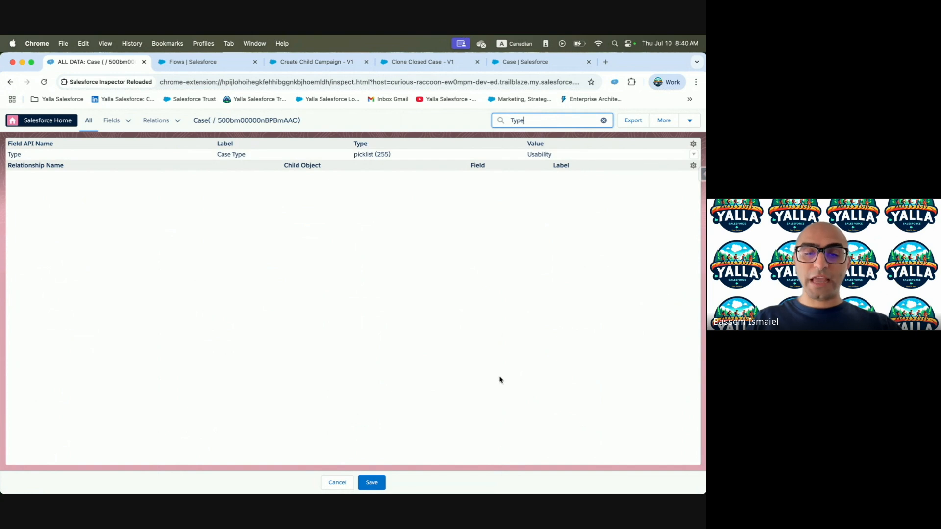
{"action": "left_click", "coordinate": [371, 482]}
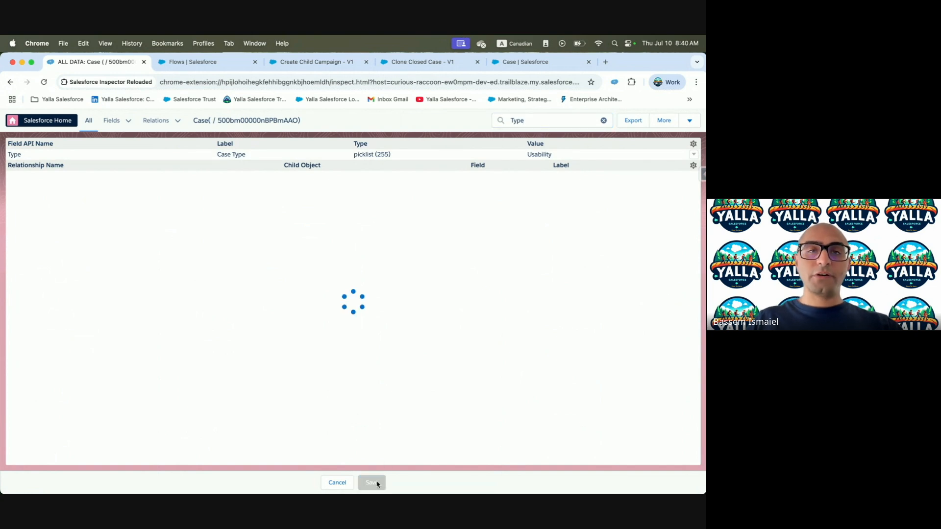
Copy the case record ID and open Inspector's Data Export page
{"action": "double_click", "coordinate": [272, 120]}
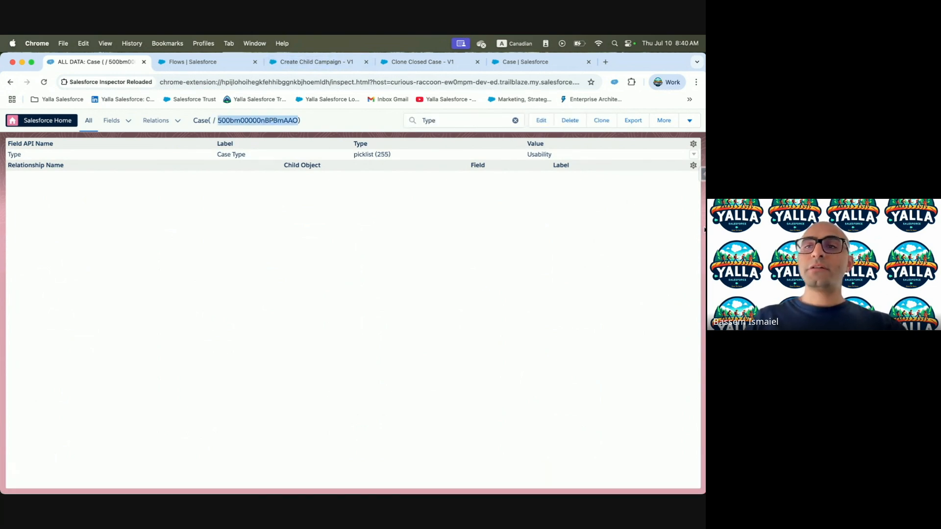
{"action": "left_click", "coordinate": [701, 174]}
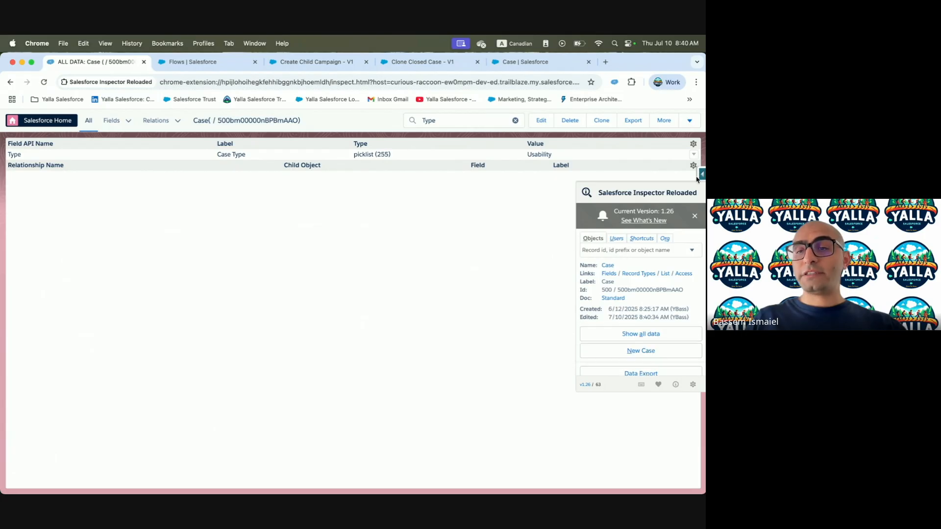
{"action": "left_click", "coordinate": [641, 373]}
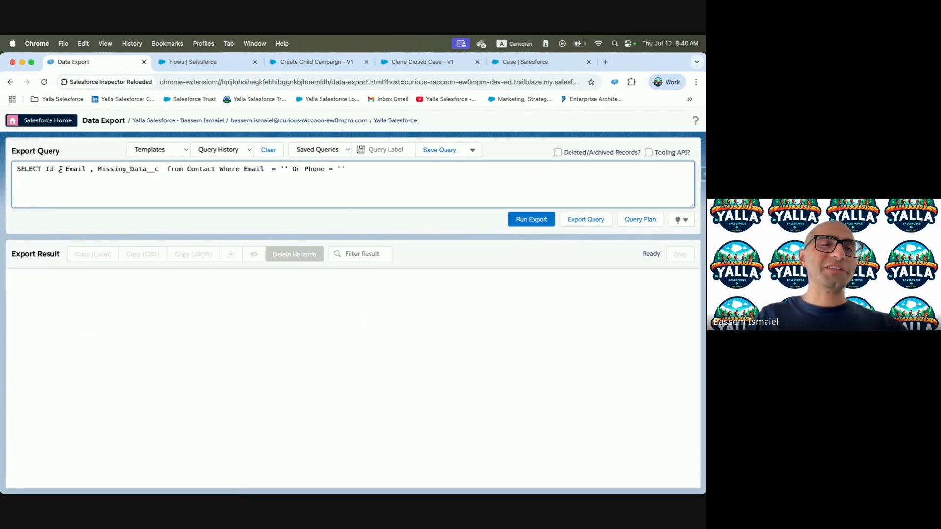
Rewrite the query to select Id, AccountId, Subject, Type, Cloned_From__c from Case
{"action": "left_click_drag", "start_coordinate": [64, 170], "coordinate": [159, 170]}
{"action": "type", "text": "Acco"}
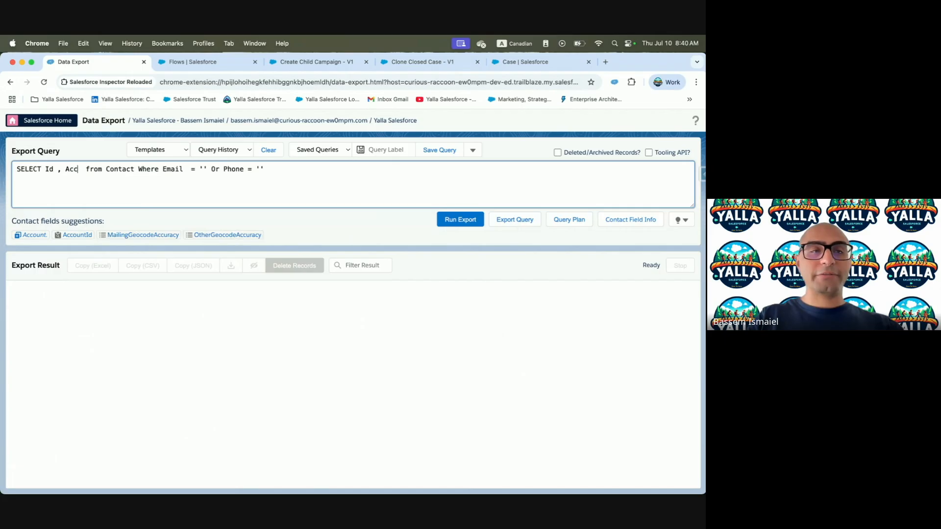
{"action": "left_click", "coordinate": [84, 235]}
{"action": "double_click", "coordinate": [142, 169]}
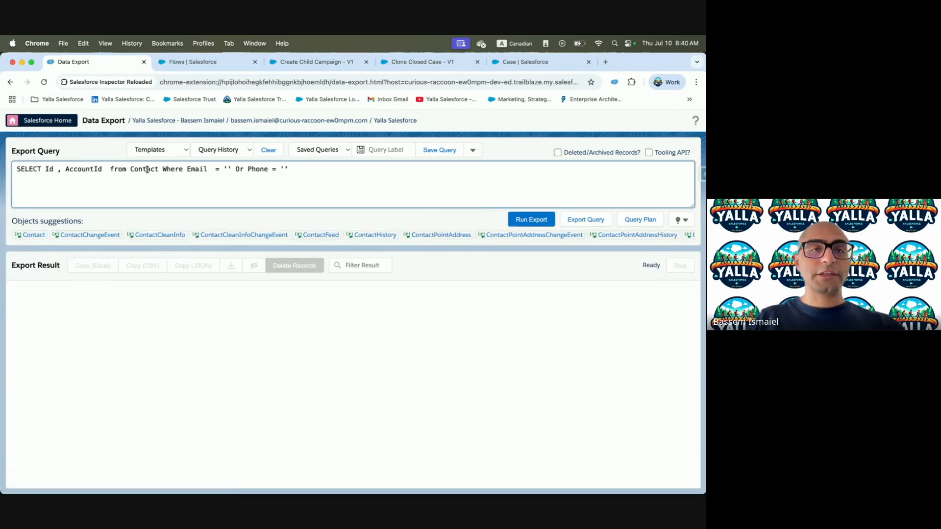
{"action": "type", "text": "Case"}
{"action": "left_click", "coordinate": [102, 171]}
{"action": "type", "text": ", Subje"}
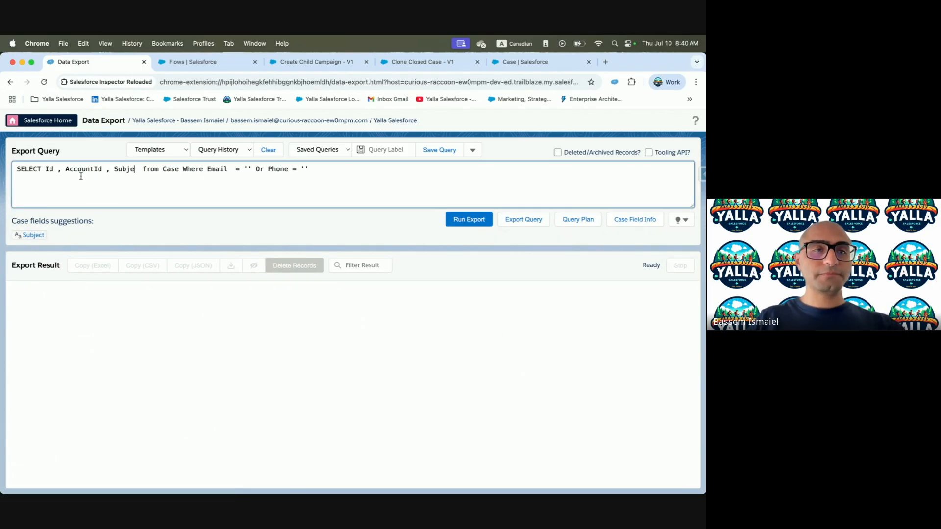
{"action": "left_click", "coordinate": [32, 234]}
{"action": "type", "text": ", Type"}
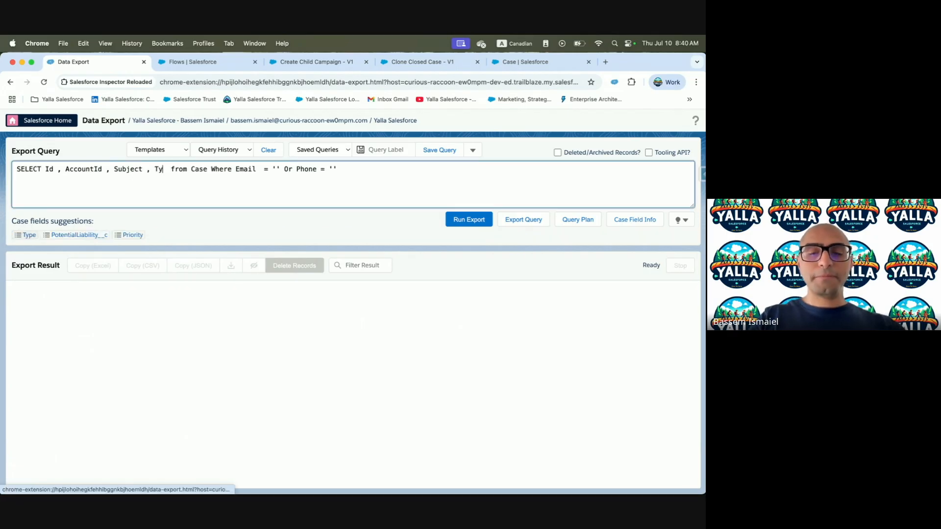
{"action": "type", "text": " , Clon"}
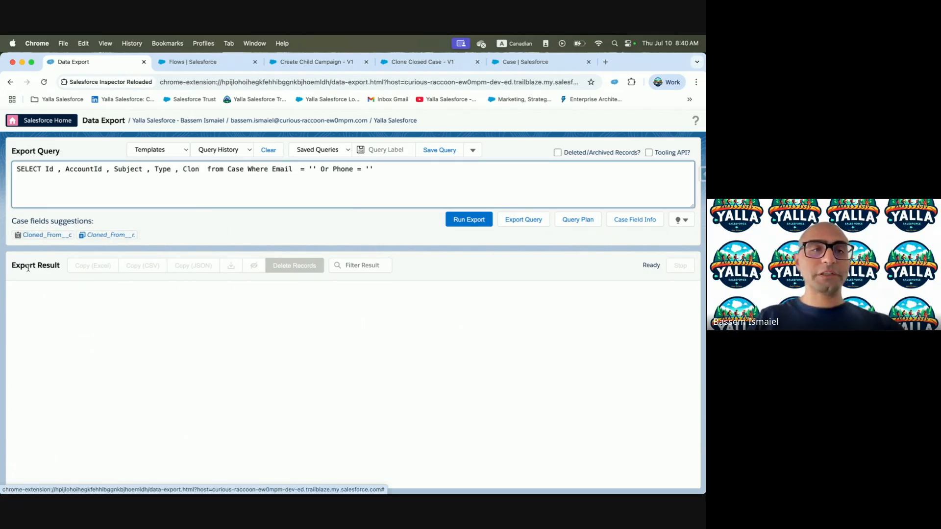
{"action": "left_click", "coordinate": [54, 236]}
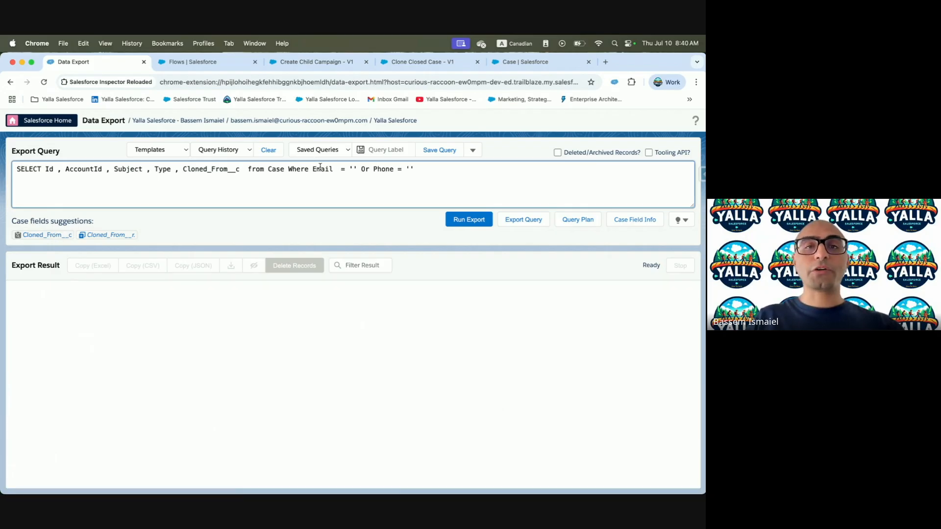
Filter where Id or Cloned_From__c equals the pasted case Id and run the export
{"action": "left_click_drag", "start_coordinate": [312, 169], "coordinate": [468, 170]}
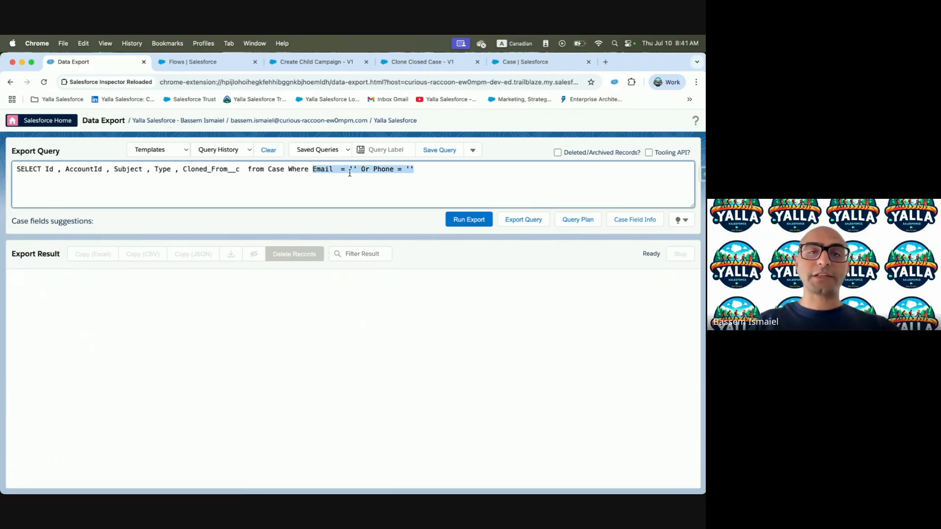
{"action": "type", "text": "Id = '"}
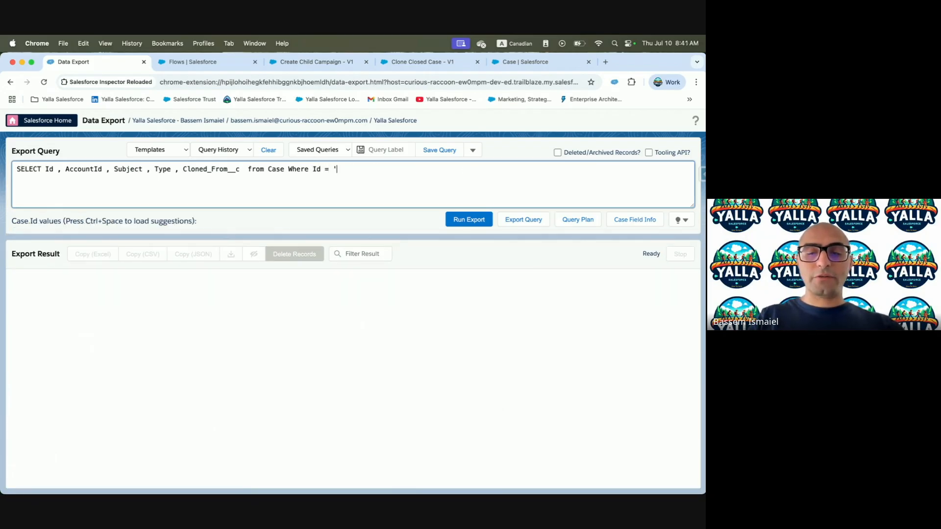
{"action": "type", "text": "500bm00000nBPBmAAO"}
{"action": "type", "text": "' or Cl"}
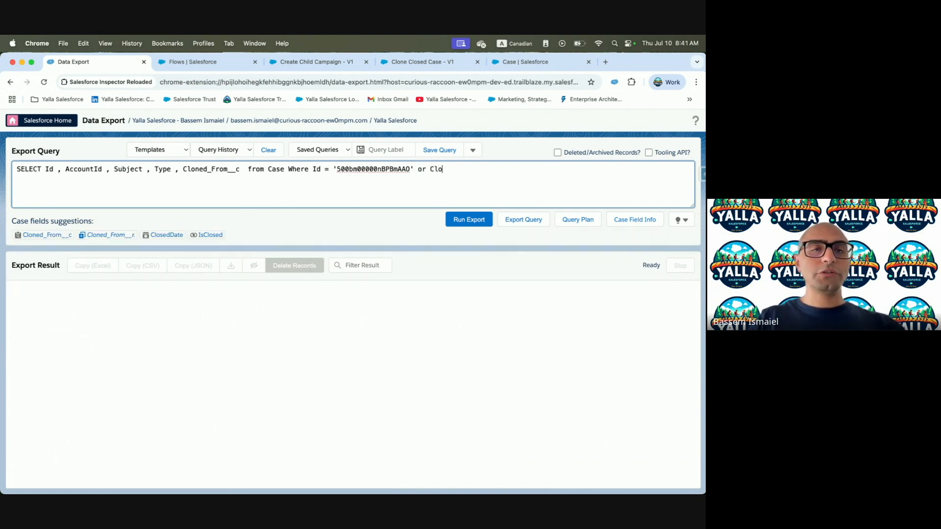
{"action": "type", "text": "o"}
{"action": "left_click", "coordinate": [47, 235]}
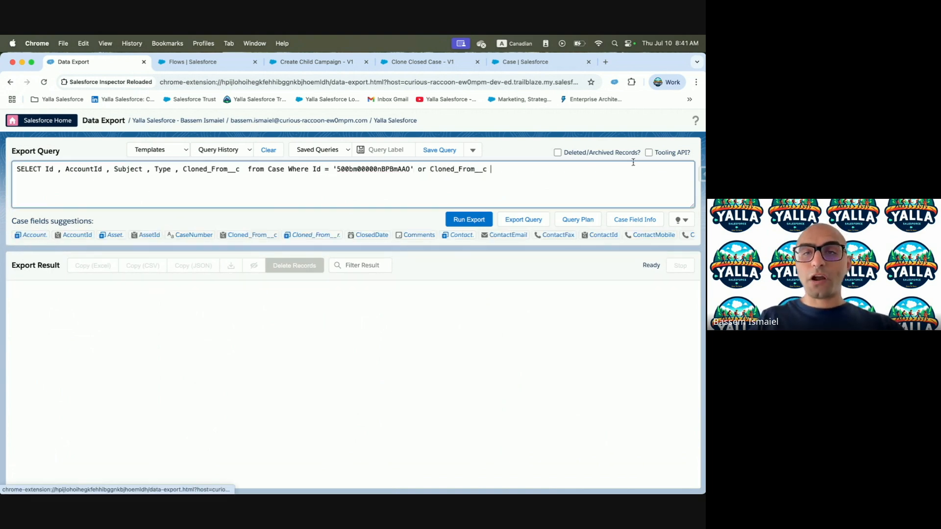
{"action": "type", "text": "= '"}
{"action": "type", "text": "500bm00000nBPBmAAO"}
{"action": "type", "text": "'"}
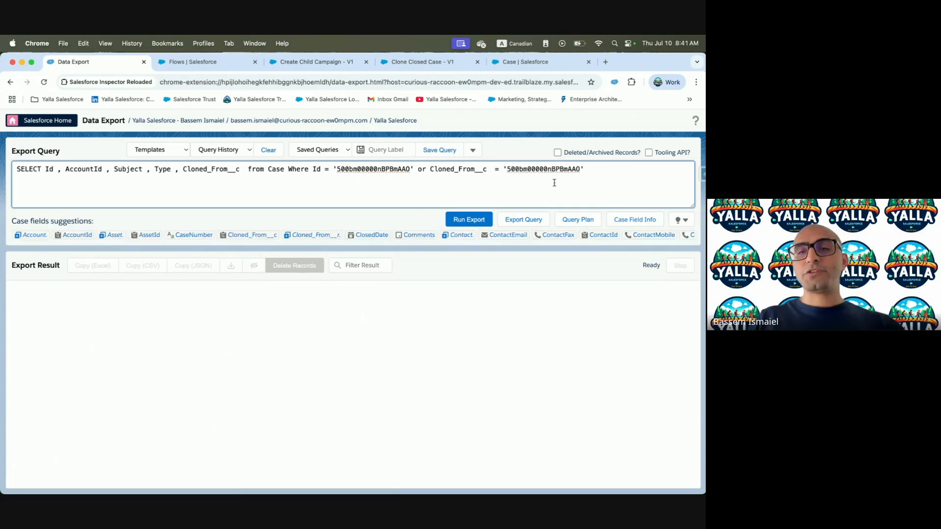
{"action": "left_click", "coordinate": [455, 220]}
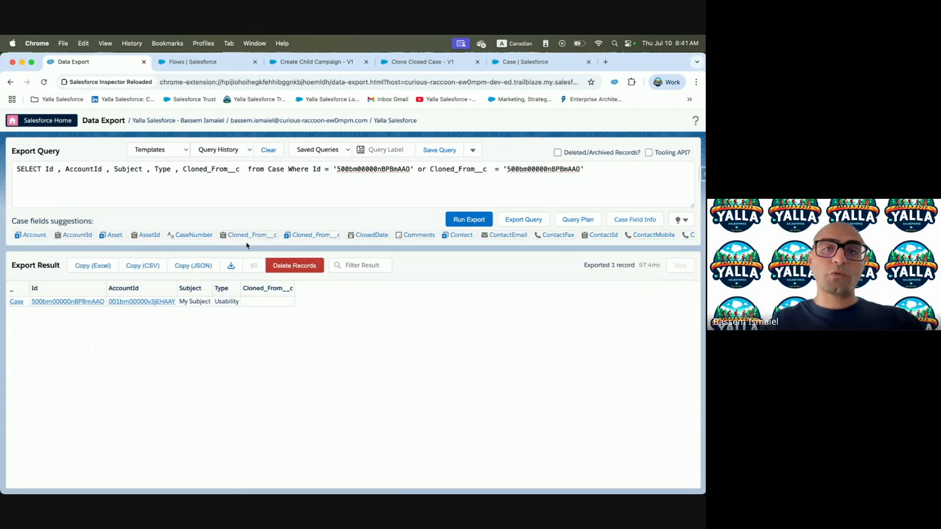
{"action": "left_click", "coordinate": [573, 60]}
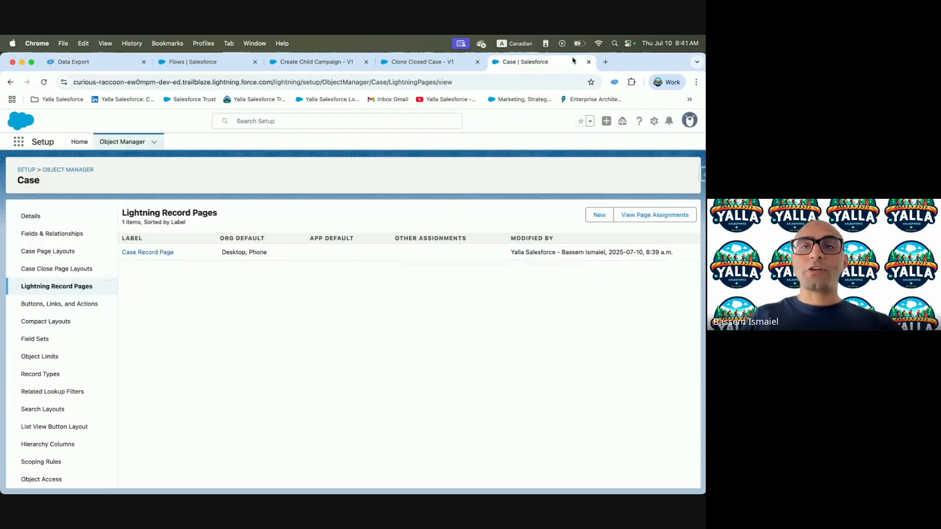
Open the exported case record in a new tab via View in Salesforce
{"action": "left_click", "coordinate": [88, 62]}
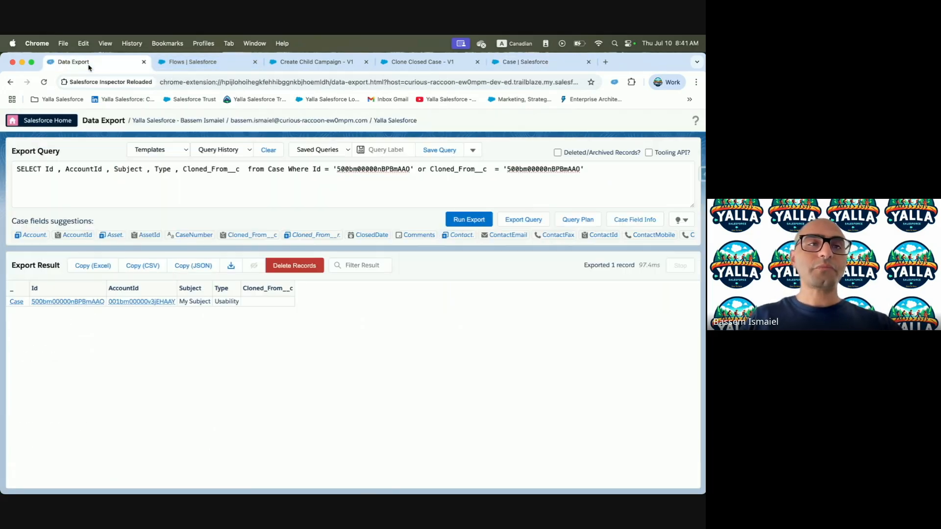
{"action": "right_click", "coordinate": [89, 63]}
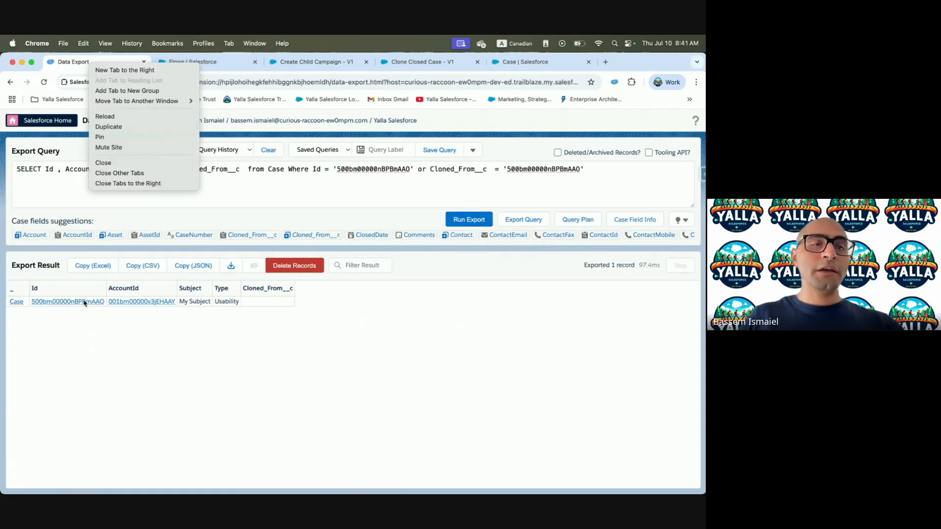
{"action": "left_click", "coordinate": [54, 303]}
{"action": "left_click", "coordinate": [50, 301]}
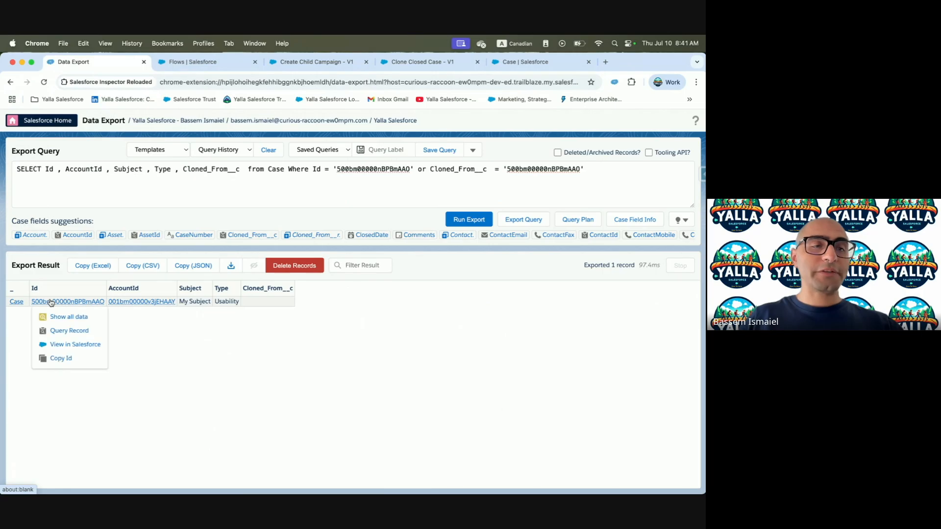
{"action": "right_click", "coordinate": [57, 349]}
{"action": "left_click", "coordinate": [86, 326]}
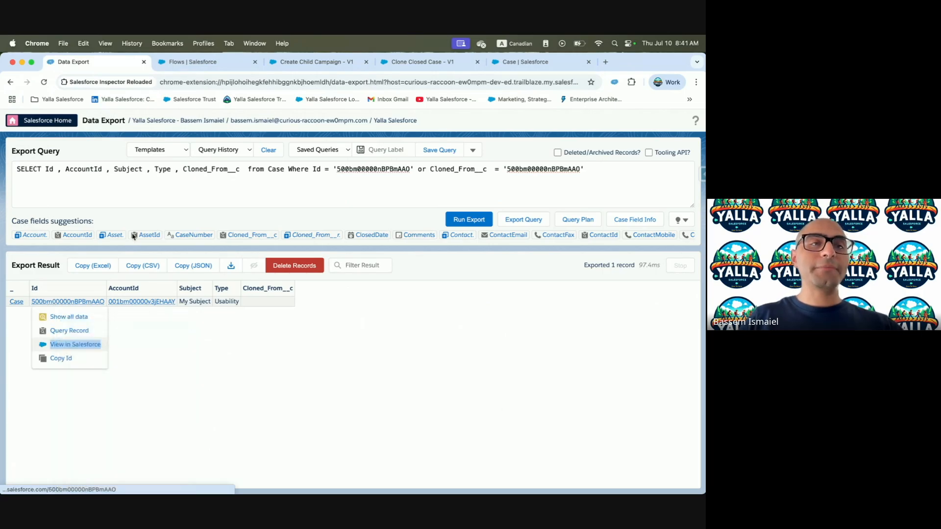
{"action": "left_click_drag", "start_coordinate": [194, 63], "coordinate": [108, 63]}
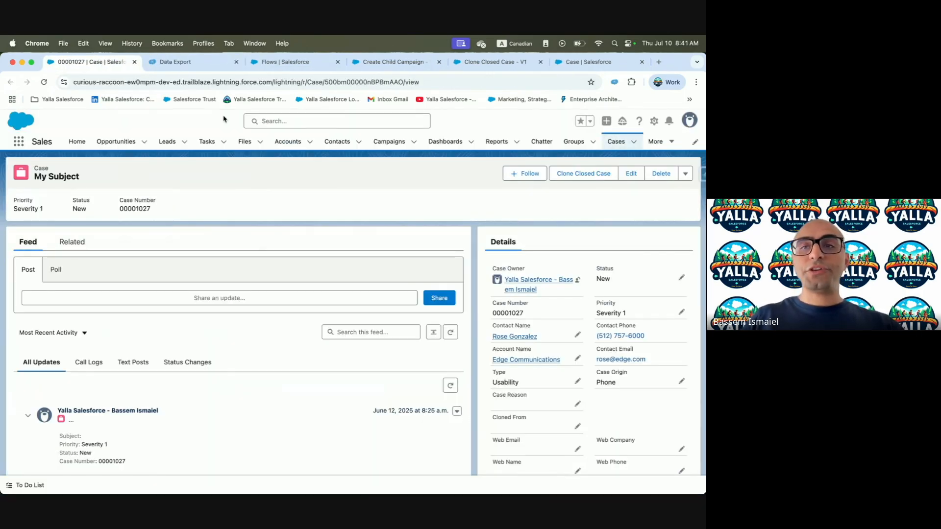
Clone the case with Clone Closed Case and re-run the export to see the clone
{"action": "left_click", "coordinate": [589, 175]}
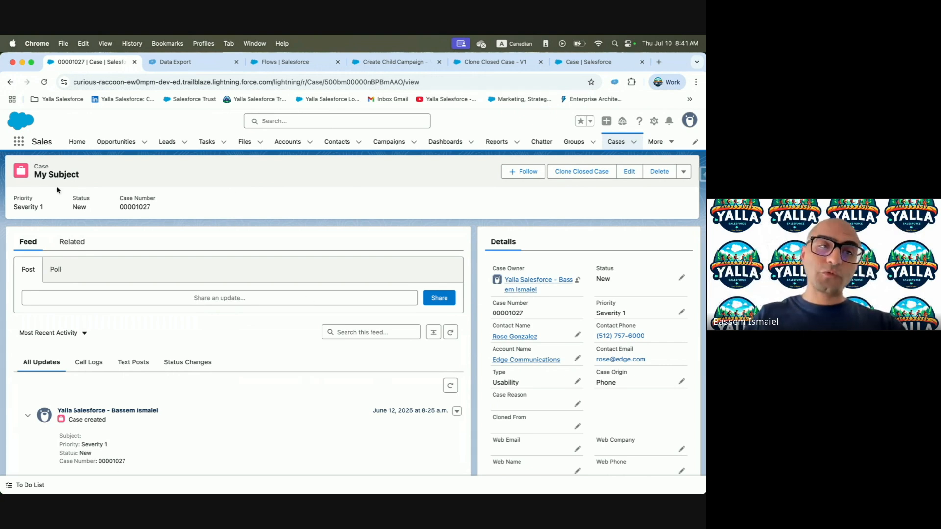
{"action": "left_click", "coordinate": [190, 62]}
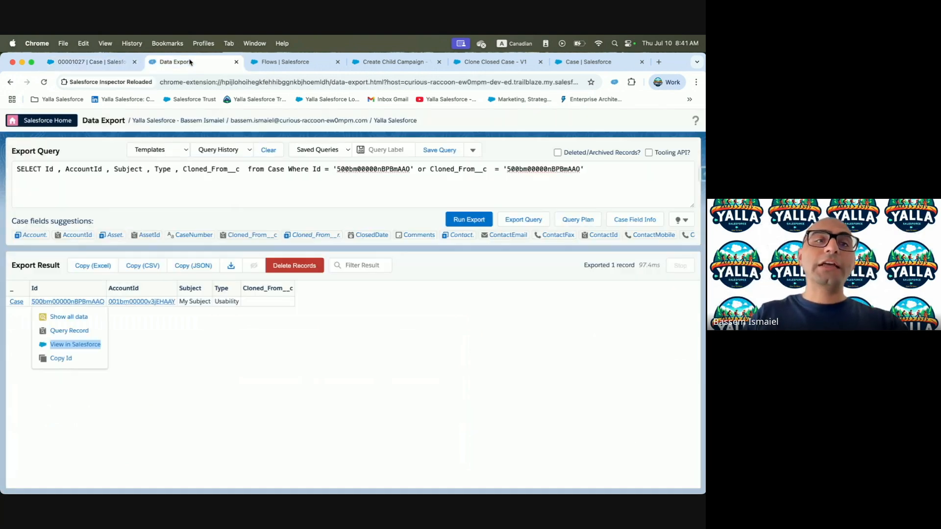
{"action": "left_click", "coordinate": [274, 349]}
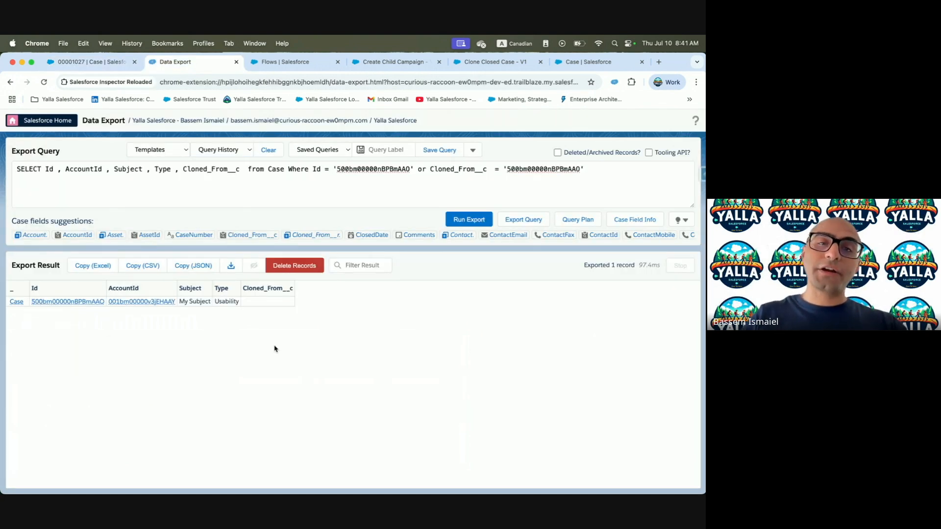
{"action": "left_click", "coordinate": [483, 222]}
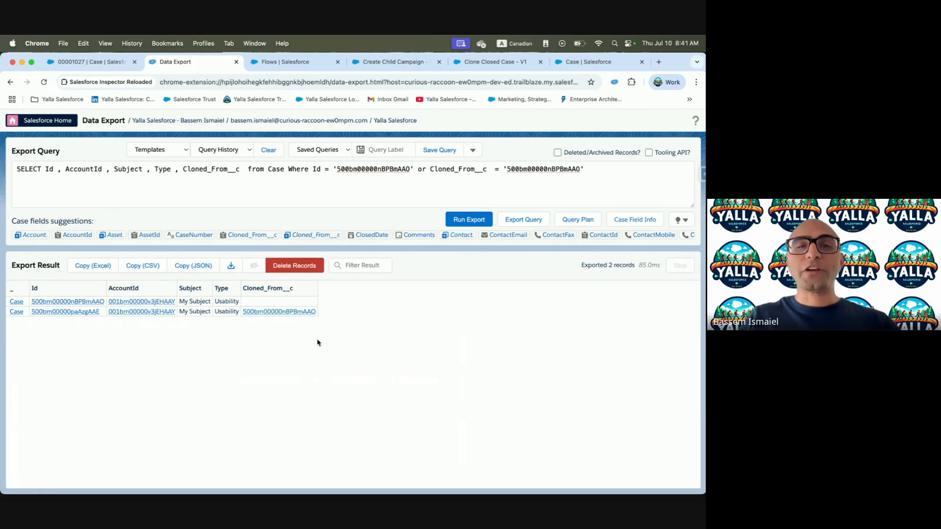
Clone the case a second time and re-run the query to list both clones
{"action": "left_click", "coordinate": [88, 62]}
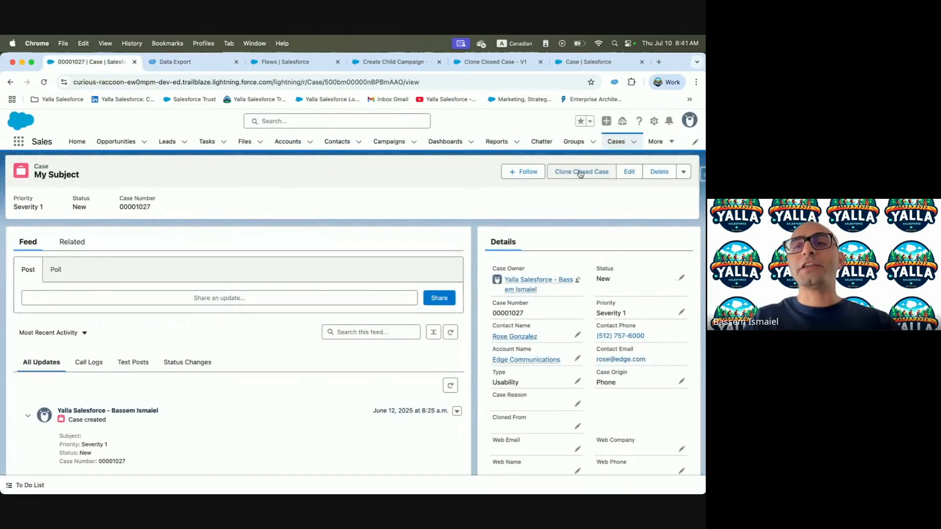
{"action": "left_click", "coordinate": [579, 172]}
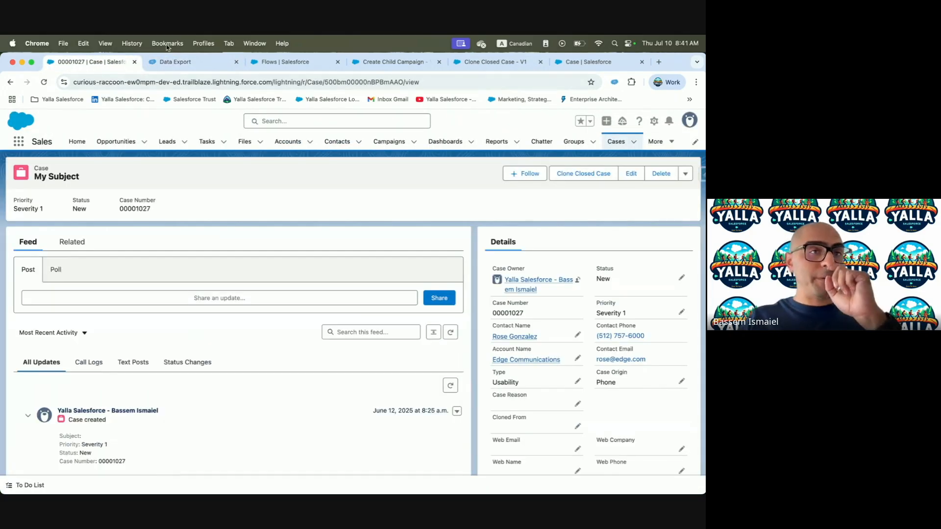
{"action": "left_click", "coordinate": [174, 61]}
{"action": "left_click", "coordinate": [463, 220]}
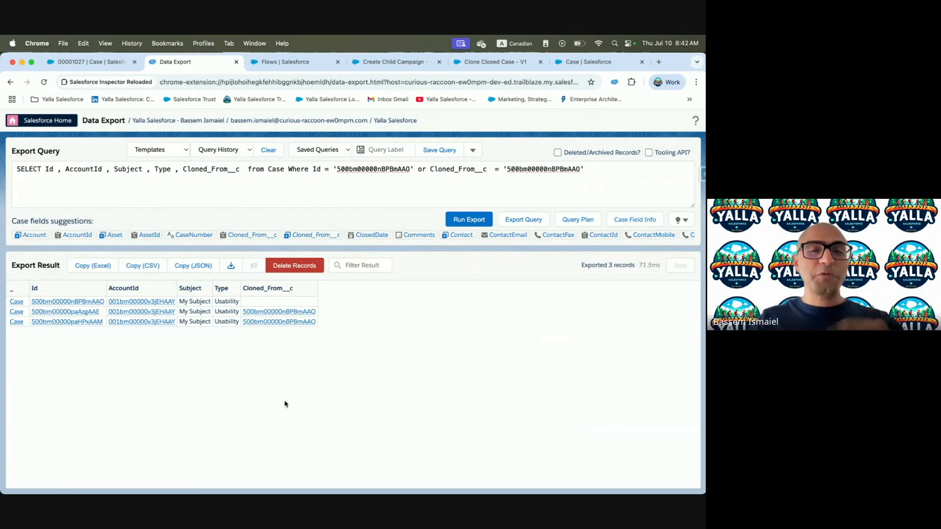
{"action": "key", "text": "ctrl+Left"}
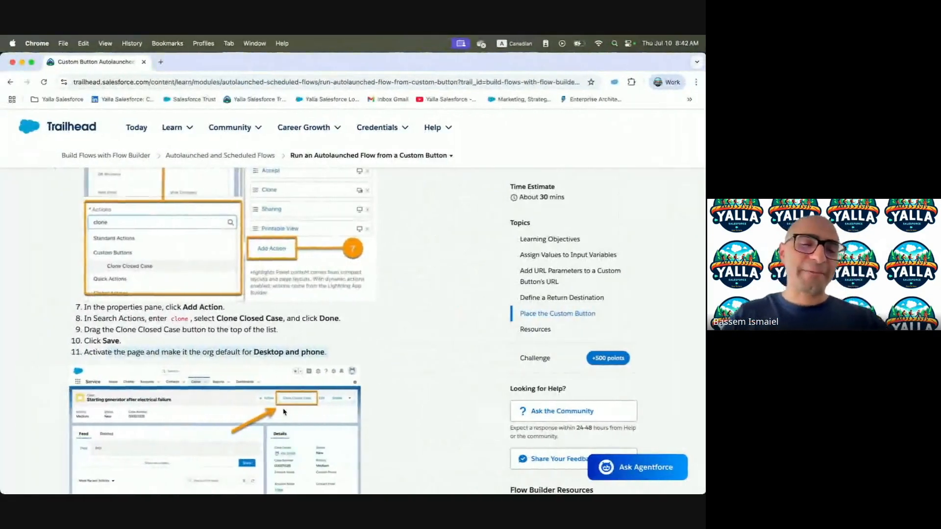
{"action": "scroll", "coordinate": [282, 412], "scroll_direction": "down", "scroll_amount": 4}
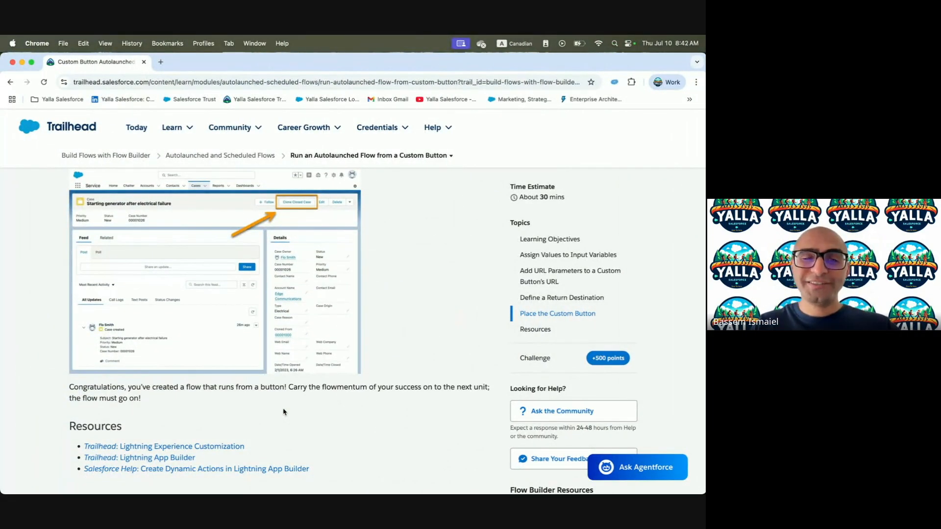
{"action": "scroll", "coordinate": [283, 412], "scroll_direction": "down", "scroll_amount": 6}
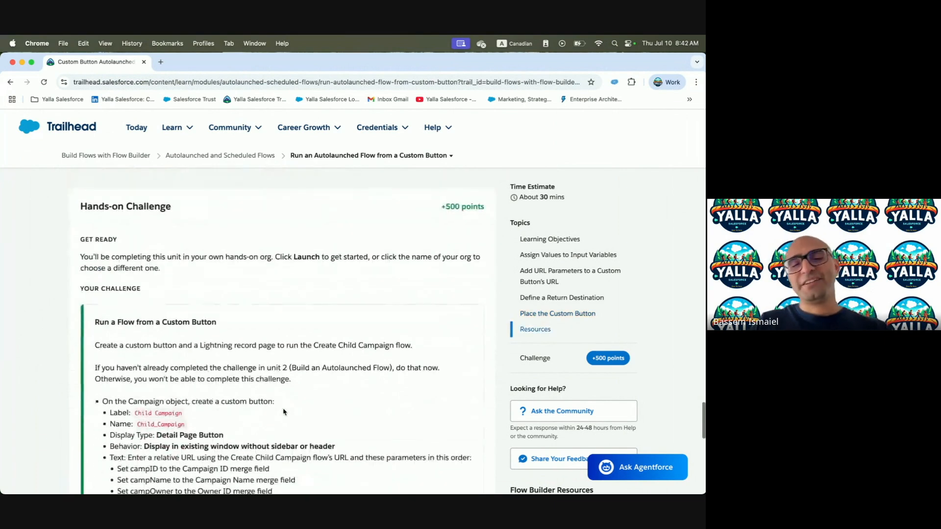
{"action": "scroll", "coordinate": [283, 412], "scroll_direction": "down", "scroll_amount": 3}
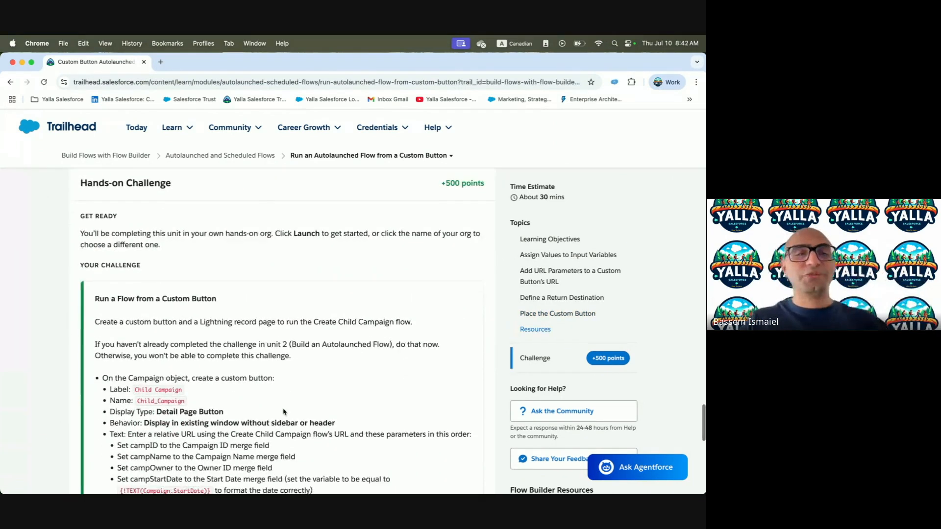
{"action": "scroll", "coordinate": [283, 408], "scroll_direction": "down", "scroll_amount": 1}
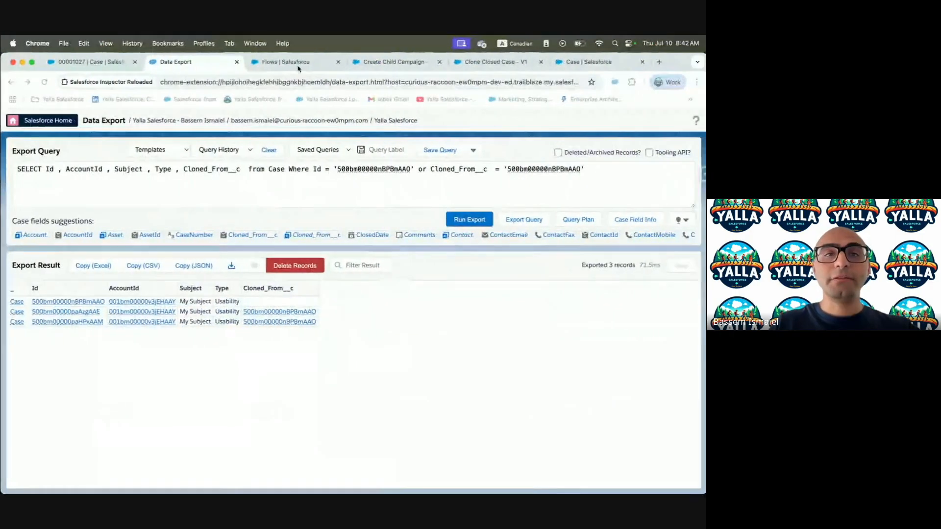
Reload the Flows list and sort it by Last Modified, newest first
{"action": "left_click", "coordinate": [392, 61]}
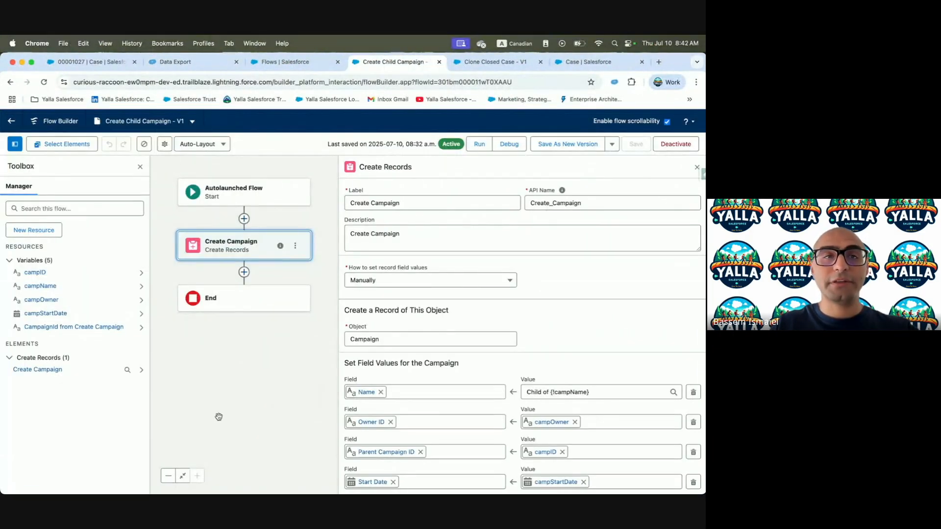
{"action": "left_click", "coordinate": [268, 66]}
{"action": "left_click", "coordinate": [285, 82]}
{"action": "key", "text": "Return"}
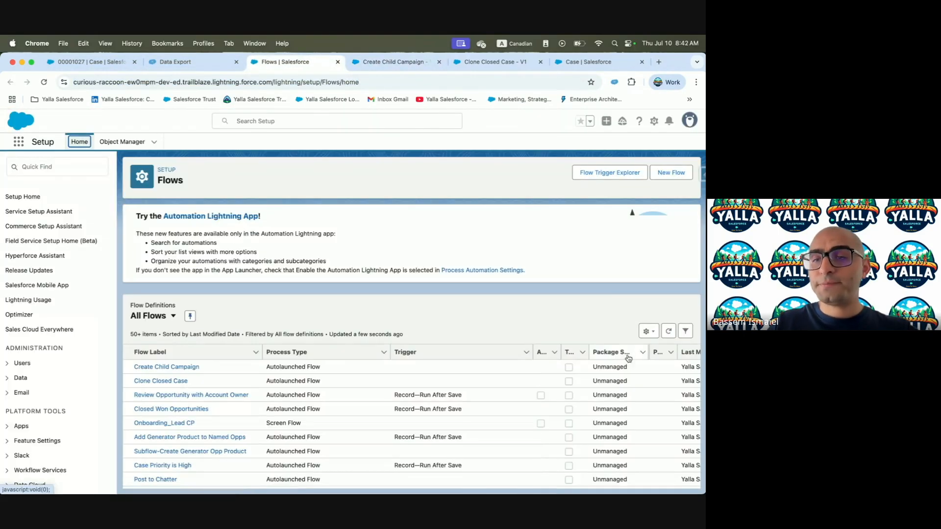
{"action": "scroll", "coordinate": [637, 356], "scroll_direction": "right", "scroll_amount": 5}
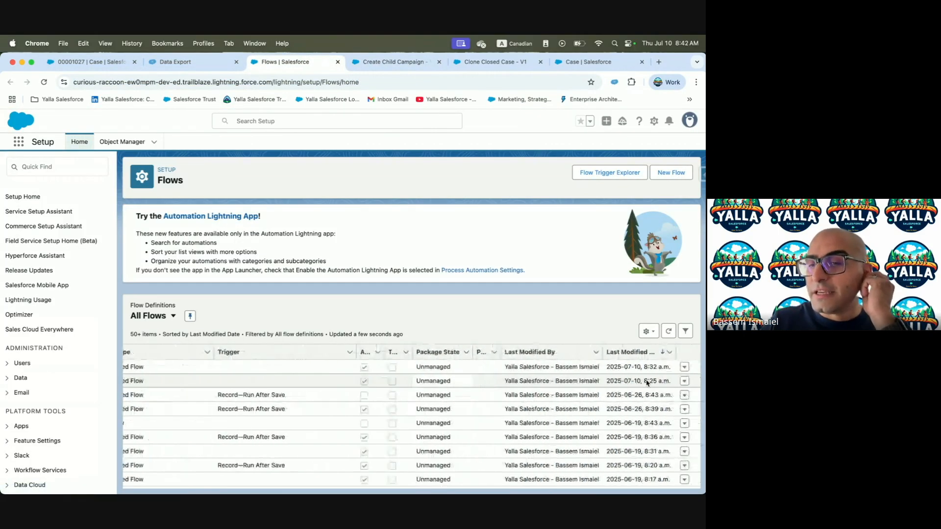
{"action": "left_click", "coordinate": [643, 353]}
{"action": "left_click", "coordinate": [643, 352]}
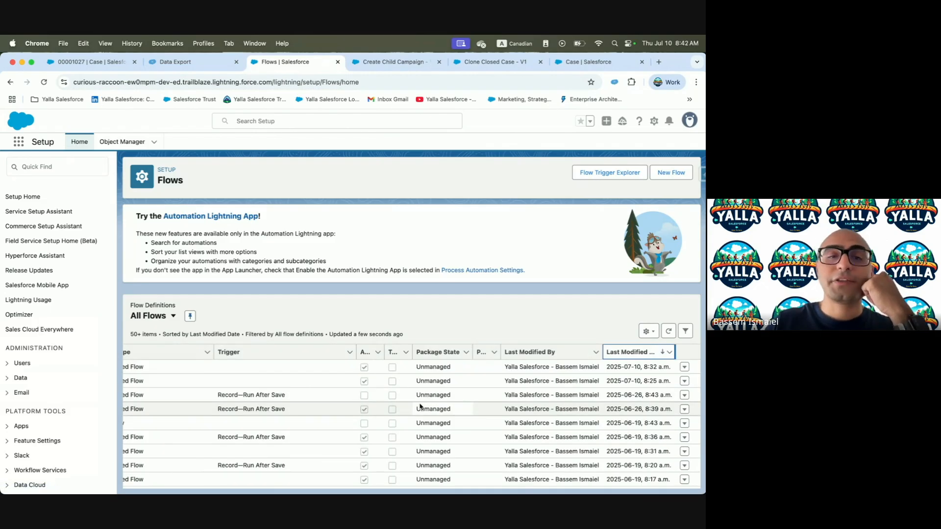
{"action": "scroll", "coordinate": [420, 406], "scroll_direction": "left", "scroll_amount": 5}
{"action": "scroll", "coordinate": [343, 381], "scroll_direction": "right", "scroll_amount": 5}
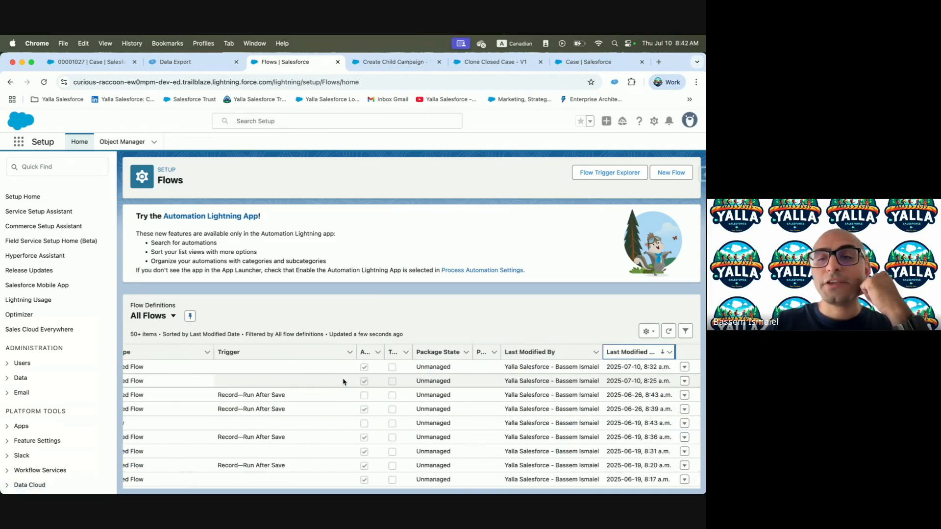
Open the Create Child Campaign flow's details and select its URL /flow/Create_Child_Campaign
{"action": "left_click", "coordinate": [684, 367]}
{"action": "left_click", "coordinate": [653, 380]}
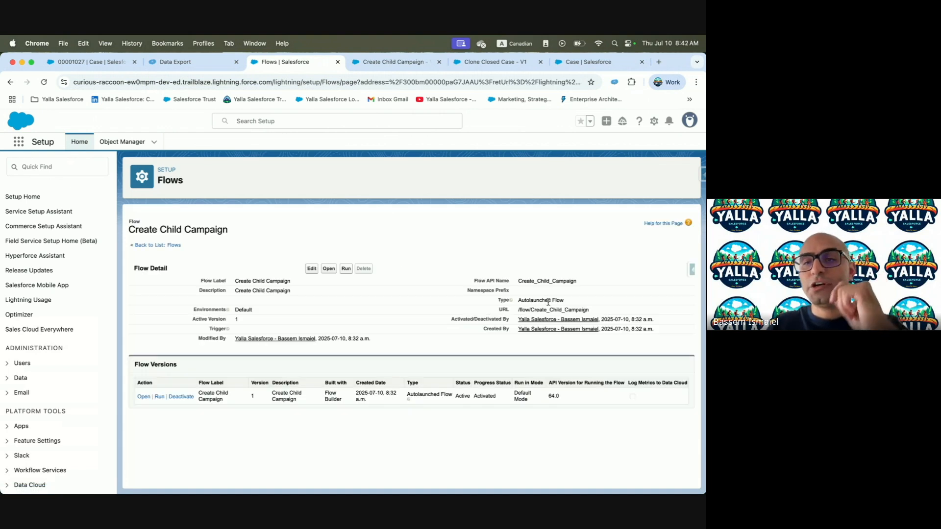
{"action": "triple_click", "coordinate": [538, 307]}
{"action": "key", "text": "super+c"}
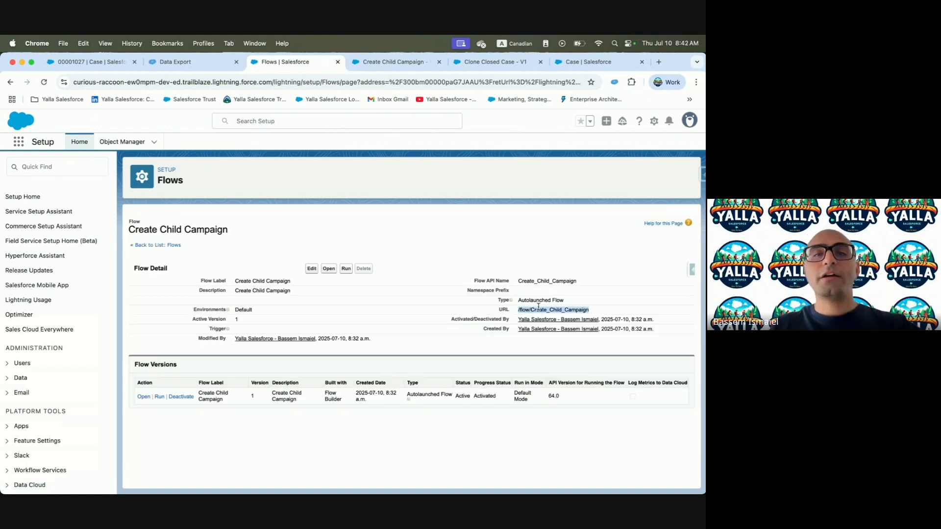
{"action": "left_click", "coordinate": [126, 143]}
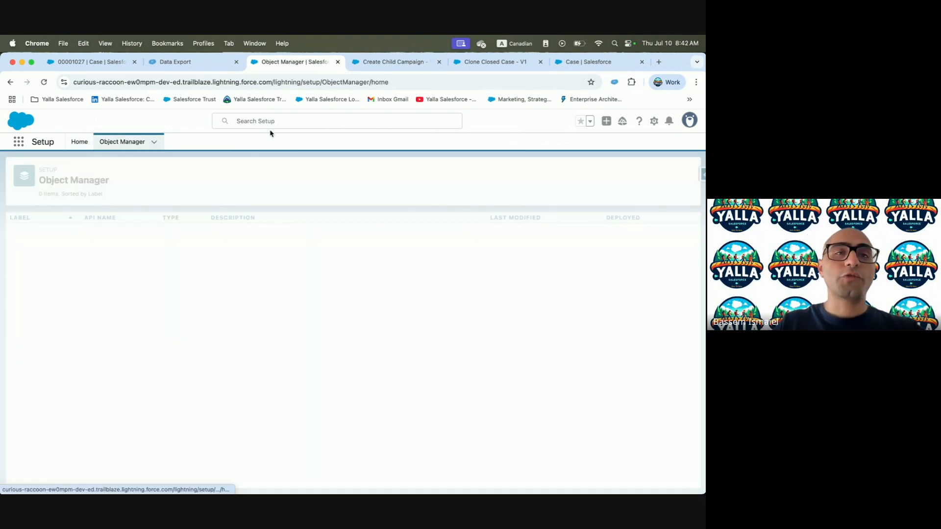
Start a new custom button on the Campaign object's Buttons, Links, and Actions
{"action": "left_click", "coordinate": [577, 175]}
{"action": "type", "text": "Campa"}
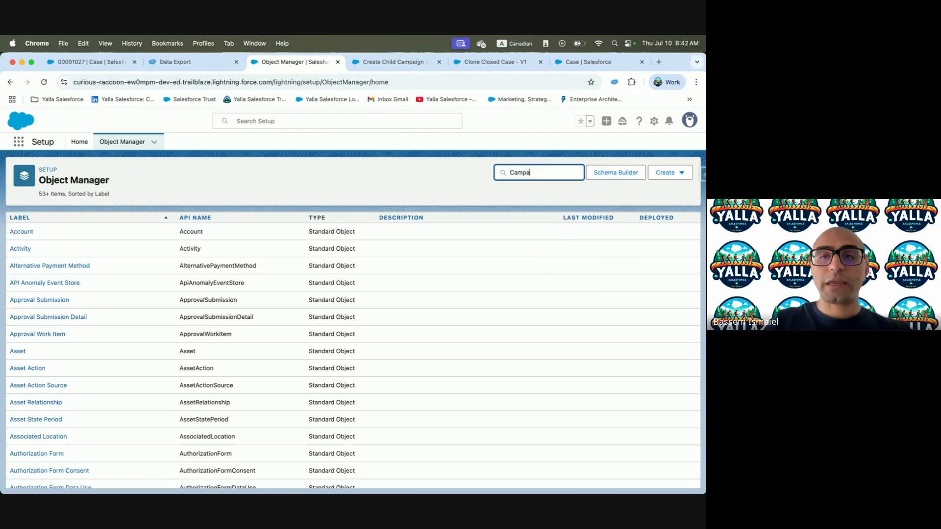
{"action": "left_click", "coordinate": [24, 232]}
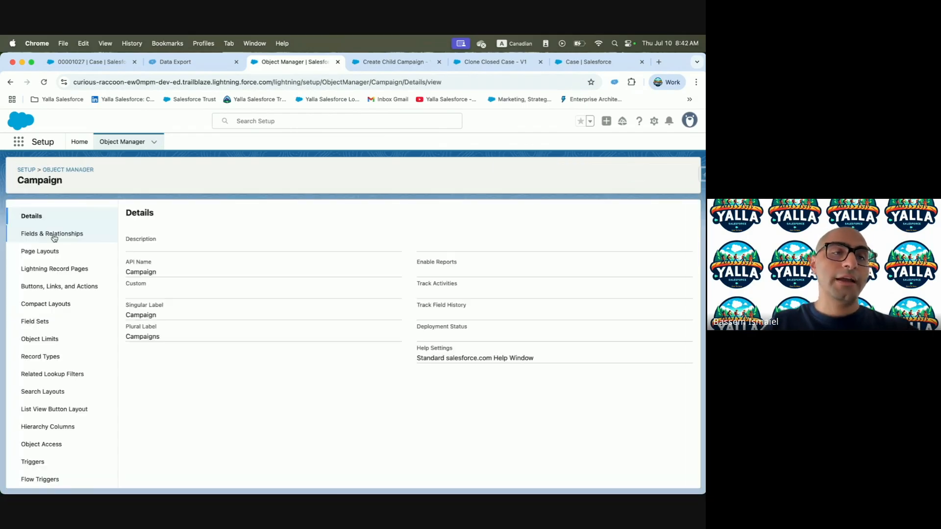
{"action": "left_click", "coordinate": [85, 286]}
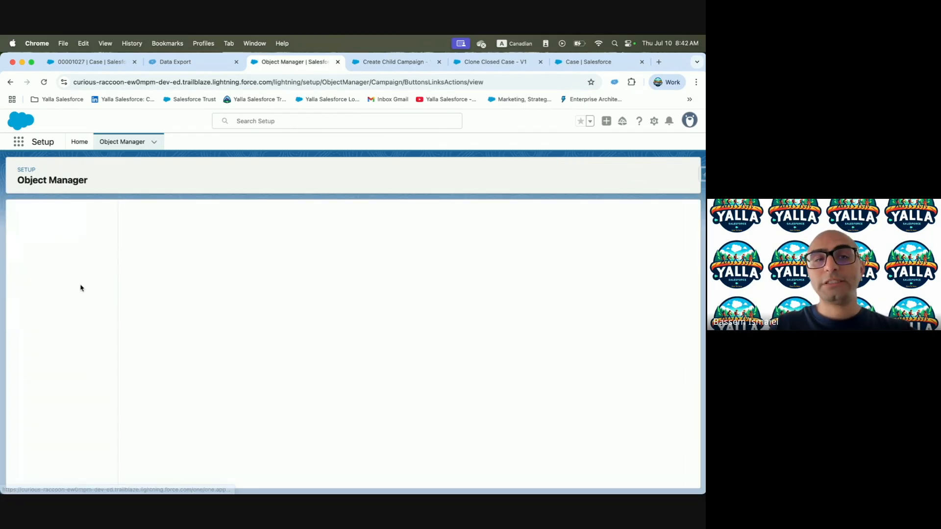
{"action": "left_click", "coordinate": [676, 215]}
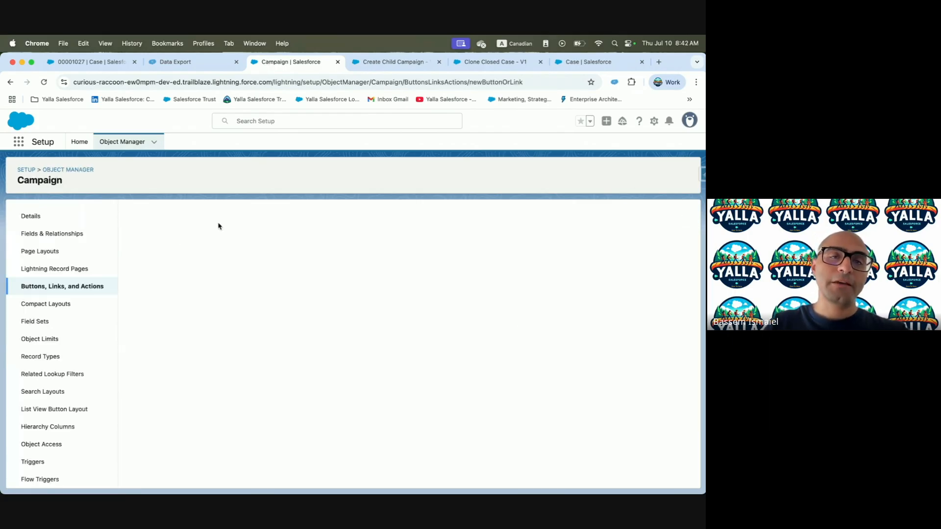
Move the copied flow path from the Label field into the button's URL box
{"action": "type", "text": "Create_Child_Campaign"}
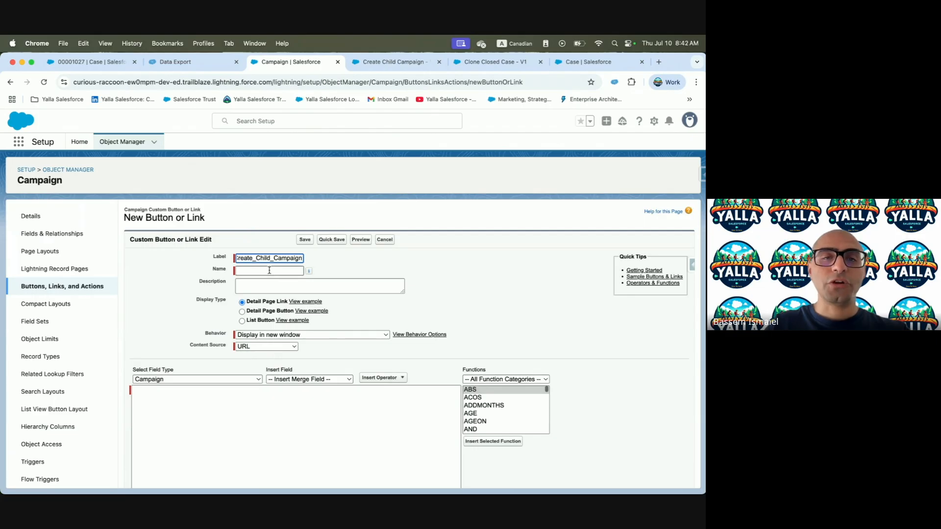
{"action": "key", "text": "ctrl+Left"}
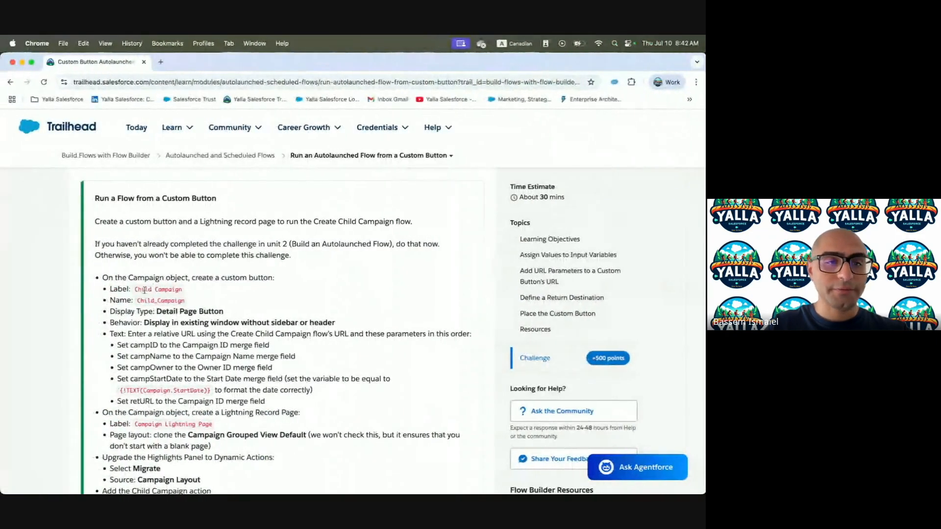
{"action": "triple_click", "coordinate": [148, 290]}
{"action": "left_click", "coordinate": [148, 290]}
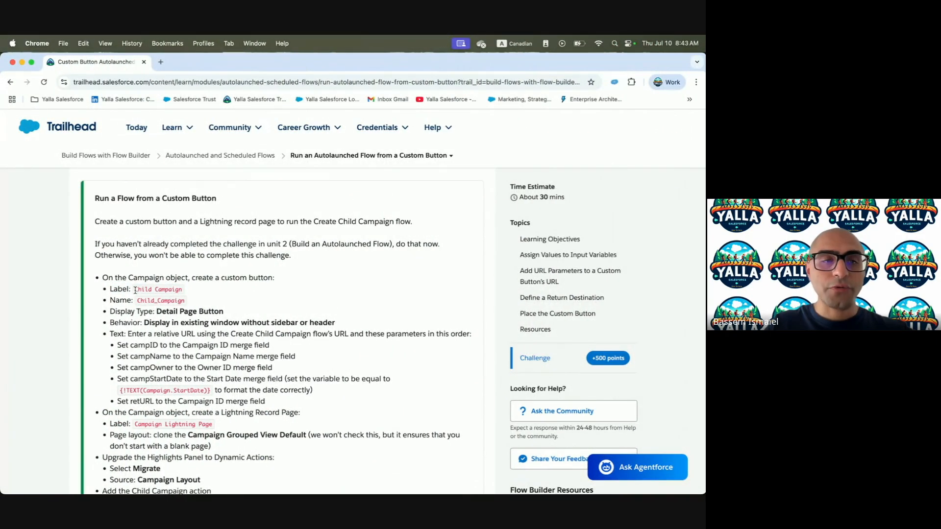
{"action": "key", "text": "ctrl+Right"}
{"action": "left_click", "coordinate": [288, 258]}
{"action": "key", "text": "super+a"}
{"action": "left_click", "coordinate": [213, 409]}
{"action": "key", "text": "super+v"}
Replace the wrong label with 'Child Campaign' as the button's label, name and description
{"action": "left_click", "coordinate": [280, 257]}
{"action": "key", "text": "super+a"}
{"action": "key", "text": "BackSpace"}
{"action": "key", "text": "Tab"}
{"action": "key", "text": "BackSpace"}
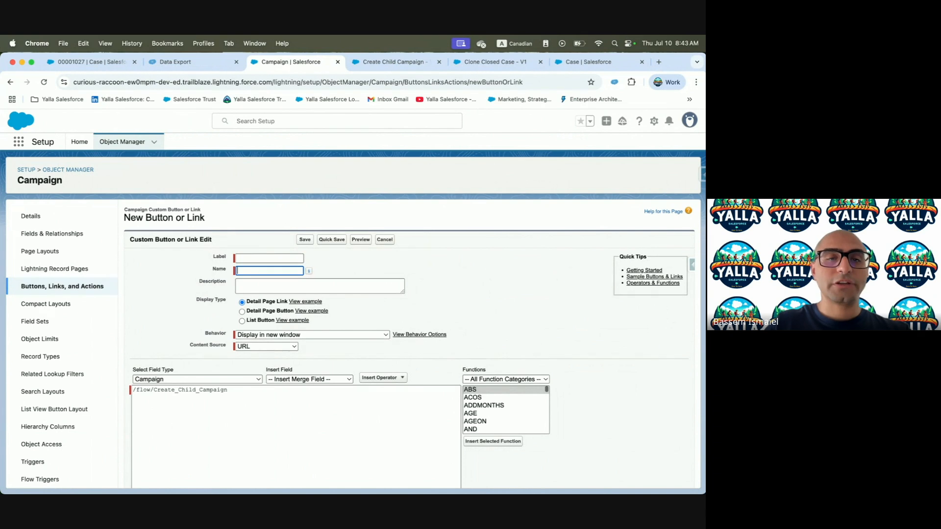
{"action": "key", "text": "ctrl+Left"}
{"action": "left_click_drag", "start_coordinate": [135, 291], "coordinate": [180, 289]}
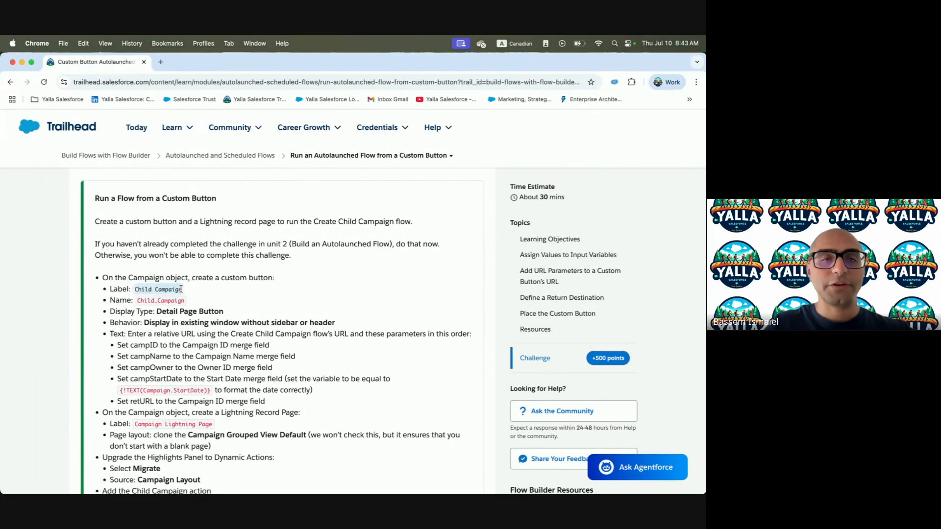
{"action": "key", "text": "super+c"}
{"action": "key", "text": "ctrl+Right"}
{"action": "left_click", "coordinate": [257, 258]}
{"action": "key", "text": "super+v"}
{"action": "left_click", "coordinate": [250, 281]}
{"action": "key", "text": "super+v"}
Make it a Detail Page Button that displays in the existing window without sidebar or header
{"action": "key", "text": "ctrl+Left"}
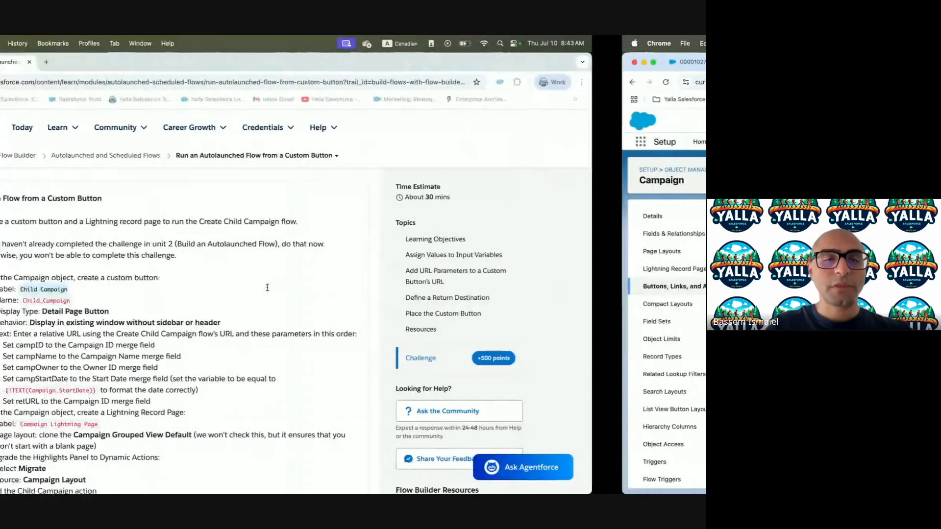
{"action": "left_click_drag", "start_coordinate": [157, 313], "coordinate": [277, 318]}
{"action": "key", "text": "ctrl+Right"}
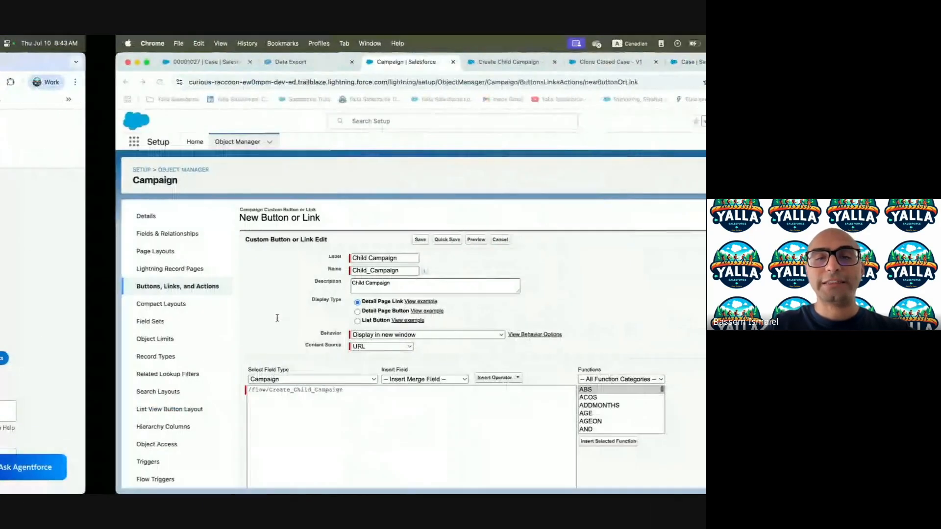
{"action": "left_click", "coordinate": [242, 312]}
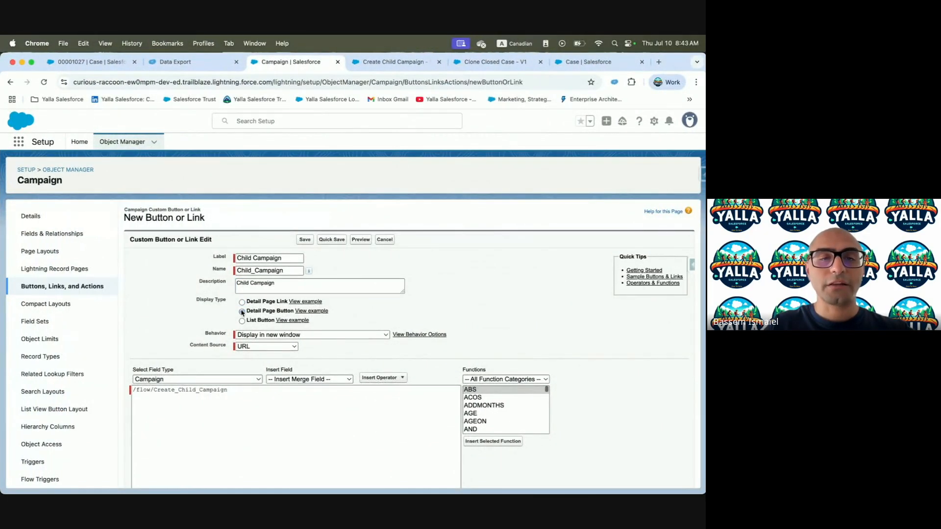
{"action": "key", "text": "ctrl+Left"}
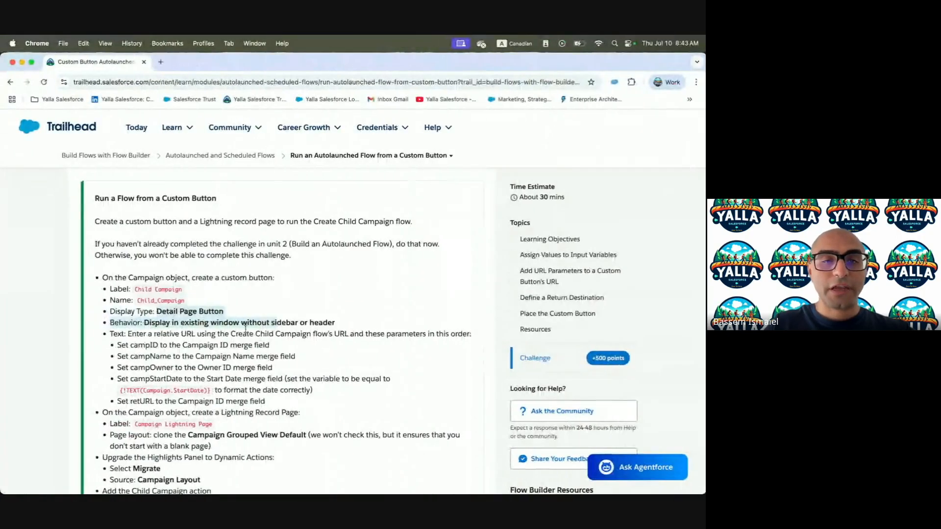
{"action": "key", "text": "ctrl+Right"}
{"action": "left_click", "coordinate": [332, 336]}
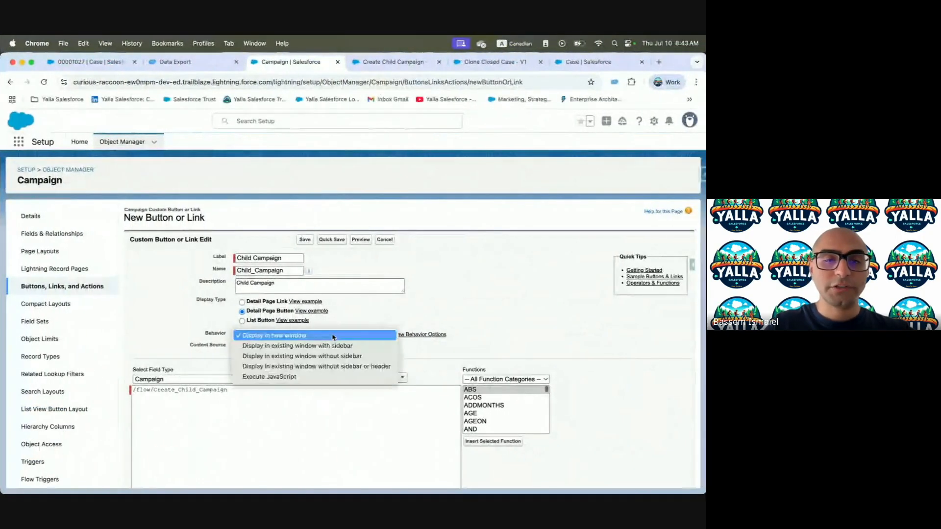
{"action": "left_click", "coordinate": [360, 366]}
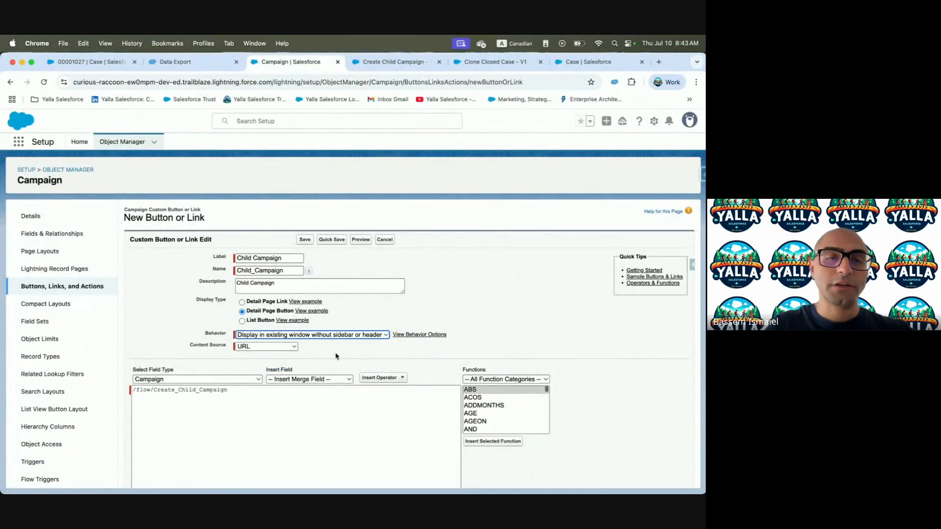
Append campID={!Campaign.Id}& to the end of the URL
{"action": "key", "text": "ctrl+Left"}
{"action": "scroll", "coordinate": [153, 315], "scroll_direction": "down", "scroll_amount": 2}
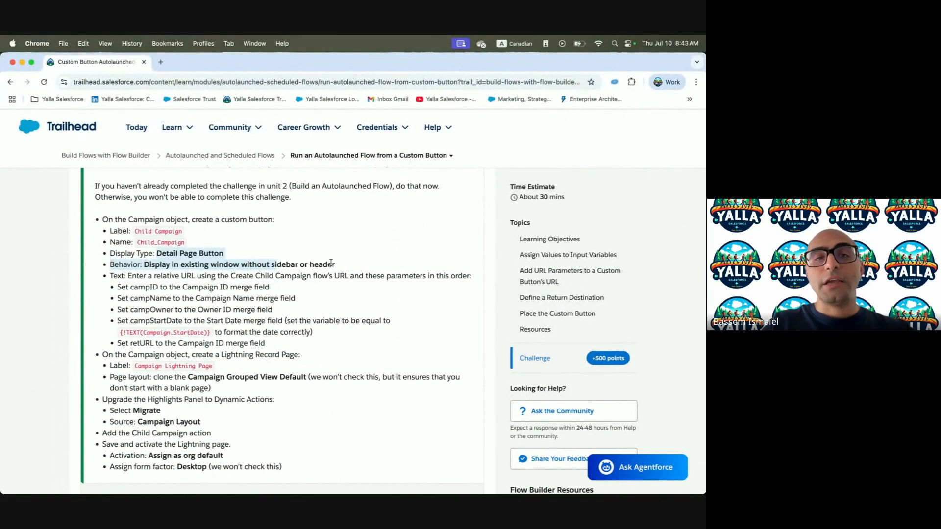
{"action": "left_click", "coordinate": [144, 284]}
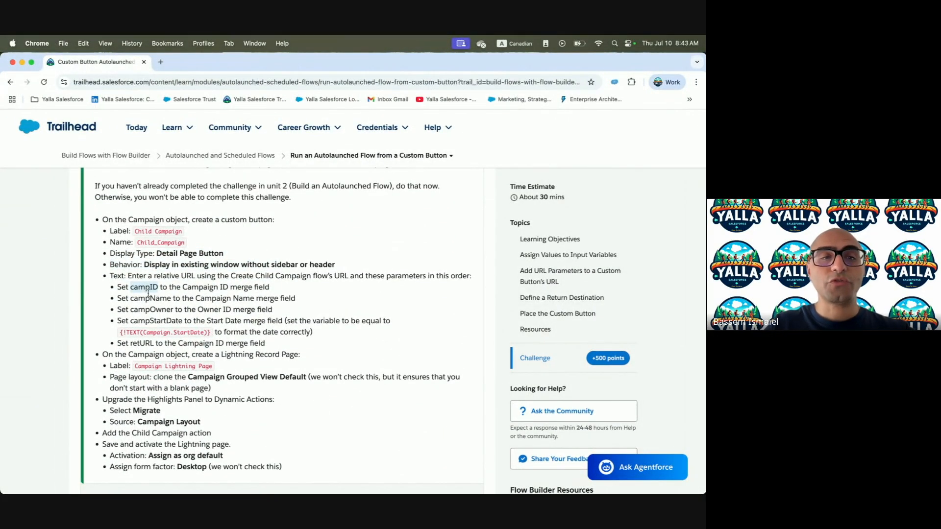
{"action": "key", "text": "ctrl+Right"}
{"action": "left_click", "coordinate": [239, 390]}
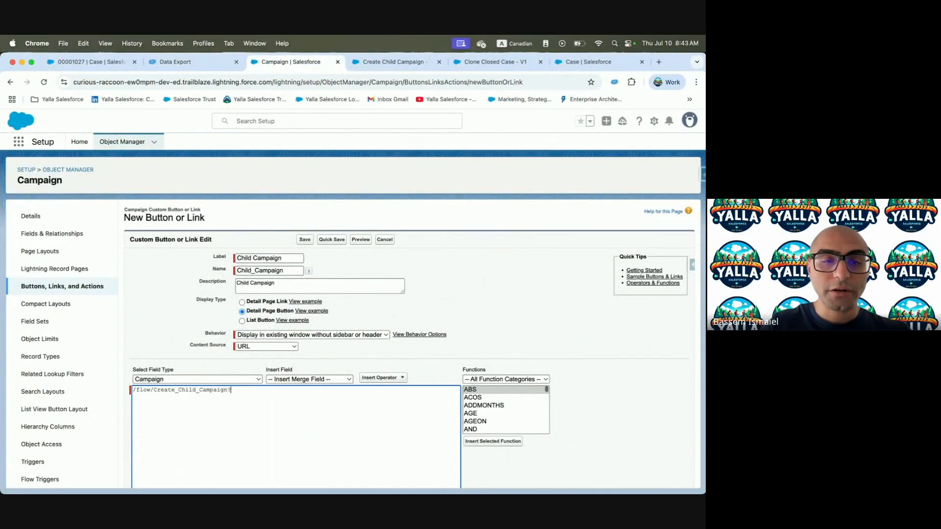
{"action": "type", "text": "campID"}
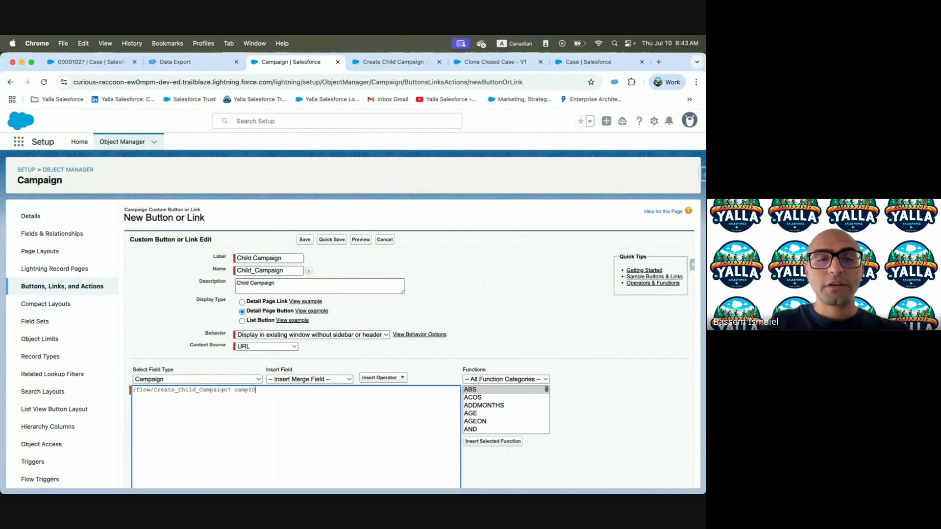
{"action": "left_click", "coordinate": [235, 389]}
{"action": "key", "text": "BackSpace"}
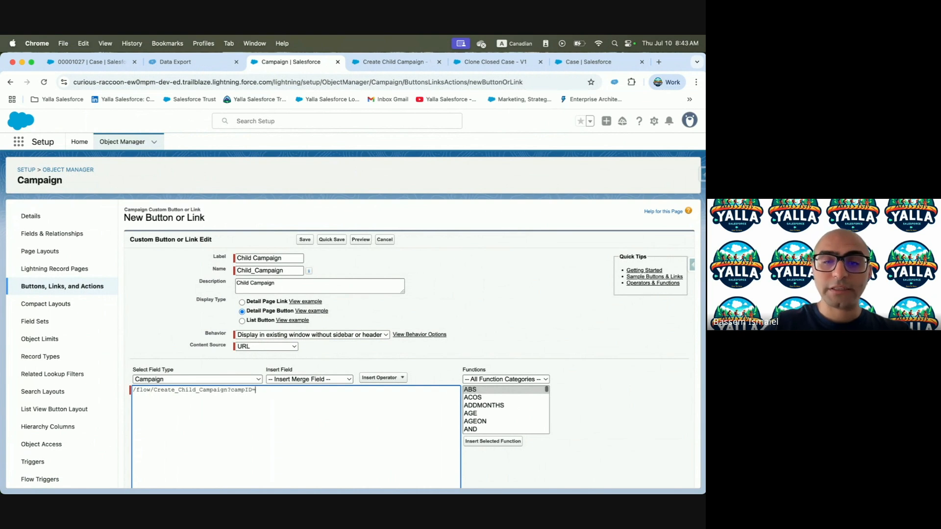
{"action": "type", "text": "="}
{"action": "left_click", "coordinate": [294, 379]}
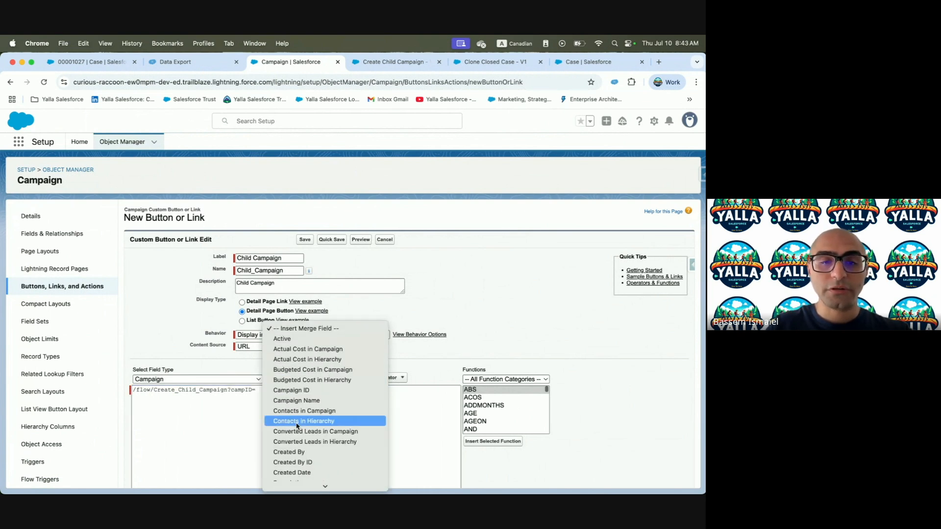
{"action": "left_click", "coordinate": [303, 390]}
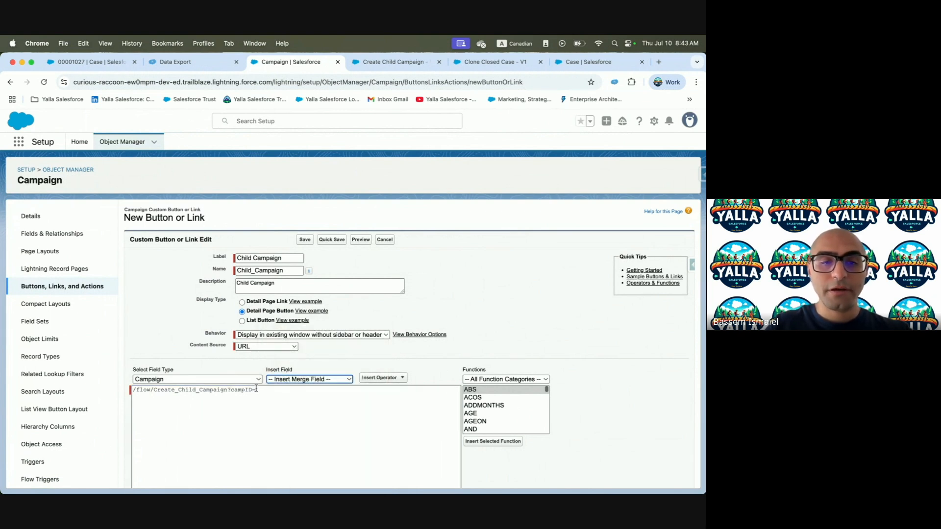
{"action": "left_click", "coordinate": [302, 385]}
{"action": "left_click", "coordinate": [302, 407]}
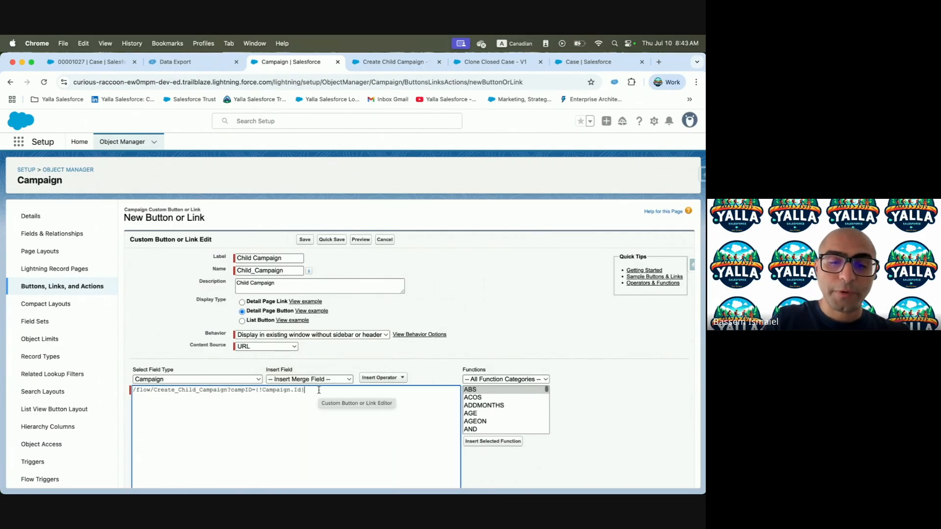
{"action": "type", "text": "&"}
Append campName={!Campaign.Name} to the URL using the Campaign Name merge field
{"action": "key", "text": "ctrl+Left"}
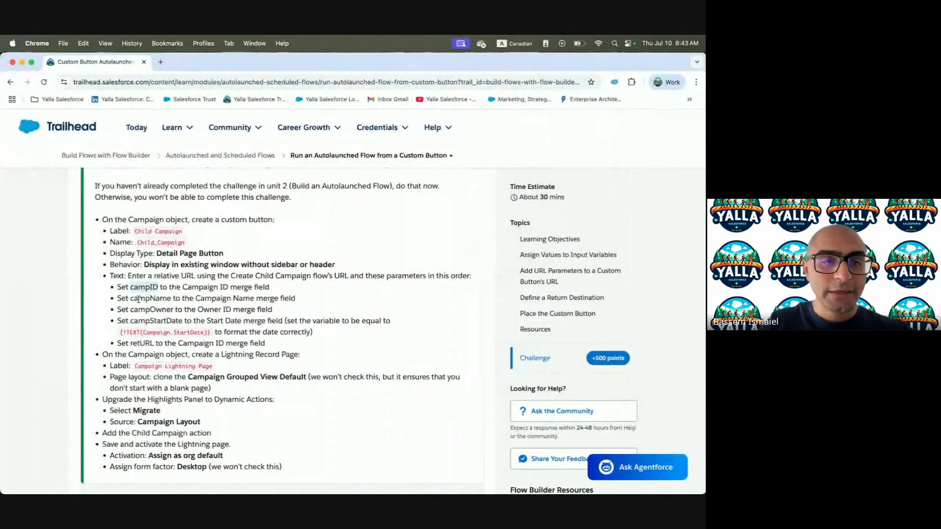
{"action": "key", "text": "ctrl+Right"}
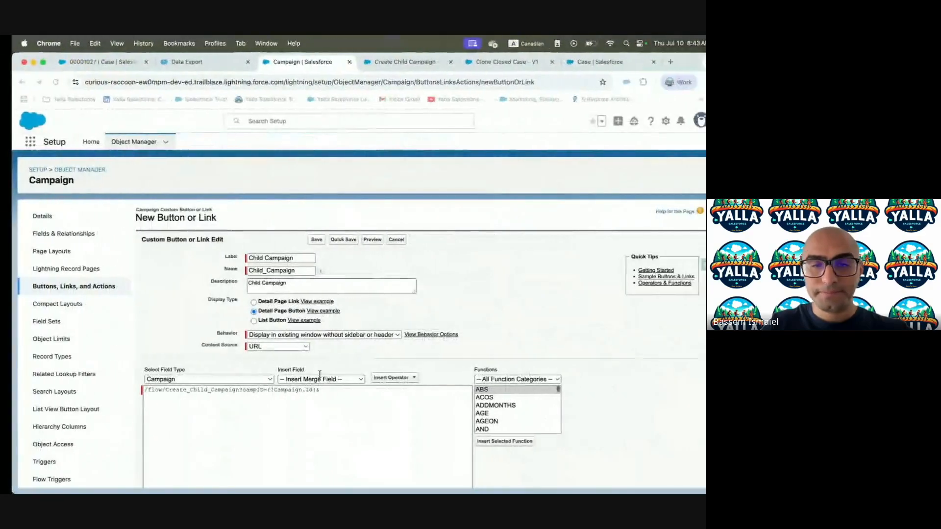
{"action": "type", "text": "campName"}
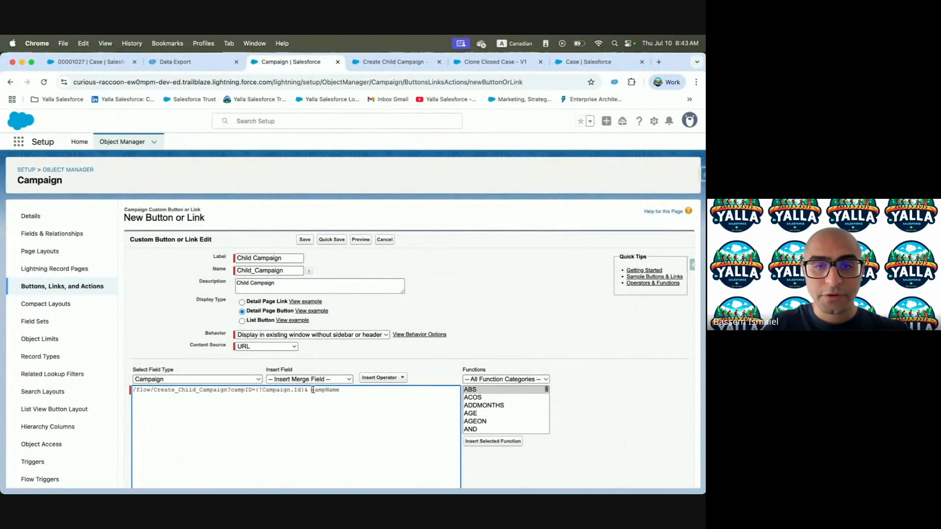
{"action": "left_click", "coordinate": [332, 380]}
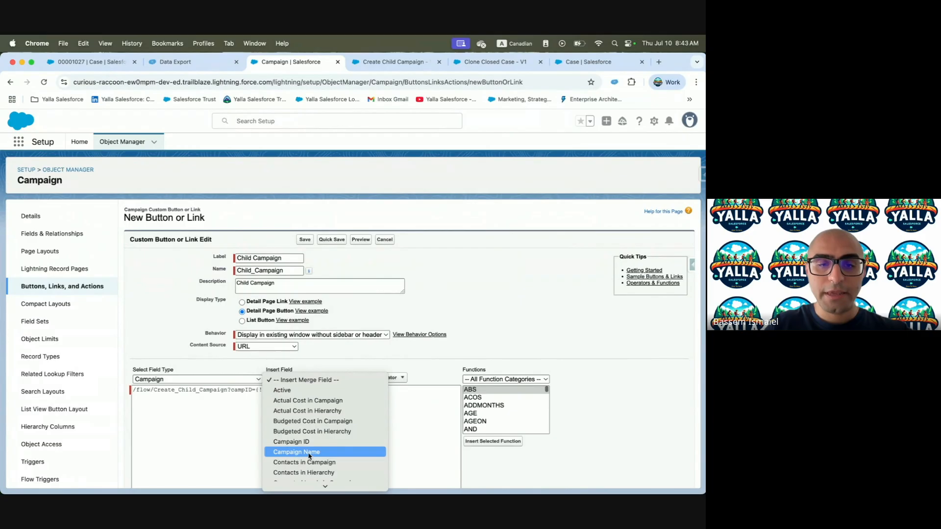
{"action": "left_click", "coordinate": [308, 452]}
{"action": "left_click", "coordinate": [310, 390], "text": "shift"}
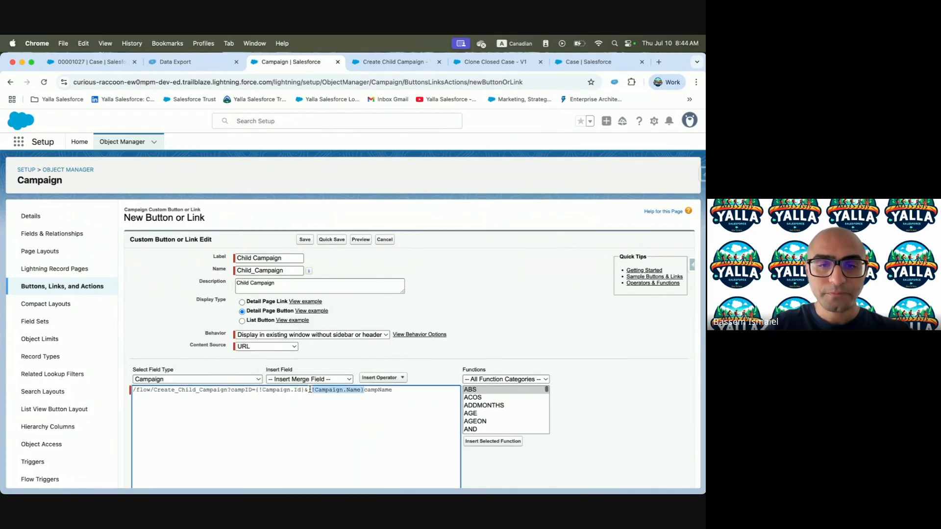
{"action": "mouse_move", "coordinate": [465, 485]}
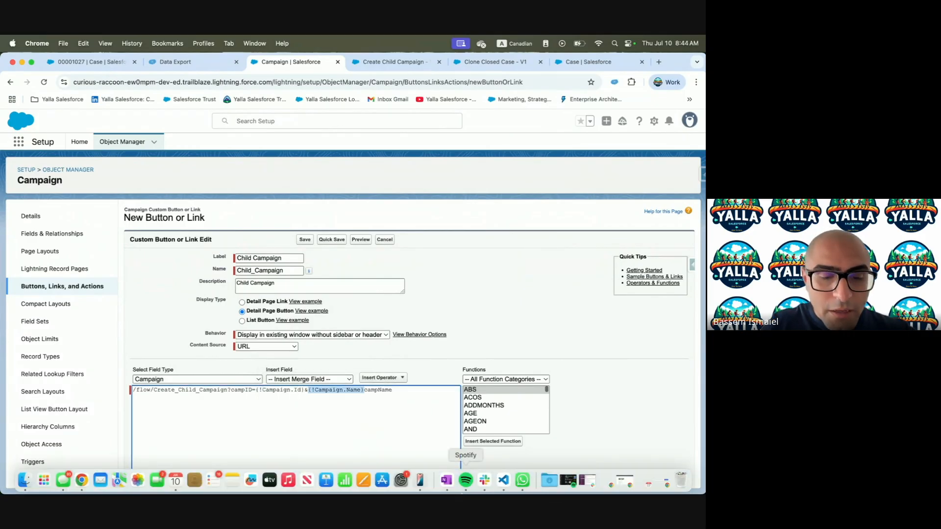
{"action": "key", "text": "BackSpace"}
{"action": "key", "text": "super+v"}
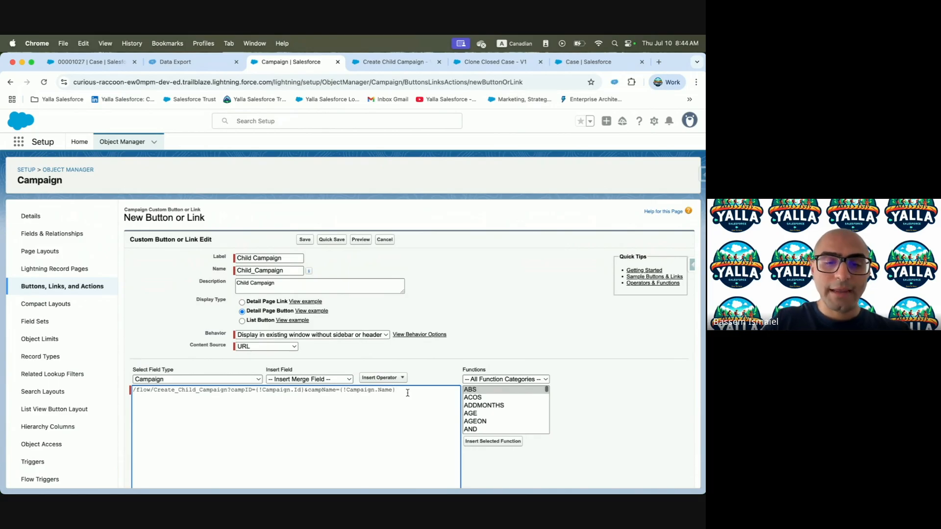
Add campOwner with the Campaign Owner ID merge field to the URL
{"action": "key", "text": "ctrl+Left"}
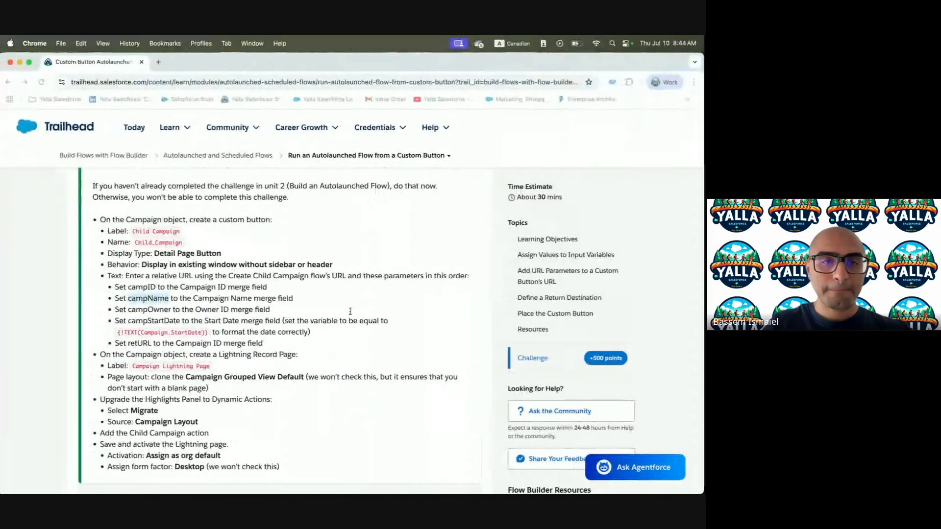
{"action": "double_click", "coordinate": [151, 310]}
{"action": "key", "text": "super+c"}
{"action": "key", "text": "ctrl+Right"}
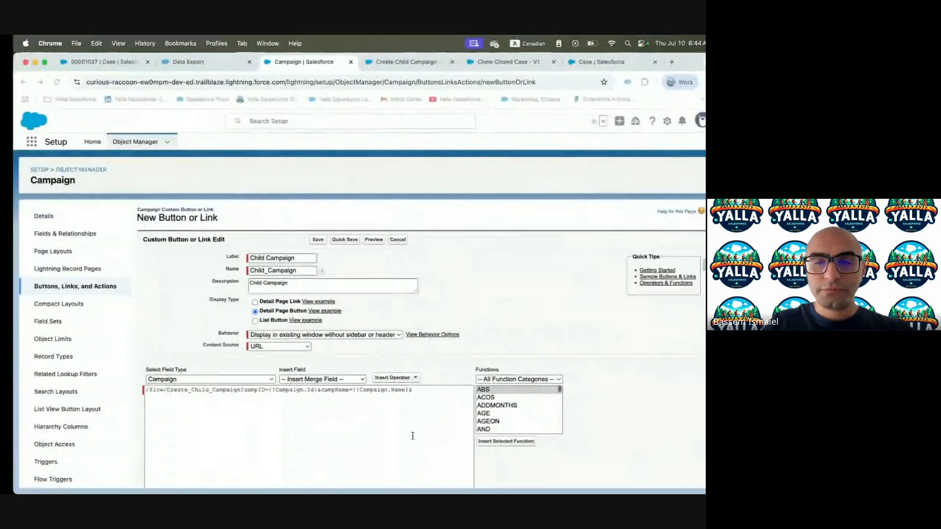
{"action": "key", "text": "super+v"}
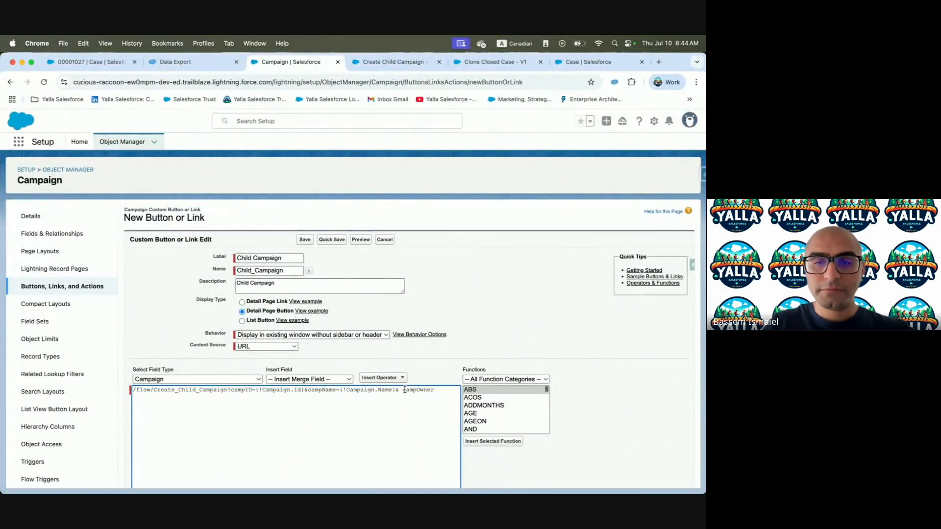
{"action": "key", "text": "BackSpace"}
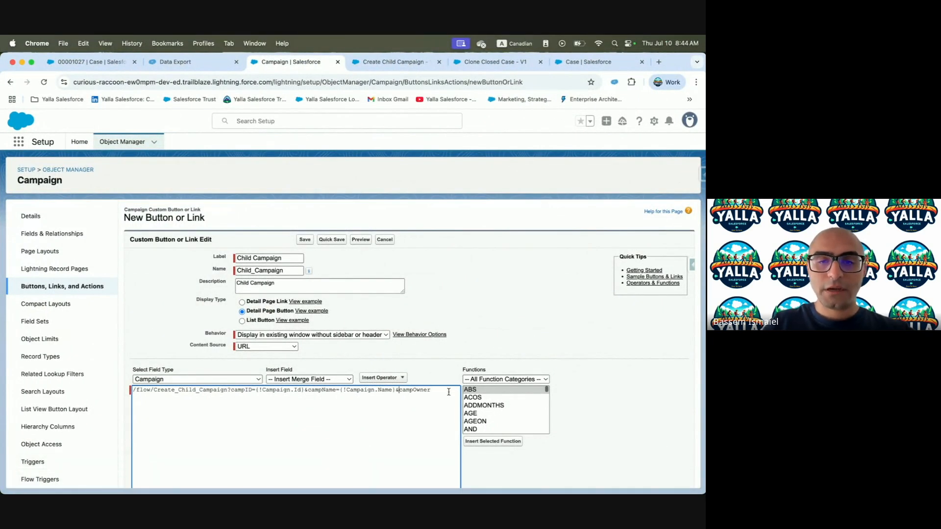
{"action": "left_click", "coordinate": [301, 379]}
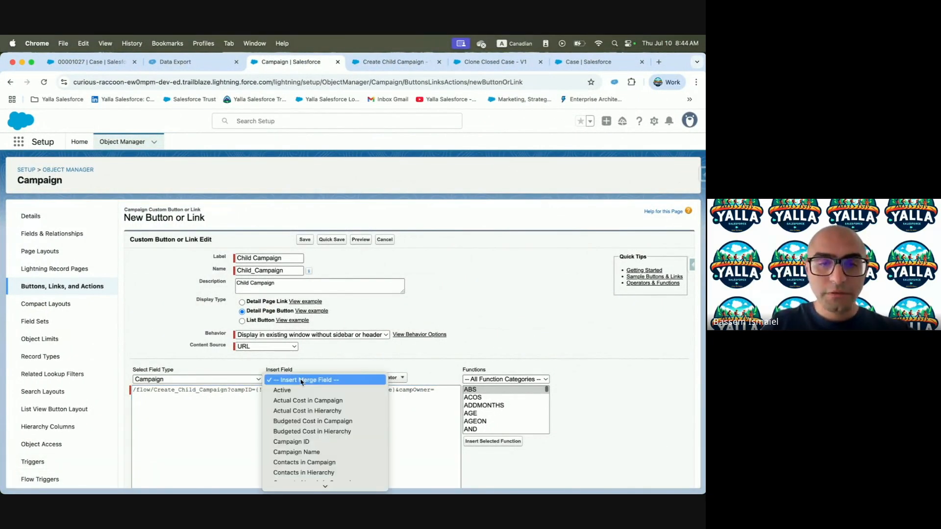
{"action": "scroll", "coordinate": [317, 430], "scroll_direction": "down", "scroll_amount": 3}
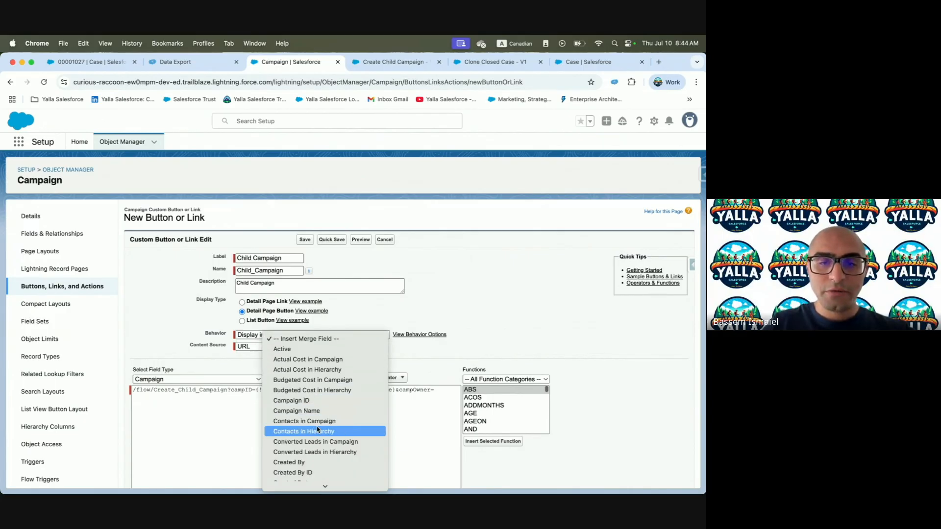
{"action": "scroll", "coordinate": [318, 430], "scroll_direction": "down", "scroll_amount": 3}
{"action": "scroll", "coordinate": [317, 430], "scroll_direction": "down", "scroll_amount": 5}
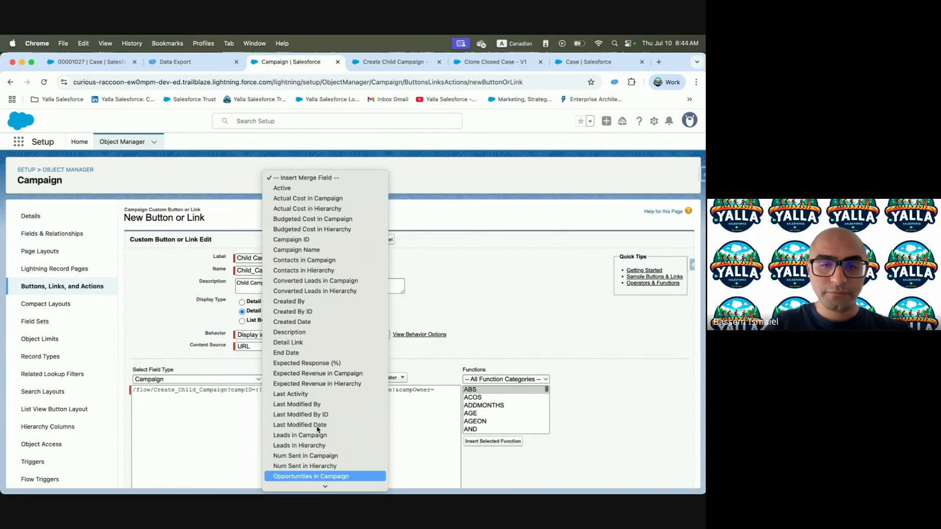
{"action": "scroll", "coordinate": [318, 430], "scroll_direction": "down", "scroll_amount": 3}
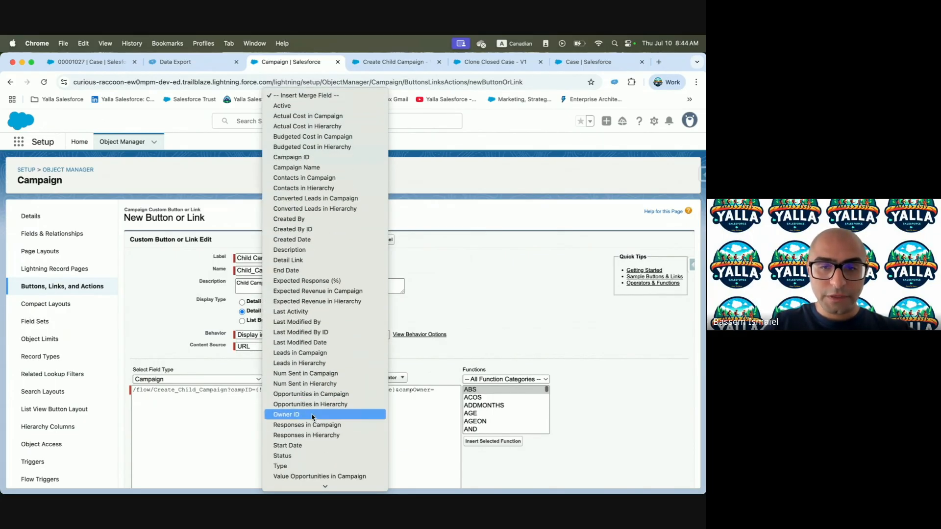
{"action": "left_click", "coordinate": [309, 414]}
Append the campStartDate parameter name, copied from the challenge, to the URL
{"action": "key", "text": "super+grave"}
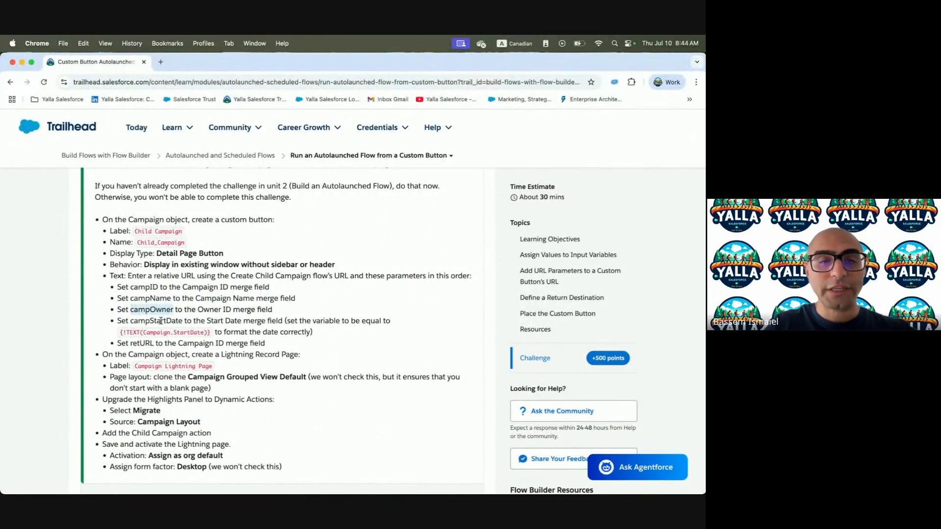
{"action": "key", "text": "super+grave"}
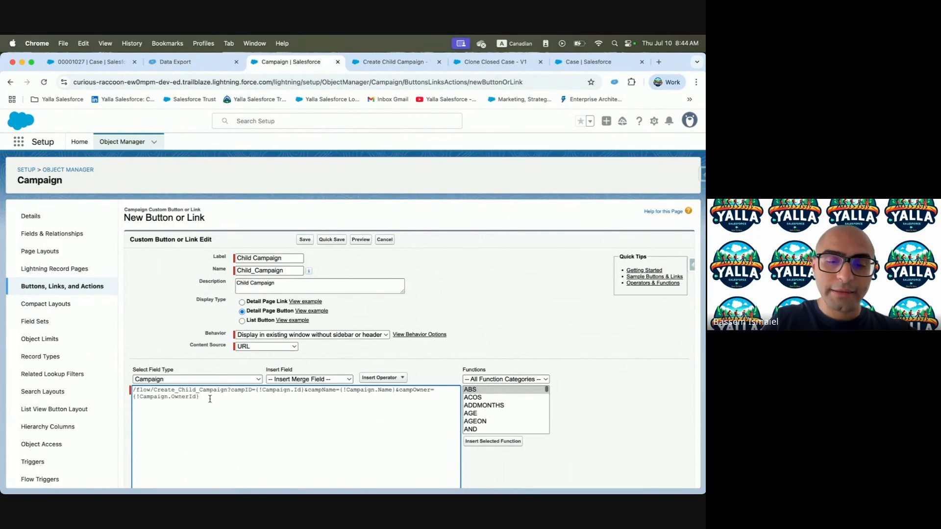
{"action": "key", "text": "super+grave"}
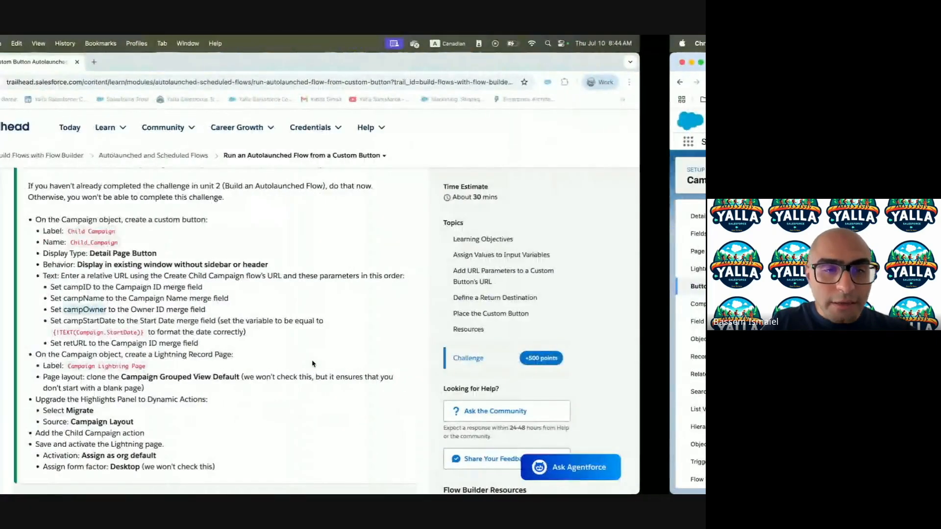
{"action": "double_click", "coordinate": [169, 319]}
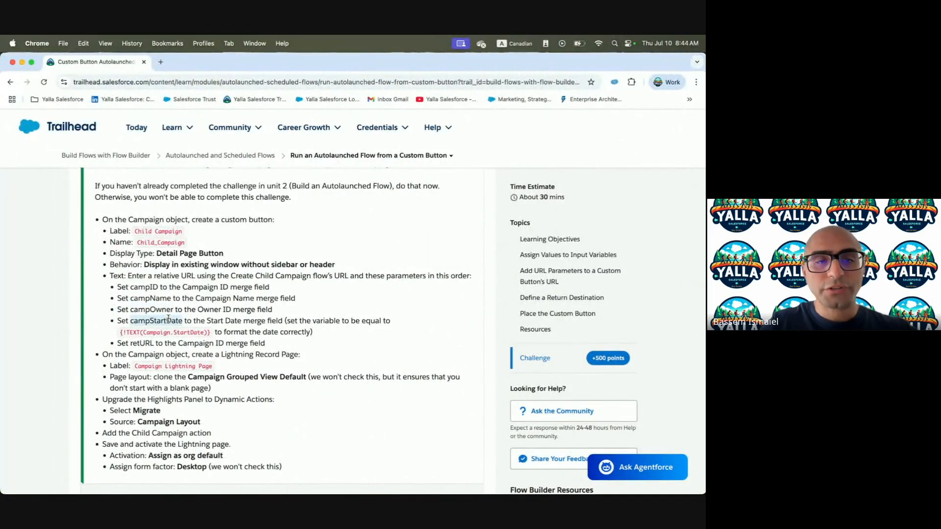
{"action": "key", "text": "super+c"}
{"action": "key", "text": "super+grave"}
{"action": "key", "text": "super+v"}
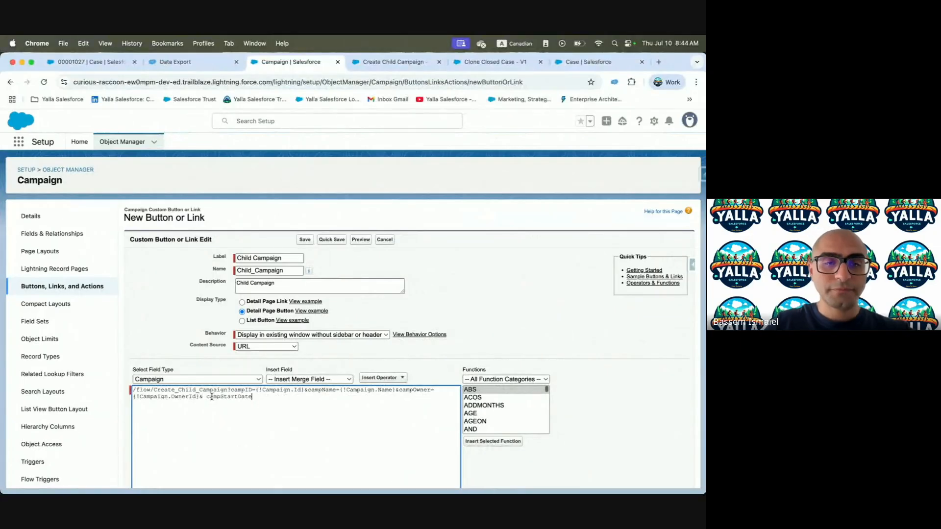
{"action": "key", "text": "BackSpace"}
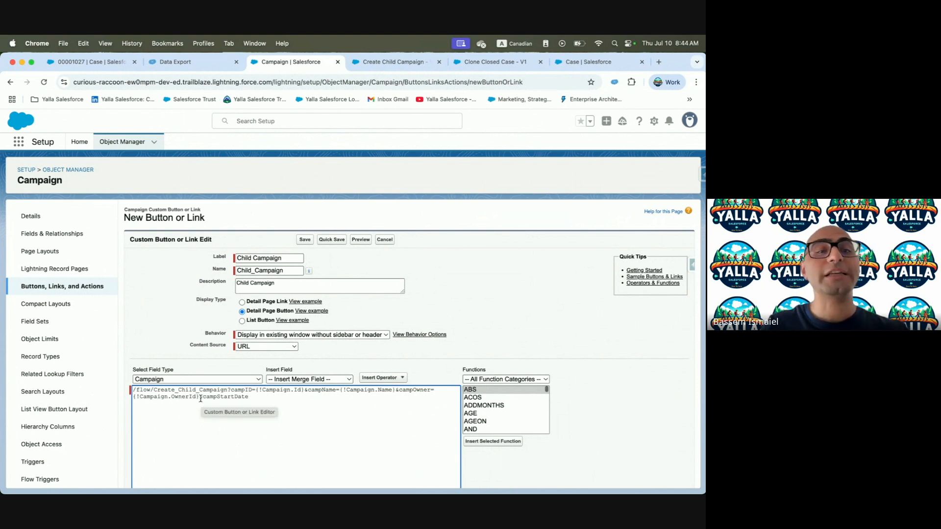
Insert an empty TEXT() function after campStartDate=
{"action": "type", "text": "="}
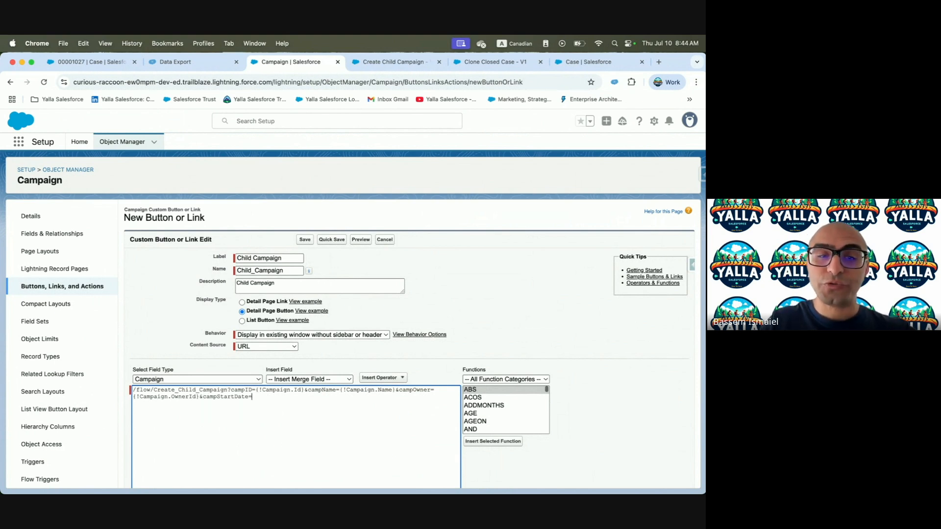
{"action": "left_click", "coordinate": [530, 380]}
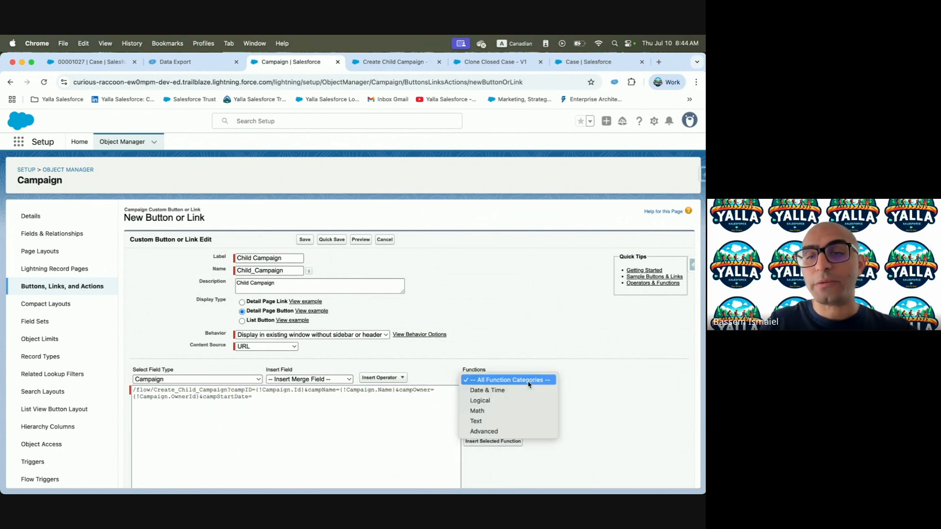
{"action": "left_click", "coordinate": [488, 422]}
{"action": "scroll", "coordinate": [489, 412], "scroll_direction": "down", "scroll_amount": 10}
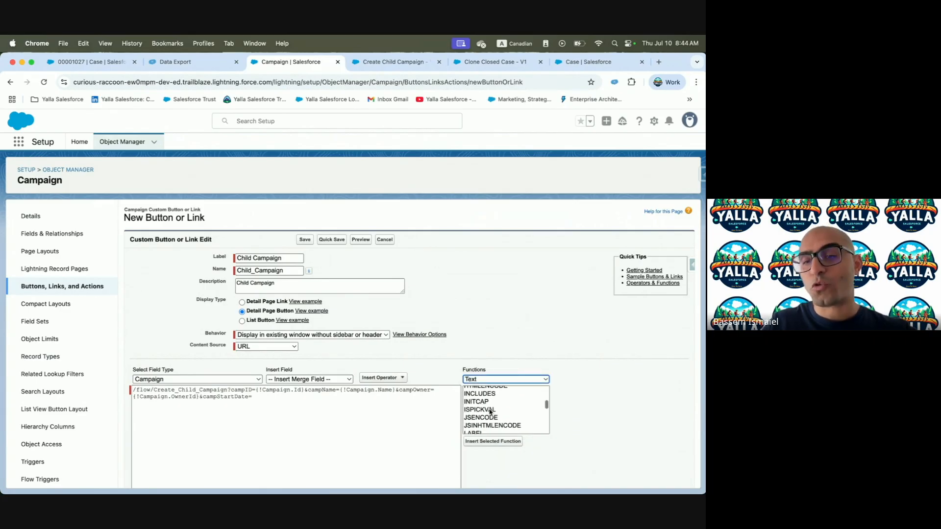
{"action": "scroll", "coordinate": [490, 411], "scroll_direction": "down", "scroll_amount": 3}
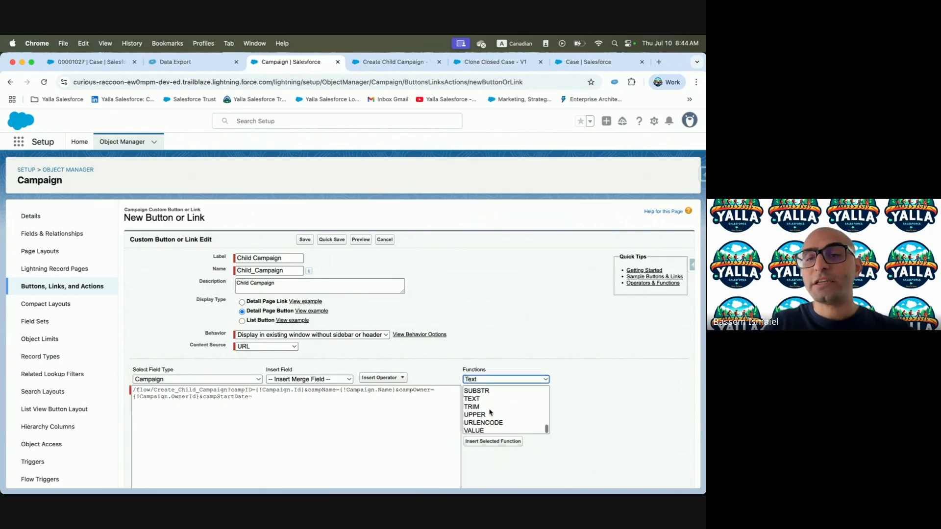
{"action": "left_click", "coordinate": [472, 399]}
{"action": "left_click", "coordinate": [265, 397]}
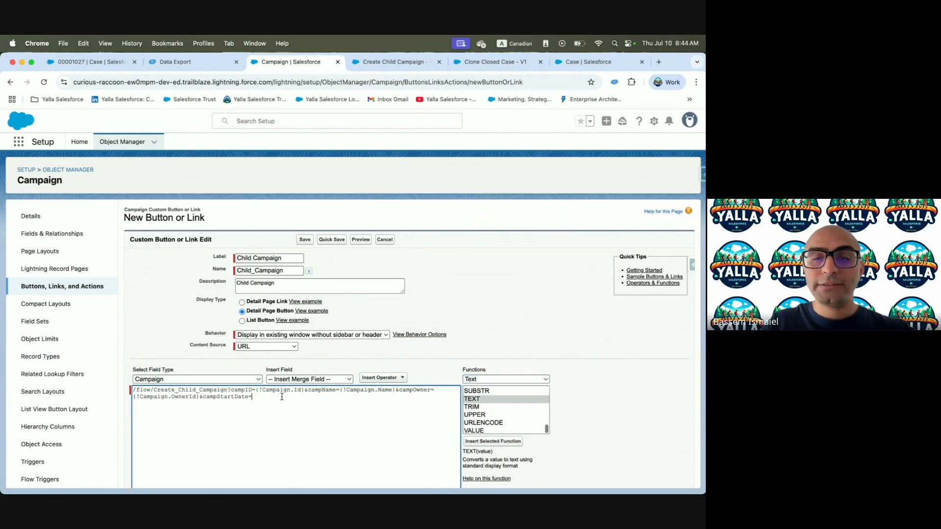
{"action": "left_click", "coordinate": [494, 442]}
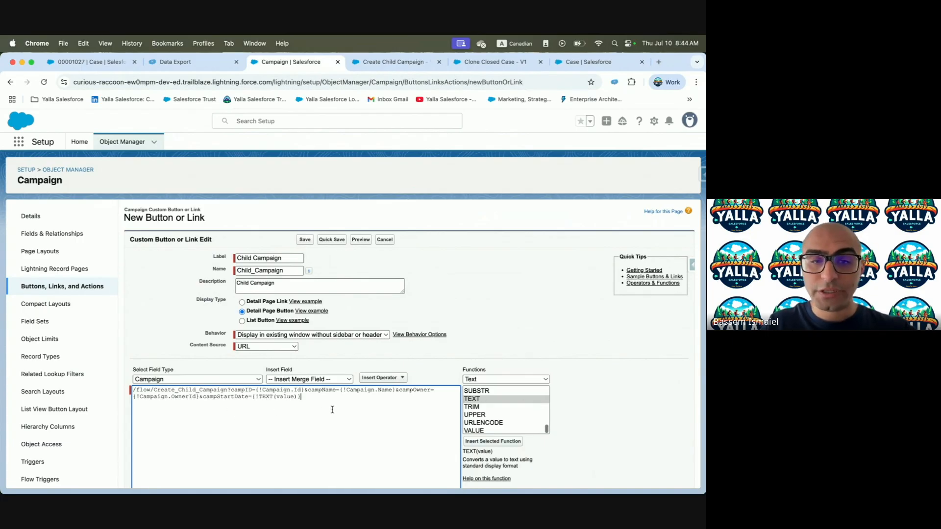
{"action": "double_click", "coordinate": [285, 396]}
{"action": "key", "text": "BackSpace"}
Put the Campaign Start Date merge field inside TEXT(), remove stray spaces, and check syntax
{"action": "left_click", "coordinate": [324, 378]}
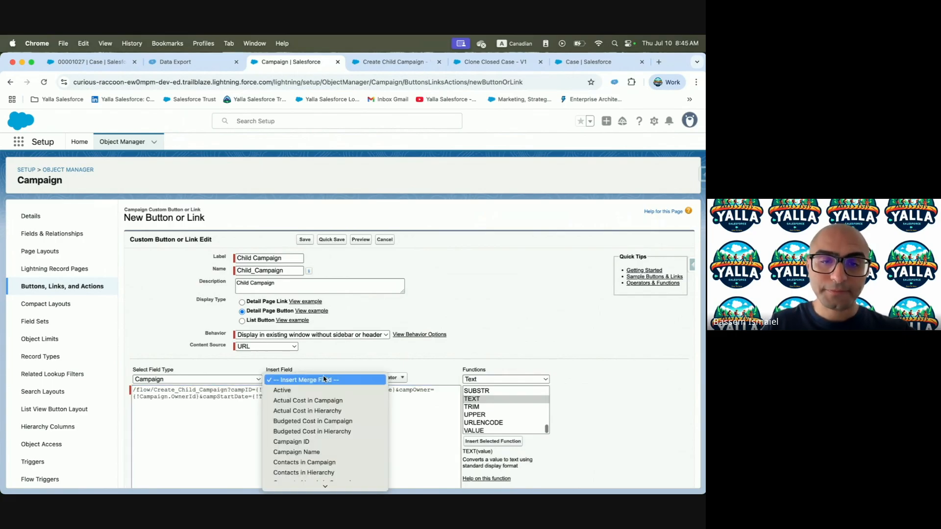
{"action": "scroll", "coordinate": [318, 459], "scroll_direction": "down", "scroll_amount": 5}
{"action": "scroll", "coordinate": [318, 461], "scroll_direction": "down", "scroll_amount": 2}
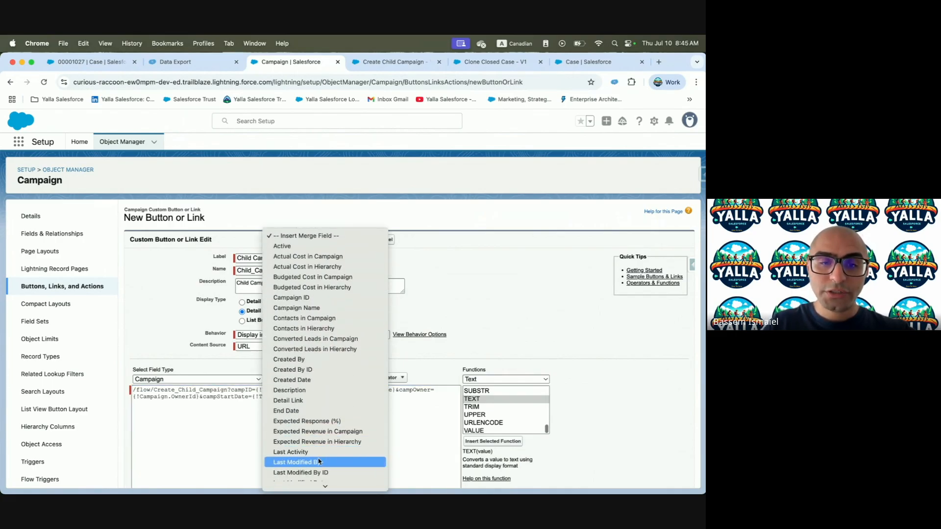
{"action": "scroll", "coordinate": [319, 461], "scroll_direction": "down", "scroll_amount": 5}
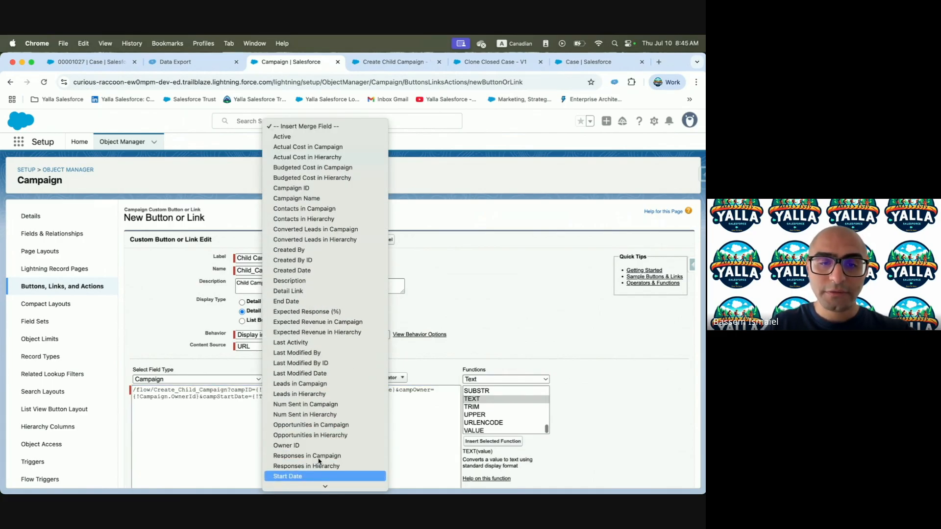
{"action": "left_click", "coordinate": [287, 476]}
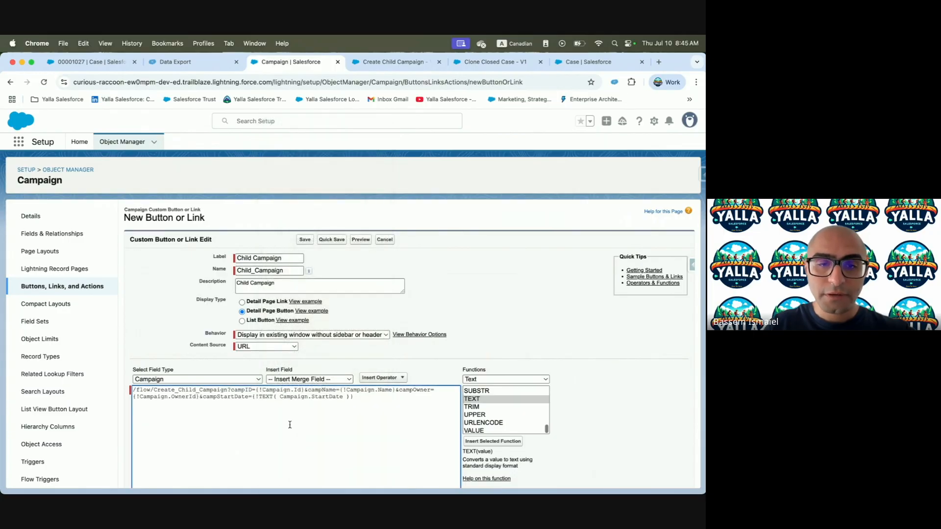
{"action": "left_click", "coordinate": [280, 396]}
{"action": "key", "text": "BackSpace"}
{"action": "left_click", "coordinate": [342, 396]}
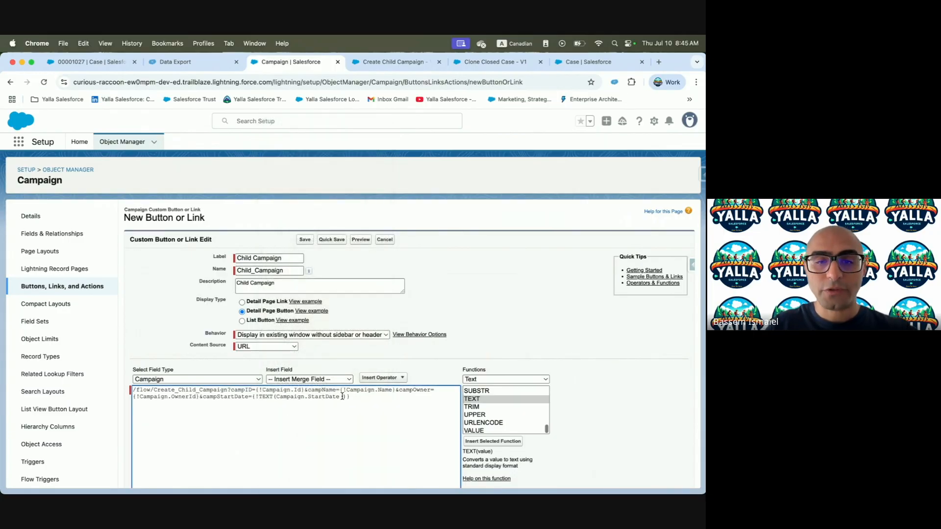
{"action": "scroll", "coordinate": [315, 414], "scroll_direction": "down", "scroll_amount": 3}
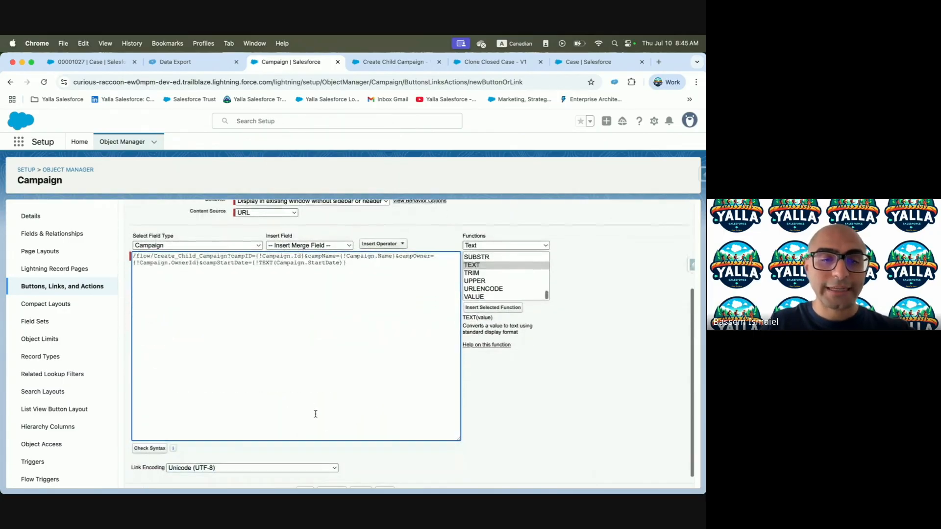
{"action": "left_click", "coordinate": [149, 448]}
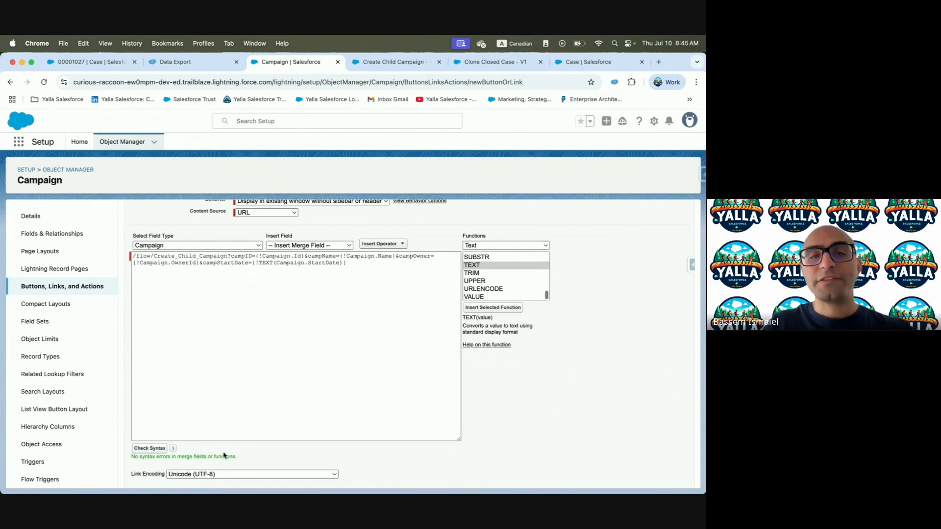
{"action": "key", "text": "ctrl+Left"}
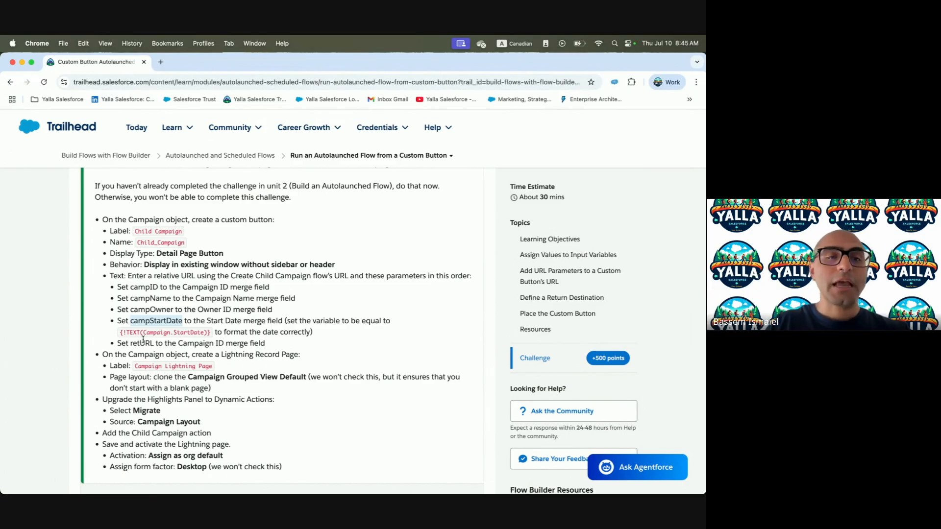
Append &retURL=/{!Campaign.Id} to the end of the Child Campaign URL
{"action": "scroll", "coordinate": [143, 339], "scroll_direction": "up", "scroll_amount": 15}
{"action": "scroll", "coordinate": [143, 349], "scroll_direction": "up", "scroll_amount": 5}
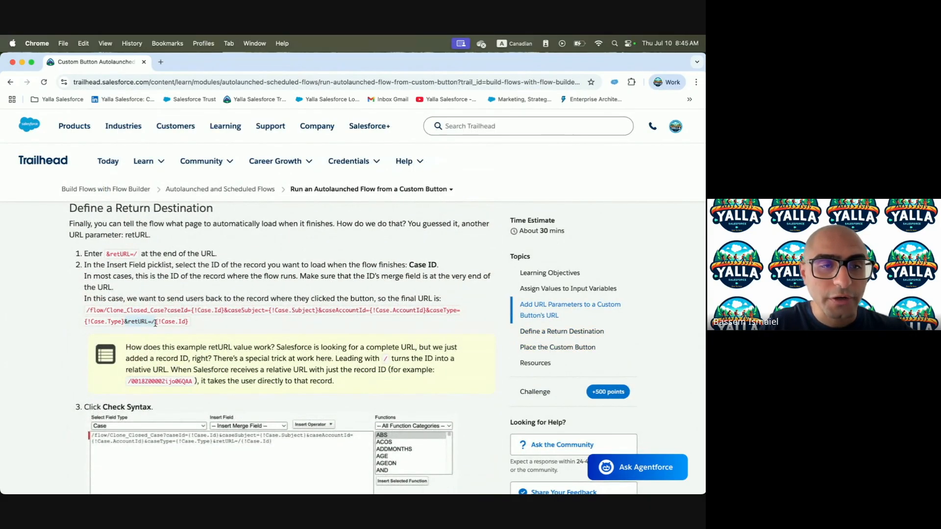
{"action": "key", "text": "ctrl+Right"}
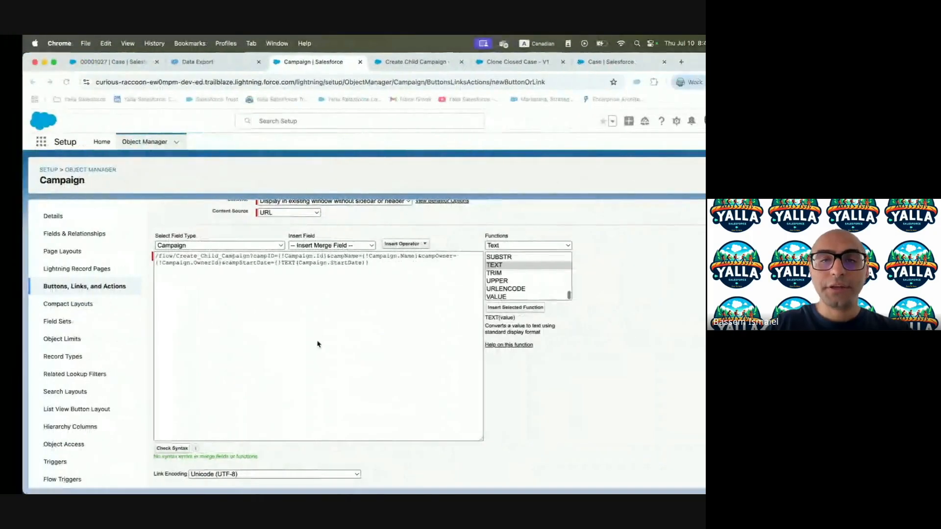
{"action": "left_click", "coordinate": [358, 262]}
{"action": "key", "text": "super+v"}
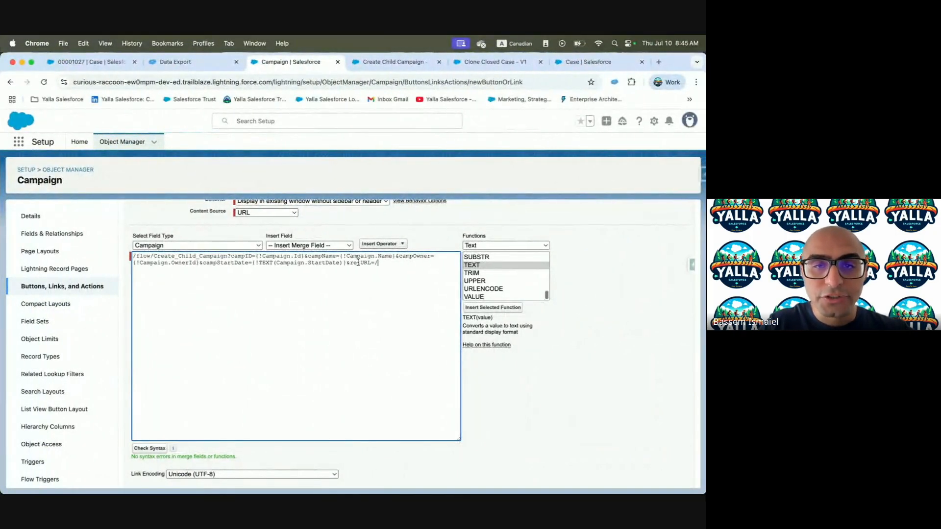
{"action": "left_click_drag", "start_coordinate": [264, 256], "coordinate": [301, 256]}
{"action": "key", "text": "super+c"}
{"action": "left_click", "coordinate": [392, 263]}
{"action": "key", "text": "super+v"}
Recheck the URL syntax and quick-save the Child Campaign button
{"action": "scroll", "coordinate": [276, 414], "scroll_direction": "down", "scroll_amount": 1}
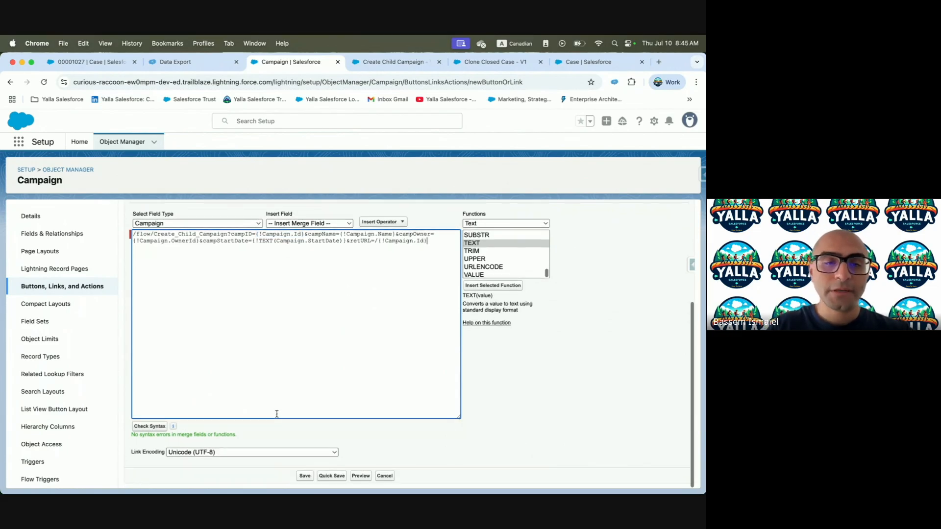
{"action": "left_click", "coordinate": [150, 426]}
{"action": "left_click", "coordinate": [332, 476]}
{"action": "key", "text": "super+grave"}
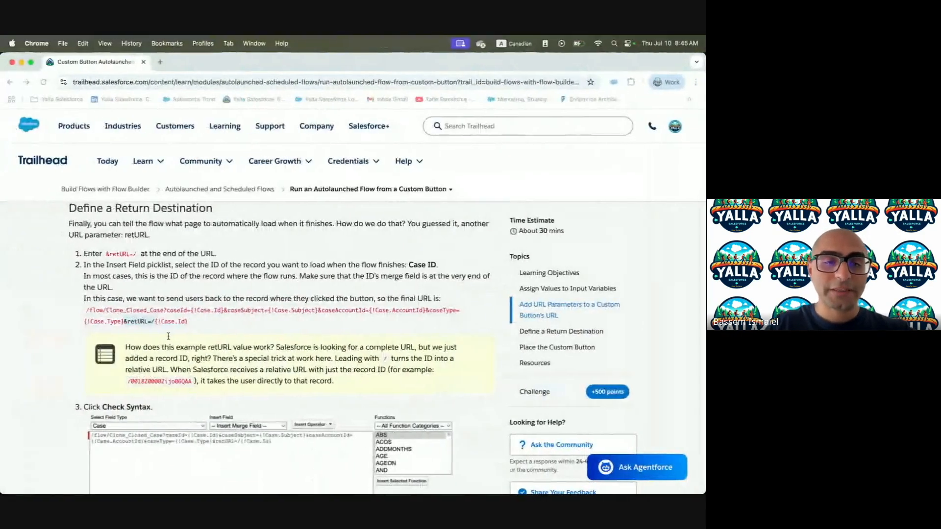
{"action": "scroll", "coordinate": [168, 336], "scroll_direction": "down", "scroll_amount": 20}
Copy the 'Campaign Lightning Page' label from the challenge and save the Child Campaign button
{"action": "scroll", "coordinate": [169, 338], "scroll_direction": "up", "scroll_amount": 5}
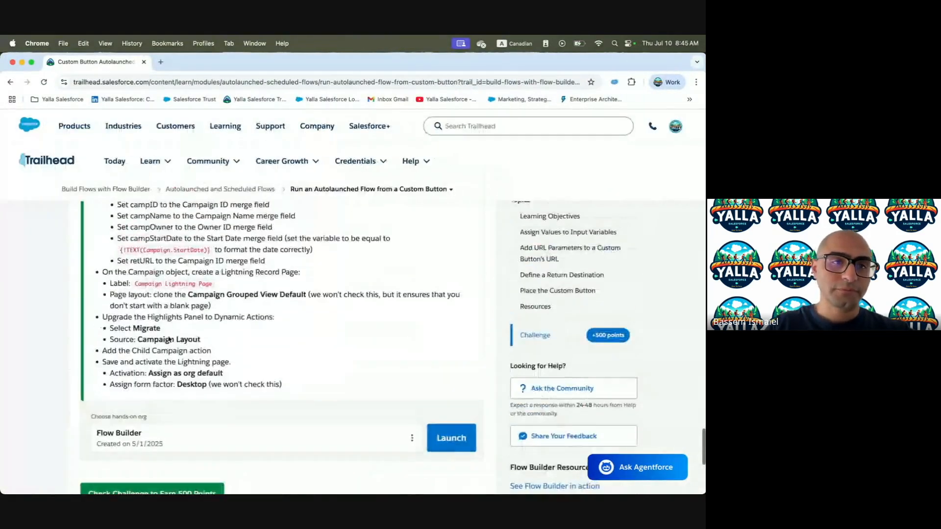
{"action": "scroll", "coordinate": [169, 338], "scroll_direction": "up", "scroll_amount": 2}
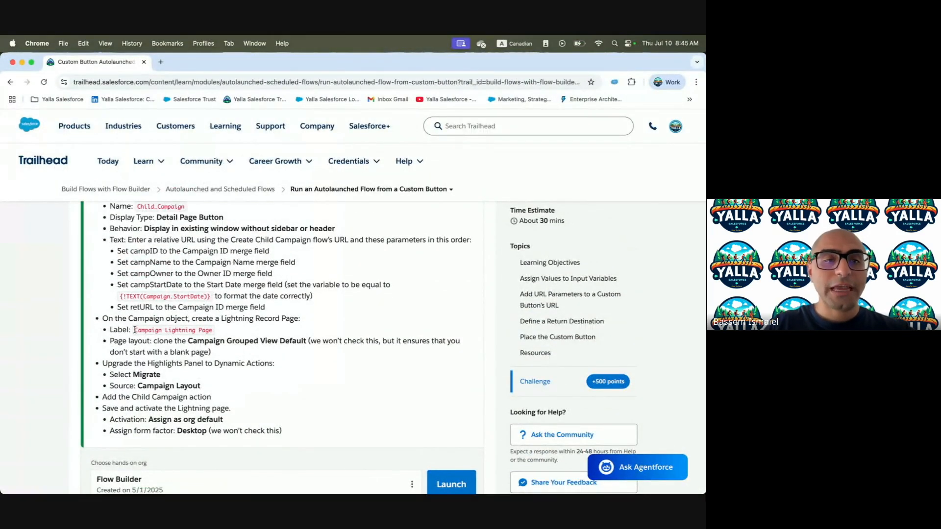
{"action": "left_click_drag", "start_coordinate": [134, 330], "coordinate": [204, 329]}
{"action": "key", "text": "ctrl+Right"}
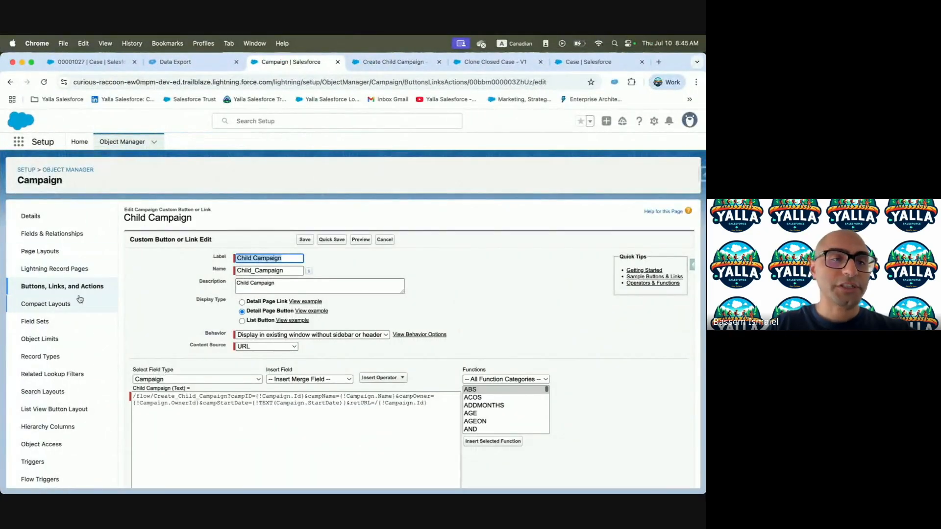
{"action": "left_click", "coordinate": [306, 240]}
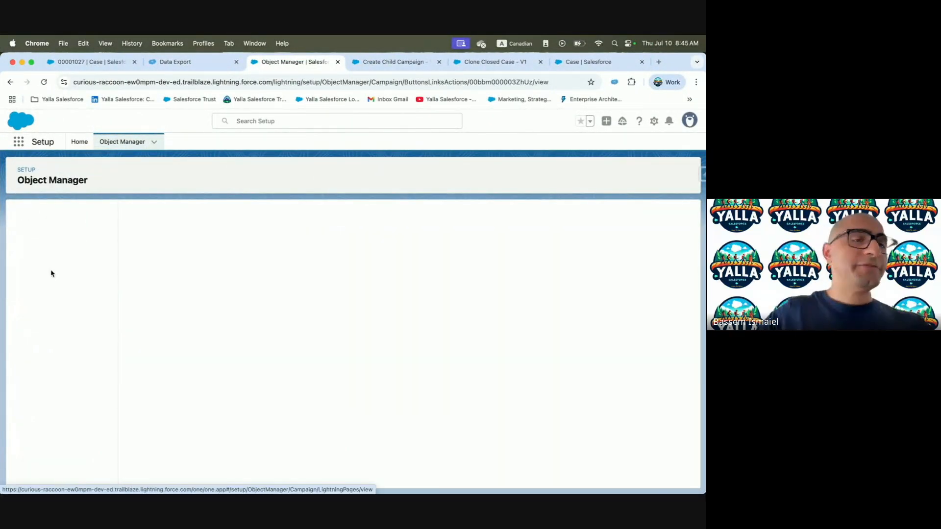
Start a new Lightning Record Page labelled 'Campaign Lightning Page'
{"action": "left_click", "coordinate": [55, 272]}
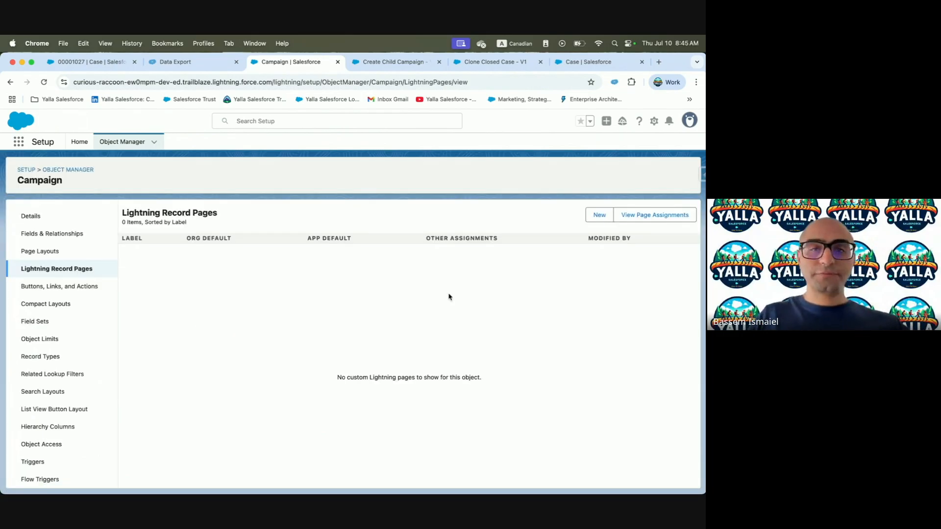
{"action": "left_click", "coordinate": [599, 216]}
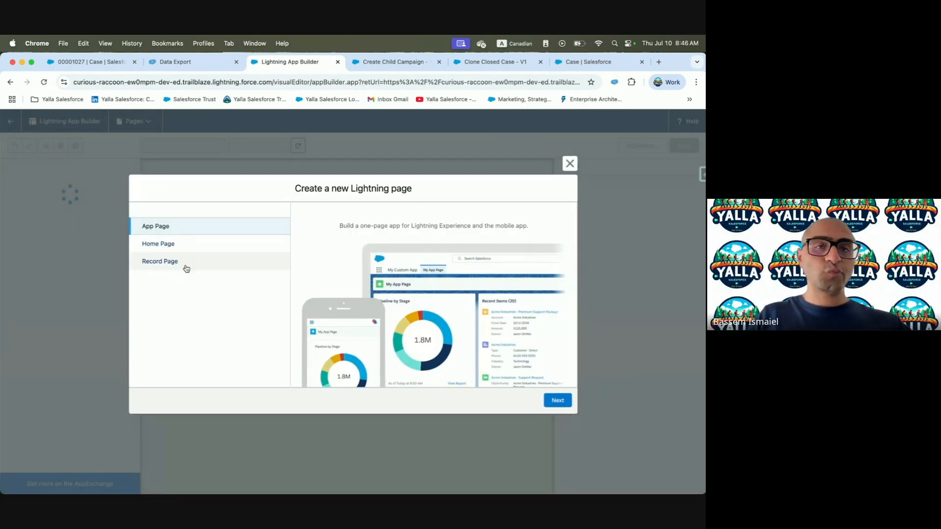
{"action": "left_click", "coordinate": [156, 265]}
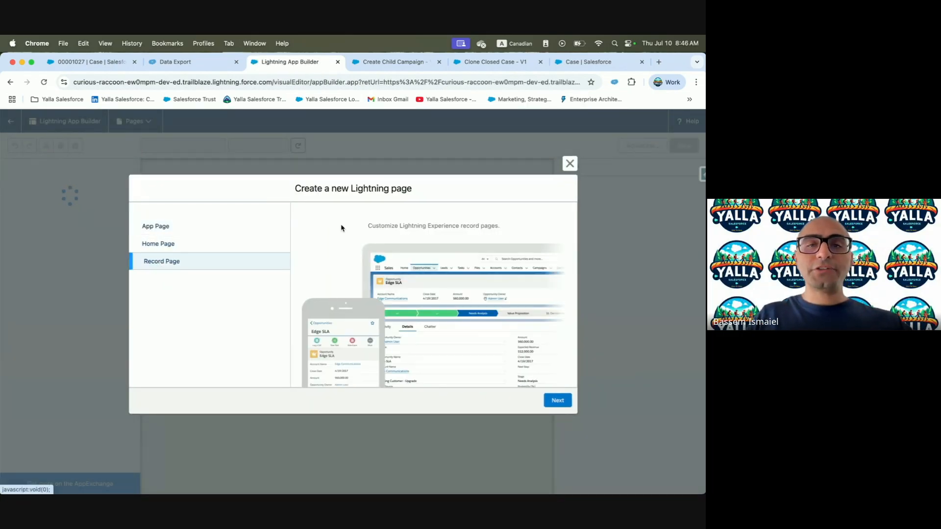
{"action": "left_click", "coordinate": [558, 400]}
{"action": "left_click", "coordinate": [303, 248]}
{"action": "key", "text": "super+v"}
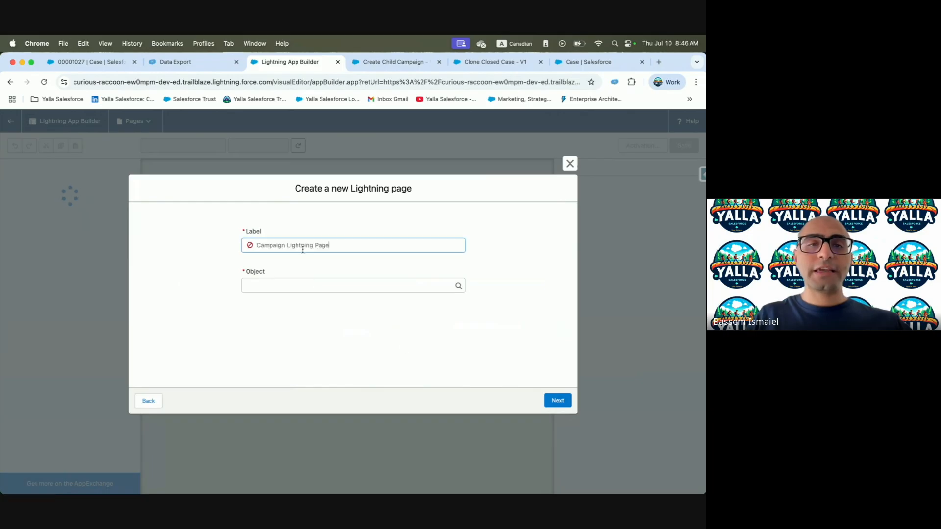
Set the page's object to Campaign and clone it from Campaign Grouped View Default
{"action": "left_click", "coordinate": [303, 284]}
{"action": "type", "text": "Campa"}
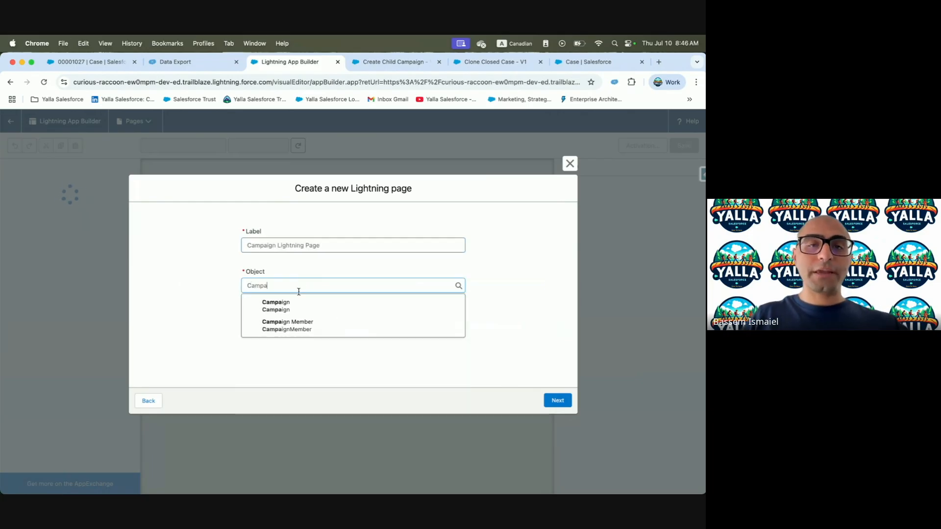
{"action": "left_click", "coordinate": [289, 305]}
{"action": "left_click", "coordinate": [558, 403]}
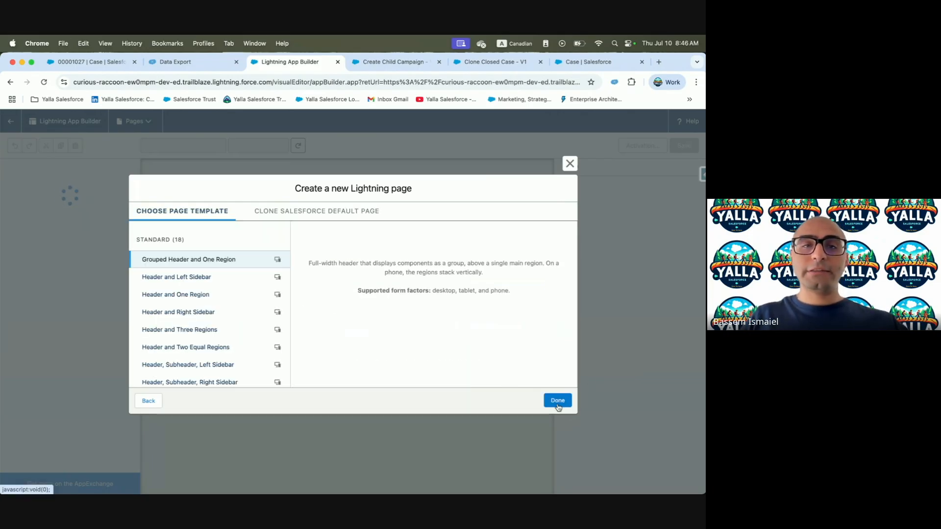
{"action": "left_click", "coordinate": [296, 209]}
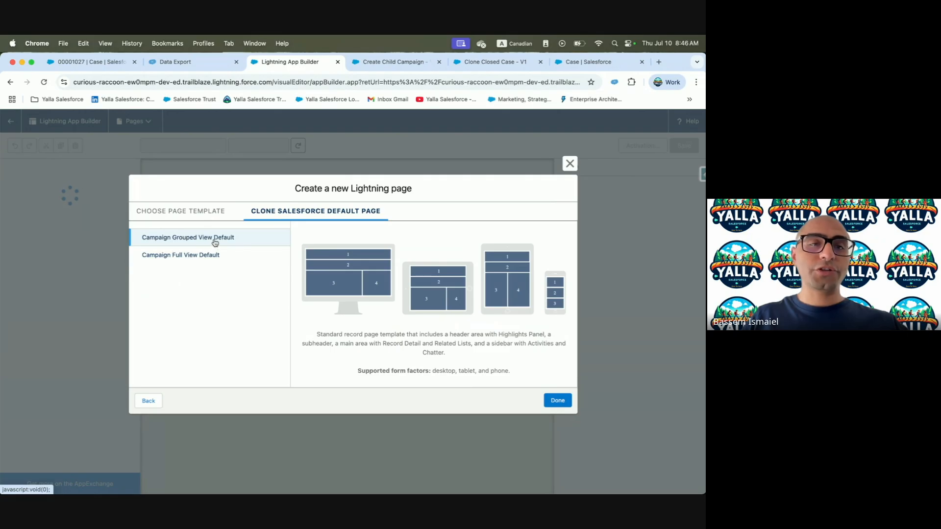
{"action": "key", "text": "ctrl+Left"}
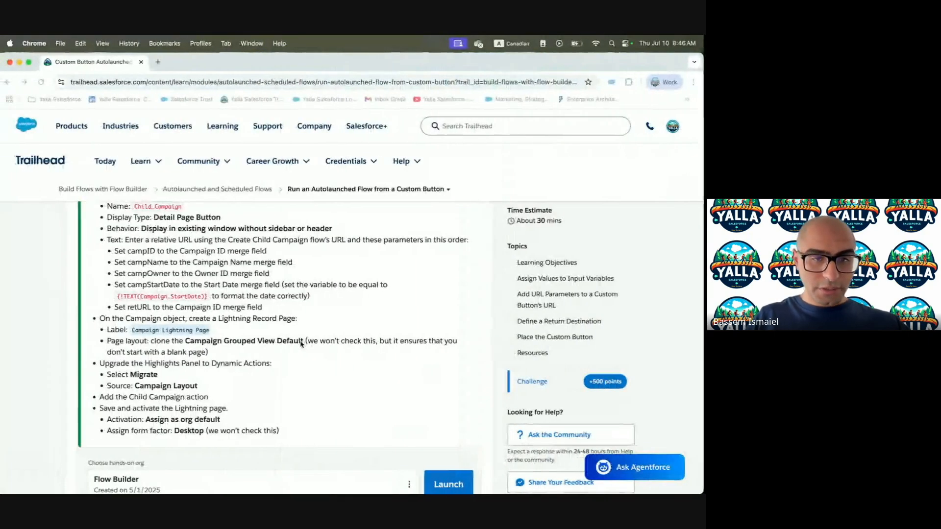
{"action": "key", "text": "ctrl+Right"}
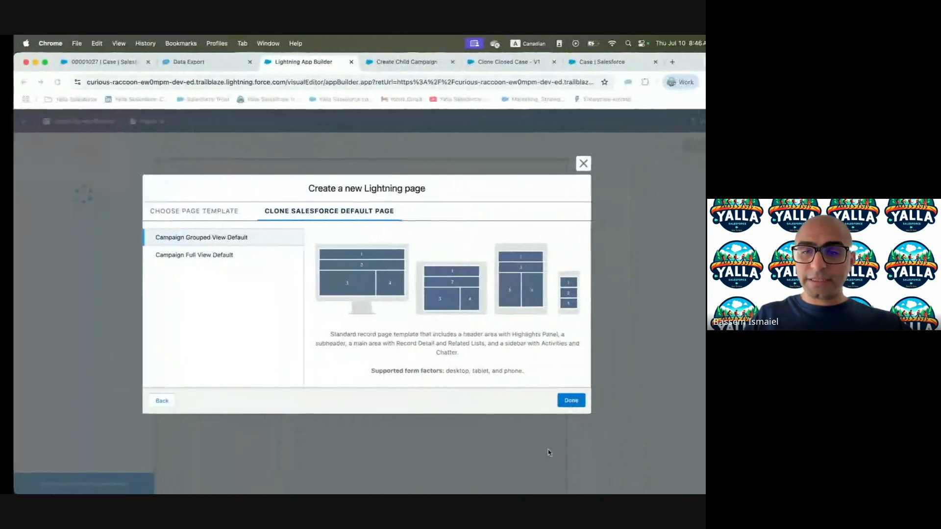
{"action": "left_click", "coordinate": [558, 399]}
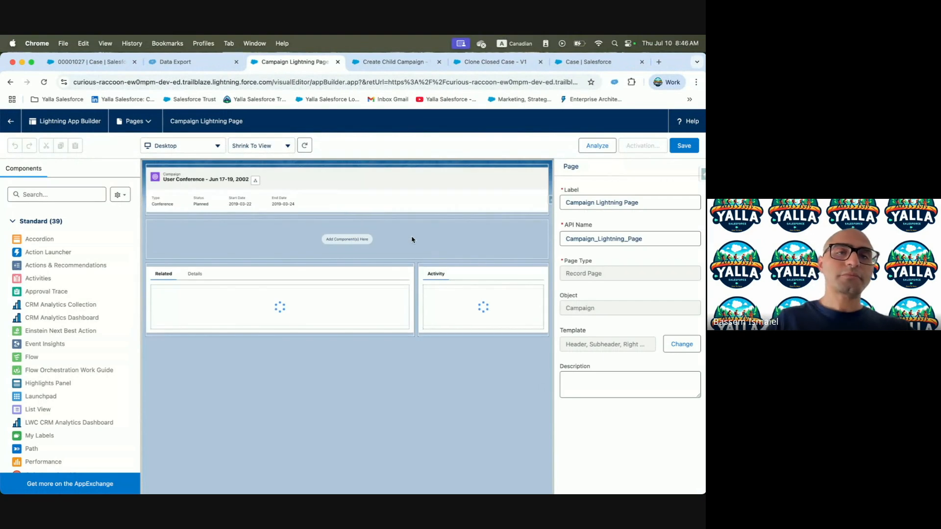
Upgrade the Highlights Panel to dynamic actions, migrating them from the Campaign Layout
{"action": "left_click", "coordinate": [349, 181]}
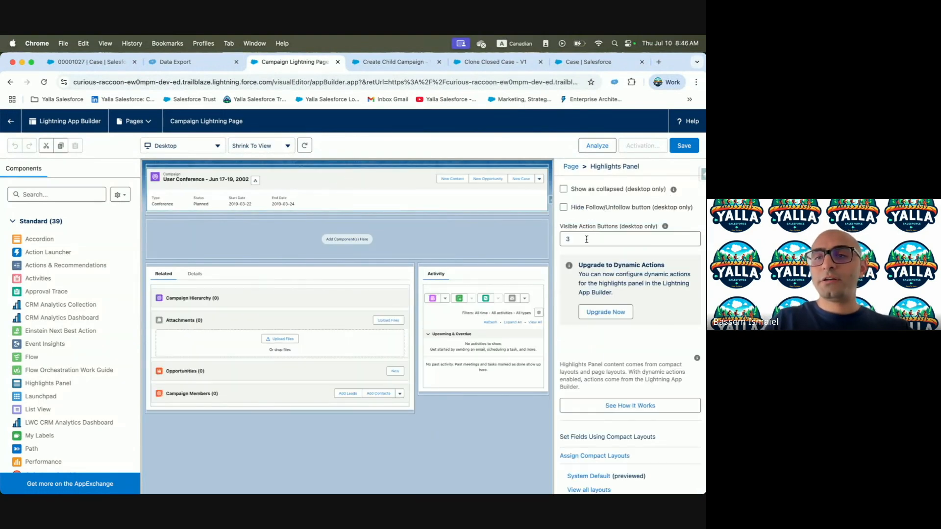
{"action": "left_click", "coordinate": [605, 311]}
{"action": "left_click", "coordinate": [252, 313]}
{"action": "left_click", "coordinate": [578, 390]}
{"action": "key", "text": "ctrl+Left"}
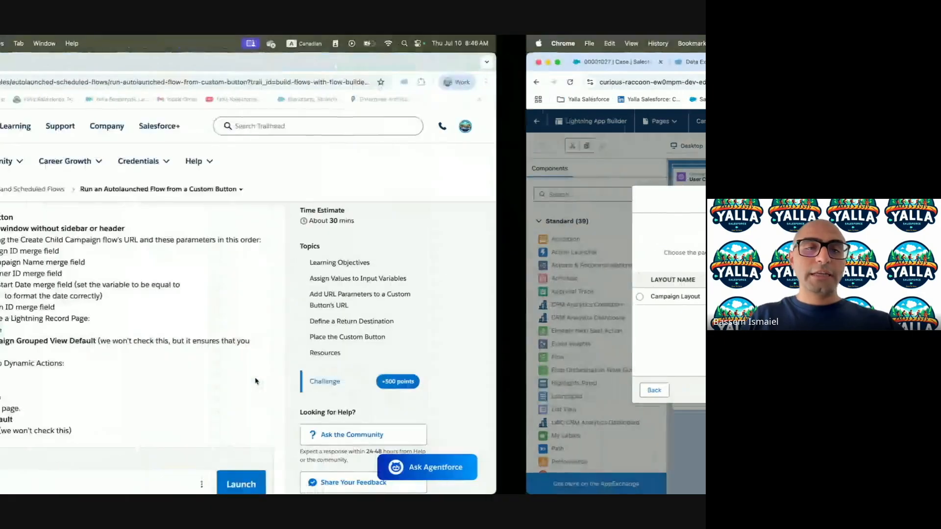
{"action": "key", "text": "ctrl+Right"}
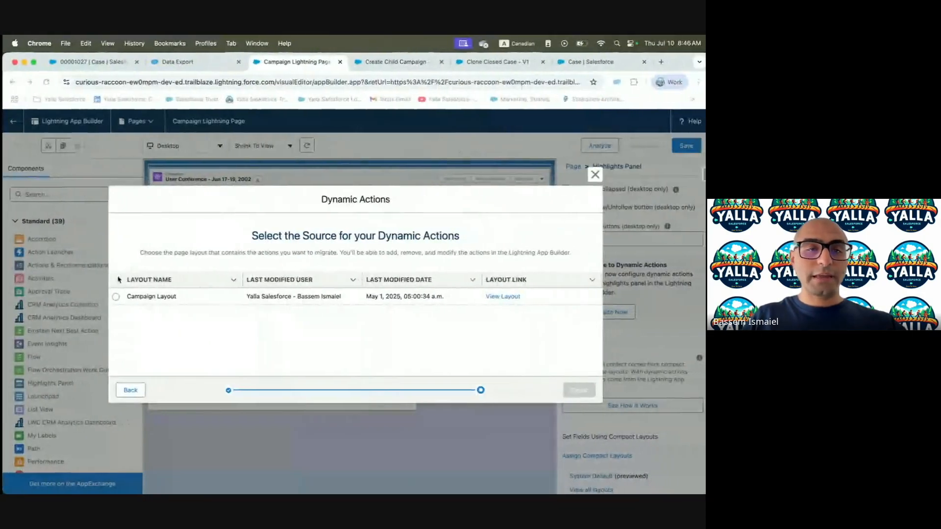
{"action": "left_click", "coordinate": [119, 296]}
{"action": "key", "text": "ctrl+Left"}
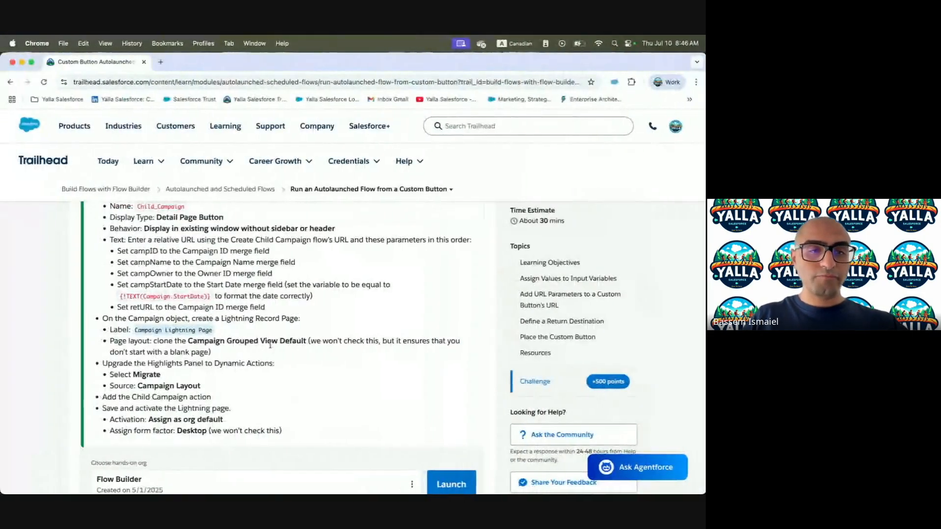
{"action": "key", "text": "ctrl+Right"}
{"action": "left_click", "coordinate": [575, 389]}
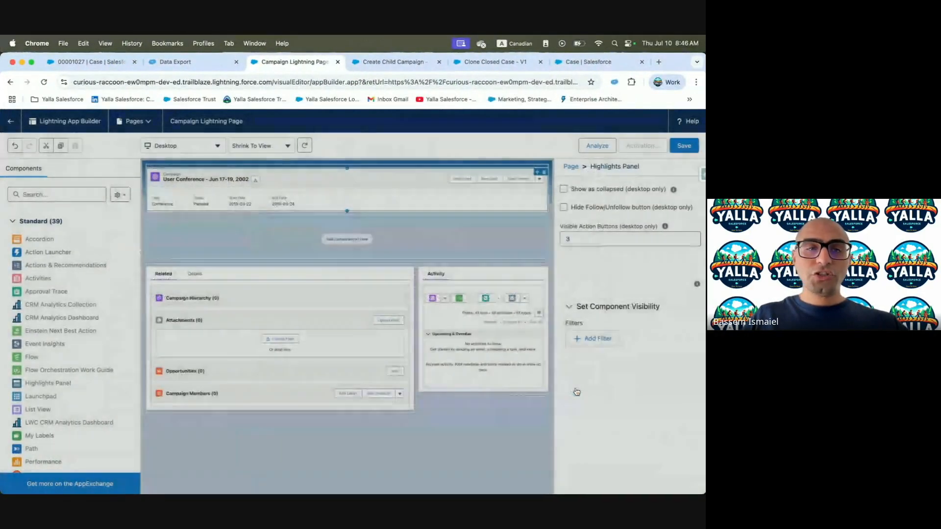
Review the Trailhead challenge instructions against the migrated actions list in App Builder
{"action": "key", "text": "ctrl+Left"}
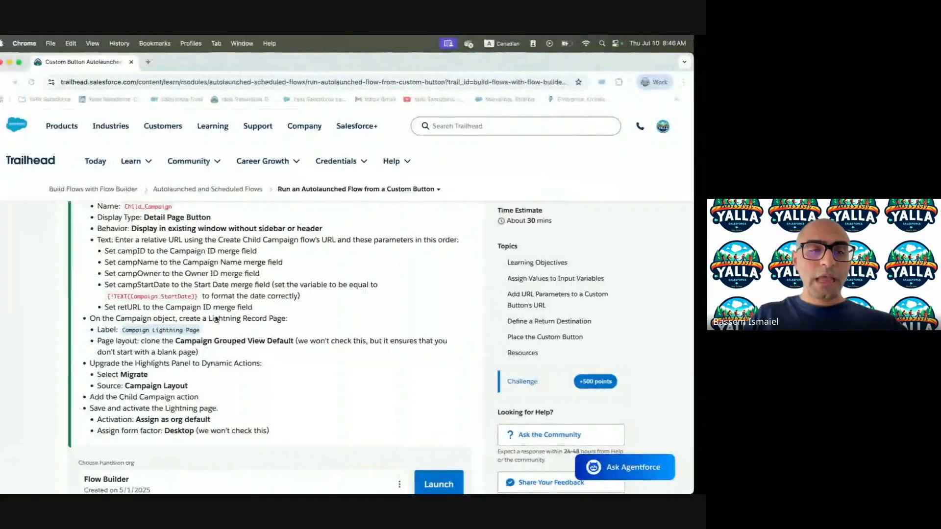
{"action": "scroll", "coordinate": [138, 388], "scroll_direction": "down", "scroll_amount": 5}
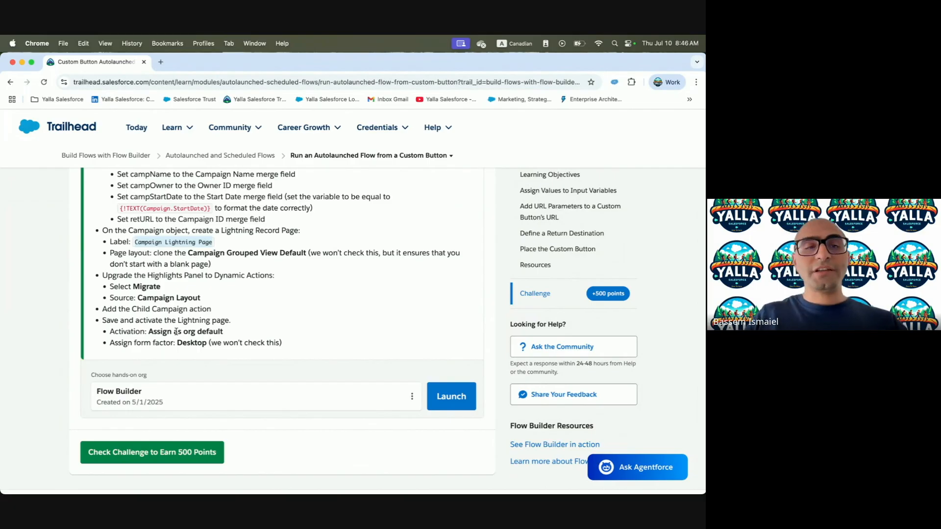
{"action": "key", "text": "ctrl+Right"}
{"action": "key", "text": "ctrl+Left"}
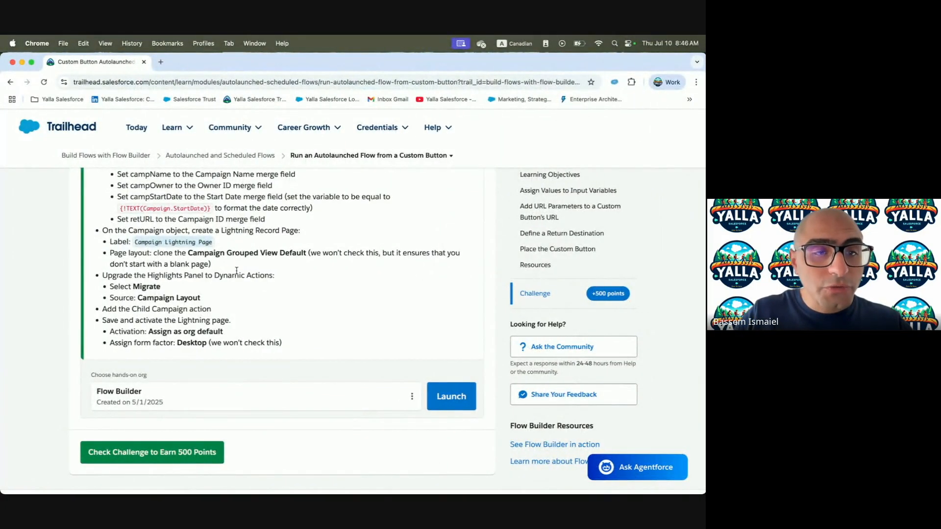
{"action": "scroll", "coordinate": [141, 298], "scroll_direction": "down", "scroll_amount": 1}
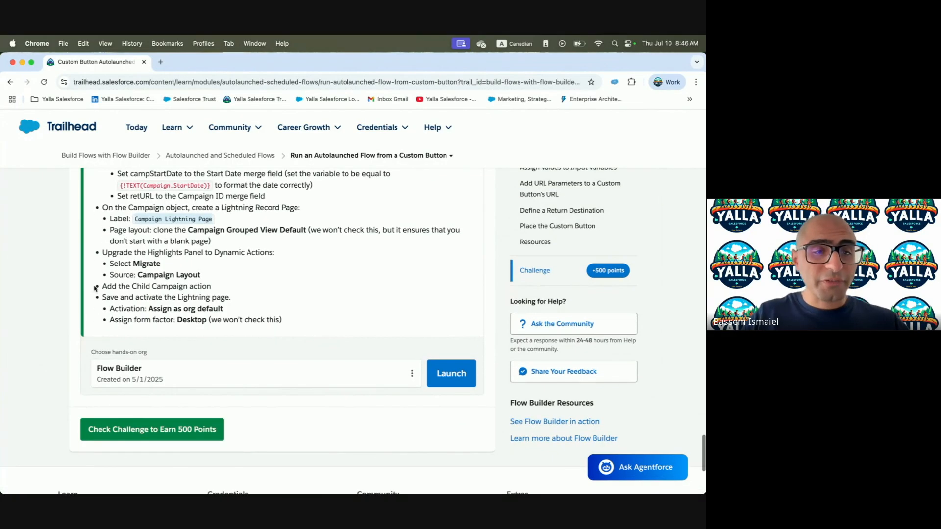
{"action": "key", "text": "ctrl+Right"}
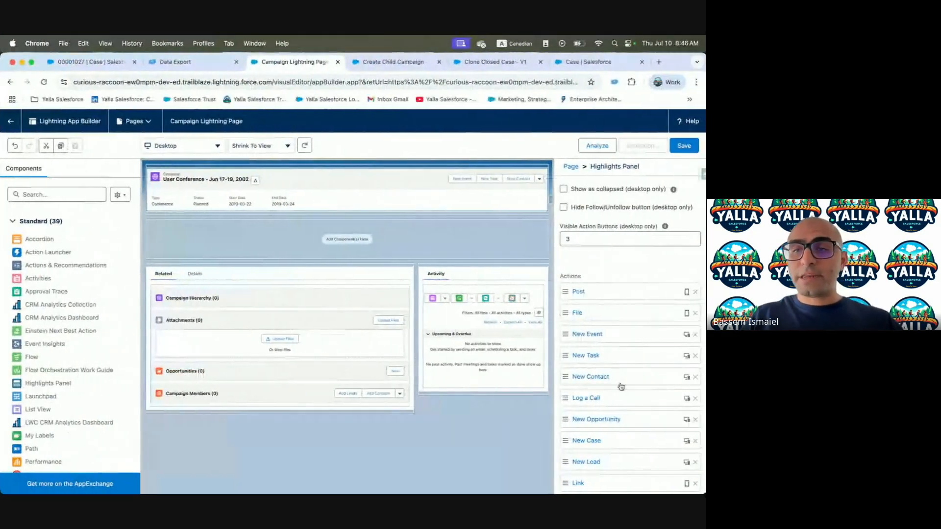
Add the Child Campaign custom button as an action on the Highlights Panel
{"action": "scroll", "coordinate": [620, 358], "scroll_direction": "down", "scroll_amount": 10}
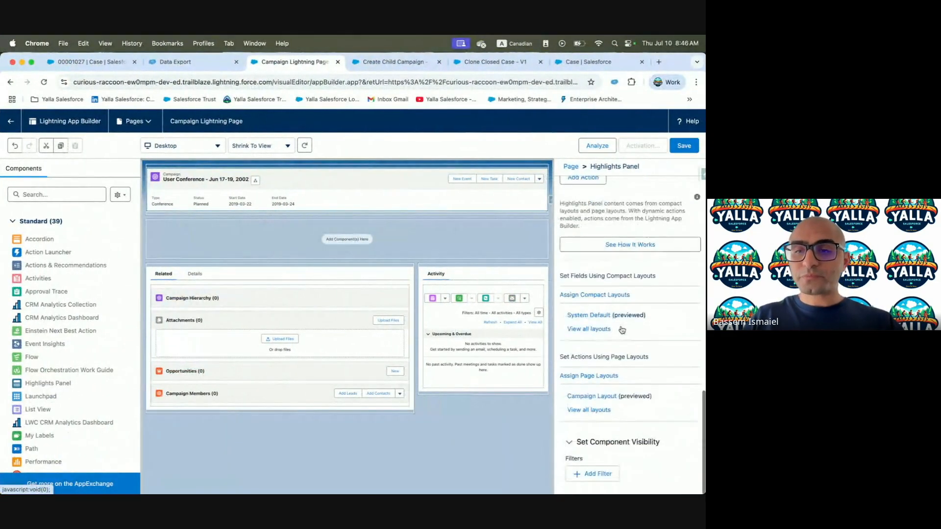
{"action": "left_click", "coordinate": [583, 178]}
{"action": "left_click", "coordinate": [443, 142]}
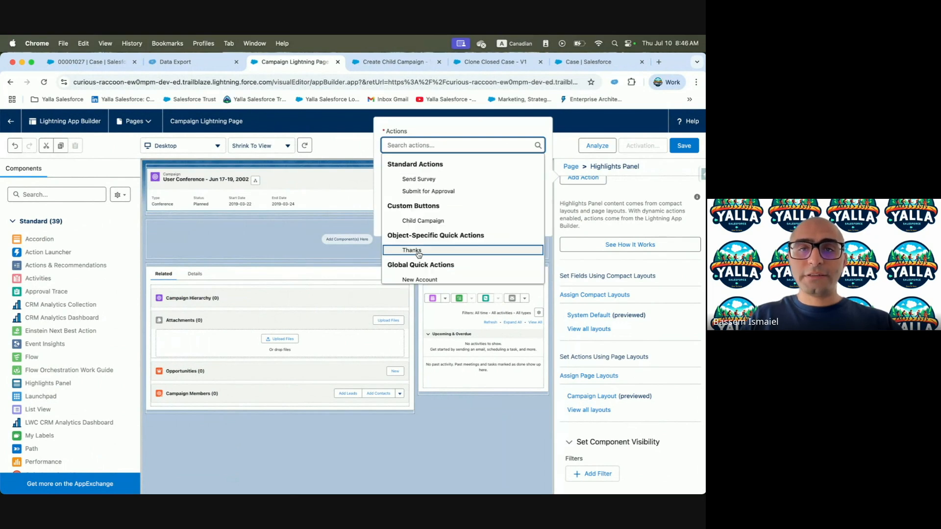
{"action": "left_click", "coordinate": [434, 224]}
{"action": "left_click", "coordinate": [523, 232]}
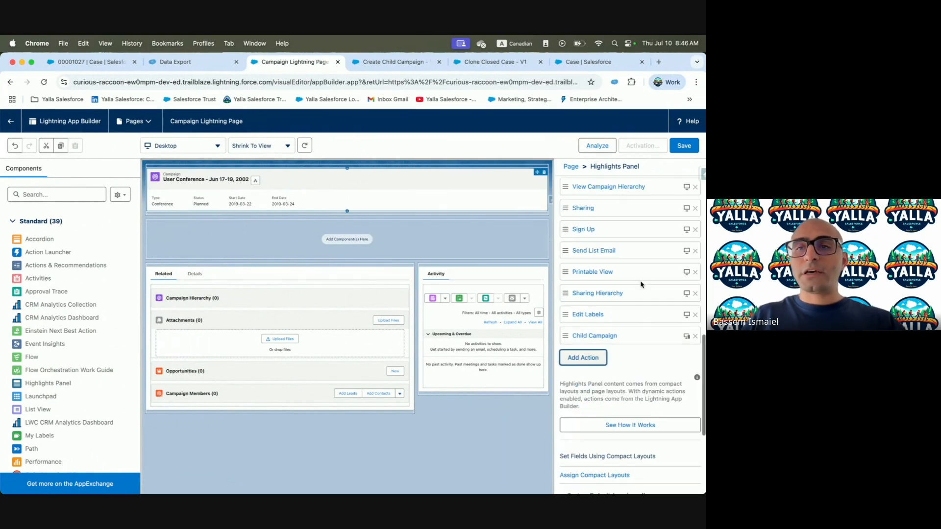
Move Child Campaign to the top of the Actions list and save the page
{"action": "left_click_drag", "start_coordinate": [602, 336], "coordinate": [606, 195]}
{"action": "scroll", "coordinate": [598, 294], "scroll_direction": "up", "scroll_amount": 5}
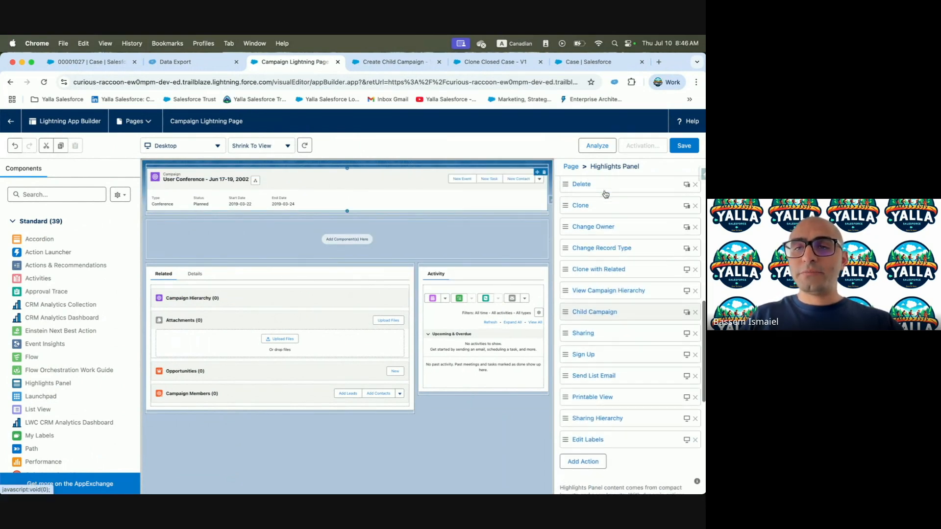
{"action": "left_click_drag", "start_coordinate": [584, 450], "coordinate": [593, 206]}
{"action": "left_click", "coordinate": [678, 149]}
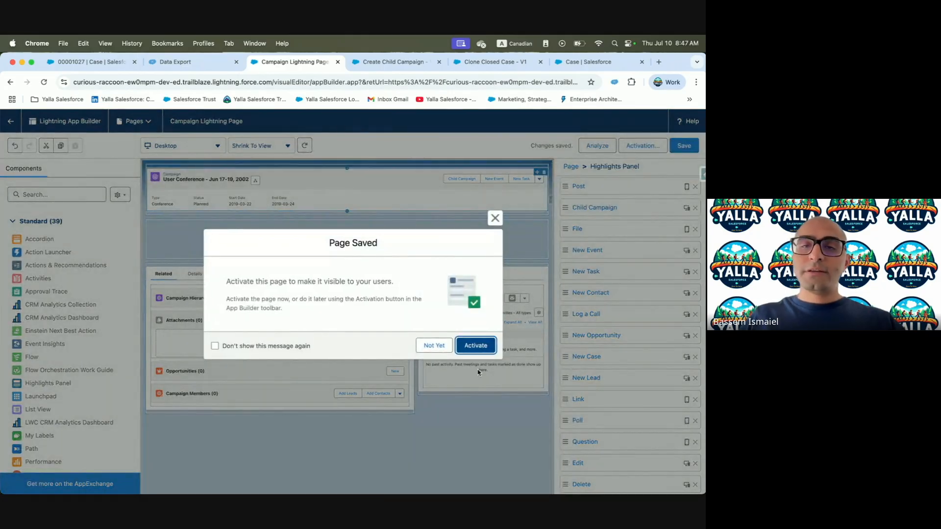
Activate the Campaign Lightning Page as the org default for Desktop
{"action": "left_click", "coordinate": [476, 346]}
{"action": "key", "text": "ctrl+Left"}
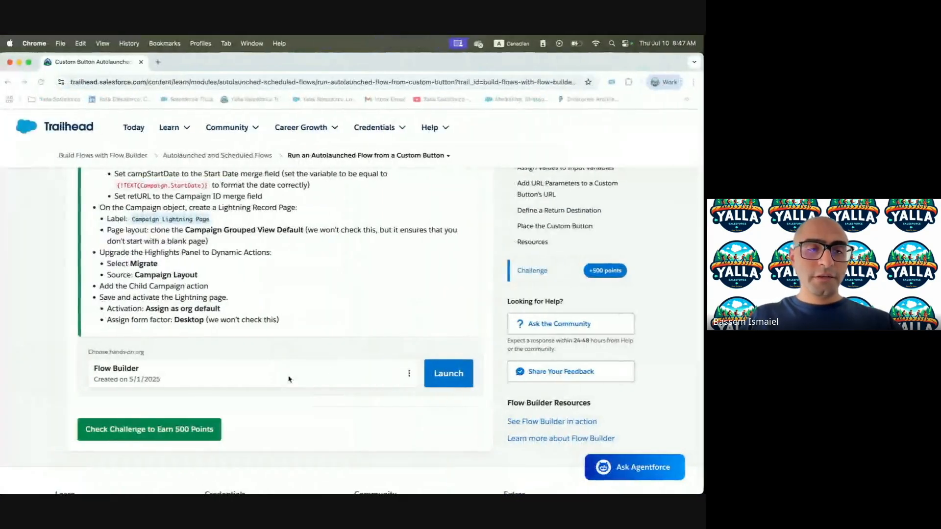
{"action": "key", "text": "ctrl+Right"}
{"action": "key", "text": "ctrl+Left"}
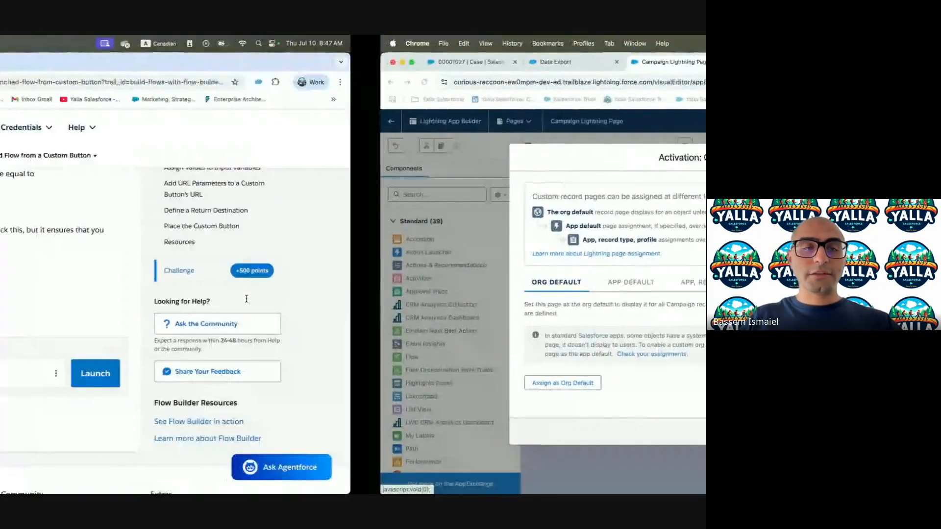
{"action": "key", "text": "ctrl+Right"}
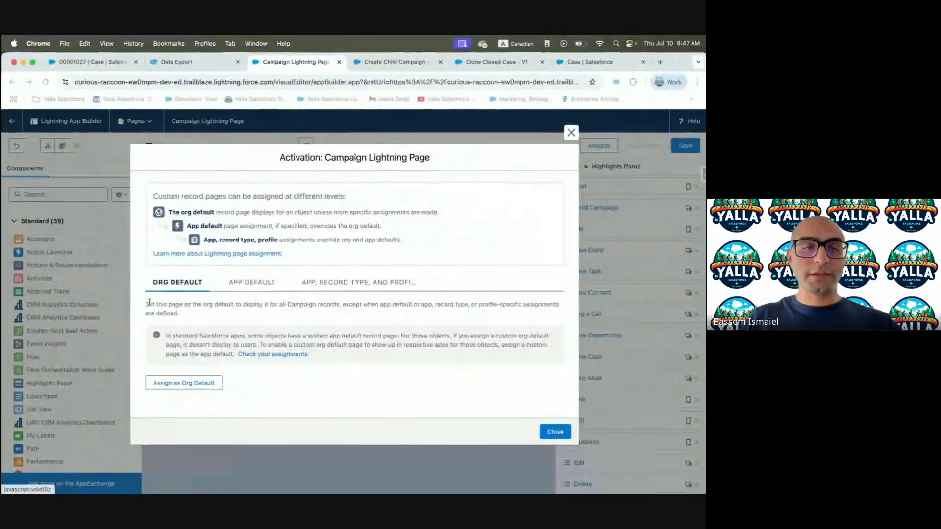
{"action": "left_click", "coordinate": [174, 384]}
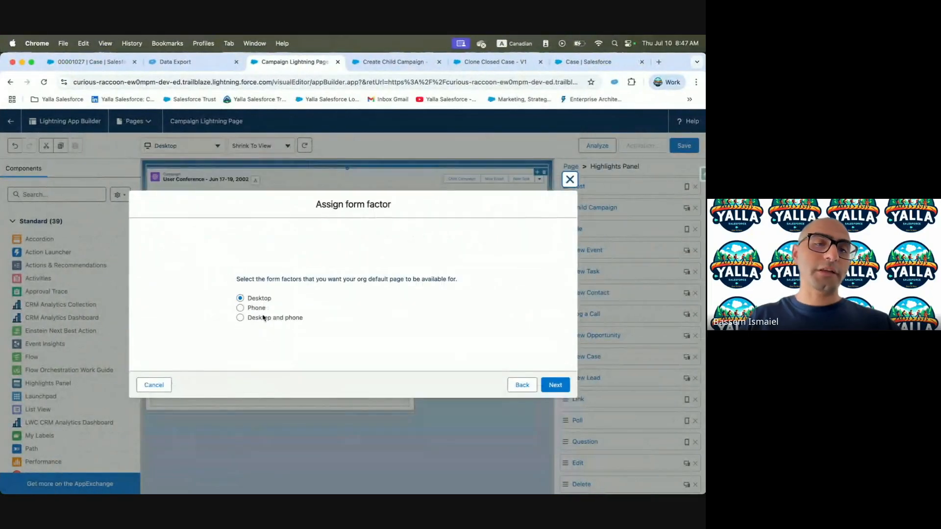
{"action": "left_click", "coordinate": [555, 385]}
{"action": "left_click", "coordinate": [554, 356]}
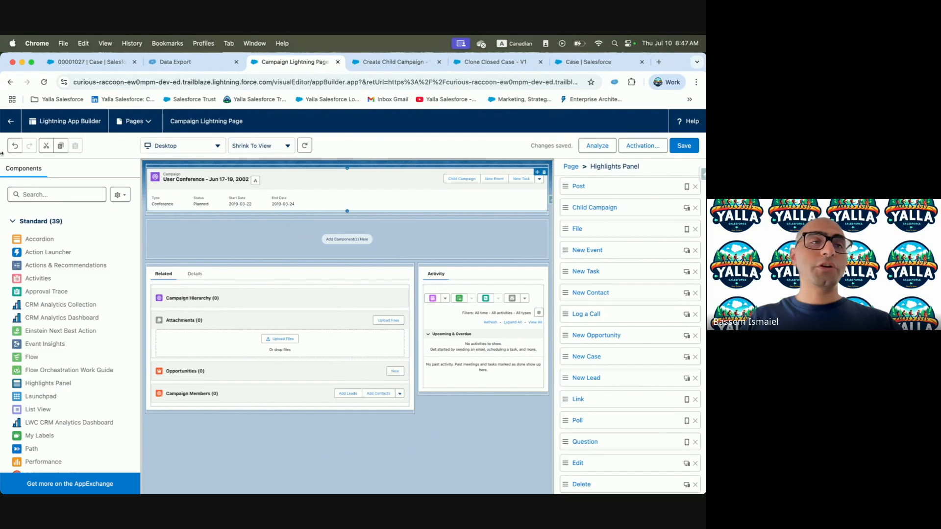
Exit the page editor and run Check Challenge in Trailhead
{"action": "left_click", "coordinate": [10, 121]}
{"action": "key", "text": "ctrl+Left"}
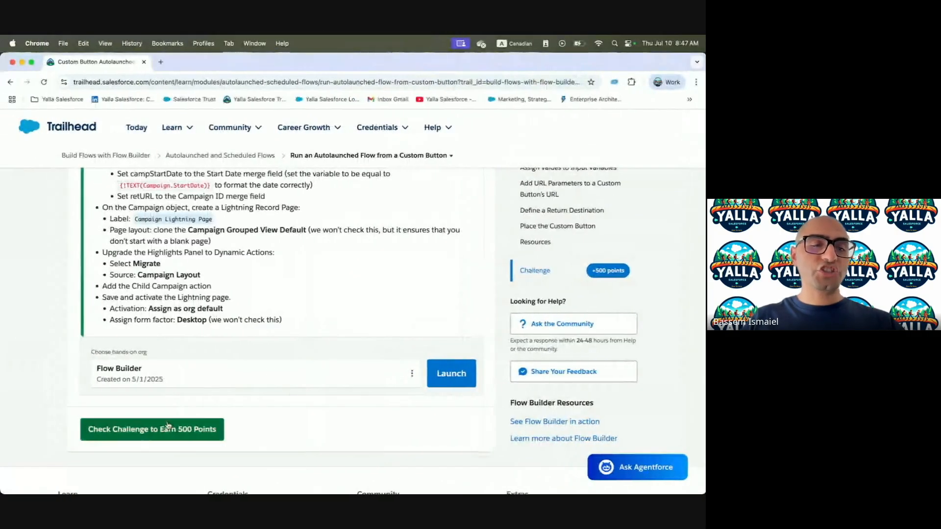
{"action": "left_click", "coordinate": [165, 427]}
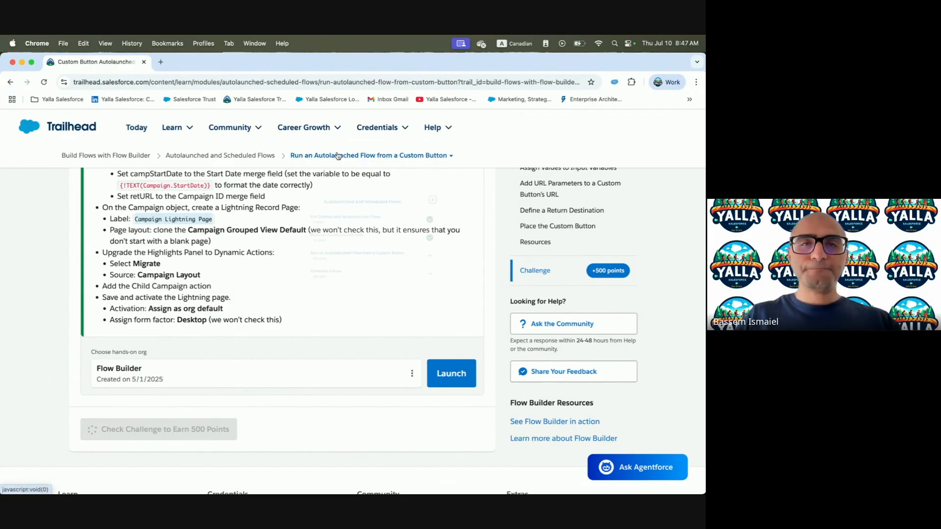
Close the Assessment Complete results showing +500 points and the module at 75%
{"action": "left_click", "coordinate": [337, 155]}
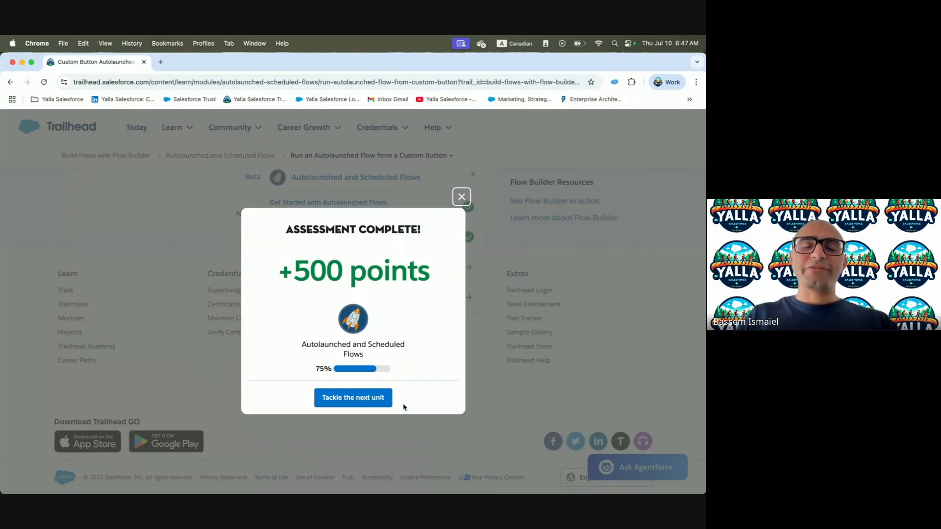
{"action": "left_click", "coordinate": [461, 197]}
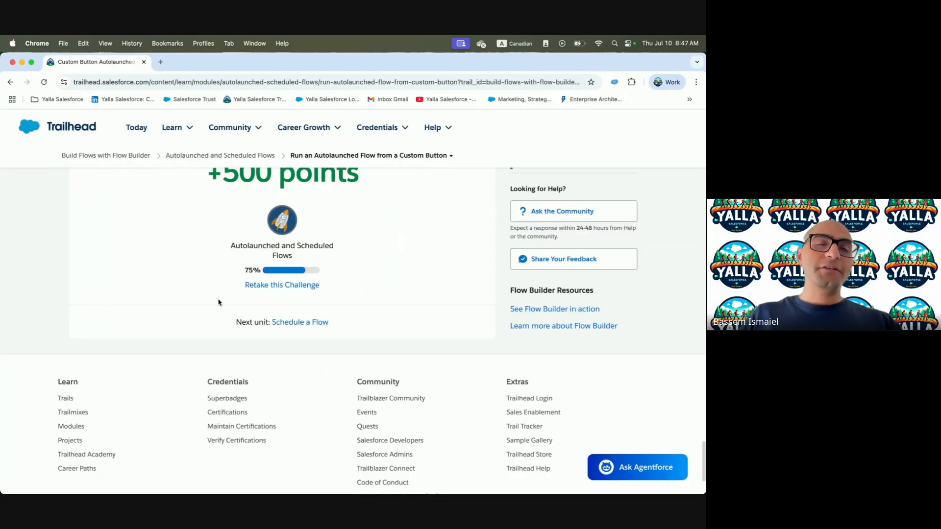
{"action": "scroll", "coordinate": [219, 301], "scroll_direction": "up", "scroll_amount": 5}
{"action": "scroll", "coordinate": [219, 302], "scroll_direction": "up", "scroll_amount": 10}
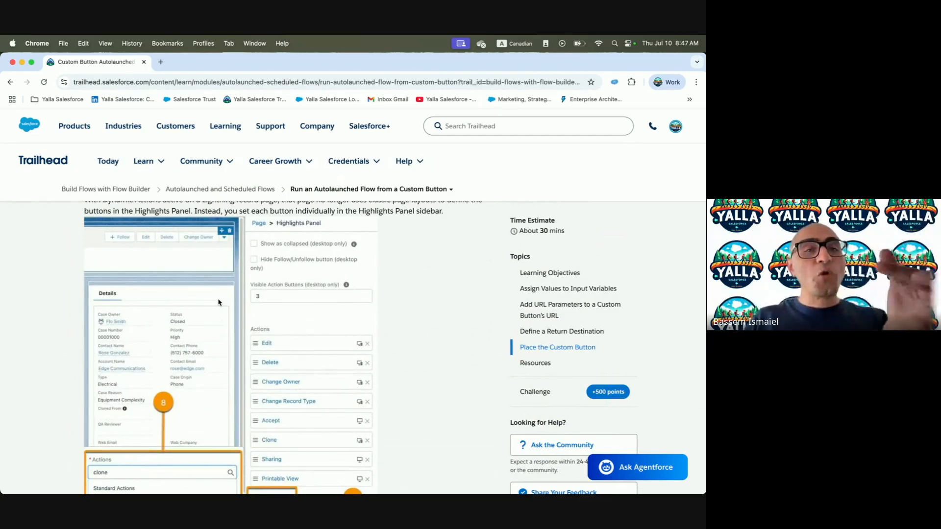
Bring up the Create Child Campaign and Clone Closed Case - V1 flows in Flow Builder
{"action": "key", "text": "super+grave"}
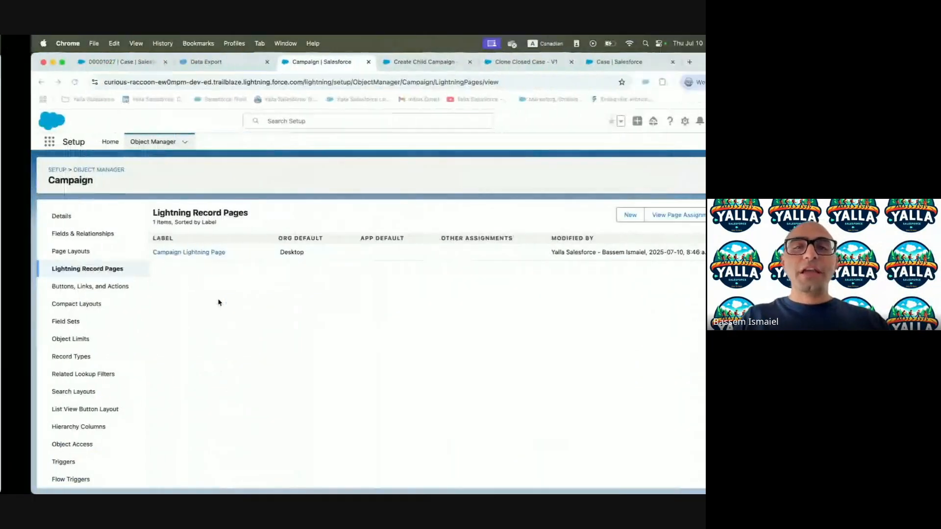
{"action": "left_click", "coordinate": [389, 63]}
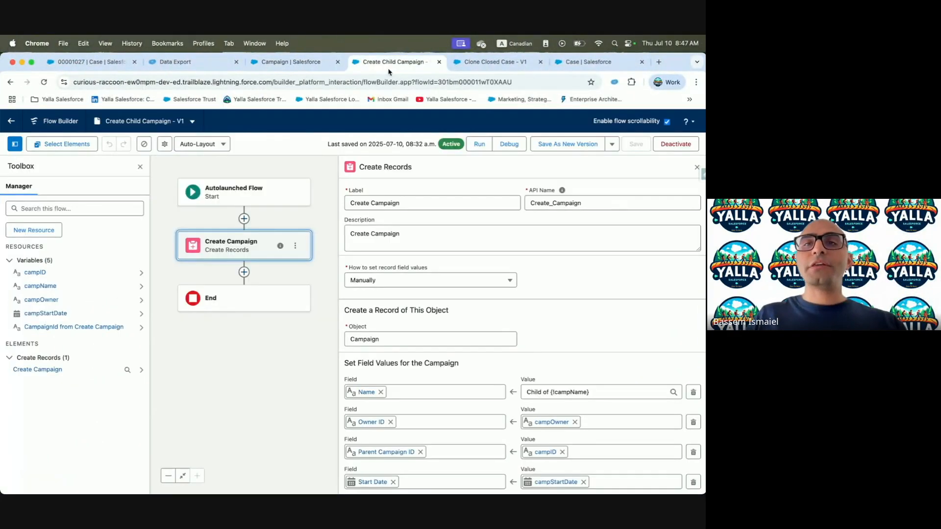
{"action": "left_click", "coordinate": [490, 65]}
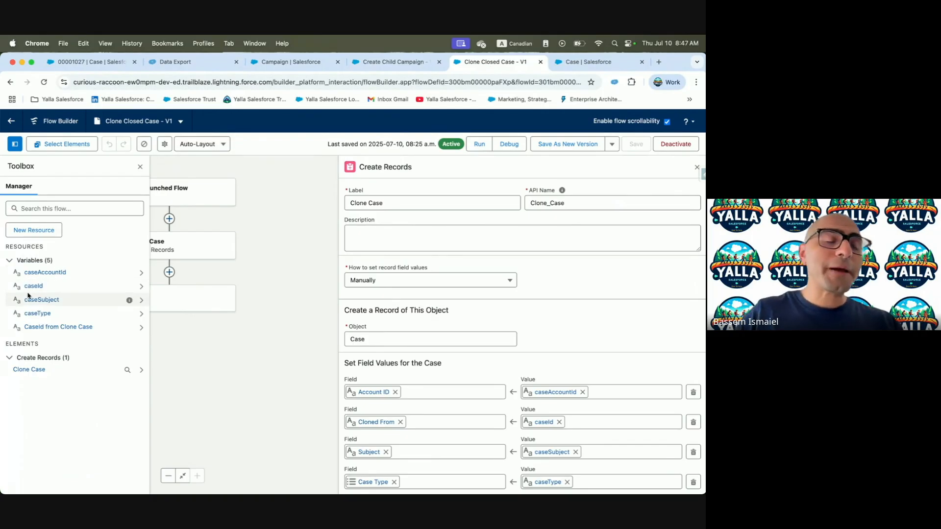
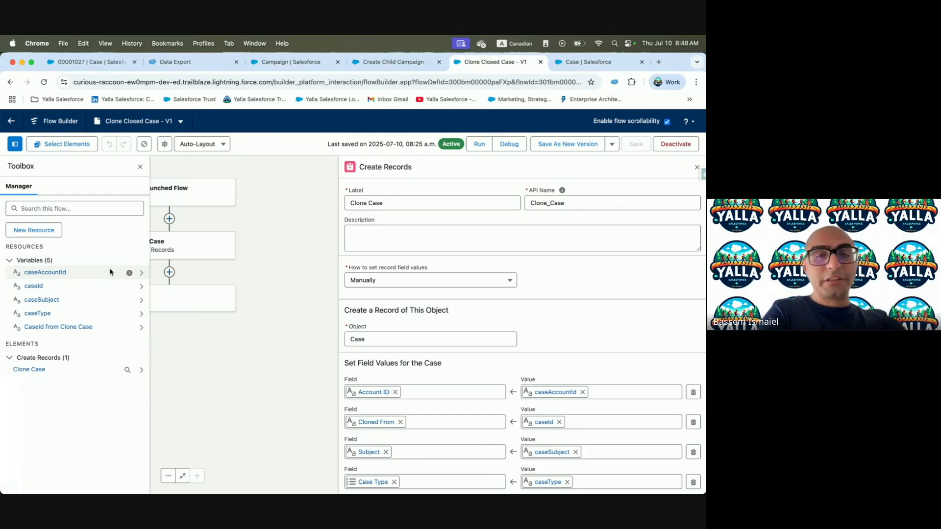
Insert a Get Records element right after the Start element
{"action": "left_click", "coordinate": [696, 168]}
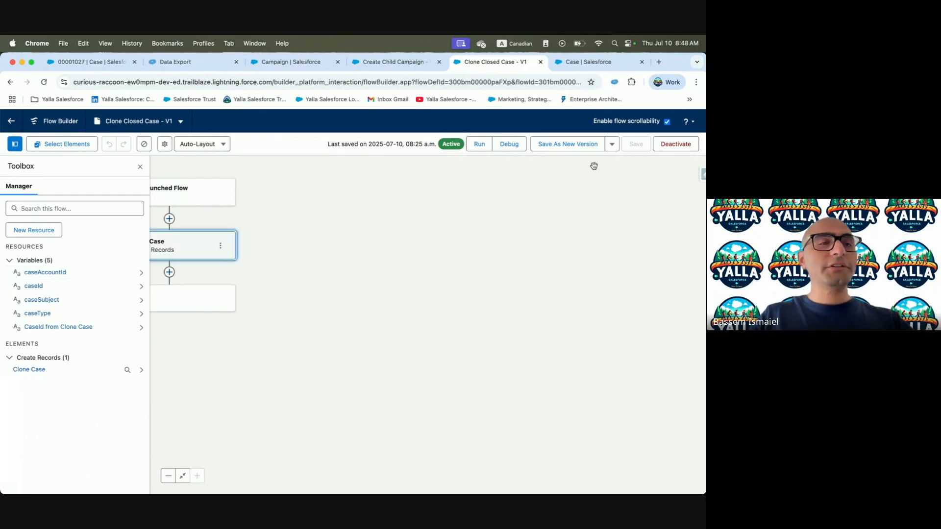
{"action": "left_click", "coordinate": [13, 147]}
{"action": "left_click", "coordinate": [169, 219]}
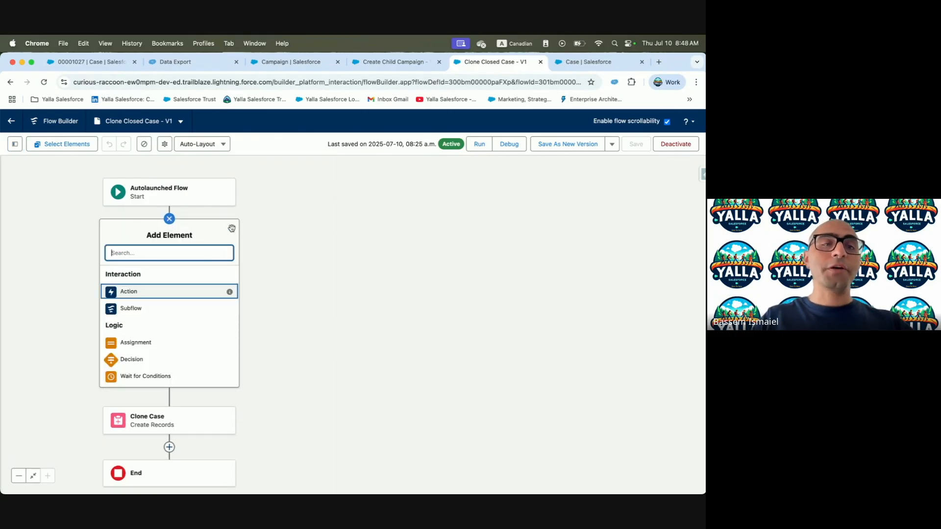
{"action": "type", "text": "Get"}
{"action": "left_click", "coordinate": [137, 274]}
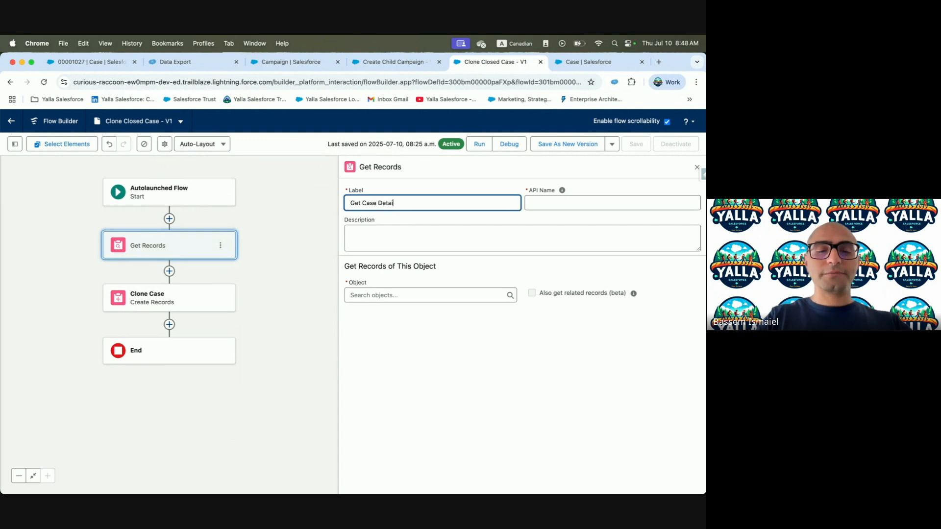
Label it Get Case Details, auto-fill the API name, and reuse the label as the description
{"action": "left_click", "coordinate": [557, 202]}
{"action": "left_click", "coordinate": [400, 234]}
{"action": "triple_click", "coordinate": [400, 202]}
{"action": "key", "text": "super+c"}
{"action": "left_click", "coordinate": [392, 230]}
{"action": "key", "text": "super+v"}
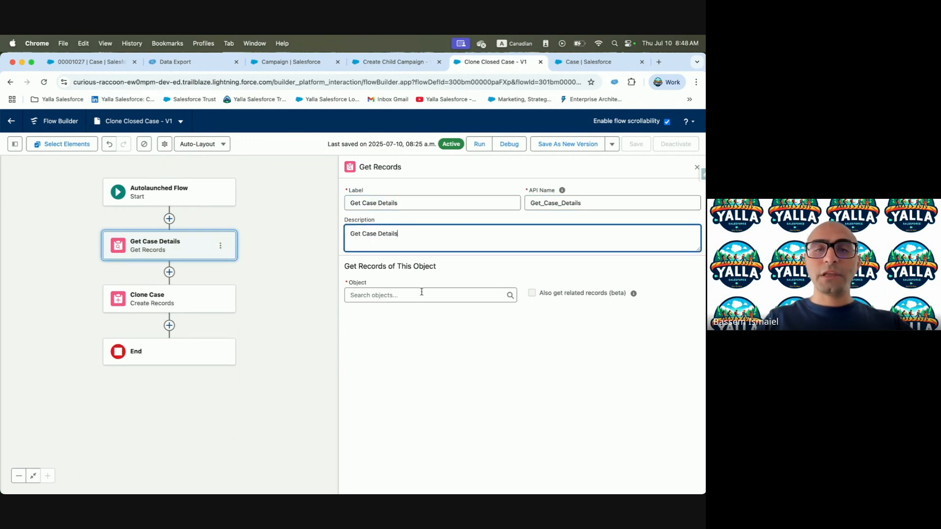
Retrieve Case records filtered where Case ID equals the caseId variable
{"action": "left_click", "coordinate": [418, 292]}
{"action": "type", "text": "Case"}
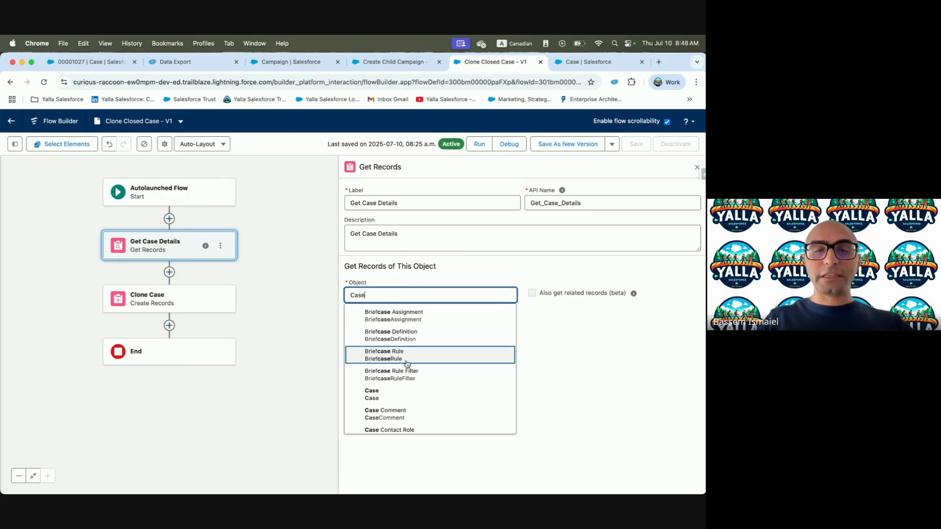
{"action": "left_click", "coordinate": [390, 394]}
{"action": "scroll", "coordinate": [493, 292], "scroll_direction": "down", "scroll_amount": 1}
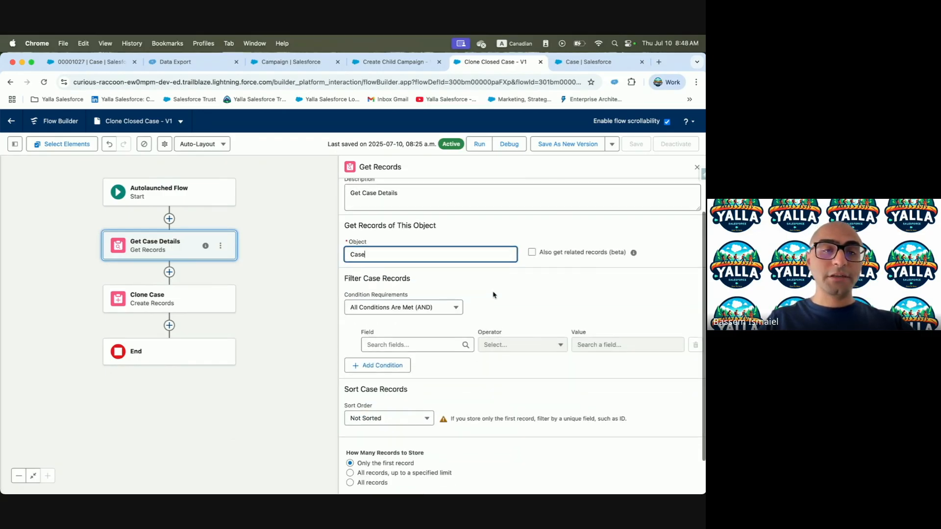
{"action": "left_click", "coordinate": [384, 344]}
{"action": "type", "text": "Id"}
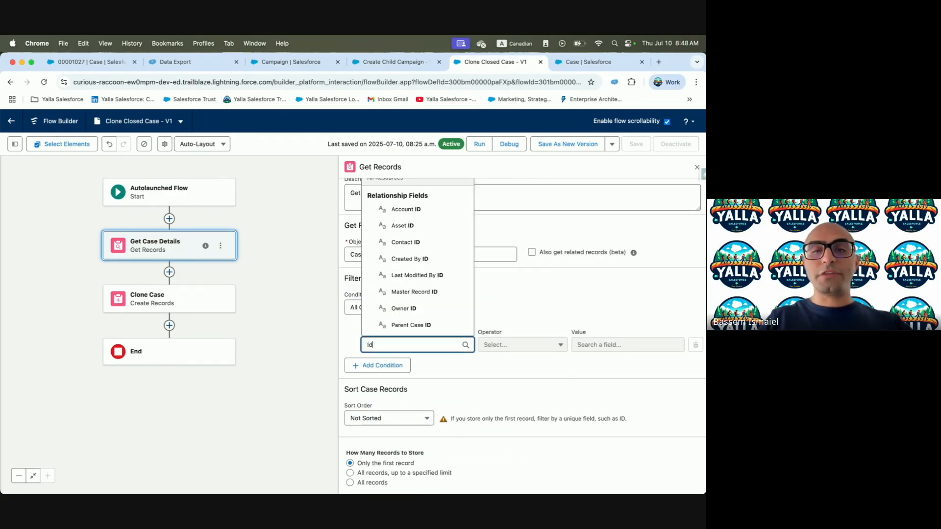
{"action": "left_click", "coordinate": [405, 312]}
{"action": "left_click", "coordinate": [602, 345]}
{"action": "type", "text": "case"}
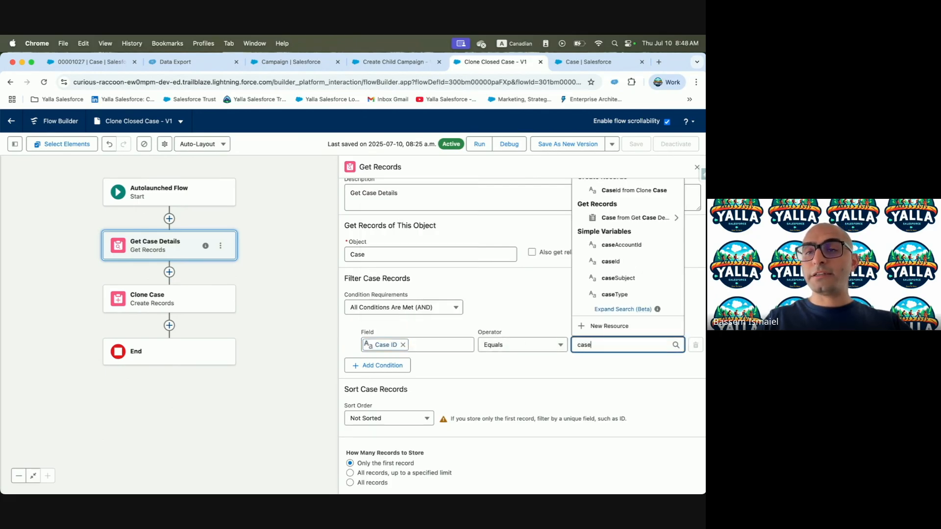
{"action": "left_click", "coordinate": [612, 262]}
{"action": "scroll", "coordinate": [476, 366], "scroll_direction": "down", "scroll_amount": 2}
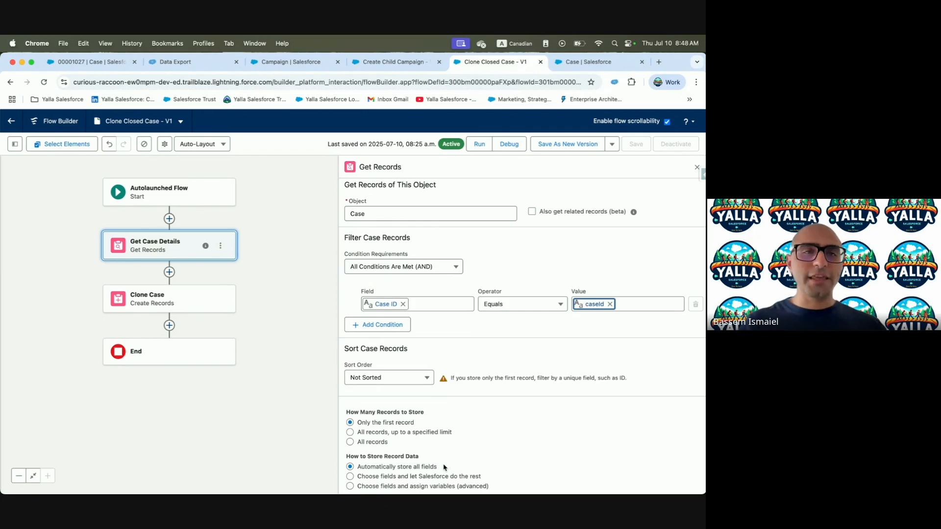
In Clone Case, take Account ID and Subject from the Get Case Details record
{"action": "left_click", "coordinate": [167, 299]}
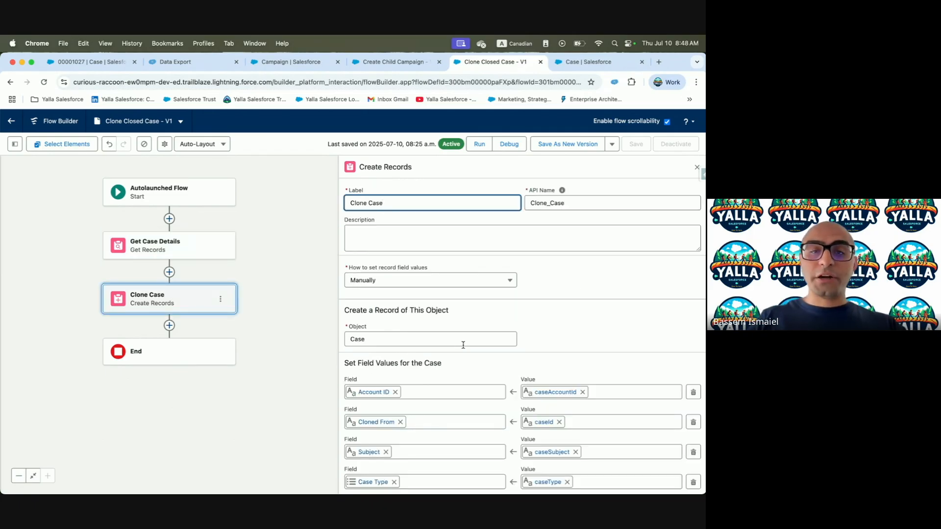
{"action": "scroll", "coordinate": [463, 345], "scroll_direction": "down", "scroll_amount": 3}
{"action": "left_click", "coordinate": [582, 339]}
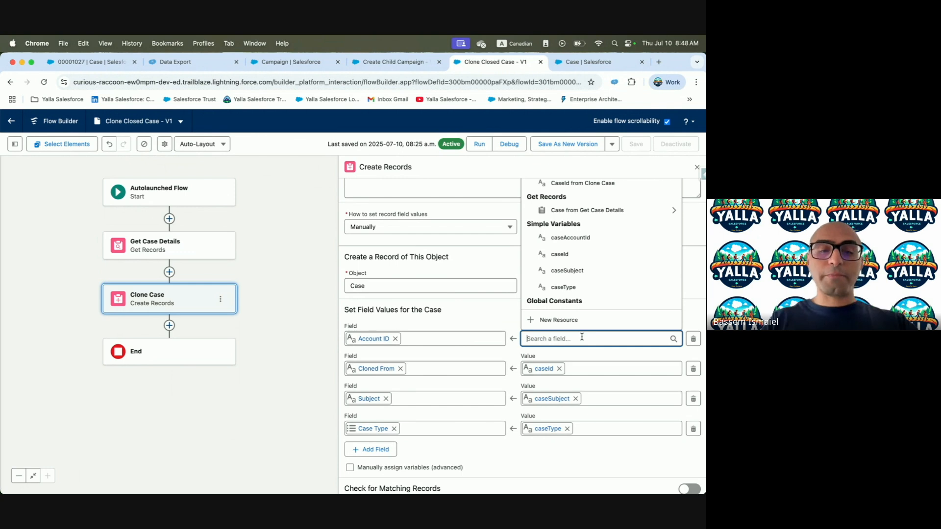
{"action": "type", "text": "Get"}
{"action": "left_click", "coordinate": [662, 288]}
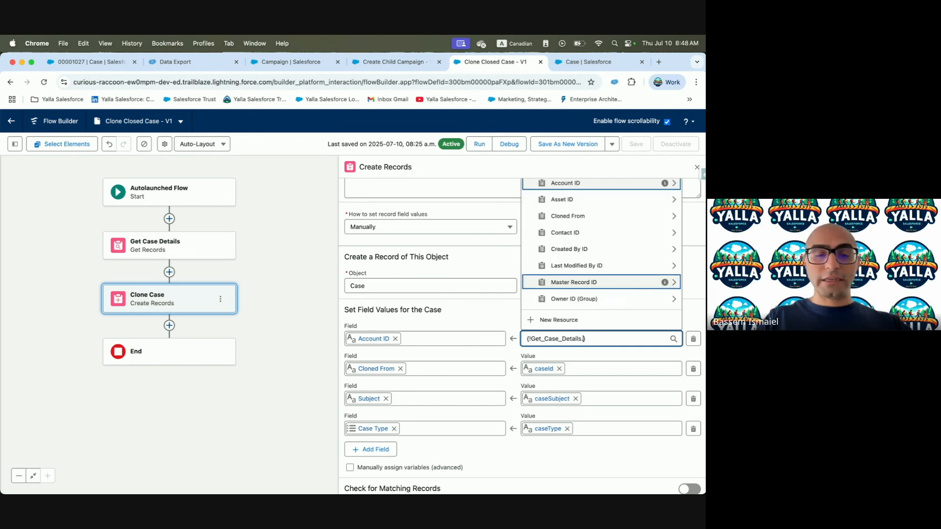
{"action": "type", "text": "Acco"}
{"action": "left_click", "coordinate": [583, 302]}
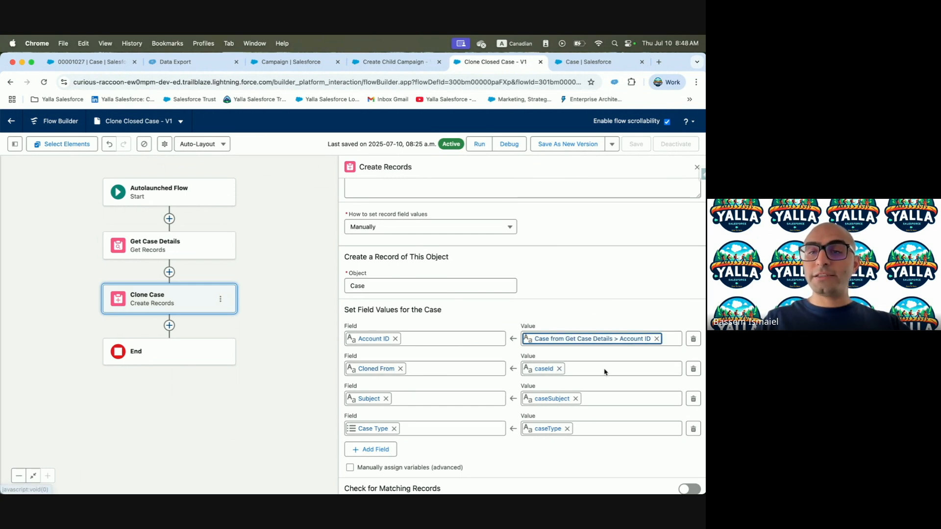
{"action": "scroll", "coordinate": [556, 376], "scroll_direction": "down", "scroll_amount": 1}
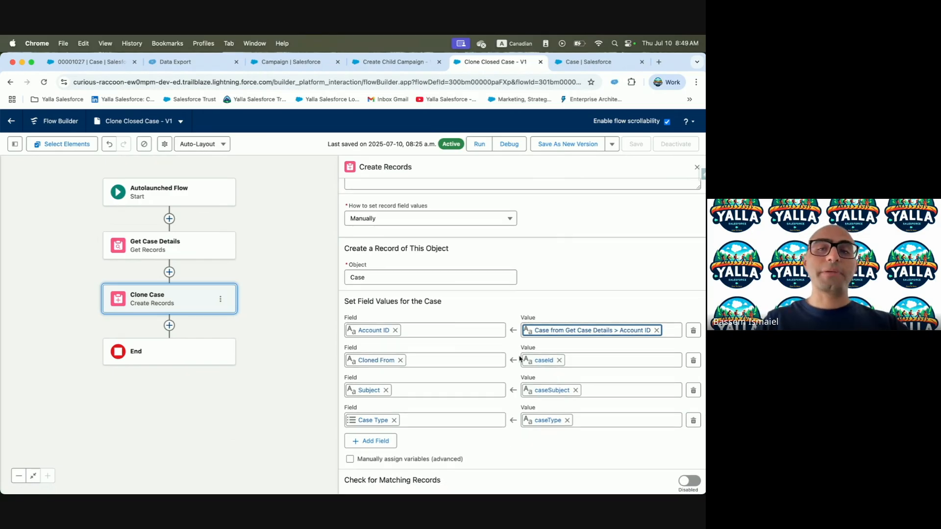
{"action": "left_click", "coordinate": [575, 389]}
{"action": "type", "text": "Get"}
{"action": "left_click", "coordinate": [588, 340]}
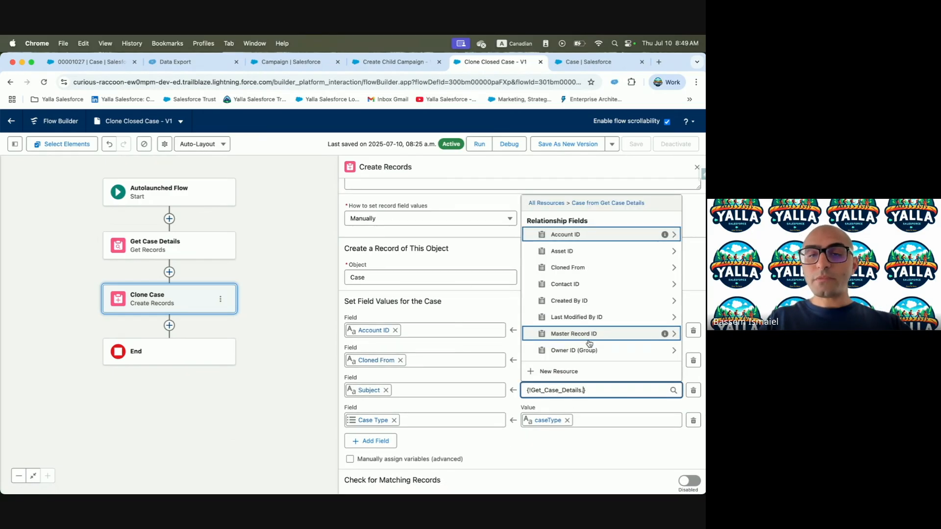
{"action": "type", "text": "Subj"}
{"action": "left_click", "coordinate": [583, 349]}
Take Case Type from Get Case Details as well, and save the flow as a new version
{"action": "left_click", "coordinate": [567, 420]}
{"action": "type", "text": "Get"}
{"action": "left_click", "coordinate": [564, 370]}
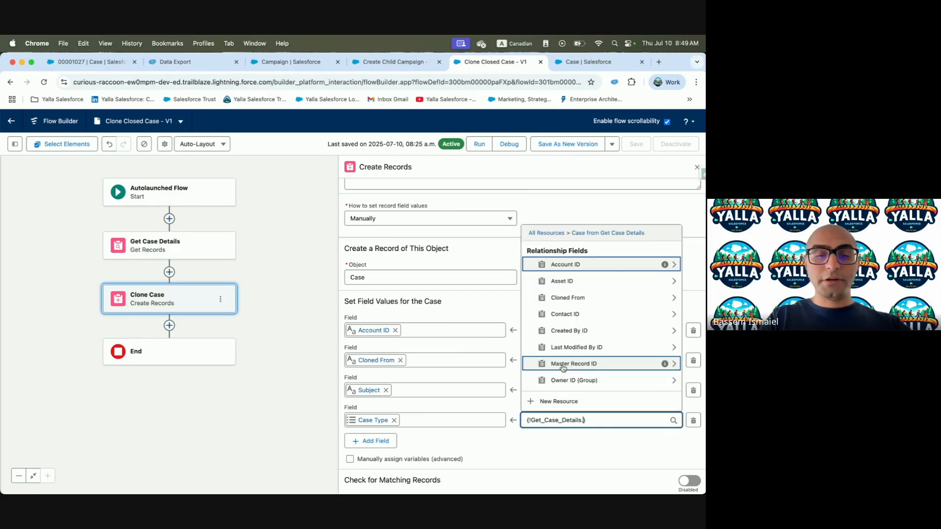
{"action": "type", "text": "Ty"}
{"action": "left_click", "coordinate": [565, 349]}
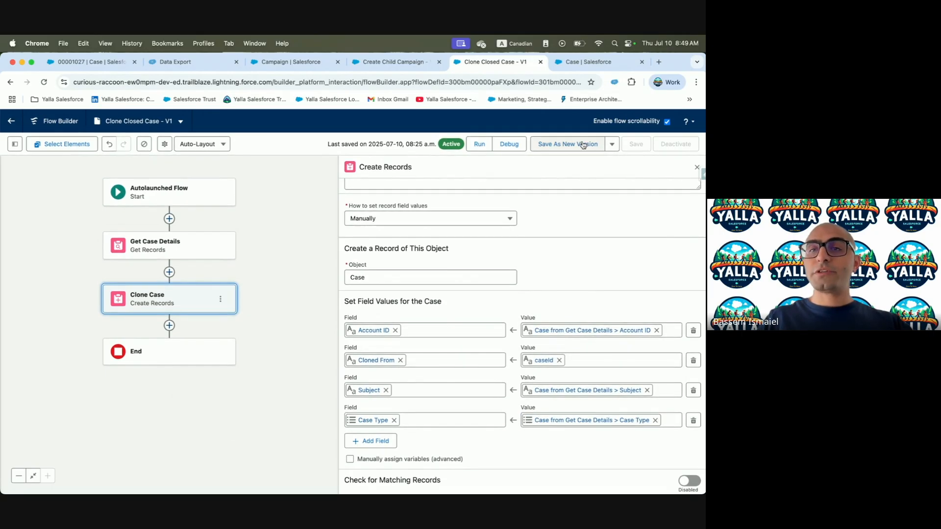
{"action": "left_click", "coordinate": [567, 144]}
{"action": "left_click", "coordinate": [524, 380]}
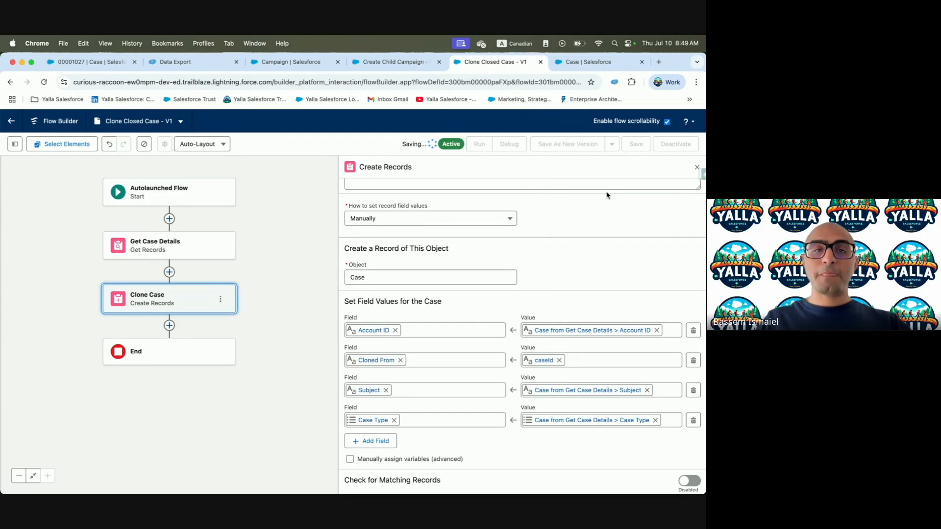
Delete the unused caseSubject, caseType and caseAccountId variables
{"action": "left_click", "coordinate": [15, 143]}
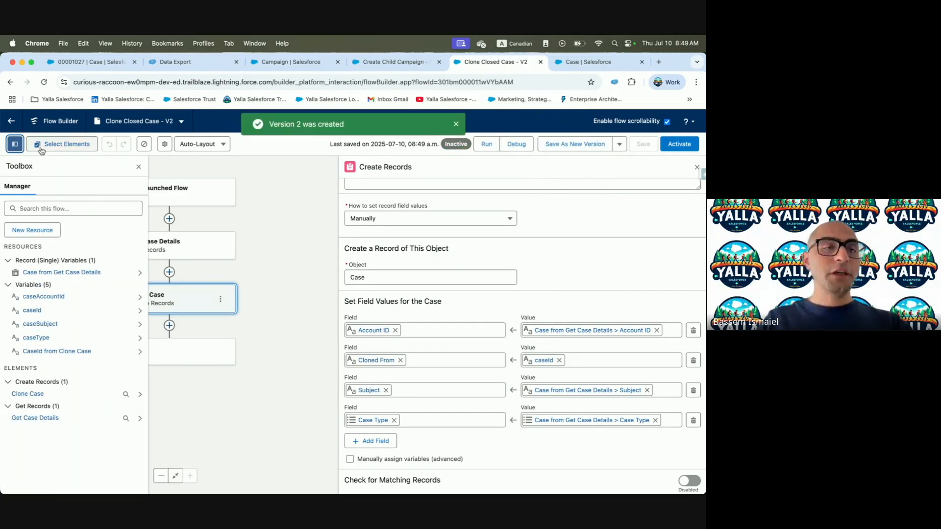
{"action": "left_click", "coordinate": [141, 325]}
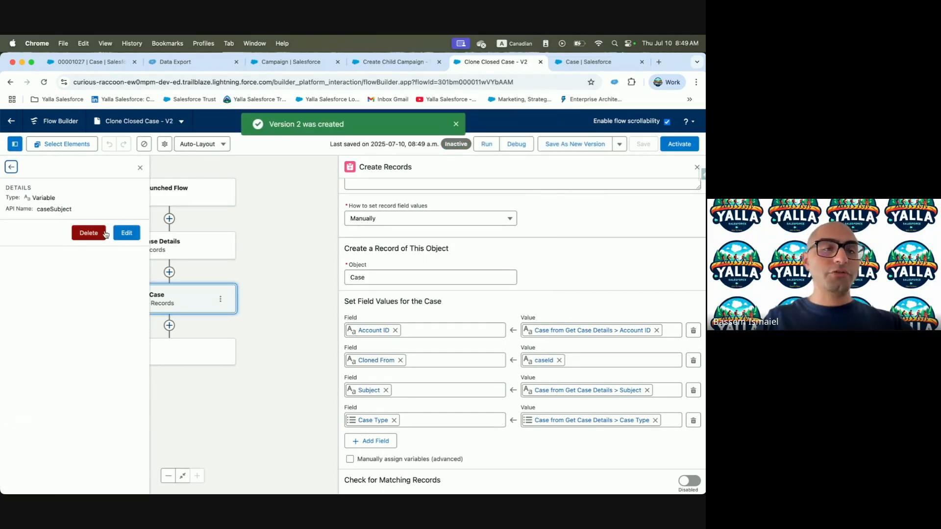
{"action": "left_click", "coordinate": [95, 234]}
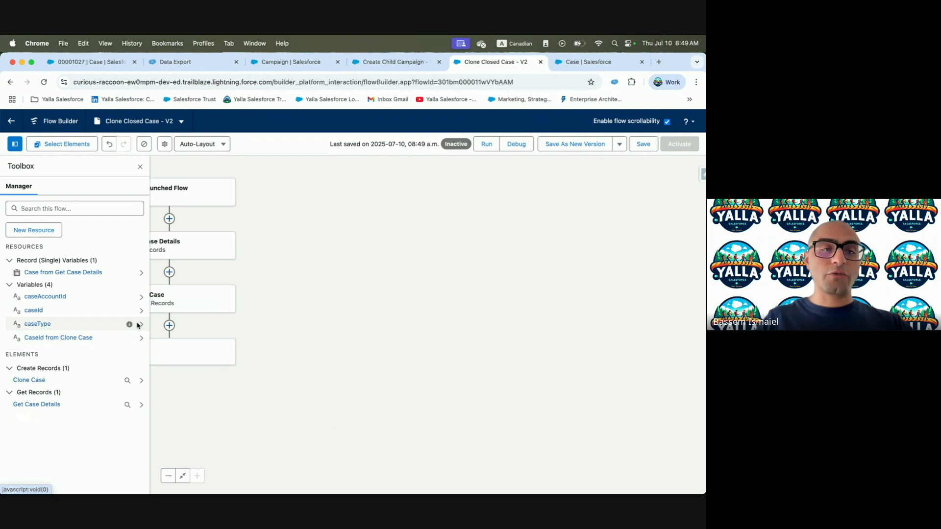
{"action": "left_click", "coordinate": [142, 324]}
{"action": "left_click", "coordinate": [88, 233]}
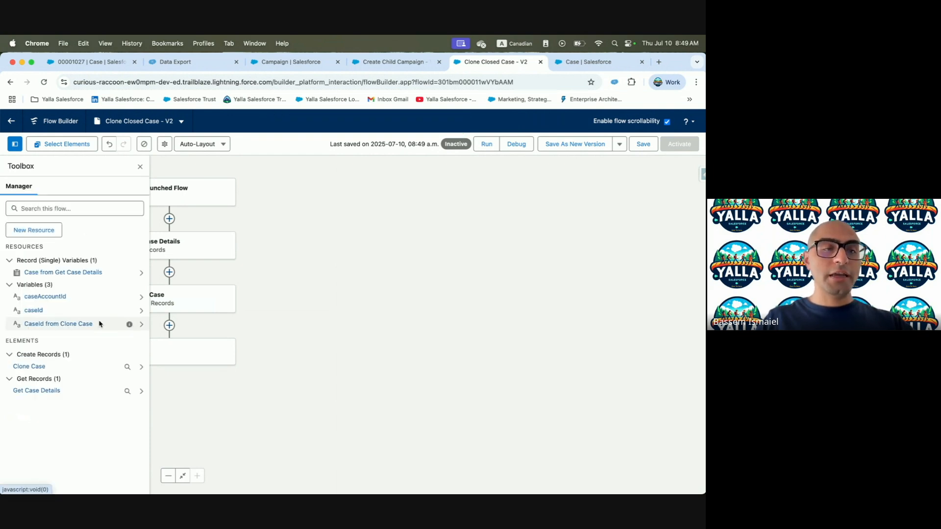
{"action": "left_click", "coordinate": [141, 297]}
{"action": "left_click", "coordinate": [89, 243]}
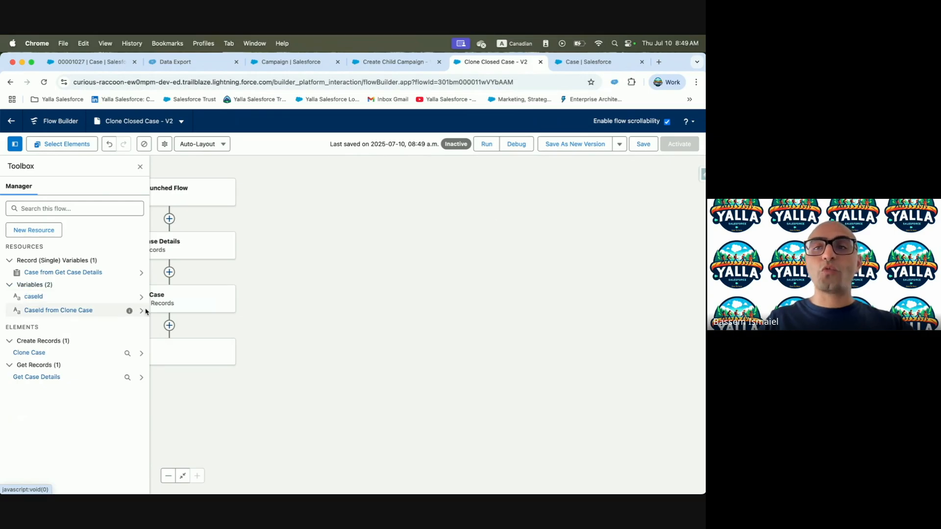
Save and activate the new flow version, then go to the Case setup tab
{"action": "left_click", "coordinate": [641, 145]}
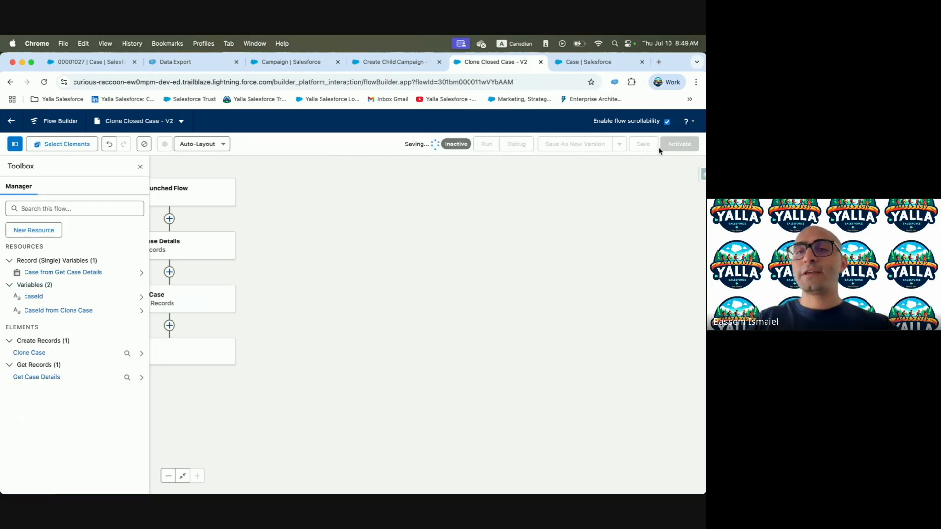
{"action": "left_click", "coordinate": [673, 145]}
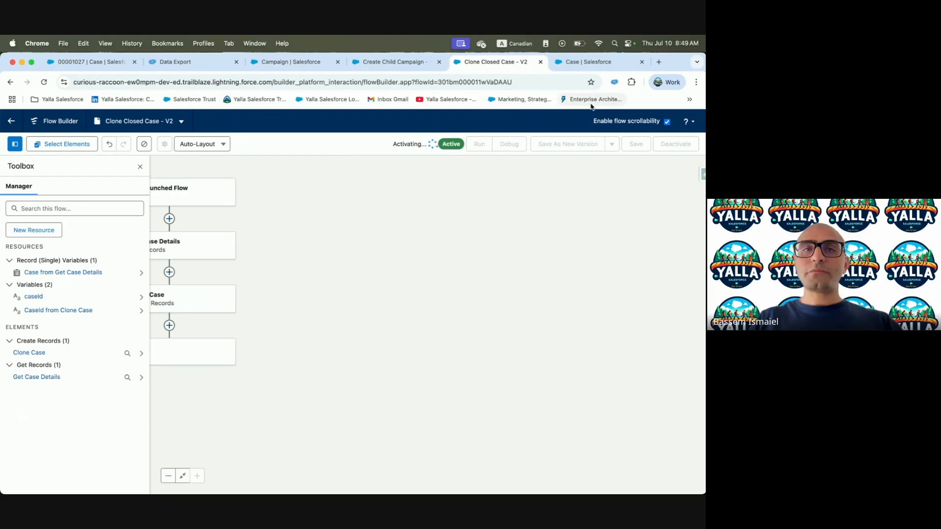
{"action": "left_click", "coordinate": [588, 62]}
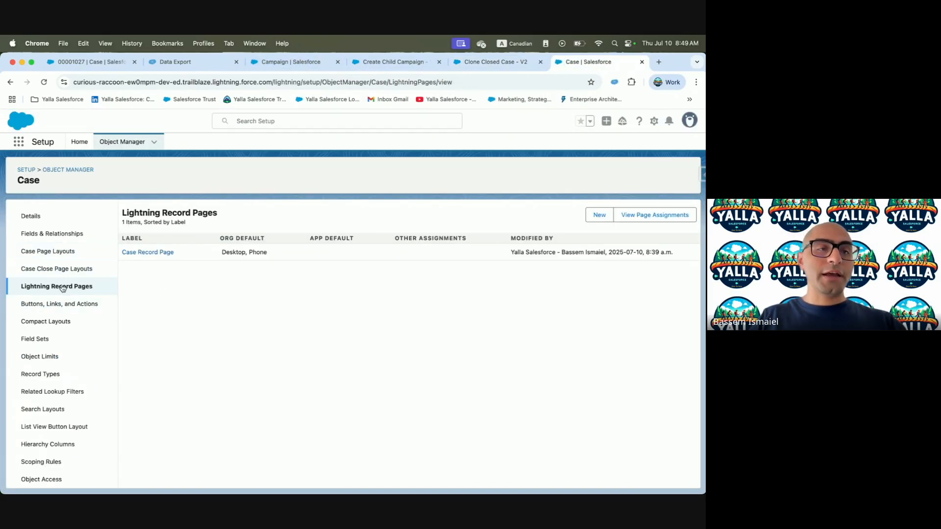
Edit the Case's Clone Closed Case button and delete the subject, account and type URL parameters
{"action": "left_click", "coordinate": [63, 304]}
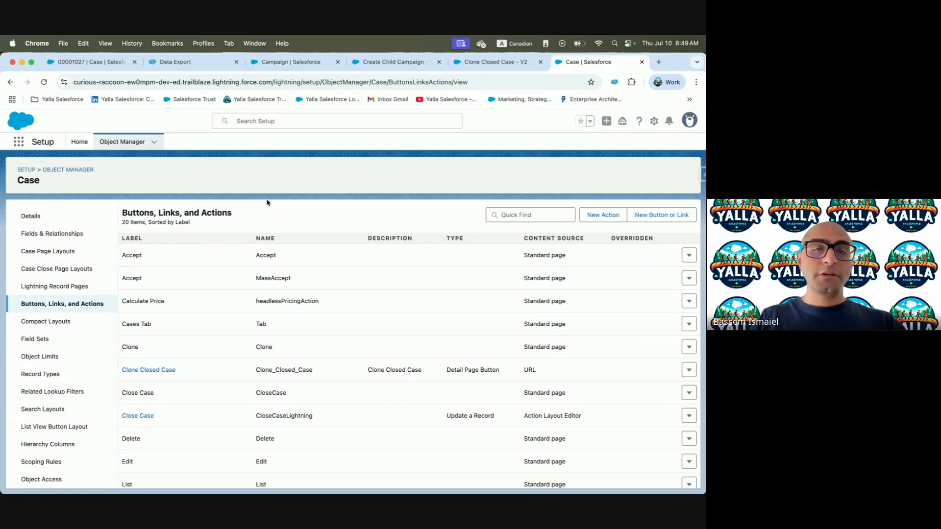
{"action": "scroll", "coordinate": [361, 338], "scroll_direction": "down", "scroll_amount": 1}
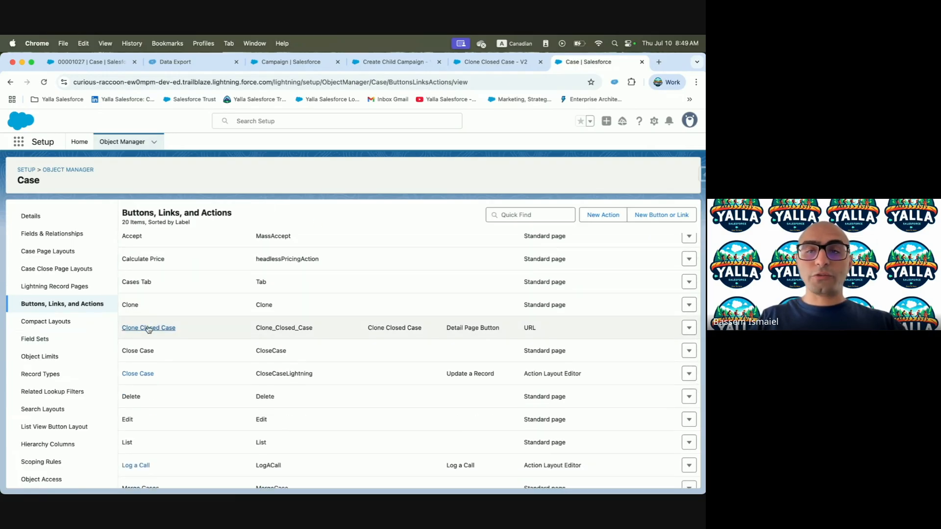
{"action": "left_click", "coordinate": [689, 327]}
{"action": "left_click", "coordinate": [655, 348]}
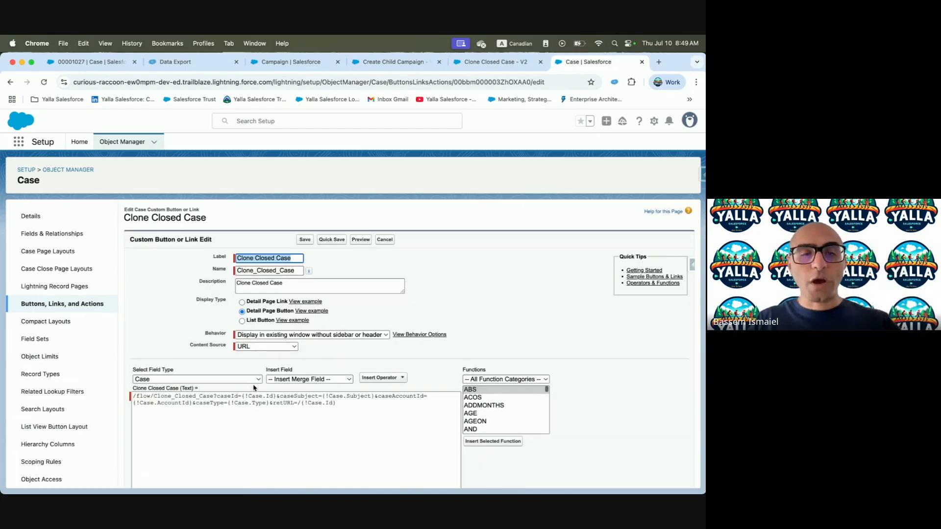
{"action": "left_click", "coordinate": [275, 395]}
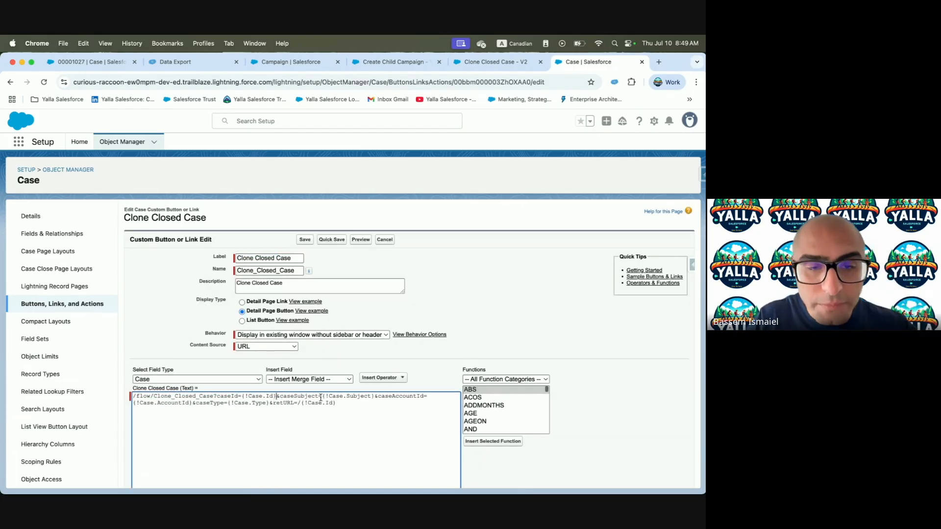
{"action": "left_click", "coordinate": [268, 403], "text": "shift"}
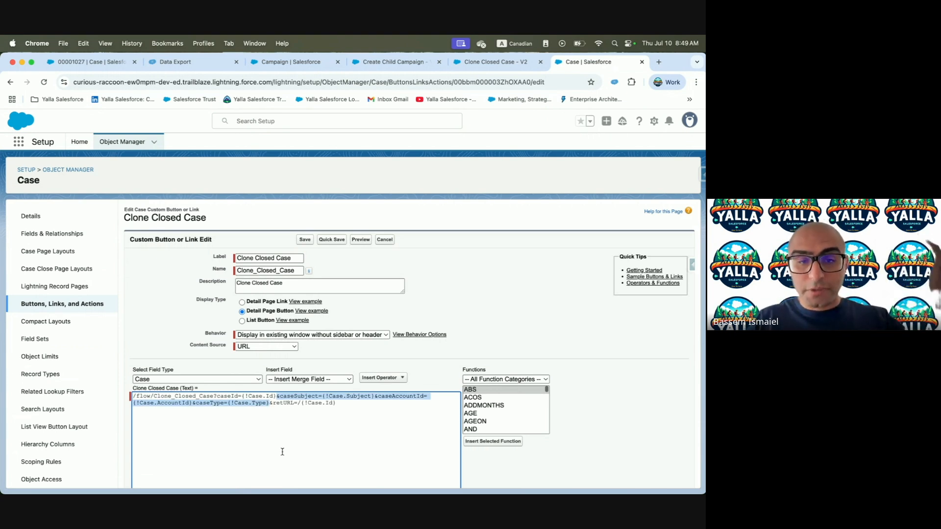
{"action": "key", "text": "BackSpace"}
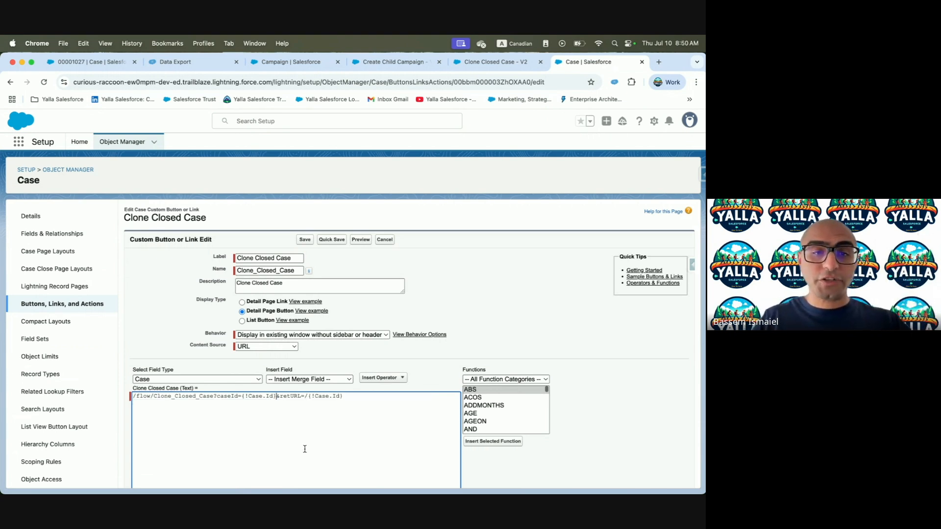
Check the URL syntax, save the button, and return to the Clone Closed Case - V2 flow
{"action": "scroll", "coordinate": [305, 449], "scroll_direction": "down", "scroll_amount": 3}
{"action": "left_click_drag", "start_coordinate": [154, 234], "coordinate": [355, 253]}
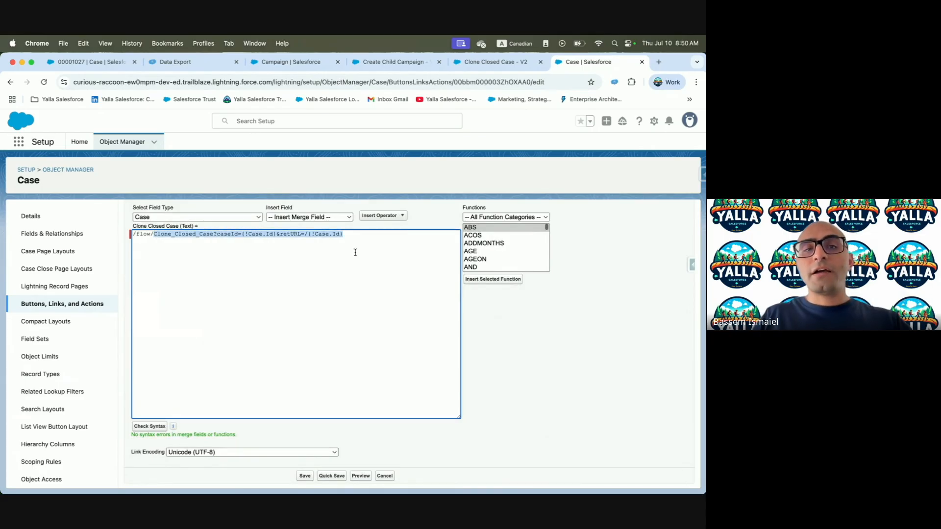
{"action": "left_click", "coordinate": [146, 432]}
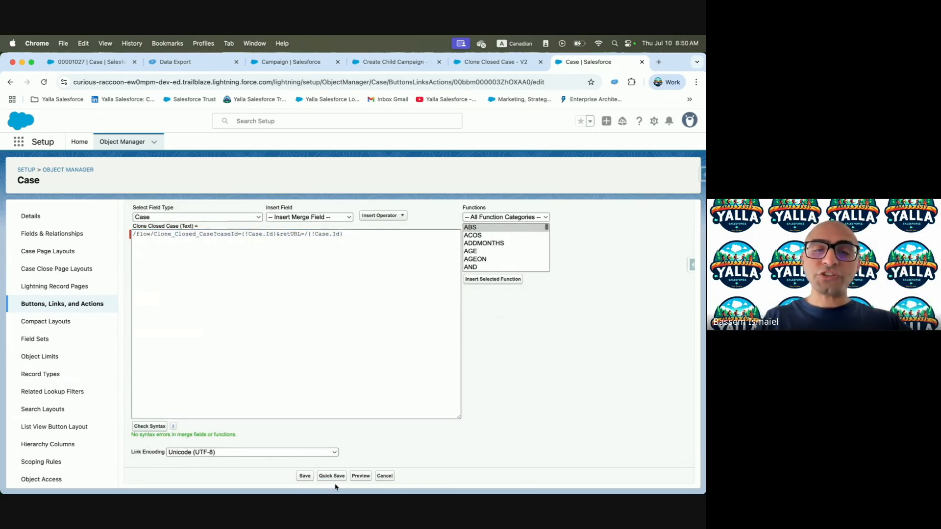
{"action": "left_click", "coordinate": [302, 476]}
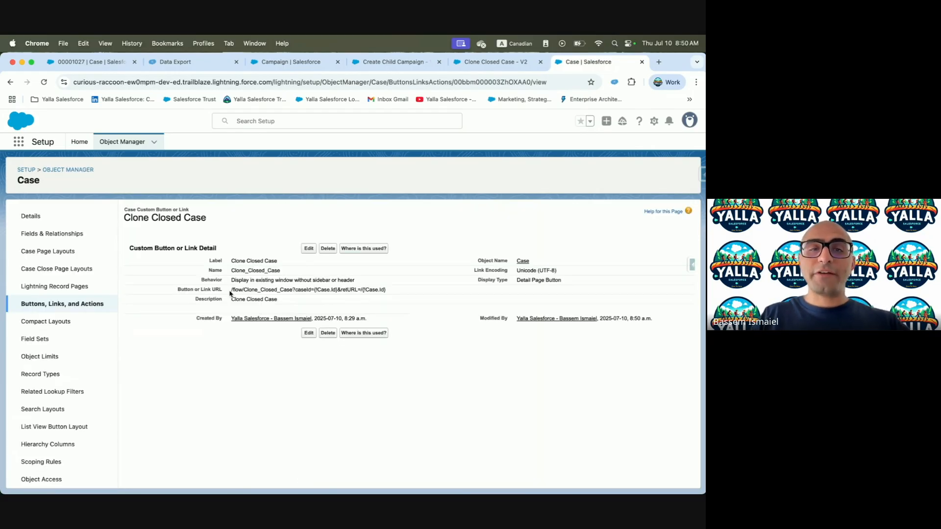
{"action": "left_click_drag", "start_coordinate": [229, 293], "coordinate": [419, 294]}
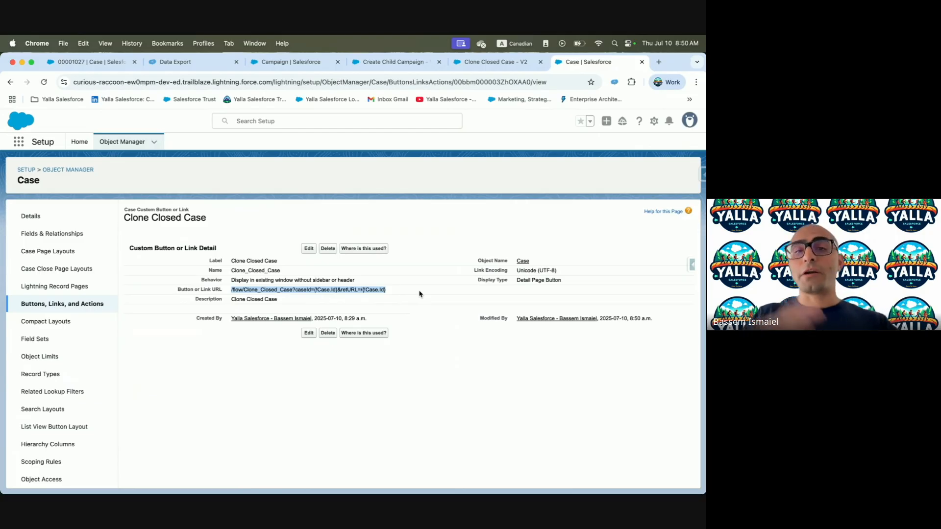
{"action": "left_click", "coordinate": [505, 62]}
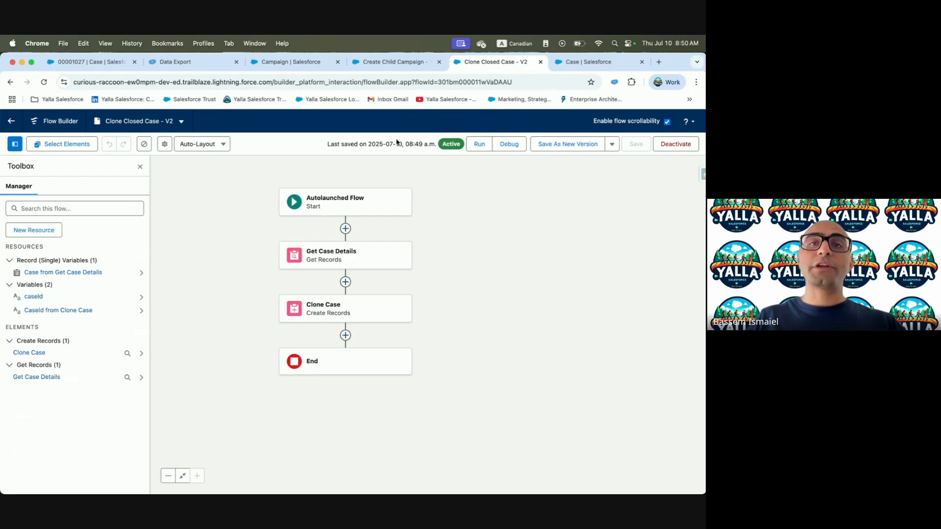
Run Clone Closed Case on the original case and re-run the Case query, now returning 4 records
{"action": "left_click", "coordinate": [108, 62]}
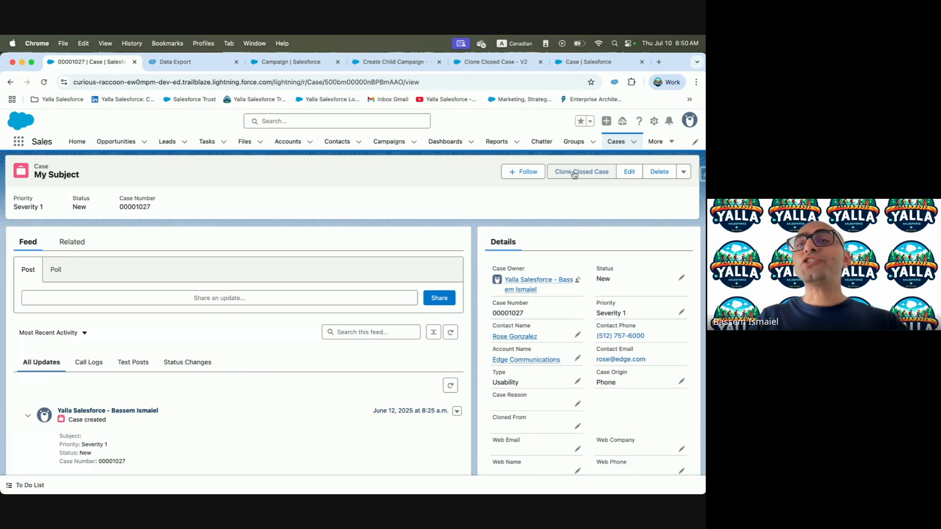
{"action": "left_click", "coordinate": [192, 62]}
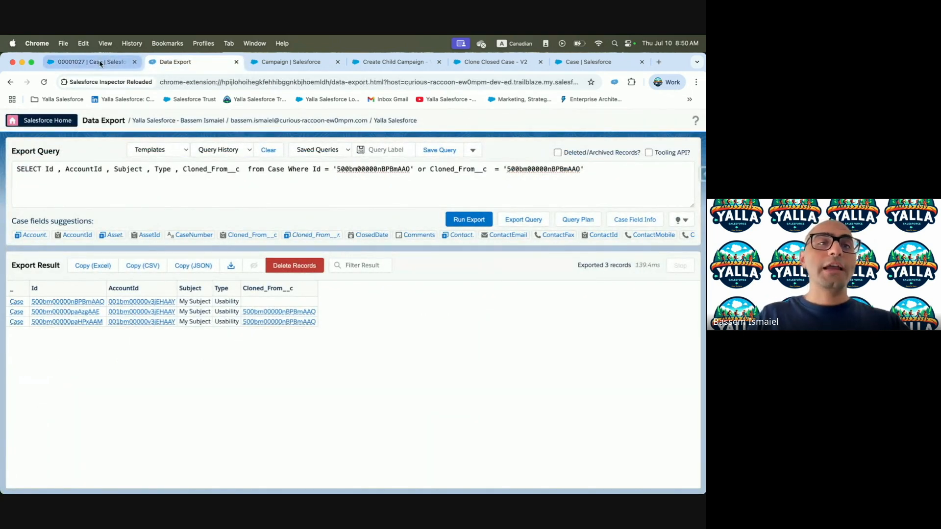
{"action": "left_click", "coordinate": [130, 65]}
{"action": "left_click", "coordinate": [584, 179]}
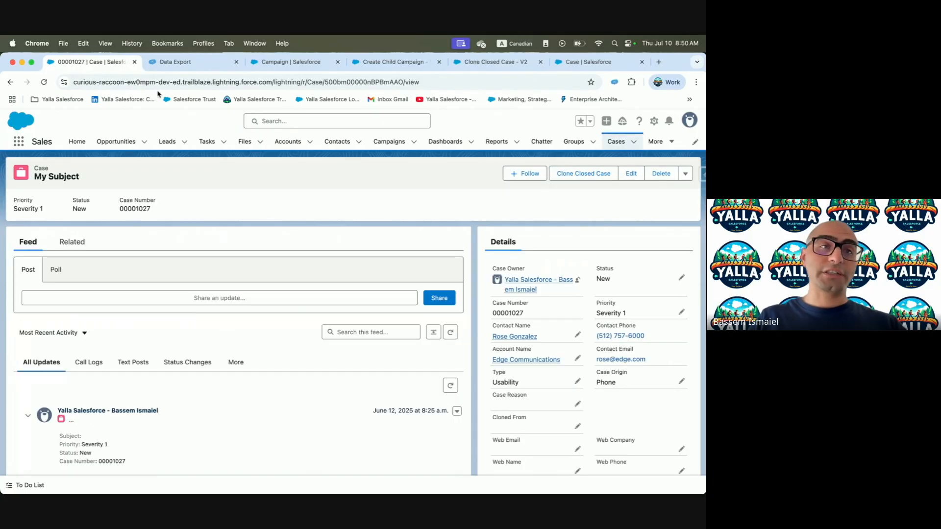
{"action": "left_click", "coordinate": [175, 62]}
{"action": "left_click", "coordinate": [481, 220]}
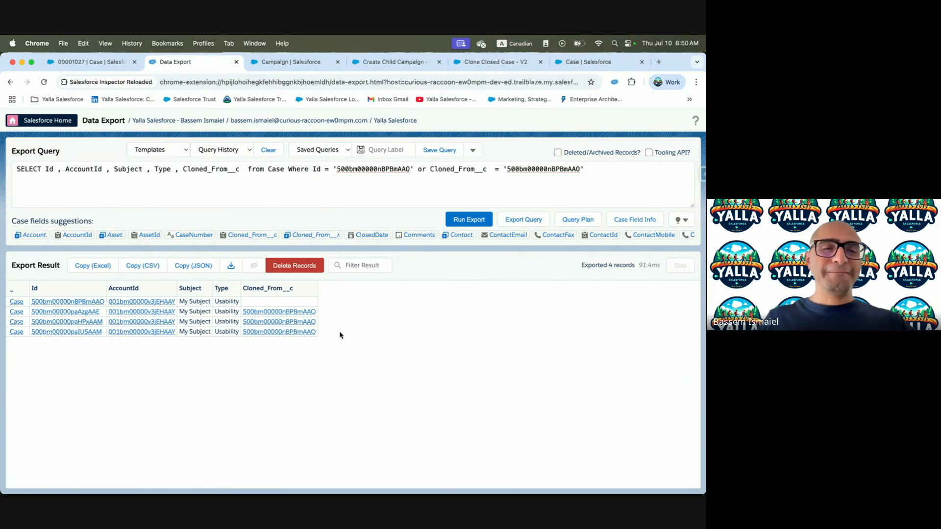
{"action": "key", "text": "ctrl+Left"}
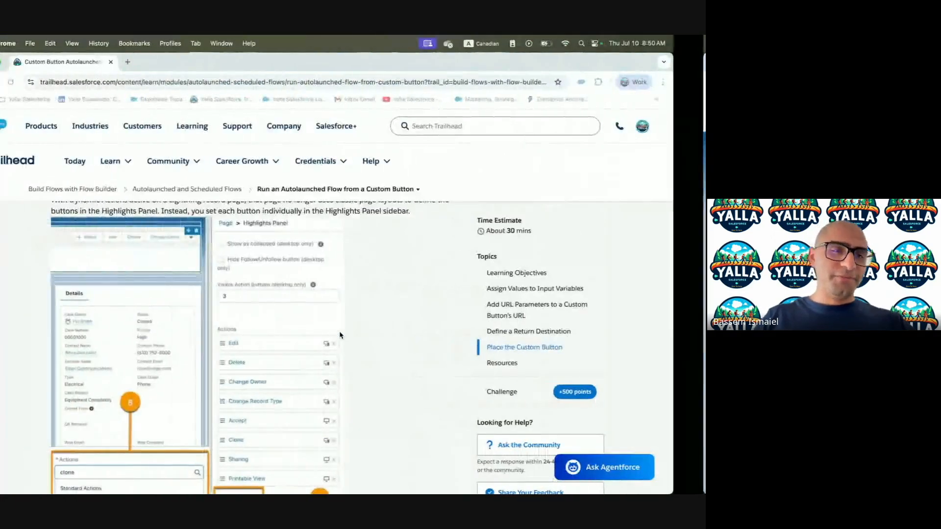
Go to the Schedule a Flow unit and highlight its Schedule-Triggered Flows vs. Scheduled Paths heading
{"action": "scroll", "coordinate": [304, 382], "scroll_direction": "down", "scroll_amount": 15}
{"action": "scroll", "coordinate": [303, 382], "scroll_direction": "up", "scroll_amount": 5}
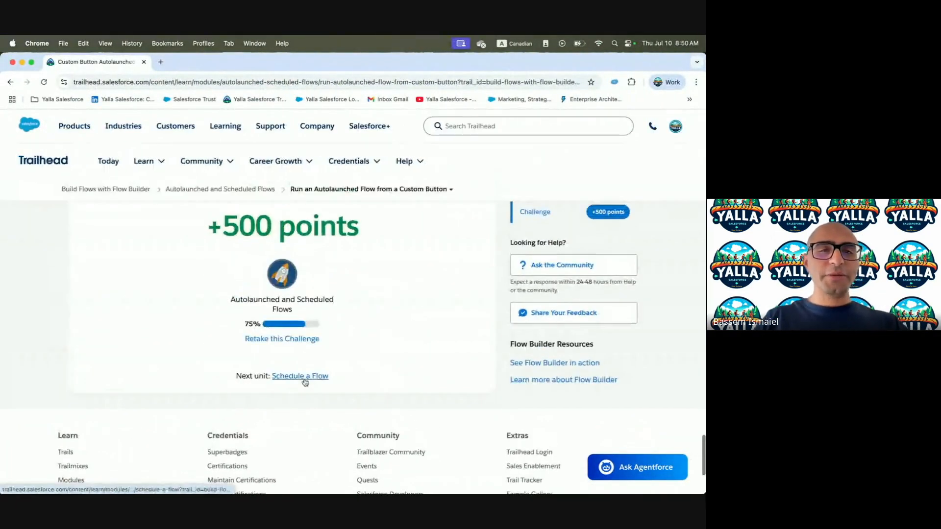
{"action": "left_click", "coordinate": [356, 188]}
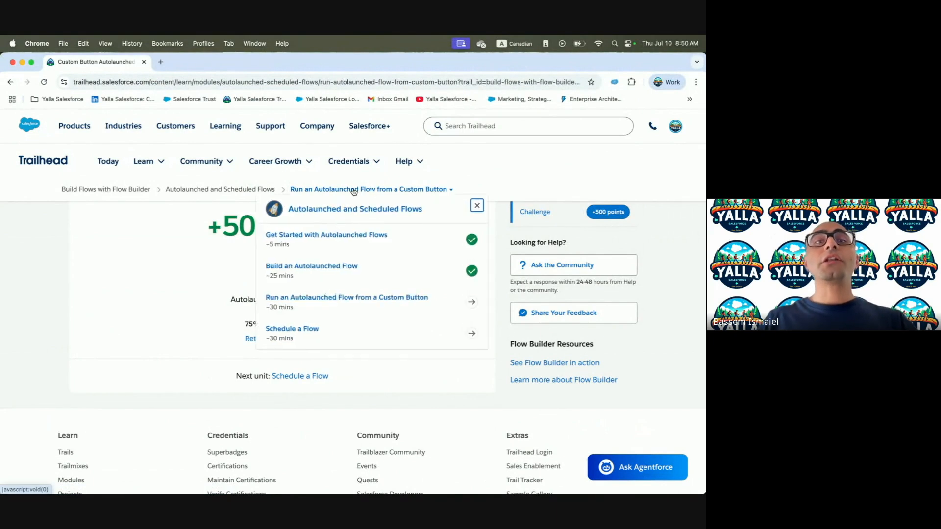
{"action": "left_click", "coordinate": [295, 326]}
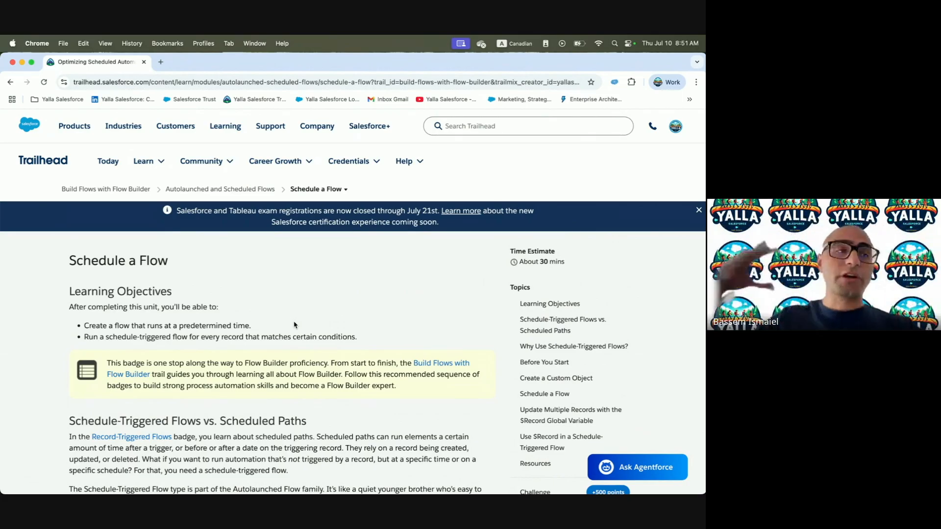
{"action": "scroll", "coordinate": [294, 325], "scroll_direction": "down", "scroll_amount": 5}
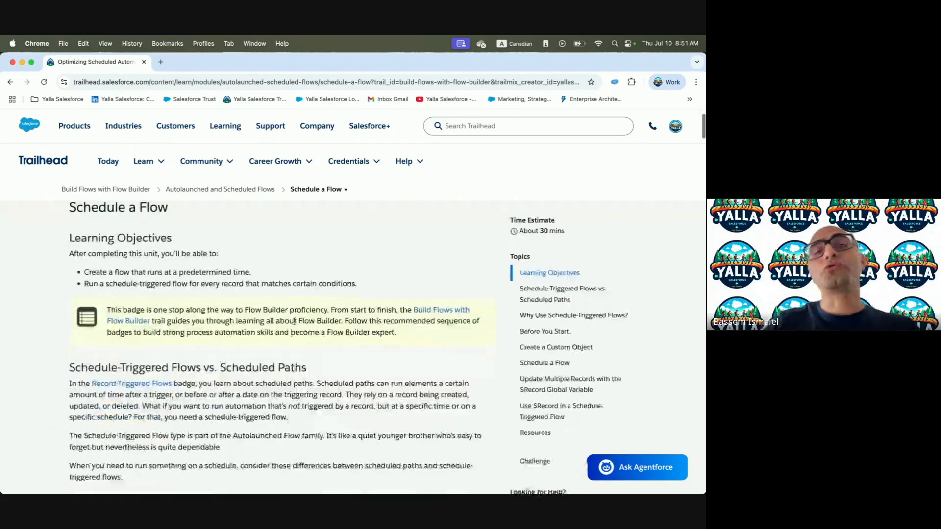
{"action": "scroll", "coordinate": [294, 324], "scroll_direction": "down", "scroll_amount": 1}
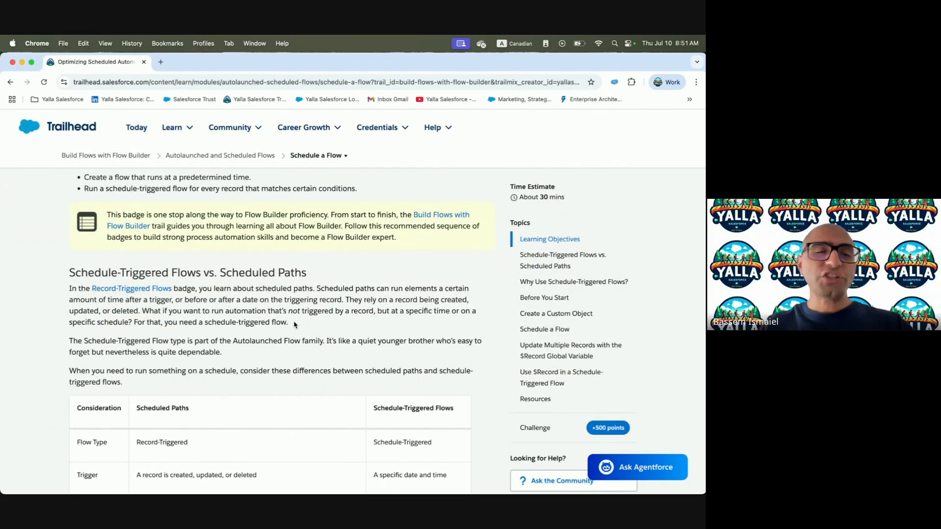
{"action": "left_click_drag", "start_coordinate": [62, 281], "coordinate": [189, 279]}
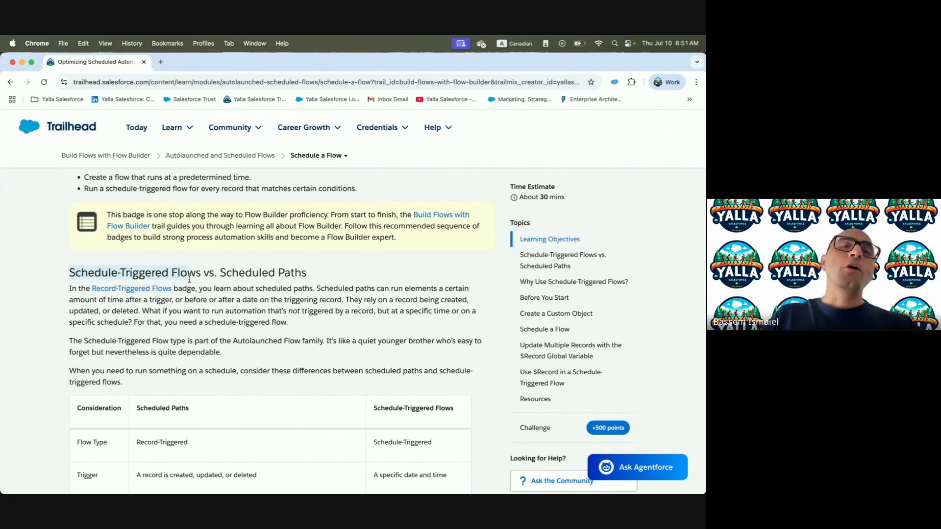
{"action": "left_click", "coordinate": [107, 266]}
{"action": "left_click_drag", "start_coordinate": [69, 272], "coordinate": [229, 275]}
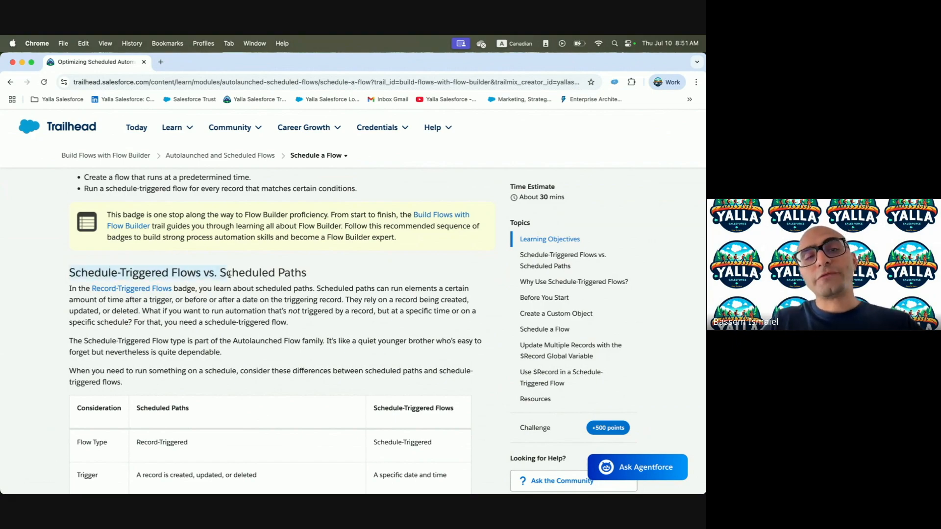
{"action": "key", "text": "ctrl+Right"}
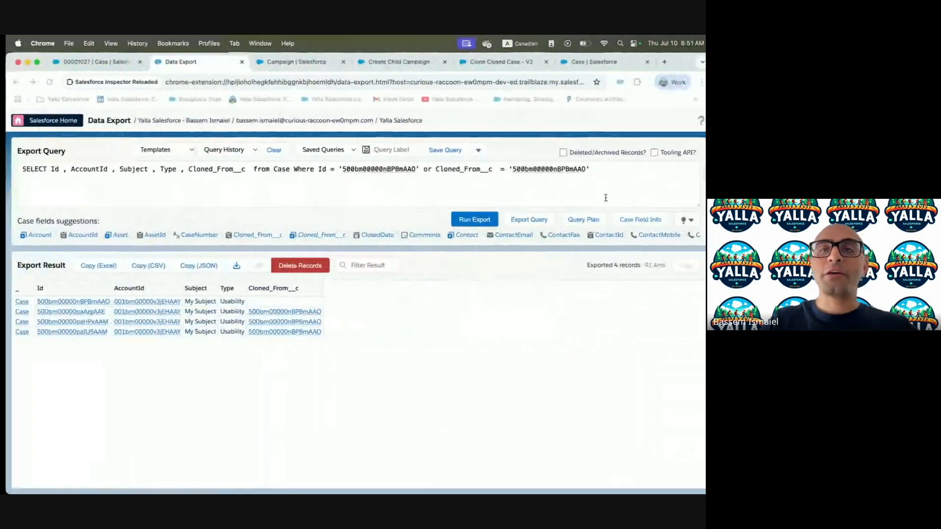
Close the Data Export and Campaign tabs and review the remaining open tabs
{"action": "left_click", "coordinate": [234, 63]}
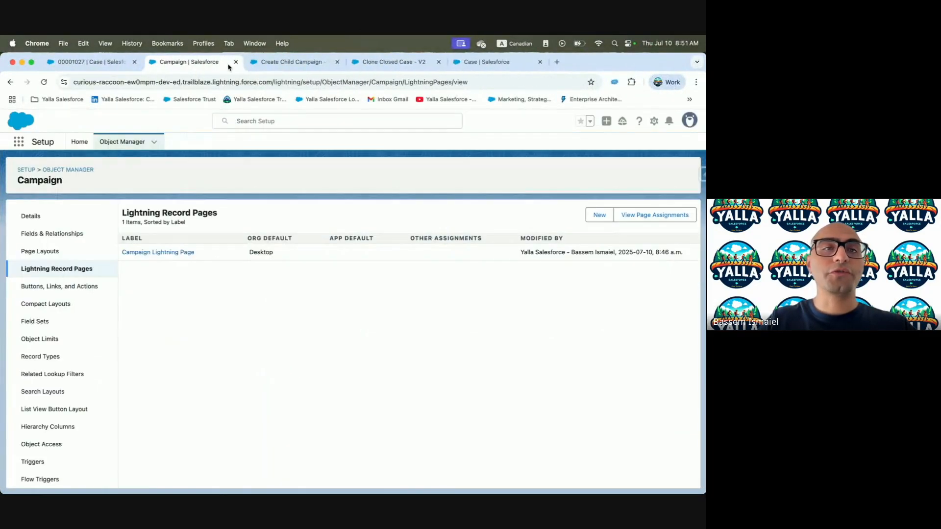
{"action": "left_click", "coordinate": [236, 62]}
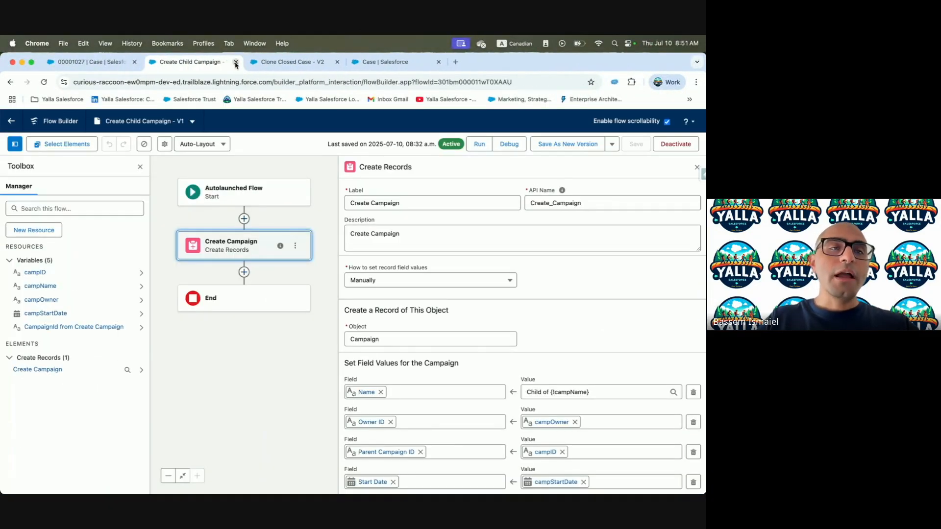
{"action": "left_click", "coordinate": [267, 63]}
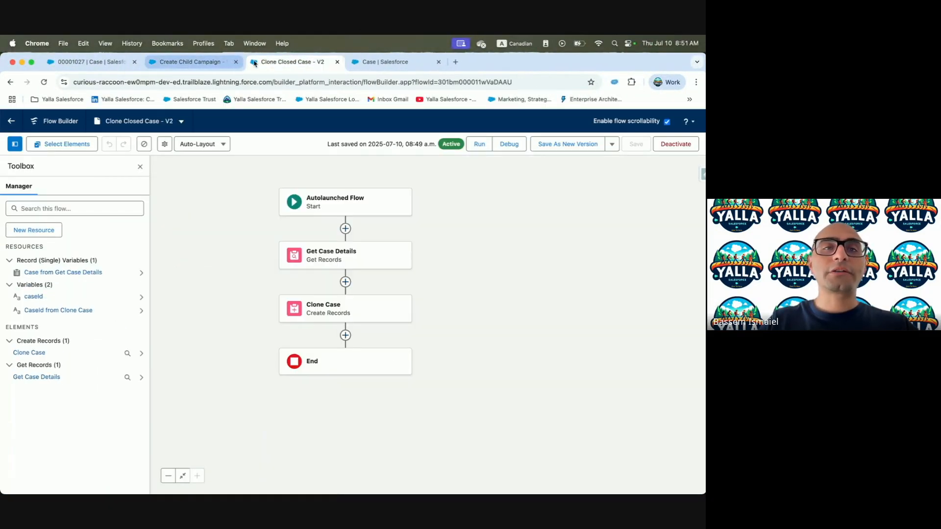
{"action": "left_click", "coordinate": [367, 62]}
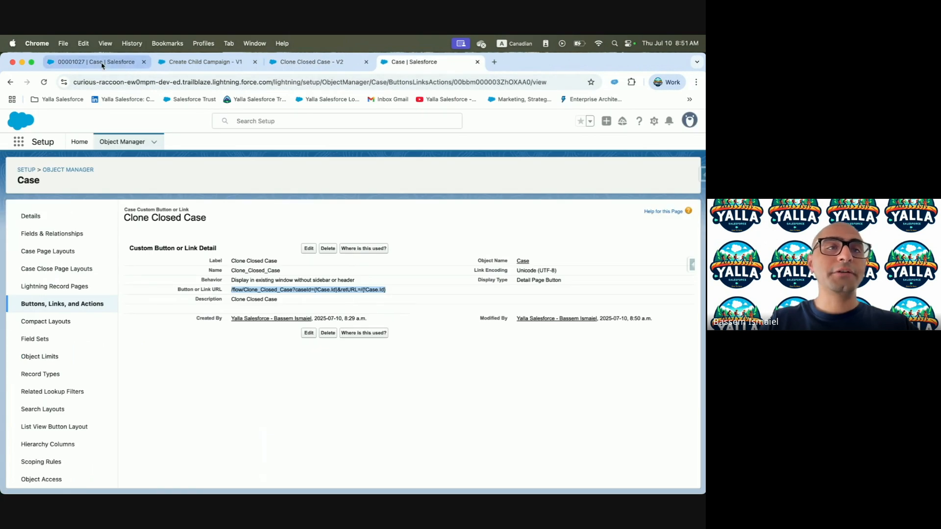
{"action": "left_click", "coordinate": [211, 62]}
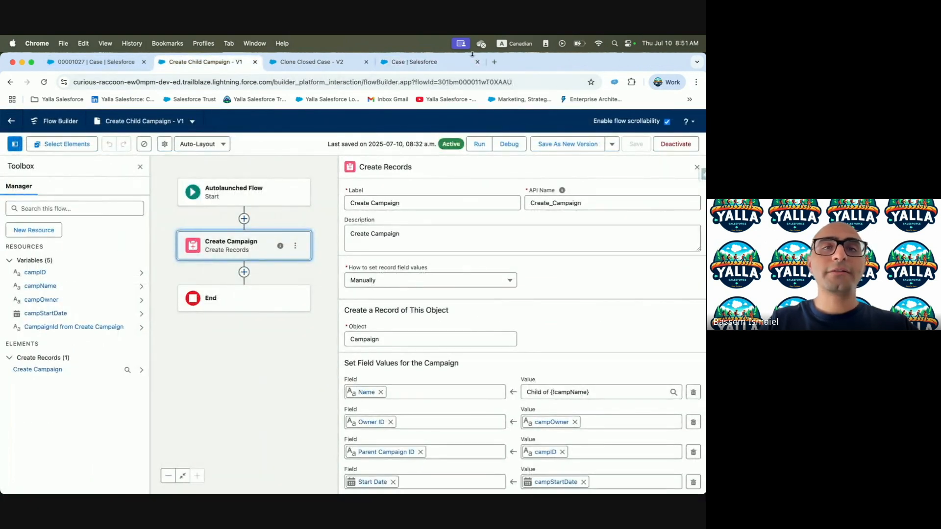
{"action": "left_click", "coordinate": [416, 62]}
From Setup Home, find Flows with Quick Find 'Flow' and start a new flow
{"action": "left_click", "coordinate": [79, 142]}
{"action": "left_click", "coordinate": [57, 167]}
{"action": "type", "text": "Flow"}
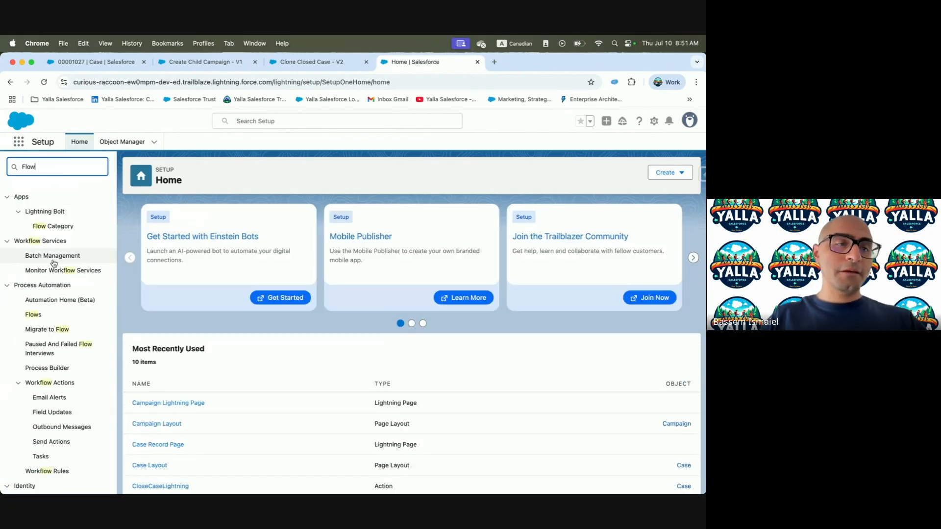
{"action": "left_click", "coordinate": [33, 314]}
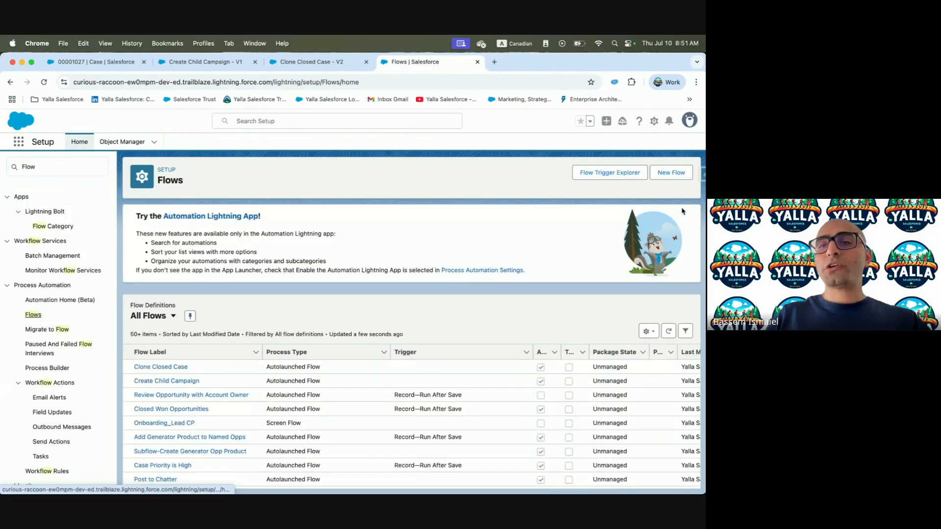
{"action": "left_click", "coordinate": [671, 173]}
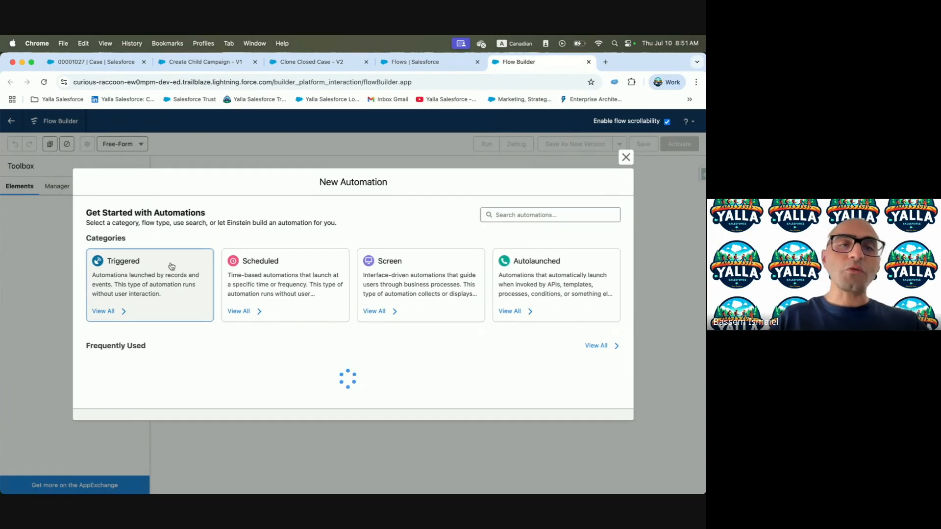
Create a record-triggered flow with Case as the triggering object
{"action": "left_click", "coordinate": [172, 270]}
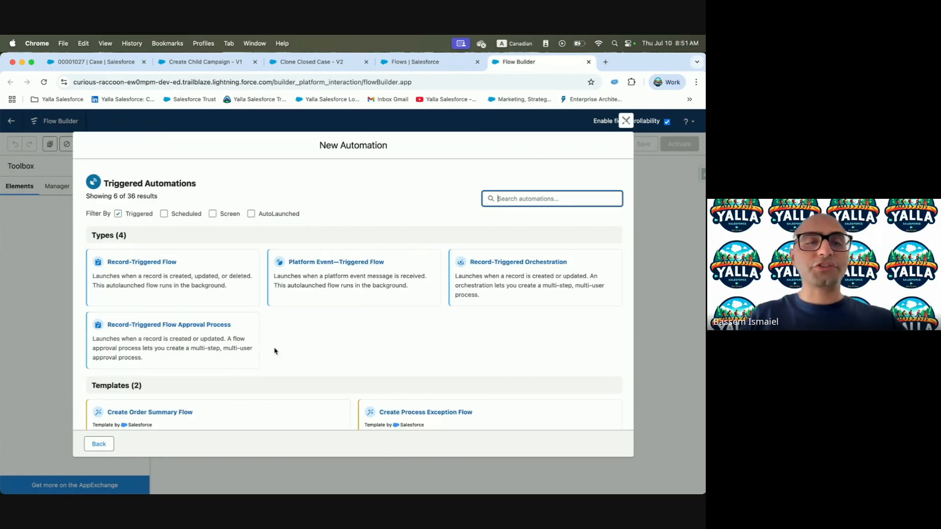
{"action": "left_click", "coordinate": [179, 275]}
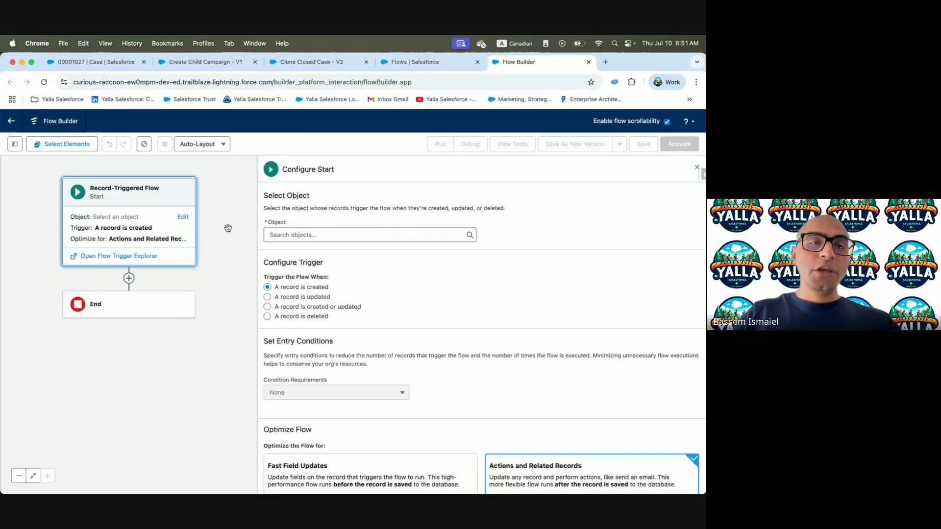
{"action": "scroll", "coordinate": [471, 333], "scroll_direction": "down", "scroll_amount": 1}
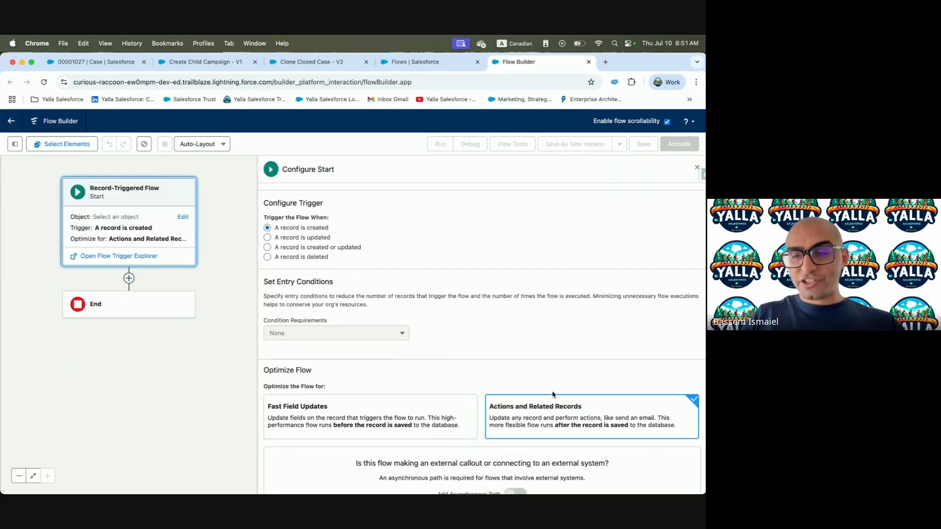
{"action": "left_click", "coordinate": [103, 244]}
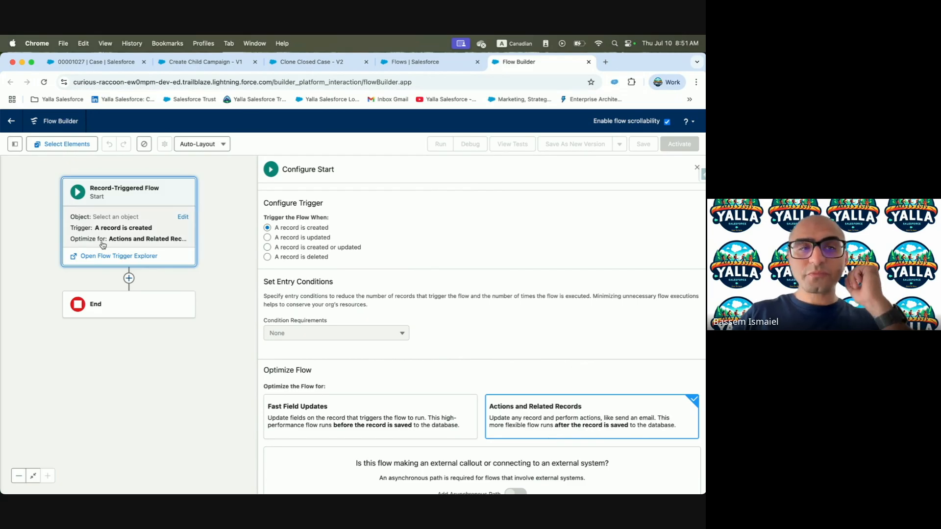
{"action": "left_click", "coordinate": [299, 237]}
{"action": "type", "text": "Case"}
{"action": "left_click", "coordinate": [282, 254]}
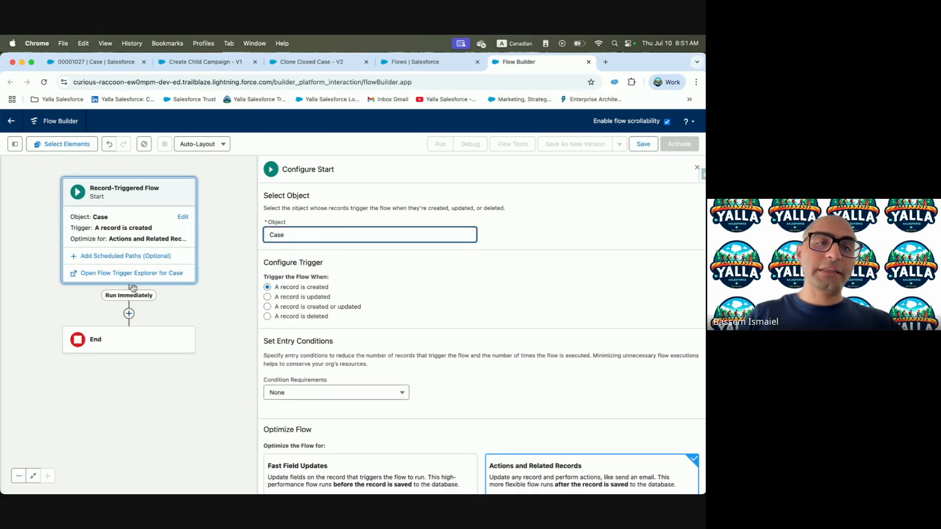
Add an After 1 Hour scheduled path running 1 hour after the Case is created
{"action": "left_click", "coordinate": [126, 256]}
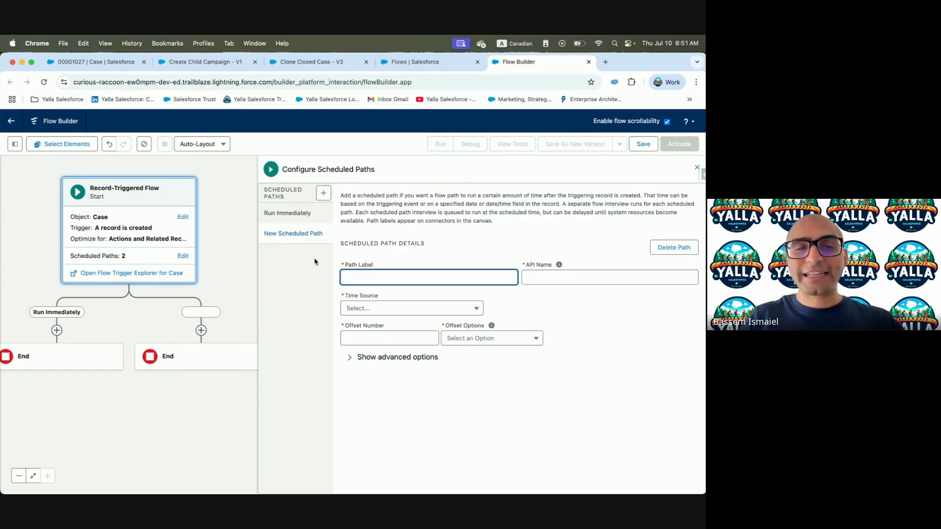
{"action": "left_click", "coordinate": [377, 332]}
{"action": "left_click", "coordinate": [389, 319]}
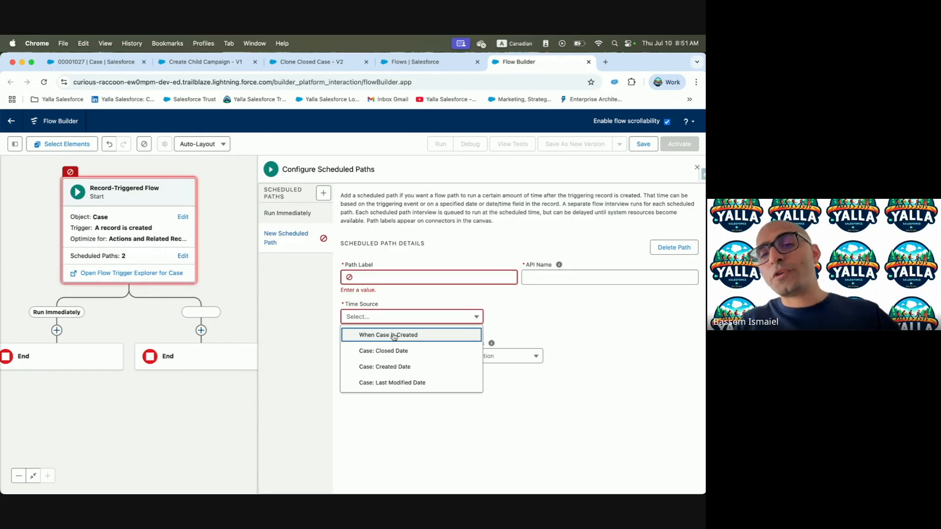
{"action": "left_click", "coordinate": [394, 336]}
{"action": "left_click", "coordinate": [387, 345]}
{"action": "type", "text": "1"}
{"action": "left_click", "coordinate": [465, 345]}
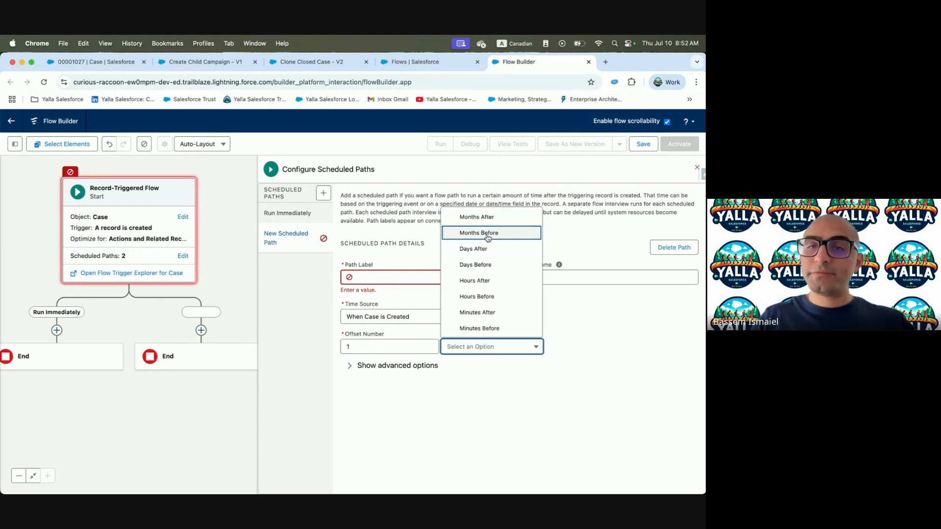
{"action": "left_click", "coordinate": [488, 281]}
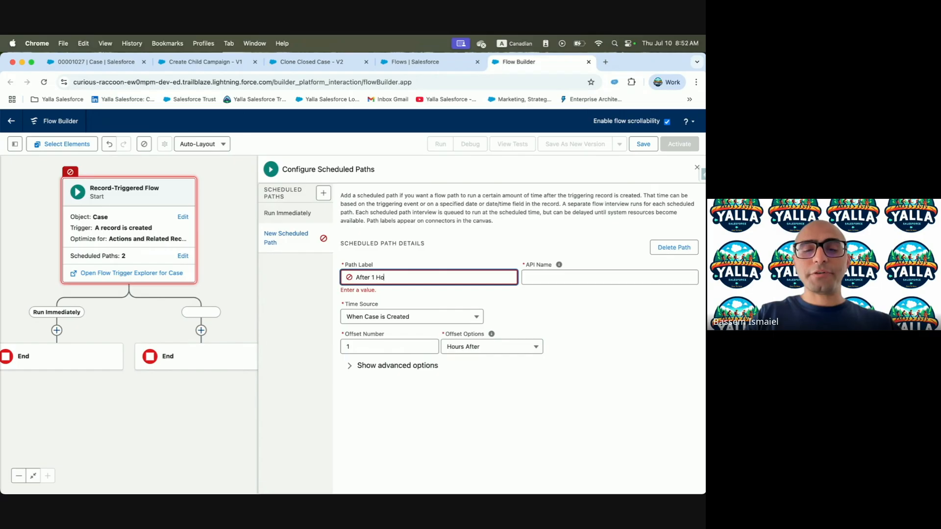
{"action": "left_click", "coordinate": [621, 337]}
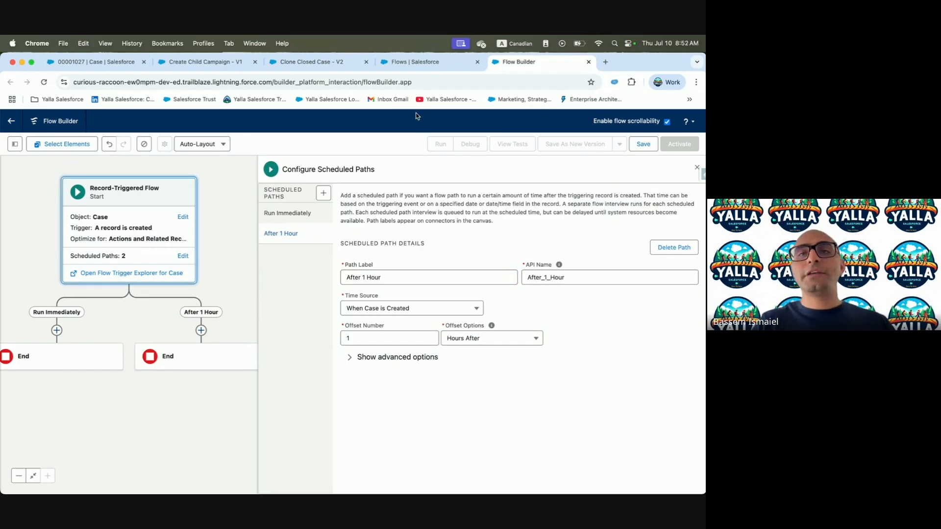
{"action": "left_click", "coordinate": [426, 62]}
{"action": "left_click", "coordinate": [670, 172]}
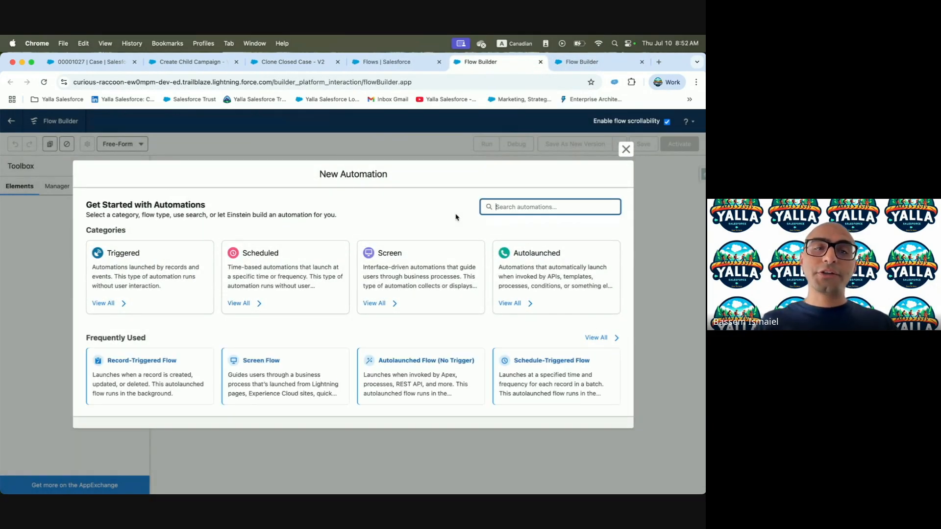
Create a new schedule-triggered flow from the Scheduled automation types
{"action": "left_click", "coordinate": [578, 277]}
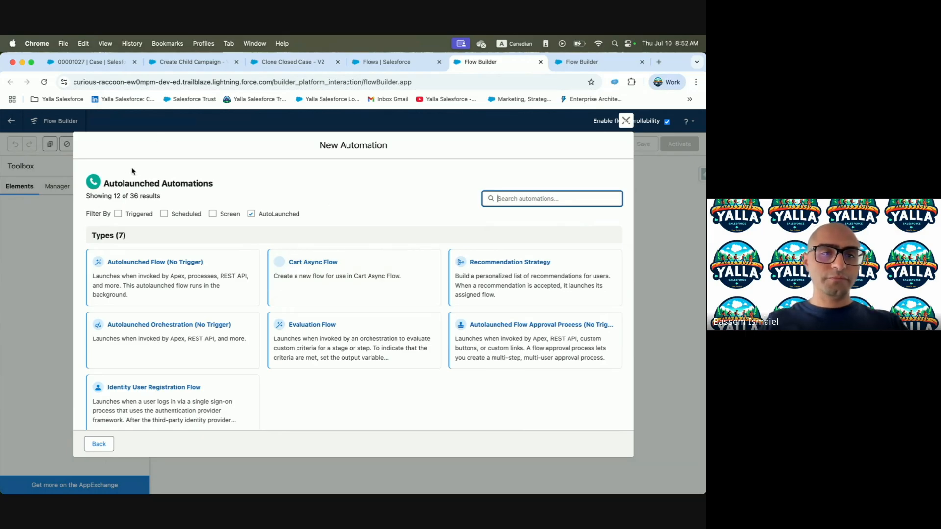
{"action": "left_click", "coordinate": [163, 214]}
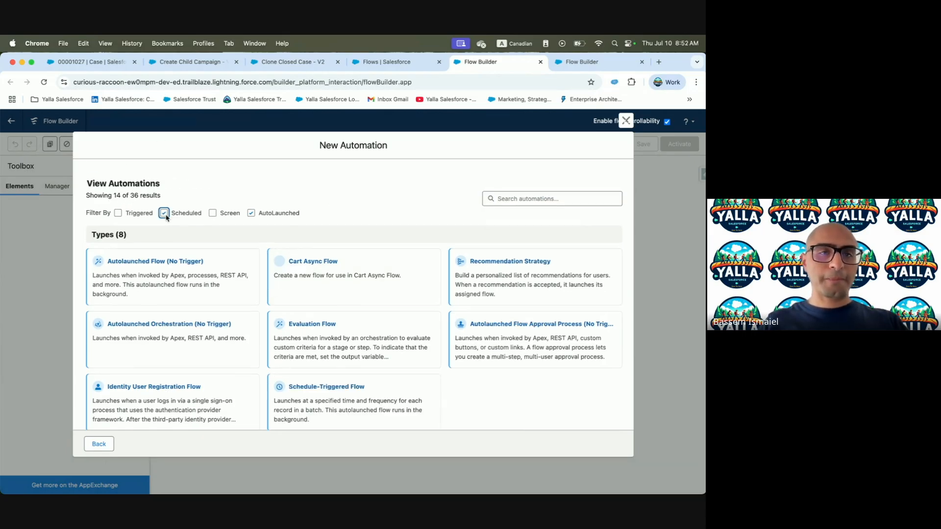
{"action": "left_click", "coordinate": [252, 212]}
{"action": "left_click", "coordinate": [161, 296]}
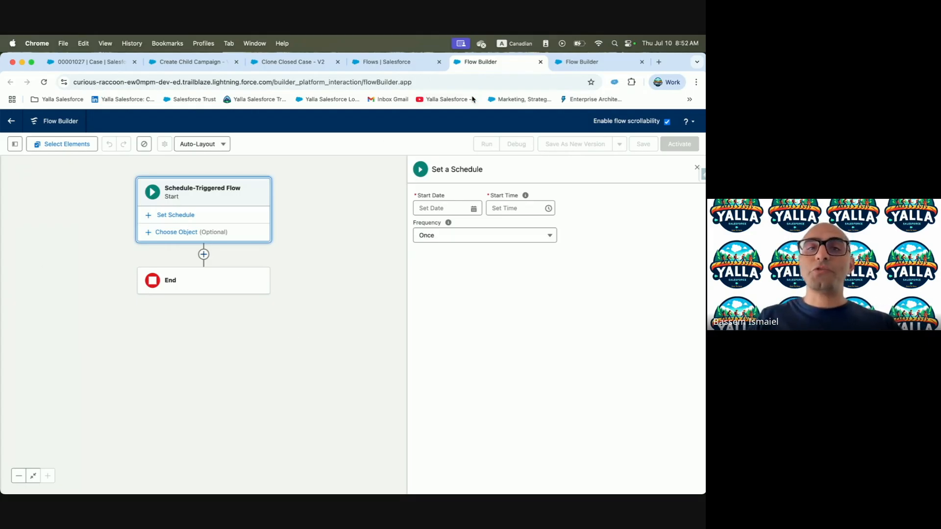
{"action": "left_click", "coordinate": [580, 62]}
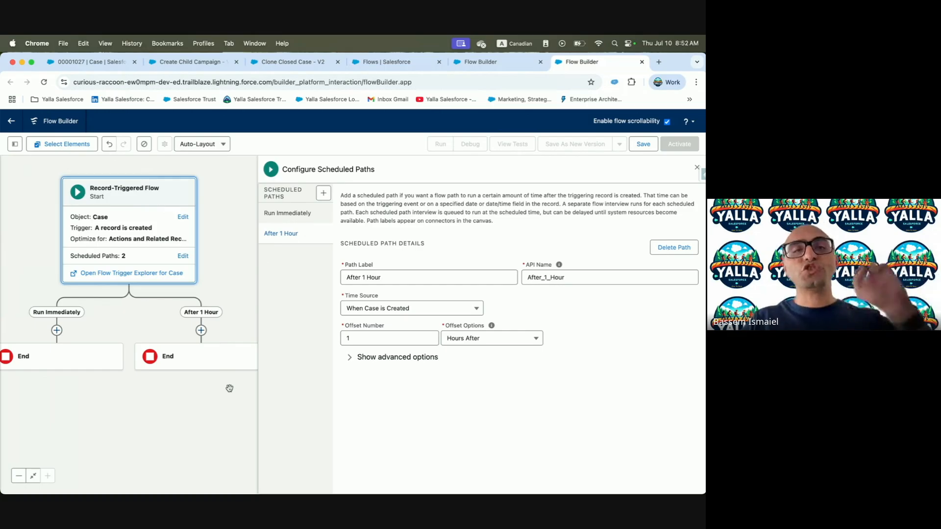
{"action": "left_click", "coordinate": [481, 62]}
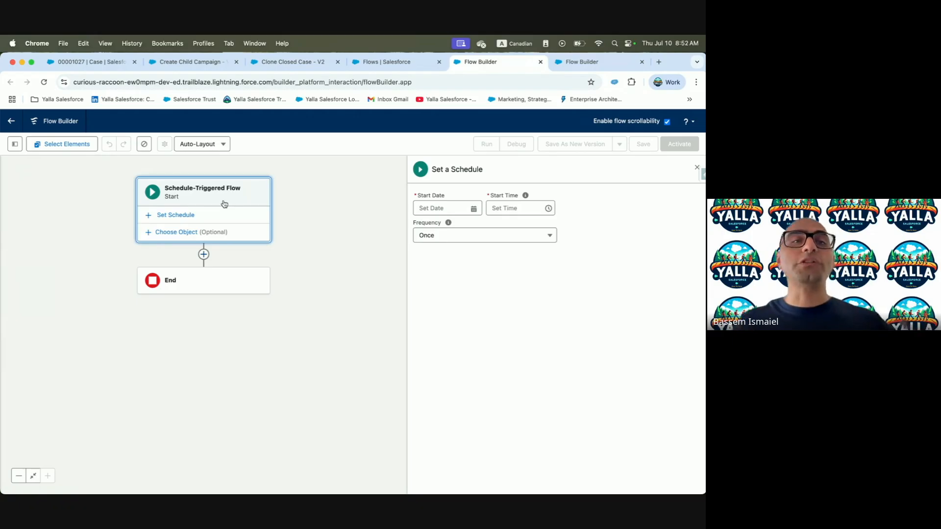
Schedule it to start Jul 10, 2025 at 1:00 a.m., leaving the frequency at Once
{"action": "left_click", "coordinate": [465, 209]}
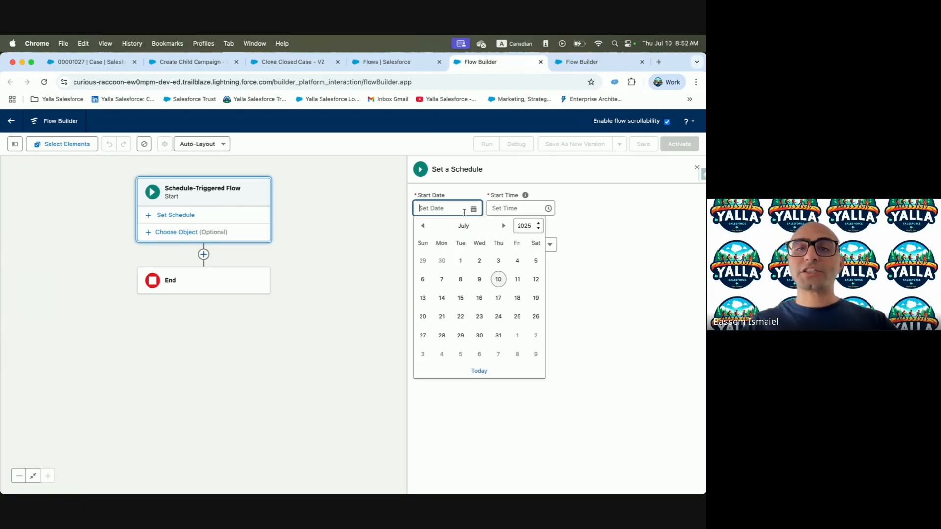
{"action": "left_click", "coordinate": [498, 279]}
{"action": "left_click", "coordinate": [518, 209]}
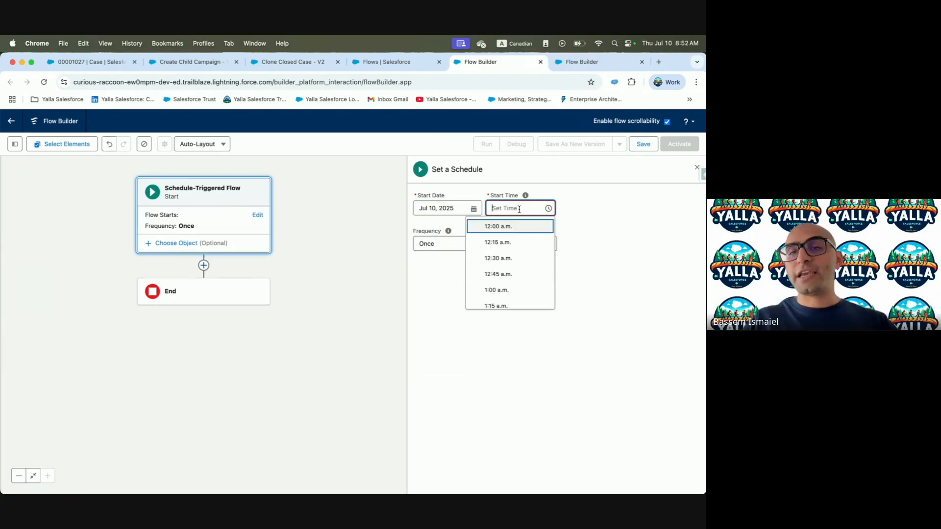
{"action": "left_click", "coordinate": [496, 289]}
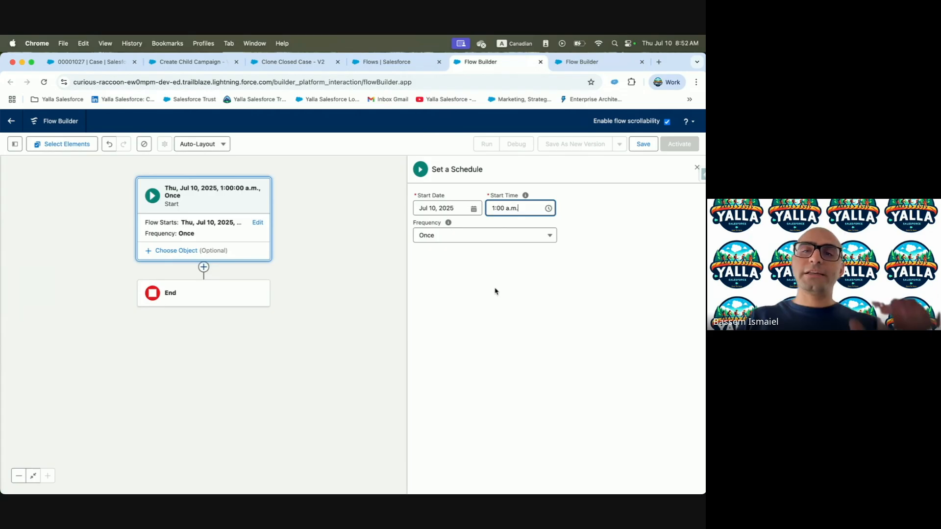
{"action": "left_click", "coordinate": [490, 237]}
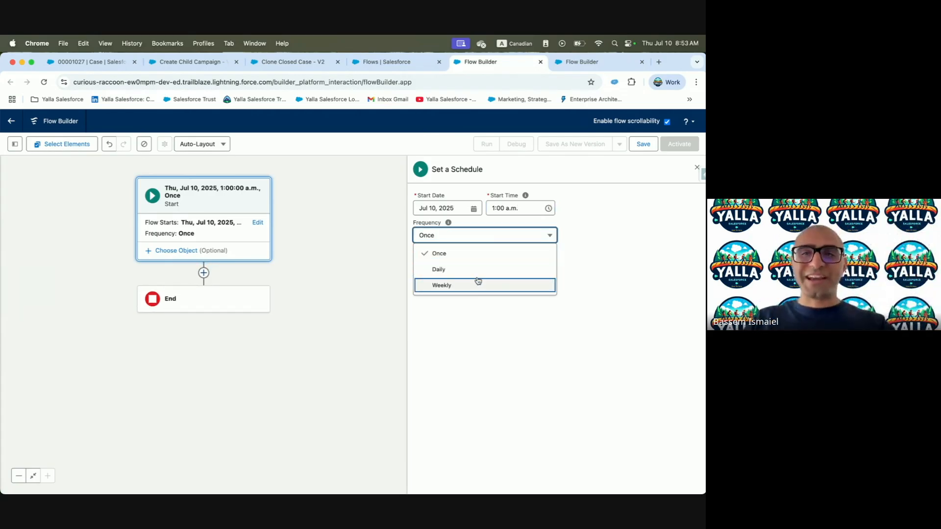
{"action": "left_click", "coordinate": [305, 357]}
{"action": "key", "text": "ctrl+Left"}
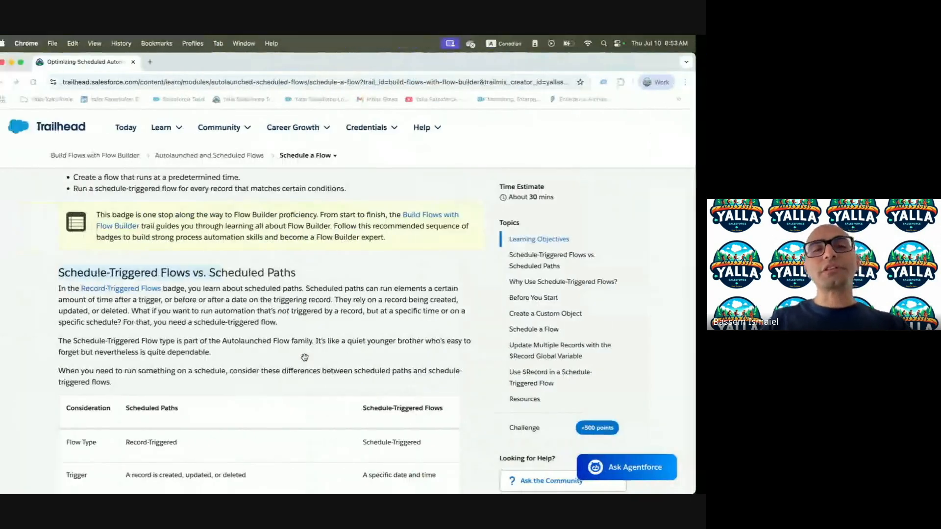
Highlight the Flow Type and Trigger rows of the scheduled paths vs schedule-triggered flows table
{"action": "scroll", "coordinate": [295, 344], "scroll_direction": "down", "scroll_amount": 3}
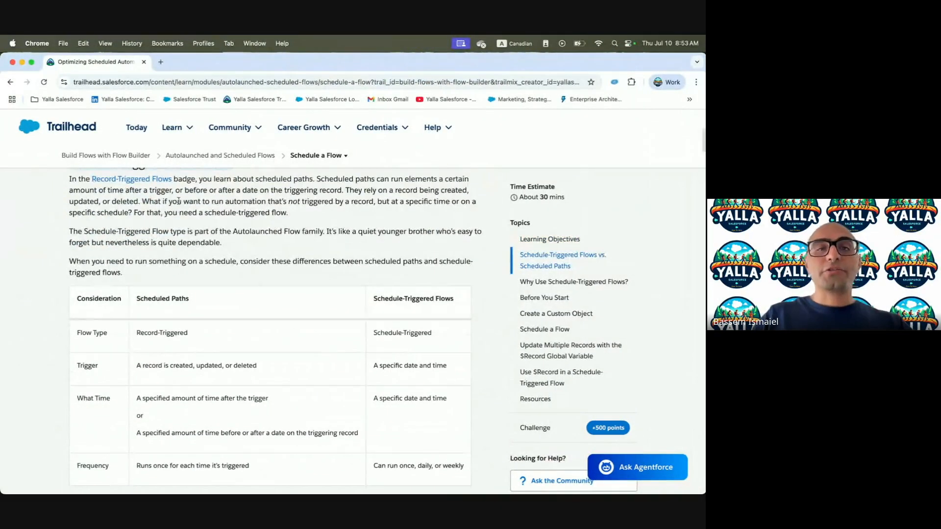
{"action": "left_click_drag", "start_coordinate": [225, 184], "coordinate": [395, 186]}
{"action": "left_click", "coordinate": [394, 186]}
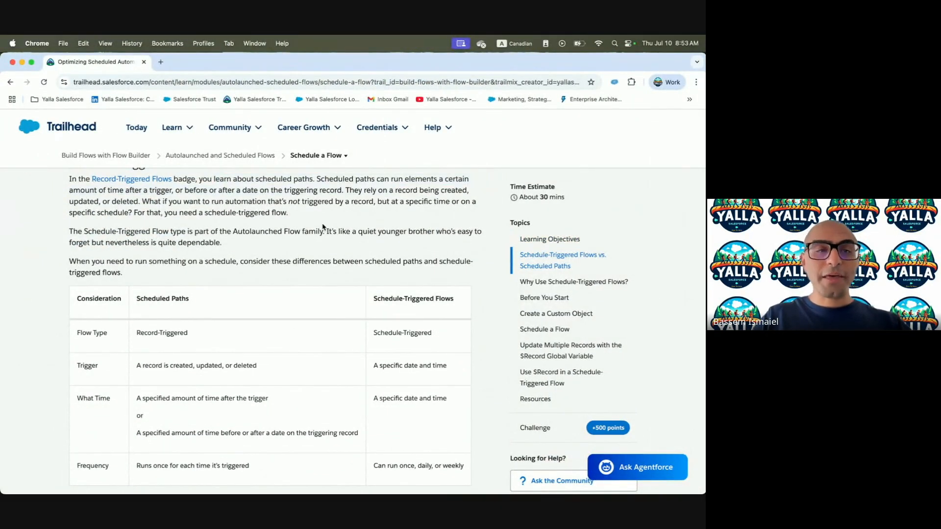
{"action": "left_click_drag", "start_coordinate": [78, 330], "coordinate": [190, 337]}
{"action": "left_click", "coordinate": [164, 334]}
{"action": "triple_click", "coordinate": [165, 333]}
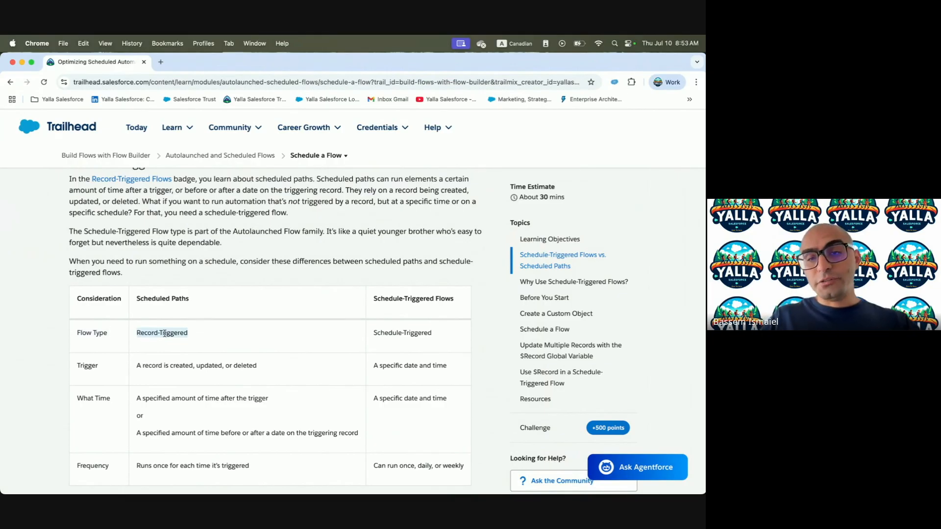
{"action": "left_click", "coordinate": [389, 299]}
{"action": "left_click_drag", "start_coordinate": [372, 335], "coordinate": [489, 337]}
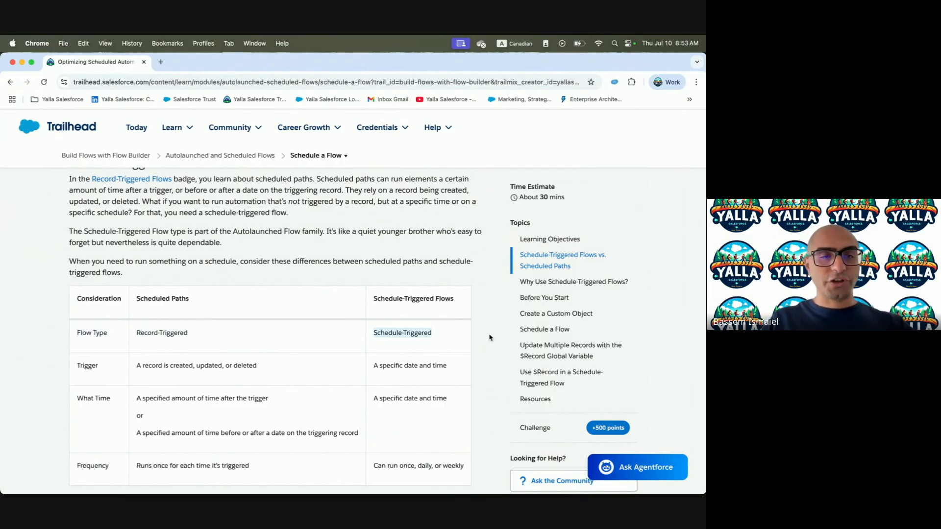
{"action": "double_click", "coordinate": [84, 365]}
{"action": "left_click_drag", "start_coordinate": [135, 373], "coordinate": [292, 379]}
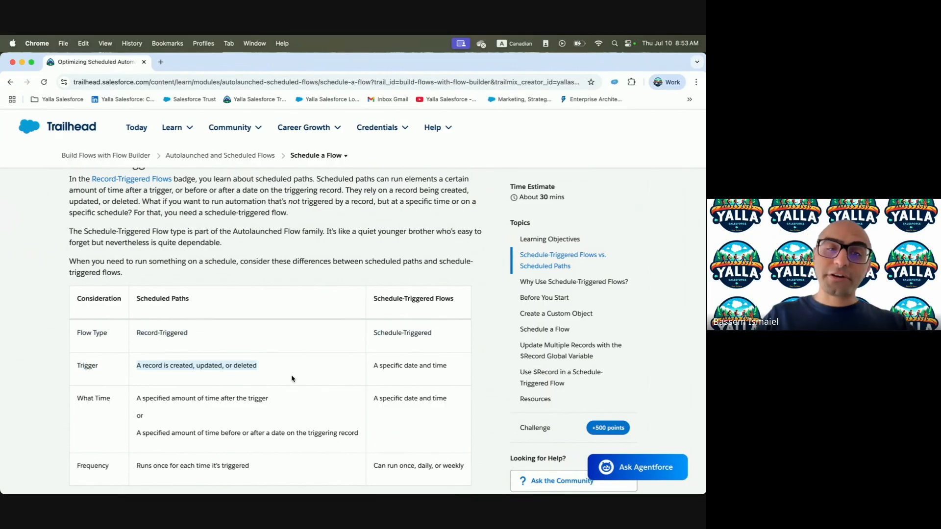
{"action": "left_click_drag", "start_coordinate": [398, 363], "coordinate": [455, 366]}
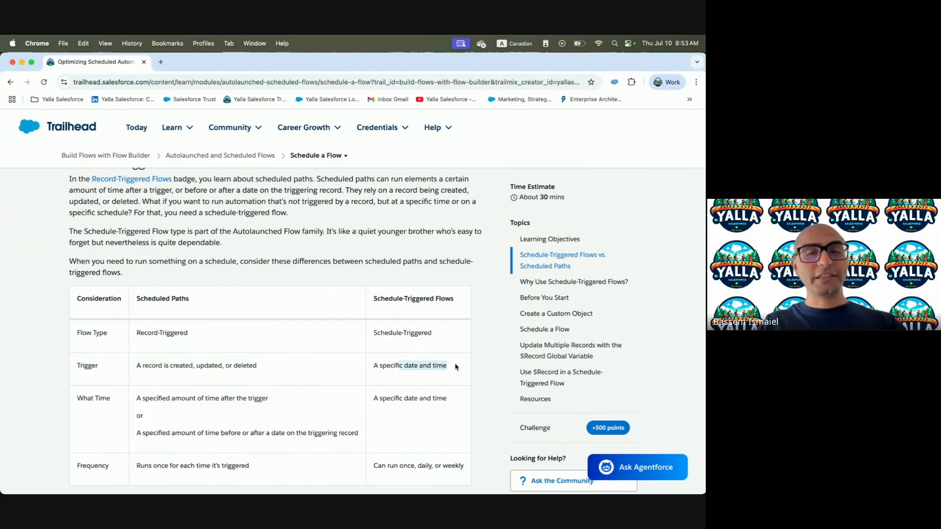
Highlight the timing and frequency rows, reading down to Why Use Schedule-Triggered Flows
{"action": "scroll", "coordinate": [455, 366], "scroll_direction": "down", "scroll_amount": 2}
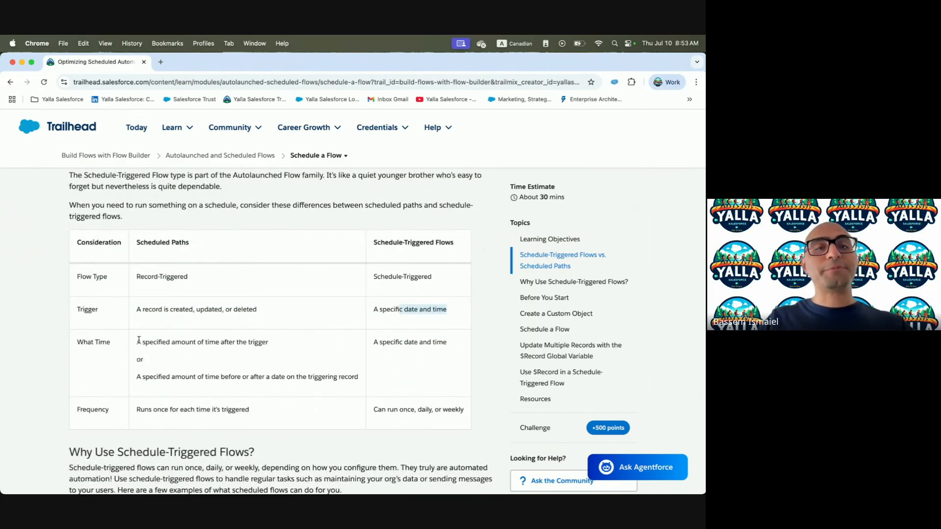
{"action": "left_click_drag", "start_coordinate": [137, 340], "coordinate": [286, 345]}
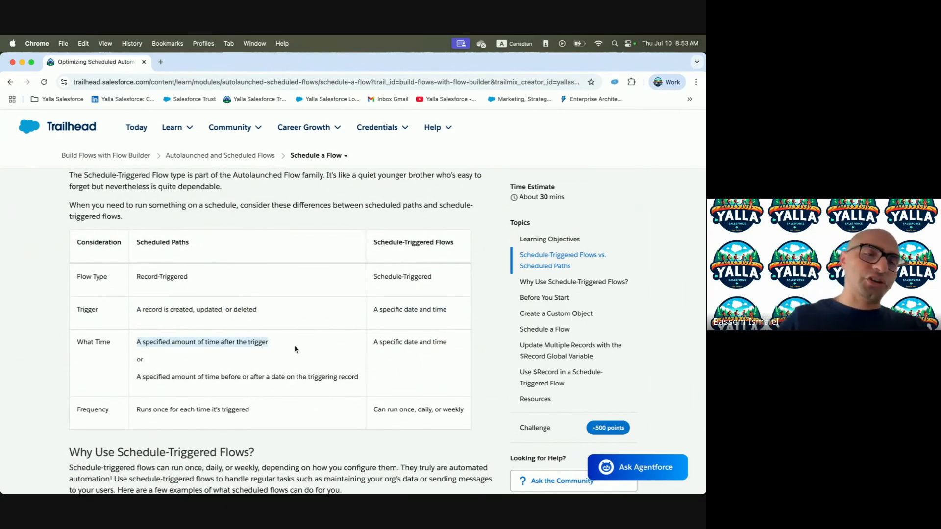
{"action": "left_click", "coordinate": [194, 379]}
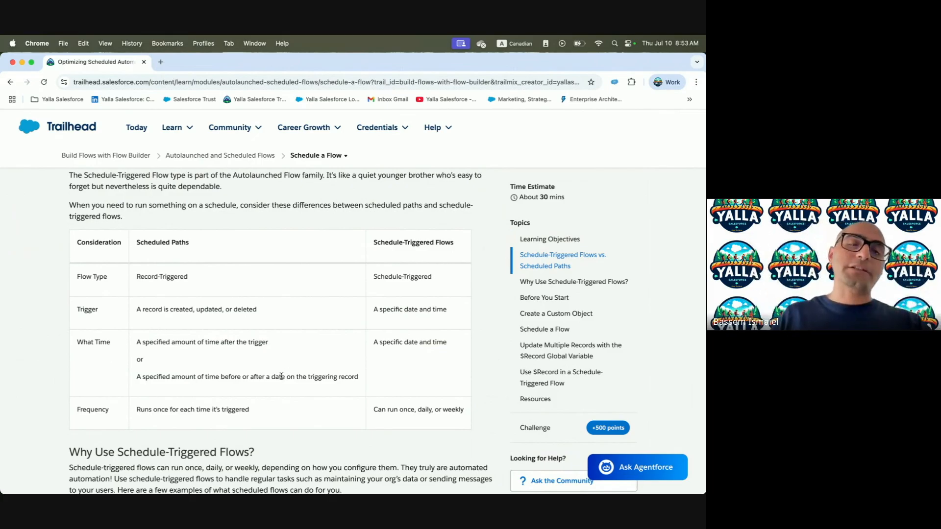
{"action": "left_click_drag", "start_coordinate": [271, 377], "coordinate": [319, 380]}
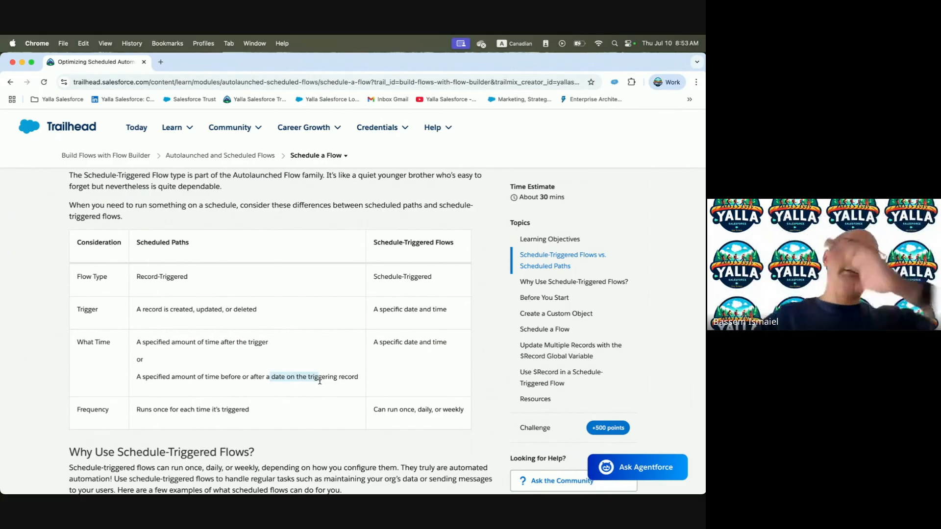
{"action": "left_click", "coordinate": [380, 241]}
{"action": "left_click_drag", "start_coordinate": [369, 241], "coordinate": [482, 243]}
{"action": "left_click_drag", "start_coordinate": [377, 342], "coordinate": [507, 345]}
{"action": "scroll", "coordinate": [508, 344], "scroll_direction": "down", "scroll_amount": 2}
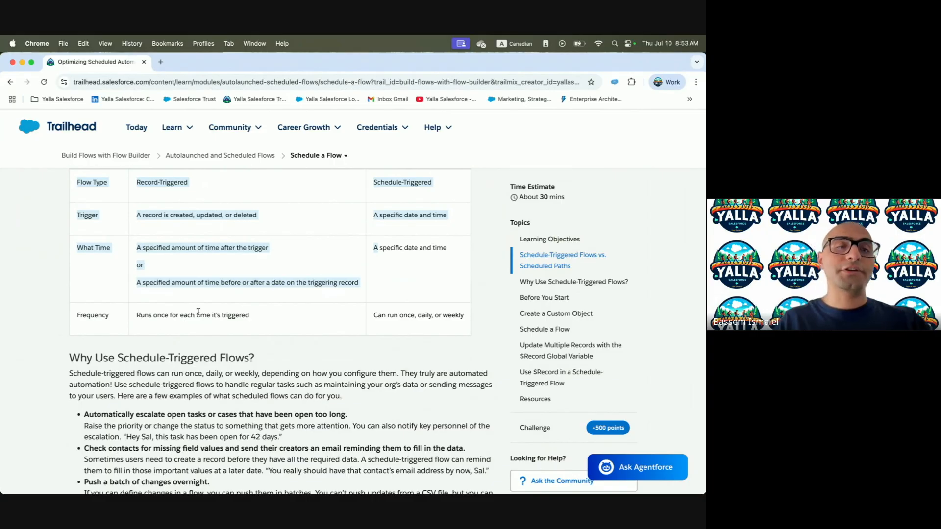
{"action": "left_click_drag", "start_coordinate": [136, 316], "coordinate": [250, 325]}
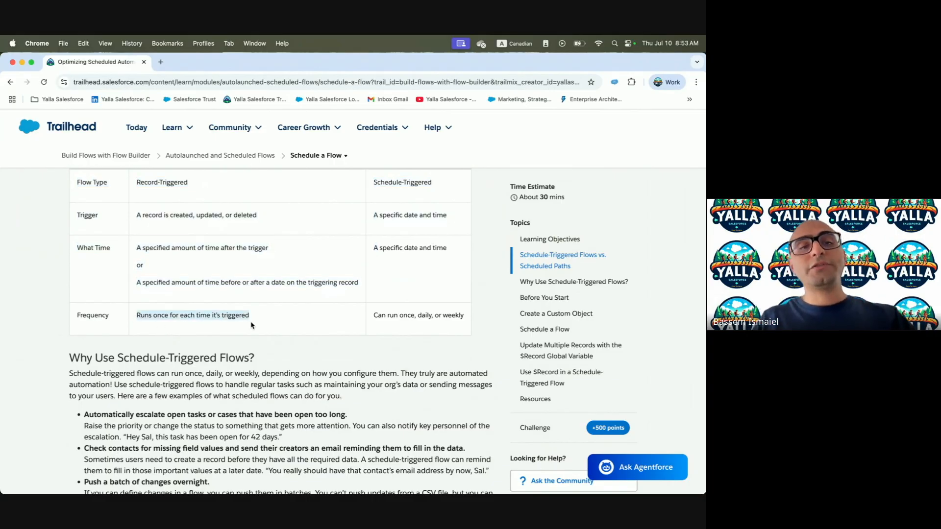
{"action": "left_click_drag", "start_coordinate": [372, 316], "coordinate": [464, 318]}
{"action": "scroll", "coordinate": [463, 316], "scroll_direction": "down", "scroll_amount": 1}
{"action": "scroll", "coordinate": [463, 314], "scroll_direction": "down", "scroll_amount": 2}
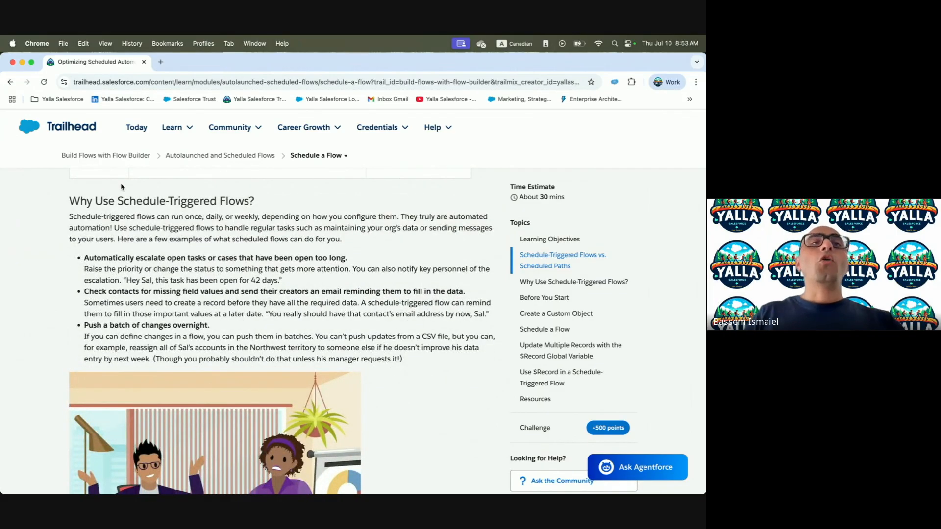
{"action": "left_click_drag", "start_coordinate": [71, 200], "coordinate": [273, 206]}
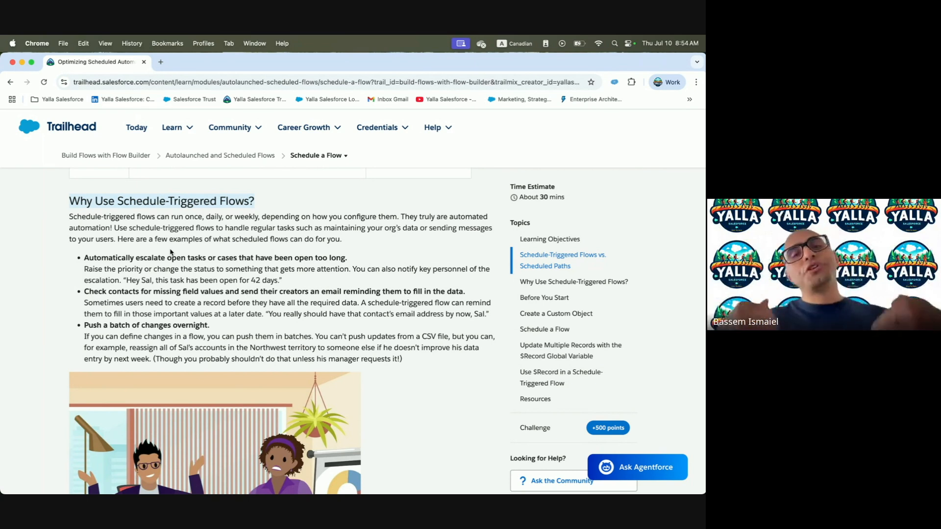
{"action": "left_click_drag", "start_coordinate": [105, 251], "coordinate": [355, 258]}
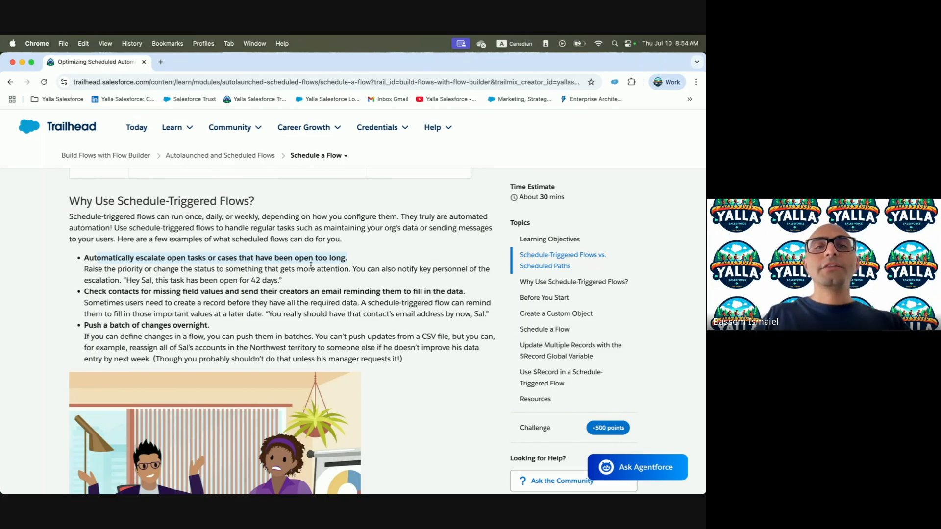
{"action": "scroll", "coordinate": [311, 265], "scroll_direction": "down", "scroll_amount": 1}
{"action": "left_click_drag", "start_coordinate": [82, 270], "coordinate": [233, 275]}
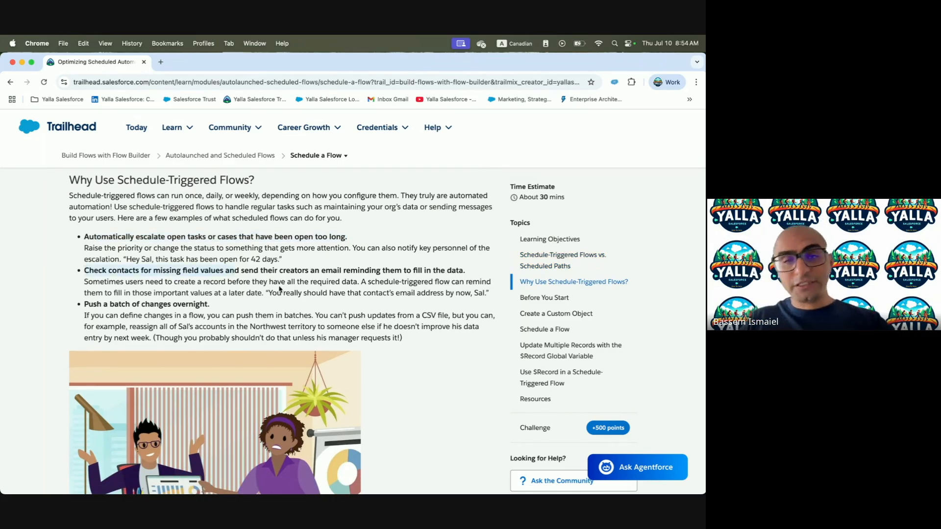
{"action": "scroll", "coordinate": [281, 291], "scroll_direction": "down", "scroll_amount": 3}
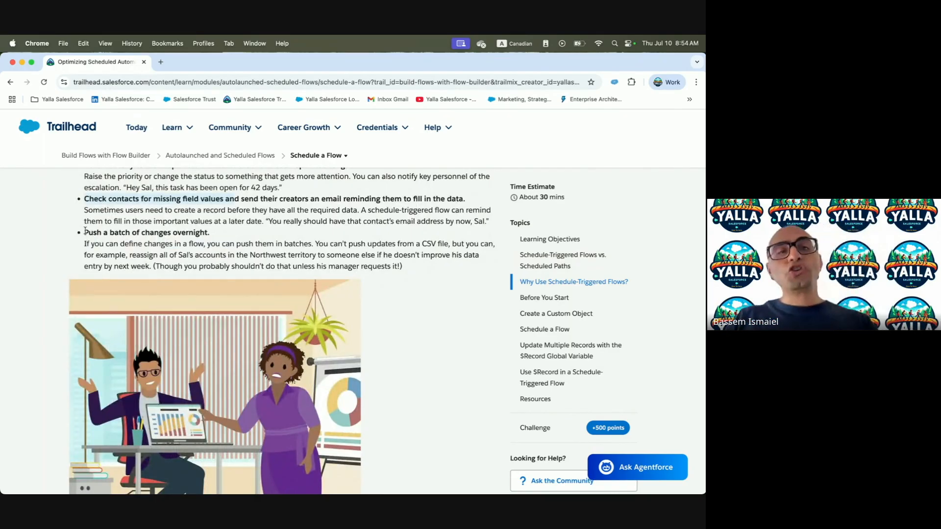
{"action": "left_click_drag", "start_coordinate": [85, 231], "coordinate": [167, 237]}
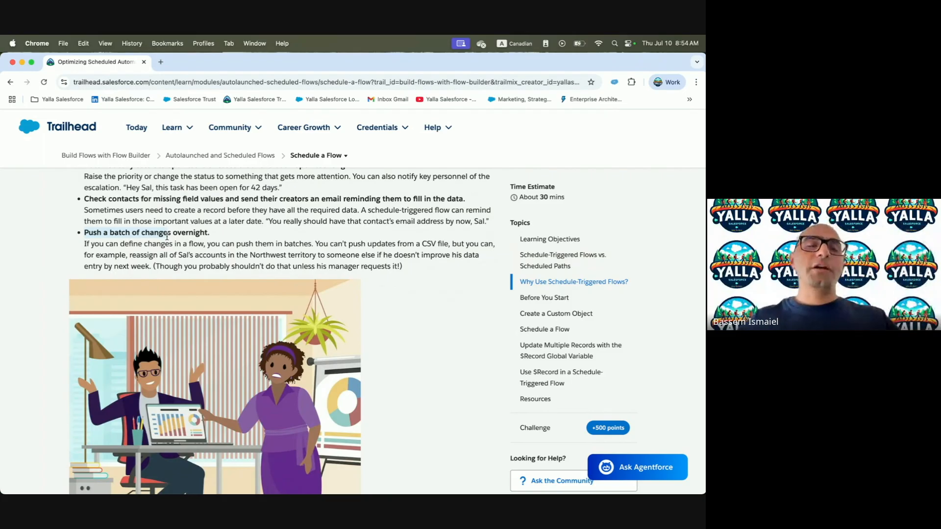
{"action": "left_click_drag", "start_coordinate": [167, 237], "coordinate": [241, 241]}
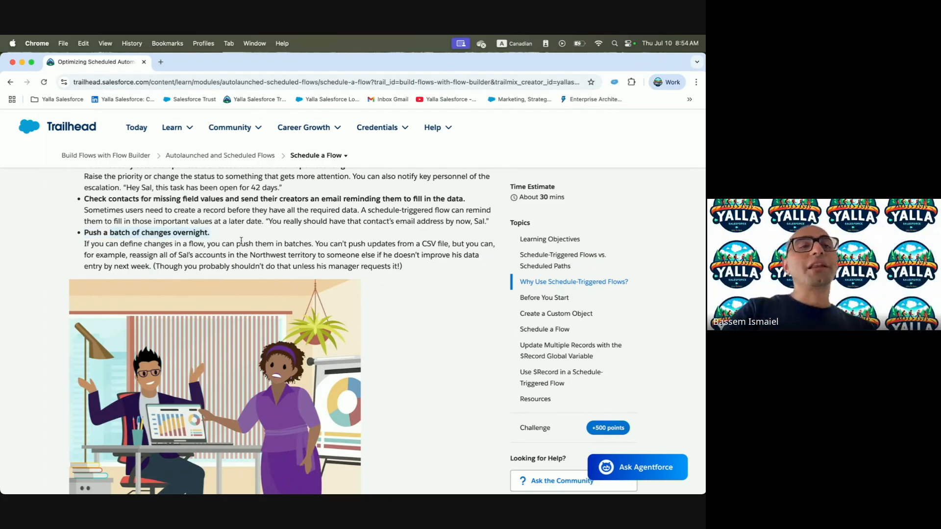
{"action": "scroll", "coordinate": [241, 241], "scroll_direction": "down", "scroll_amount": 1}
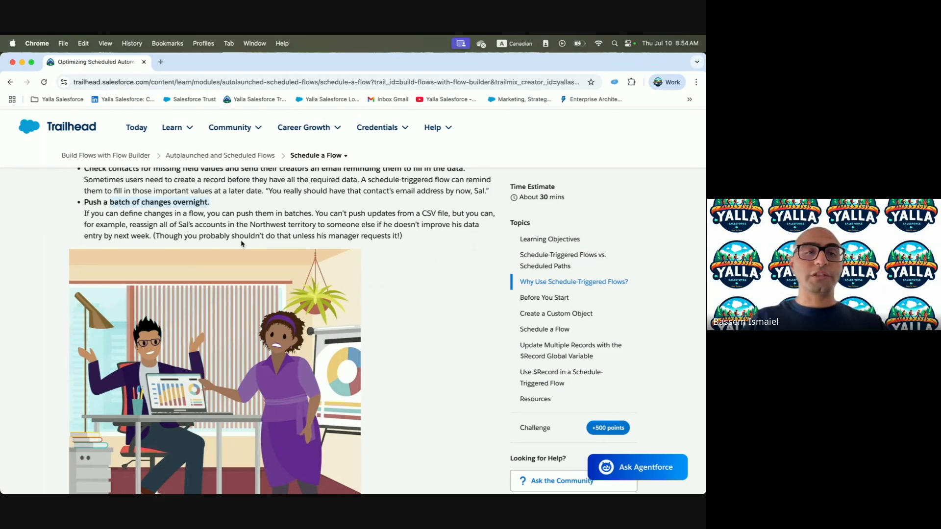
{"action": "left_click_drag", "start_coordinate": [121, 214], "coordinate": [327, 210]}
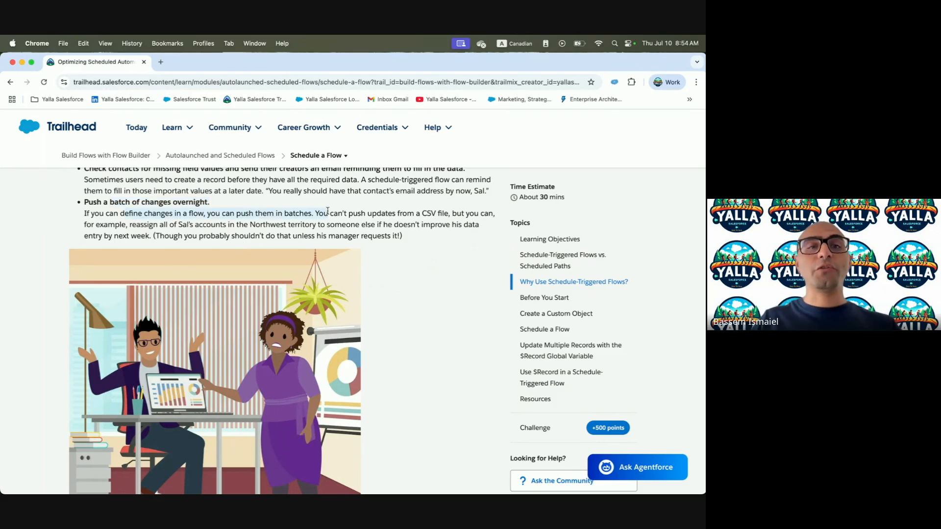
{"action": "left_click", "coordinate": [367, 208]}
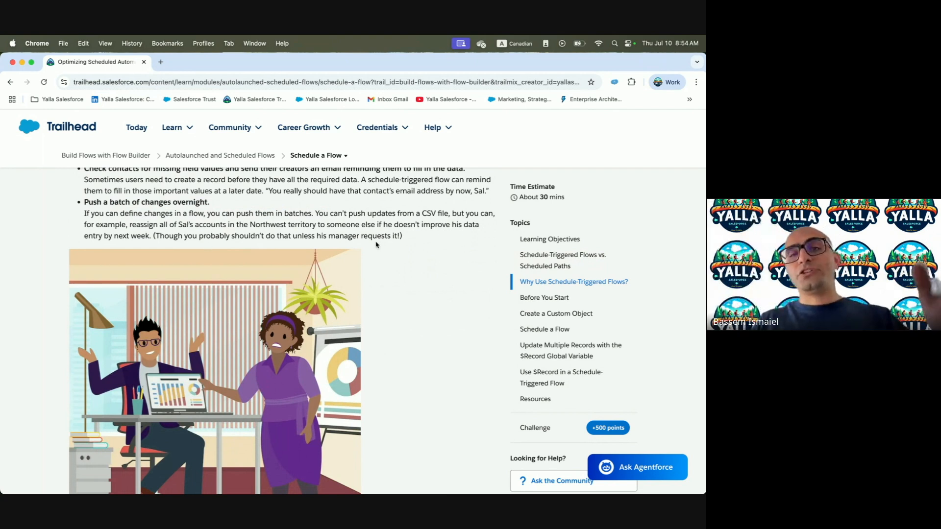
{"action": "scroll", "coordinate": [354, 241], "scroll_direction": "down", "scroll_amount": 10}
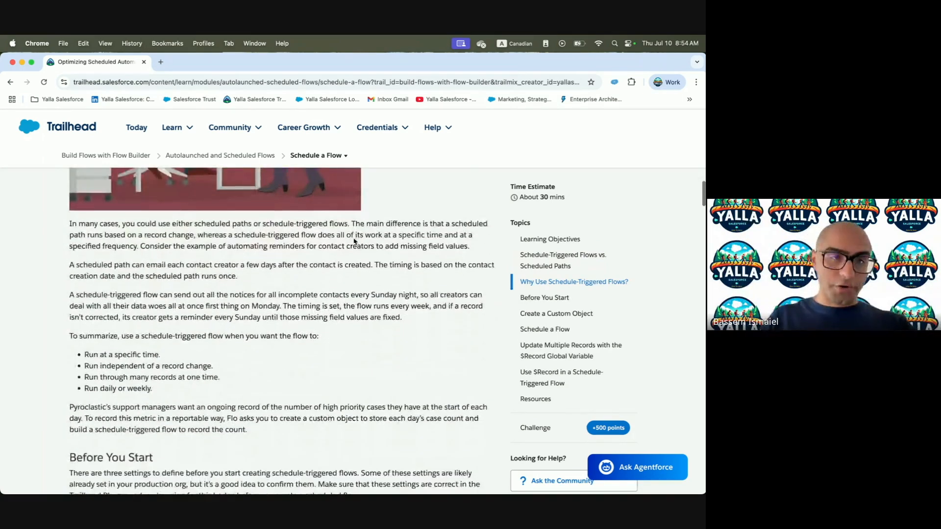
Highlight the paragraphs contrasting record-change scheduled paths with schedule-triggered flows running at set times
{"action": "left_click_drag", "start_coordinate": [70, 228], "coordinate": [326, 228]}
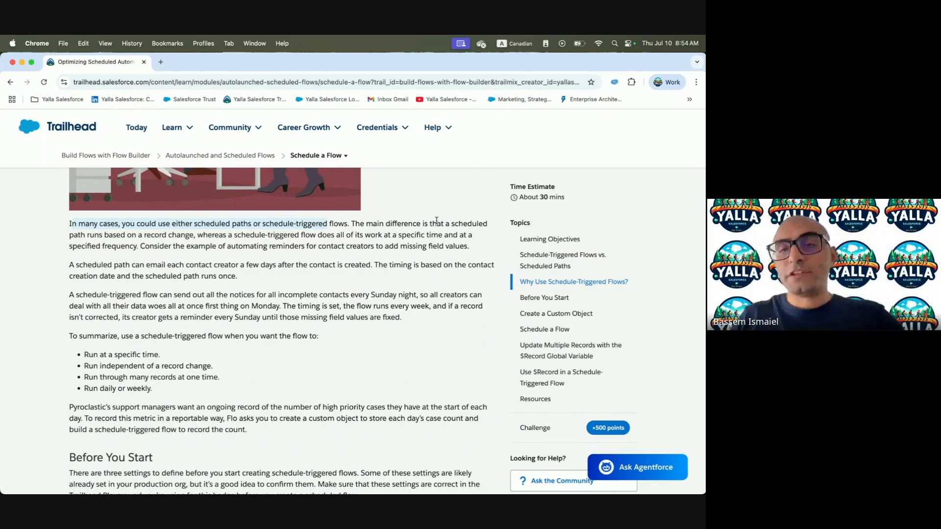
{"action": "left_click_drag", "start_coordinate": [147, 235], "coordinate": [224, 231]}
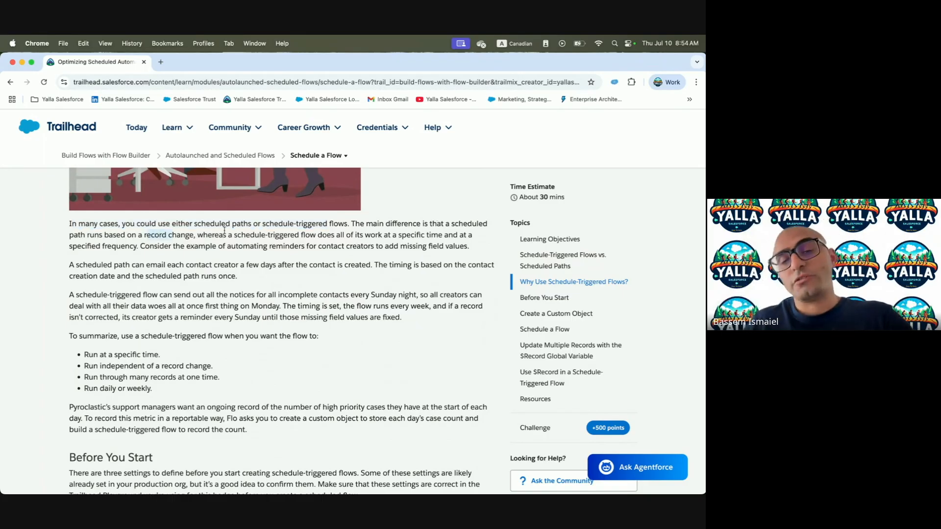
{"action": "left_click_drag", "start_coordinate": [197, 235], "coordinate": [382, 236]}
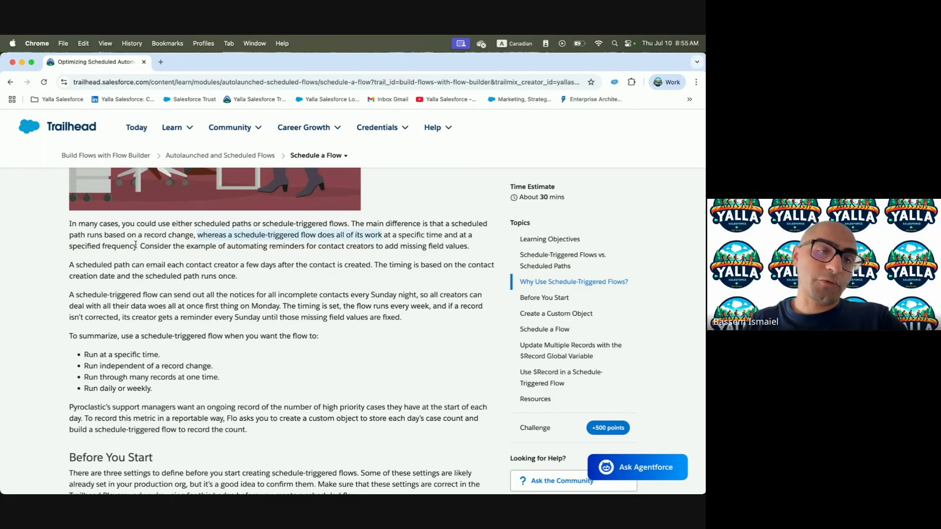
{"action": "scroll", "coordinate": [135, 244], "scroll_direction": "down", "scroll_amount": 2}
{"action": "left_click_drag", "start_coordinate": [69, 225], "coordinate": [246, 224]}
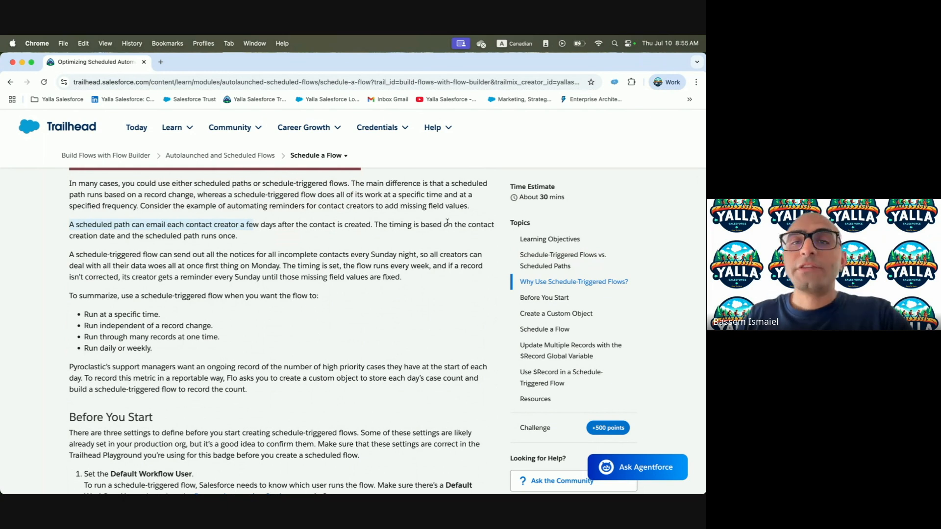
{"action": "left_click_drag", "start_coordinate": [468, 224], "coordinate": [149, 245]}
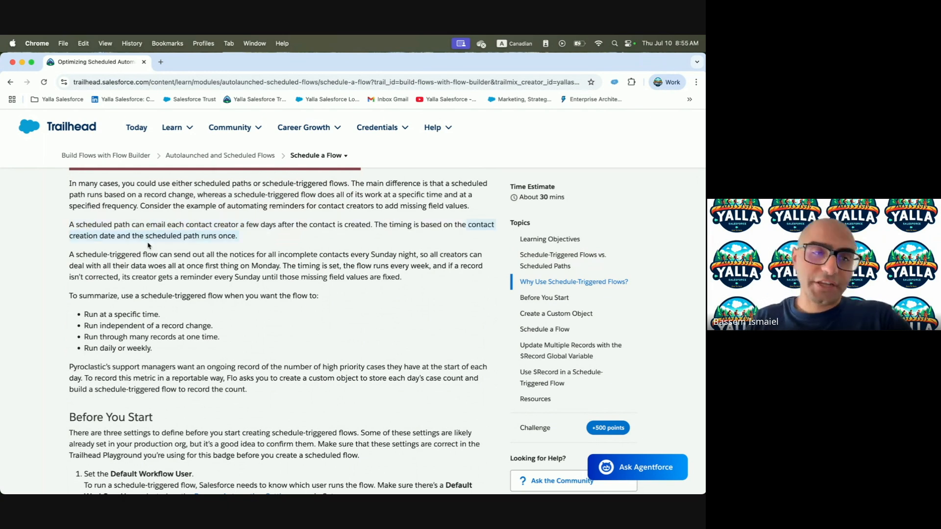
{"action": "left_click", "coordinate": [63, 260]}
{"action": "left_click_drag", "start_coordinate": [75, 255], "coordinate": [271, 251]}
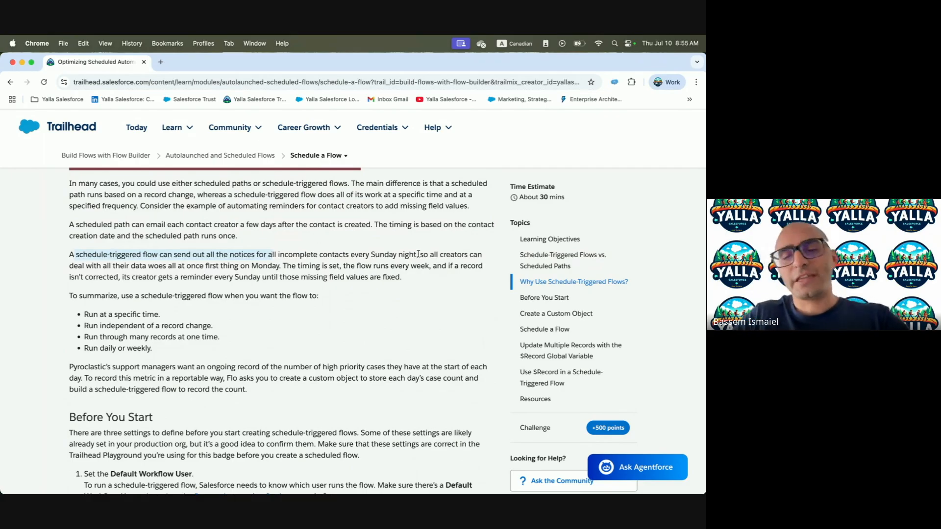
{"action": "scroll", "coordinate": [417, 255], "scroll_direction": "down", "scroll_amount": 1}
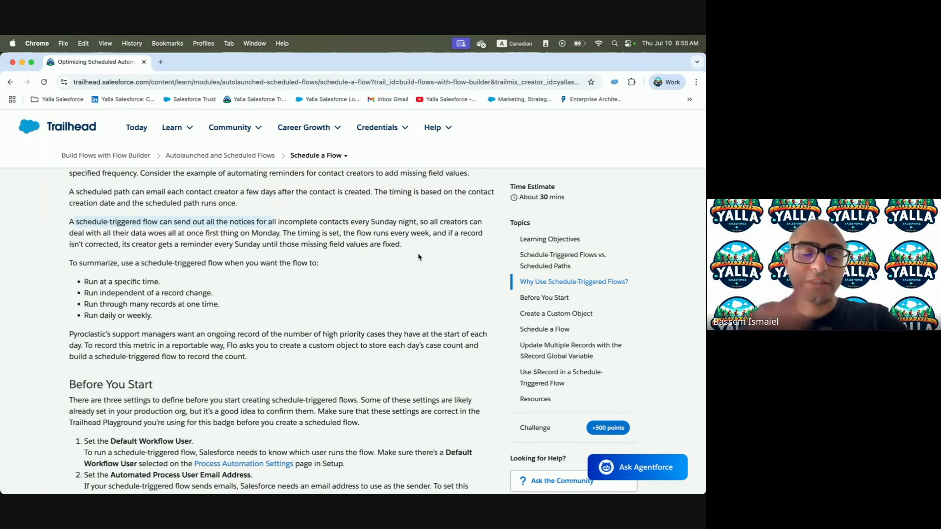
Highlight the summary points, such as running at a specific time independent of record changes, then return to Flow Builder
{"action": "left_click_drag", "start_coordinate": [69, 265], "coordinate": [247, 277]}
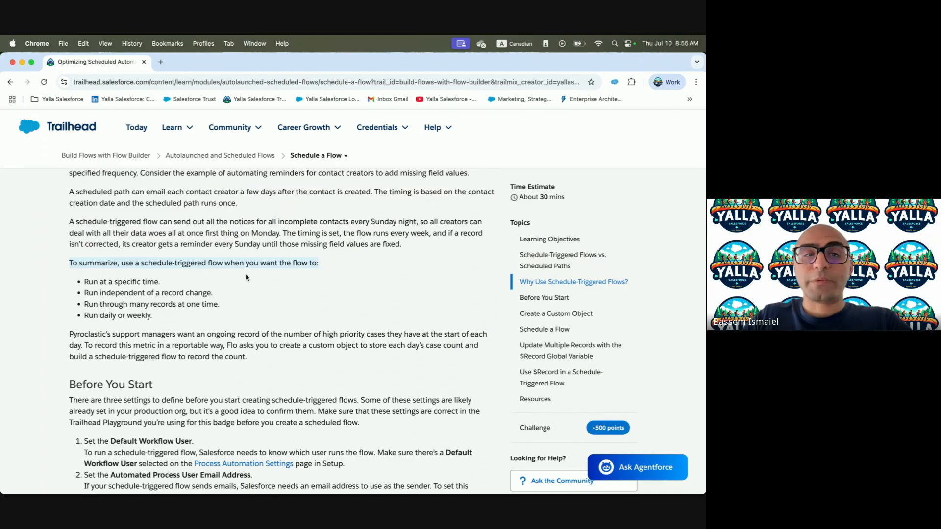
{"action": "left_click", "coordinate": [109, 292]}
{"action": "left_click_drag", "start_coordinate": [87, 281], "coordinate": [212, 287]}
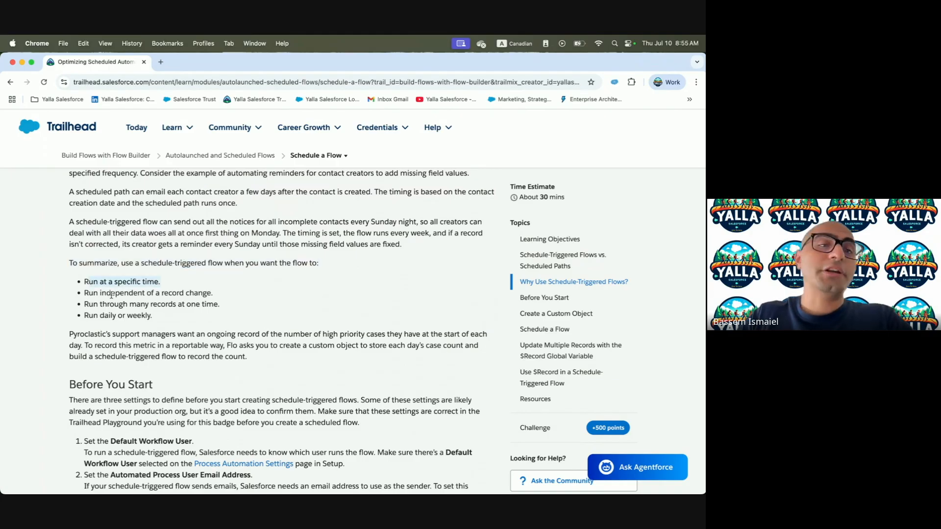
{"action": "left_click_drag", "start_coordinate": [100, 293], "coordinate": [213, 293]}
{"action": "left_click_drag", "start_coordinate": [101, 304], "coordinate": [319, 313]}
{"action": "left_click", "coordinate": [265, 324]}
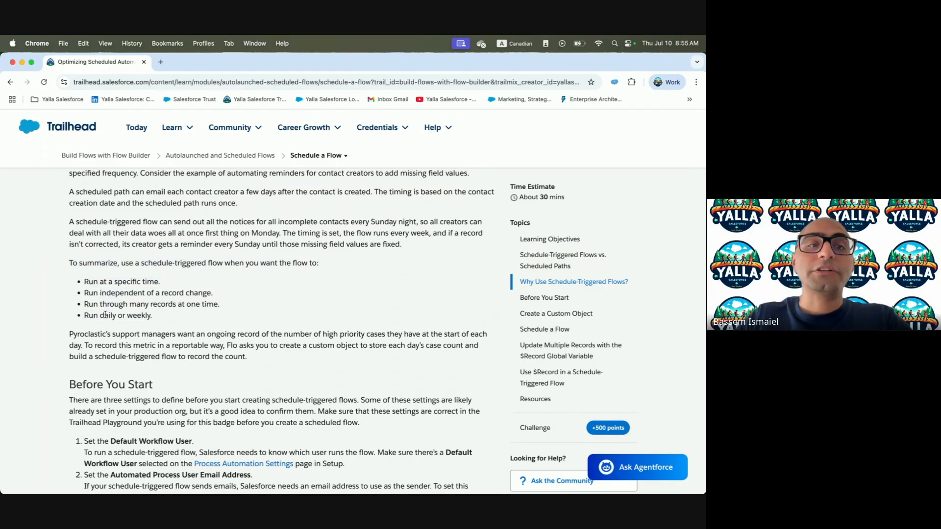
{"action": "scroll", "coordinate": [185, 315], "scroll_direction": "down", "scroll_amount": 3}
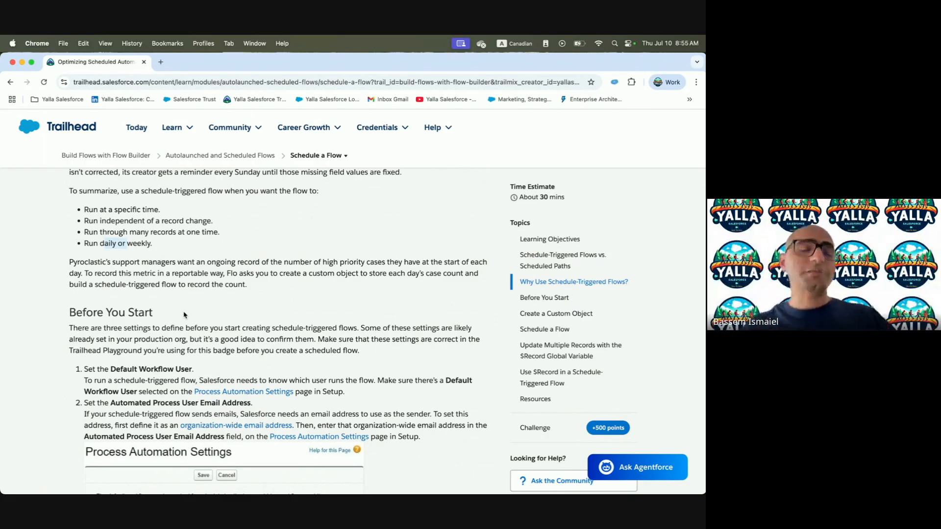
{"action": "scroll", "coordinate": [185, 315], "scroll_direction": "down", "scroll_amount": 2}
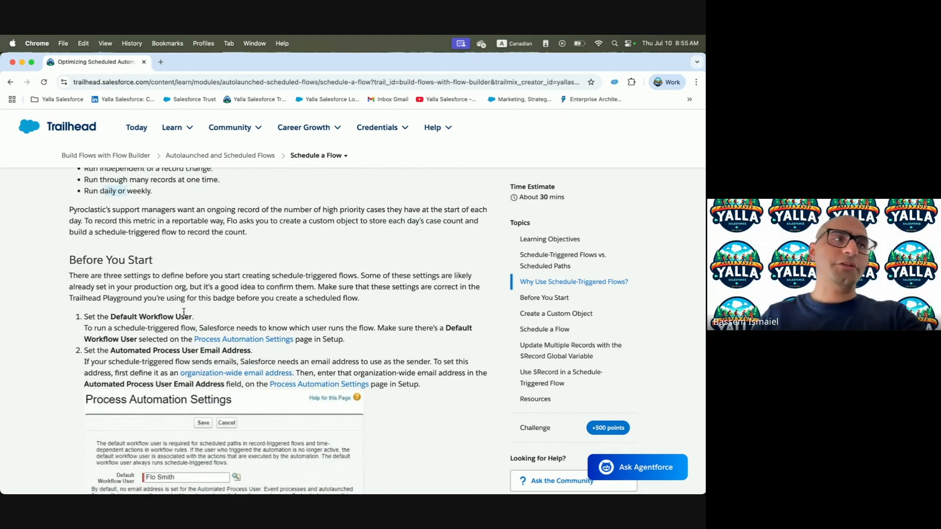
{"action": "key", "text": "ctrl+Right"}
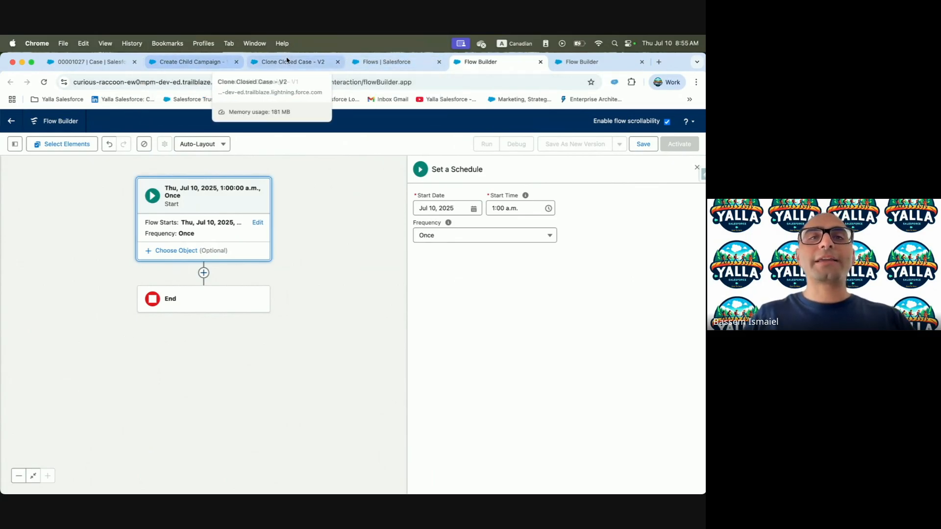
Search Setup Quick Find for 'Automation Set' and open Process Automation Settings
{"action": "left_click", "coordinate": [386, 61]}
{"action": "double_click", "coordinate": [58, 170]}
{"action": "type", "text": "A"}
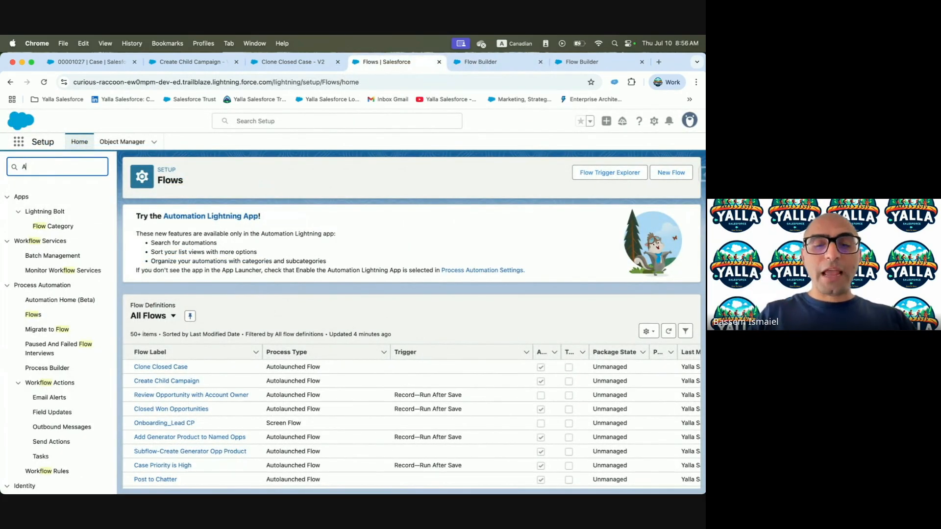
{"action": "type", "text": "utomation S"}
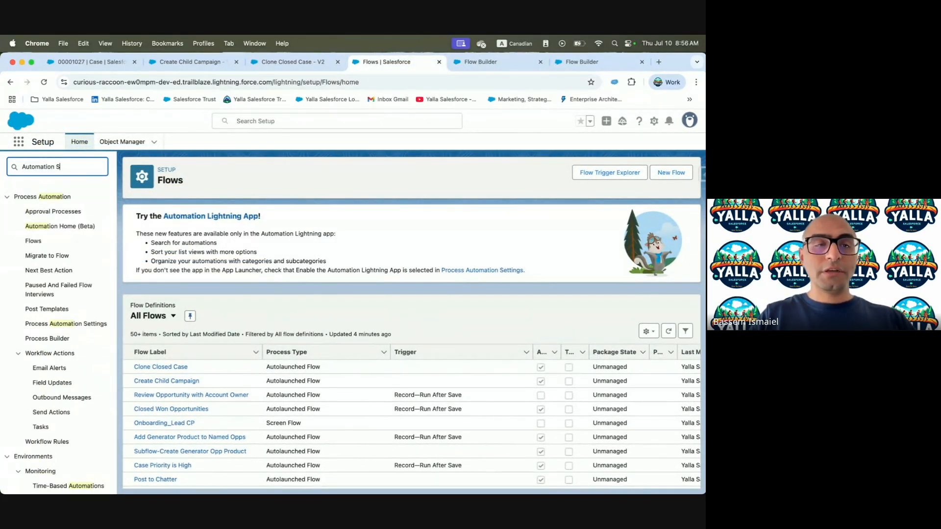
{"action": "type", "text": "et"}
{"action": "left_click", "coordinate": [72, 212]}
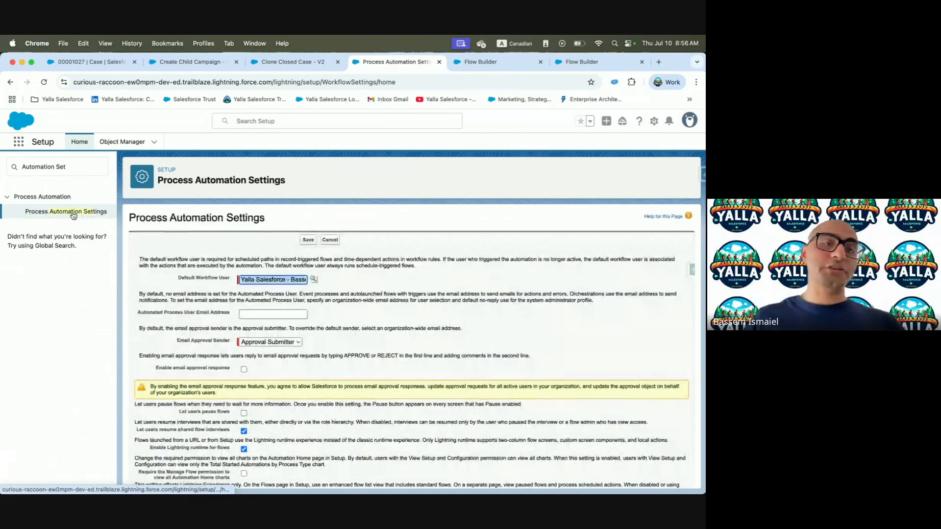
Enter the suggested org email as Automated Process User Email Address and save, which is rejected as invalid
{"action": "left_click_drag", "start_coordinate": [177, 278], "coordinate": [232, 281]}
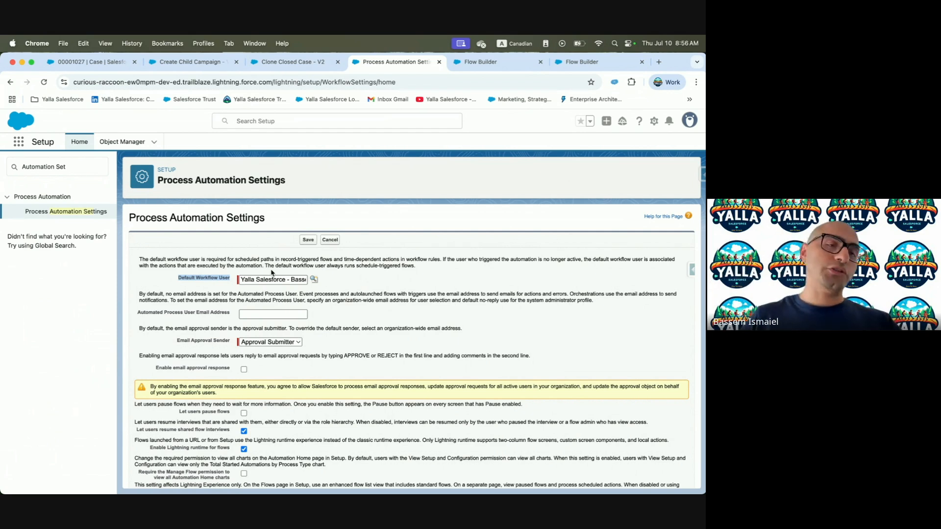
{"action": "left_click_drag", "start_coordinate": [138, 311], "coordinate": [214, 316]}
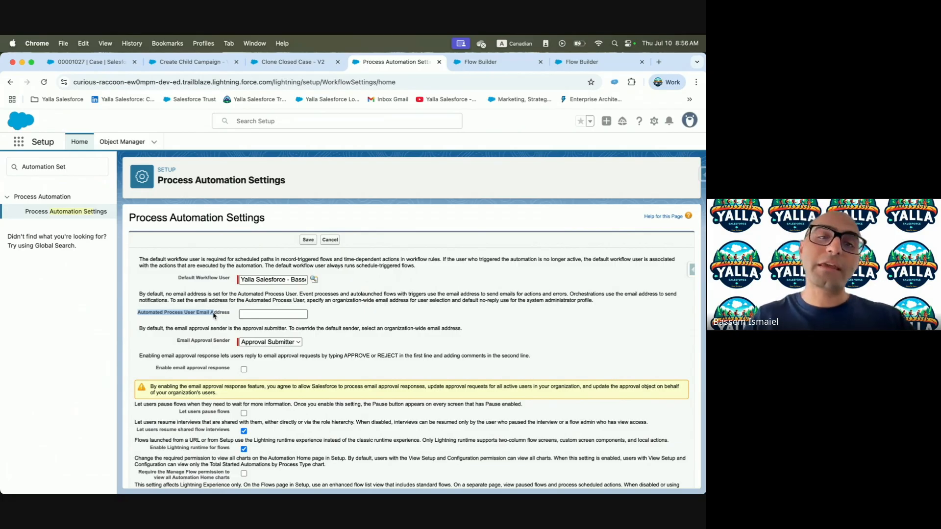
{"action": "left_click", "coordinate": [245, 313]}
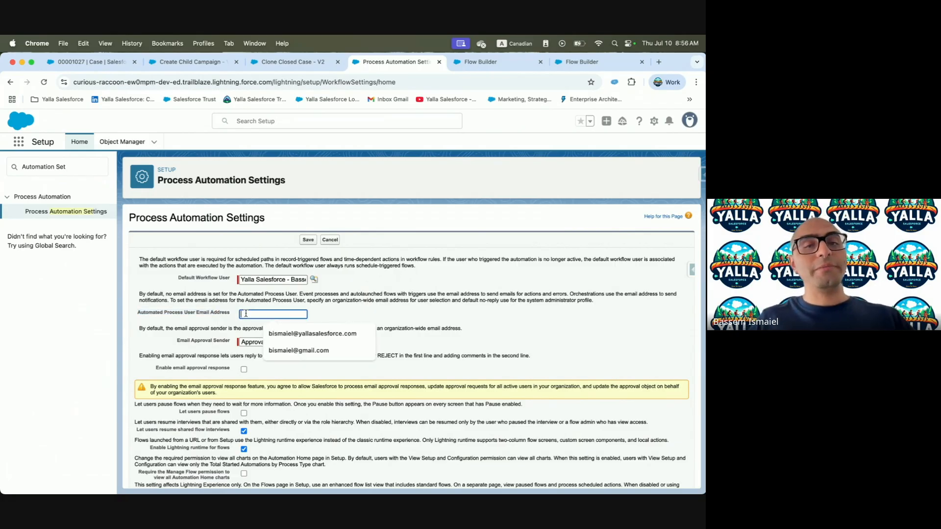
{"action": "left_click", "coordinate": [281, 333]}
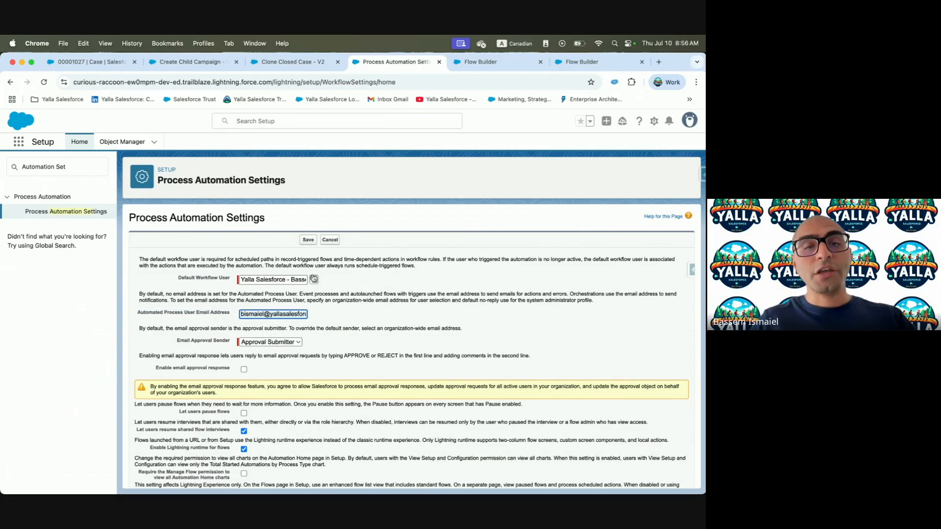
{"action": "left_click_drag", "start_coordinate": [243, 314], "coordinate": [346, 316]}
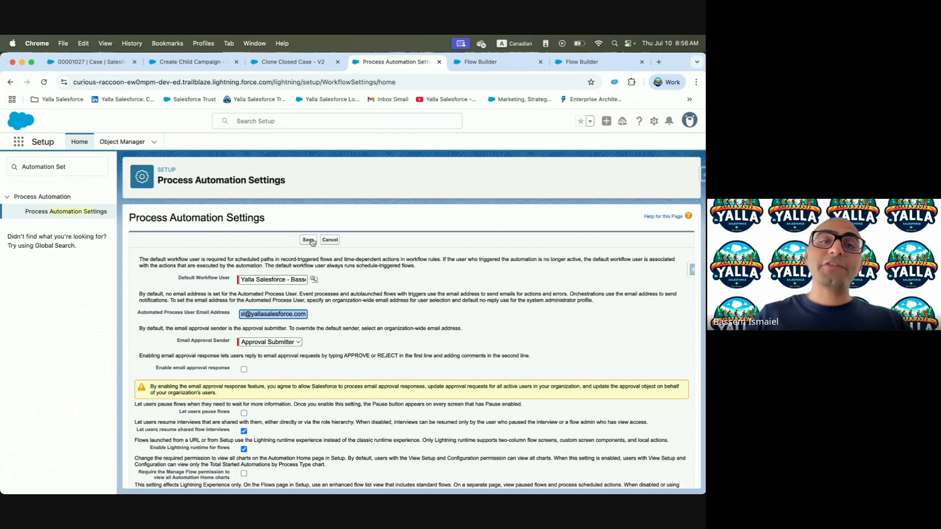
{"action": "left_click", "coordinate": [251, 313]}
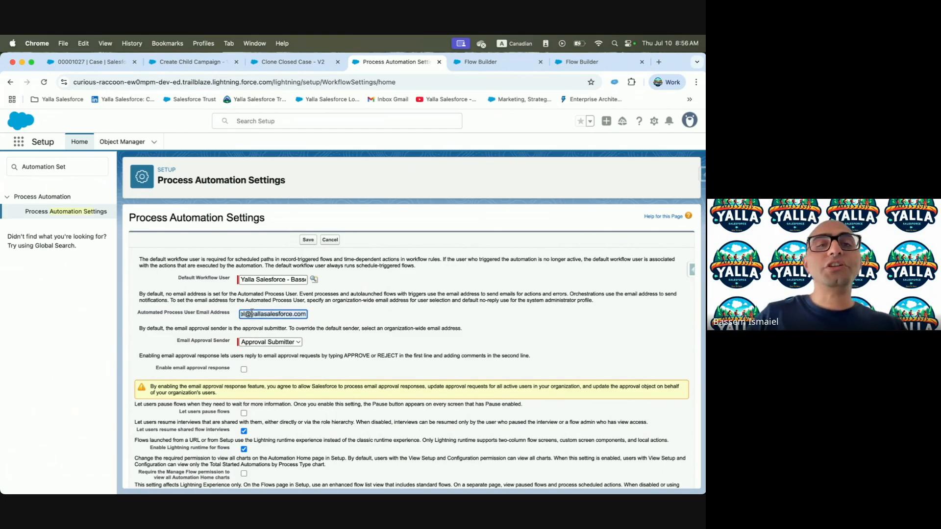
{"action": "left_click", "coordinate": [308, 240]}
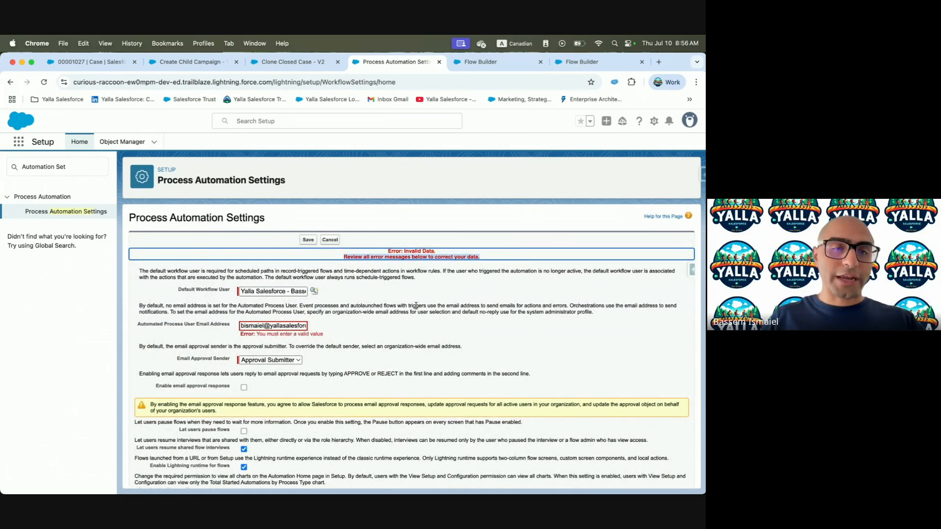
Search Setup Quick Find for 'Orga' to look up organization-wide addresses
{"action": "triple_click", "coordinate": [292, 324]}
{"action": "triple_click", "coordinate": [84, 174]}
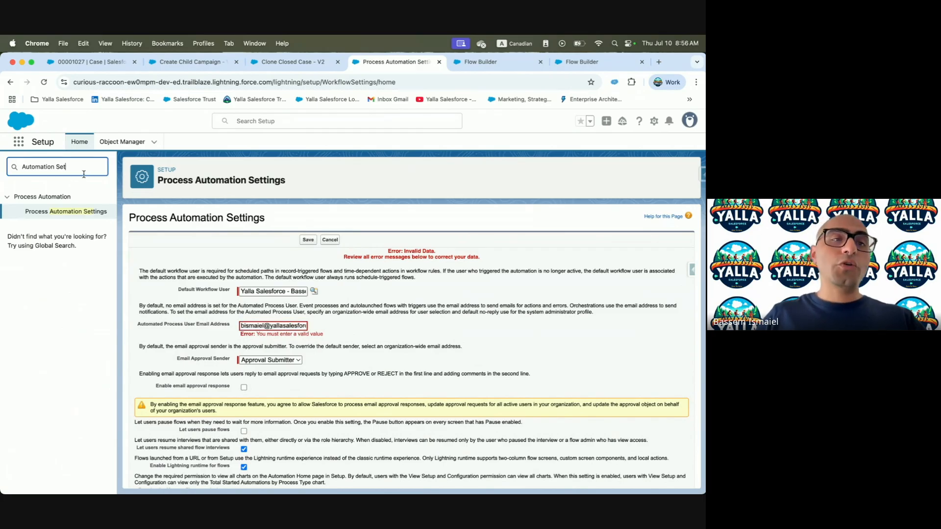
{"action": "type", "text": "Or"}
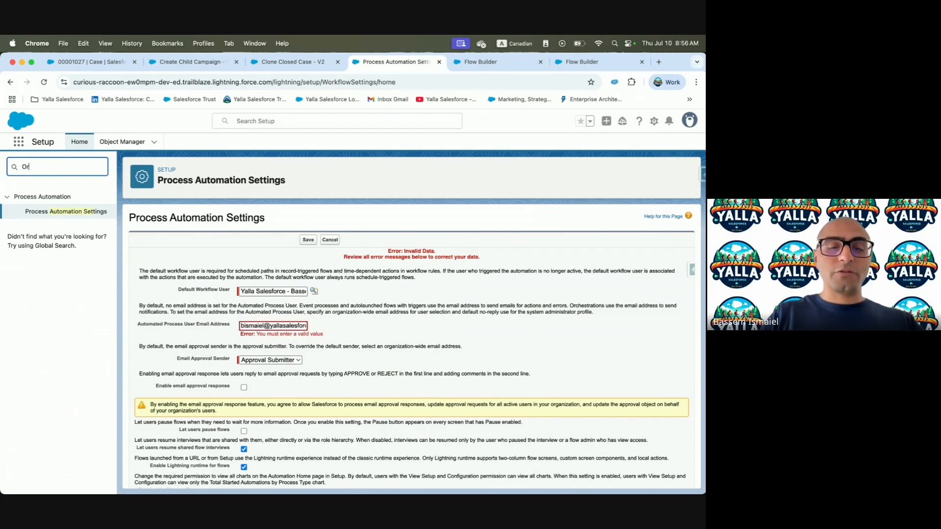
{"action": "type", "text": "ganiz"}
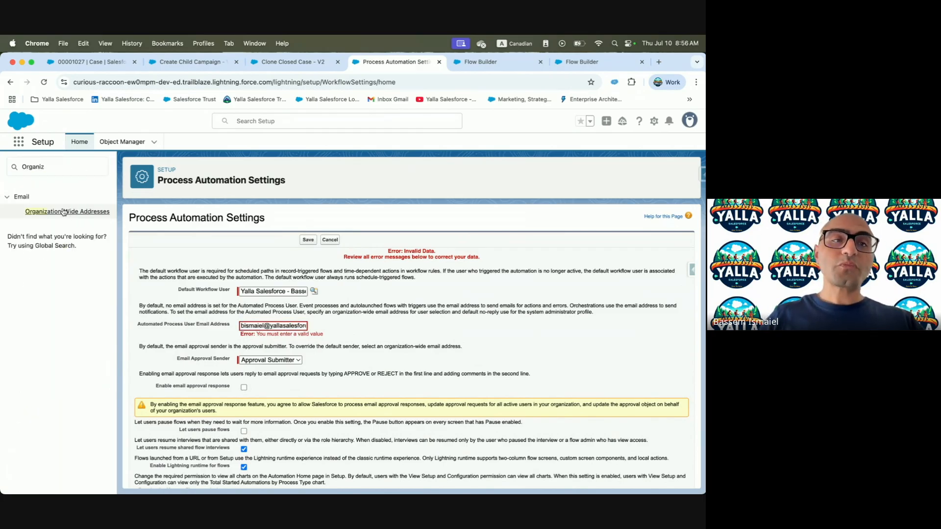
Add an organization-wide address with display name 'Yalla Salesforce', an email, and all-profiles access, and save
{"action": "left_click", "coordinate": [67, 211]}
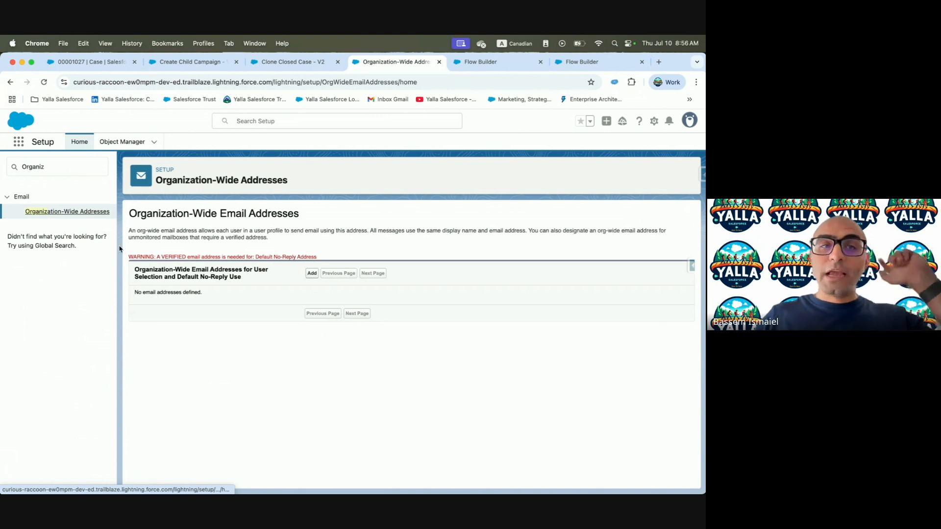
{"action": "left_click_drag", "start_coordinate": [144, 269], "coordinate": [237, 269]}
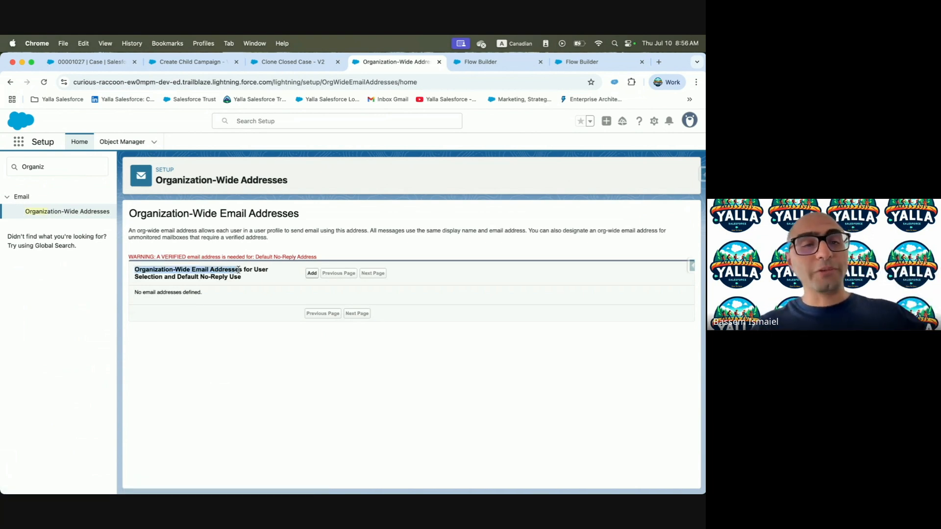
{"action": "left_click", "coordinate": [310, 273]}
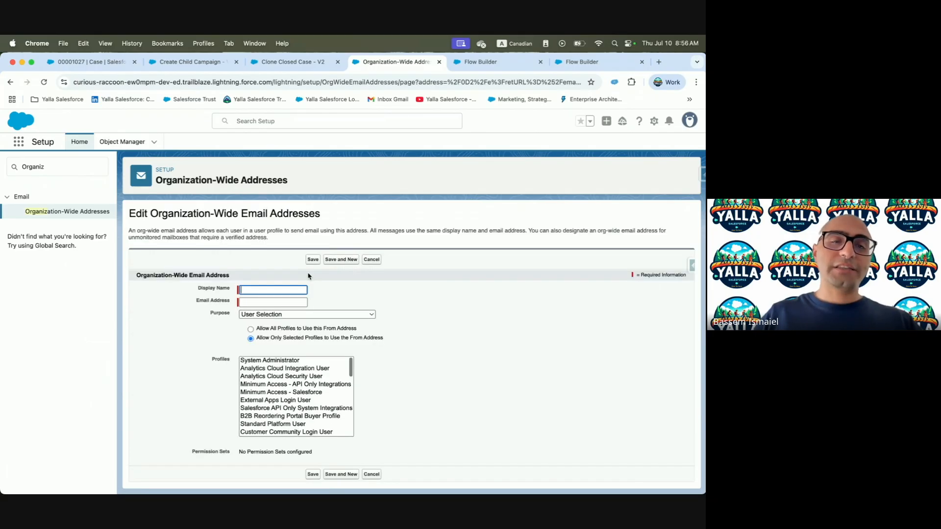
{"action": "left_click", "coordinate": [248, 288]}
{"action": "left_click", "coordinate": [291, 309]}
{"action": "left_click", "coordinate": [272, 302]}
{"action": "left_click", "coordinate": [294, 320]}
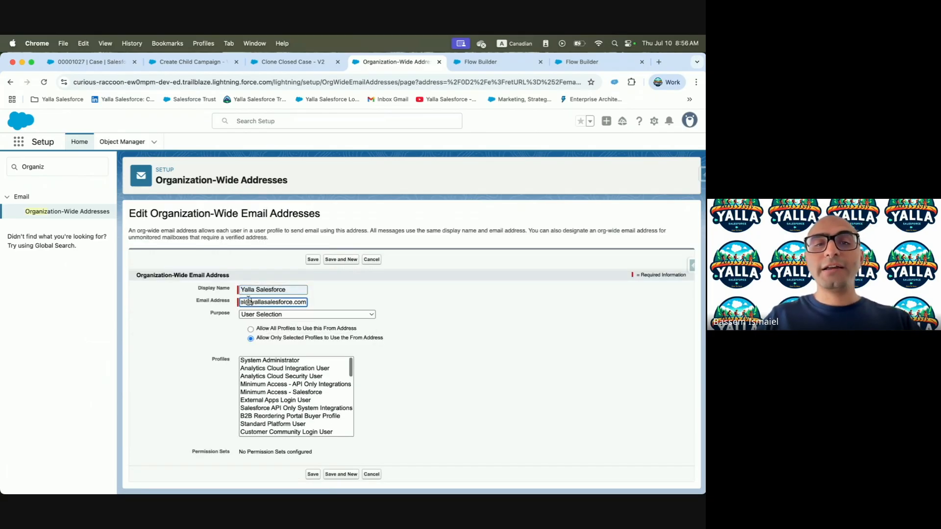
{"action": "key", "text": "shift+Tab"}
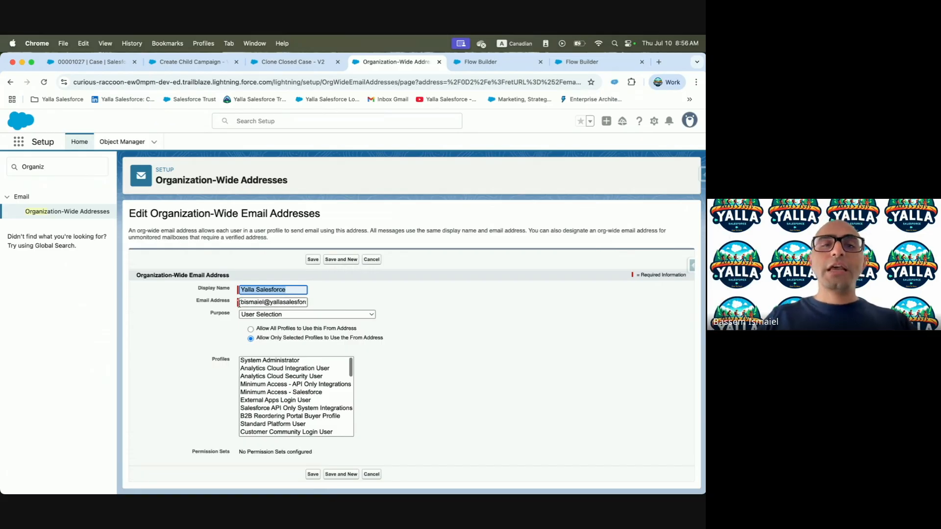
{"action": "left_click", "coordinate": [296, 328]}
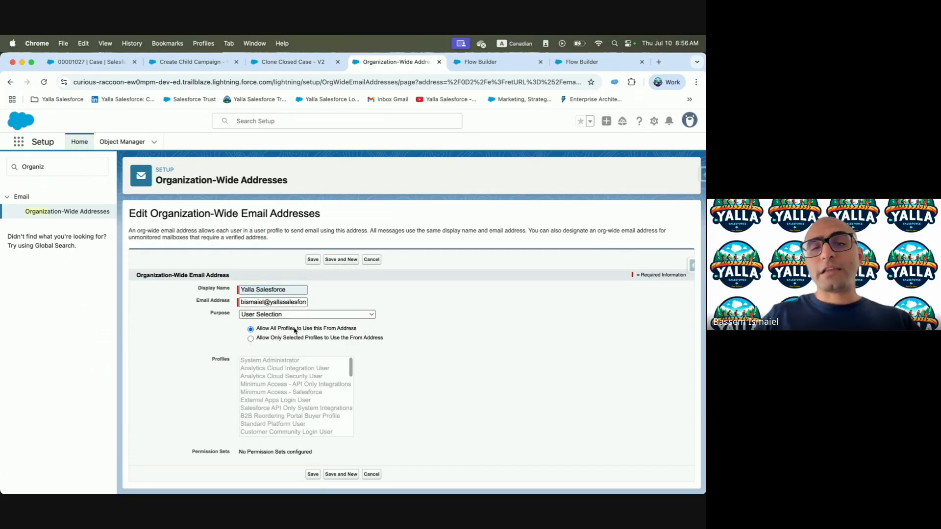
{"action": "left_click", "coordinate": [313, 473]}
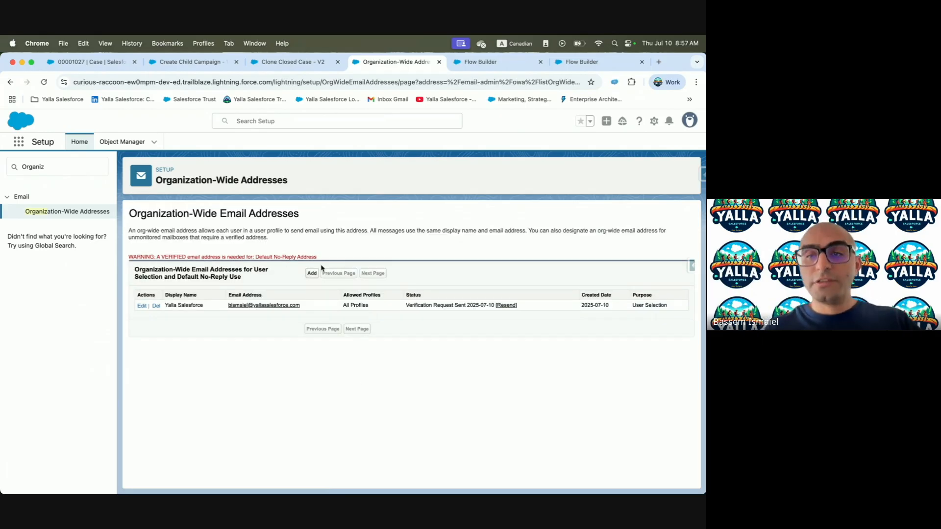
Bring the Gmail window on screen and maximize it to read the verification email
{"action": "left_click_drag", "start_coordinate": [172, 257], "coordinate": [269, 257]}
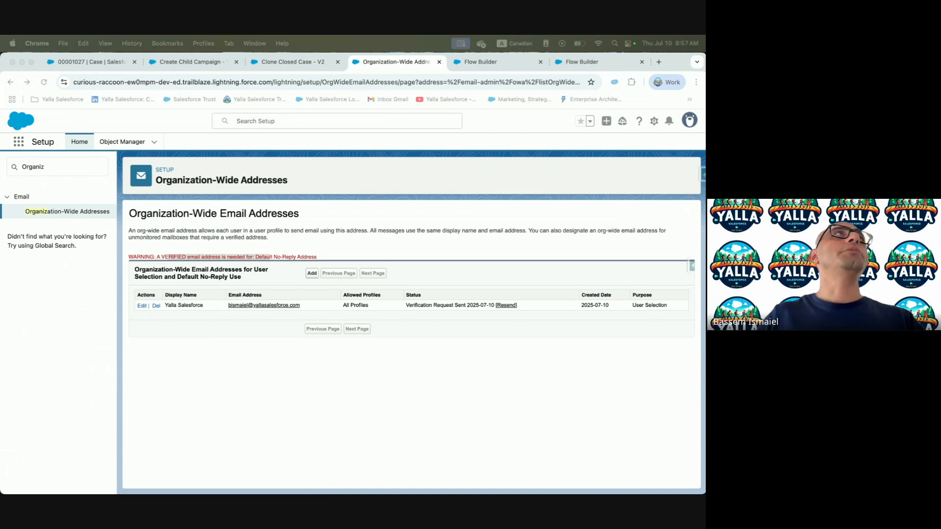
{"action": "left_click_drag", "start_coordinate": [456, 35], "coordinate": [342, 158]}
{"action": "double_click", "coordinate": [342, 158]}
{"action": "left_click_drag", "start_coordinate": [191, 294], "coordinate": [330, 298]}
{"action": "scroll", "coordinate": [333, 296], "scroll_direction": "down", "scroll_amount": 2}
{"action": "scroll", "coordinate": [335, 295], "scroll_direction": "down", "scroll_amount": 1}
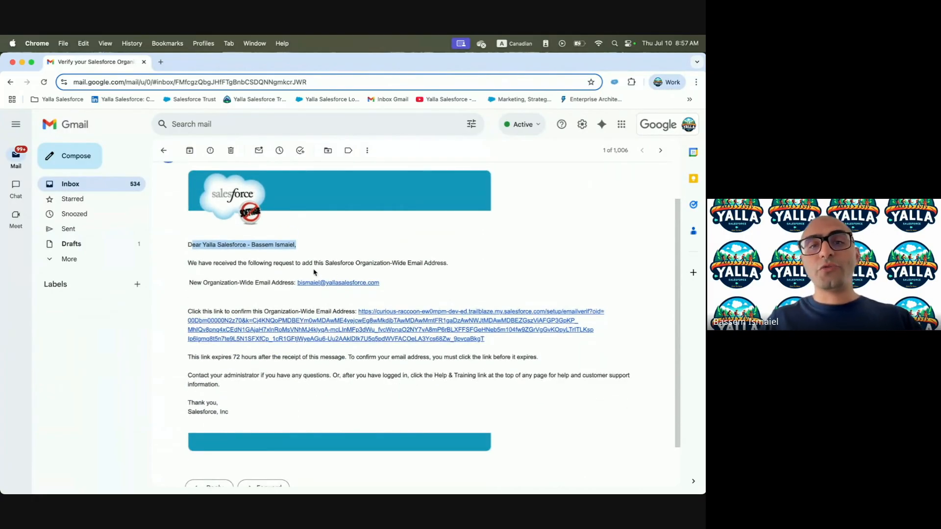
Verify the organization-wide address through the email's link, then close the extra Salesforce window
{"action": "left_click_drag", "start_coordinate": [355, 264], "coordinate": [480, 267]}
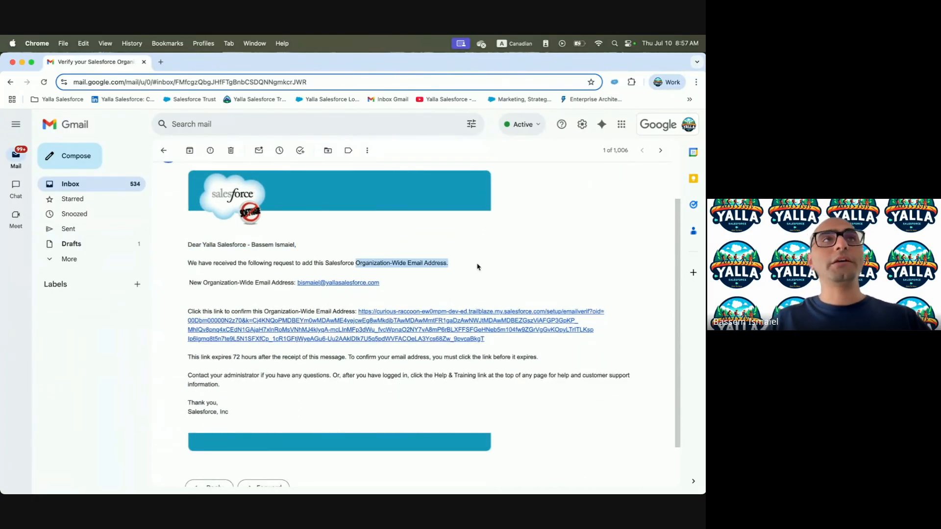
{"action": "left_click", "coordinate": [437, 328]}
{"action": "left_click", "coordinate": [437, 328]}
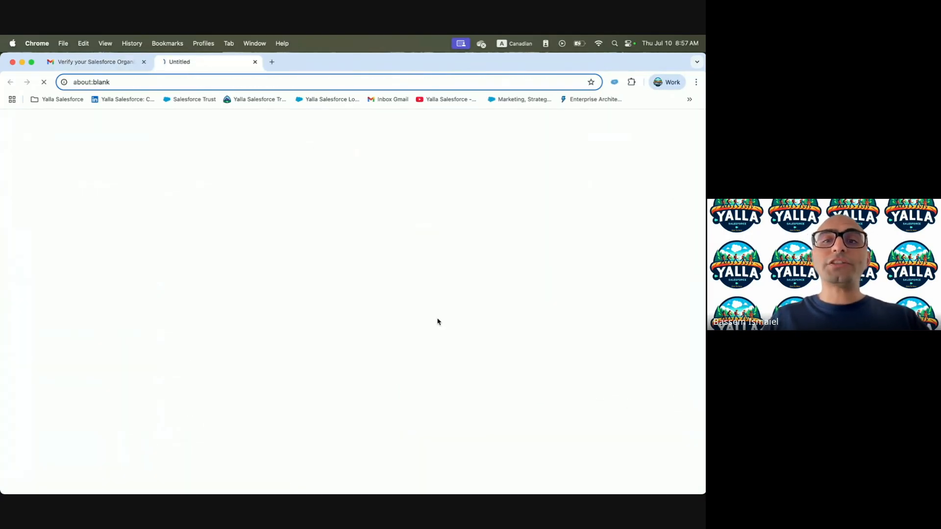
{"action": "left_click", "coordinate": [382, 295]}
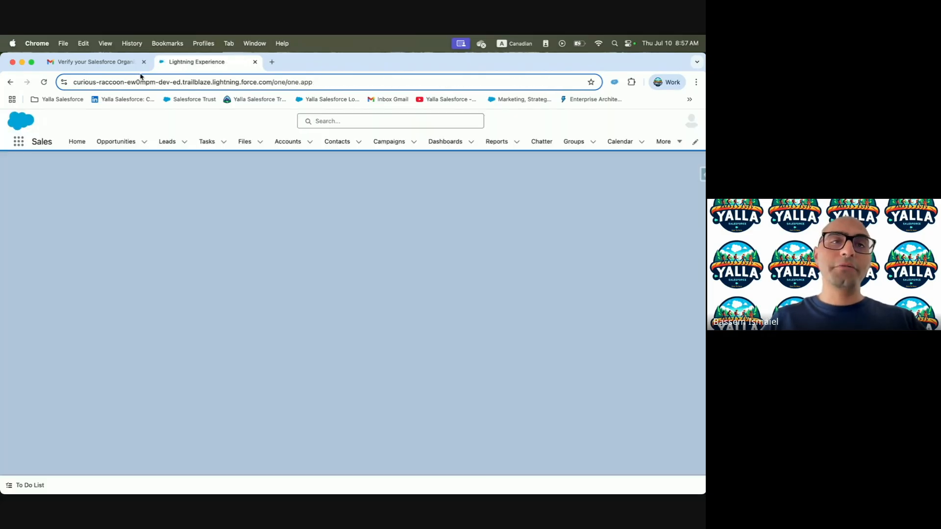
{"action": "key", "text": "ctrl+Right"}
{"action": "key", "text": "ctrl+Left"}
{"action": "key", "text": "ctrl+Left"}
{"action": "key", "text": "ctrl+Right"}
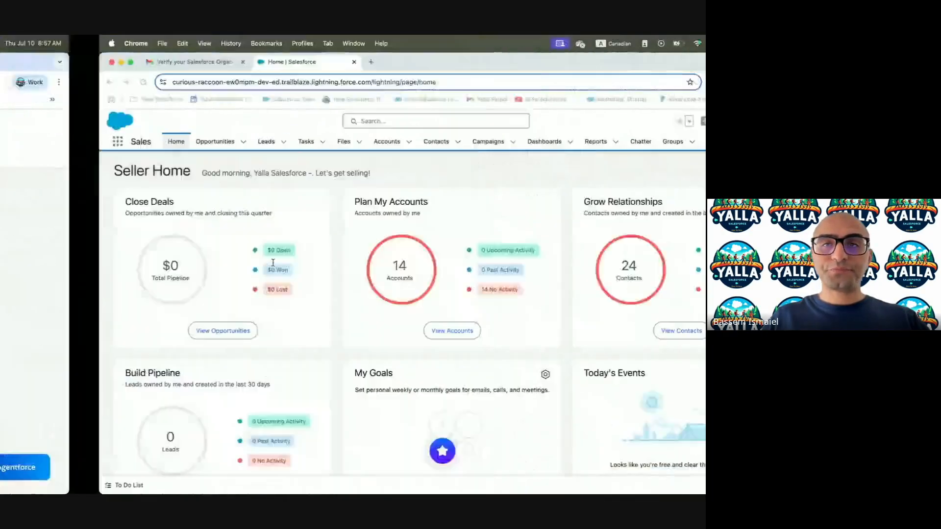
{"action": "double_click", "coordinate": [308, 64]}
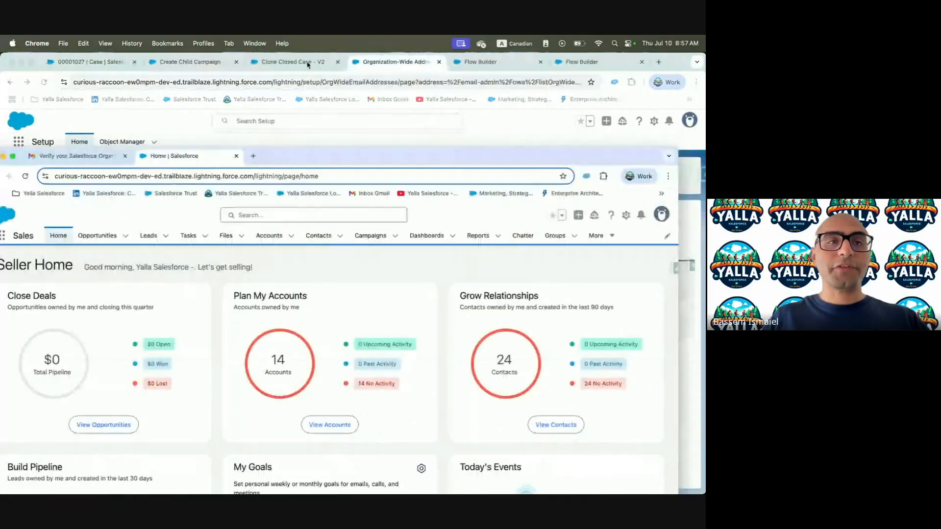
{"action": "left_click_drag", "start_coordinate": [385, 161], "coordinate": [488, 161]}
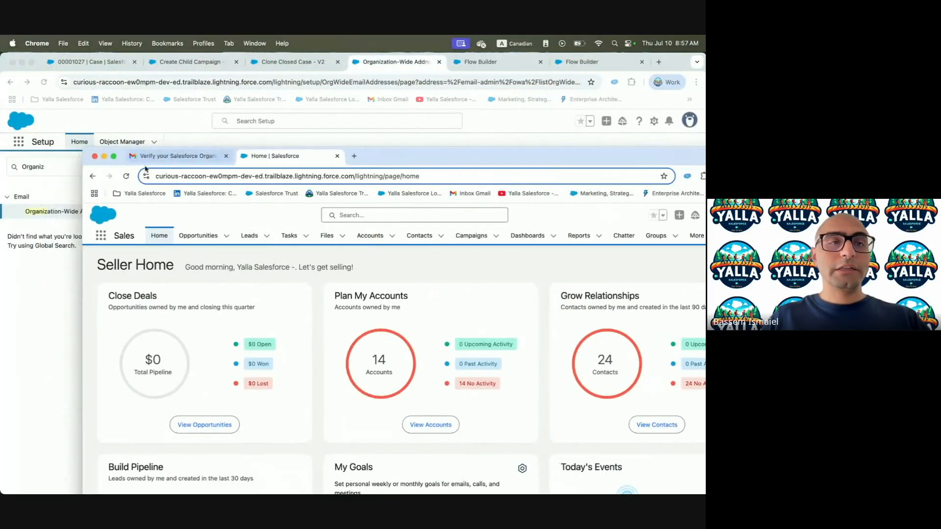
{"action": "left_click", "coordinate": [96, 156]}
Set the Automated Process User Email to the verified organization-wide address and save Process Automation Settings
{"action": "double_click", "coordinate": [73, 170]}
{"action": "type", "text": "Process"}
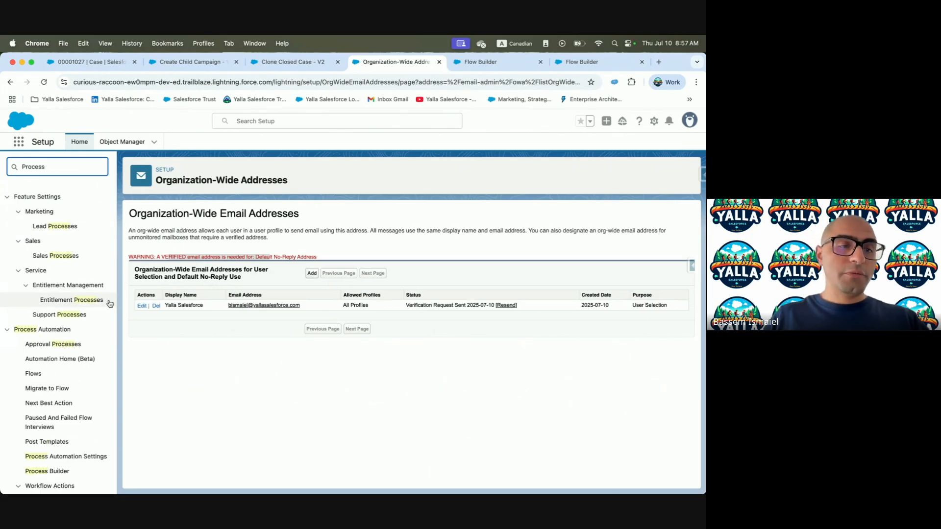
{"action": "left_click", "coordinate": [81, 460]}
{"action": "left_click", "coordinate": [279, 312]}
{"action": "left_click", "coordinate": [312, 333]}
{"action": "left_click", "coordinate": [308, 240]}
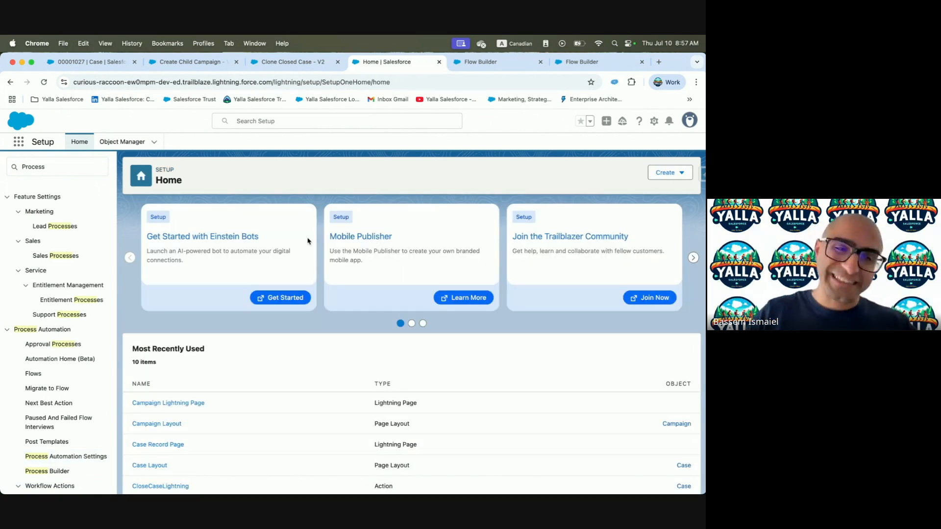
{"action": "key", "text": "ctrl+Left"}
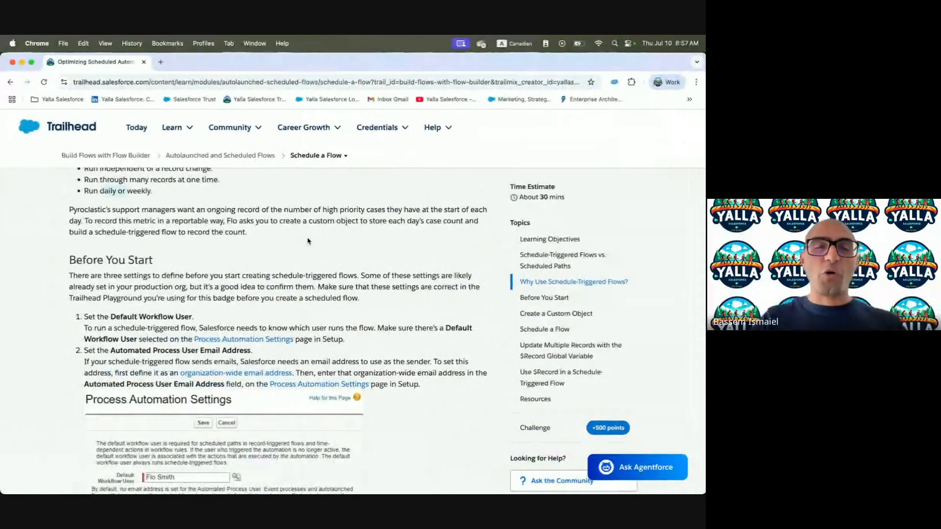
{"action": "scroll", "coordinate": [306, 369], "scroll_direction": "down", "scroll_amount": 3}
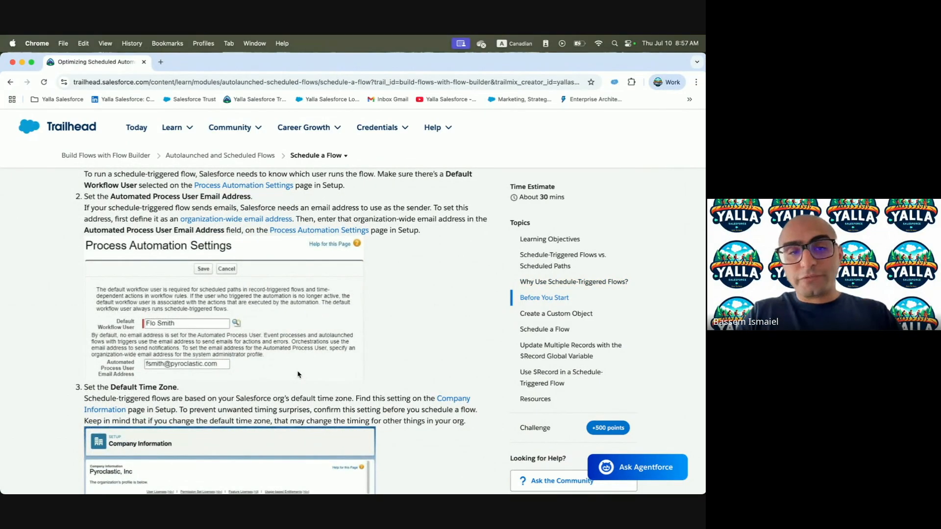
{"action": "scroll", "coordinate": [298, 375], "scroll_direction": "up", "scroll_amount": 5}
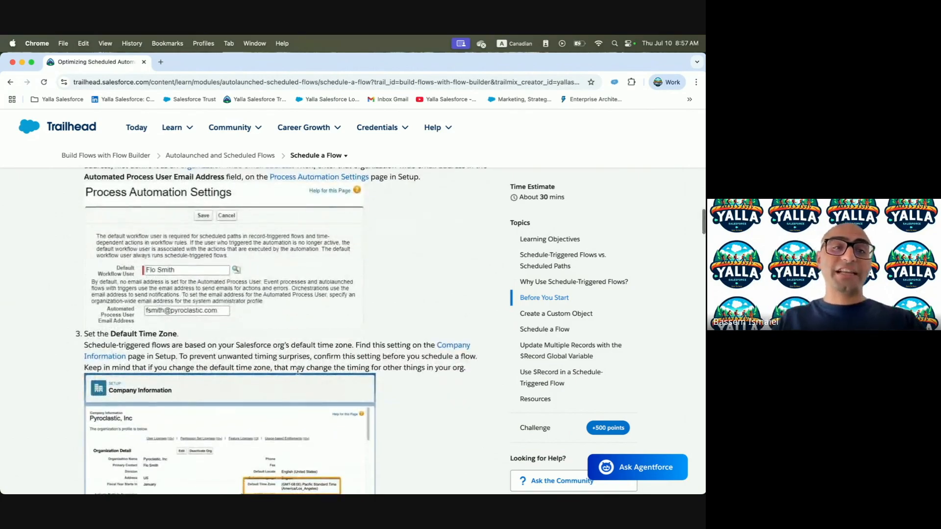
{"action": "key", "text": "ctrl+Right"}
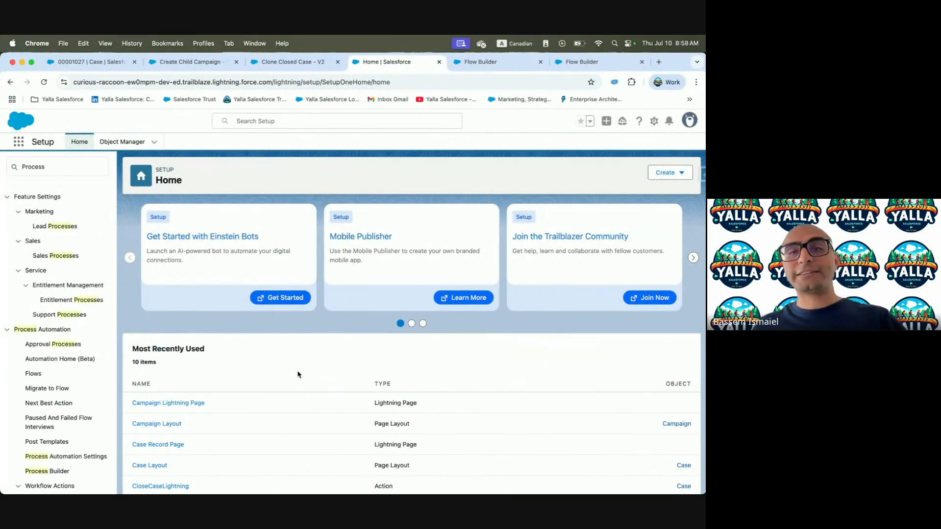
Confirm Company Information's Default Time Zone is (GMT-04:00) Eastern Daylight Time, then return to Trailhead
{"action": "double_click", "coordinate": [87, 167]}
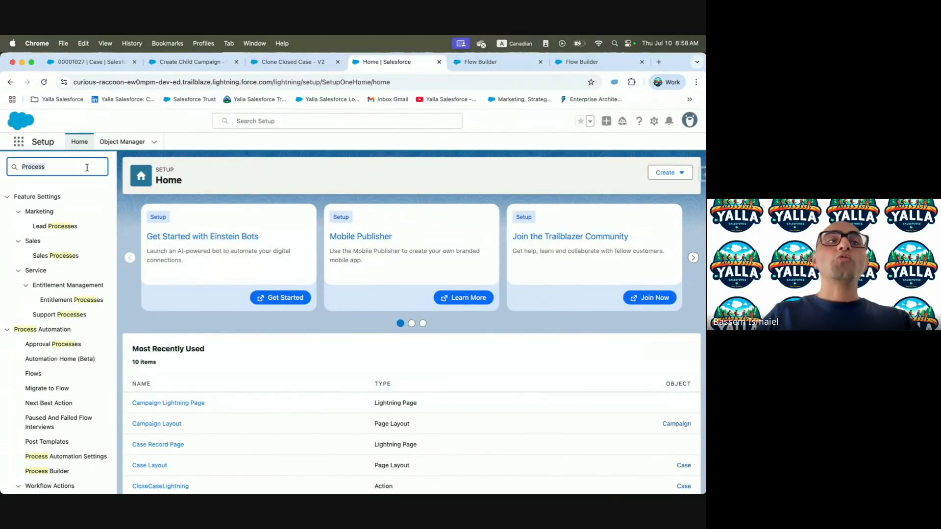
{"action": "type", "text": "Com"}
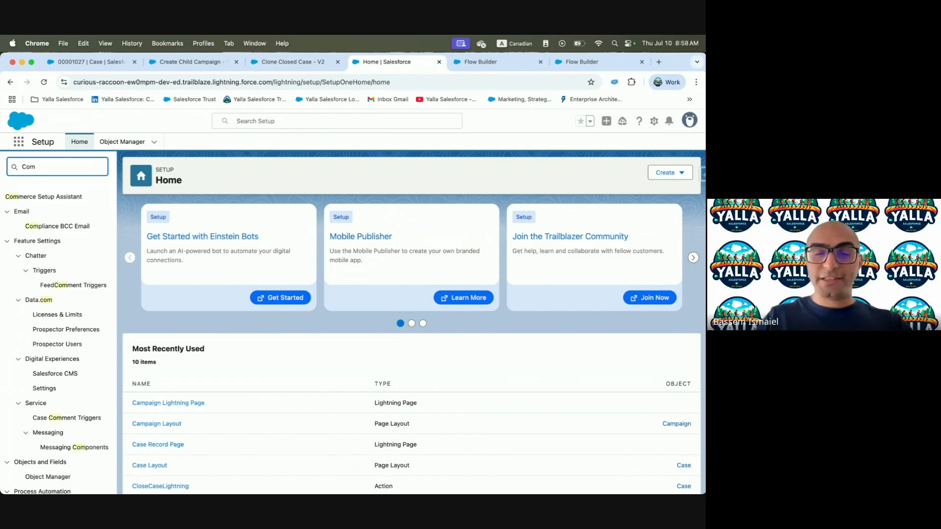
{"action": "type", "text": "pany Infor"}
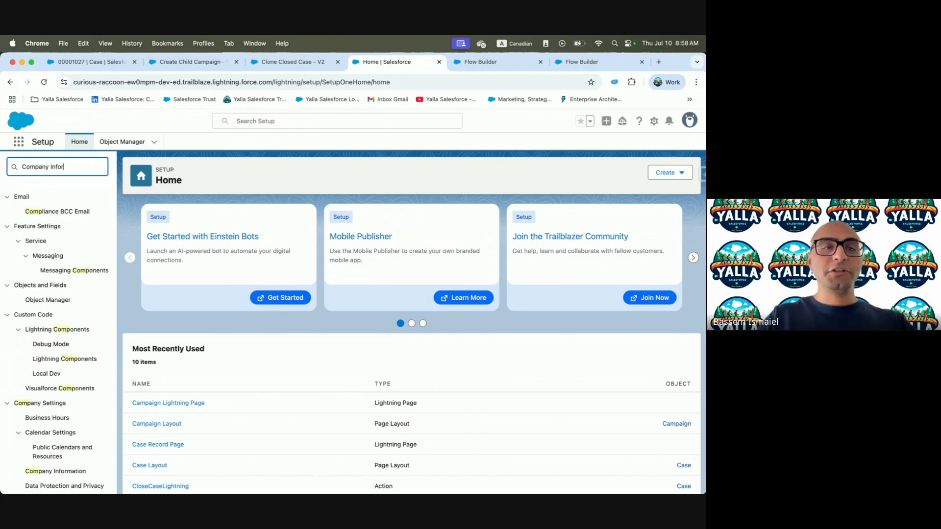
{"action": "left_click", "coordinate": [52, 212]}
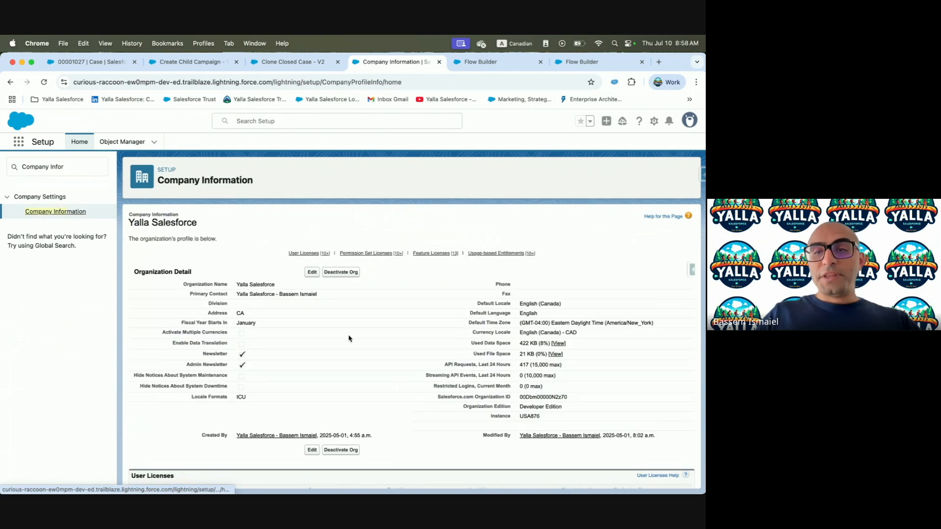
{"action": "left_click_drag", "start_coordinate": [518, 322], "coordinate": [669, 323]}
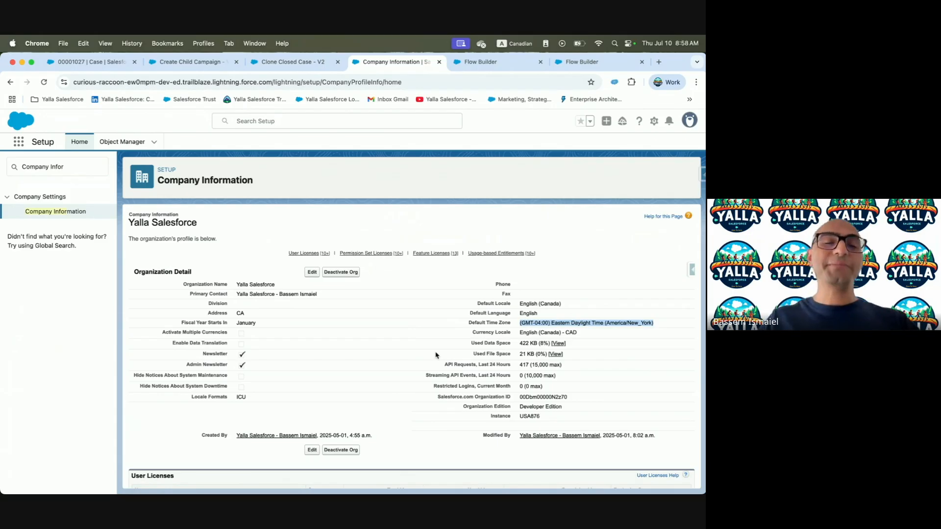
{"action": "key", "text": "ctrl+Left"}
{"action": "scroll", "coordinate": [247, 305], "scroll_direction": "down", "scroll_amount": 1}
{"action": "scroll", "coordinate": [247, 305], "scroll_direction": "down", "scroll_amount": 2}
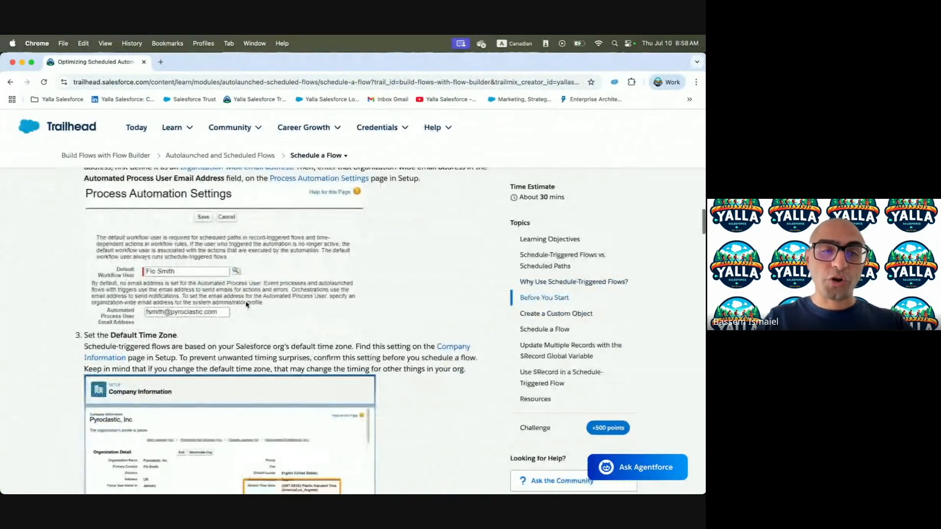
Copy the 'Archived Metric' label from the lesson's Create a Custom Object step and go to Object Manager
{"action": "scroll", "coordinate": [247, 305], "scroll_direction": "down", "scroll_amount": 3}
{"action": "scroll", "coordinate": [247, 305], "scroll_direction": "down", "scroll_amount": 2}
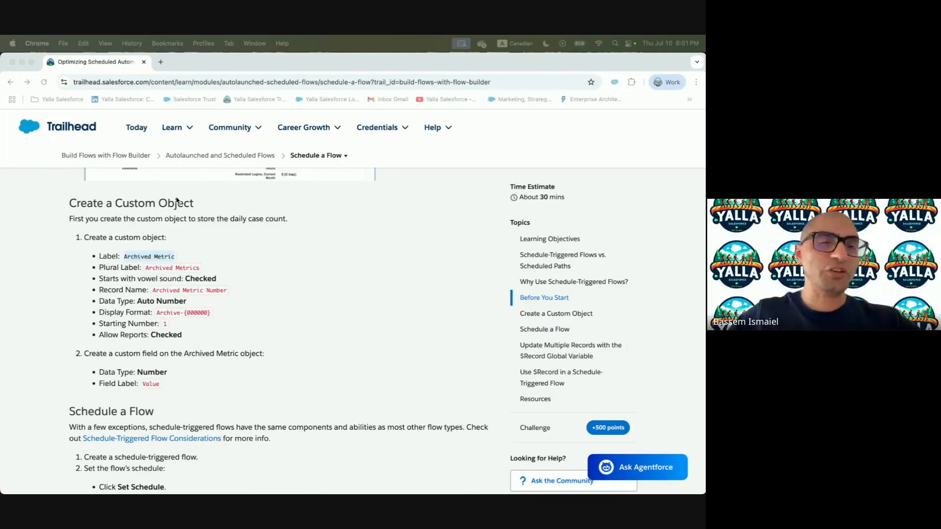
{"action": "left_click", "coordinate": [67, 209]}
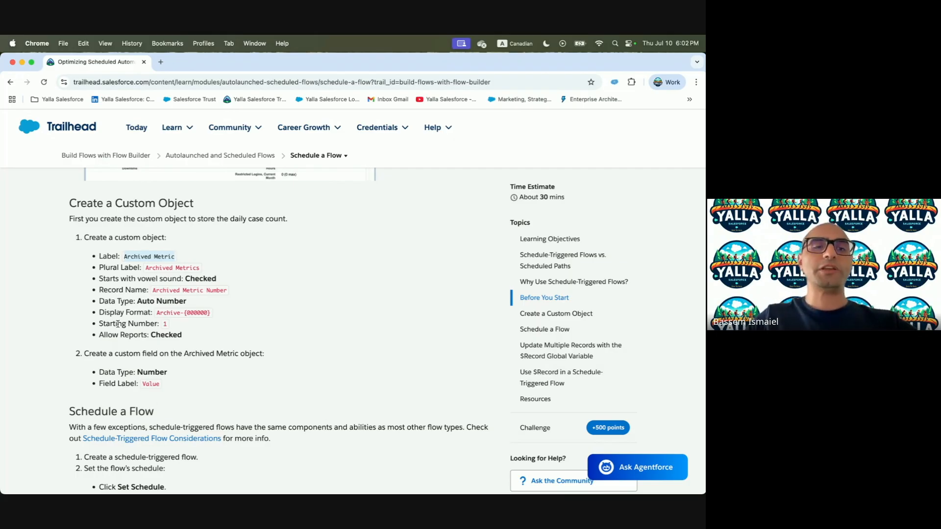
{"action": "scroll", "coordinate": [152, 397], "scroll_direction": "down", "scroll_amount": 5}
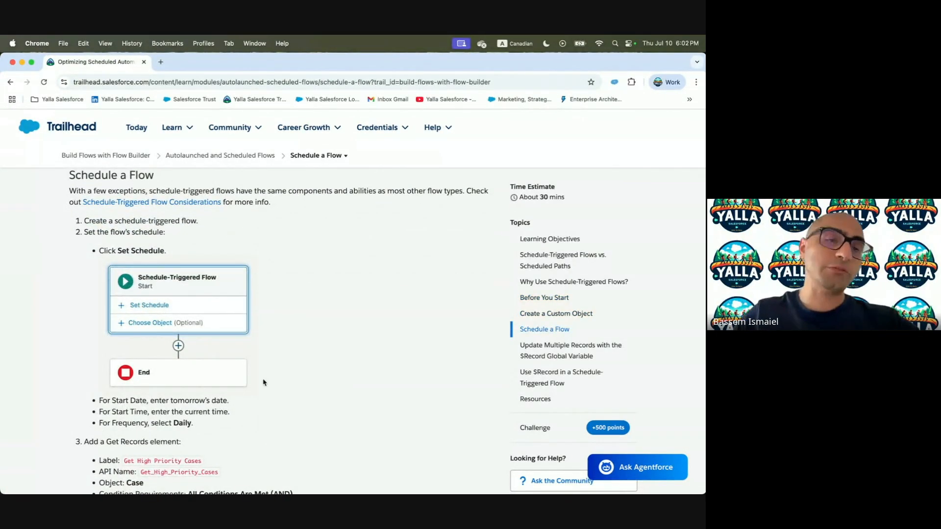
{"action": "scroll", "coordinate": [203, 346], "scroll_direction": "down", "scroll_amount": 3}
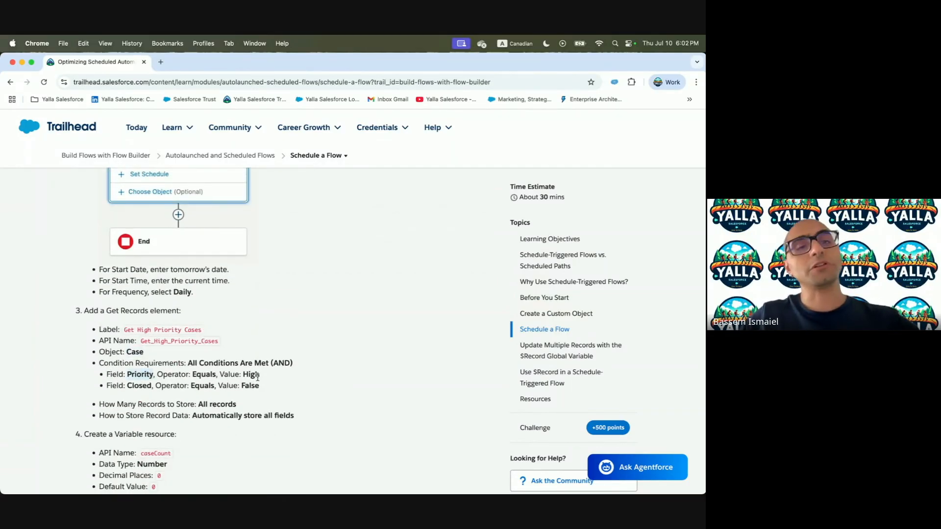
{"action": "scroll", "coordinate": [152, 381], "scroll_direction": "down", "scroll_amount": 1}
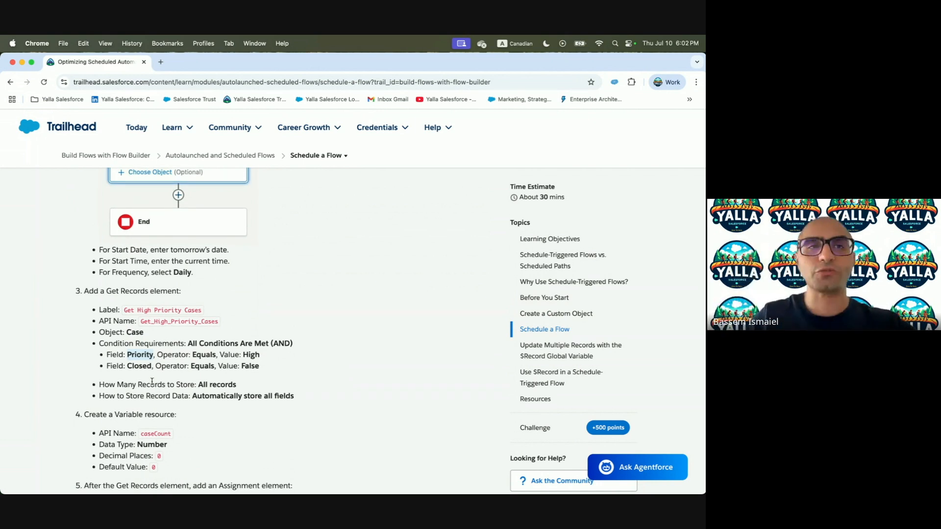
{"action": "scroll", "coordinate": [152, 381], "scroll_direction": "up", "scroll_amount": 10}
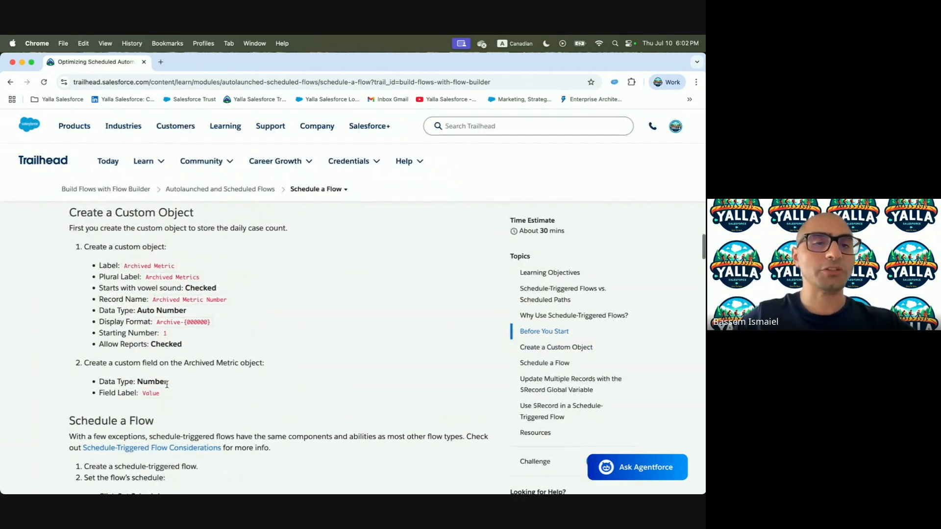
{"action": "left_click_drag", "start_coordinate": [126, 267], "coordinate": [174, 267]}
{"action": "key", "text": "super+c"}
{"action": "key", "text": "ctrl+Right"}
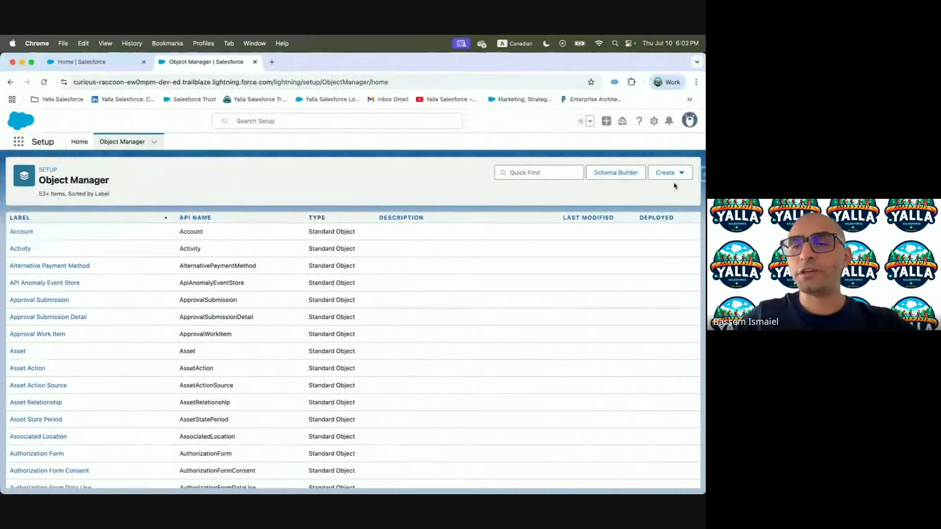
Start a new custom object labelled Archived Metric with plural label Archived Metrics
{"action": "left_click", "coordinate": [676, 173]}
{"action": "left_click", "coordinate": [629, 198]}
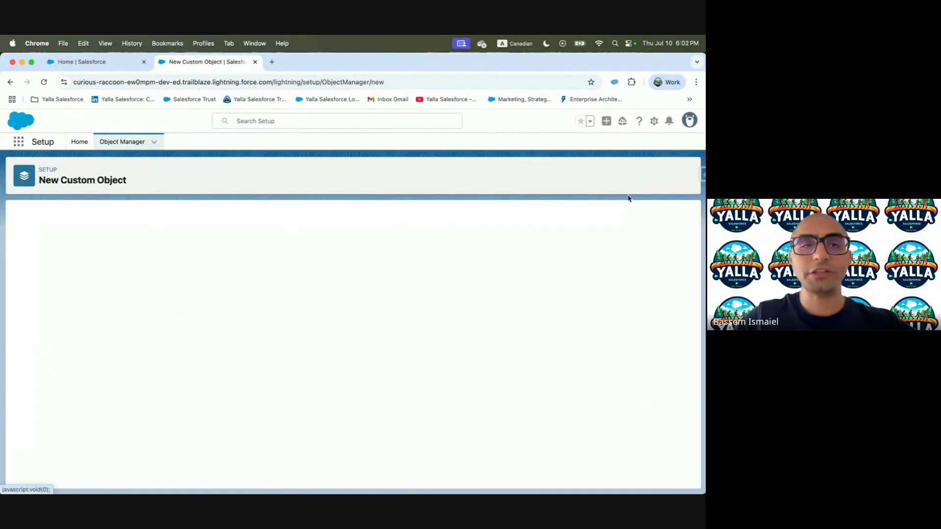
{"action": "left_click", "coordinate": [147, 291]}
{"action": "key", "text": "super+v"}
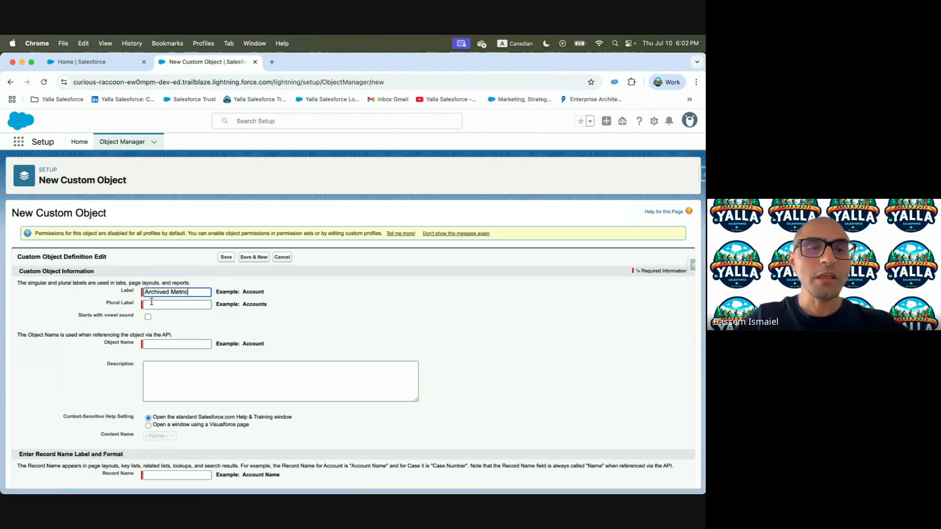
{"action": "left_click", "coordinate": [150, 304]}
{"action": "scroll", "coordinate": [361, 342], "scroll_direction": "down", "scroll_amount": 2}
{"action": "left_click", "coordinate": [193, 253]}
{"action": "key", "text": "super+v"}
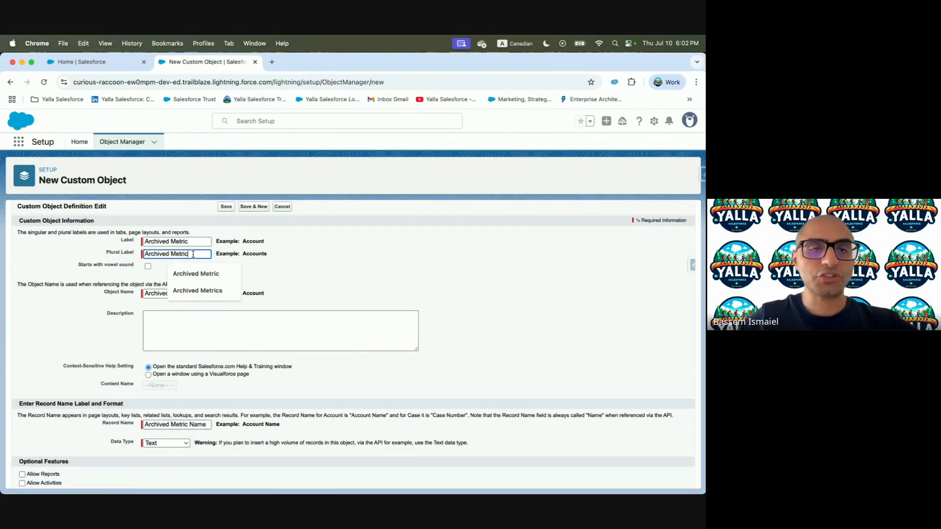
{"action": "left_click", "coordinate": [229, 294]}
{"action": "scroll", "coordinate": [213, 268], "scroll_direction": "down", "scroll_amount": 3}
{"action": "left_click", "coordinate": [212, 269]}
{"action": "scroll", "coordinate": [212, 269], "scroll_direction": "down", "scroll_amount": 3}
Make the record name an Auto Number with display format Archive-{000000}
{"action": "left_click", "coordinate": [166, 290]}
{"action": "key", "text": "ctrl+Left"}
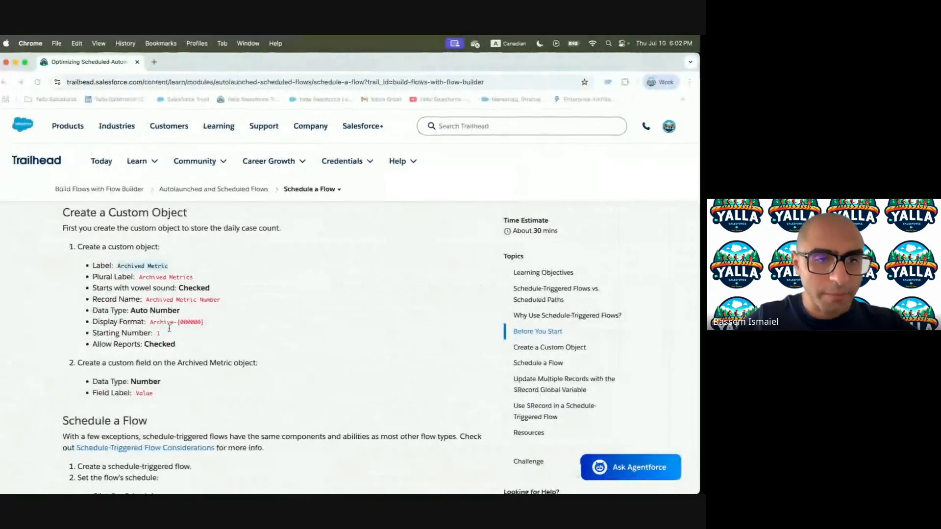
{"action": "left_click_drag", "start_coordinate": [157, 323], "coordinate": [203, 324]}
{"action": "key", "text": "super+c"}
{"action": "key", "text": "ctrl+Right"}
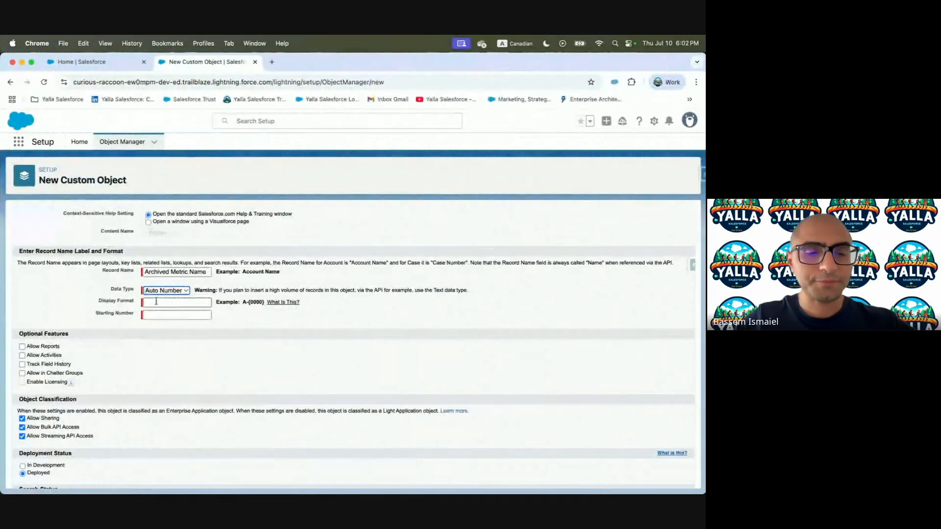
{"action": "triple_click", "coordinate": [177, 271]}
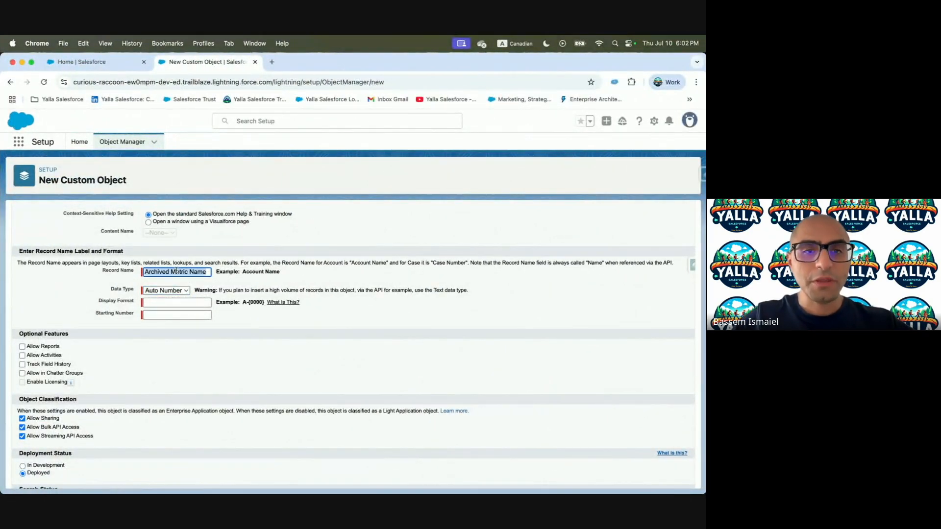
{"action": "left_click", "coordinate": [181, 303]}
{"action": "key", "text": "super+v"}
{"action": "key", "text": "ctrl+Left"}
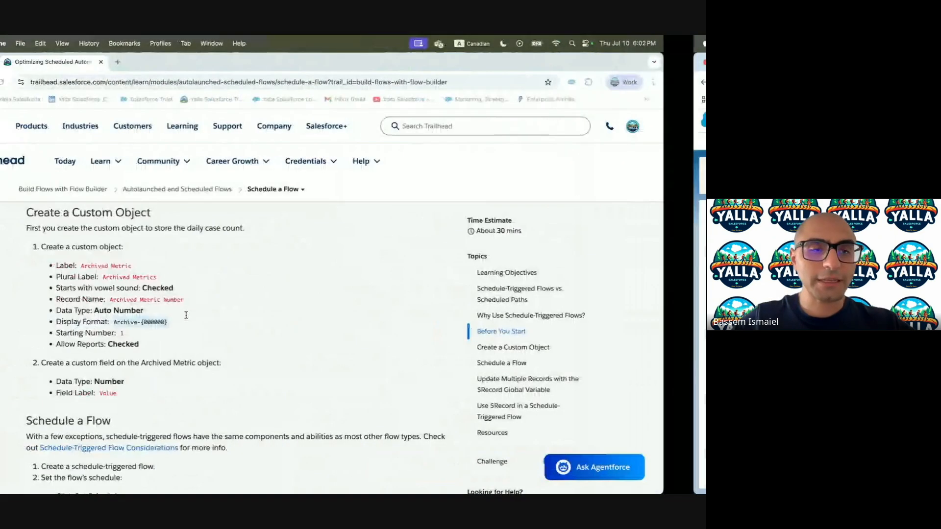
{"action": "key", "text": "ctrl+Right"}
Set the starting number to 1, enable Allow Reports, and save the object
{"action": "left_click", "coordinate": [169, 314]}
{"action": "key", "text": "ctrl+Left"}
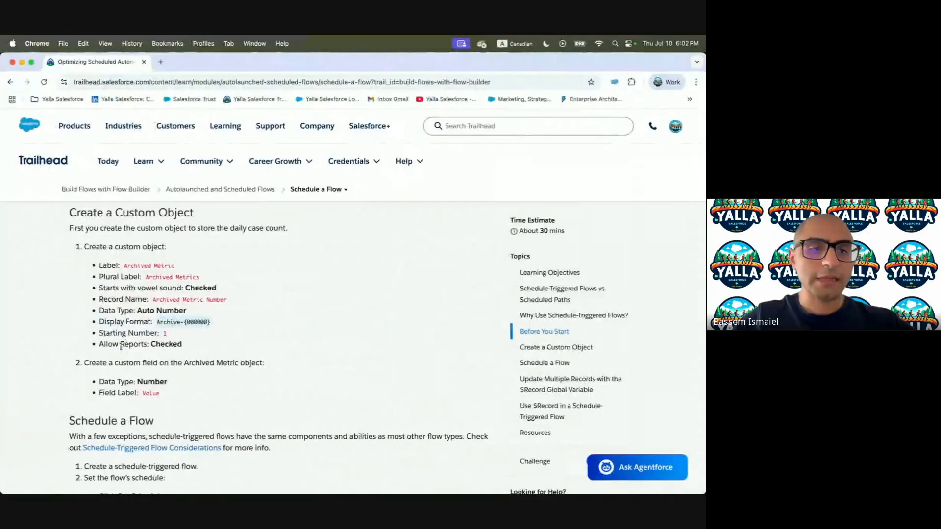
{"action": "key", "text": "ctrl+Right"}
{"action": "type", "text": "1"}
{"action": "left_click", "coordinate": [22, 347]}
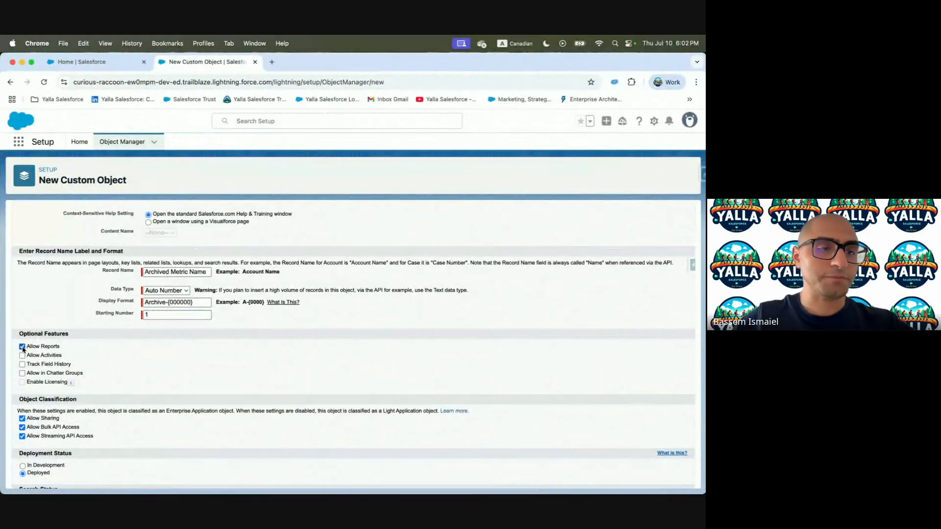
{"action": "scroll", "coordinate": [30, 392], "scroll_direction": "down", "scroll_amount": 4}
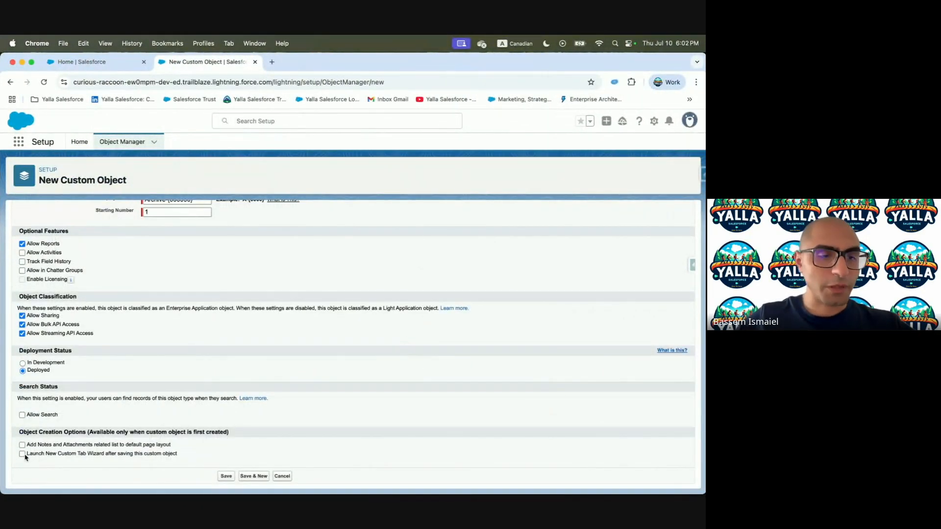
{"action": "left_click", "coordinate": [226, 476]}
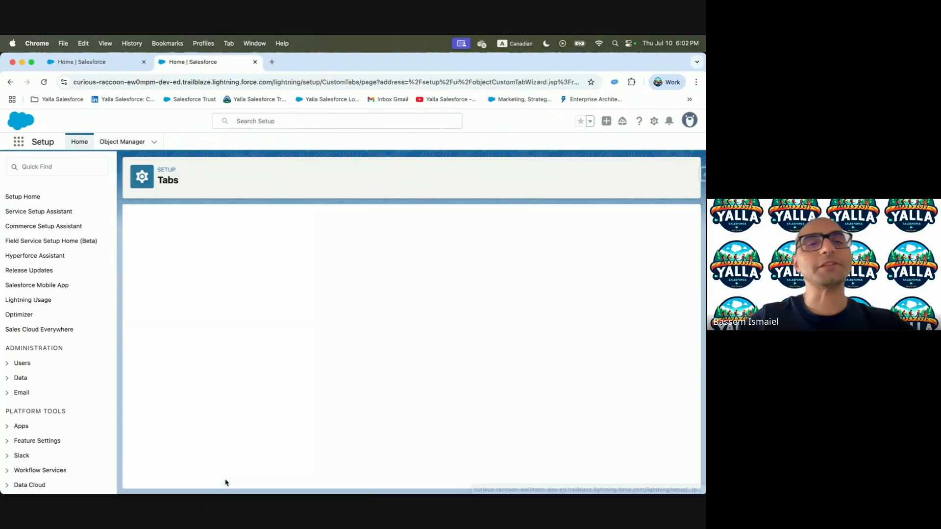
Create the Archived Metric tab with Box style, keeping default profile and app visibility
{"action": "left_click", "coordinate": [316, 319]}
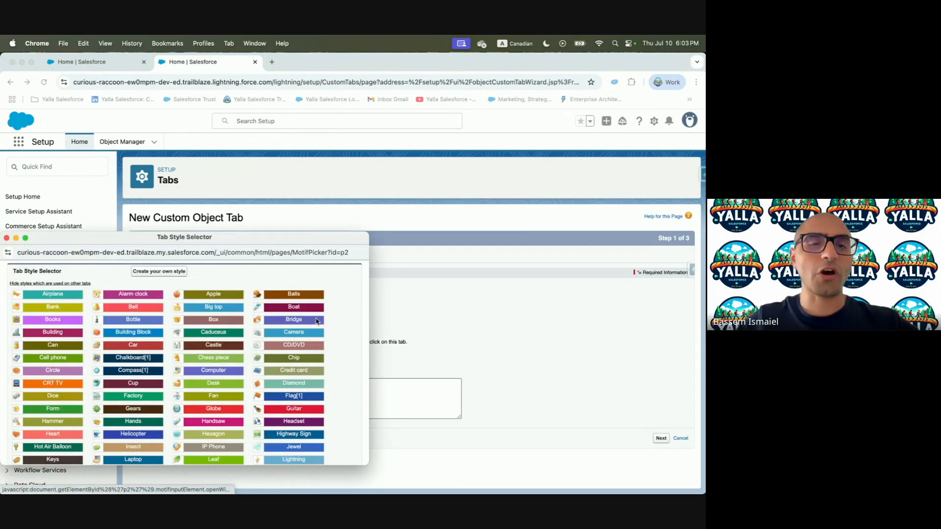
{"action": "left_click", "coordinate": [182, 321]}
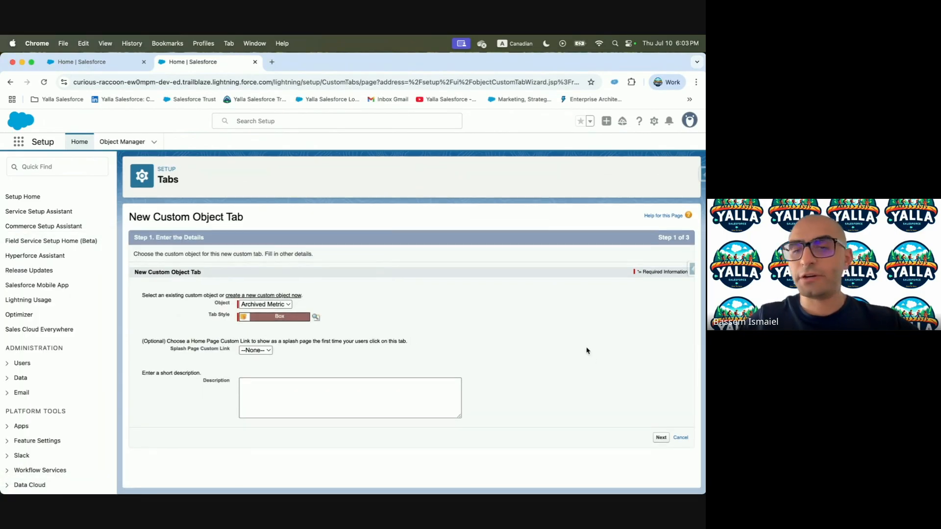
{"action": "left_click", "coordinate": [661, 438]}
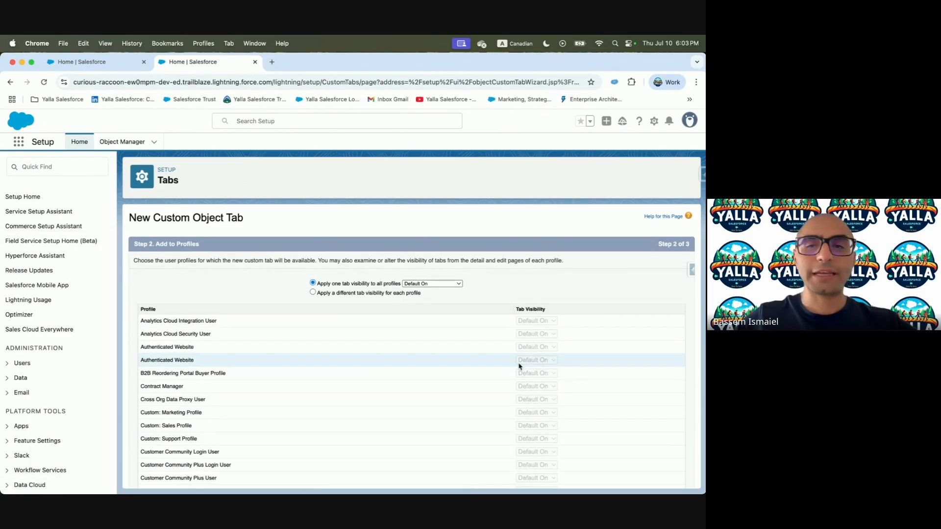
{"action": "scroll", "coordinate": [657, 357], "scroll_direction": "down", "scroll_amount": 5}
{"action": "left_click", "coordinate": [661, 477]}
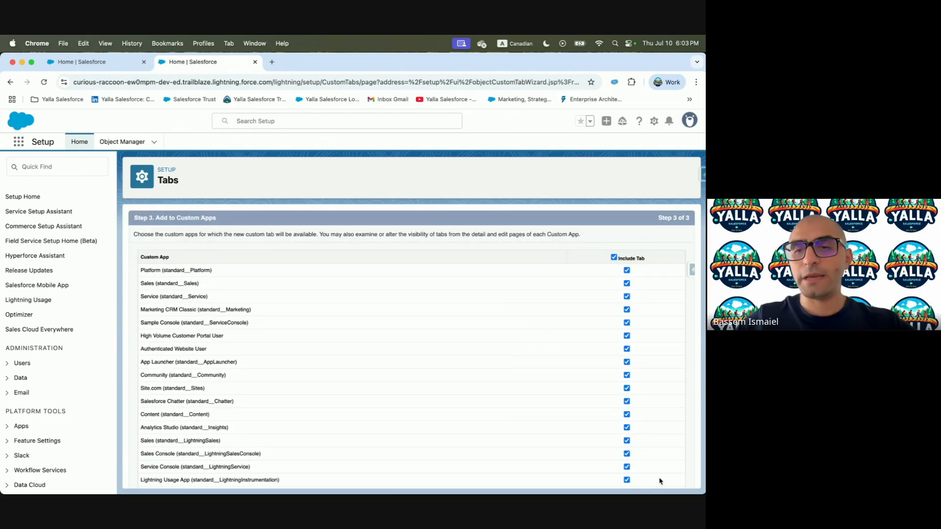
{"action": "scroll", "coordinate": [646, 259], "scroll_direction": "down", "scroll_amount": 5}
{"action": "left_click", "coordinate": [659, 478]}
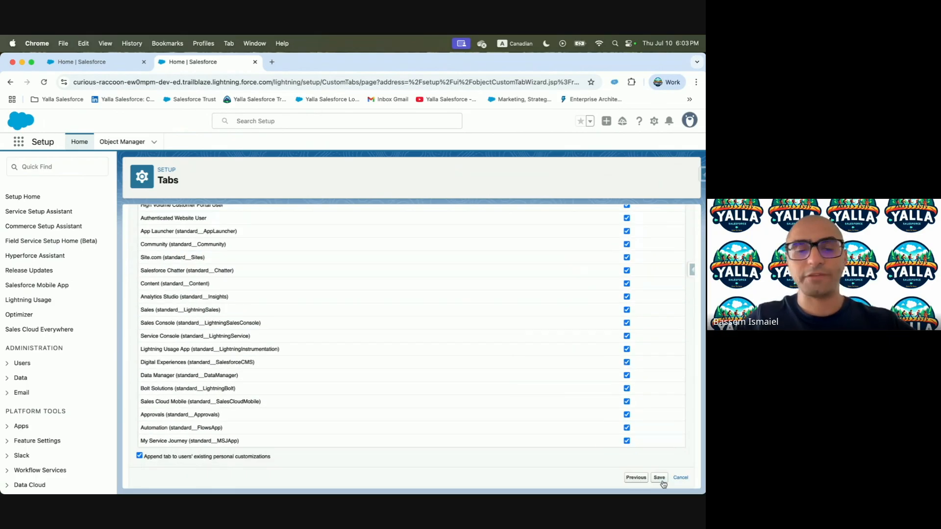
{"action": "key", "text": "ctrl+Left"}
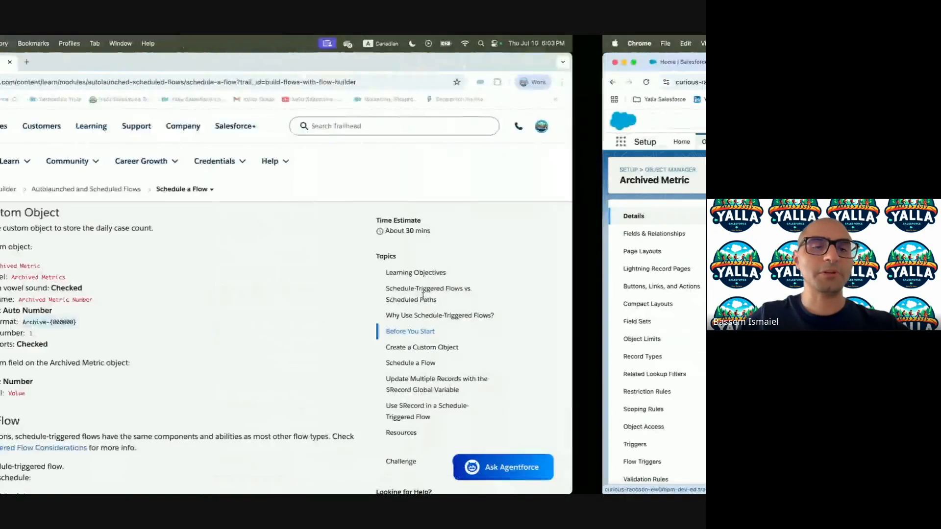
Start a new Number custom field on Archived Metric labelled Value
{"action": "scroll", "coordinate": [248, 312], "scroll_direction": "down", "scroll_amount": 3}
{"action": "scroll", "coordinate": [248, 314], "scroll_direction": "up", "scroll_amount": 1}
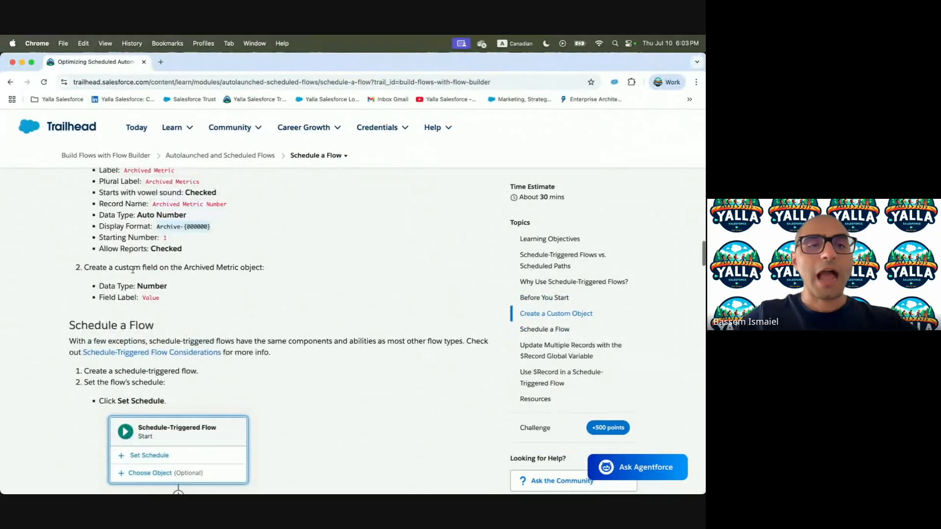
{"action": "key", "text": "ctrl+Right"}
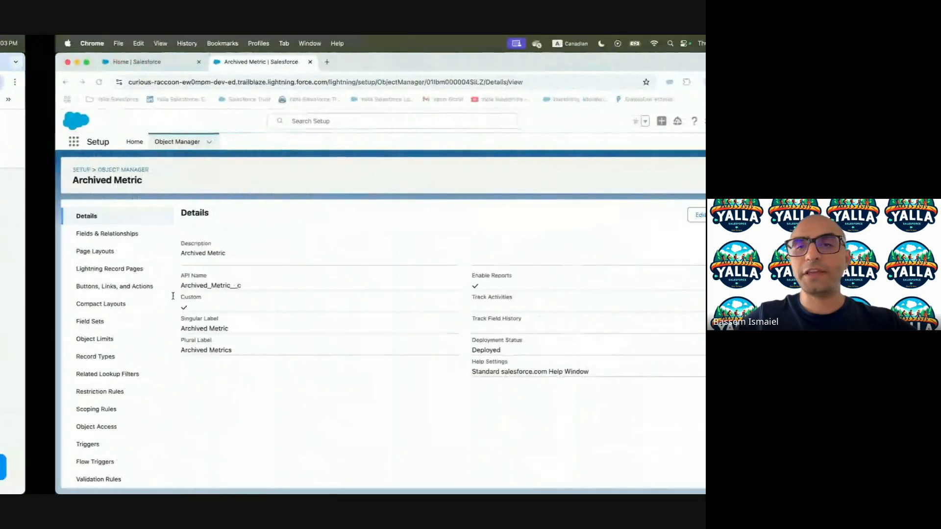
{"action": "left_click", "coordinate": [55, 234]}
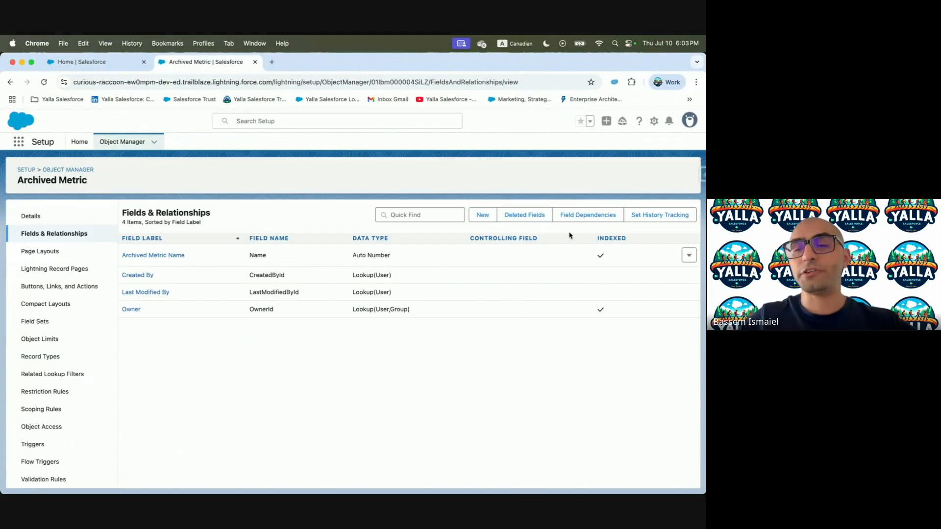
{"action": "left_click", "coordinate": [478, 215]}
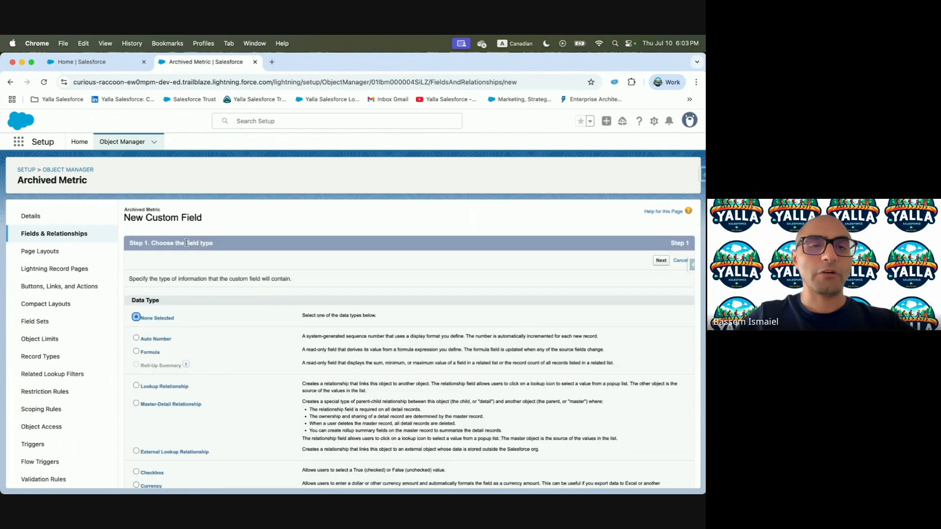
{"action": "scroll", "coordinate": [260, 364], "scroll_direction": "down", "scroll_amount": 5}
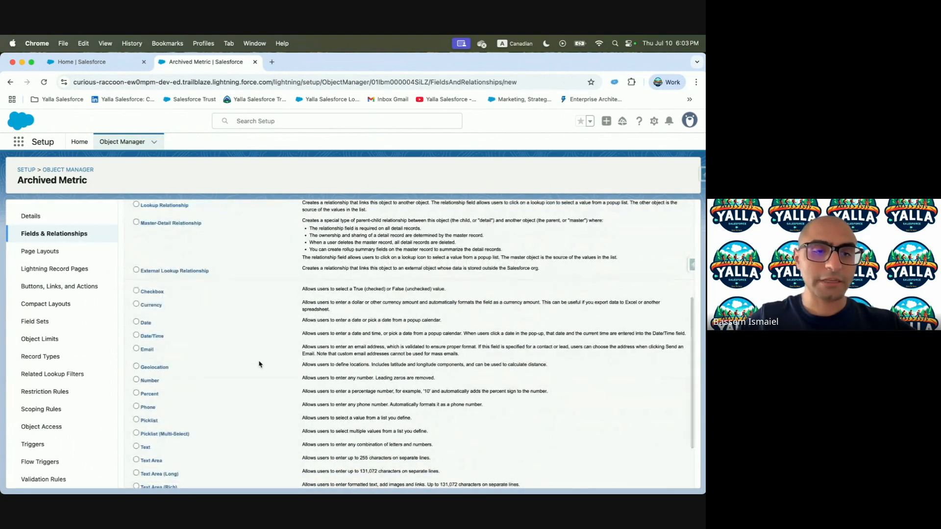
{"action": "scroll", "coordinate": [196, 343], "scroll_direction": "up", "scroll_amount": 5}
{"action": "left_click", "coordinate": [661, 260]}
{"action": "left_click", "coordinate": [251, 279]}
{"action": "type", "text": "Value"}
{"action": "left_click", "coordinate": [299, 346]}
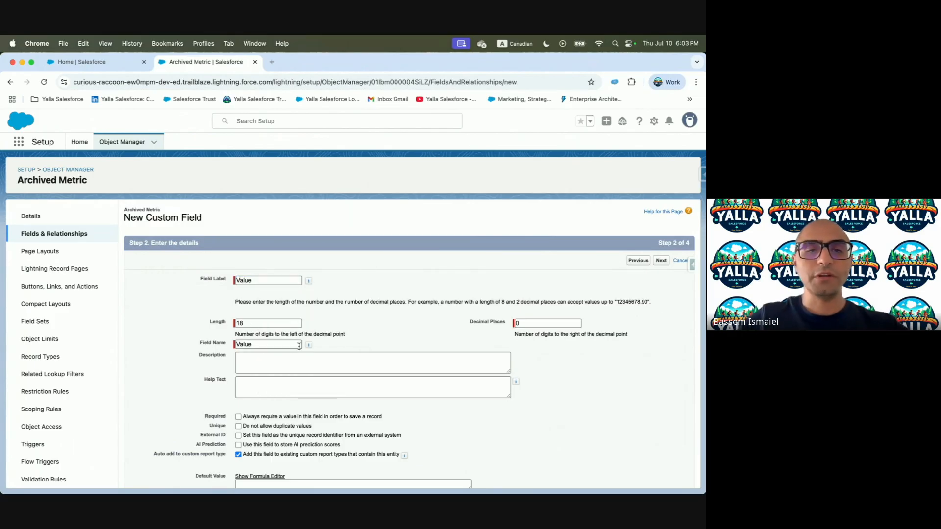
Keep default field-level security and page layouts, then save the Value field
{"action": "key", "text": "ctrl+Left"}
{"action": "key", "text": "ctrl+Right"}
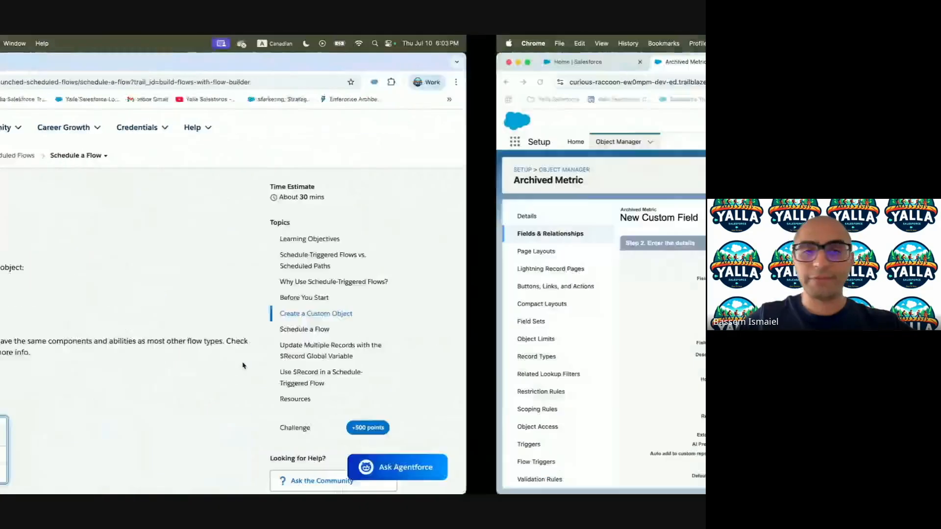
{"action": "left_click", "coordinate": [661, 261]}
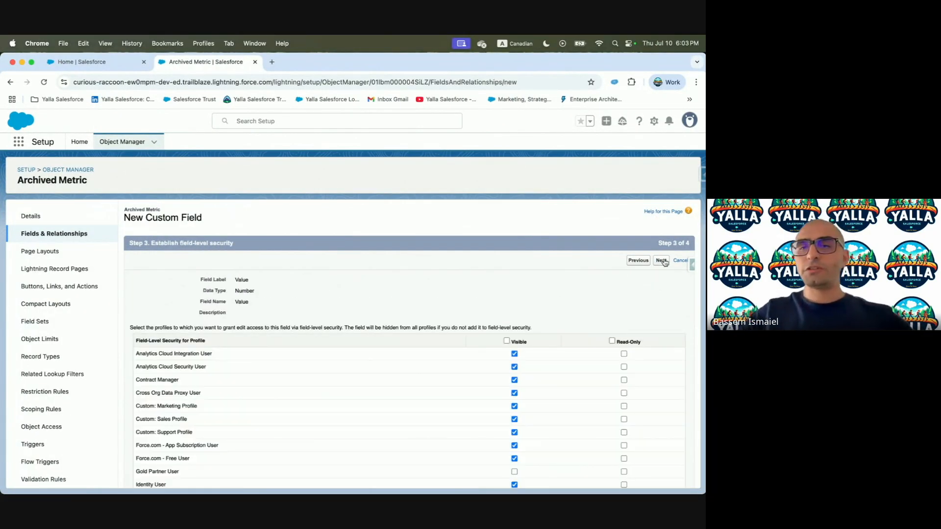
{"action": "left_click", "coordinate": [662, 260]}
{"action": "left_click", "coordinate": [659, 261]}
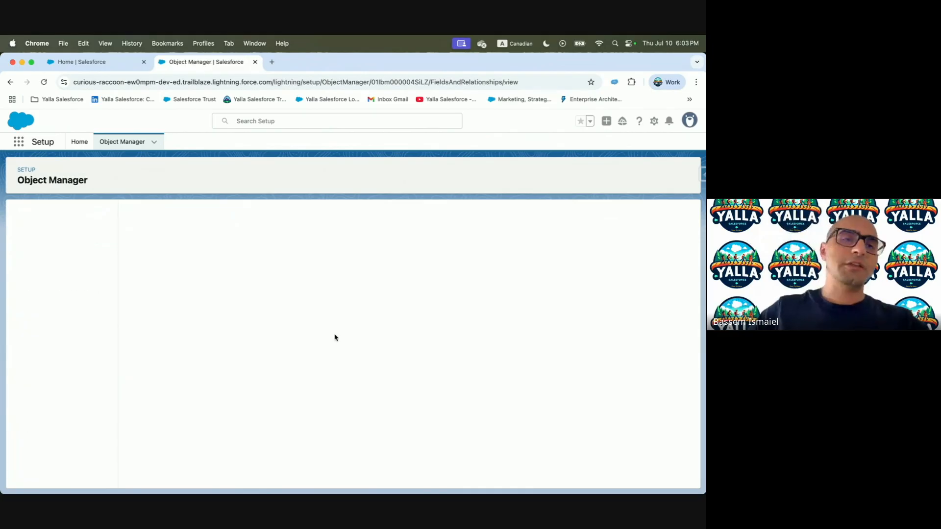
{"action": "key", "text": "ctrl+Left"}
Find Flows via Quick Find and create a new Scheduled, Schedule-Triggered Flow
{"action": "scroll", "coordinate": [333, 337], "scroll_direction": "down", "scroll_amount": 3}
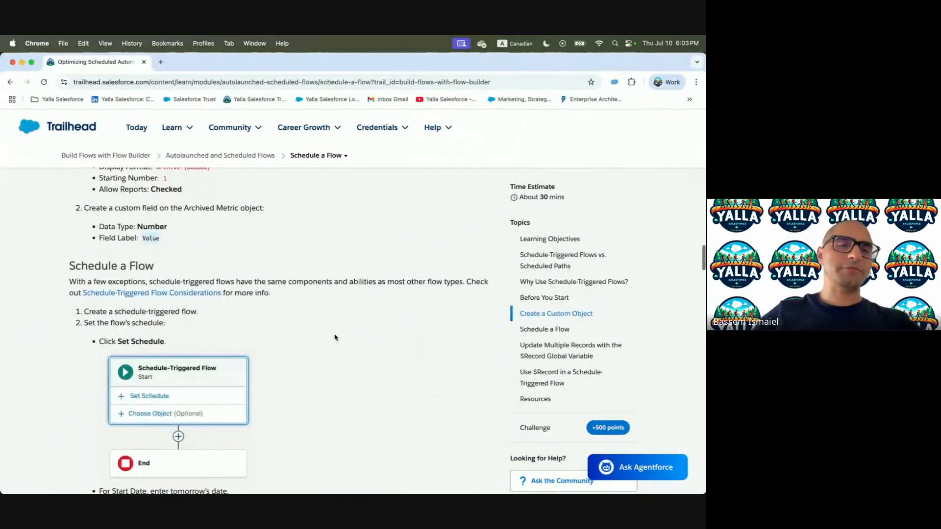
{"action": "key", "text": "ctrl+Right"}
{"action": "left_click", "coordinate": [70, 141]}
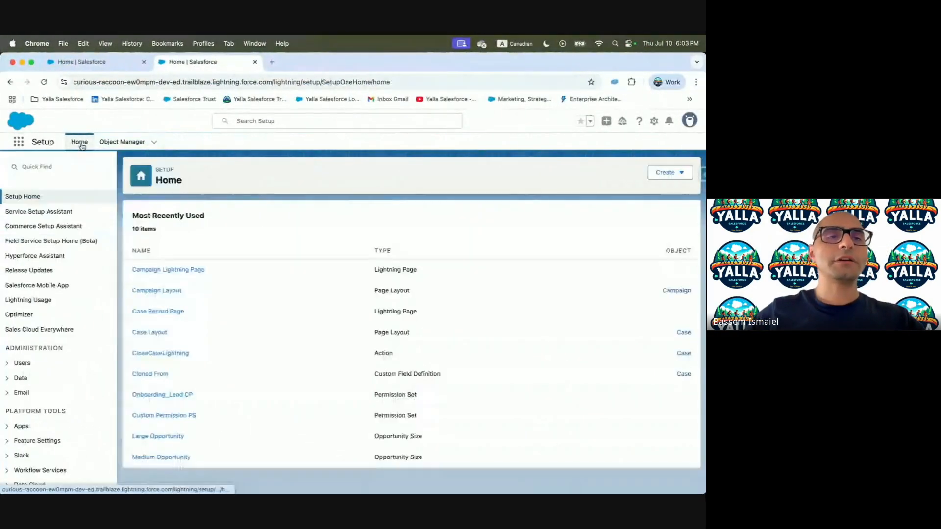
{"action": "left_click", "coordinate": [45, 168]}
{"action": "type", "text": "Flow"}
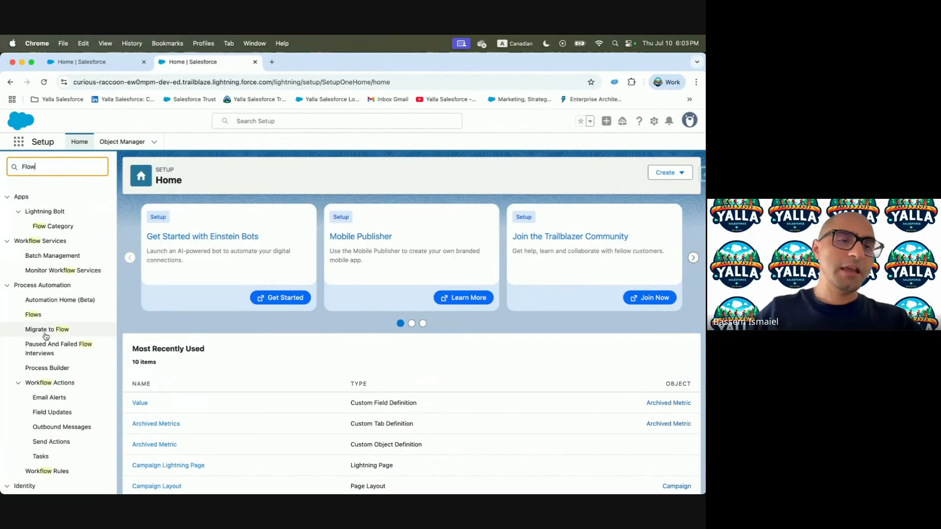
{"action": "left_click", "coordinate": [33, 315]}
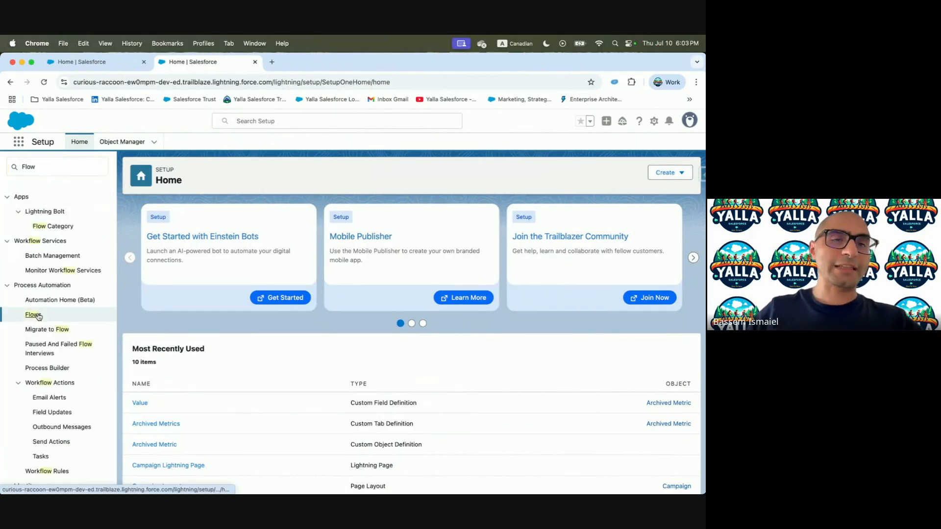
{"action": "left_click", "coordinate": [674, 173]}
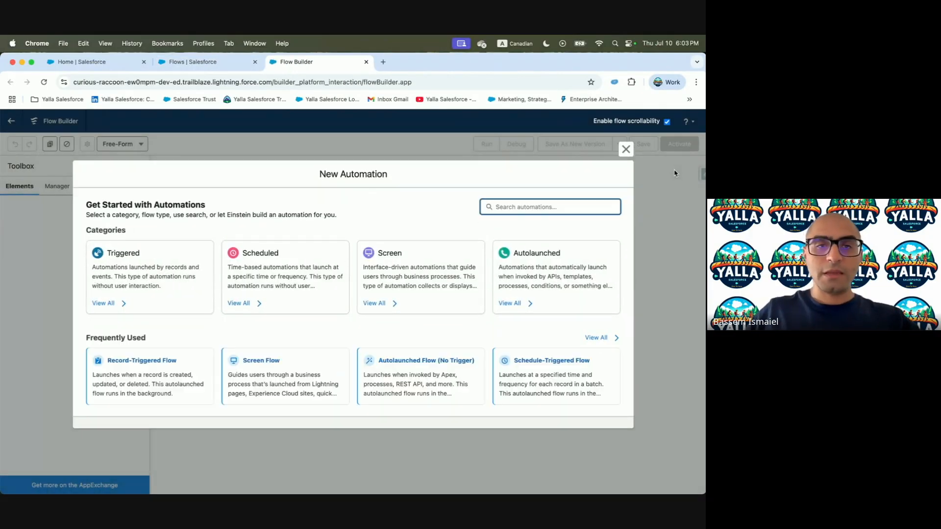
{"action": "left_click", "coordinate": [297, 269]}
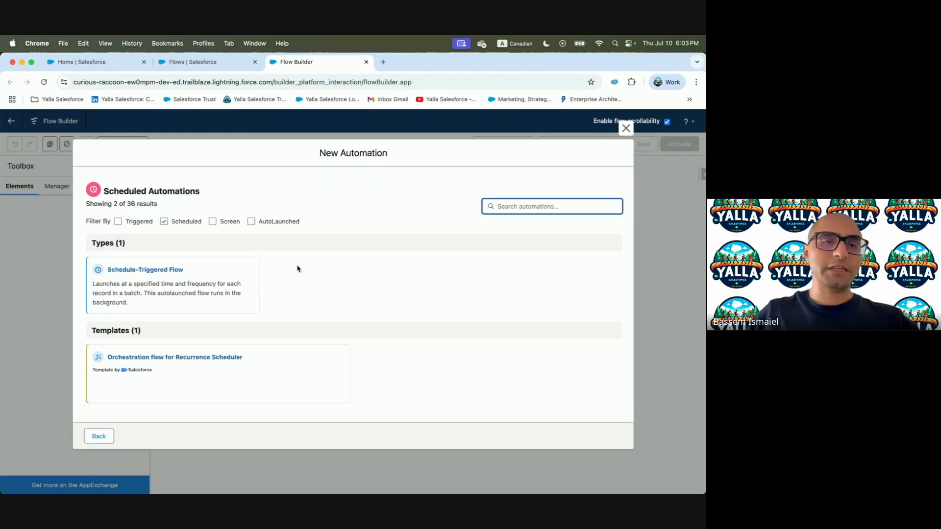
{"action": "left_click", "coordinate": [144, 283]}
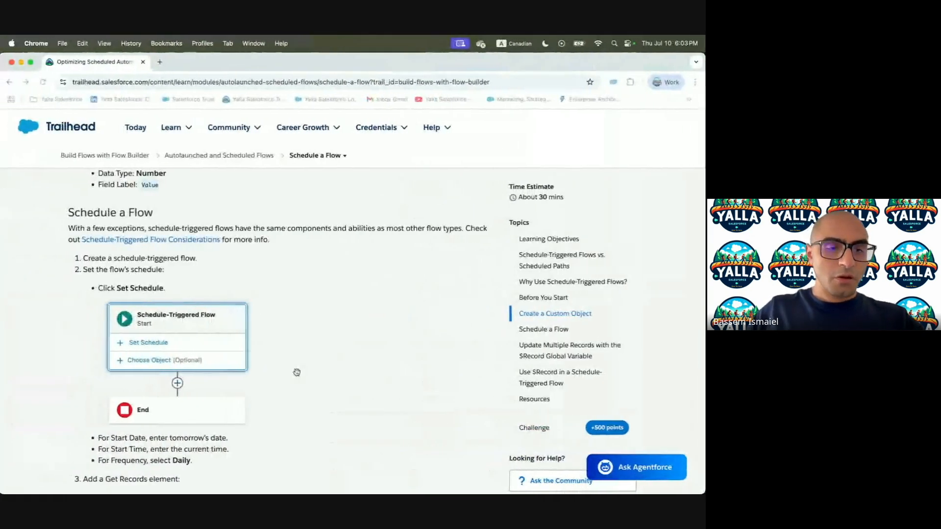
Set the flow's start date to Jul 11, 2025 and start time to 12:00 a.m
{"action": "scroll", "coordinate": [177, 353], "scroll_direction": "down", "scroll_amount": 3}
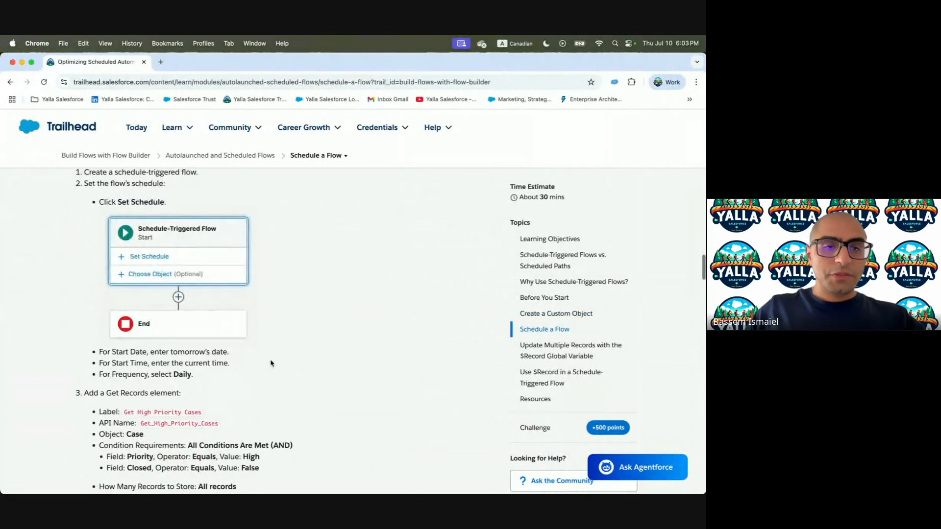
{"action": "left_click_drag", "start_coordinate": [150, 352], "coordinate": [219, 351]}
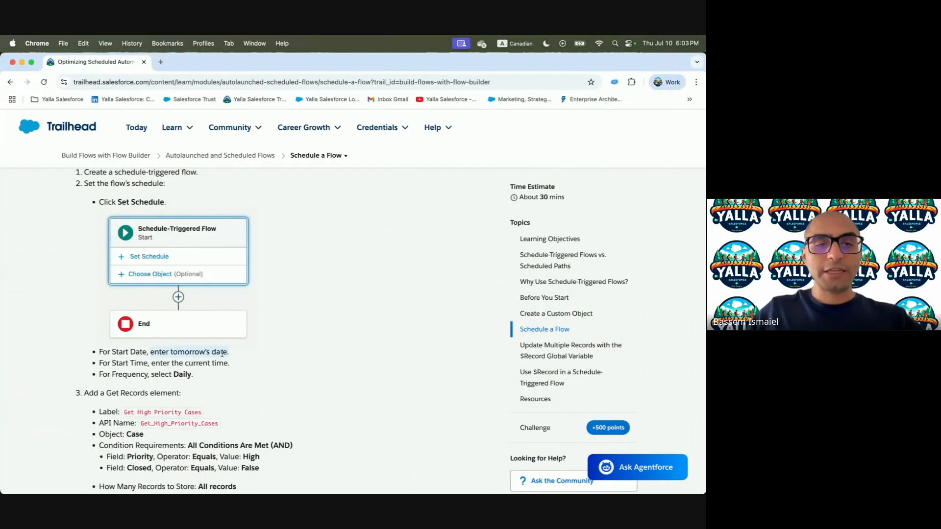
{"action": "key", "text": "ctrl+Right"}
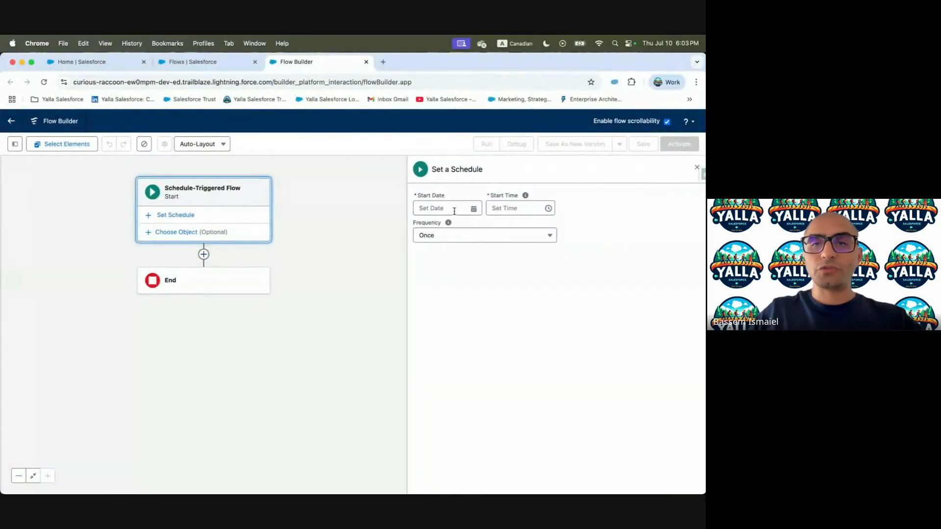
{"action": "left_click", "coordinate": [456, 207]}
{"action": "left_click", "coordinate": [515, 281]}
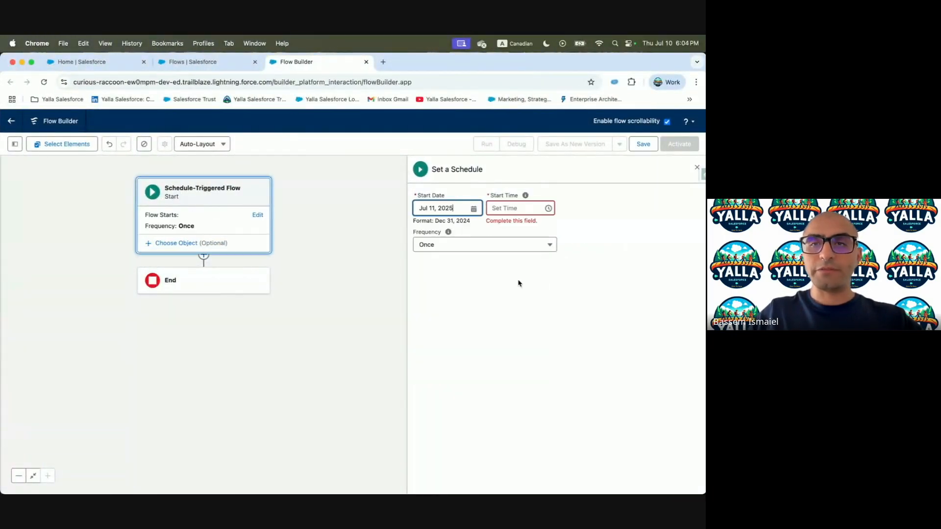
{"action": "left_click", "coordinate": [507, 206]}
{"action": "left_click", "coordinate": [498, 227]}
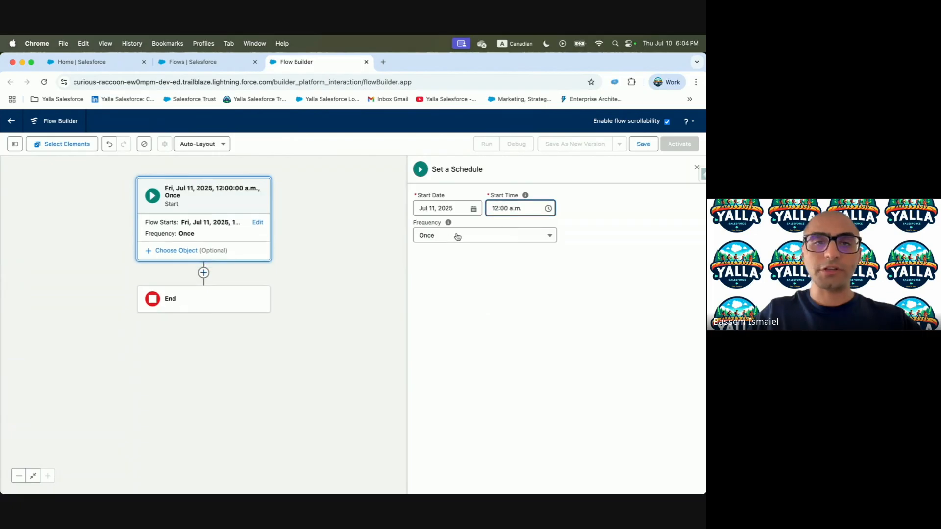
Set the frequency to Daily and begin adding a Get Records element after Start
{"action": "key", "text": "ctrl+Left"}
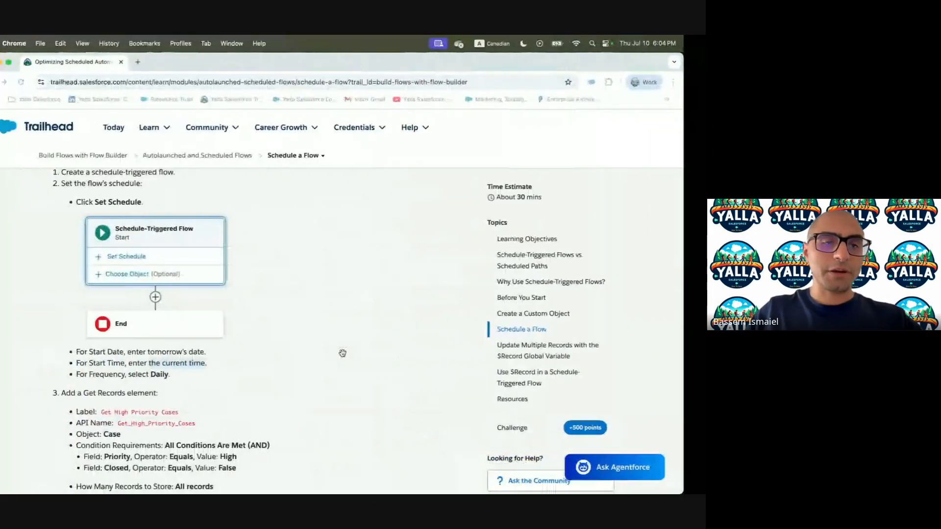
{"action": "scroll", "coordinate": [343, 354], "scroll_direction": "down", "scroll_amount": 5}
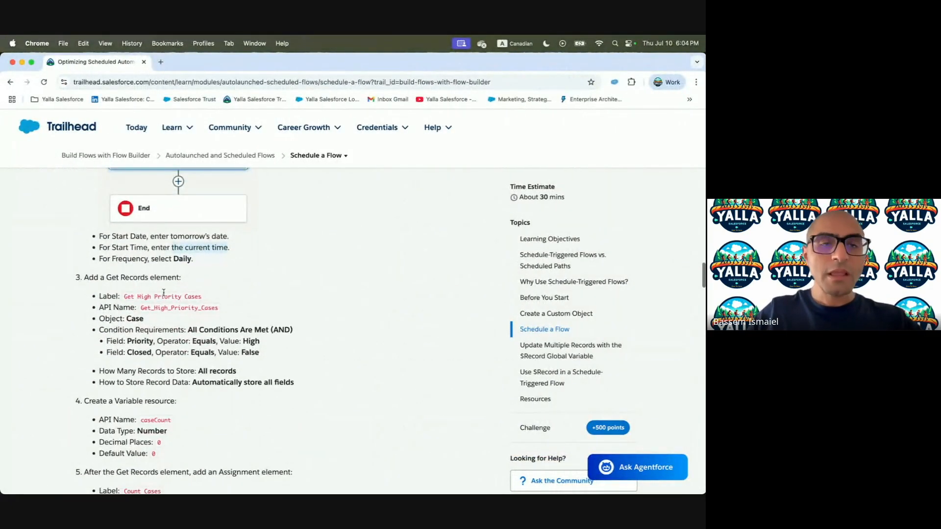
{"action": "left_click_drag", "start_coordinate": [98, 278], "coordinate": [183, 279]}
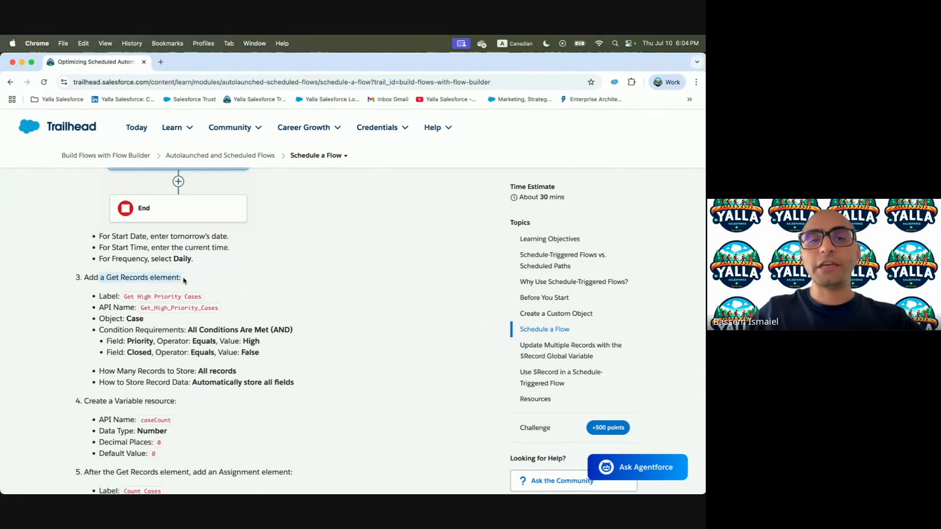
{"action": "key", "text": "ctrl+Right"}
{"action": "left_click", "coordinate": [477, 235]}
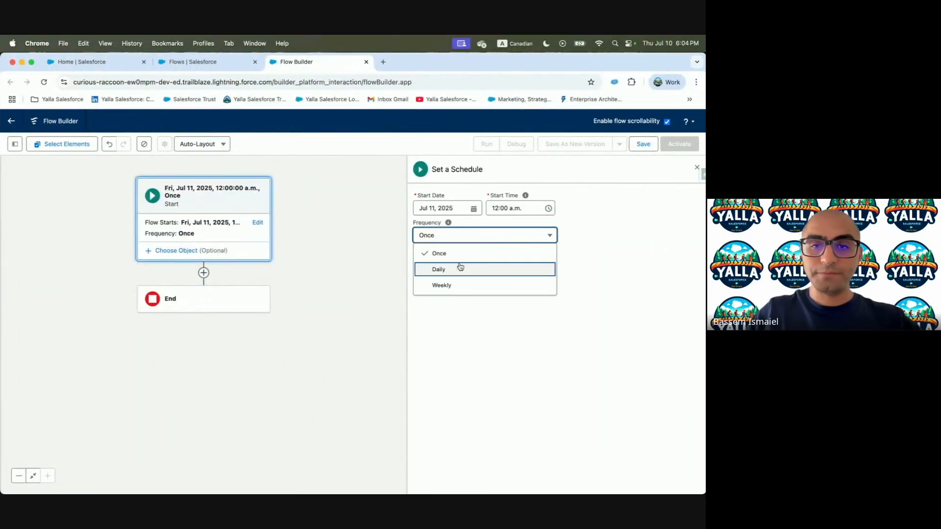
{"action": "left_click", "coordinate": [460, 267]}
{"action": "left_click", "coordinate": [203, 273]}
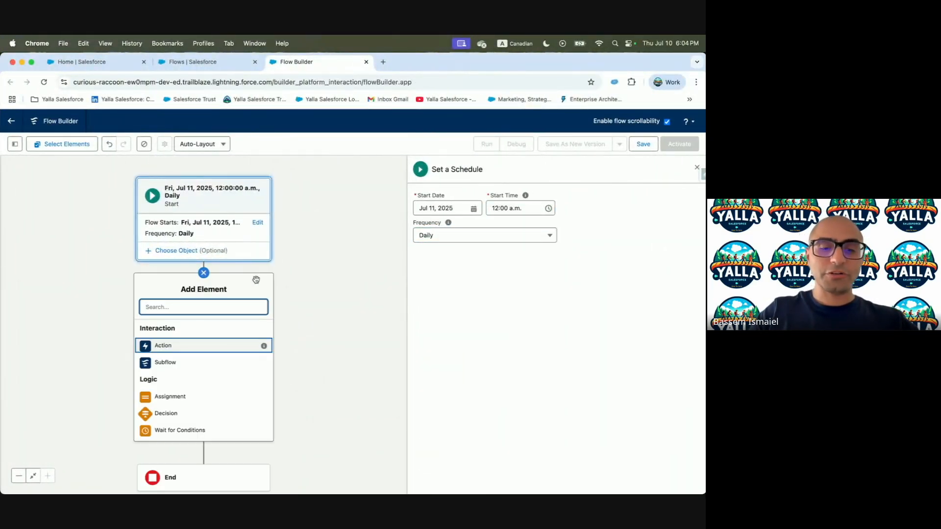
{"action": "type", "text": "Get Re"}
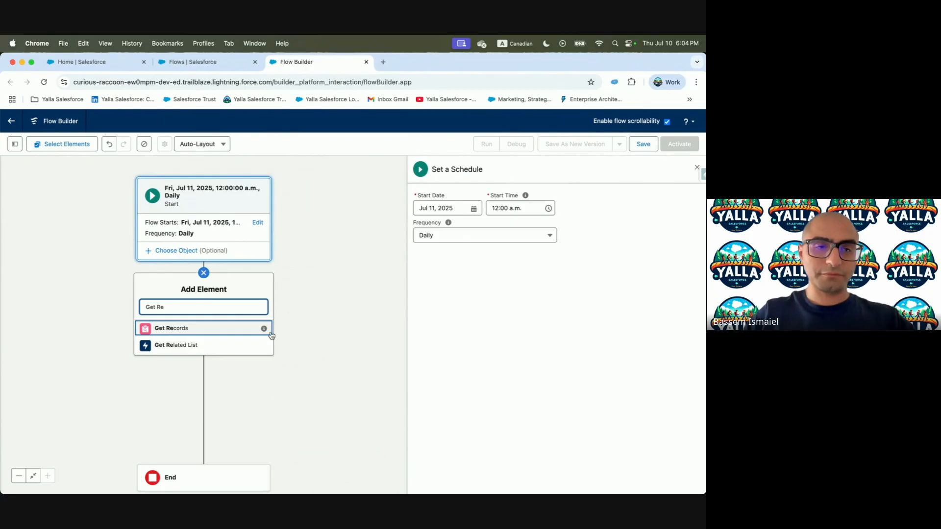
Add a Get Records element labelled Get High Priority Cases that queries the Case object
{"action": "left_click", "coordinate": [193, 328]}
{"action": "key", "text": "ctrl+Left"}
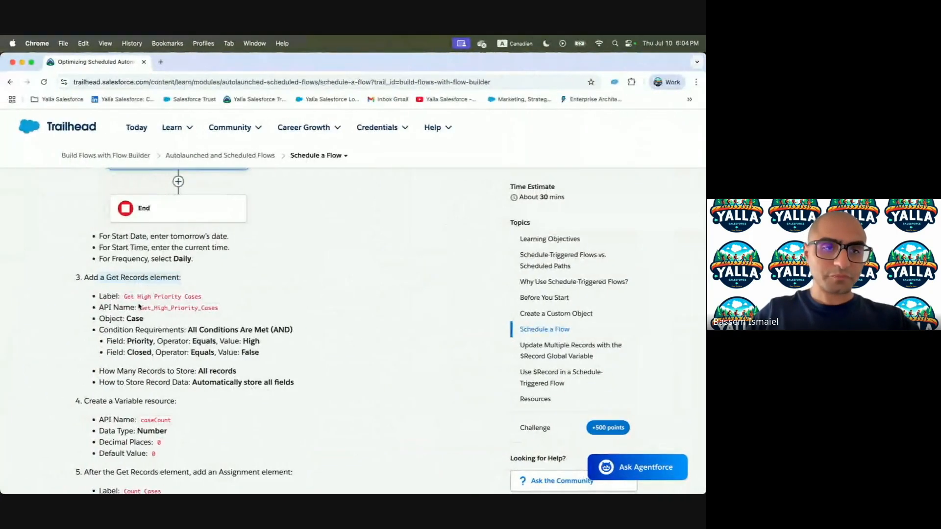
{"action": "left_click_drag", "start_coordinate": [124, 296], "coordinate": [201, 298]}
{"action": "key", "text": "super+c"}
{"action": "key", "text": "ctrl+Right"}
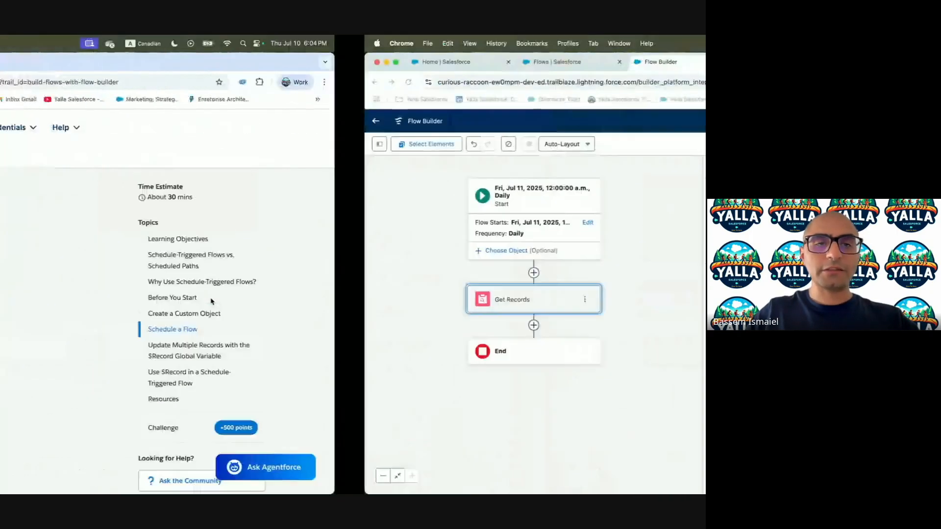
{"action": "left_click", "coordinate": [424, 200]}
{"action": "key", "text": "super+v"}
{"action": "left_click", "coordinate": [563, 202]}
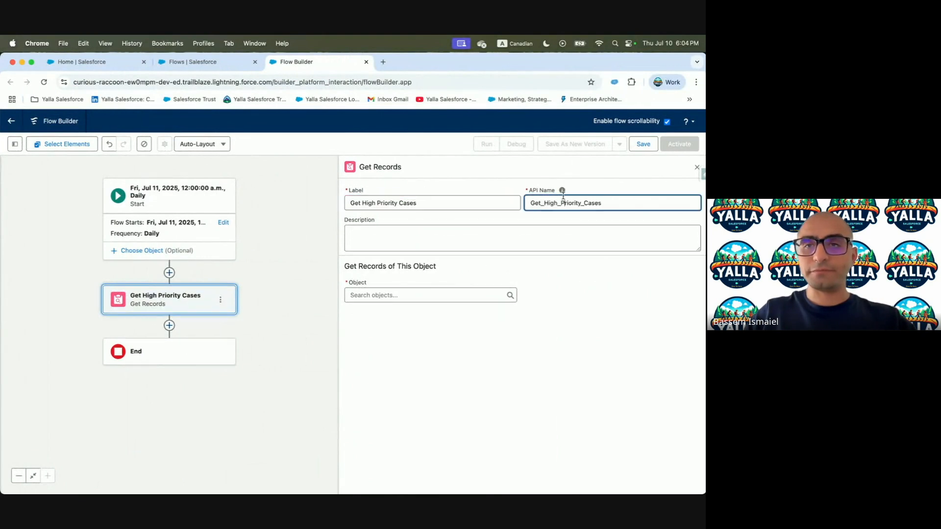
{"action": "left_click", "coordinate": [434, 229]}
{"action": "key", "text": "super+v"}
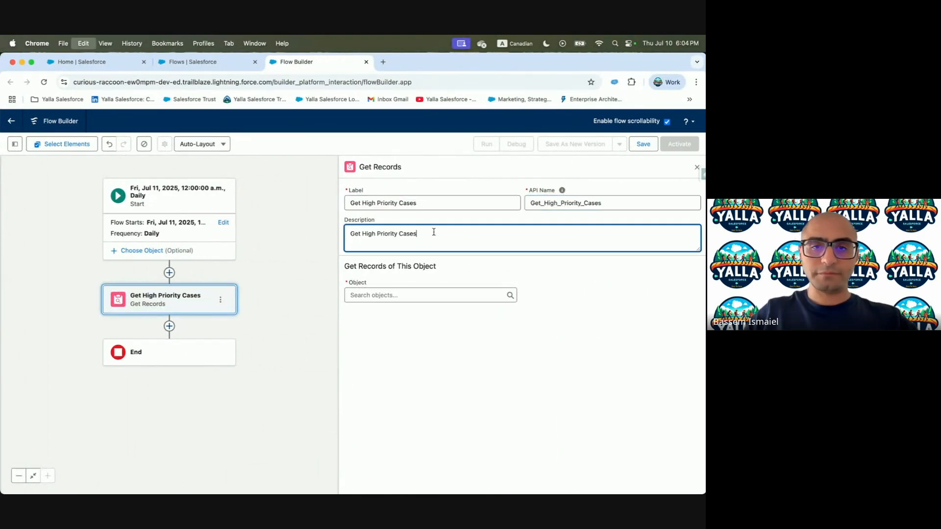
{"action": "left_click", "coordinate": [401, 293]}
{"action": "type", "text": "Case"}
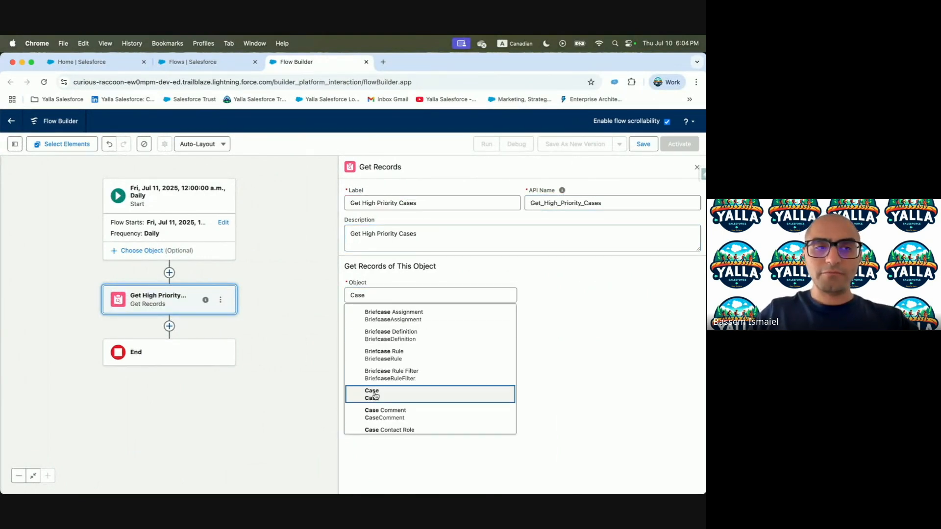
{"action": "left_click", "coordinate": [375, 392]}
{"action": "scroll", "coordinate": [406, 331], "scroll_direction": "down", "scroll_amount": 1}
Filter the Cases to Priority equals High and Closed equals False
{"action": "key", "text": "ctrl+Left"}
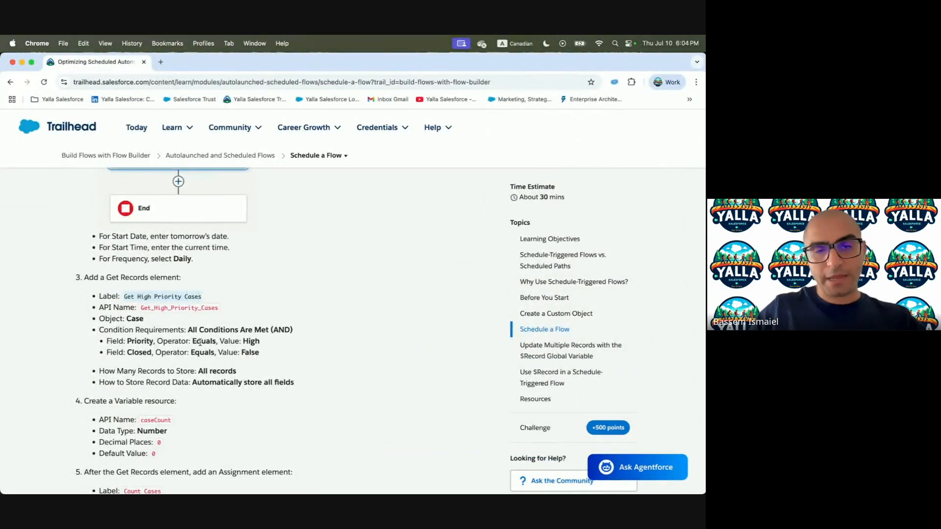
{"action": "key", "text": "ctrl+Right"}
{"action": "left_click", "coordinate": [416, 329]}
{"action": "type", "text": "Prio"}
{"action": "left_click", "coordinate": [406, 377]}
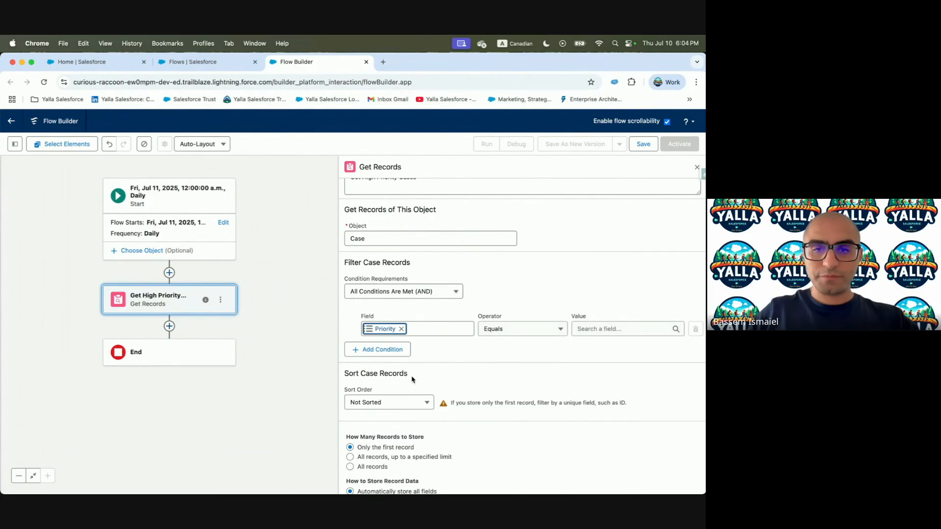
{"action": "left_click", "coordinate": [405, 351]}
{"action": "left_click", "coordinate": [410, 358]}
{"action": "type", "text": "Cl"}
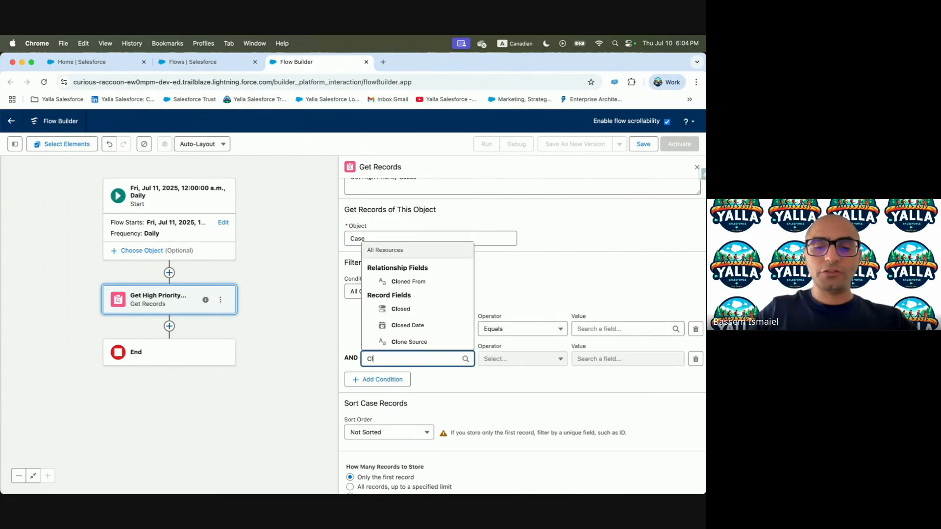
{"action": "left_click", "coordinate": [405, 310]}
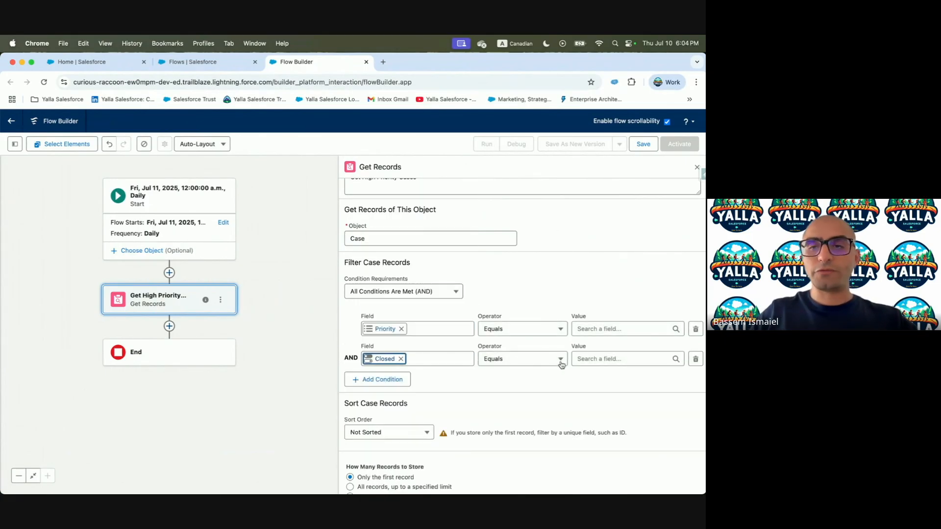
{"action": "left_click", "coordinate": [593, 358]}
{"action": "type", "text": "fas"}
{"action": "key", "text": "BackSpace"}
{"action": "key", "text": "BackSpace"}
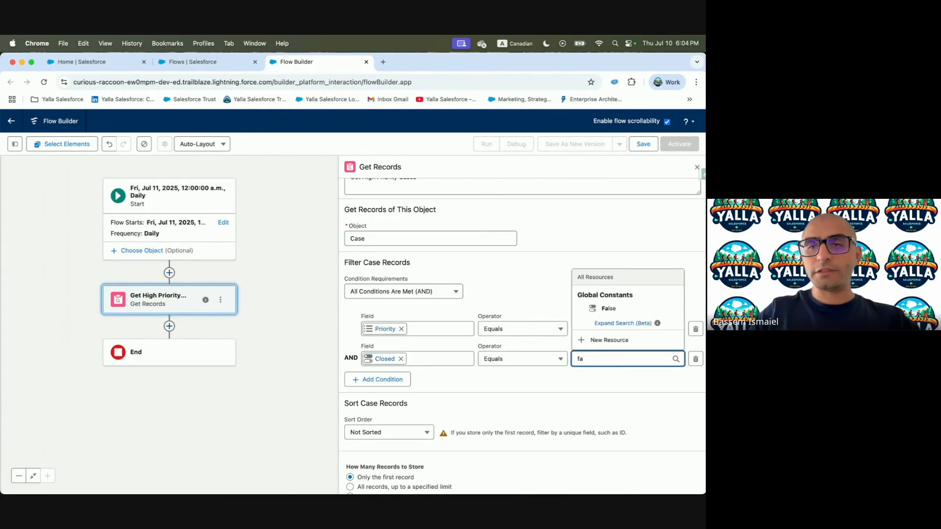
{"action": "type", "text": "als"}
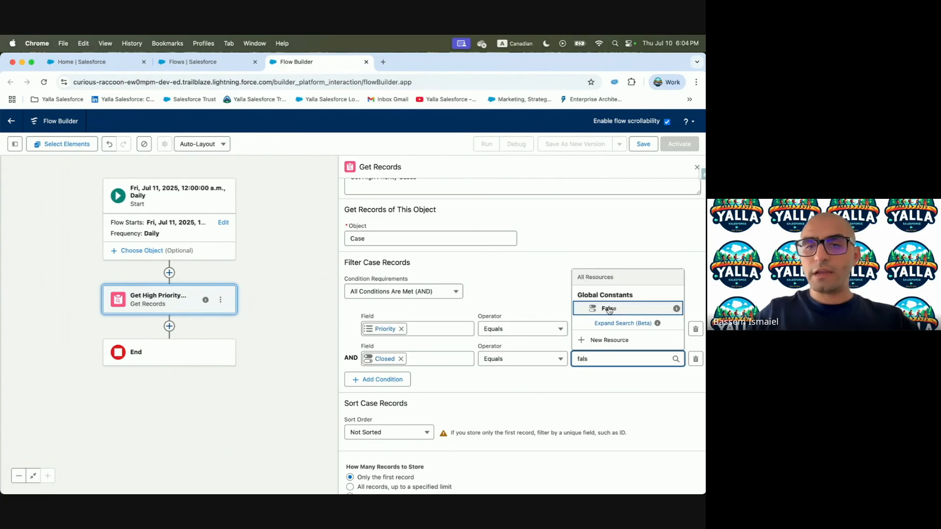
{"action": "left_click", "coordinate": [609, 308]}
{"action": "left_click", "coordinate": [607, 330]}
{"action": "type", "text": "High"}
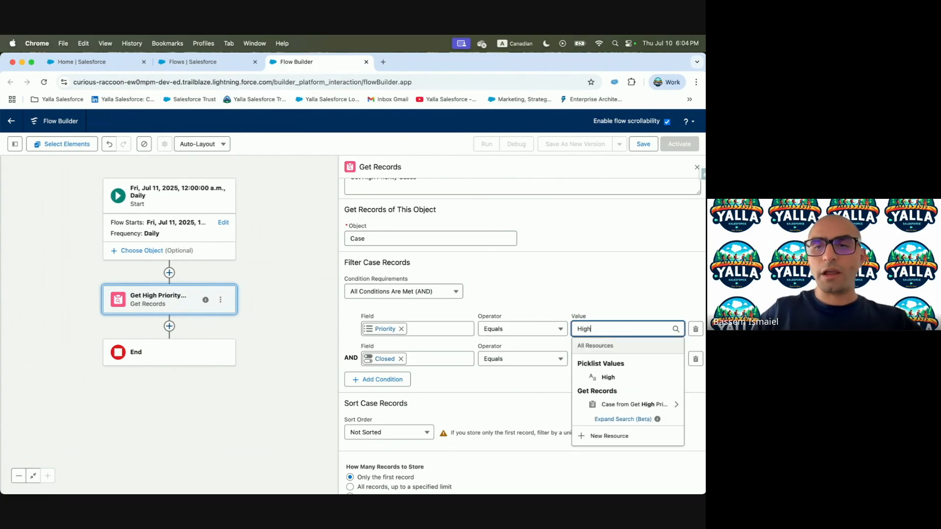
{"action": "left_click", "coordinate": [607, 377]}
Store all matching records and open the add-element list below Get Records
{"action": "key", "text": "ctrl+Left"}
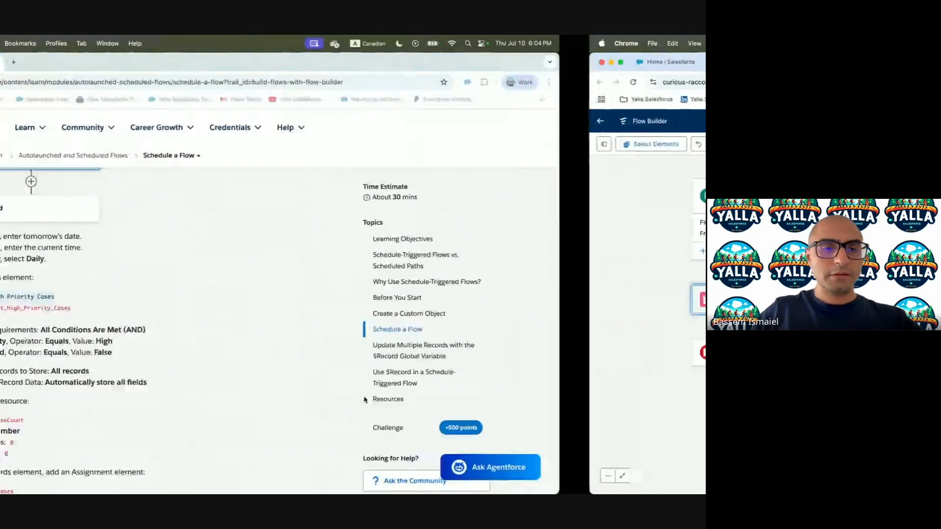
{"action": "scroll", "coordinate": [245, 367], "scroll_direction": "down", "scroll_amount": 3}
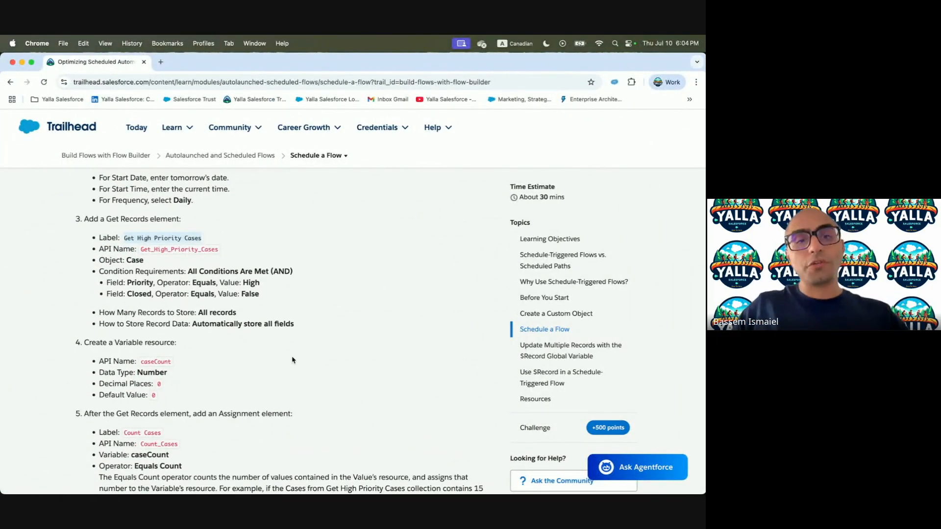
{"action": "key", "text": "ctrl+Right"}
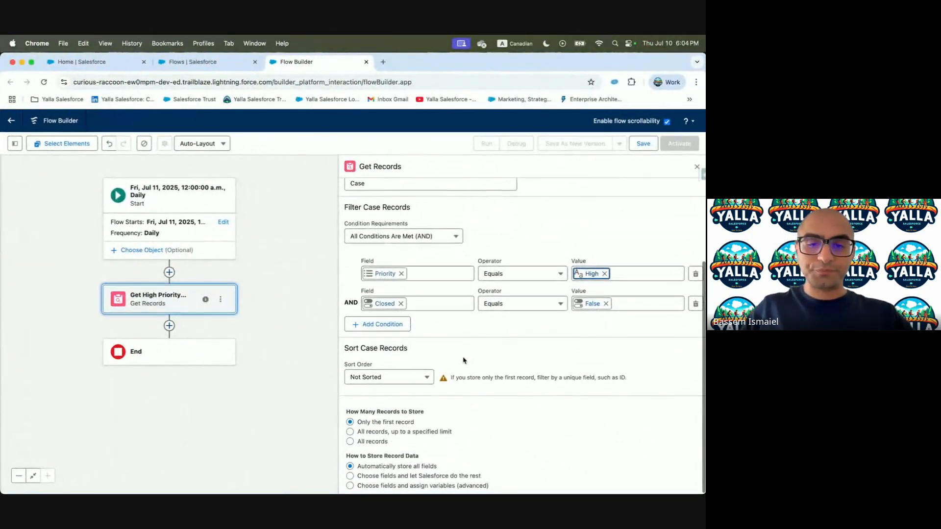
{"action": "left_click", "coordinate": [350, 442]}
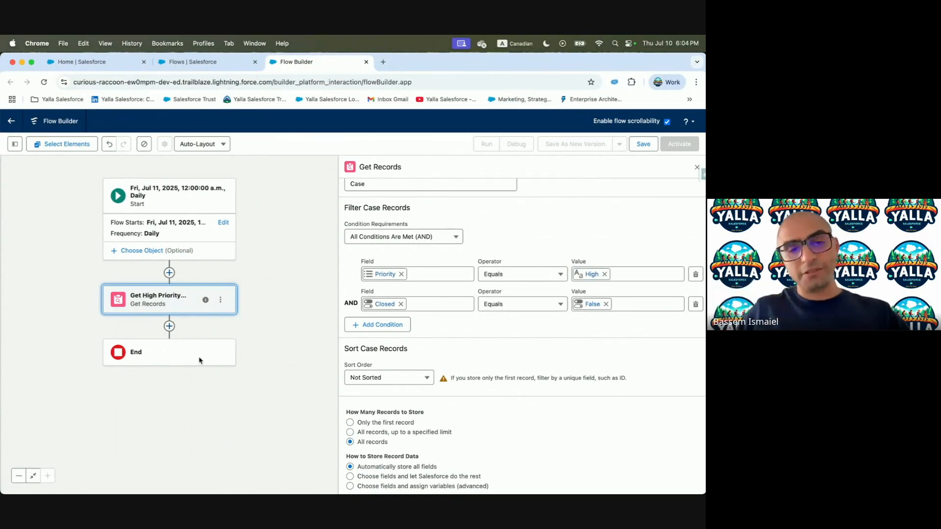
{"action": "left_click", "coordinate": [169, 325]}
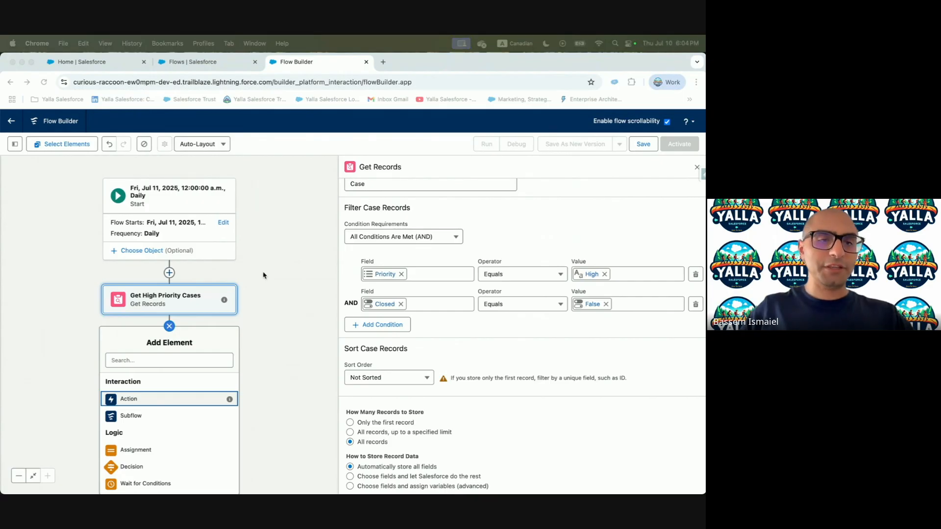
Add an Assignment element after Get Records and label it Count Cases
{"action": "left_click", "coordinate": [156, 361]}
{"action": "type", "text": "Ass"}
{"action": "left_click", "coordinate": [147, 387]}
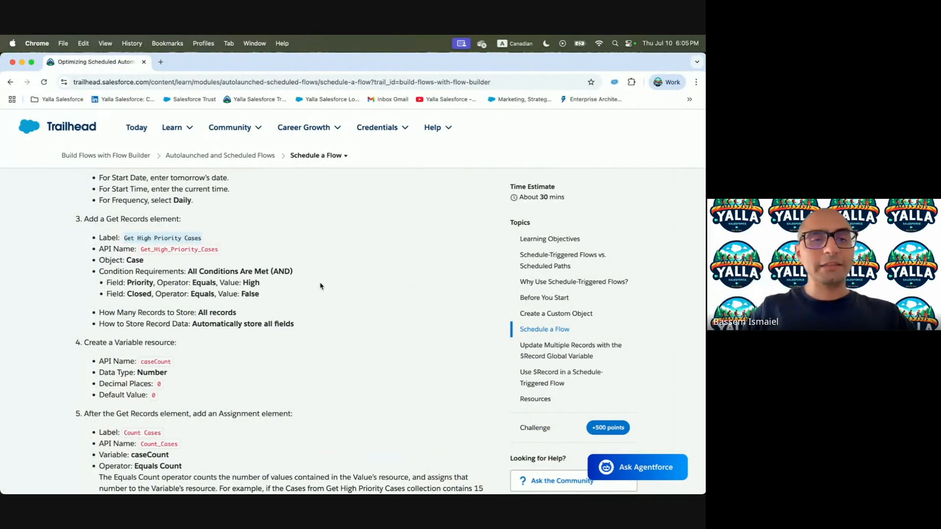
{"action": "scroll", "coordinate": [221, 351], "scroll_direction": "down", "scroll_amount": 3}
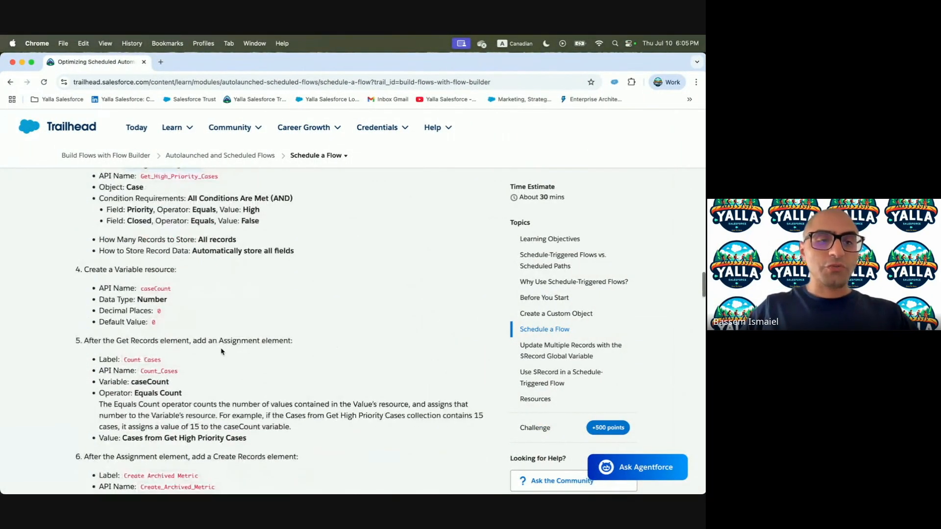
{"action": "key", "text": "super+c"}
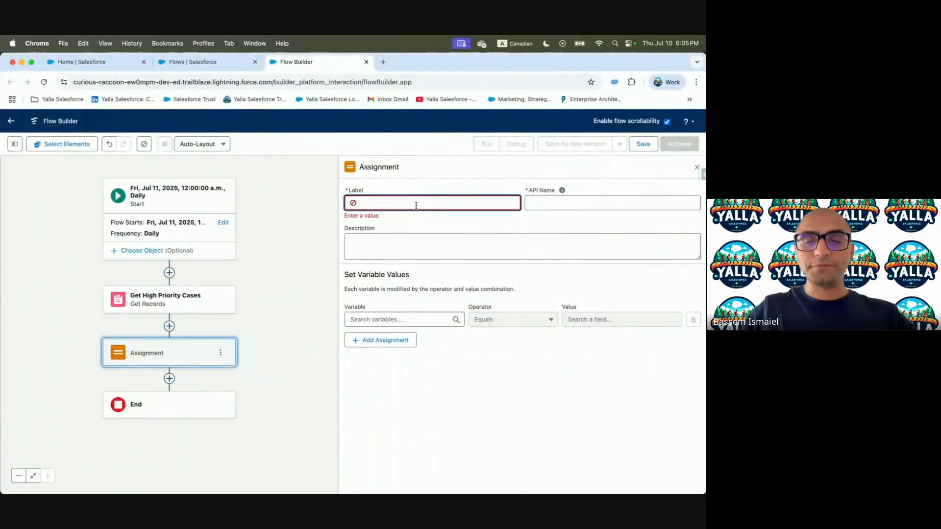
Start a new Number variable named caseCount to assign
{"action": "left_click", "coordinate": [419, 323]}
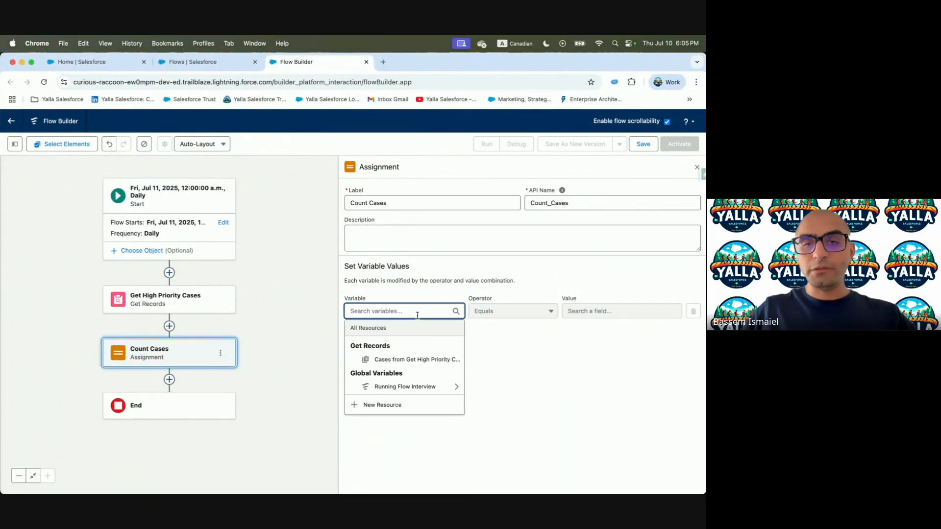
{"action": "left_click", "coordinate": [389, 407]}
{"action": "left_click", "coordinate": [204, 264]}
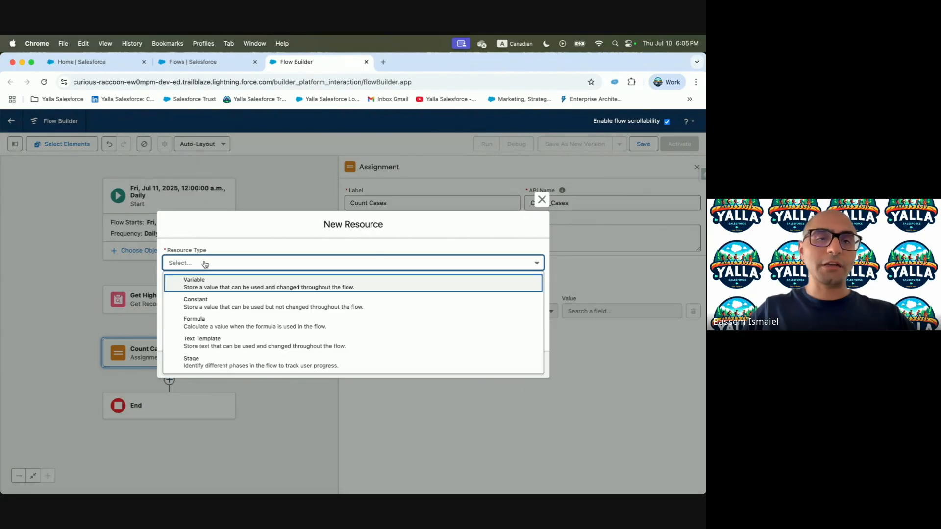
{"action": "left_click", "coordinate": [230, 289]}
{"action": "key", "text": "ctrl+Left"}
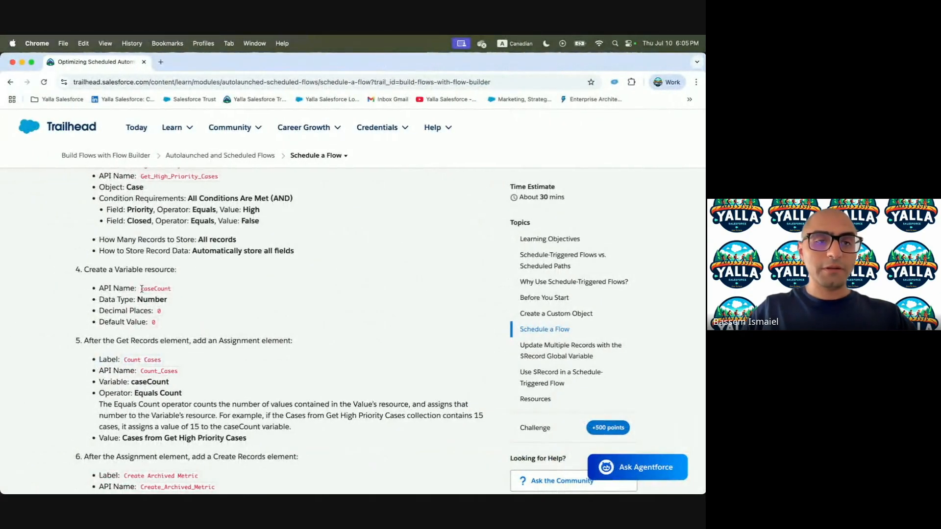
{"action": "key", "text": "ctrl+Right"}
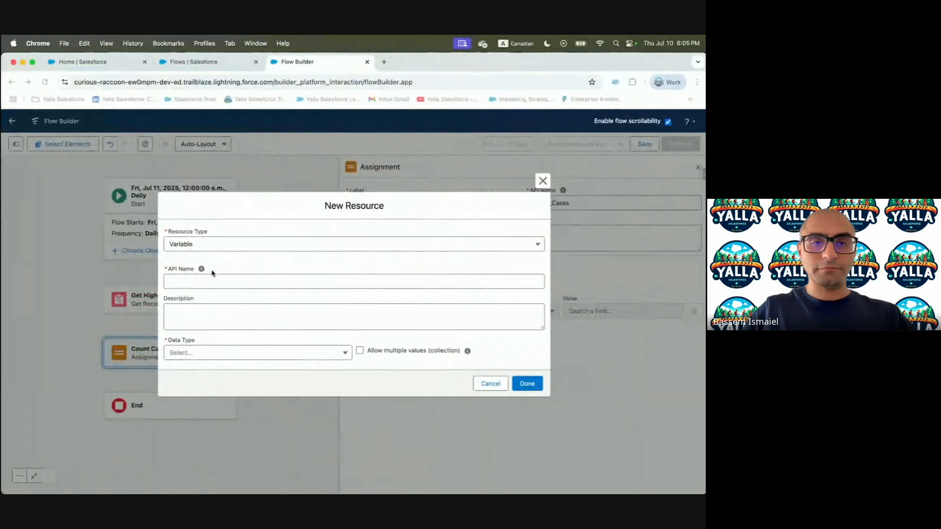
{"action": "left_click", "coordinate": [194, 283]}
{"action": "key", "text": "cmd+v"}
{"action": "left_click", "coordinate": [197, 358]}
{"action": "key", "text": "Down"}
{"action": "key", "text": "Down"}
{"action": "key", "text": "Return"}
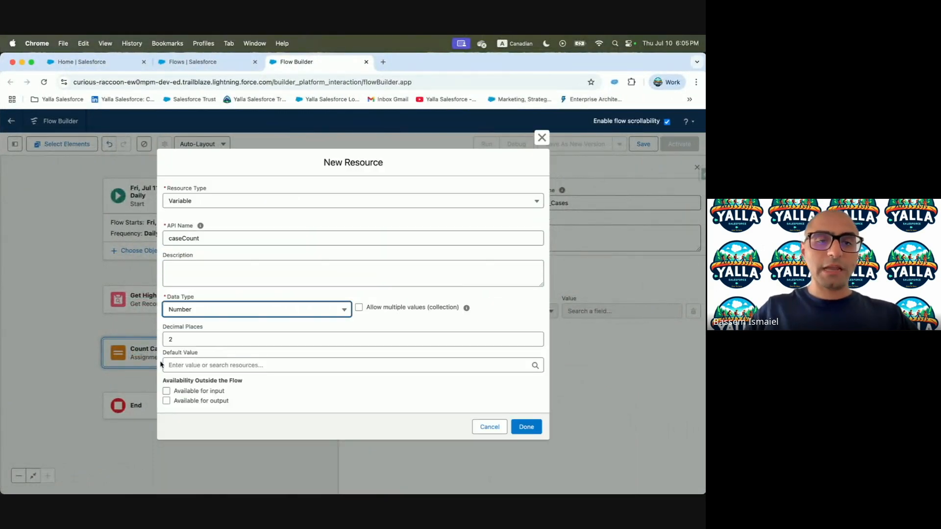
Give caseCount 0 decimal places and default value 0, and save the variable
{"action": "key", "text": "ctrl+Left"}
{"action": "key", "text": "ctrl+Right"}
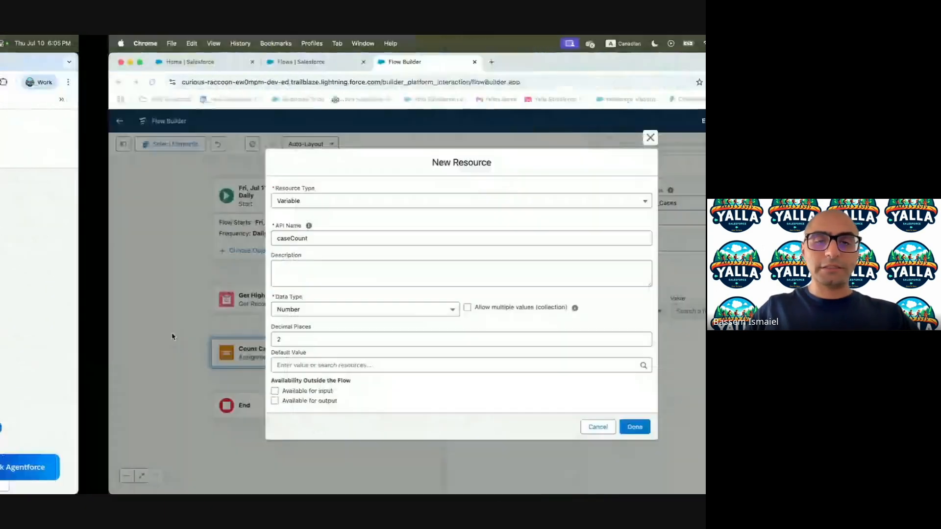
{"action": "left_click", "coordinate": [192, 337]}
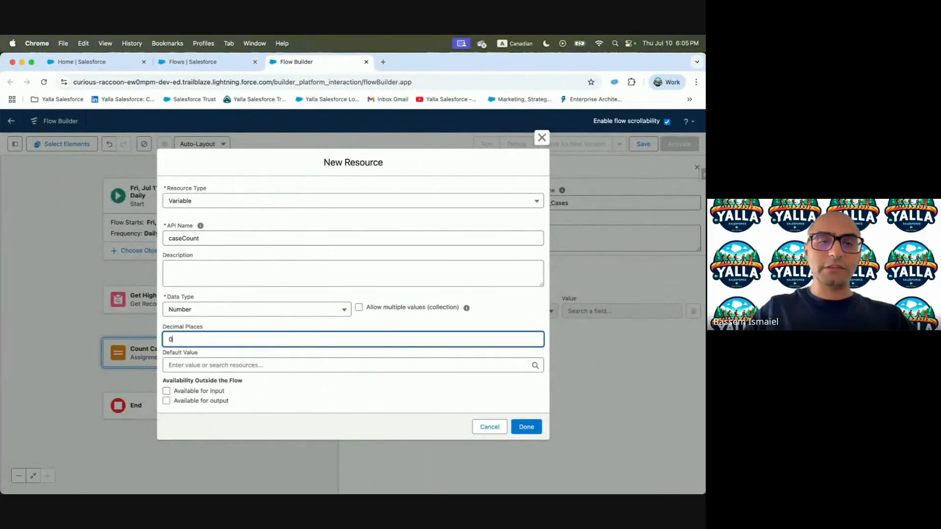
{"action": "left_click", "coordinate": [194, 363]}
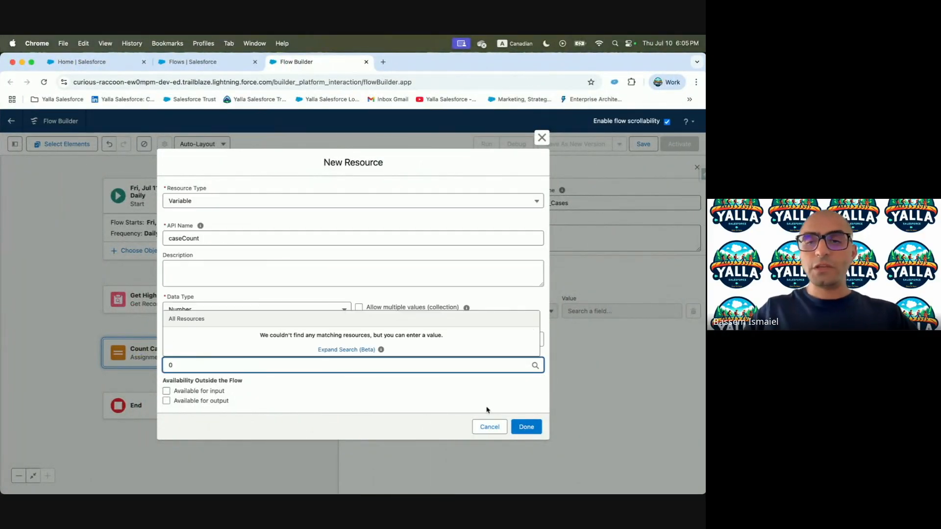
{"action": "left_click", "coordinate": [442, 413]}
{"action": "left_click", "coordinate": [526, 428]}
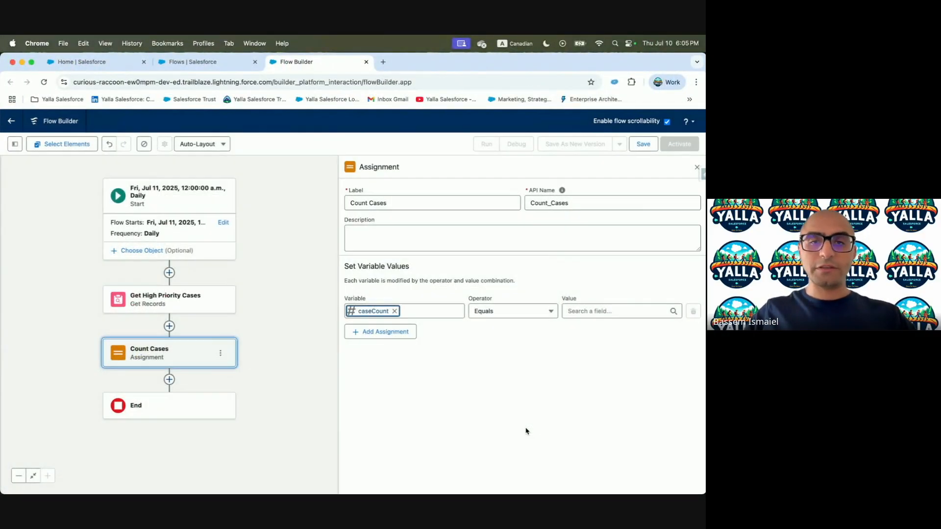
Set the assignment to Equals Count of Cases from Get High Priority Cases
{"action": "left_click", "coordinate": [494, 312]}
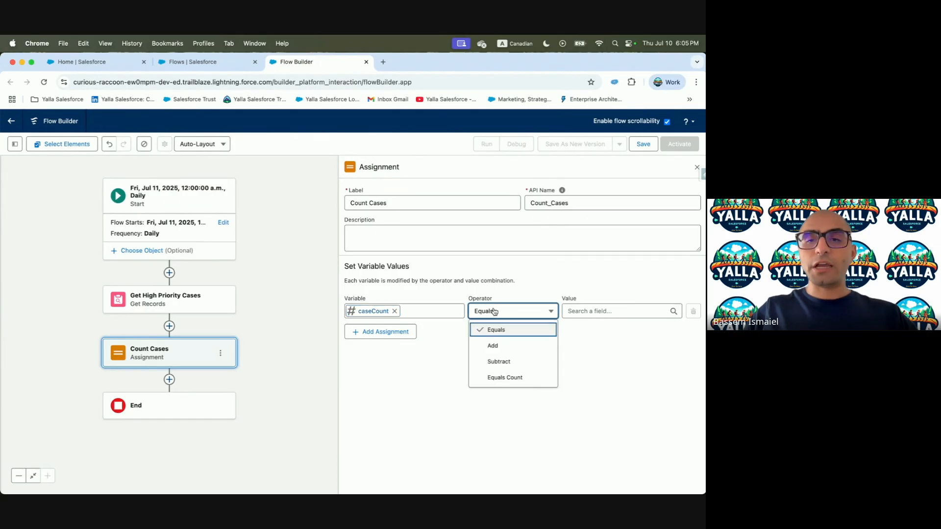
{"action": "left_click", "coordinate": [513, 378]}
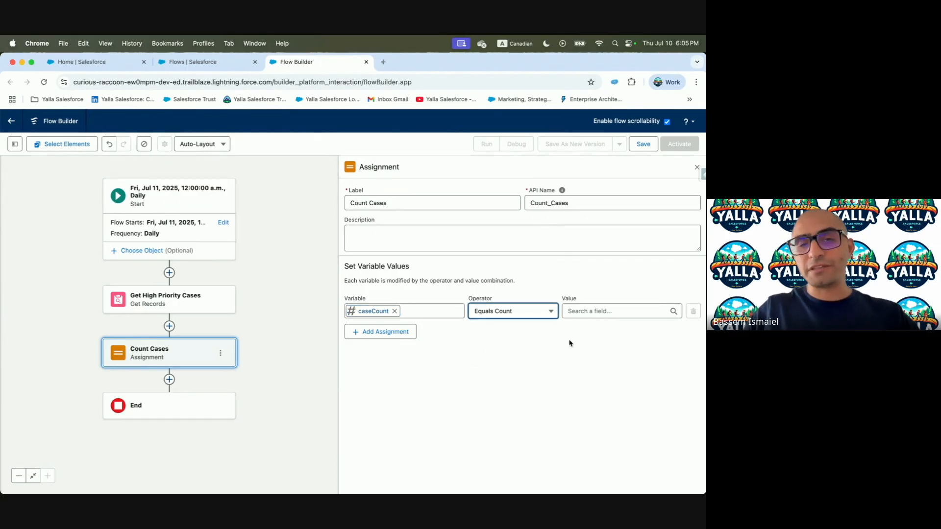
{"action": "left_click", "coordinate": [572, 311]}
{"action": "type", "text": "Get"}
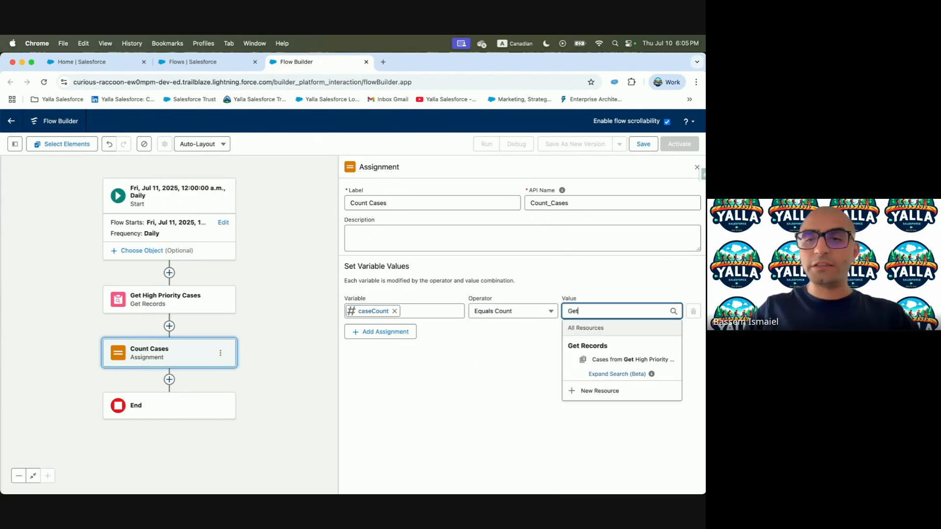
{"action": "left_click", "coordinate": [591, 360]}
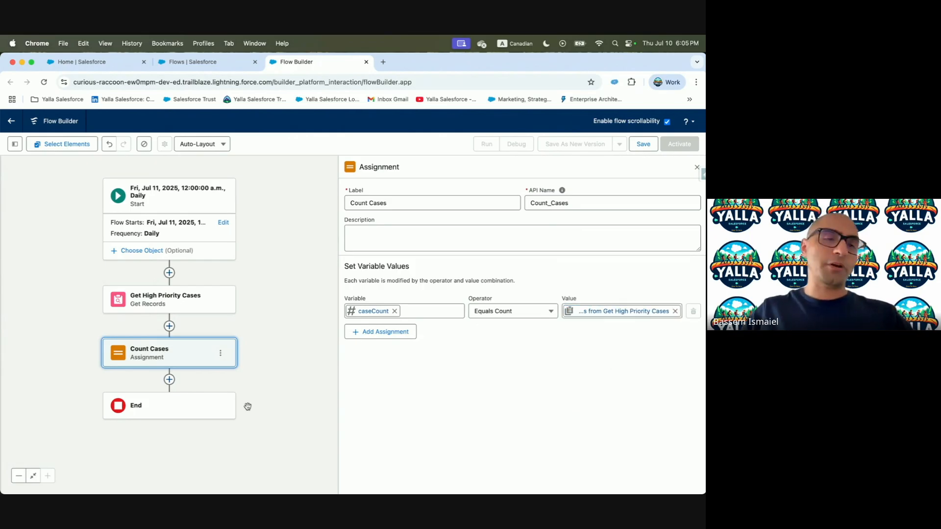
{"action": "key", "text": "ctrl+Left"}
{"action": "scroll", "coordinate": [195, 311], "scroll_direction": "down", "scroll_amount": 2}
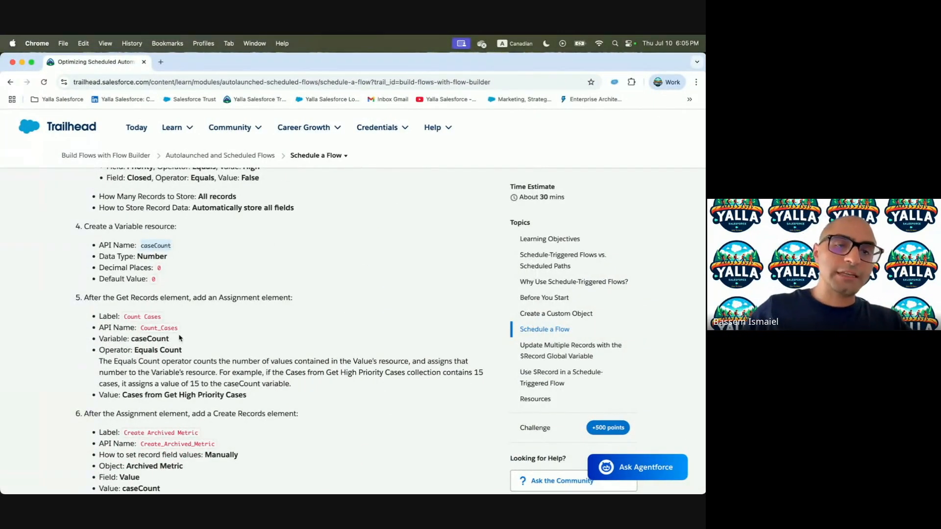
{"action": "scroll", "coordinate": [180, 338], "scroll_direction": "down", "scroll_amount": 2}
{"action": "scroll", "coordinate": [132, 313], "scroll_direction": "down", "scroll_amount": 2}
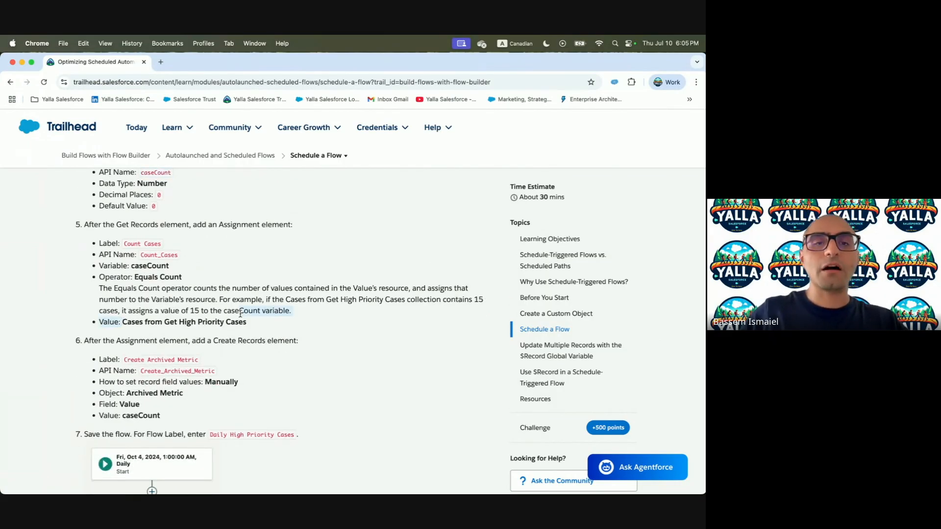
{"action": "key", "text": "ctrl+Right"}
{"action": "key", "text": "ctrl+Left"}
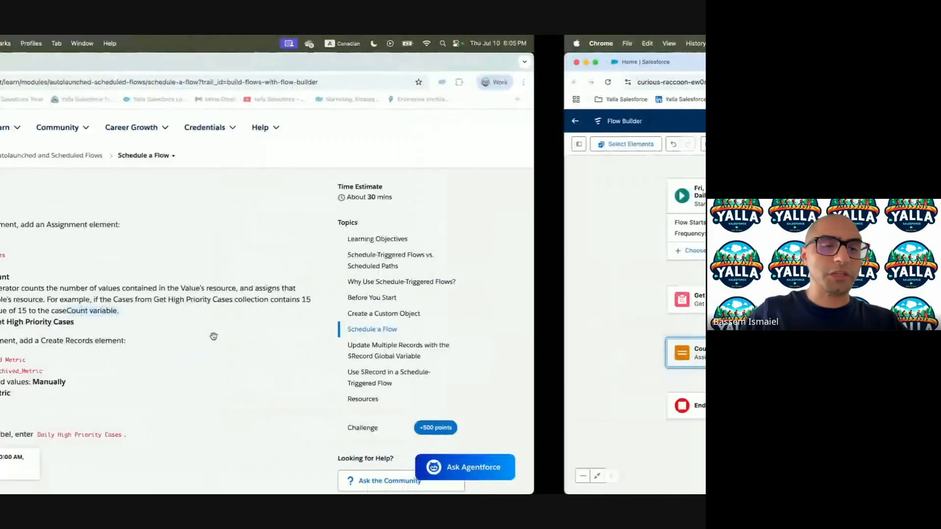
{"action": "scroll", "coordinate": [248, 359], "scroll_direction": "down", "scroll_amount": 5}
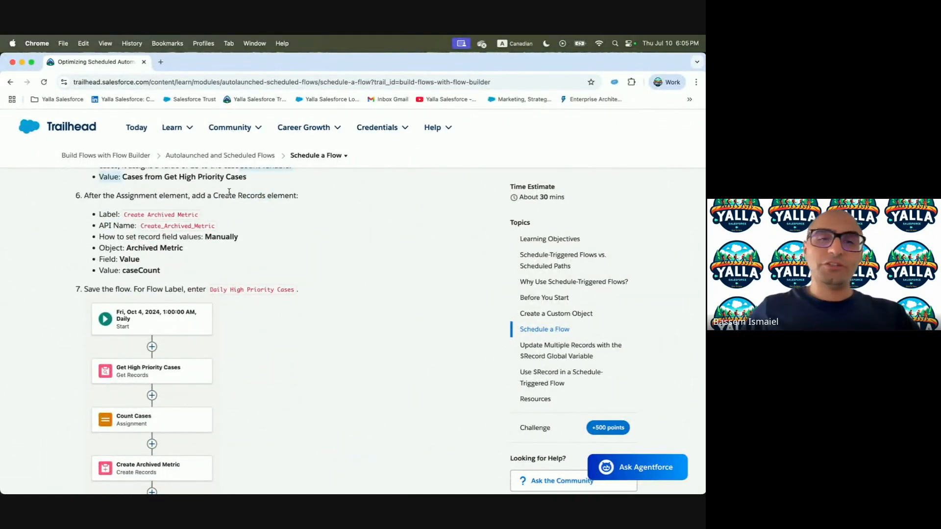
{"action": "key", "text": "ctrl+Right"}
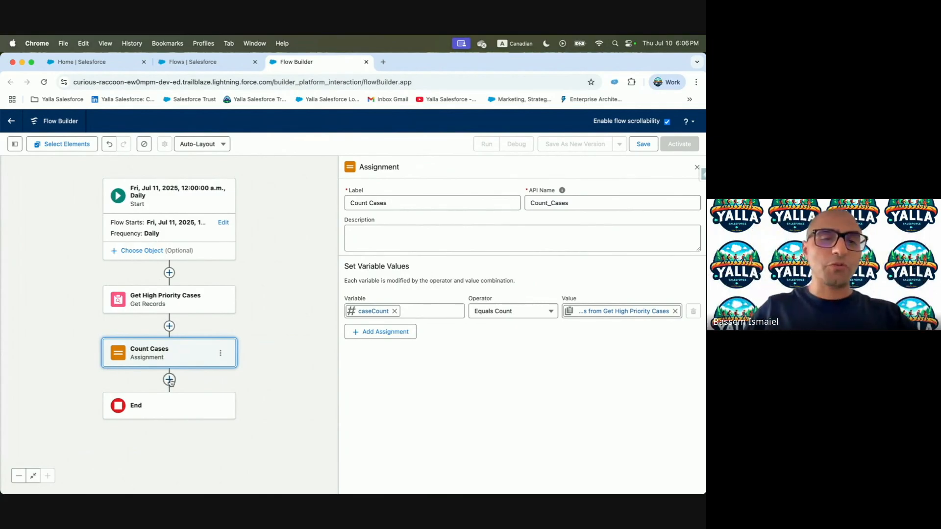
{"action": "left_click", "coordinate": [170, 380]}
Add a Create Records element labelled and described as Create Archived Metric
{"action": "type", "text": "Creat"}
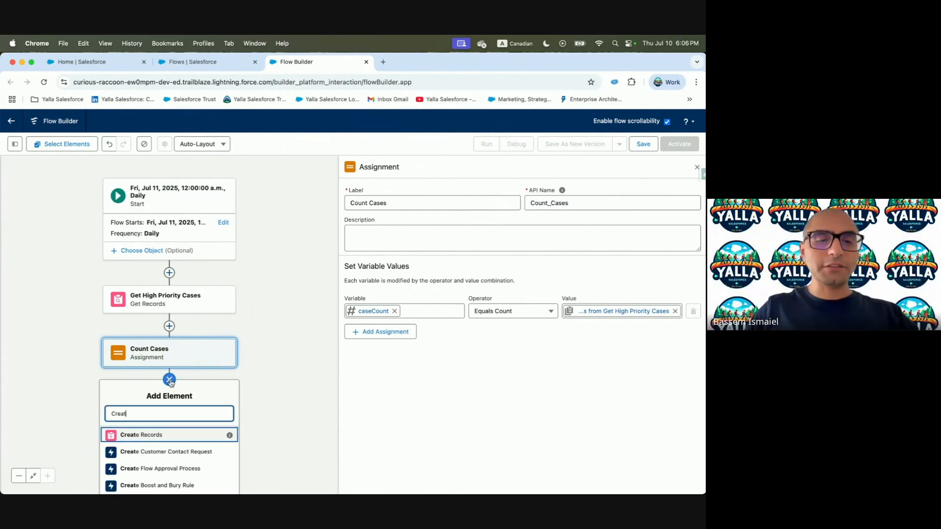
{"action": "left_click", "coordinate": [145, 435]}
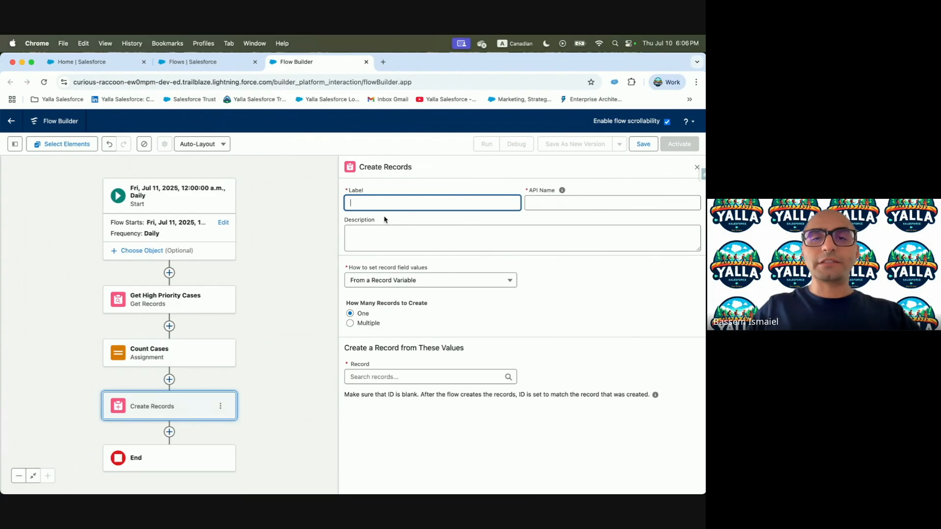
{"action": "key", "text": "ctrl+Left"}
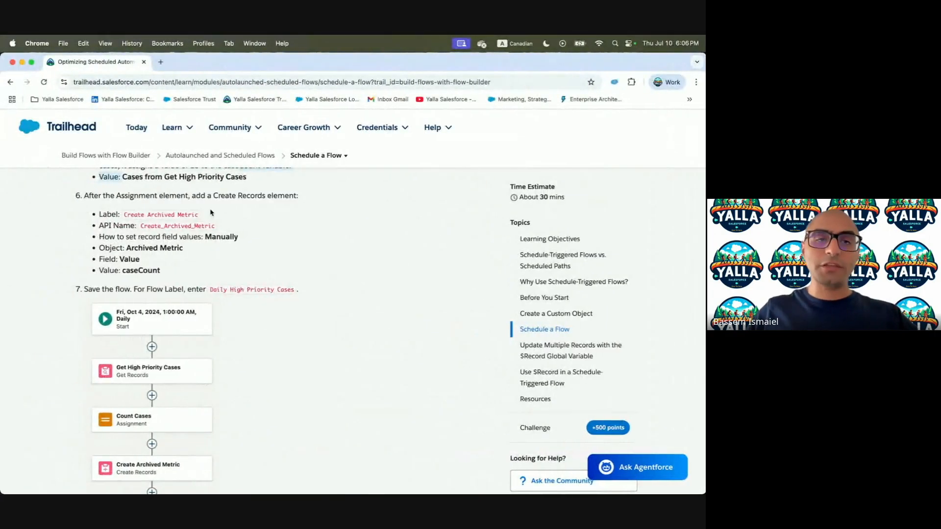
{"action": "left_click_drag", "start_coordinate": [125, 215], "coordinate": [196, 216]}
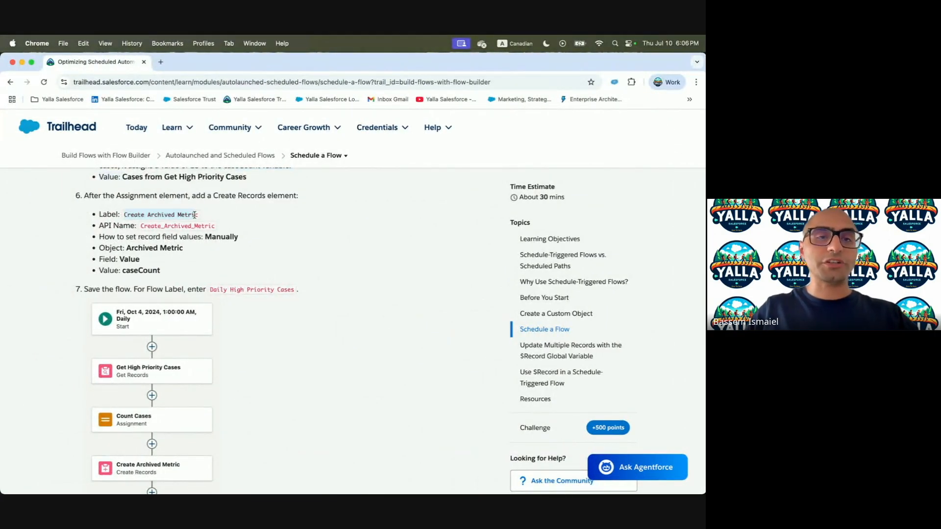
{"action": "key", "text": "super+c"}
{"action": "key", "text": "ctrl+Right"}
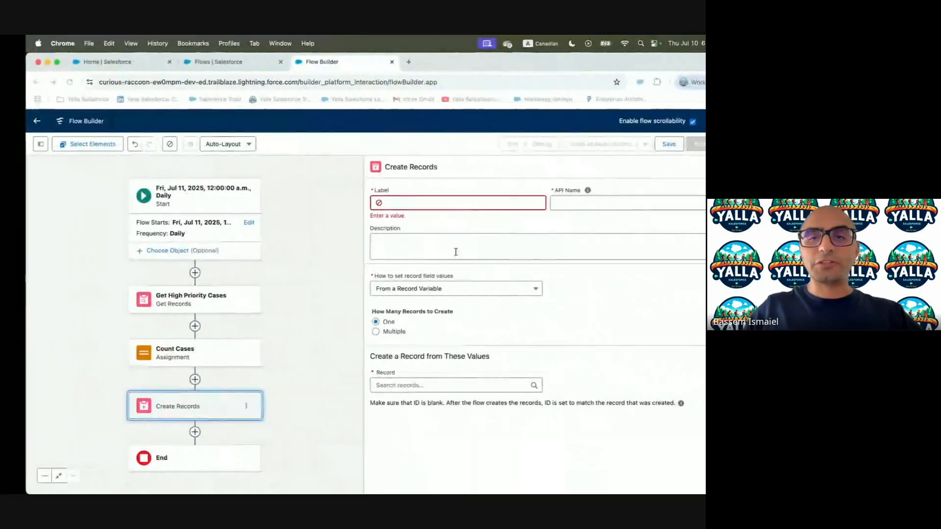
{"action": "left_click", "coordinate": [420, 203]}
{"action": "key", "text": "super+v"}
{"action": "left_click", "coordinate": [576, 201]}
{"action": "left_click", "coordinate": [452, 226]}
{"action": "key", "text": "super+v"}
{"action": "key", "text": "ctrl+Right"}
Set field values manually and create records of the Archived Metric object
{"action": "scroll", "coordinate": [126, 216], "scroll_direction": "down", "scroll_amount": 2}
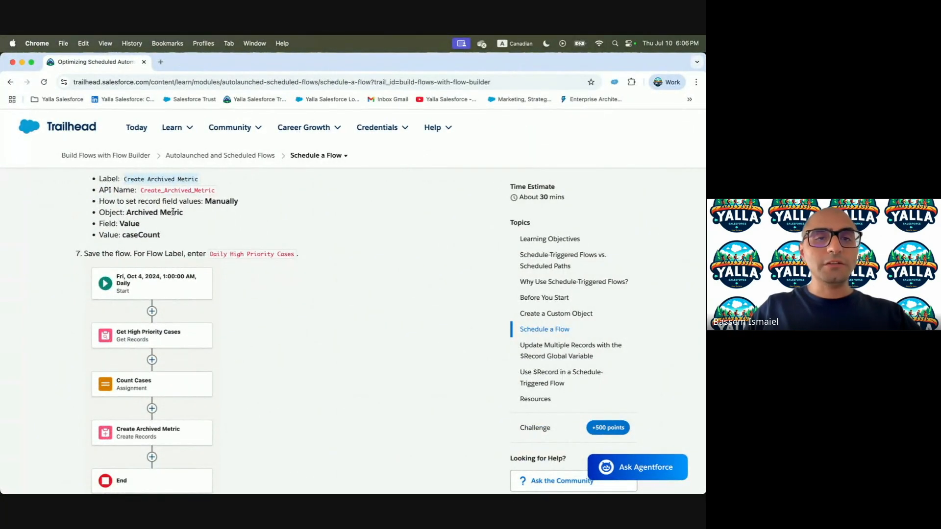
{"action": "key", "text": "ctrl+Left"}
{"action": "left_click", "coordinate": [394, 281]}
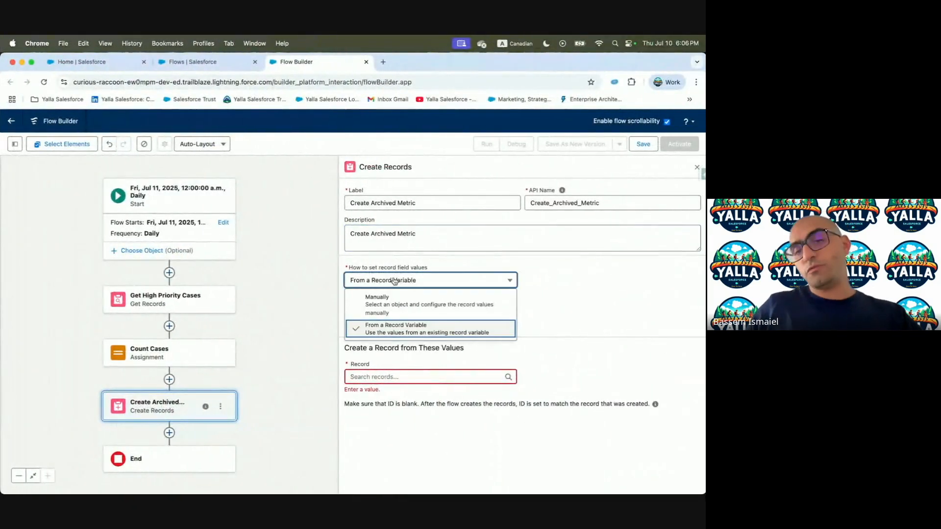
{"action": "left_click", "coordinate": [382, 304]}
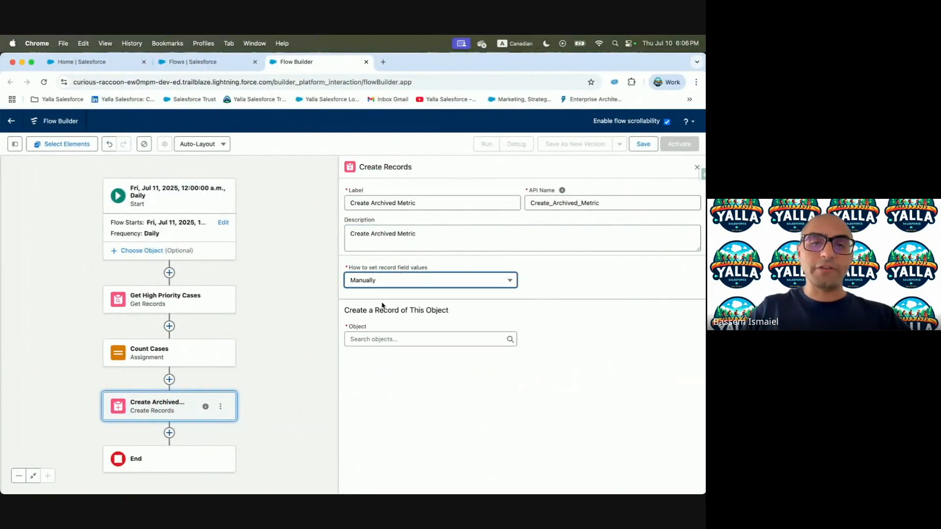
{"action": "left_click", "coordinate": [399, 345]}
{"action": "type", "text": "Arch"}
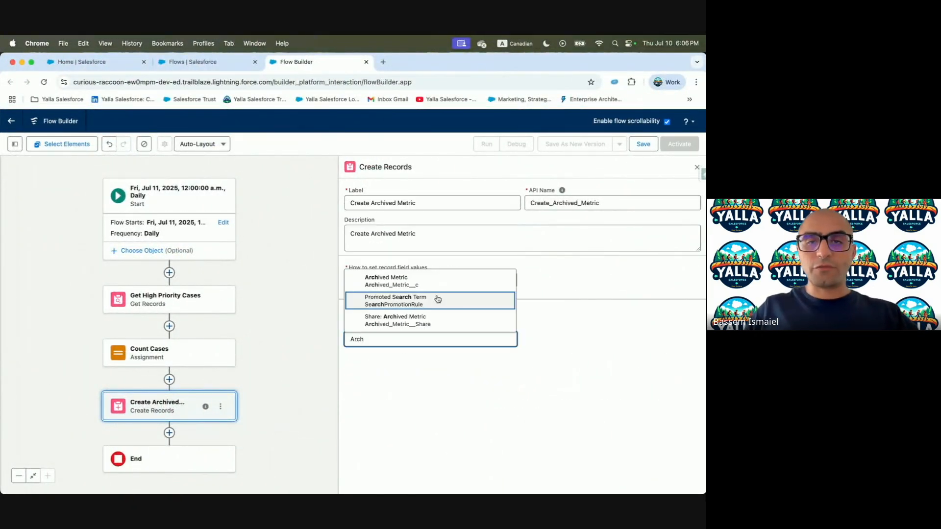
{"action": "left_click", "coordinate": [431, 280]}
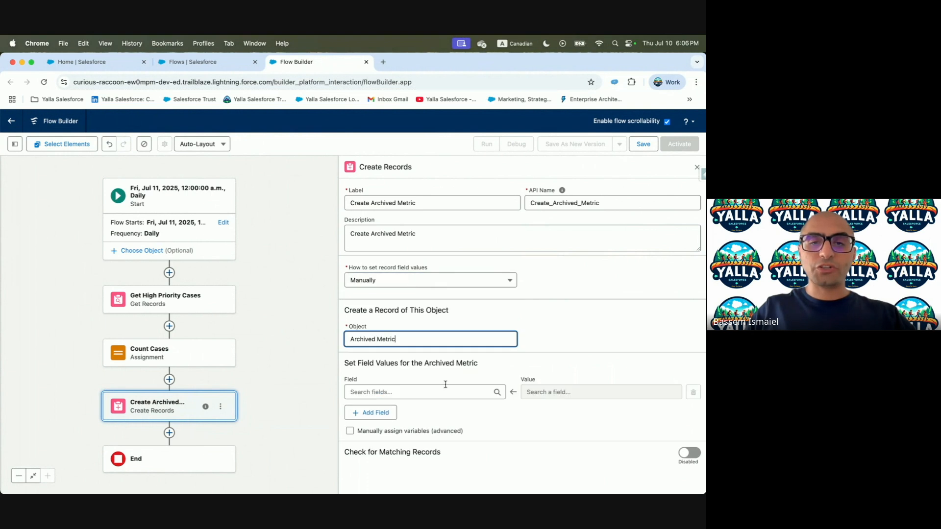
Map the Archived Metric Value field to the caseCount variable
{"action": "left_click", "coordinate": [409, 393]}
{"action": "type", "text": "Val"}
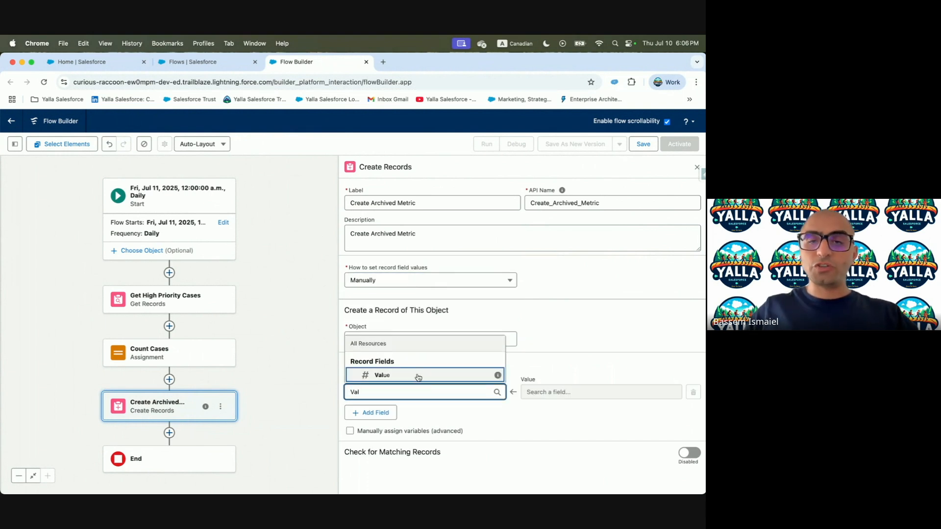
{"action": "left_click", "coordinate": [418, 375]}
{"action": "left_click", "coordinate": [124, 364]}
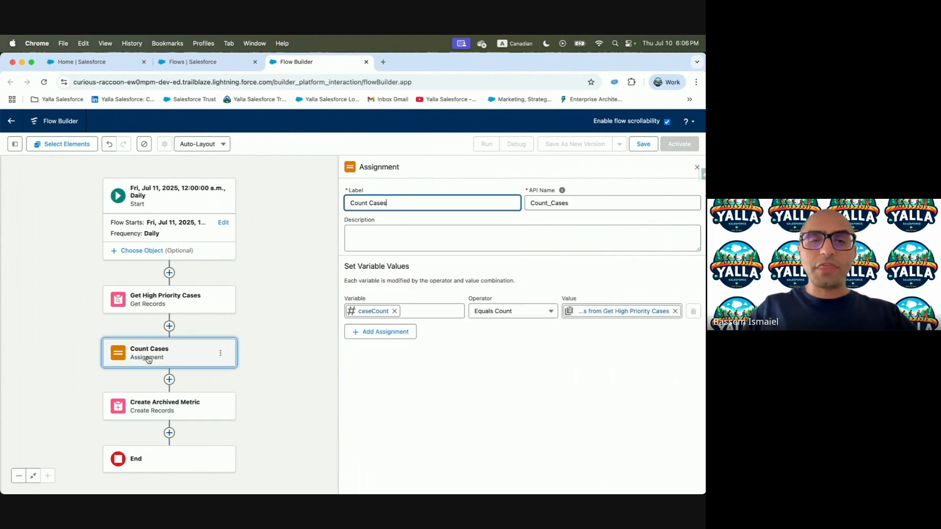
{"action": "left_click", "coordinate": [133, 411]}
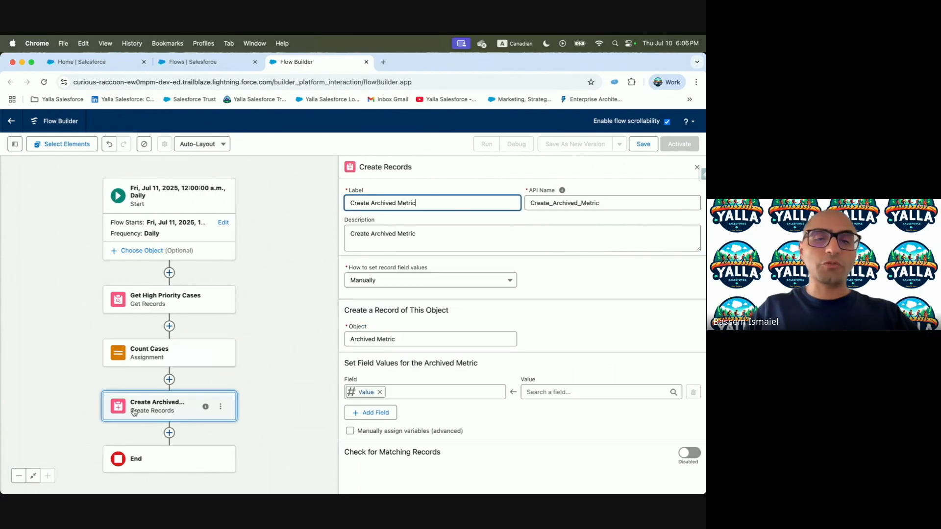
{"action": "left_click", "coordinate": [586, 392]}
{"action": "type", "text": "case"}
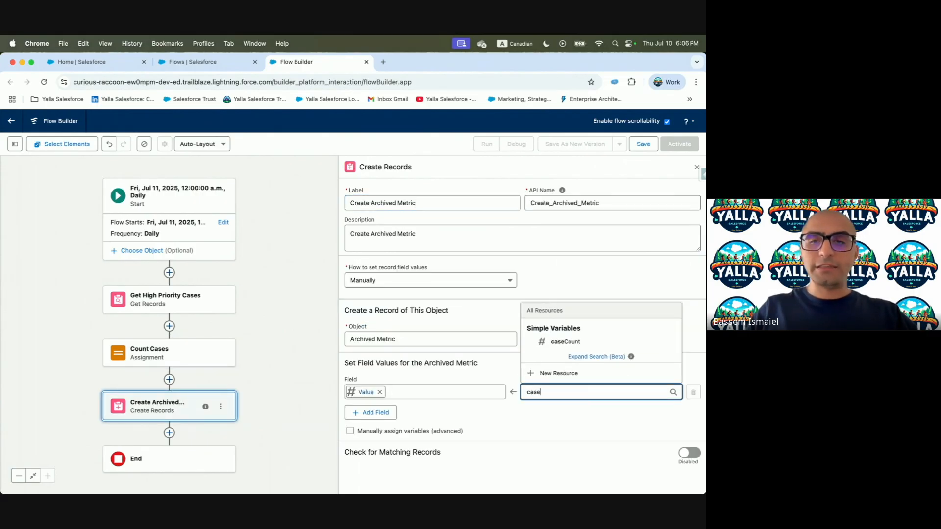
{"action": "left_click", "coordinate": [564, 342]}
Check the lesson's remaining instructions and begin saving the flow
{"action": "key", "text": "ctrl+Left"}
{"action": "scroll", "coordinate": [192, 324], "scroll_direction": "down", "scroll_amount": 2}
{"action": "scroll", "coordinate": [192, 323], "scroll_direction": "down", "scroll_amount": 2}
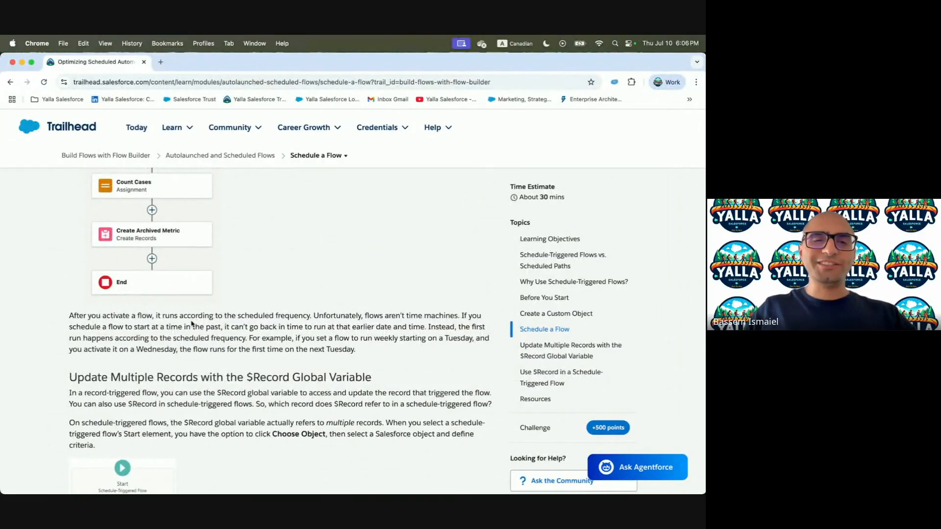
{"action": "scroll", "coordinate": [192, 324], "scroll_direction": "down", "scroll_amount": 2}
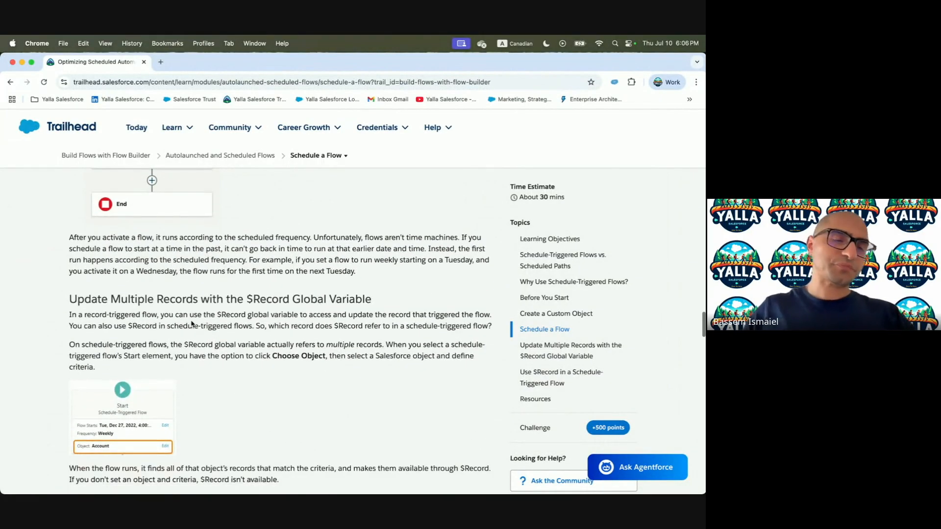
{"action": "scroll", "coordinate": [191, 320], "scroll_direction": "down", "scroll_amount": 1}
{"action": "key", "text": "ctrl+Right"}
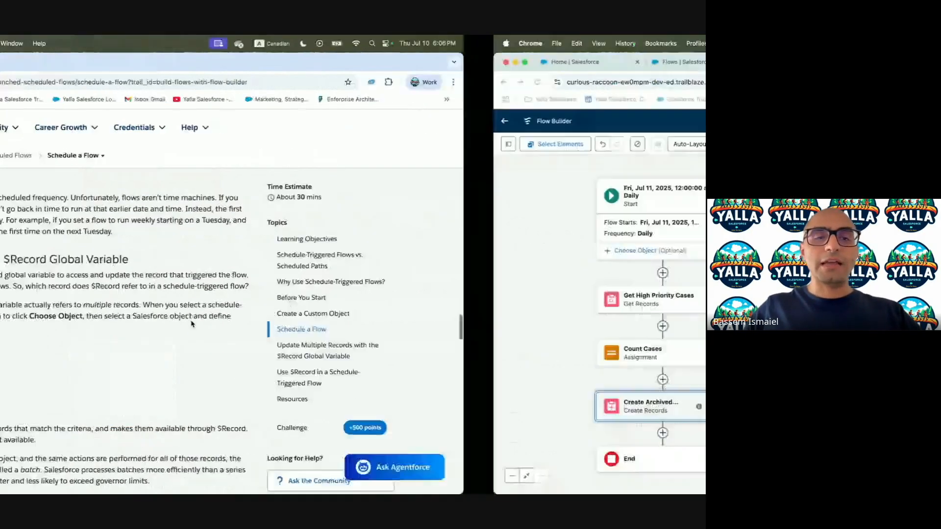
{"action": "left_click", "coordinate": [643, 143]}
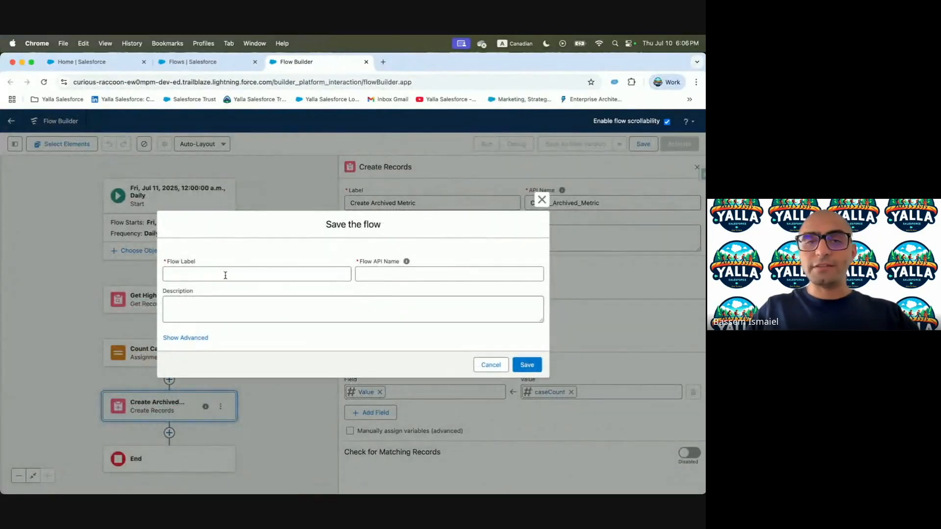
Enter 'Daily High Priority Cases' as the flow label and generate its API name
{"action": "key", "text": "ctrl+Left"}
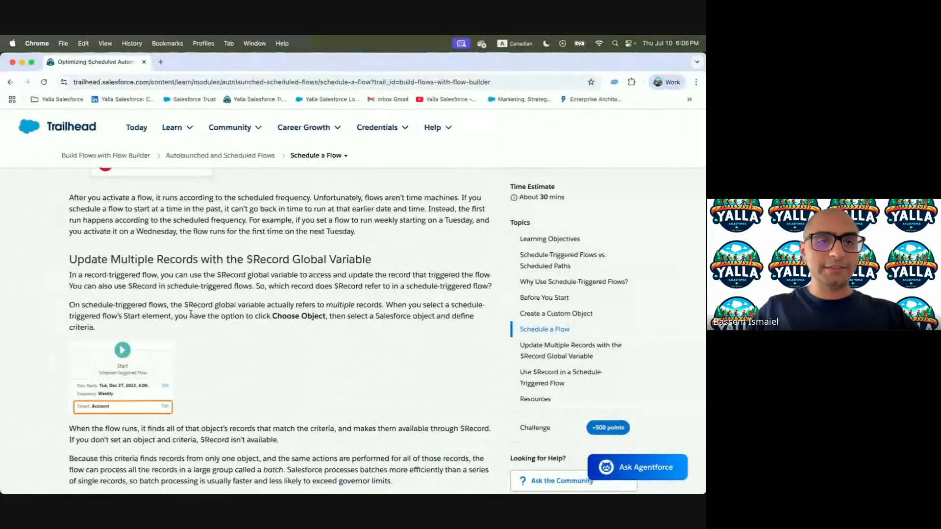
{"action": "scroll", "coordinate": [191, 316], "scroll_direction": "up", "scroll_amount": 5}
{"action": "scroll", "coordinate": [191, 317], "scroll_direction": "up", "scroll_amount": 3}
{"action": "left_click_drag", "start_coordinate": [210, 292], "coordinate": [293, 294]}
{"action": "key", "text": "ctrl+Right"}
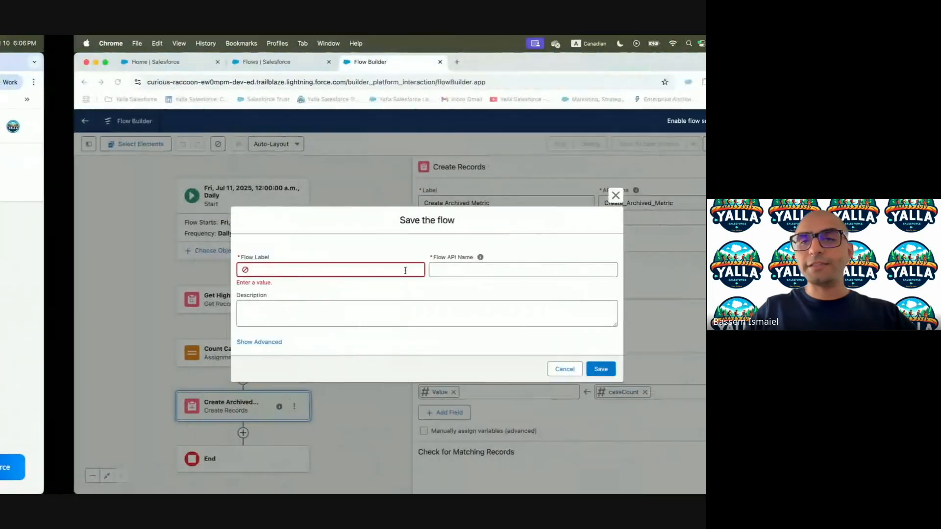
{"action": "left_click", "coordinate": [319, 269]}
{"action": "key", "text": "super+v"}
{"action": "left_click", "coordinate": [437, 271]}
Use 'Daily High Priority Cases' as the description, save the flow, and activate it
{"action": "left_click", "coordinate": [260, 311]}
{"action": "key", "text": "super+v"}
{"action": "left_click", "coordinate": [527, 365]}
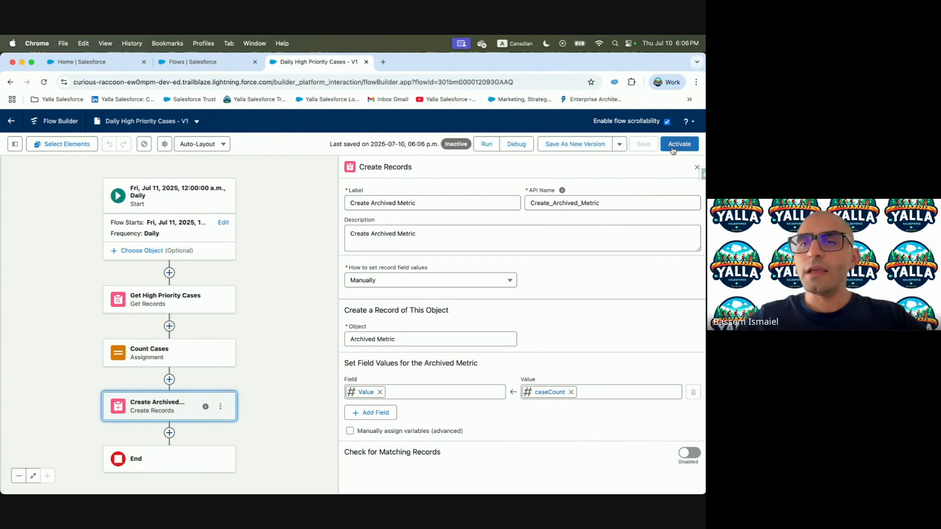
{"action": "left_click", "coordinate": [673, 147]}
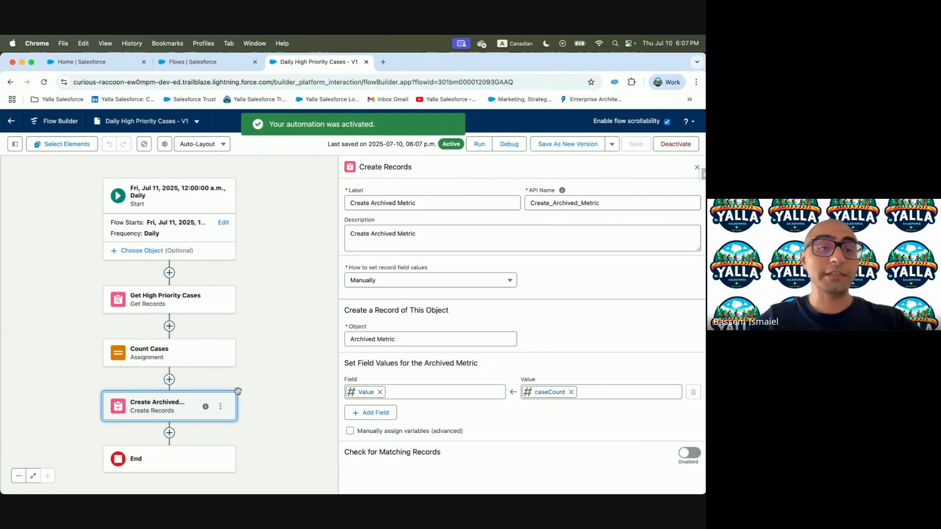
{"action": "key", "text": "ctrl+Left"}
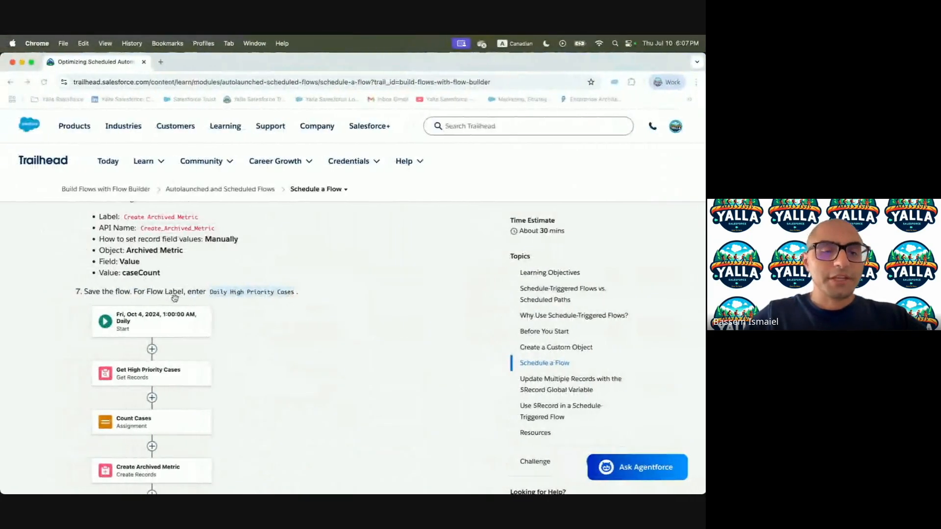
{"action": "scroll", "coordinate": [176, 302], "scroll_direction": "down", "scroll_amount": 5}
{"action": "scroll", "coordinate": [175, 301], "scroll_direction": "down", "scroll_amount": 3}
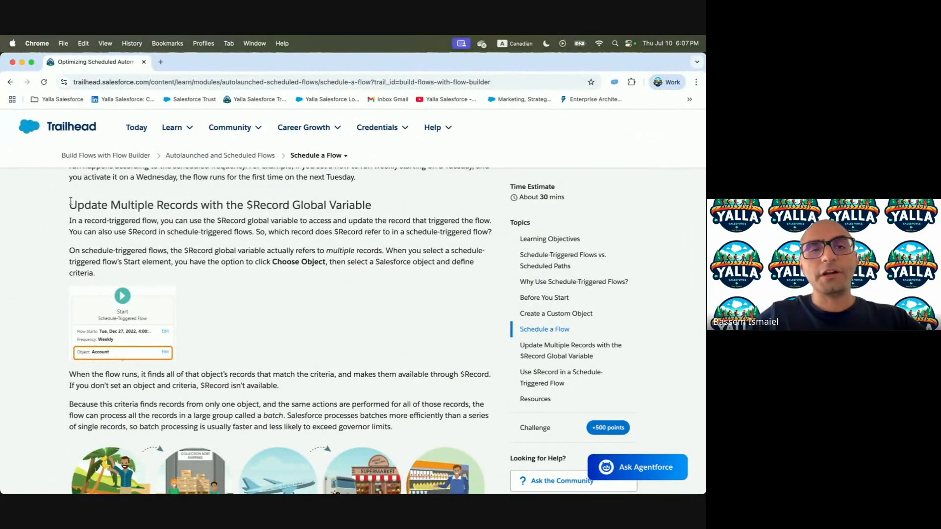
{"action": "left_click_drag", "start_coordinate": [73, 203], "coordinate": [344, 208]}
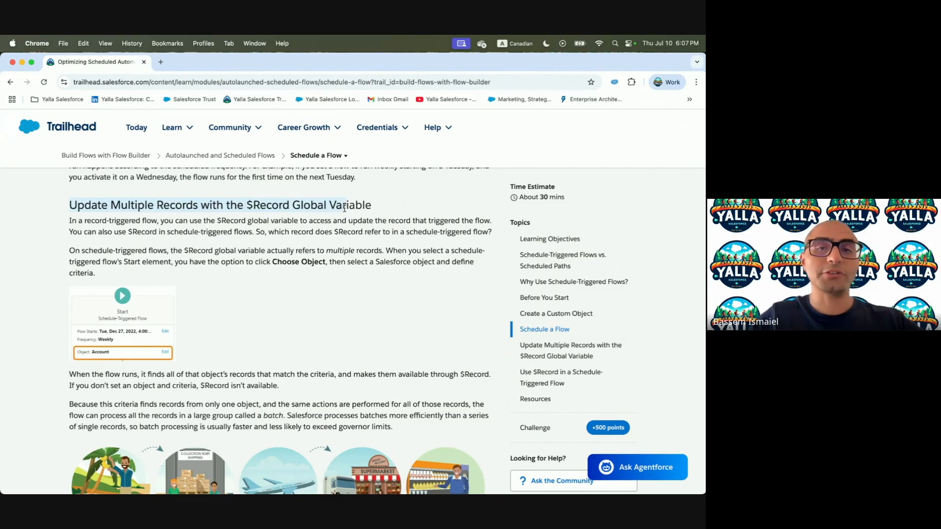
{"action": "key", "text": "ctrl+Right"}
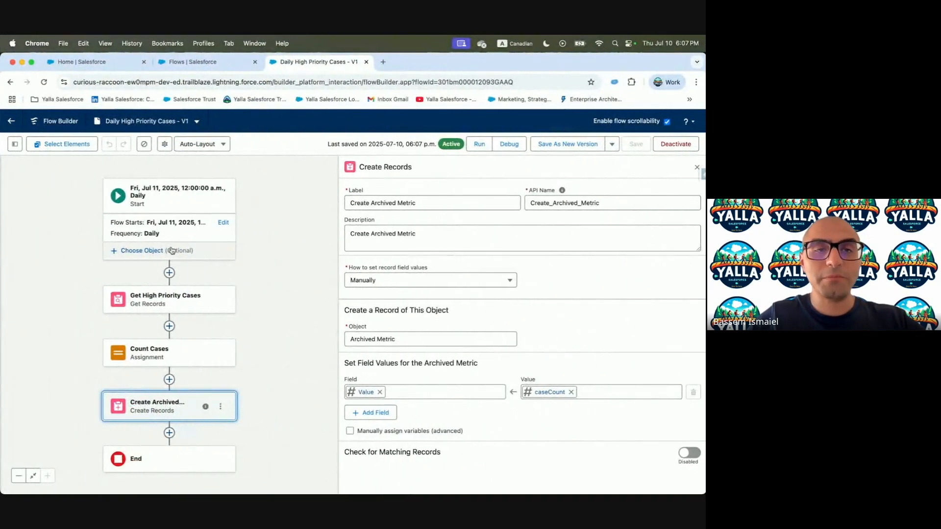
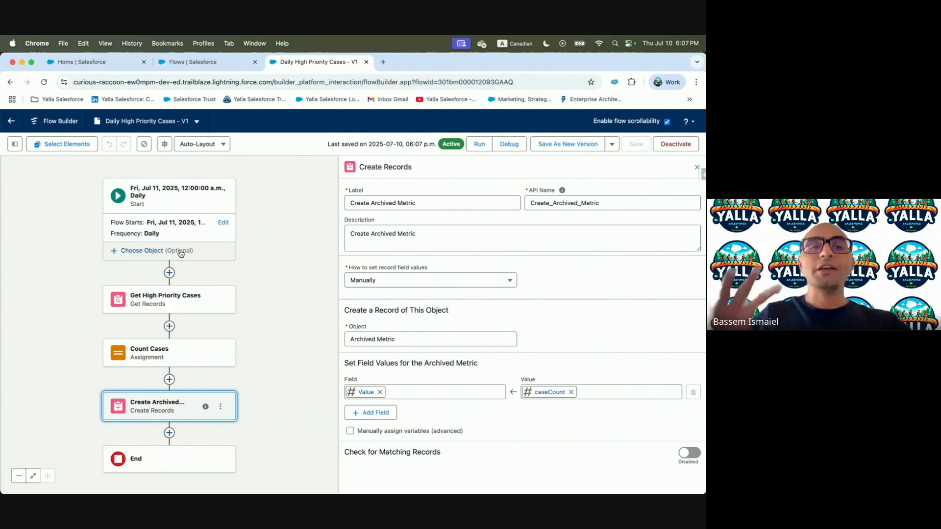
In Trailhead, read how $Record refers to multiple records in schedule-triggered flows
{"action": "key", "text": "ctrl+Left"}
{"action": "left_click", "coordinate": [221, 249]}
{"action": "left_click_drag", "start_coordinate": [246, 203], "coordinate": [293, 206]}
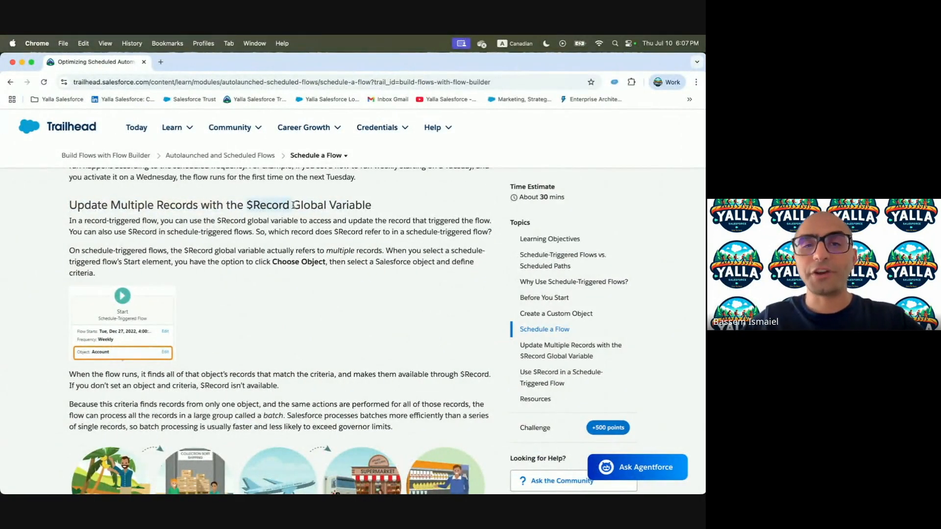
{"action": "left_click_drag", "start_coordinate": [72, 222], "coordinate": [311, 222]}
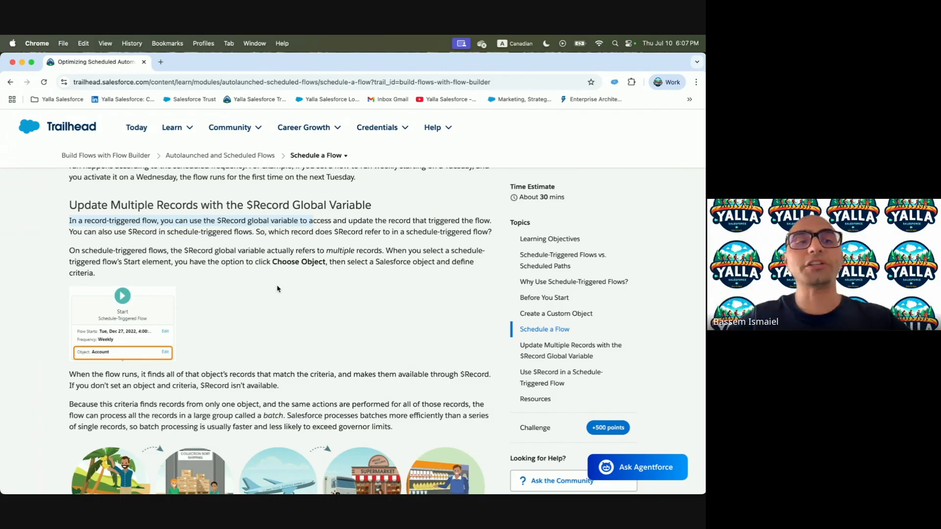
{"action": "left_click_drag", "start_coordinate": [69, 250], "coordinate": [355, 251]}
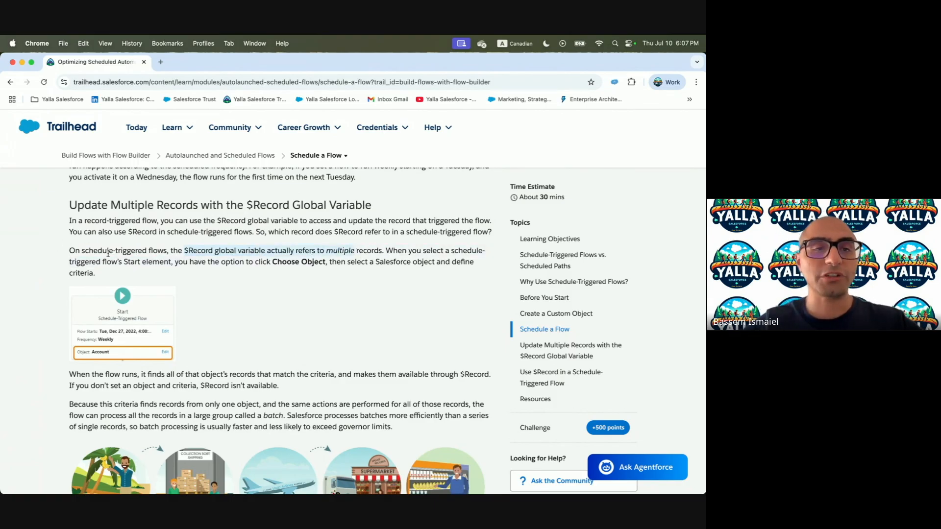
{"action": "left_click_drag", "start_coordinate": [272, 262], "coordinate": [373, 263]}
{"action": "scroll", "coordinate": [373, 262], "scroll_direction": "down", "scroll_amount": 1}
{"action": "scroll", "coordinate": [373, 262], "scroll_direction": "down", "scroll_amount": 5}
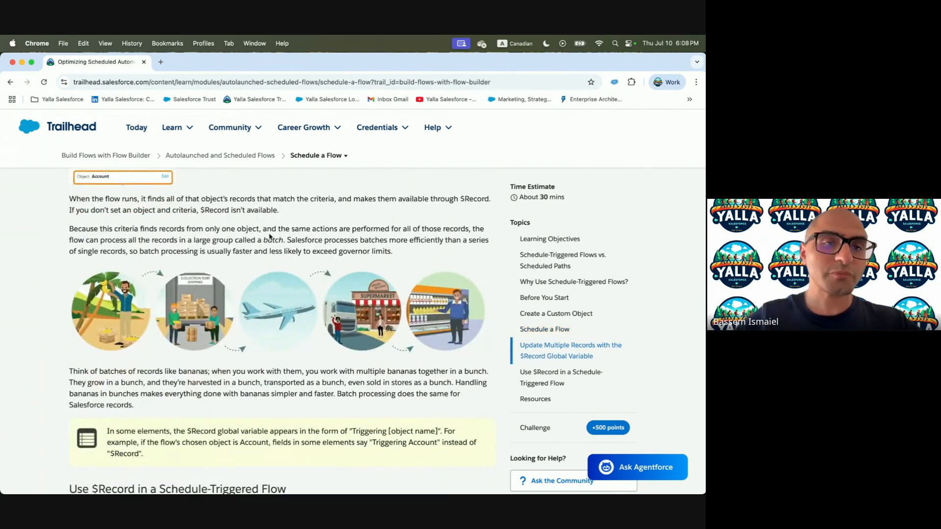
{"action": "scroll", "coordinate": [269, 237], "scroll_direction": "down", "scroll_amount": 5}
{"action": "scroll", "coordinate": [249, 258], "scroll_direction": "up", "scroll_amount": 6}
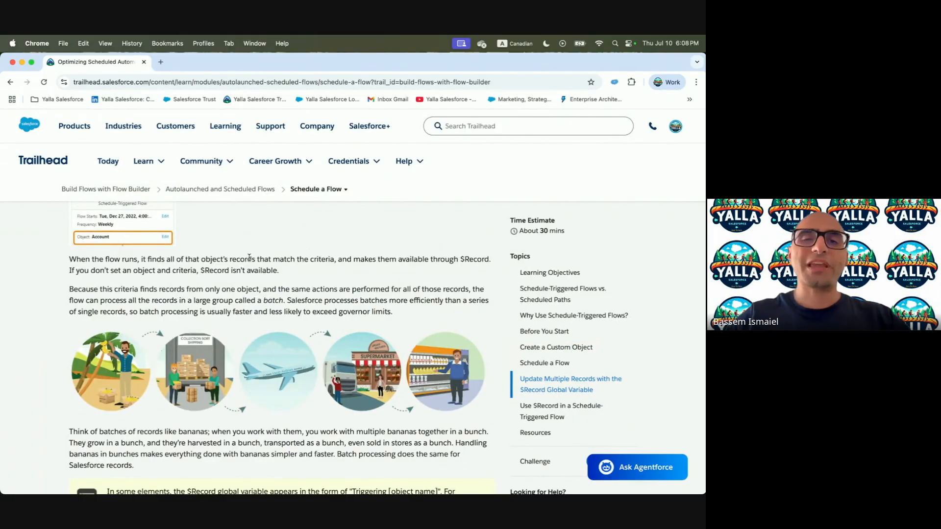
Read the paragraphs on batch processing and the bananas example
{"action": "triple_click", "coordinate": [275, 303]}
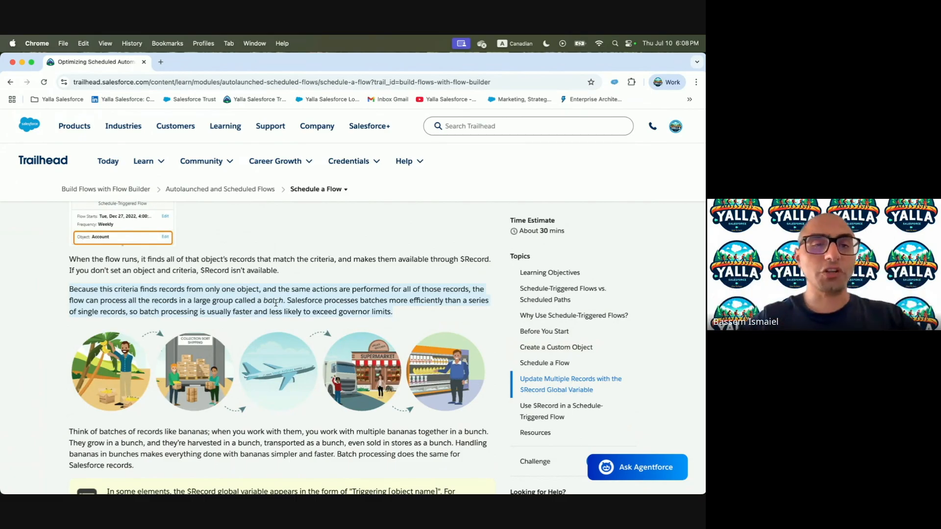
{"action": "left_click", "coordinate": [126, 285]}
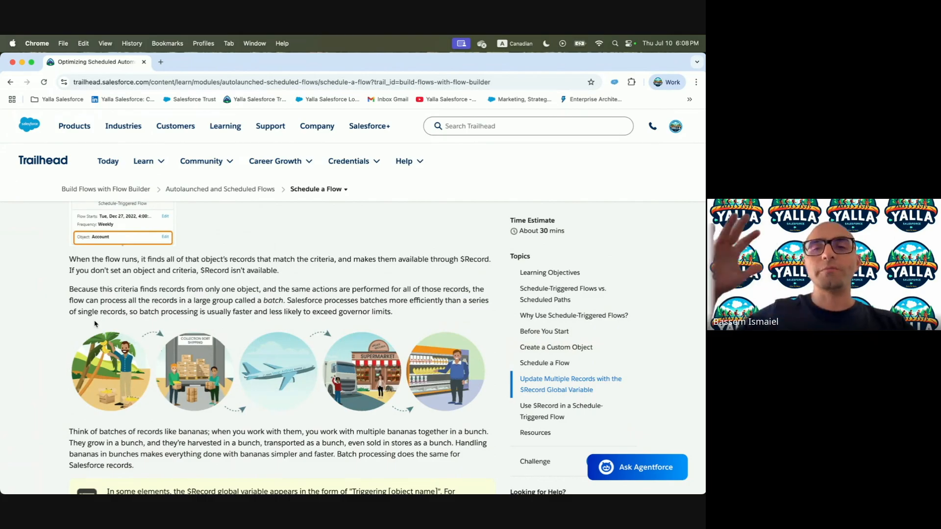
{"action": "scroll", "coordinate": [126, 312], "scroll_direction": "down", "scroll_amount": 5}
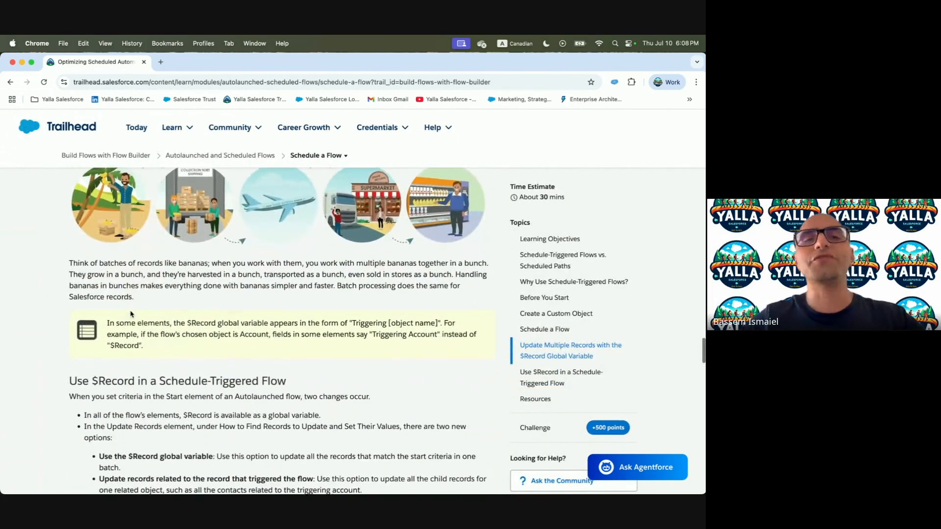
{"action": "left_click_drag", "start_coordinate": [68, 259], "coordinate": [269, 277]}
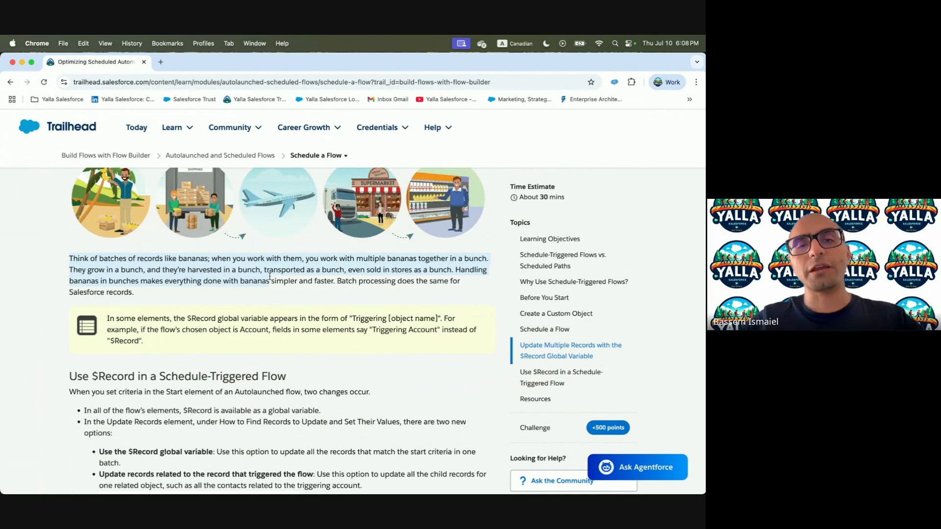
{"action": "scroll", "coordinate": [268, 277], "scroll_direction": "down", "scroll_amount": 3}
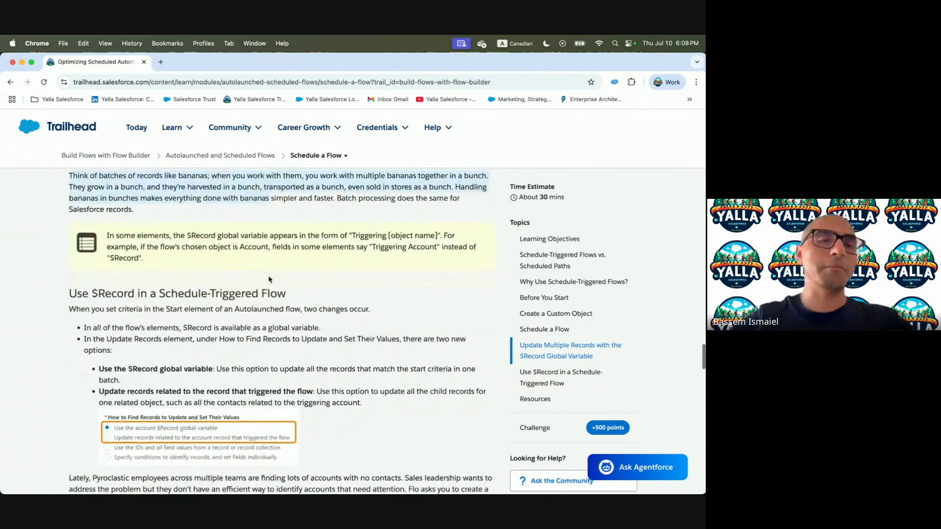
{"action": "left_click", "coordinate": [81, 294]}
{"action": "left_click_drag", "start_coordinate": [81, 294], "coordinate": [256, 294]}
Read the build steps on using the $Record global variable with an Update Records element
{"action": "scroll", "coordinate": [255, 296], "scroll_direction": "down", "scroll_amount": 3}
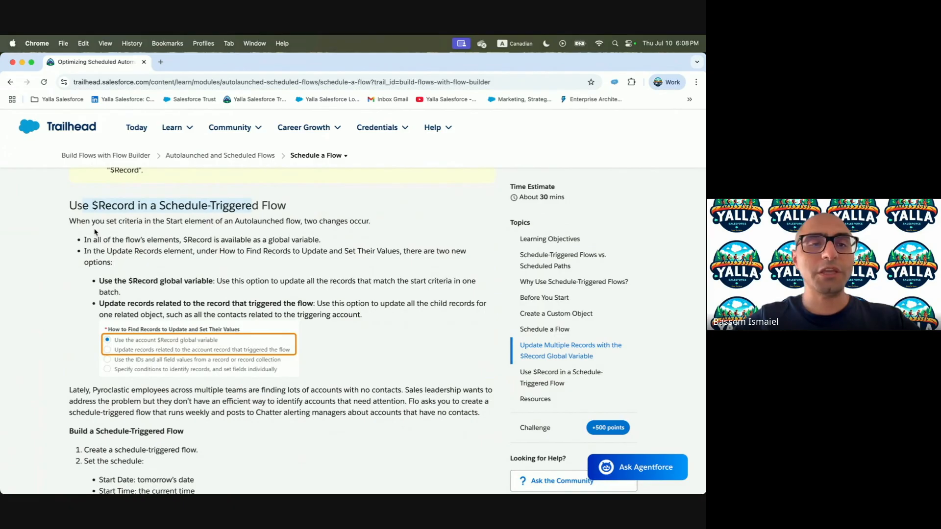
{"action": "left_click_drag", "start_coordinate": [101, 281], "coordinate": [233, 280]}
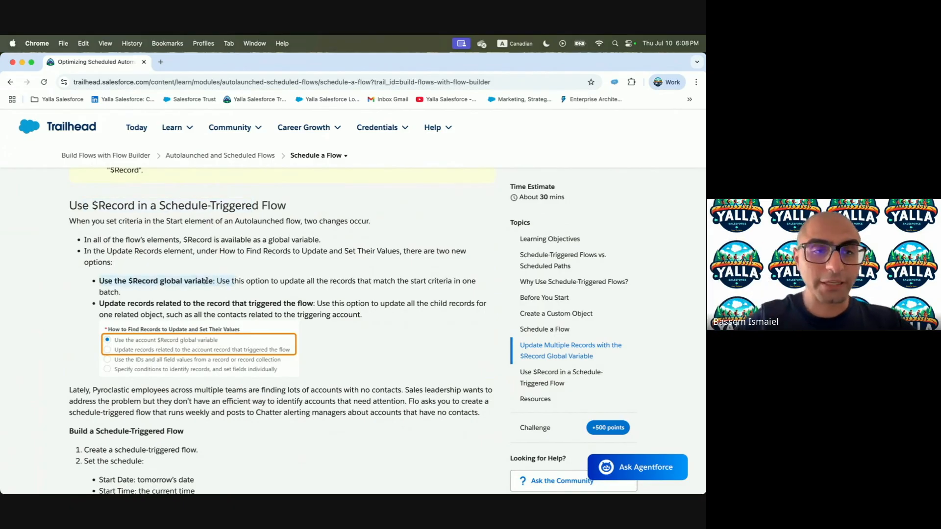
{"action": "left_click", "coordinate": [112, 303]}
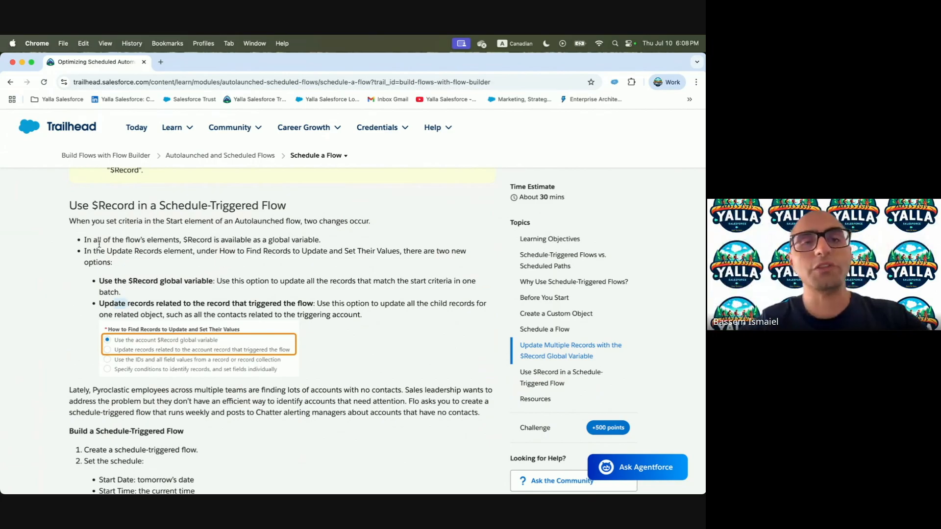
{"action": "left_click_drag", "start_coordinate": [201, 238], "coordinate": [334, 245]}
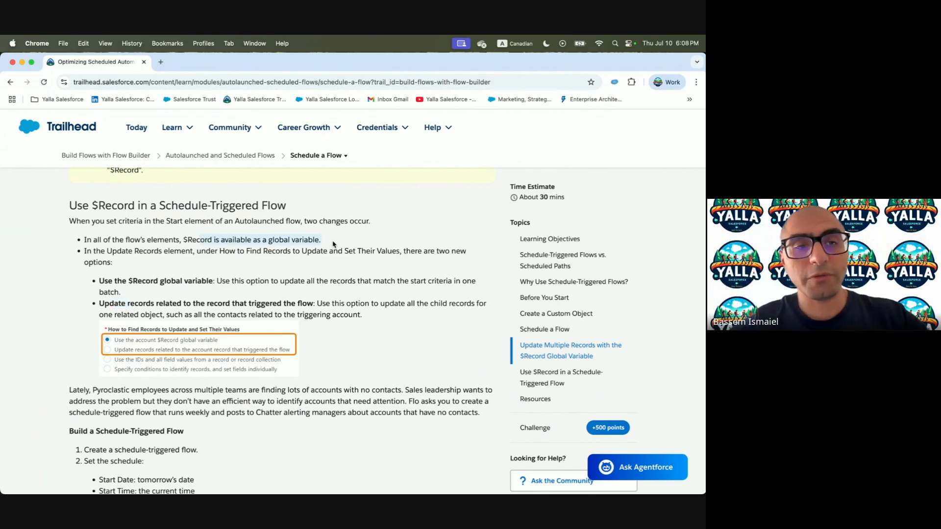
{"action": "left_click_drag", "start_coordinate": [117, 251], "coordinate": [272, 254]}
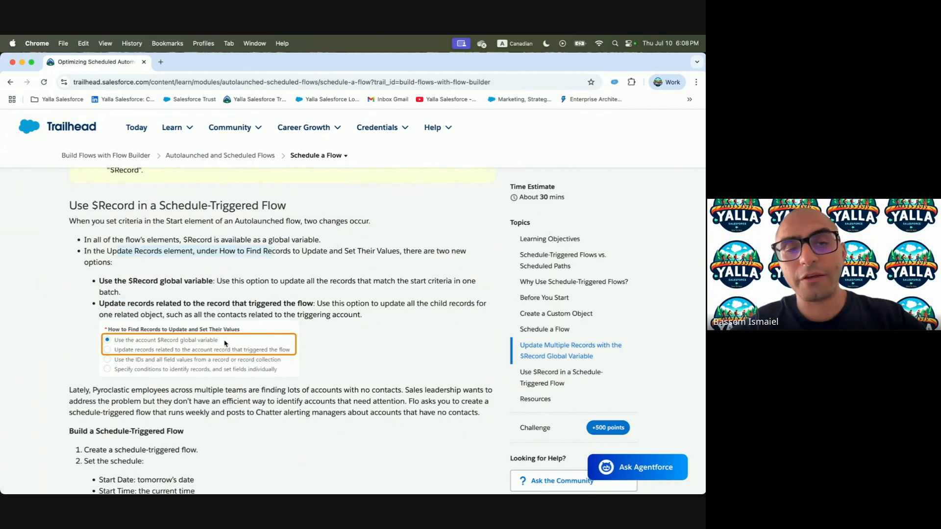
{"action": "scroll", "coordinate": [225, 343], "scroll_direction": "down", "scroll_amount": 5}
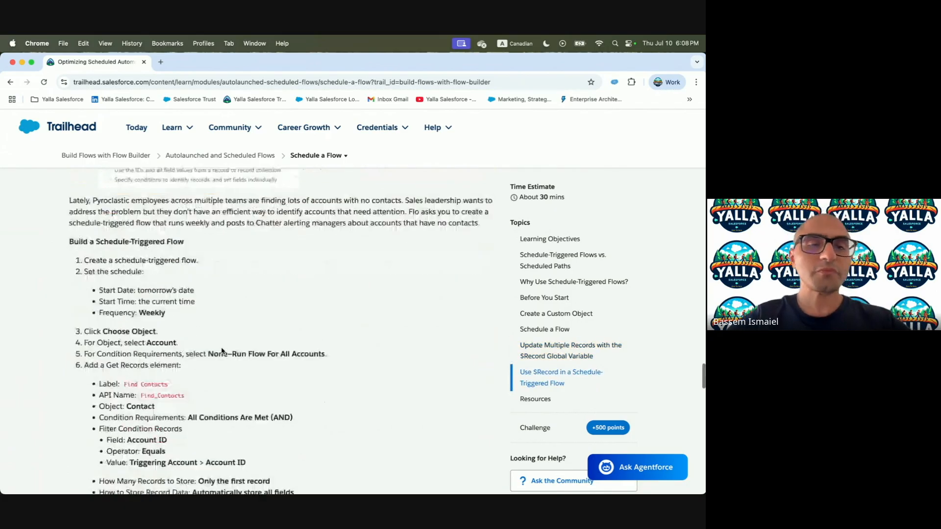
{"action": "scroll", "coordinate": [221, 351], "scroll_direction": "down", "scroll_amount": 1}
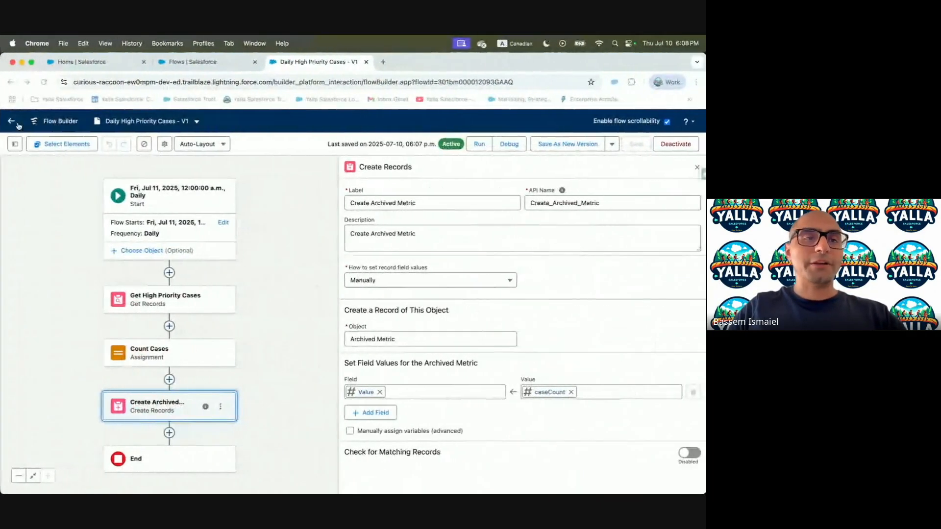
From Setup > Flows, create a new Schedule-Triggered Flow
{"action": "left_click", "coordinate": [11, 121]}
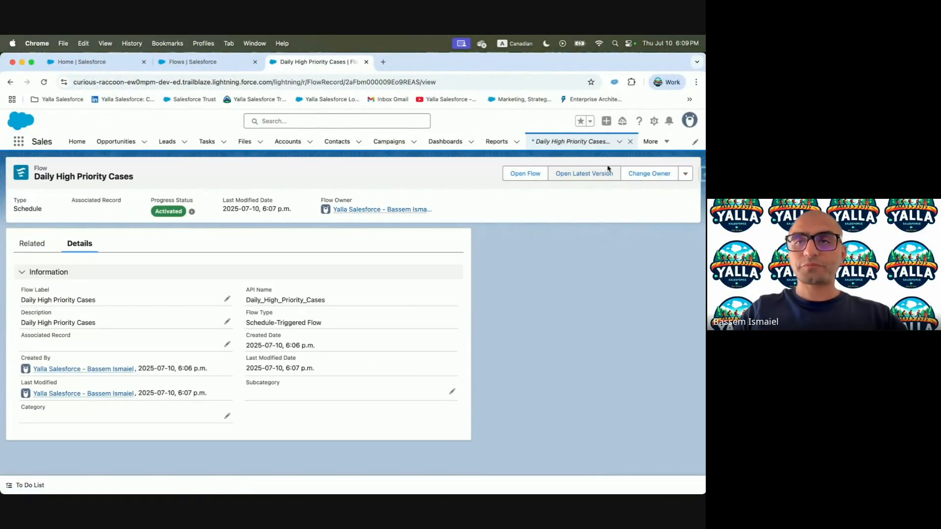
{"action": "left_click", "coordinate": [654, 121]}
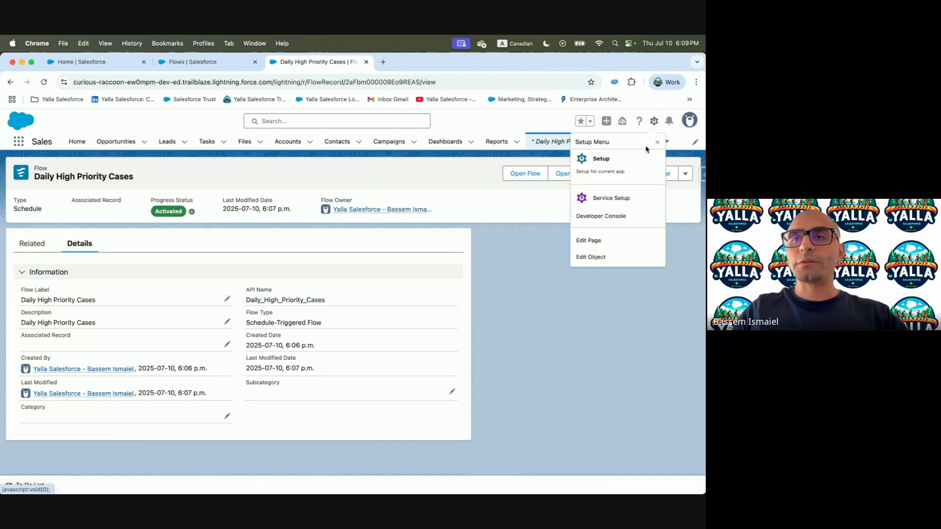
{"action": "left_click", "coordinate": [632, 158]}
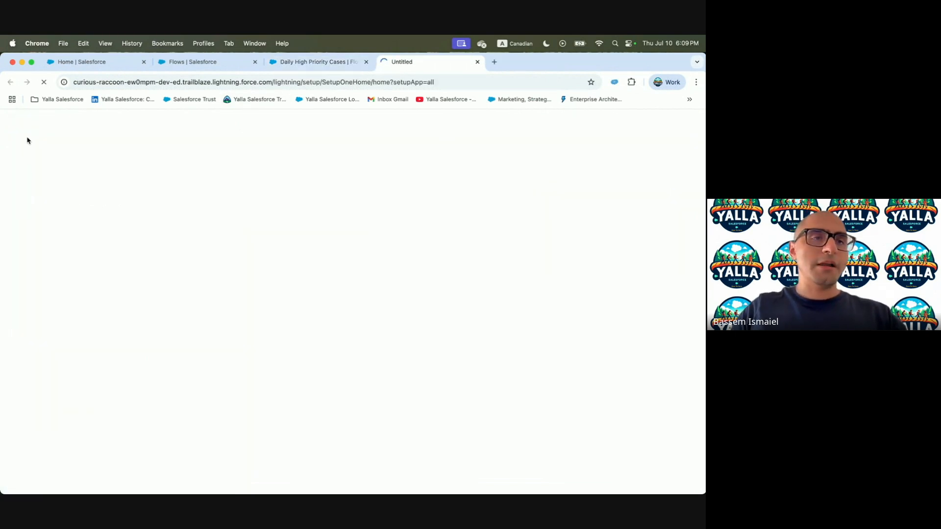
{"action": "left_click", "coordinate": [193, 62]}
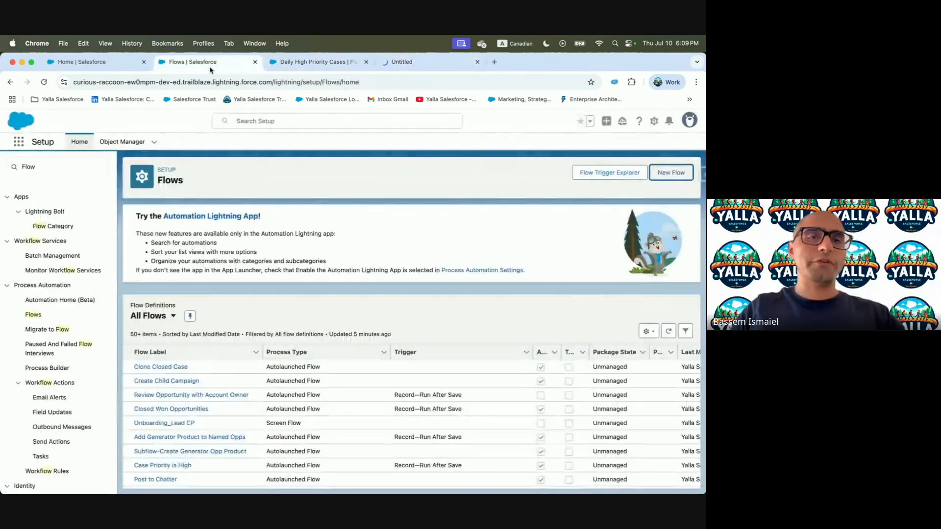
{"action": "left_click", "coordinate": [678, 174]}
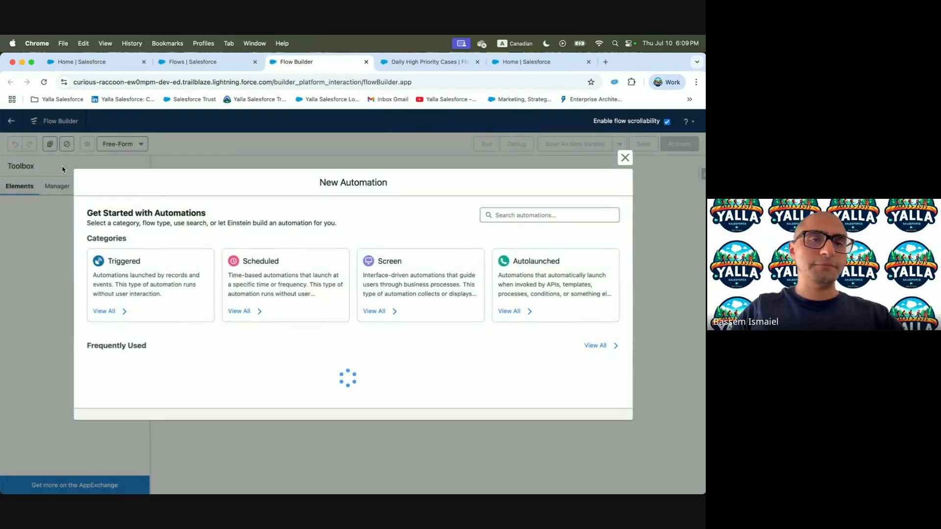
{"action": "left_click", "coordinate": [254, 298]}
{"action": "left_click", "coordinate": [156, 288]}
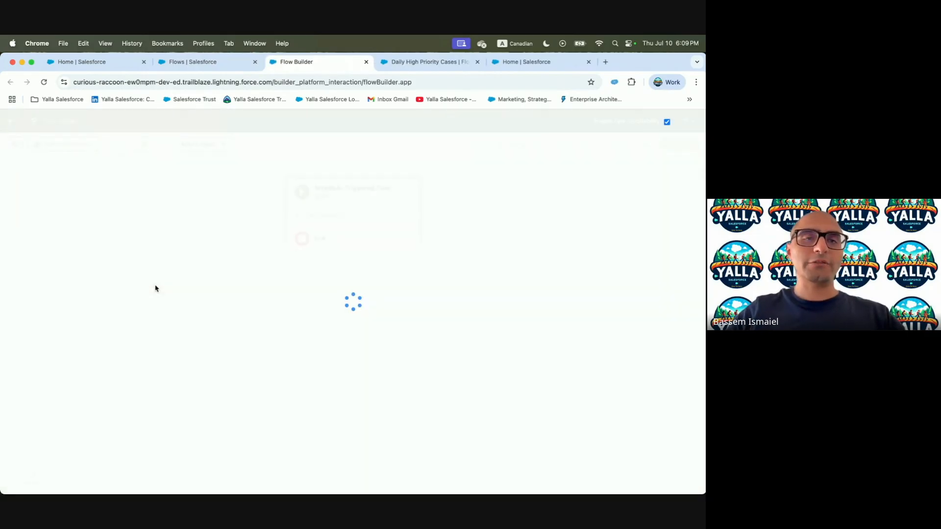
{"action": "key", "text": "super+grave"}
{"action": "scroll", "coordinate": [154, 242], "scroll_direction": "down", "scroll_amount": 1}
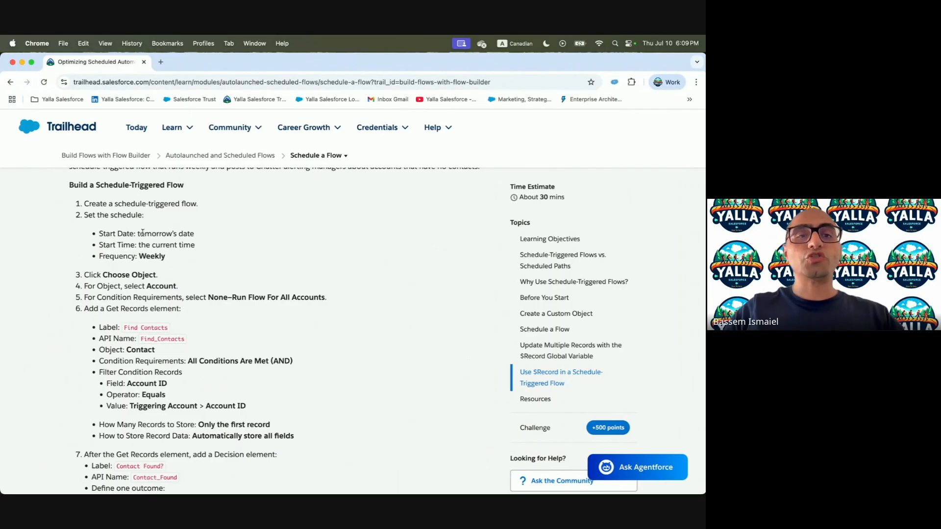
{"action": "key", "text": "super+grave"}
Schedule the flow to start Jul 10, 2025 at 12:30 a.m., running Weekly
{"action": "left_click", "coordinate": [443, 208]}
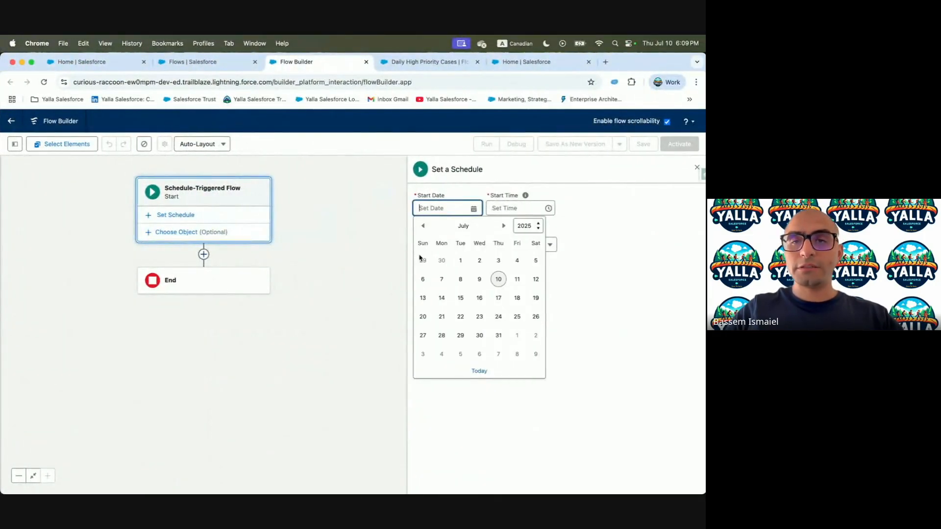
{"action": "left_click", "coordinate": [499, 279]}
{"action": "left_click", "coordinate": [504, 208]}
{"action": "left_click", "coordinate": [500, 257]}
{"action": "left_click", "coordinate": [455, 236]}
{"action": "left_click", "coordinate": [454, 285]}
{"action": "key", "text": "ctrl+Left"}
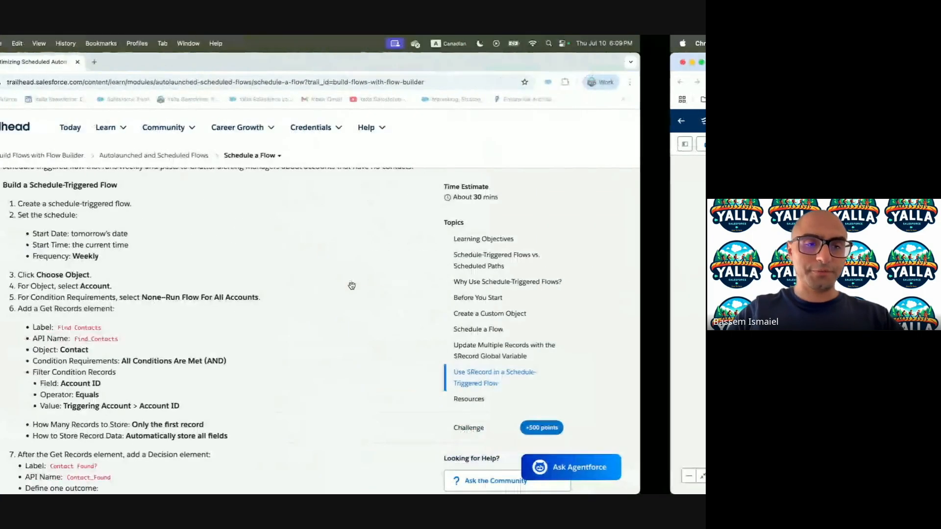
{"action": "scroll", "coordinate": [280, 321], "scroll_direction": "down", "scroll_amount": 2}
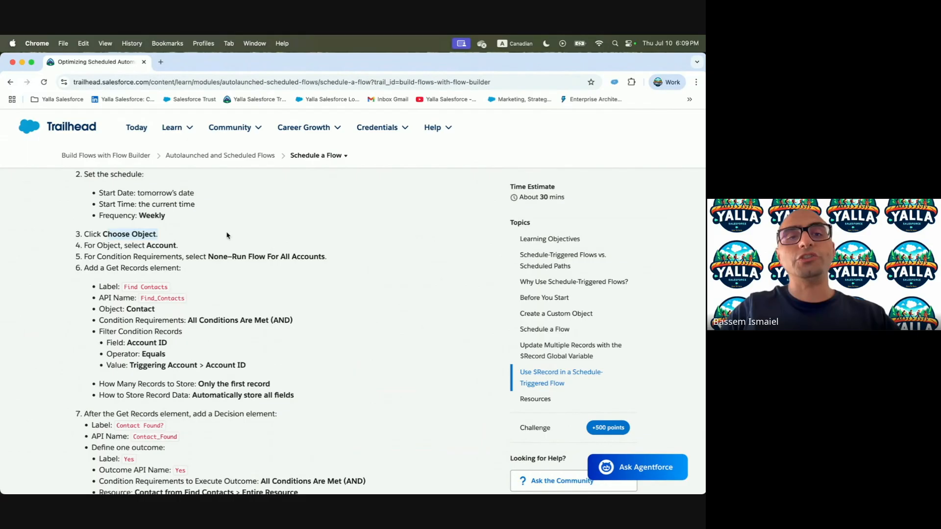
{"action": "key", "text": "ctrl+Right"}
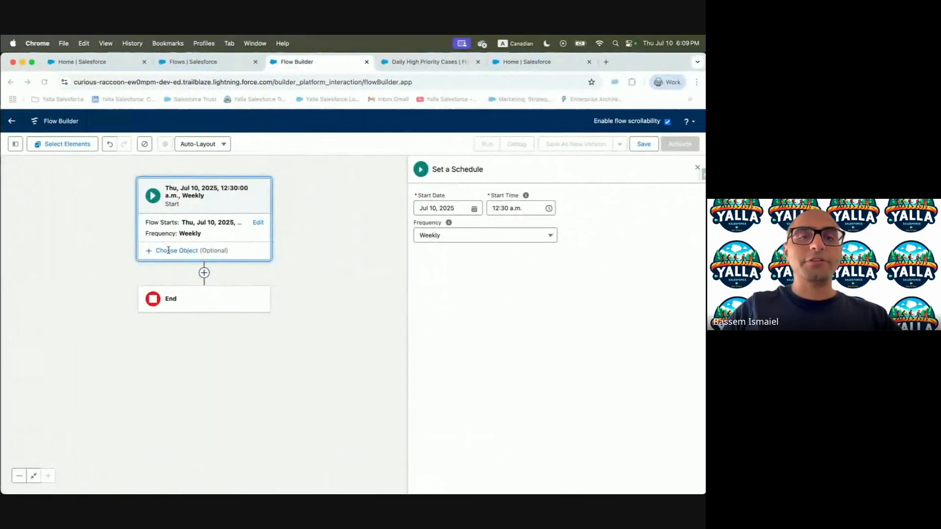
{"action": "left_click", "coordinate": [189, 250]}
Set the flow's object to Account with None—Run Flow For All Accounts
{"action": "left_click", "coordinate": [402, 232]}
{"action": "type", "text": "Account"}
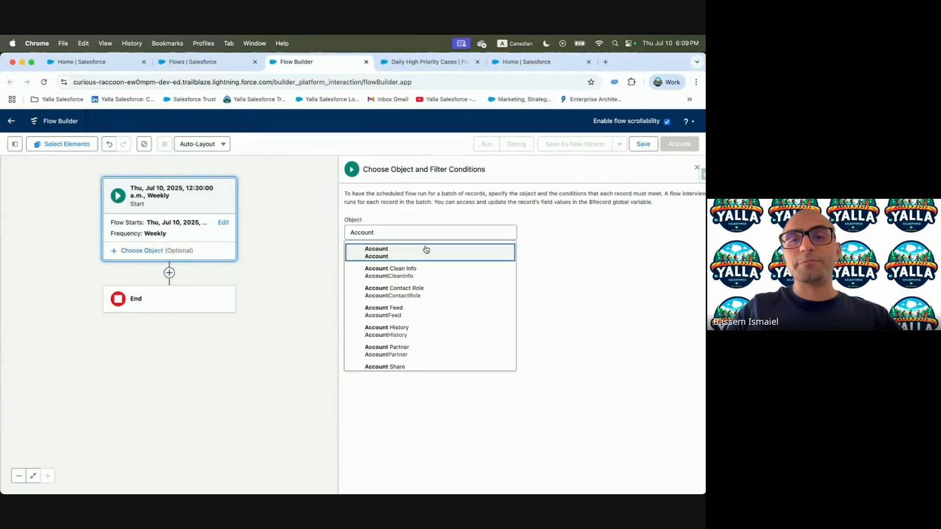
{"action": "left_click", "coordinate": [426, 250]}
{"action": "left_click", "coordinate": [403, 263]}
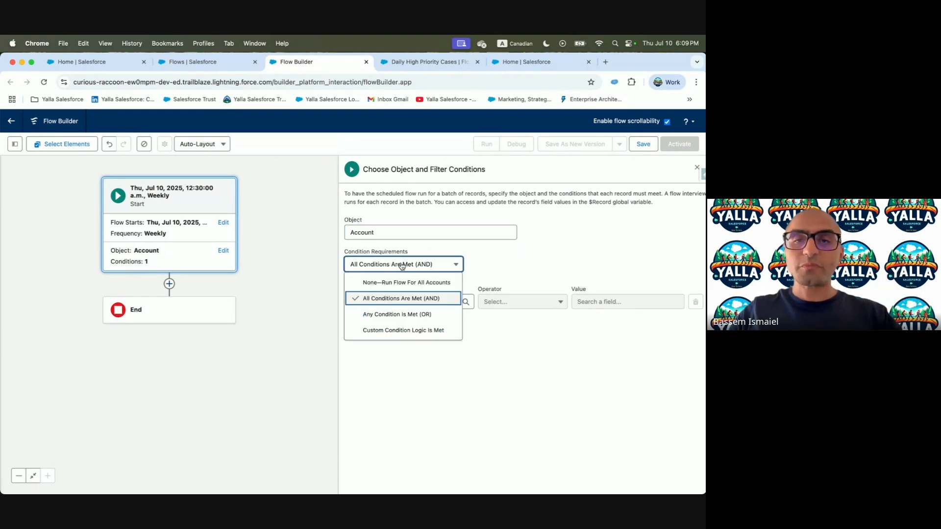
{"action": "left_click", "coordinate": [409, 281]}
{"action": "key", "text": "ctrl+Left"}
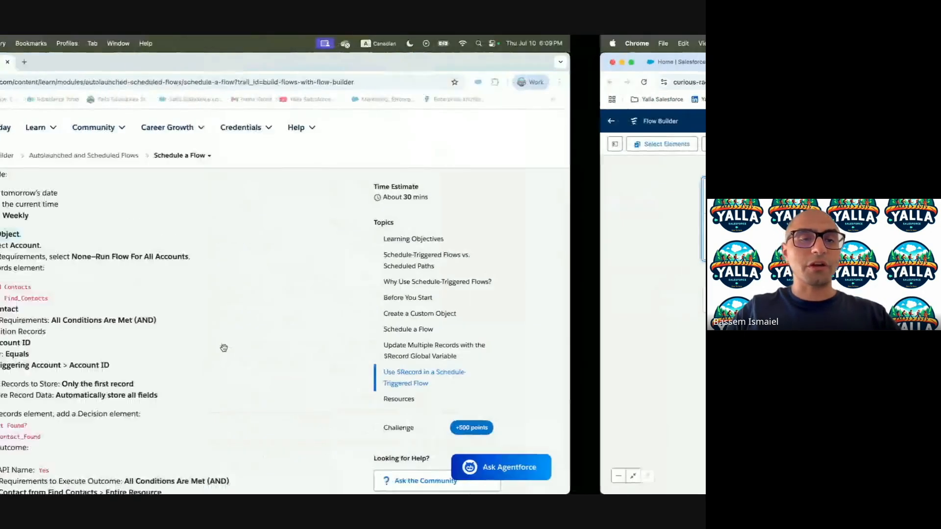
{"action": "left_click_drag", "start_coordinate": [207, 257], "coordinate": [390, 260]}
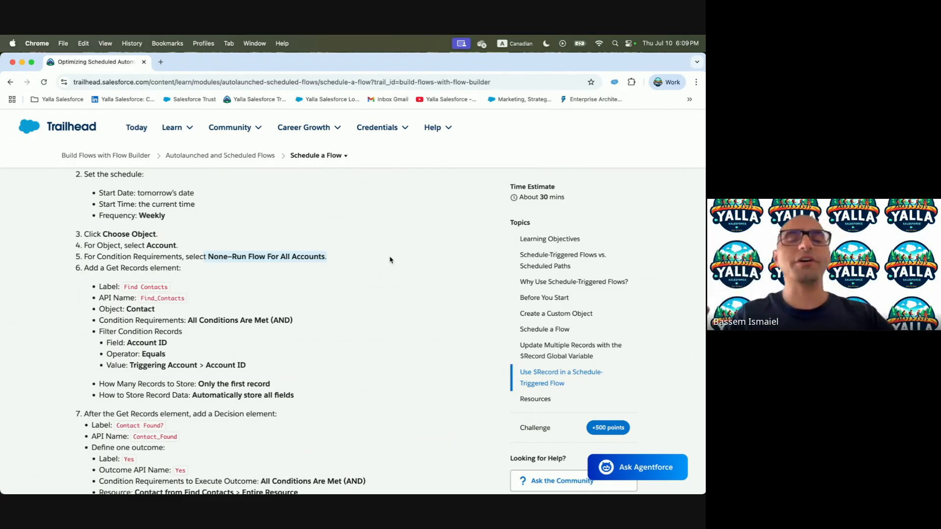
{"action": "key", "text": "ctrl+Right"}
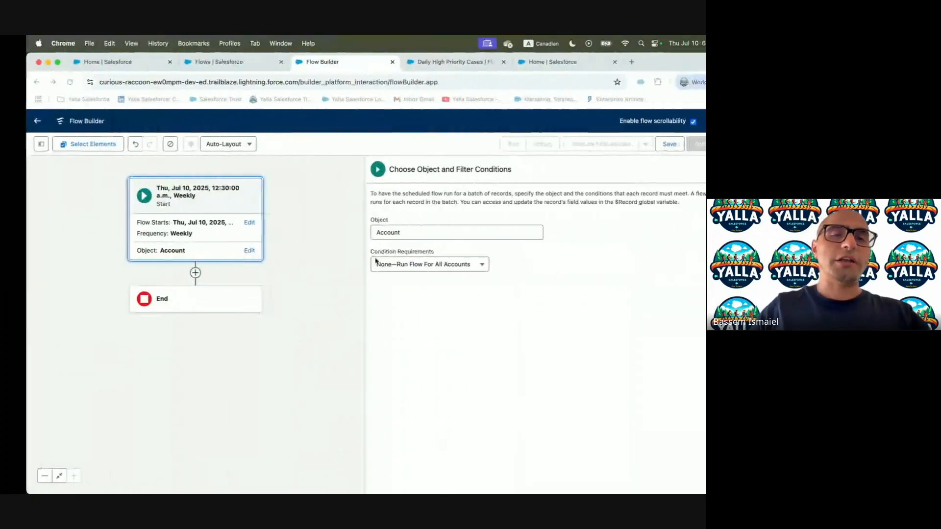
{"action": "left_click", "coordinate": [169, 273]}
Add a Get Records element labelled and described 'Find Contacts' on the Contact object
{"action": "type", "text": "Get Rec"}
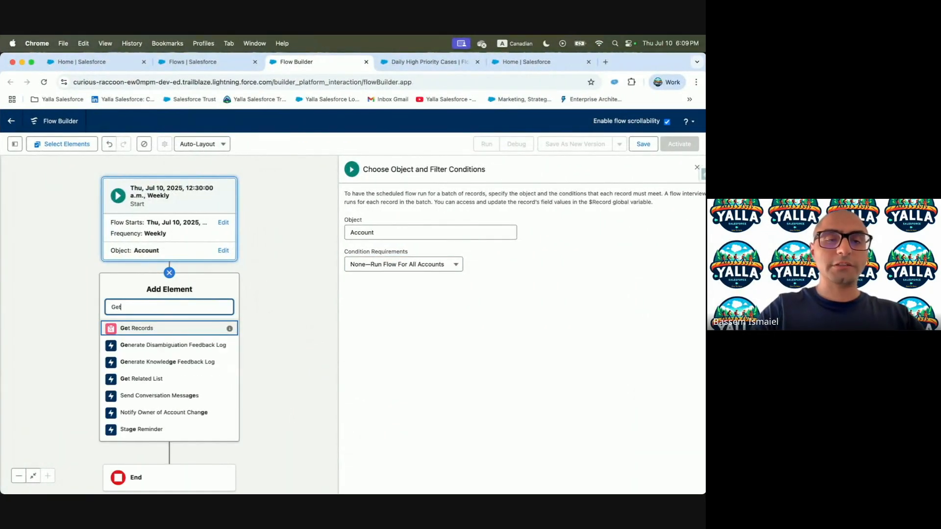
{"action": "left_click", "coordinate": [201, 329]}
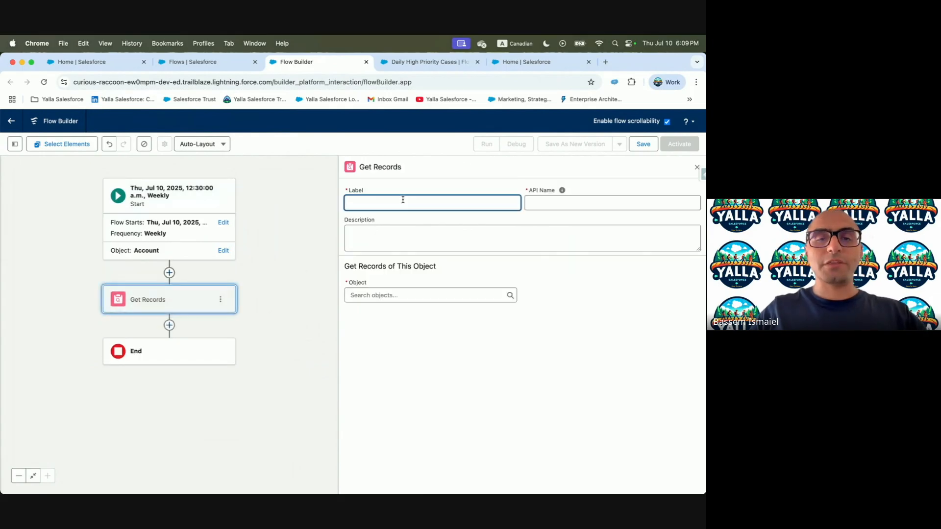
{"action": "key", "text": "ctrl+Left"}
{"action": "left_click_drag", "start_coordinate": [124, 289], "coordinate": [168, 288]}
{"action": "key", "text": "super+c"}
{"action": "key", "text": "ctrl+Right"}
{"action": "left_click", "coordinate": [415, 196]}
{"action": "key", "text": "super+v"}
{"action": "key", "text": "Tab"}
{"action": "key", "text": "Tab"}
{"action": "key", "text": "super+v"}
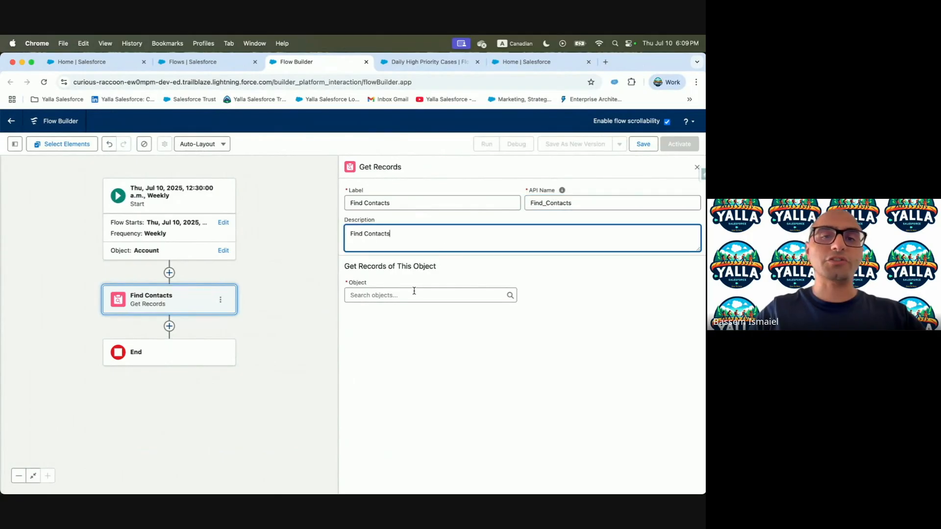
{"action": "left_click", "coordinate": [418, 294]}
{"action": "type", "text": "Conta"}
{"action": "key", "text": "Down"}
{"action": "key", "text": "Down"}
{"action": "key", "text": "Down"}
{"action": "key", "text": "Return"}
Filter the contacts on their Account ID field
{"action": "key", "text": "ctrl+Left"}
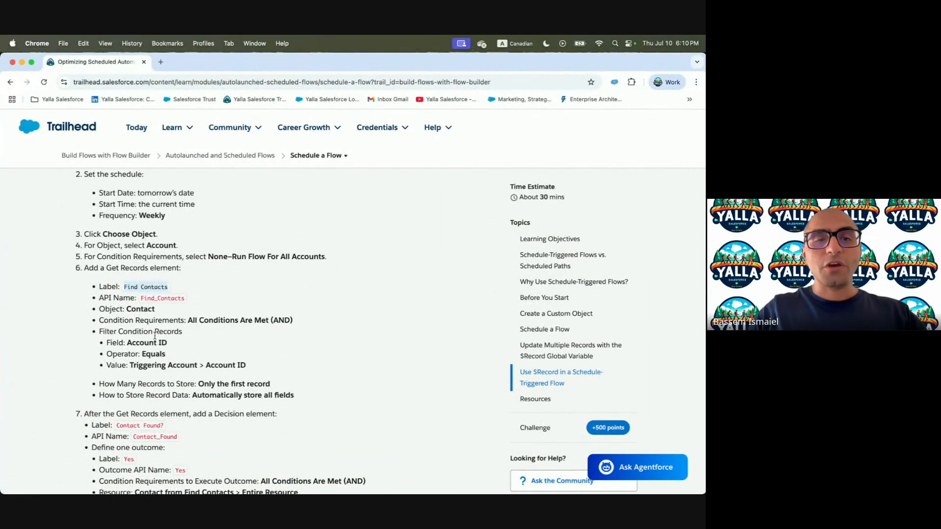
{"action": "left_click_drag", "start_coordinate": [128, 342], "coordinate": [182, 346]}
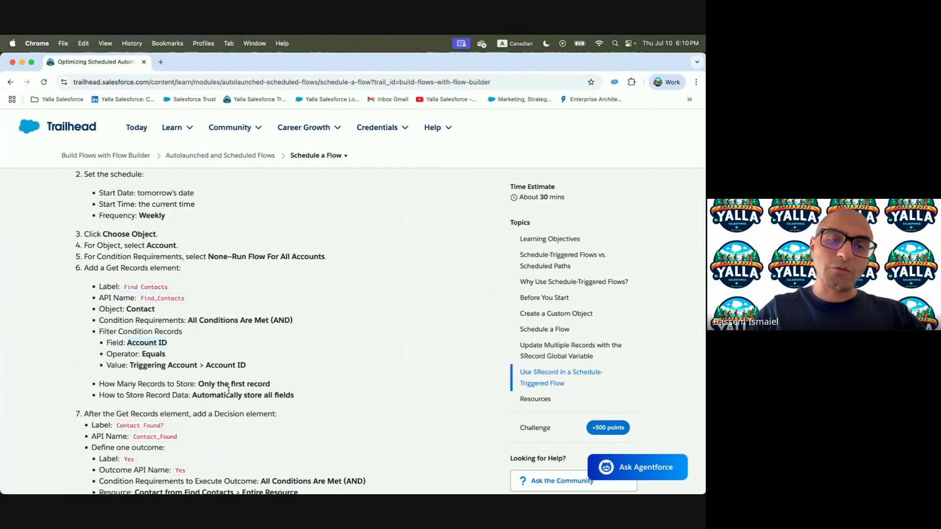
{"action": "key", "text": "ctrl+Right"}
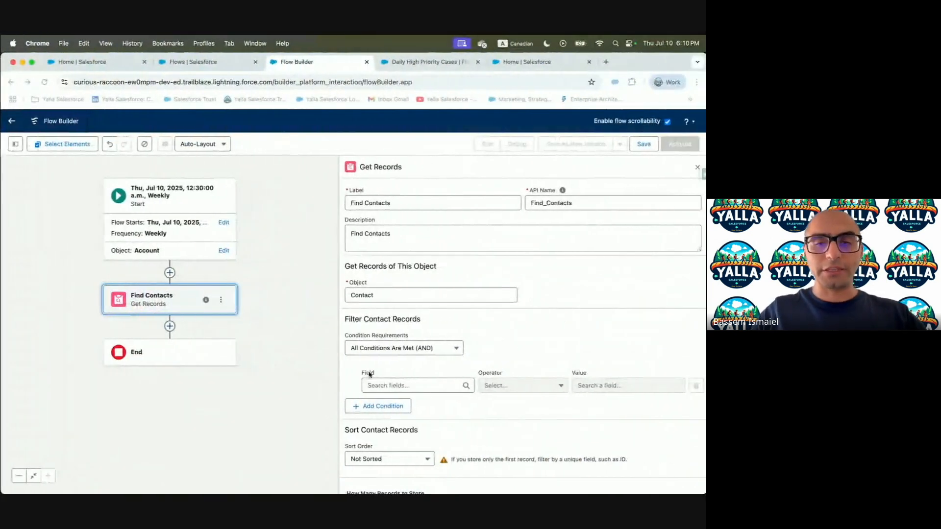
{"action": "left_click", "coordinate": [403, 384]}
{"action": "type", "text": "Account"}
{"action": "left_click", "coordinate": [424, 370]}
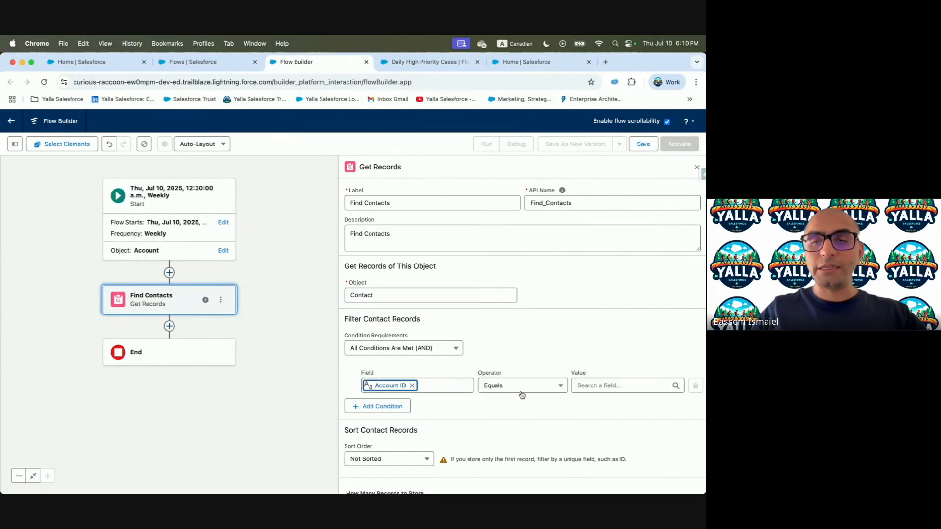
Set the filter value to Triggering Account > Account ID
{"action": "left_click", "coordinate": [632, 387]}
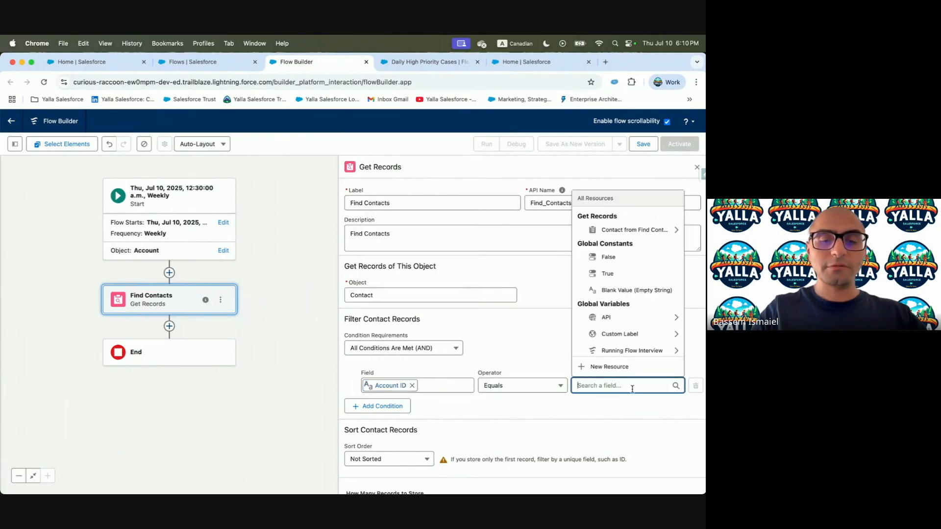
{"action": "type", "text": "Rec"}
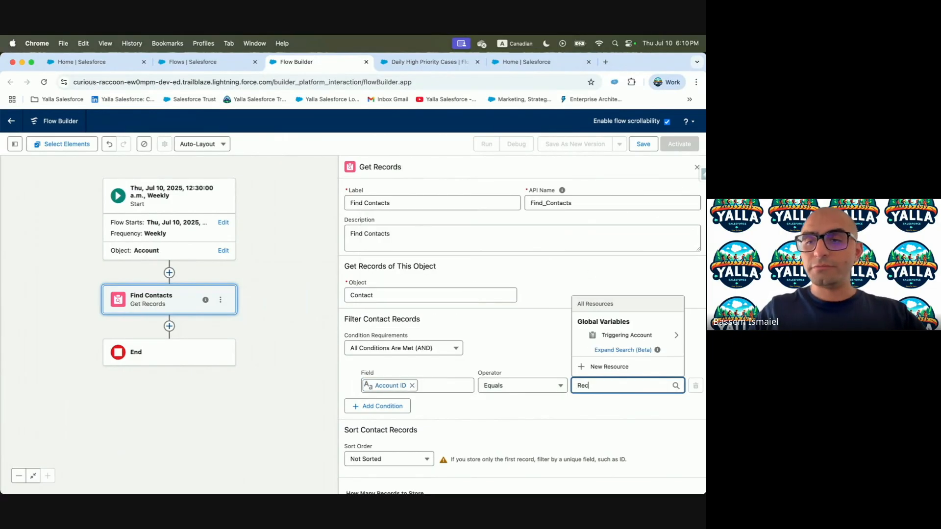
{"action": "left_click", "coordinate": [637, 337]}
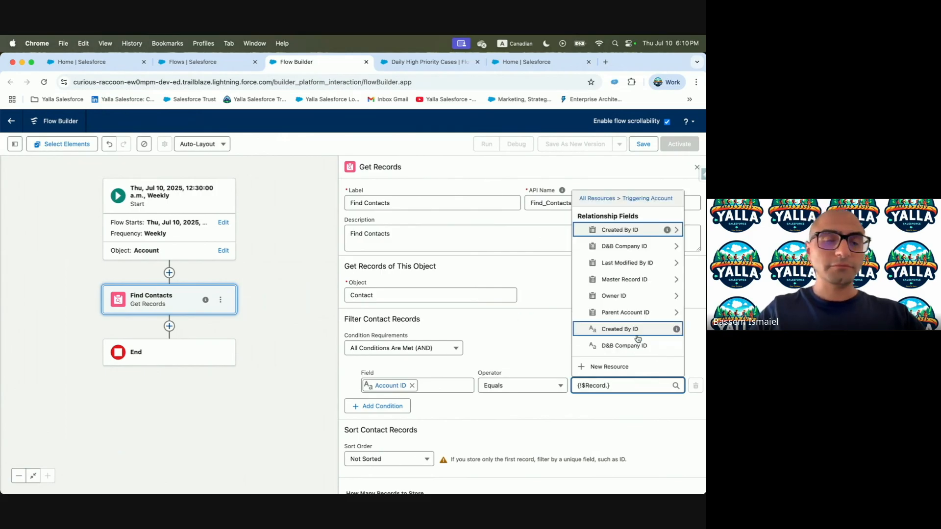
{"action": "key", "text": "ctrl+Left"}
{"action": "key", "text": "ctrl+Right"}
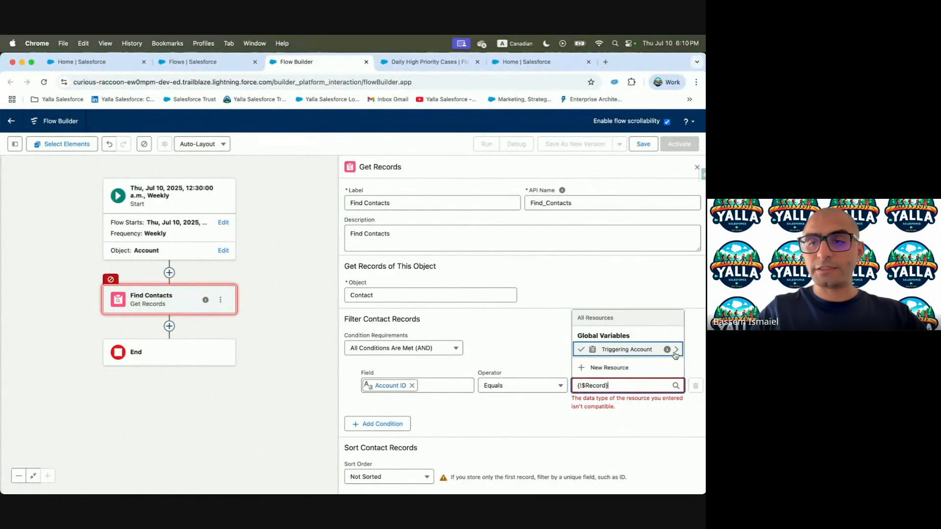
{"action": "left_click", "coordinate": [675, 351]}
{"action": "type", "text": "Account"}
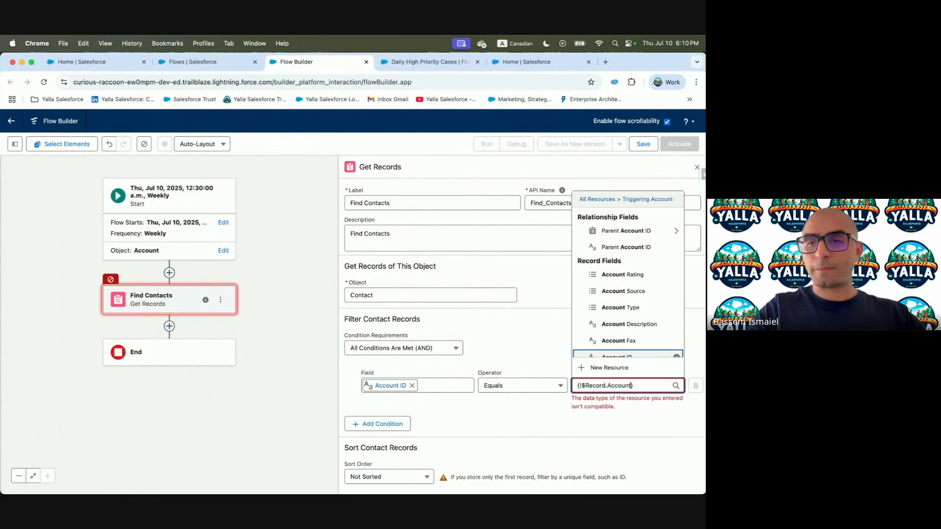
{"action": "scroll", "coordinate": [601, 357], "scroll_direction": "down", "scroll_amount": 6}
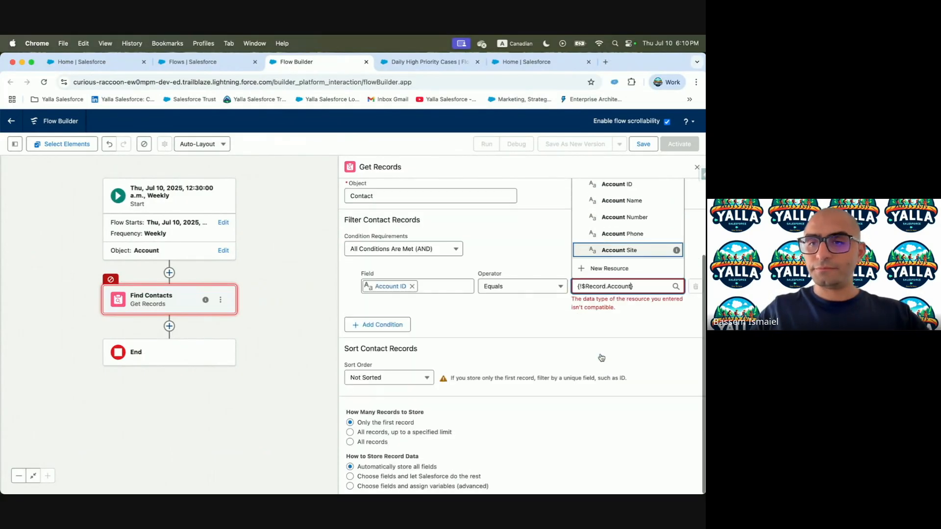
{"action": "left_click", "coordinate": [622, 186]}
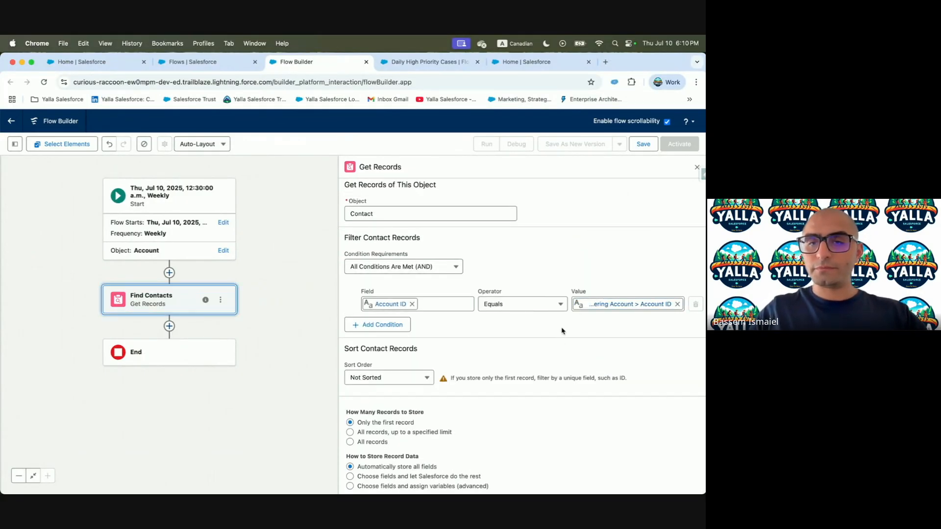
{"action": "key", "text": "ctrl+Left"}
{"action": "scroll", "coordinate": [172, 396], "scroll_direction": "down", "scroll_amount": 5}
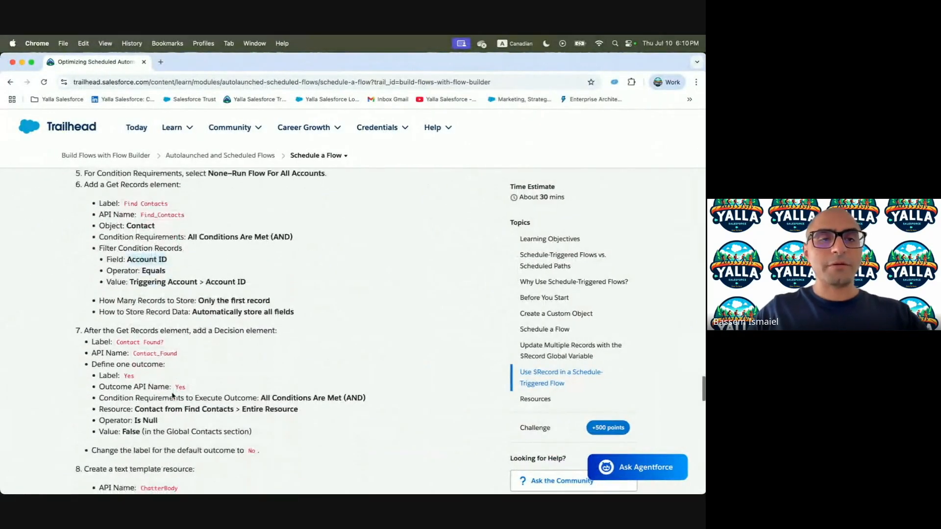
Compare the How Many Records to Store setting and review the Decision step instructions
{"action": "left_click_drag", "start_coordinate": [99, 301], "coordinate": [273, 300]}
{"action": "key", "text": "ctrl+Right"}
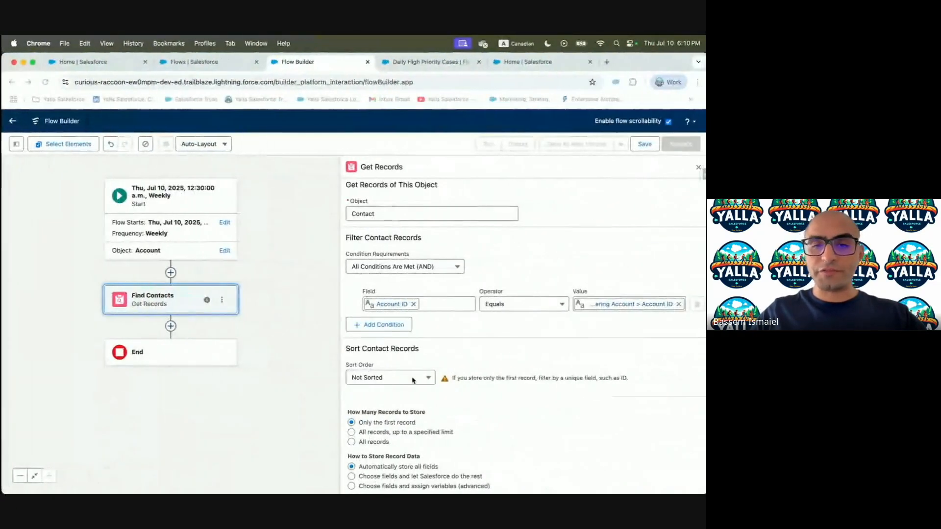
{"action": "key", "text": "ctrl+Left"}
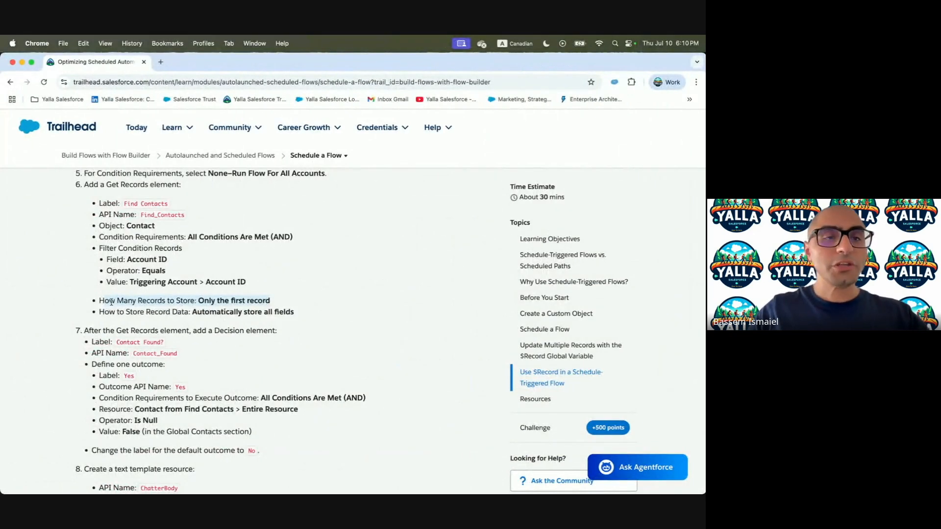
{"action": "scroll", "coordinate": [275, 332], "scroll_direction": "down", "scroll_amount": 3}
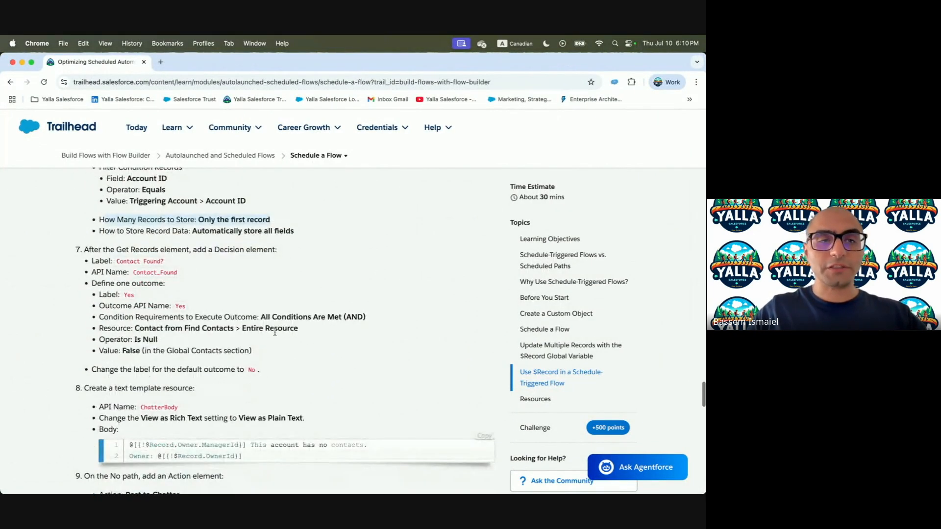
{"action": "left_click_drag", "start_coordinate": [209, 249], "coordinate": [84, 249]}
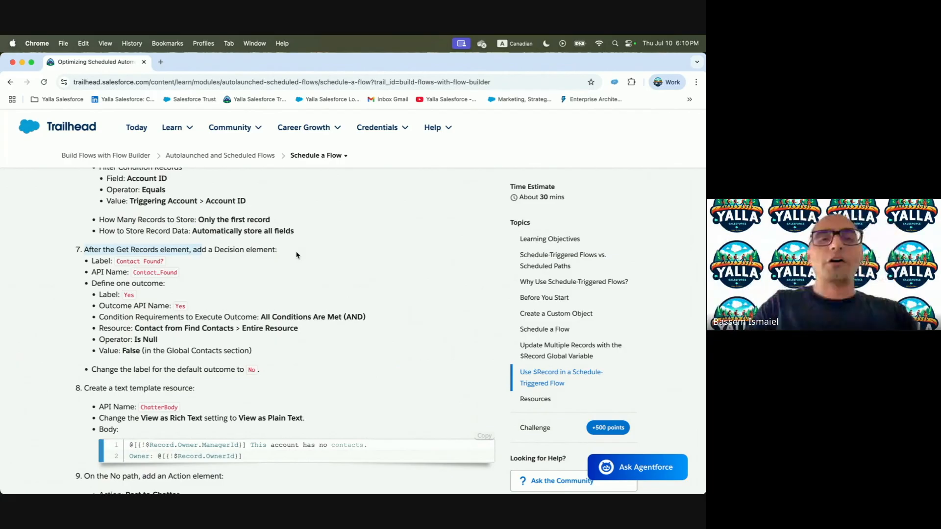
{"action": "key", "text": "super+grave"}
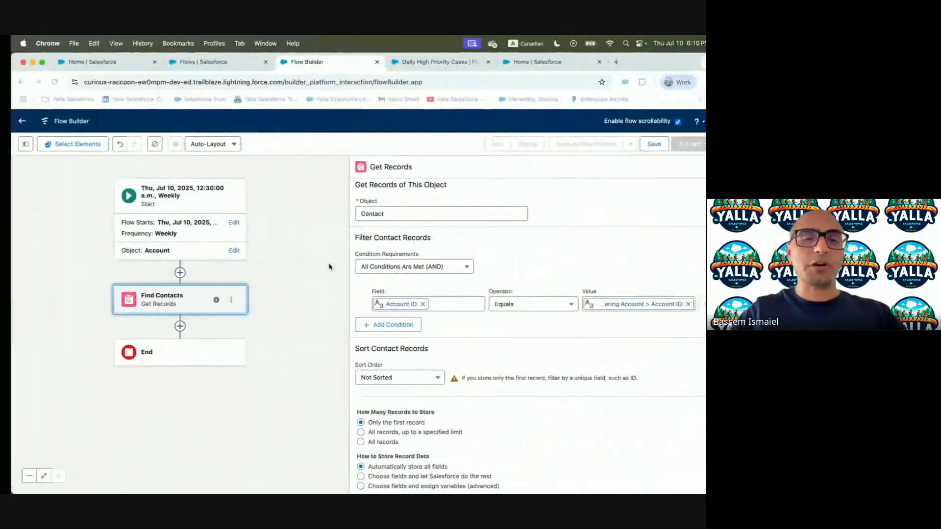
Add a Decision element after Find Contacts, pasting 'Contact Found?' from the lesson
{"action": "left_click", "coordinate": [168, 327]}
{"action": "type", "text": "deci"}
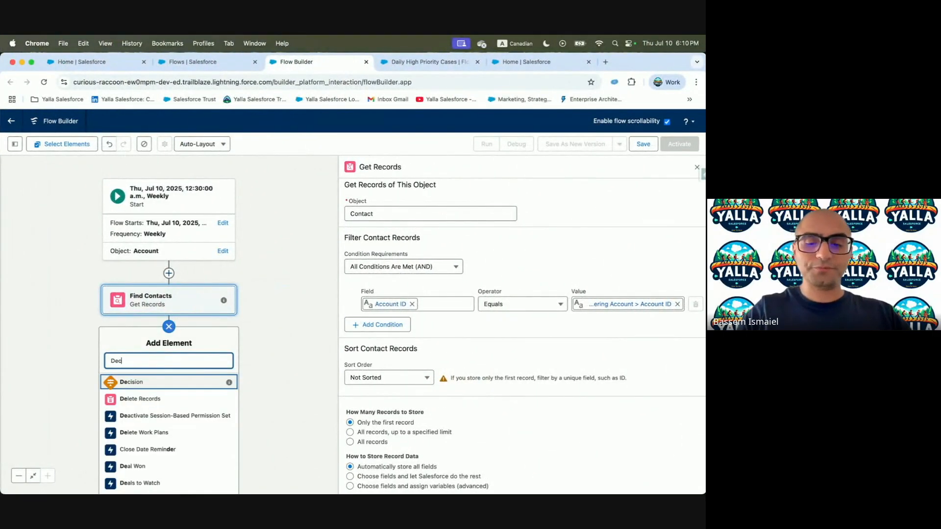
{"action": "left_click", "coordinate": [146, 380]}
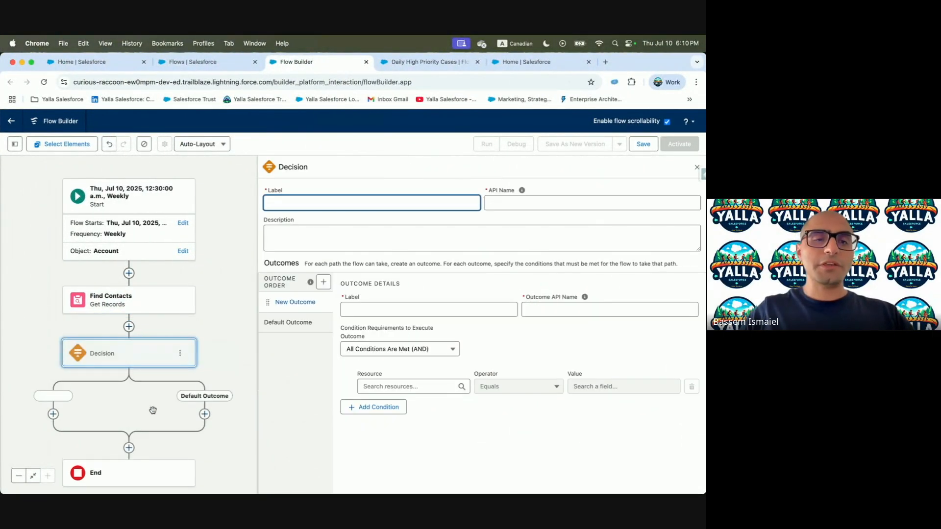
{"action": "key", "text": "ctrl+Left"}
{"action": "left_click_drag", "start_coordinate": [116, 234], "coordinate": [161, 236]}
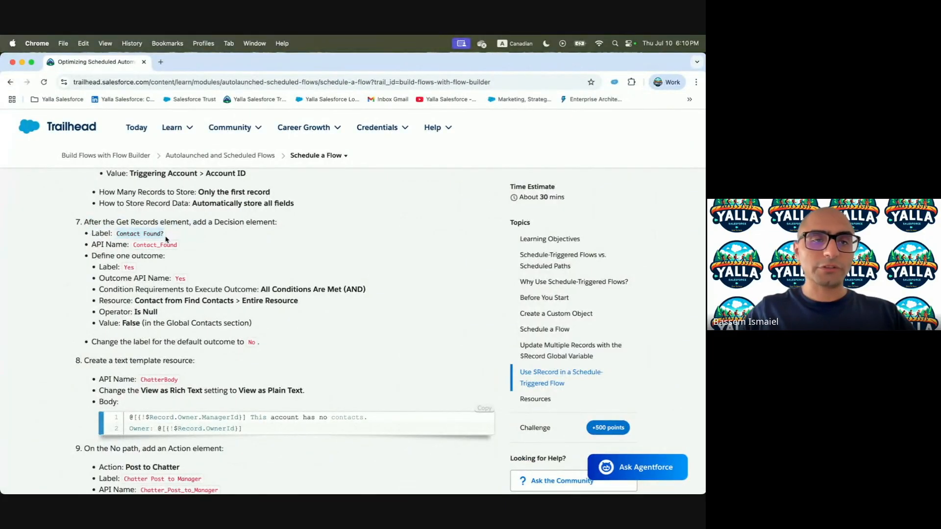
{"action": "key", "text": "ctrl+Right"}
{"action": "left_click", "coordinate": [392, 318]}
{"action": "type", "text": "Contact Found?"}
{"action": "key", "text": "Tab"}
{"action": "key", "text": "ctrl+Left"}
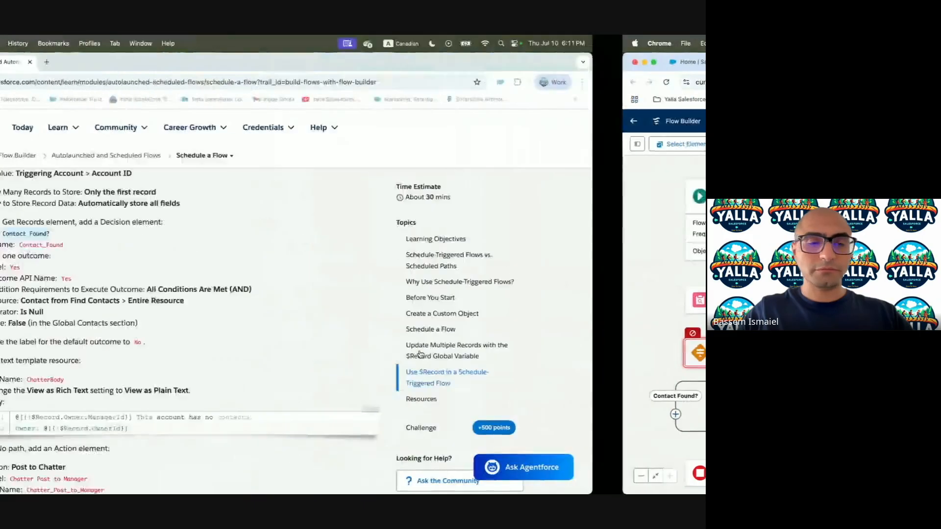
{"action": "scroll", "coordinate": [227, 282], "scroll_direction": "down", "scroll_amount": 2}
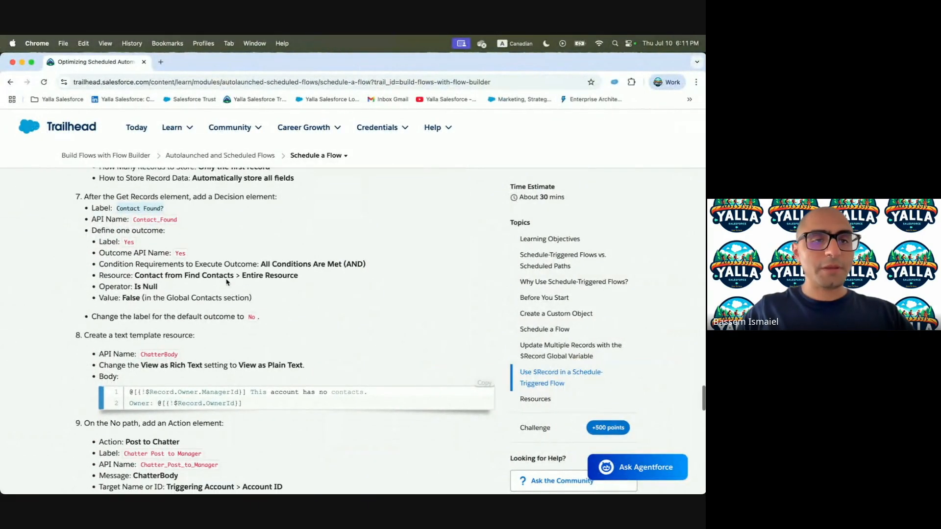
{"action": "key", "text": "ctrl+Right"}
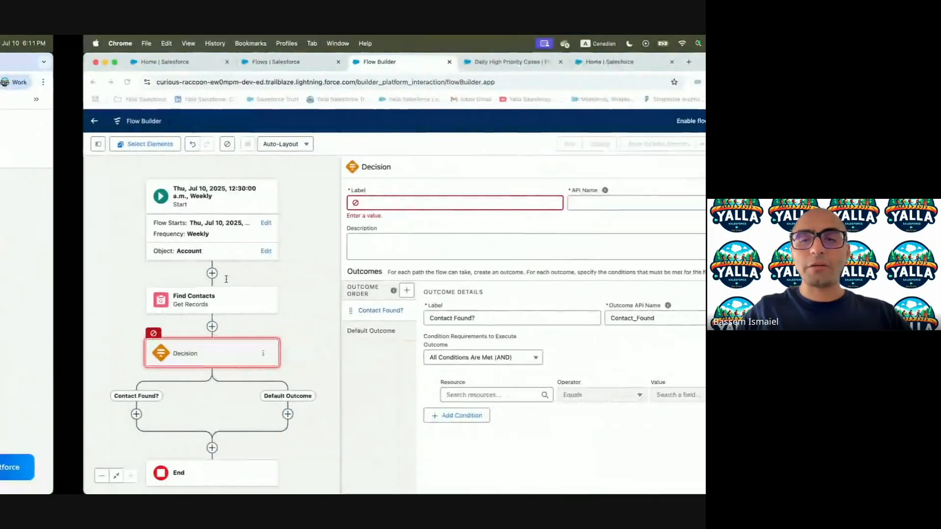
Label the Decision 'Contact Found?' and let its API name generate
{"action": "key", "text": "shift+Tab"}
{"action": "left_click", "coordinate": [334, 206]}
{"action": "type", "text": "Contact Found?"}
{"action": "left_click", "coordinate": [543, 205]}
{"action": "left_click", "coordinate": [409, 248]}
Rename the outcome to Yes and clear its duplicate API name
{"action": "left_click_drag", "start_coordinate": [417, 319], "coordinate": [293, 321]}
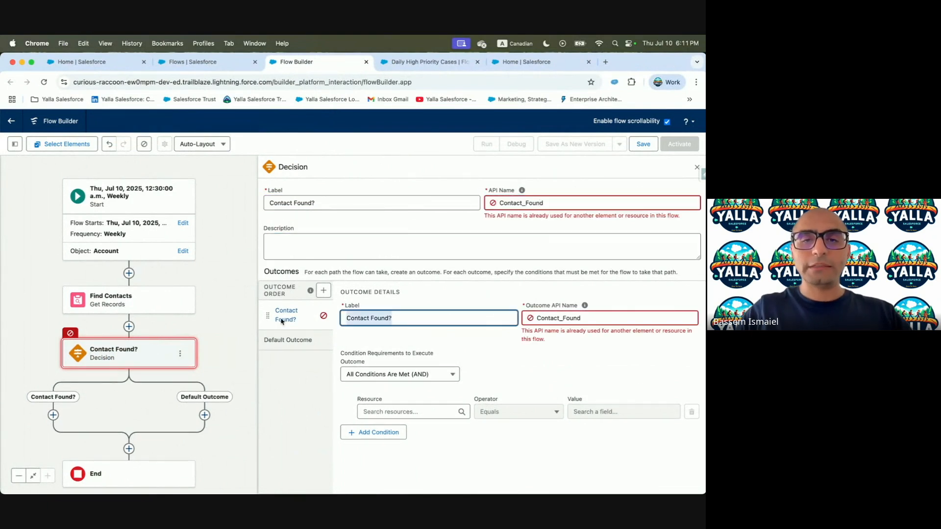
{"action": "double_click", "coordinate": [581, 318]}
{"action": "key", "text": "BackSpace"}
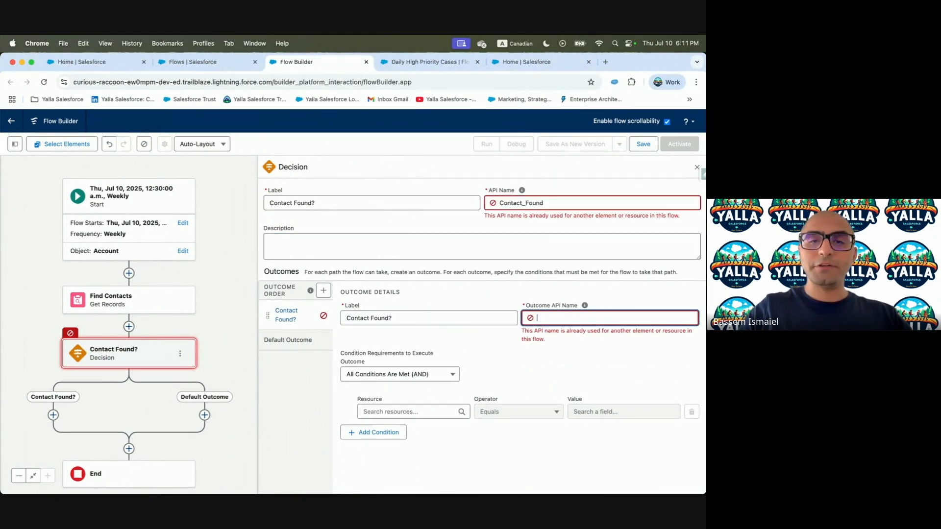
{"action": "left_click", "coordinate": [450, 320]}
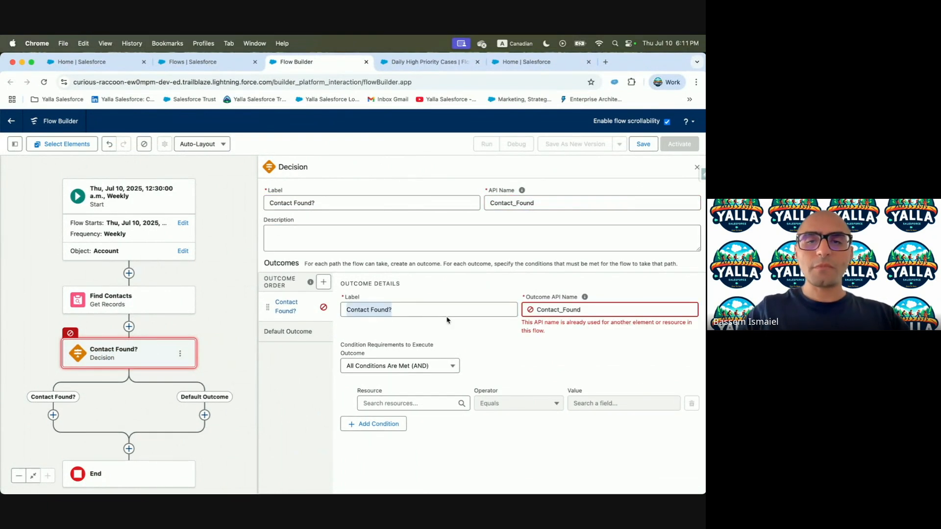
{"action": "type", "text": "Ye"}
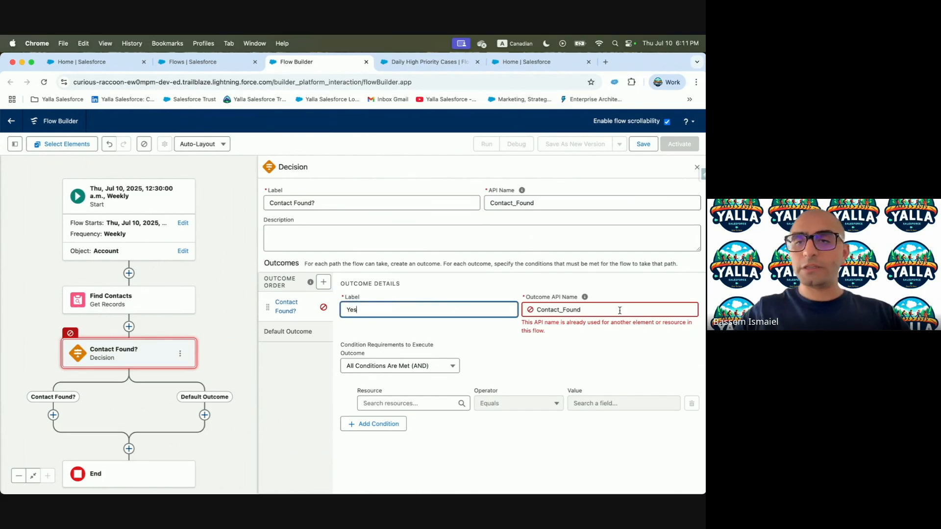
{"action": "type", "text": "s"}
{"action": "double_click", "coordinate": [596, 313]}
{"action": "key", "text": "BackSpace"}
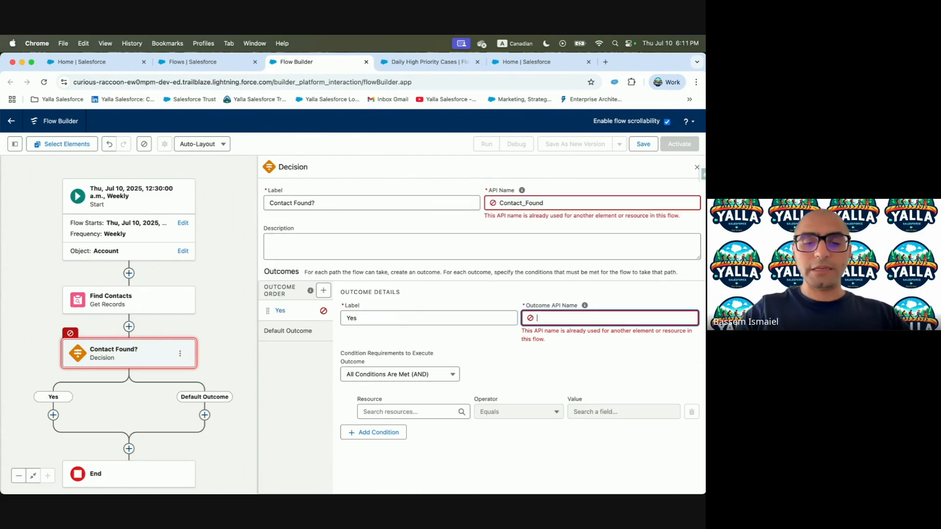
{"action": "left_click", "coordinate": [549, 361]}
Check the lesson for the resource to use in the outcome condition
{"action": "key", "text": "ctrl+Left"}
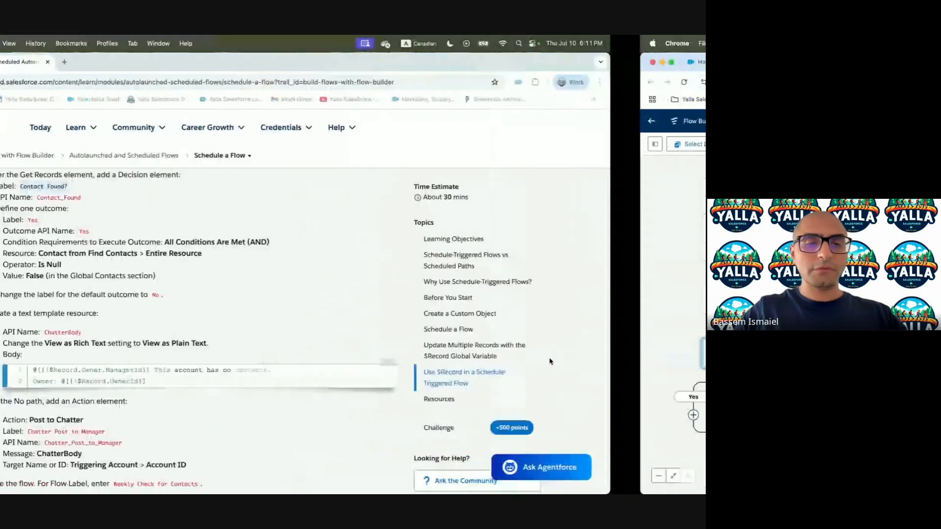
{"action": "scroll", "coordinate": [192, 238], "scroll_direction": "down", "scroll_amount": 1}
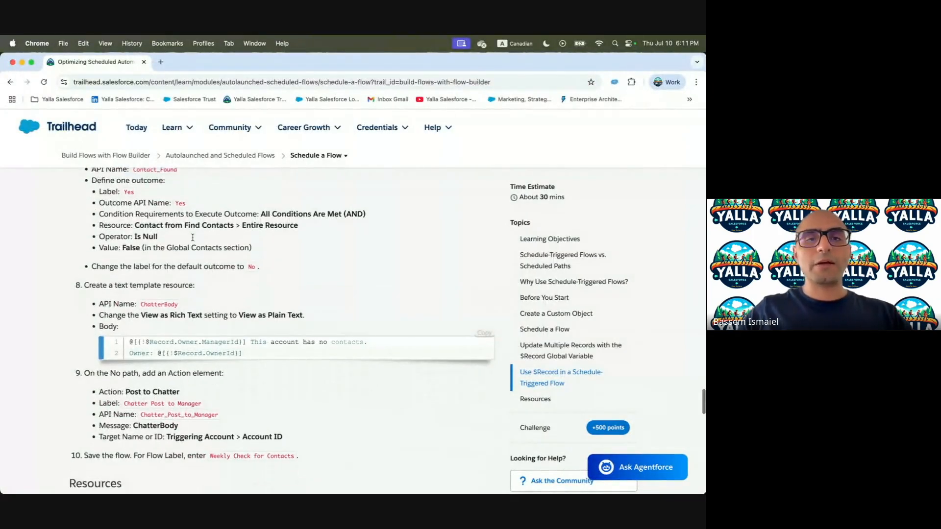
{"action": "left_click_drag", "start_coordinate": [137, 226], "coordinate": [223, 225]}
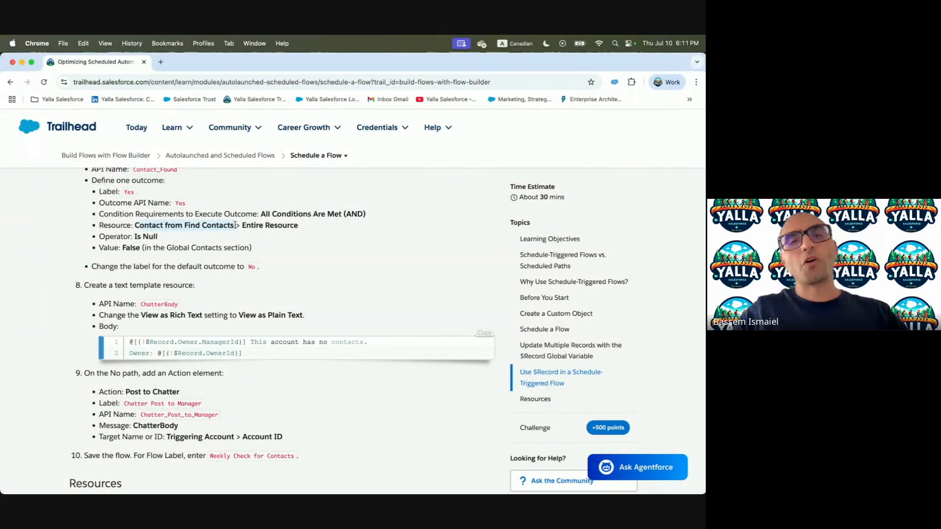
{"action": "key", "text": "ctrl+Right"}
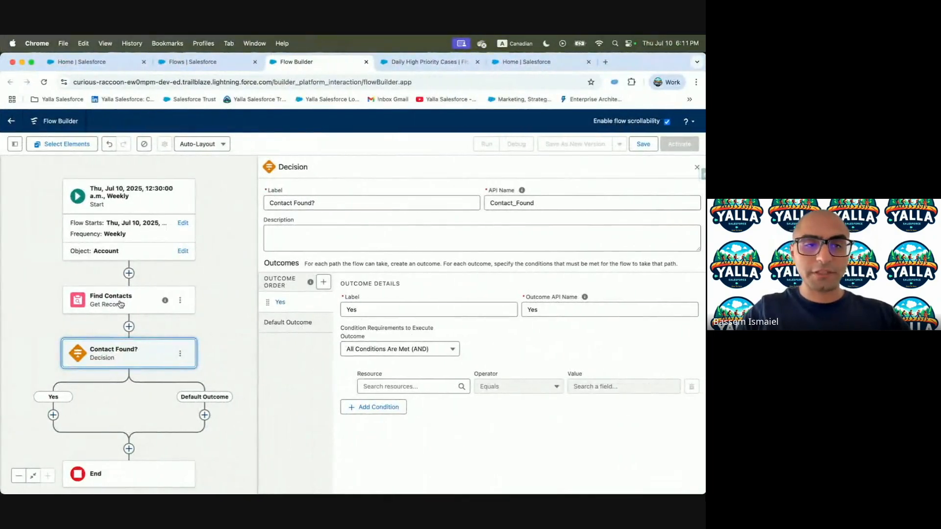
{"action": "key", "text": "ctrl+Left"}
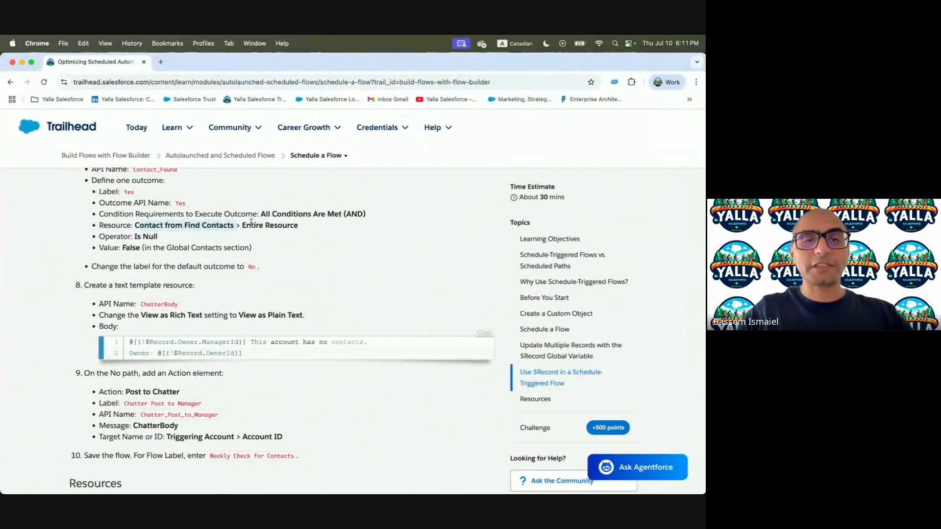
{"action": "key", "text": "ctrl+Right"}
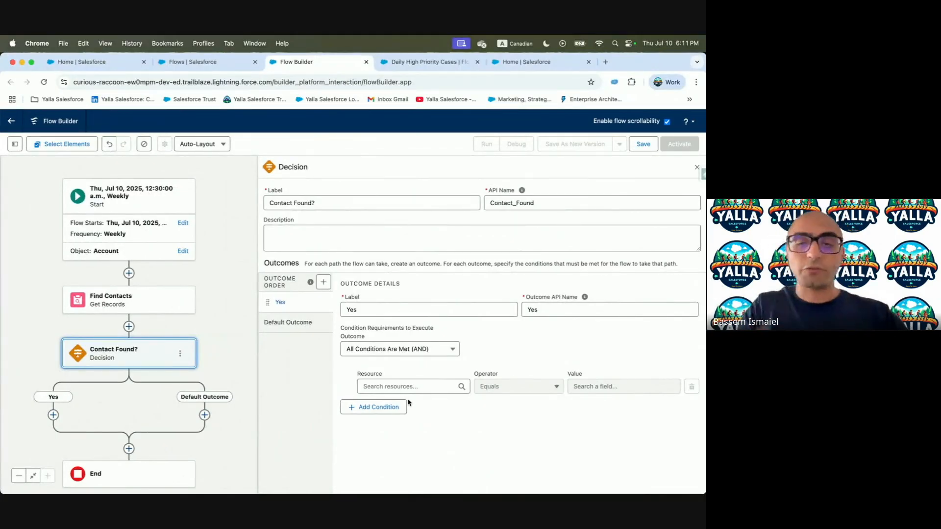
Set the Yes condition to Contact from Find Contacts with the Is Null operator
{"action": "left_click", "coordinate": [393, 388]}
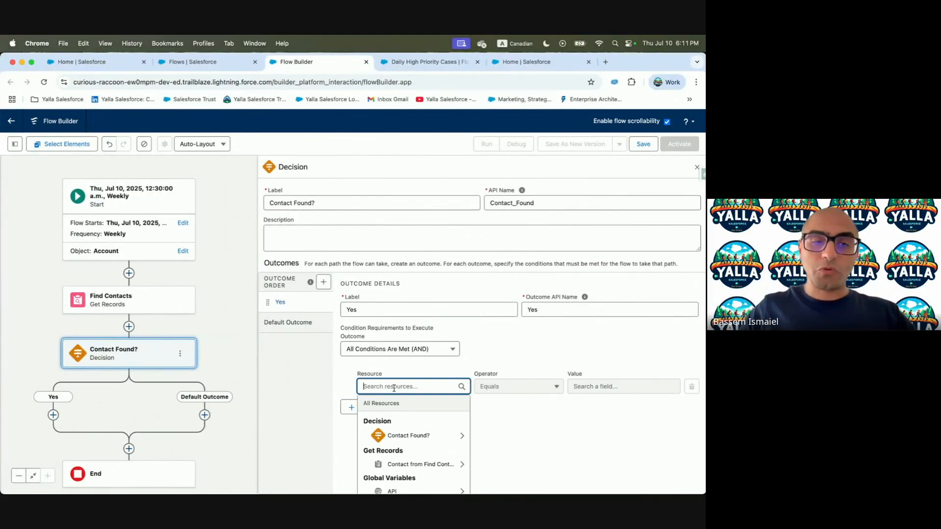
{"action": "type", "text": "Find"}
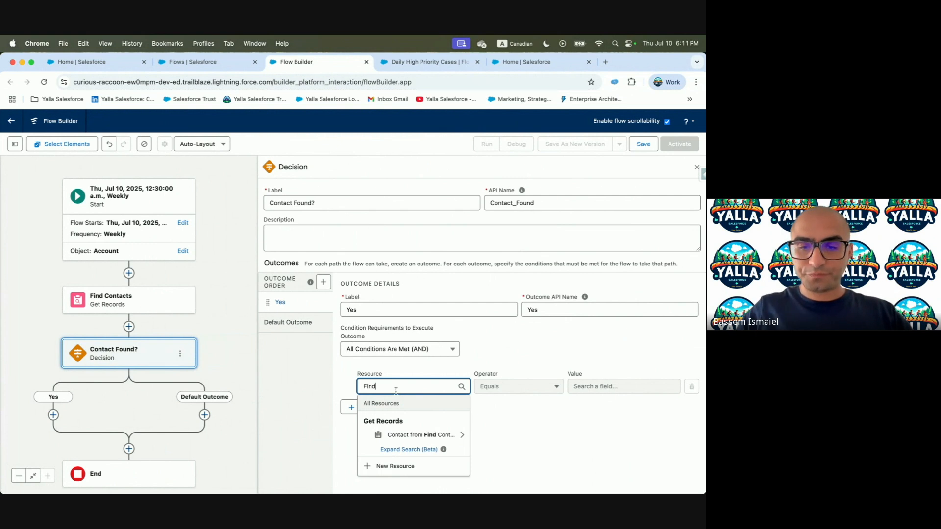
{"action": "left_click", "coordinate": [405, 435]}
{"action": "left_click", "coordinate": [521, 428]}
{"action": "left_click", "coordinate": [517, 391]}
{"action": "left_click", "coordinate": [503, 323]}
{"action": "left_click", "coordinate": [603, 385]}
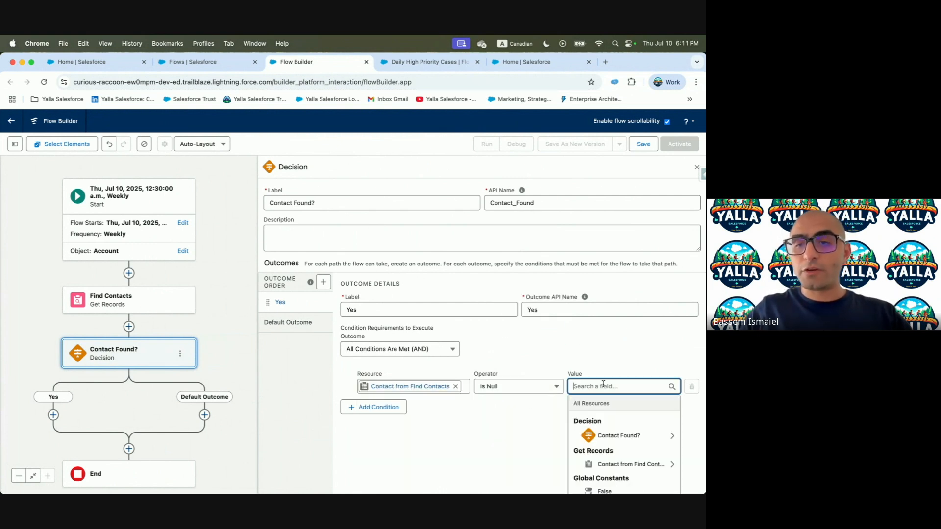
{"action": "type", "text": "Fals"}
{"action": "left_click", "coordinate": [419, 456]}
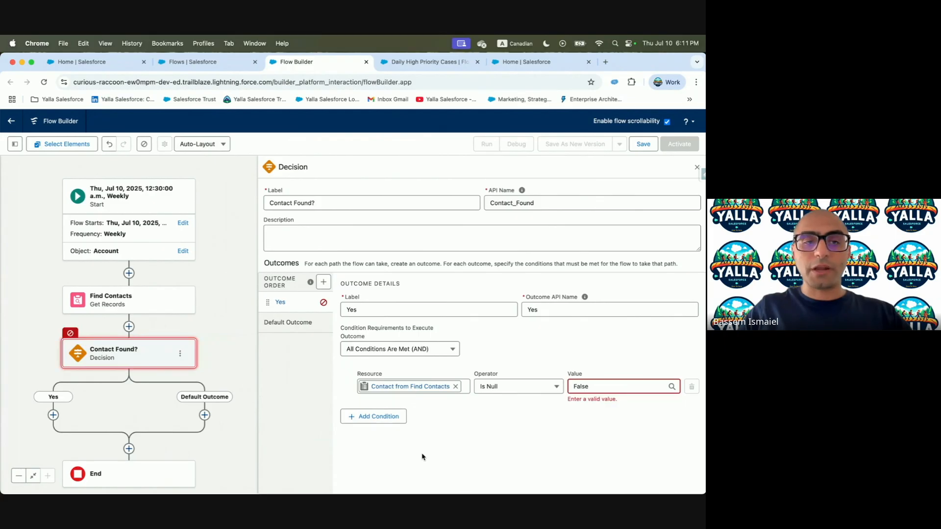
{"action": "key", "text": "ctrl+Left"}
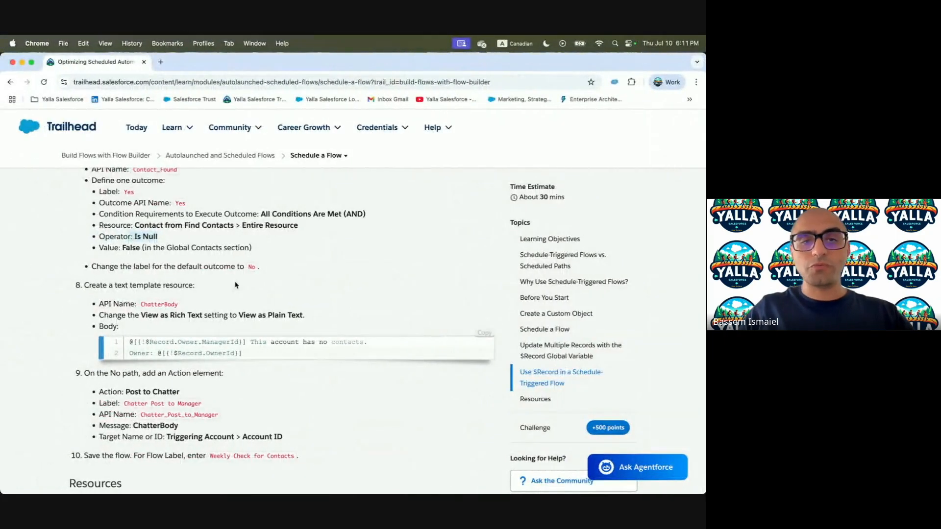
{"action": "key", "text": "ctrl+Right"}
Rename the default outcome to No and set the condition value to False
{"action": "left_click", "coordinate": [288, 322]}
{"action": "left_click", "coordinate": [405, 312]}
{"action": "key", "text": "super+a"}
{"action": "type", "text": "No"}
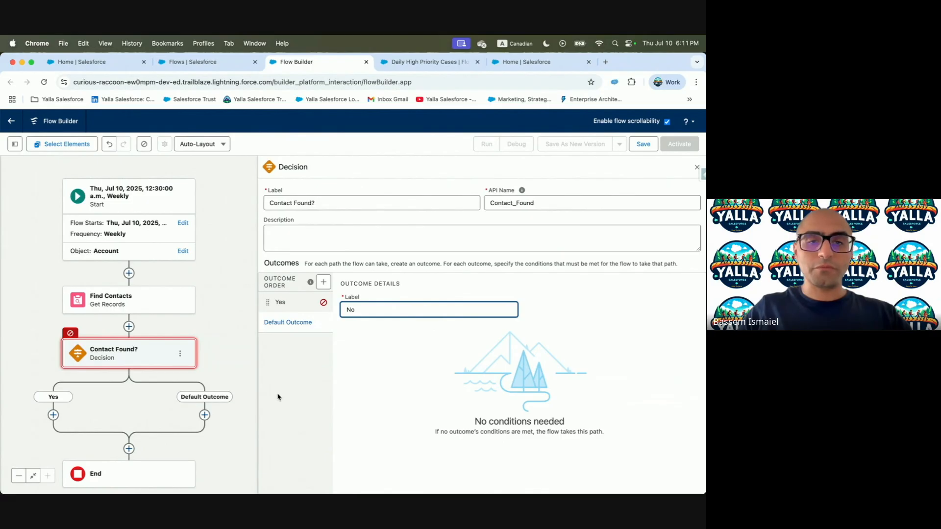
{"action": "left_click", "coordinate": [289, 302]}
{"action": "left_click", "coordinate": [611, 388]}
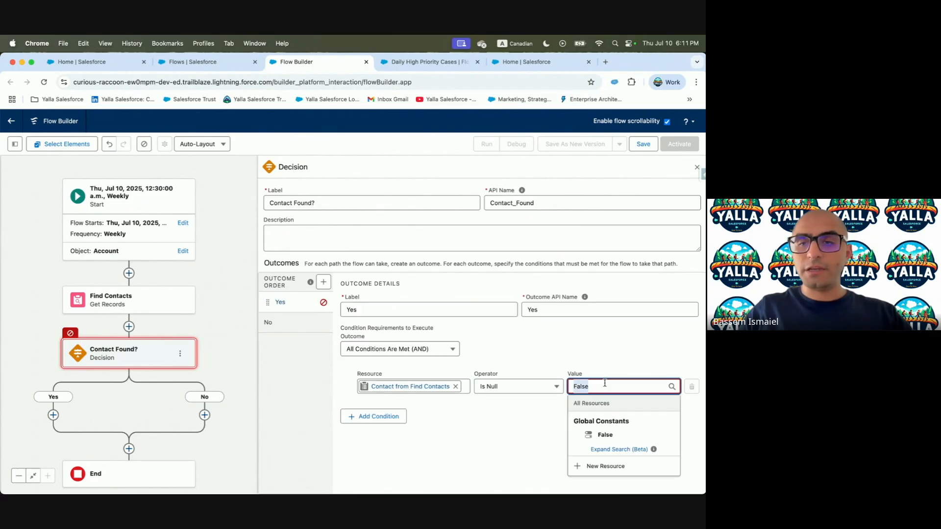
{"action": "left_click", "coordinate": [602, 433]}
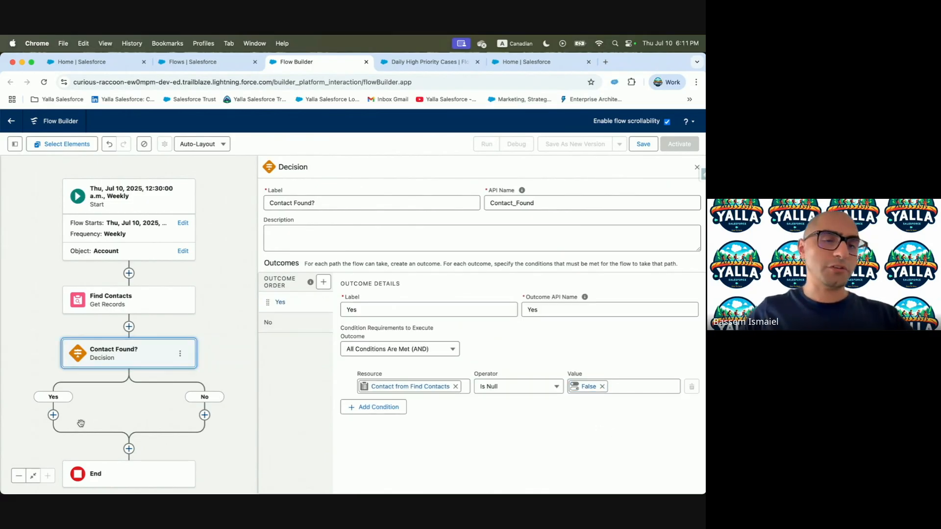
{"action": "left_click", "coordinate": [696, 167]}
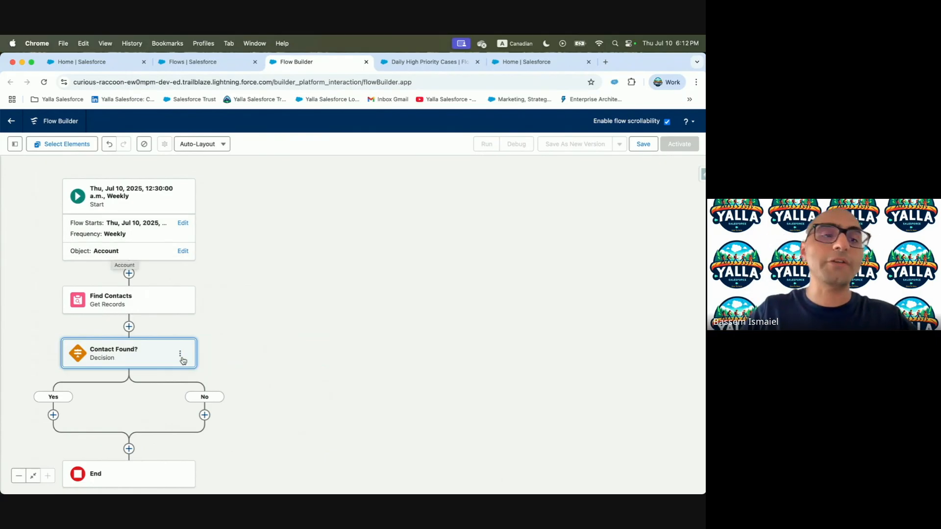
Center the flow diagram, check step 8 of the lesson, and show the flow's resources list
{"action": "left_click_drag", "start_coordinate": [219, 335], "coordinate": [428, 240]}
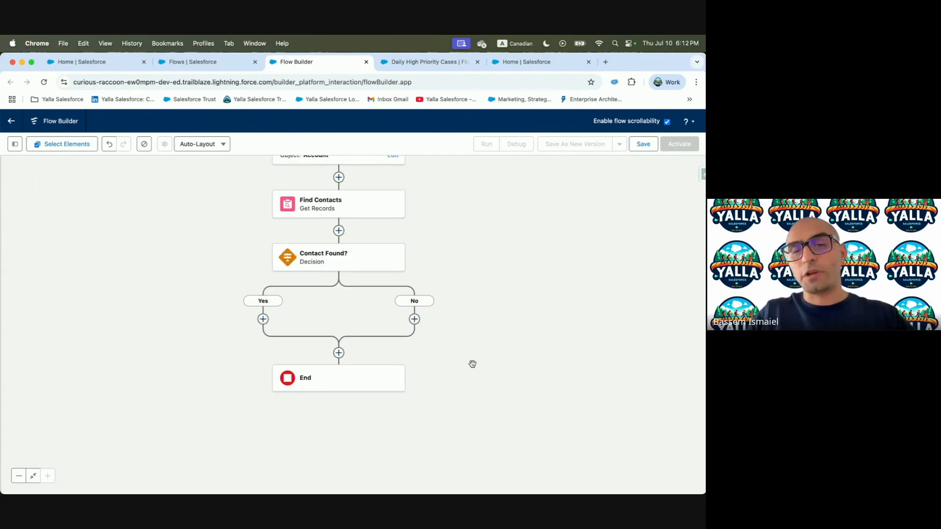
{"action": "key", "text": "ctrl+Left"}
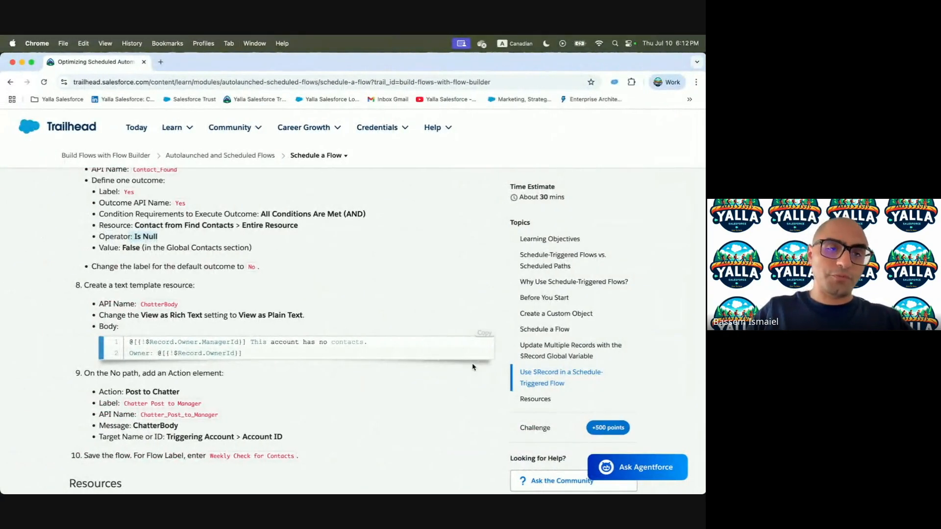
{"action": "scroll", "coordinate": [245, 323], "scroll_direction": "down", "scroll_amount": 2}
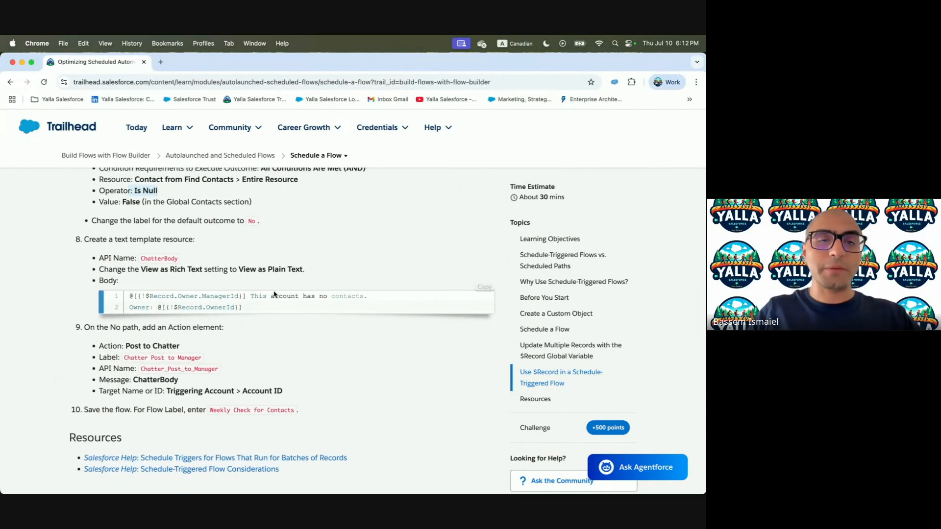
{"action": "key", "text": "ctrl+Right"}
{"action": "left_click", "coordinate": [15, 144]}
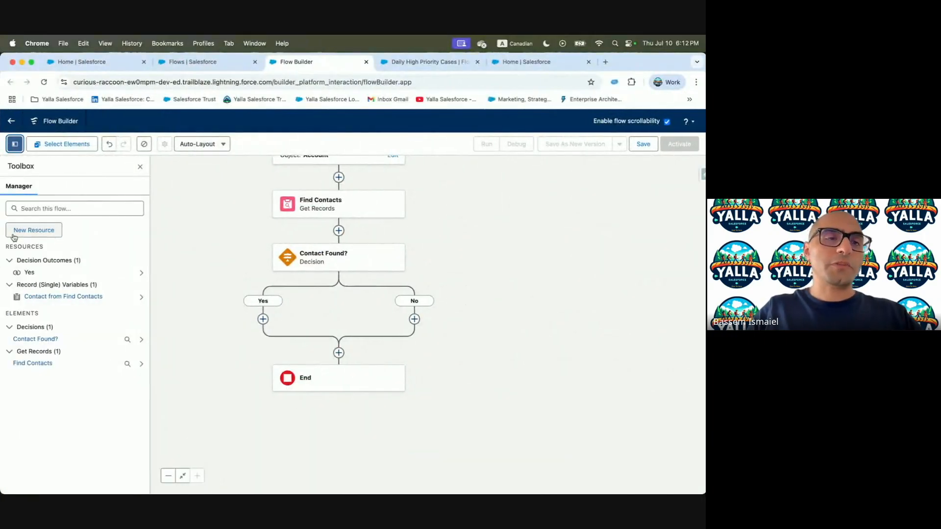
Create a new Text Template resource with its body view set to Plain Text
{"action": "left_click", "coordinate": [49, 234]}
{"action": "left_click", "coordinate": [236, 263]}
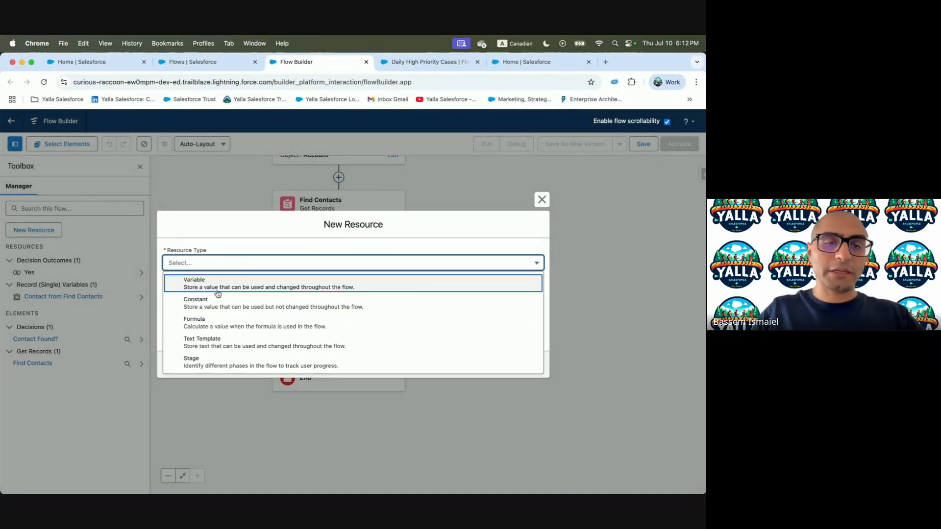
{"action": "left_click", "coordinate": [212, 341]}
{"action": "left_click", "coordinate": [501, 324]}
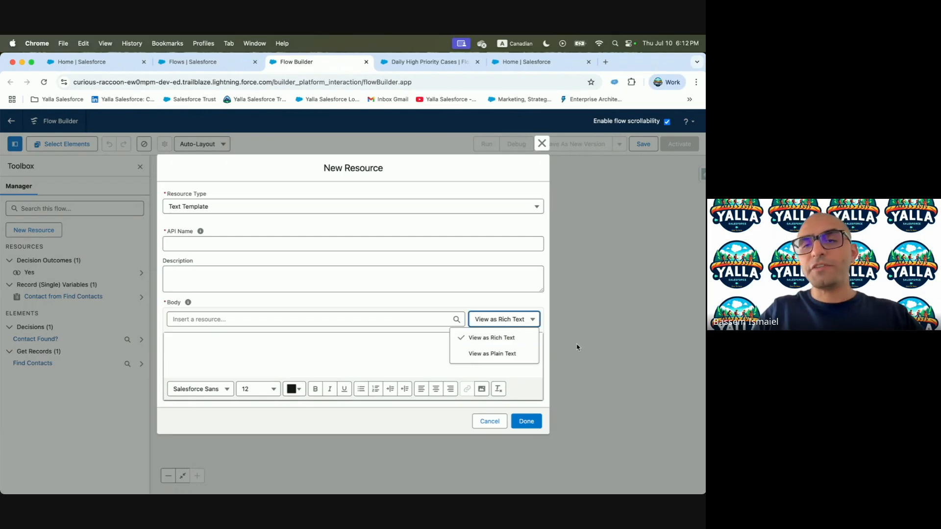
{"action": "left_click", "coordinate": [515, 355]}
Paste the lesson's template body with the manager mention and owner lines
{"action": "key", "text": "ctrl+Left"}
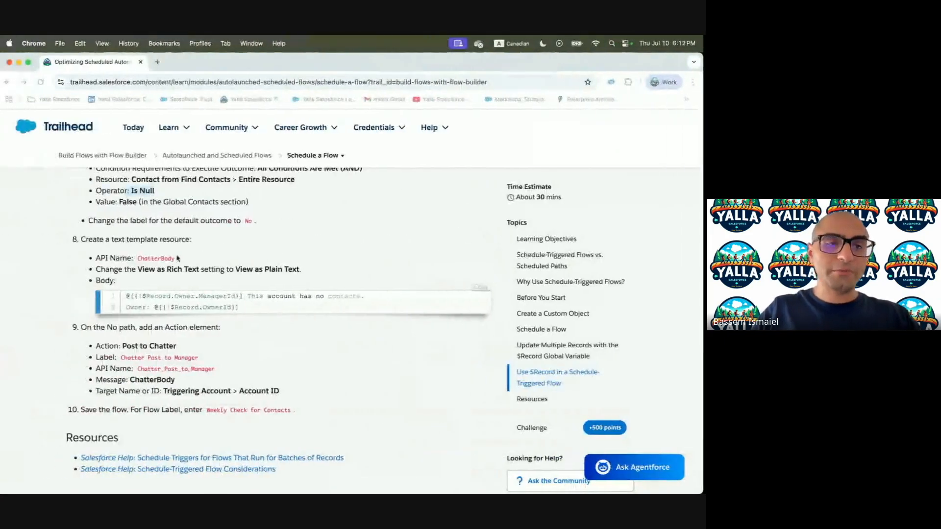
{"action": "left_click", "coordinate": [483, 288]}
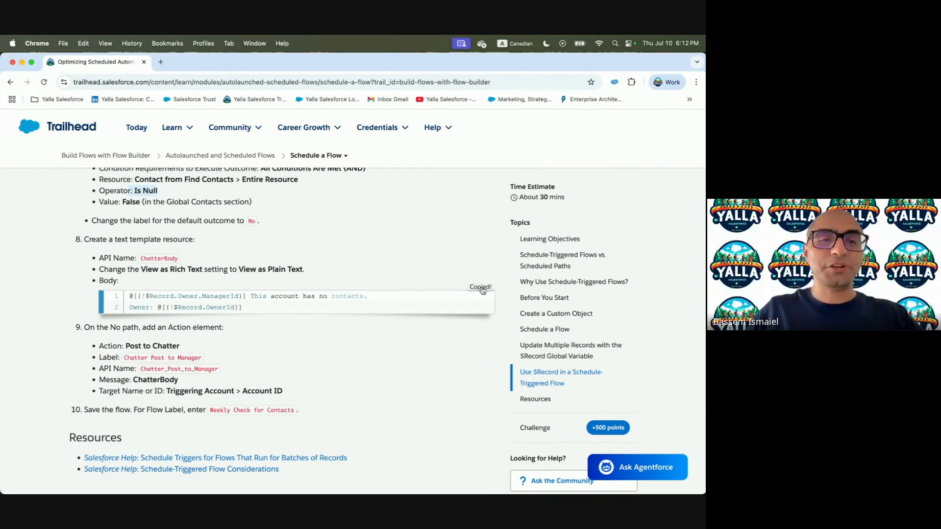
{"action": "key", "text": "ctrl+Right"}
{"action": "left_click", "coordinate": [208, 357]}
{"action": "key", "text": "super+v"}
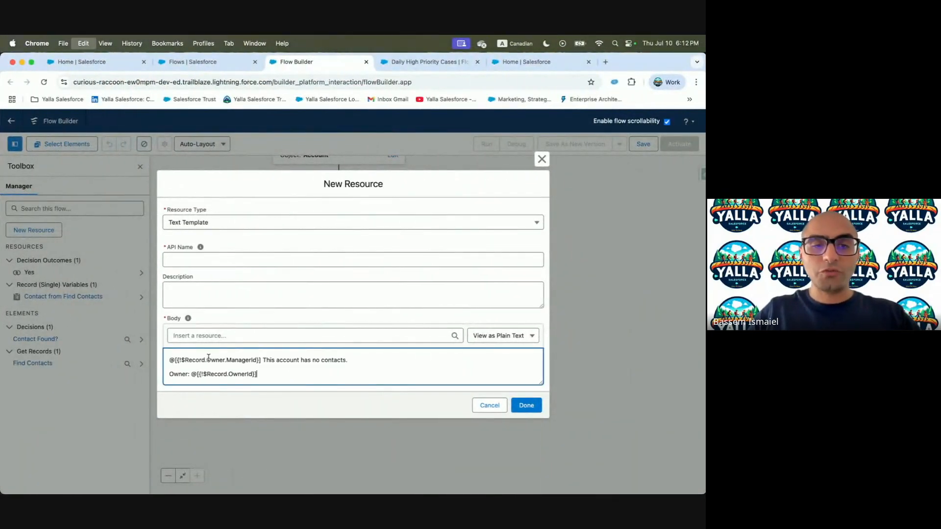
{"action": "left_click_drag", "start_coordinate": [182, 359], "coordinate": [248, 360]}
{"action": "left_click_drag", "start_coordinate": [169, 359], "coordinate": [185, 362]}
{"action": "left_click", "coordinate": [268, 359]}
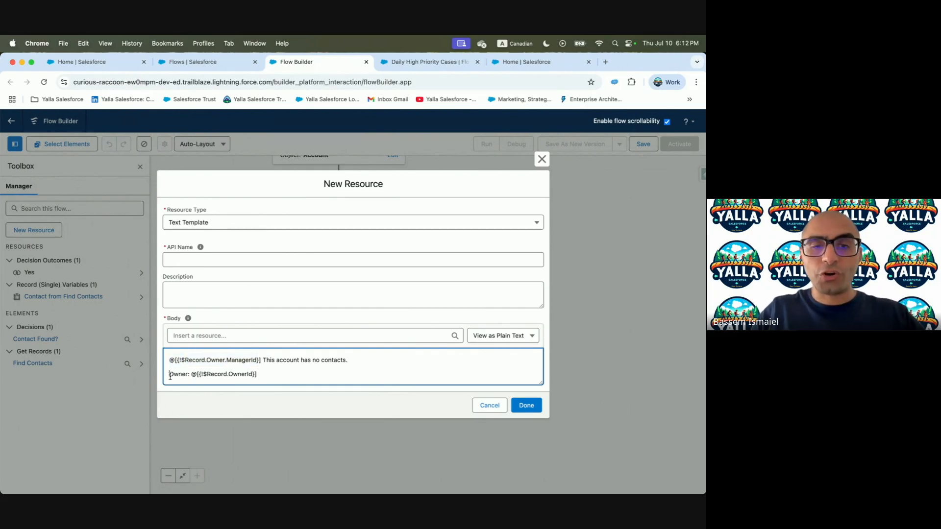
{"action": "left_click_drag", "start_coordinate": [169, 376], "coordinate": [290, 378]}
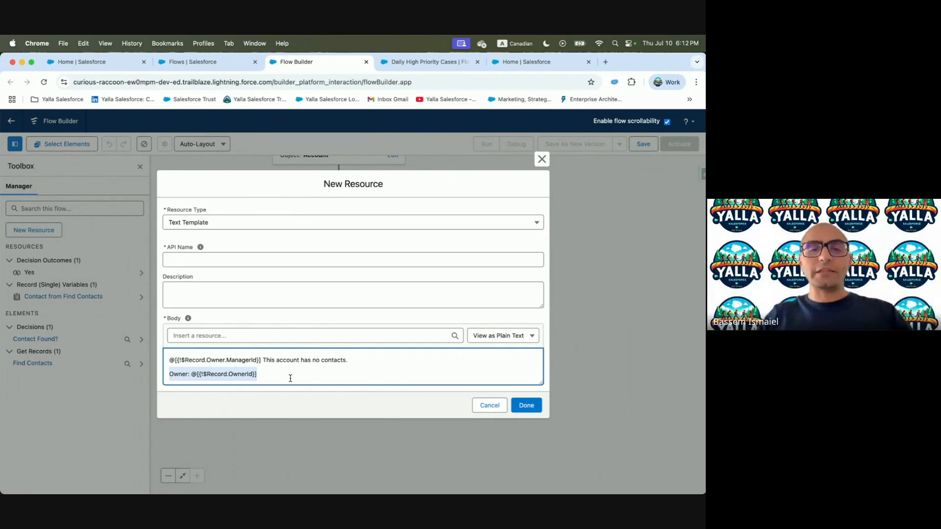
Name the text template ChatterBody and save it
{"action": "left_click", "coordinate": [525, 405]}
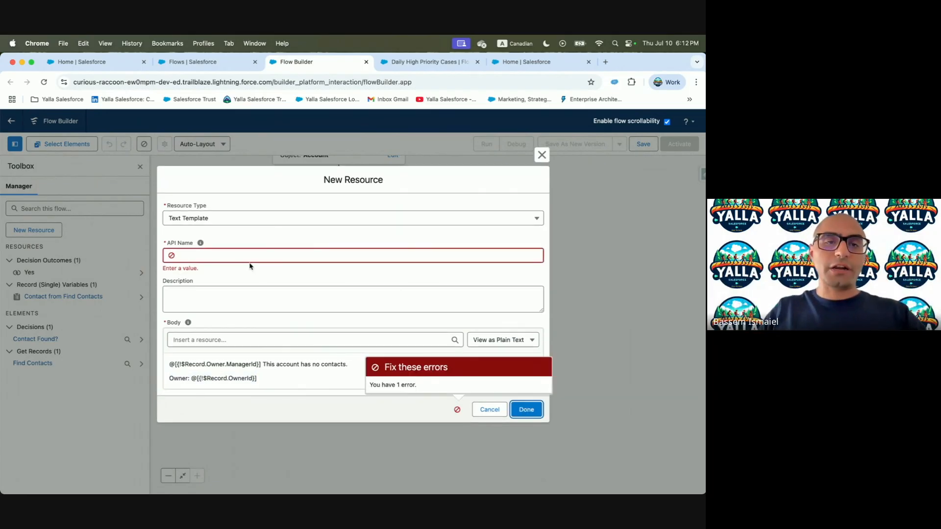
{"action": "key", "text": "ctrl+Left"}
{"action": "double_click", "coordinate": [151, 257]}
{"action": "key", "text": "super+c"}
{"action": "key", "text": "ctrl+Right"}
{"action": "left_click", "coordinate": [199, 255]}
{"action": "key", "text": "super+v"}
{"action": "left_click", "coordinate": [195, 297]}
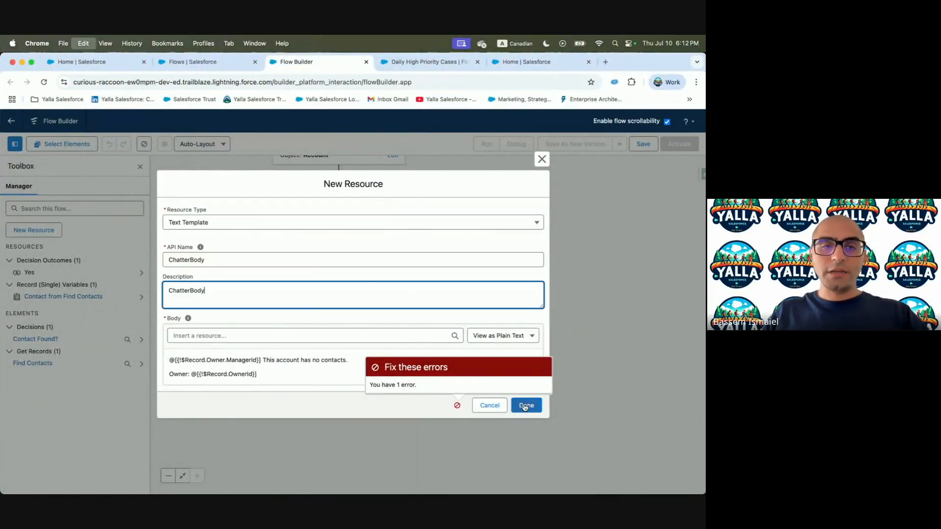
{"action": "left_click", "coordinate": [524, 408]}
Find the lesson step for adding a Post to Chatter action on the No path
{"action": "key", "text": "ctrl+Left"}
{"action": "scroll", "coordinate": [85, 287], "scroll_direction": "down", "scroll_amount": 2}
{"action": "left_click_drag", "start_coordinate": [85, 288], "coordinate": [227, 291]}
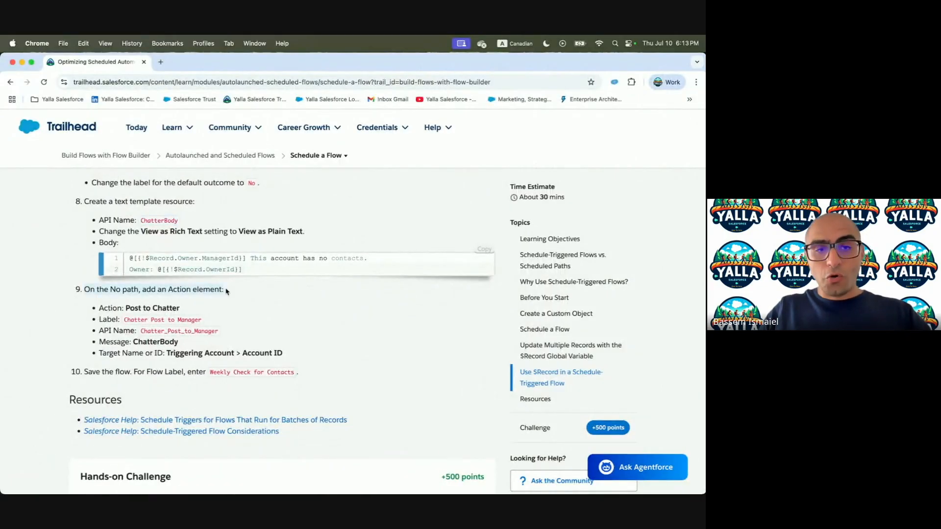
Add a Post to Chatter action on the No branch
{"action": "key", "text": "ctrl+Right"}
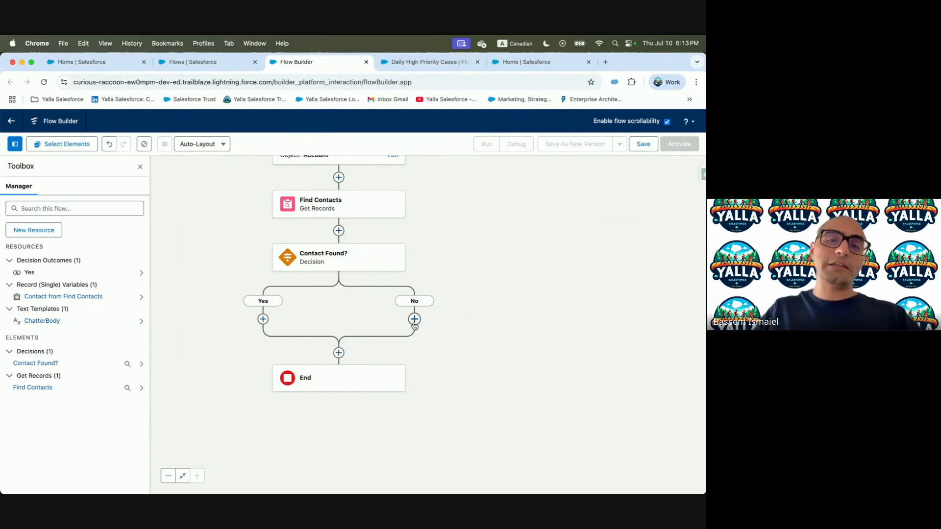
{"action": "left_click", "coordinate": [414, 320]}
{"action": "type", "text": "Cha"}
{"action": "left_click", "coordinate": [391, 375]}
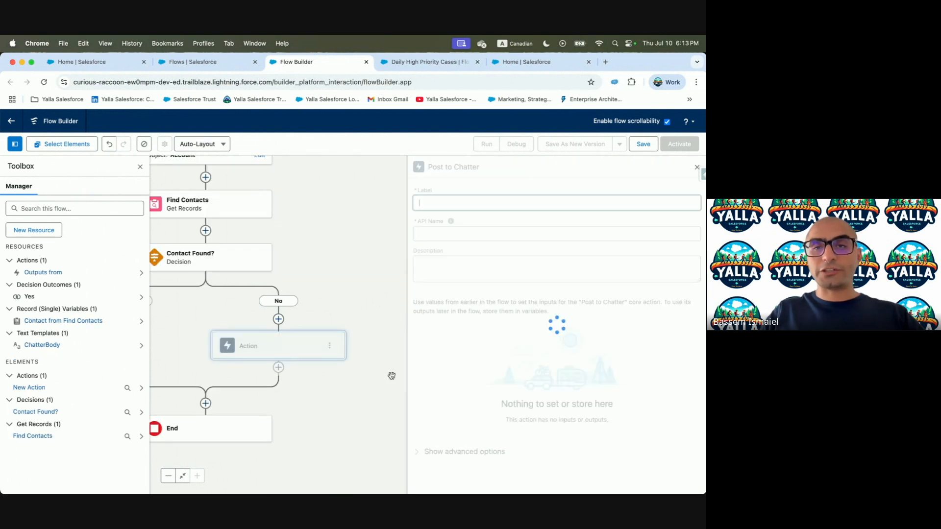
Label the action 'Chatter Post to Manager'
{"action": "key", "text": "ctrl+Left"}
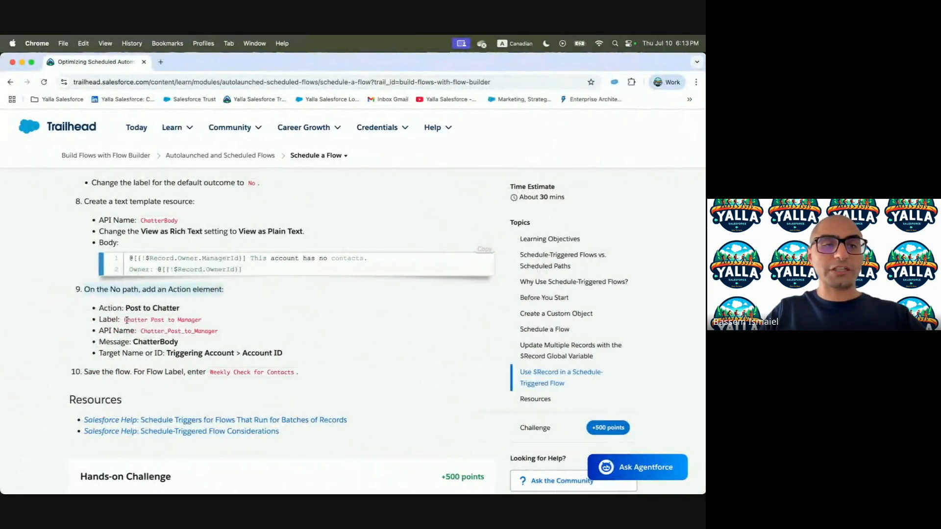
{"action": "left_click_drag", "start_coordinate": [126, 320], "coordinate": [205, 321]}
{"action": "key", "text": "super+c"}
{"action": "left_click", "coordinate": [184, 320]}
{"action": "triple_click", "coordinate": [184, 320]}
{"action": "left_click", "coordinate": [126, 320]}
{"action": "left_click_drag", "start_coordinate": [126, 320], "coordinate": [191, 321]}
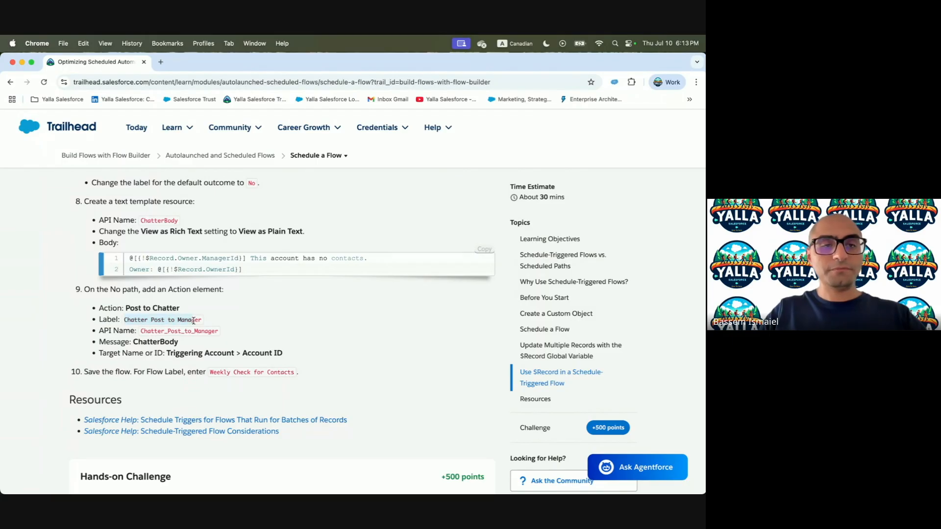
{"action": "key", "text": "ctrl+Right"}
{"action": "left_click", "coordinate": [455, 205]}
{"action": "key", "text": "super+v"}
{"action": "left_click", "coordinate": [444, 241]}
{"action": "left_click", "coordinate": [452, 266]}
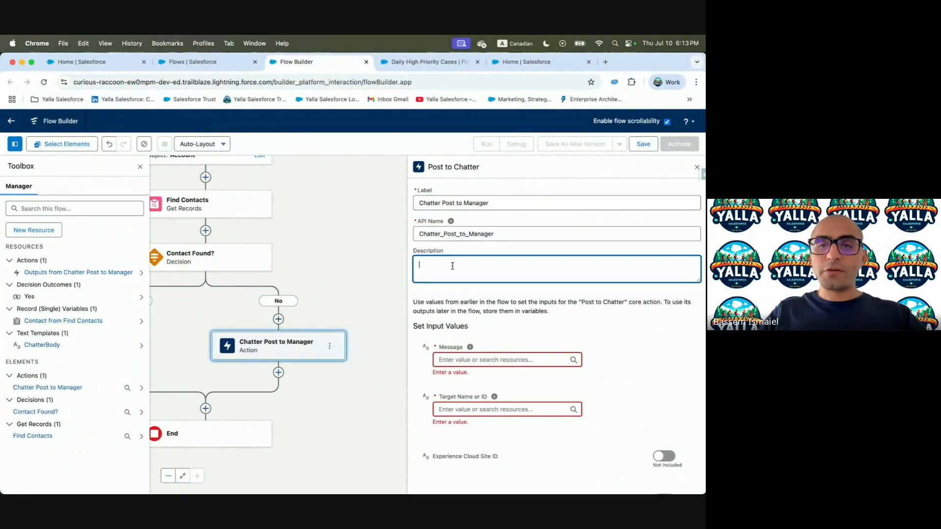
Set the message to ChatterBody and the target to Triggering Account > Account ID
{"action": "left_click", "coordinate": [472, 360]}
{"action": "type", "text": "Chat"}
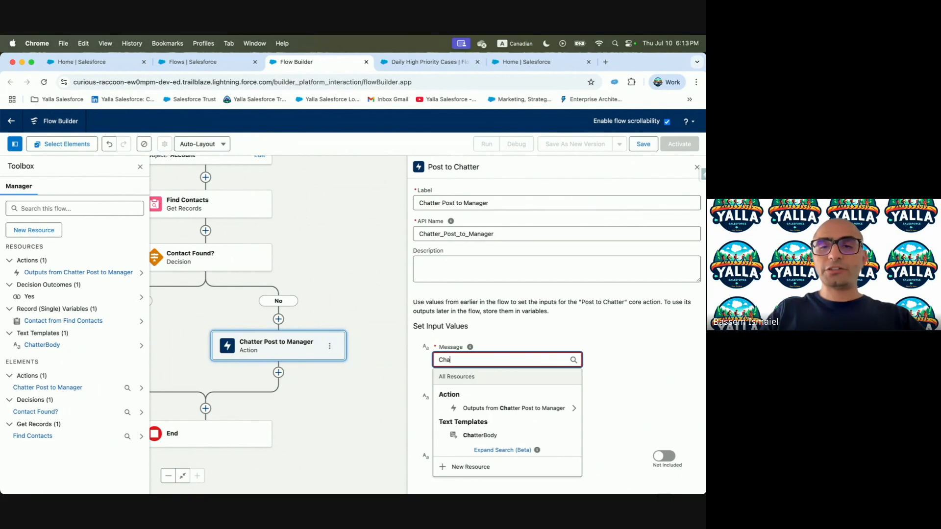
{"action": "left_click", "coordinate": [472, 433]}
{"action": "key", "text": "ctrl+Left"}
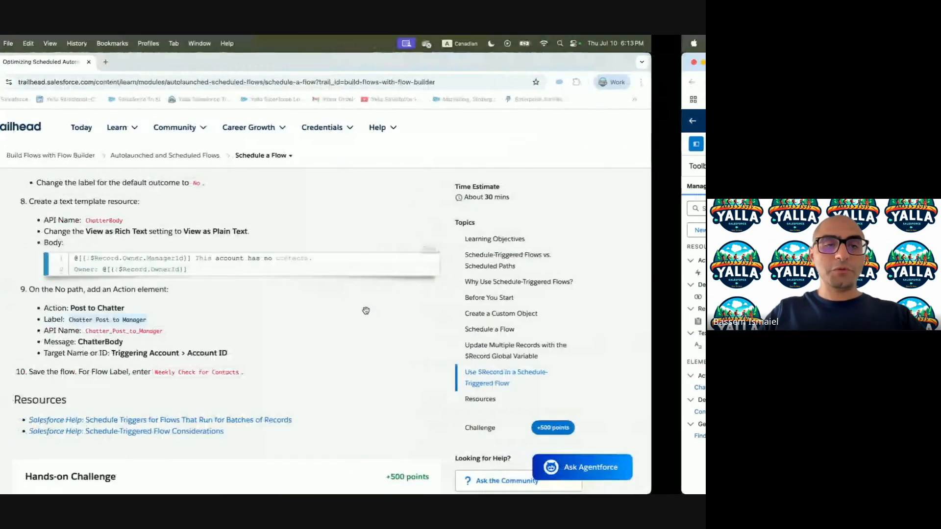
{"action": "key", "text": "ctrl+Right"}
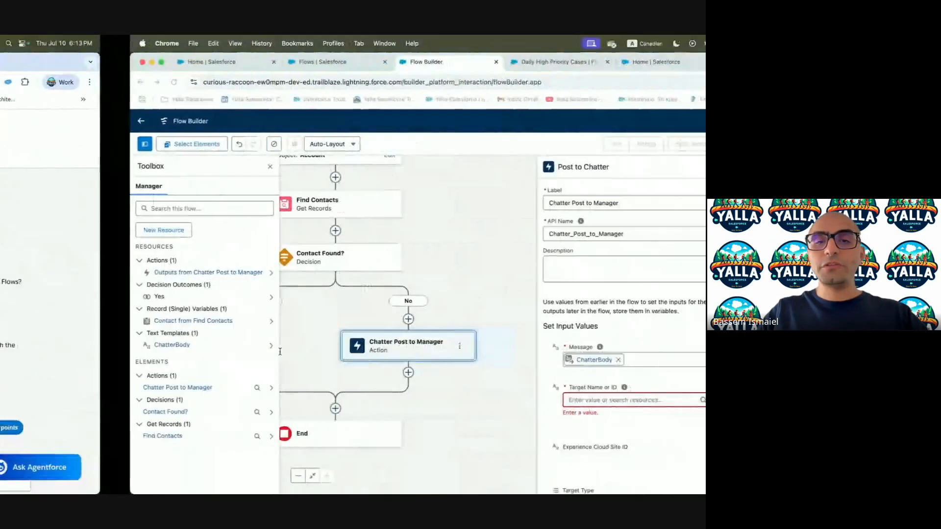
{"action": "key", "text": "ctrl+Left"}
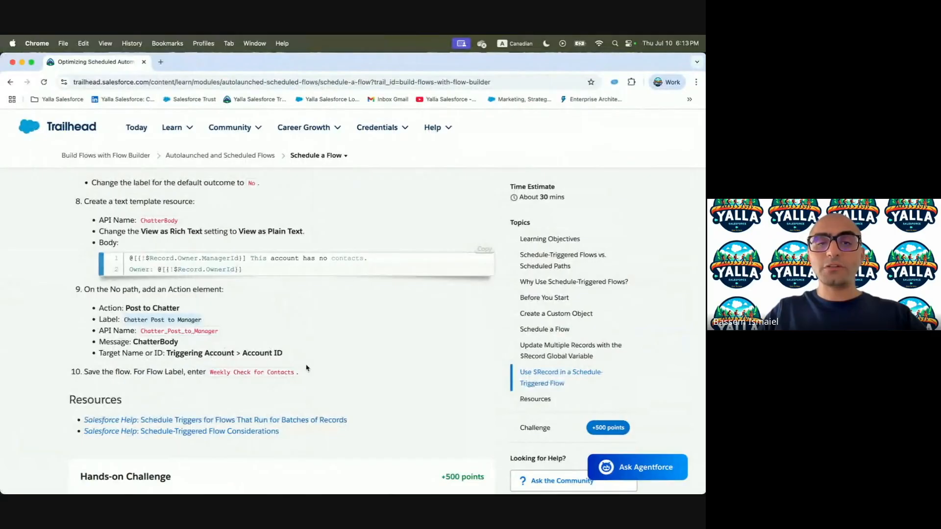
{"action": "key", "text": "ctrl+Right"}
{"action": "left_click", "coordinate": [472, 400]}
{"action": "type", "text": "Trigg"}
{"action": "left_click", "coordinate": [458, 349]}
{"action": "type", "text": "Account "}
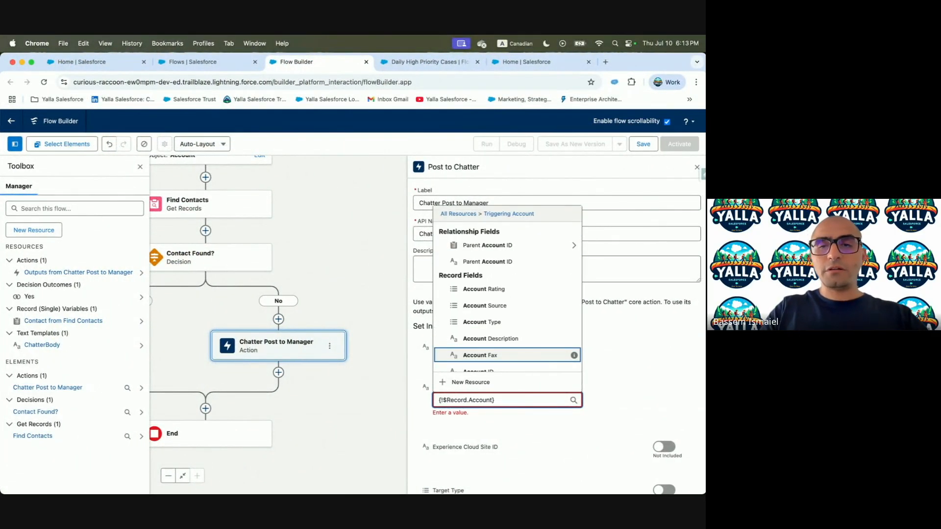
{"action": "type", "text": "ID"}
{"action": "left_click", "coordinate": [478, 364]}
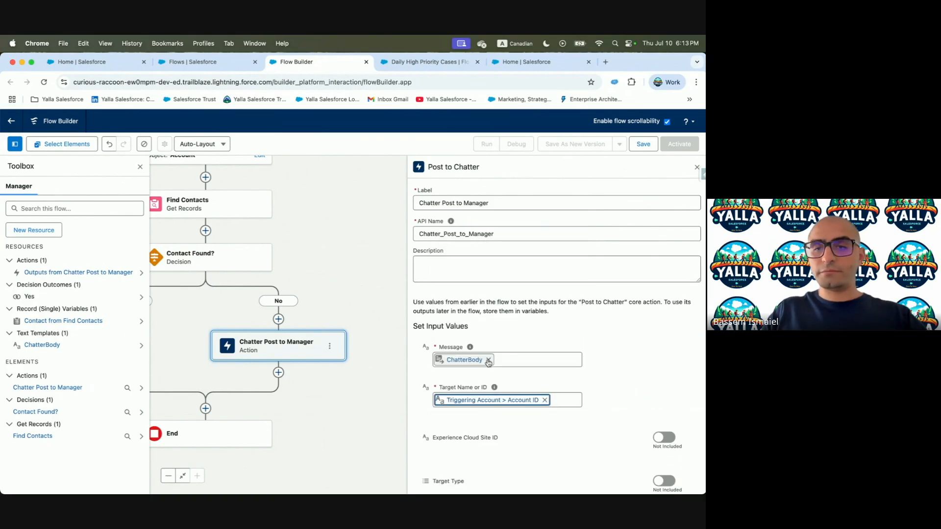
Save the flow as 'Weekly Check for Contacts', using the same text as its description
{"action": "scroll", "coordinate": [654, 366], "scroll_direction": "down", "scroll_amount": 5}
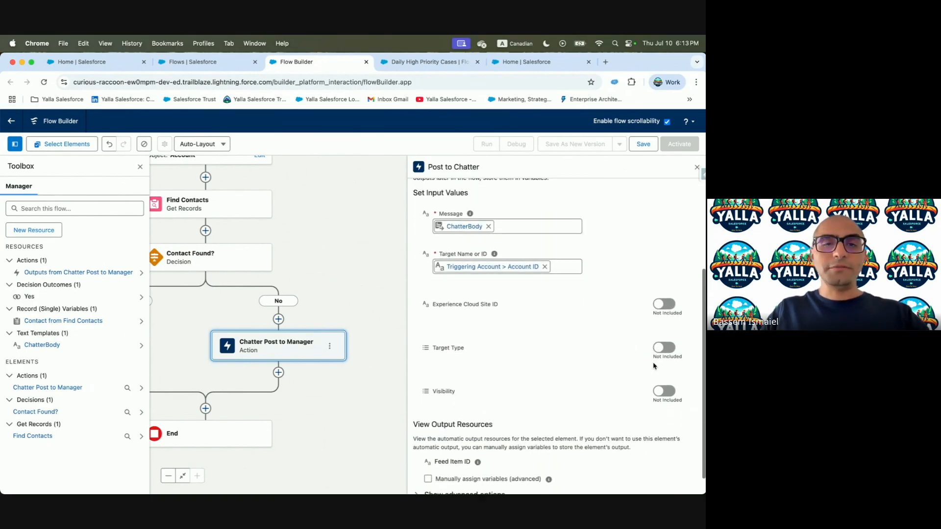
{"action": "key", "text": "ctrl+Left"}
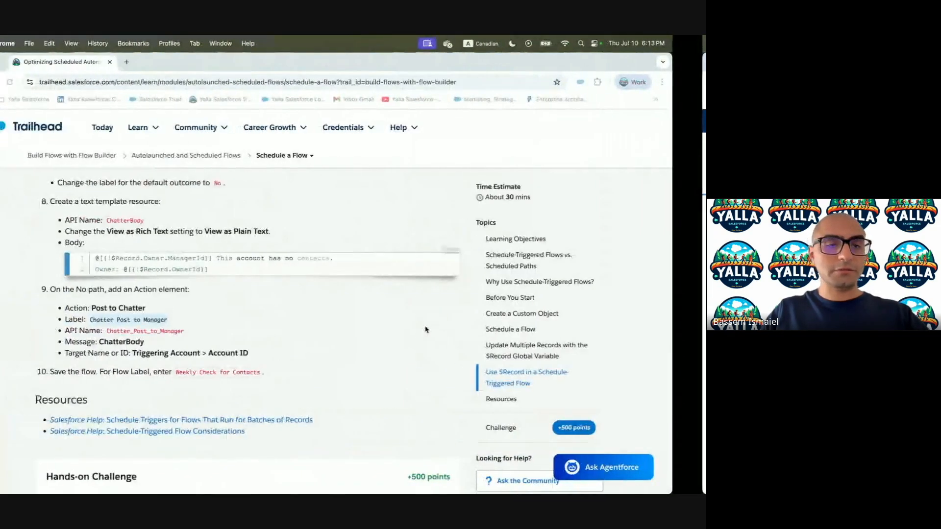
{"action": "left_click_drag", "start_coordinate": [209, 371], "coordinate": [285, 373]}
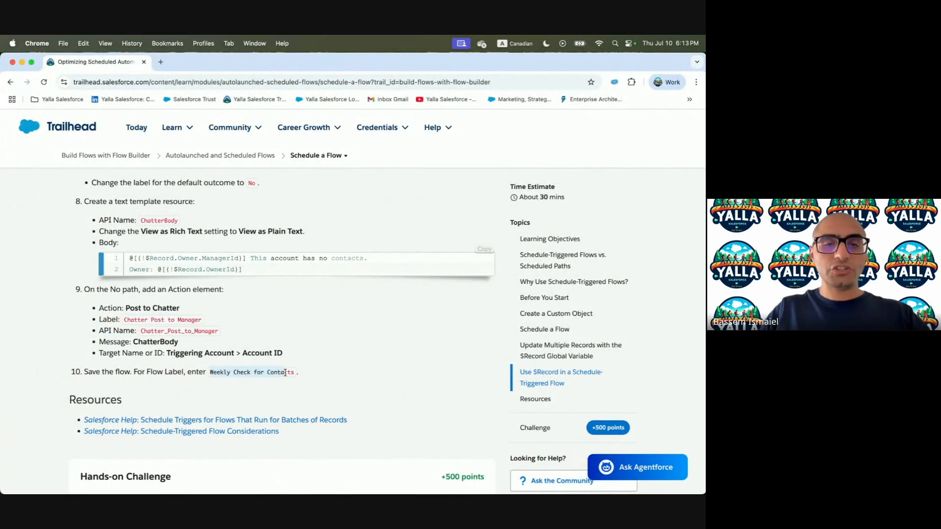
{"action": "key", "text": "ctrl+Right"}
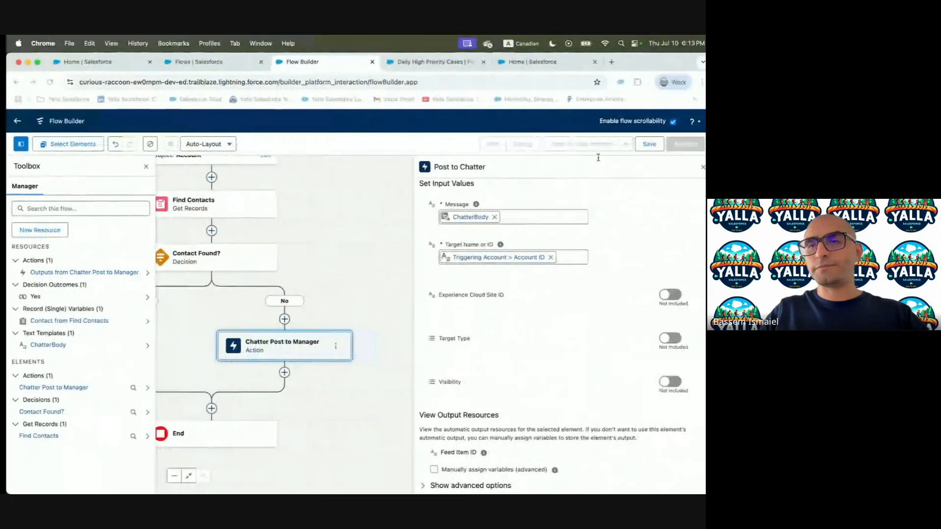
{"action": "left_click", "coordinate": [643, 144]}
{"action": "left_click", "coordinate": [280, 271]}
{"action": "key", "text": "super+v"}
{"action": "left_click", "coordinate": [430, 271]}
{"action": "left_click", "coordinate": [298, 311]}
{"action": "key", "text": "super+v"}
{"action": "left_click", "coordinate": [526, 364]}
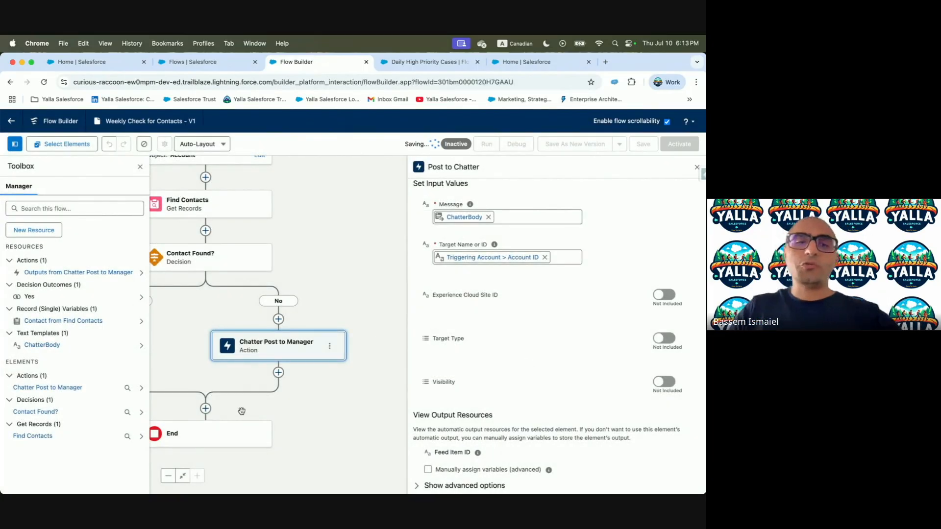
{"action": "key", "text": "ctrl+Left"}
{"action": "scroll", "coordinate": [147, 382], "scroll_direction": "down", "scroll_amount": 8}
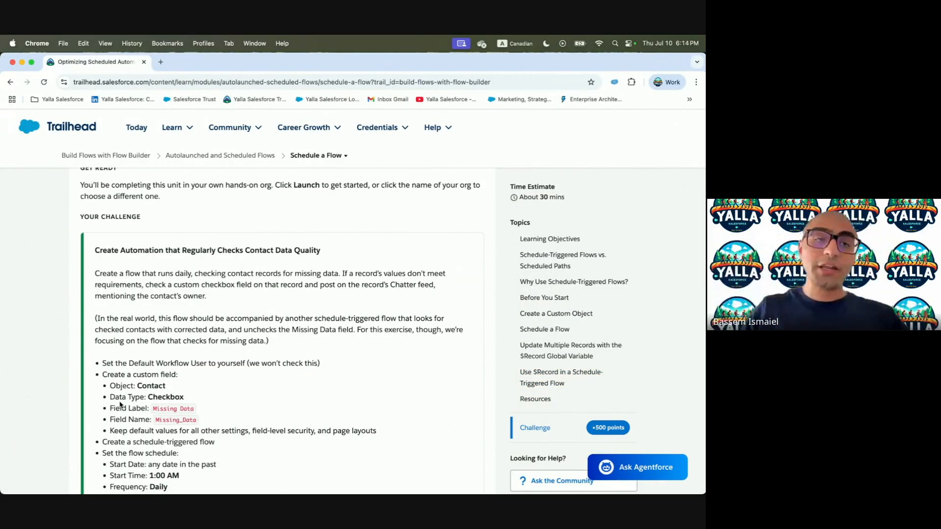
Read the challenge's Missing Data field requirements, then return to the Salesforce window
{"action": "scroll", "coordinate": [120, 404], "scroll_direction": "down", "scroll_amount": 3}
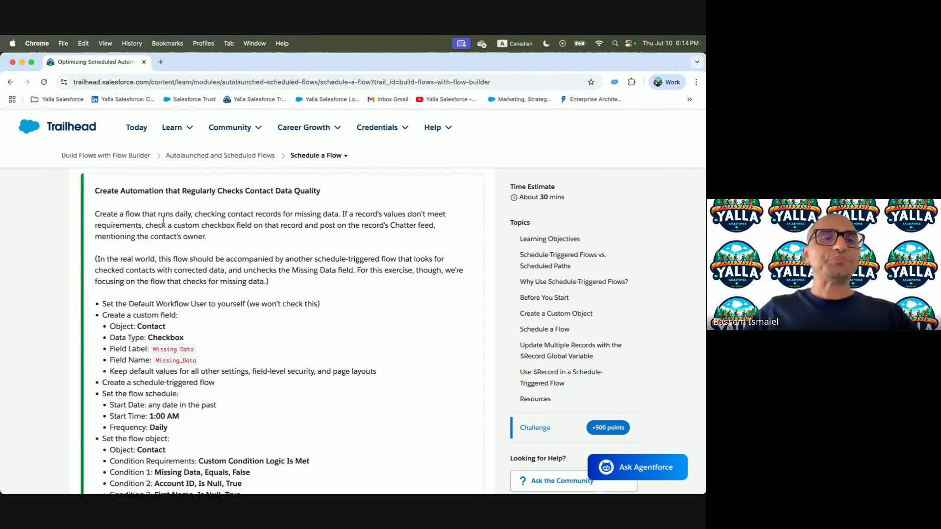
{"action": "left_click_drag", "start_coordinate": [104, 189], "coordinate": [389, 207]}
{"action": "left_click", "coordinate": [375, 204]}
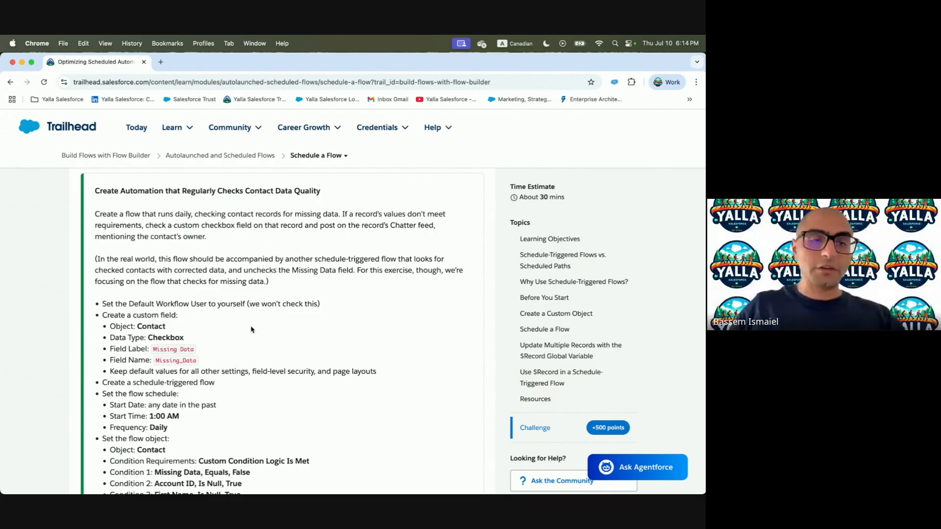
{"action": "scroll", "coordinate": [251, 329], "scroll_direction": "down", "scroll_amount": 3}
{"action": "left_click_drag", "start_coordinate": [154, 289], "coordinate": [206, 292]}
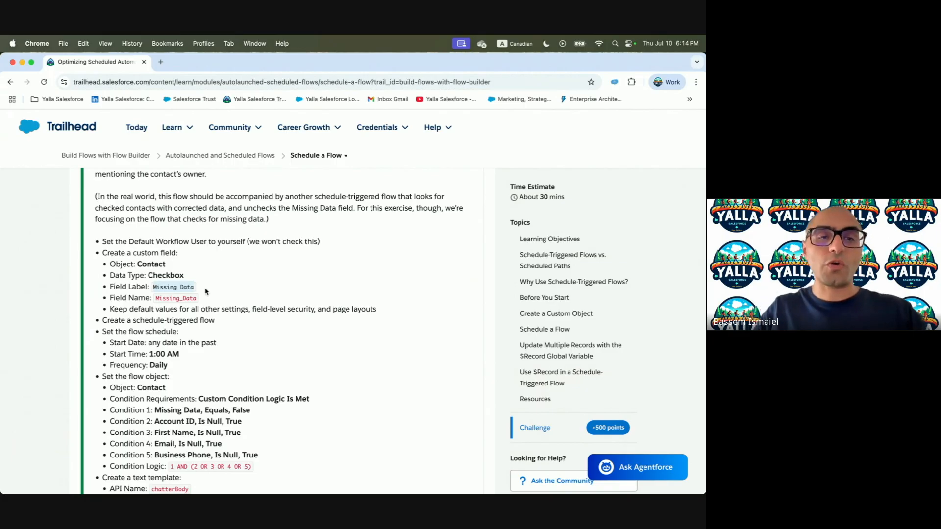
{"action": "key", "text": "ctrl+Right"}
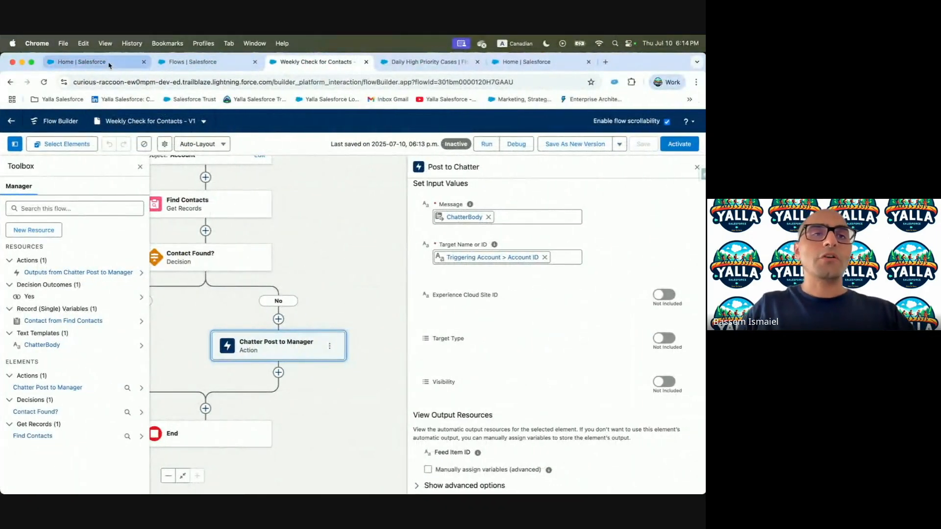
Open the Contact object's Fields & Relationships in Object Manager
{"action": "left_click", "coordinate": [109, 65]}
{"action": "left_click", "coordinate": [201, 67]}
{"action": "left_click", "coordinate": [114, 143]}
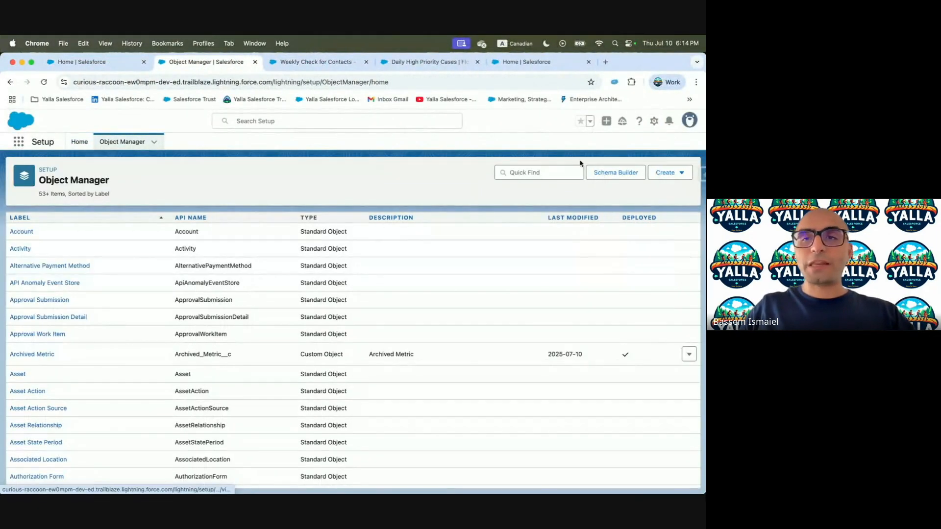
{"action": "left_click", "coordinate": [669, 173]}
{"action": "left_click", "coordinate": [504, 174]}
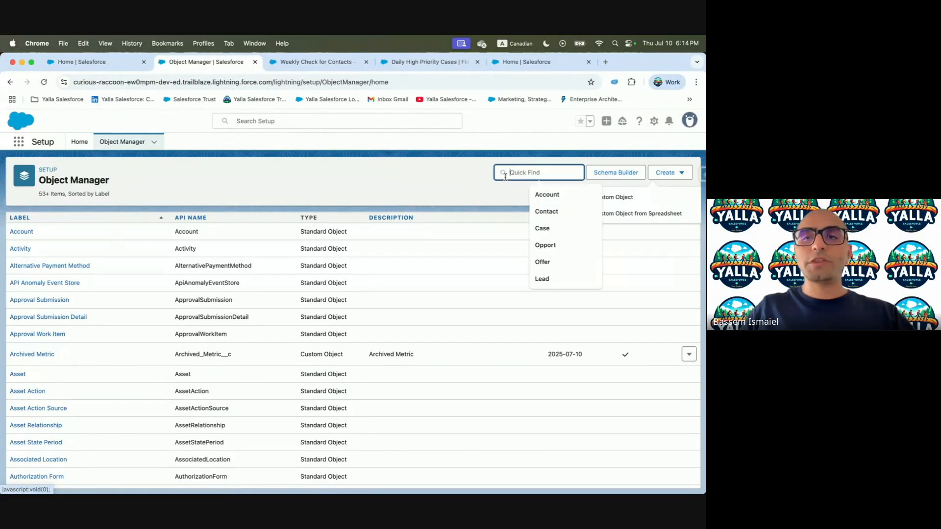
{"action": "type", "text": "Contact"}
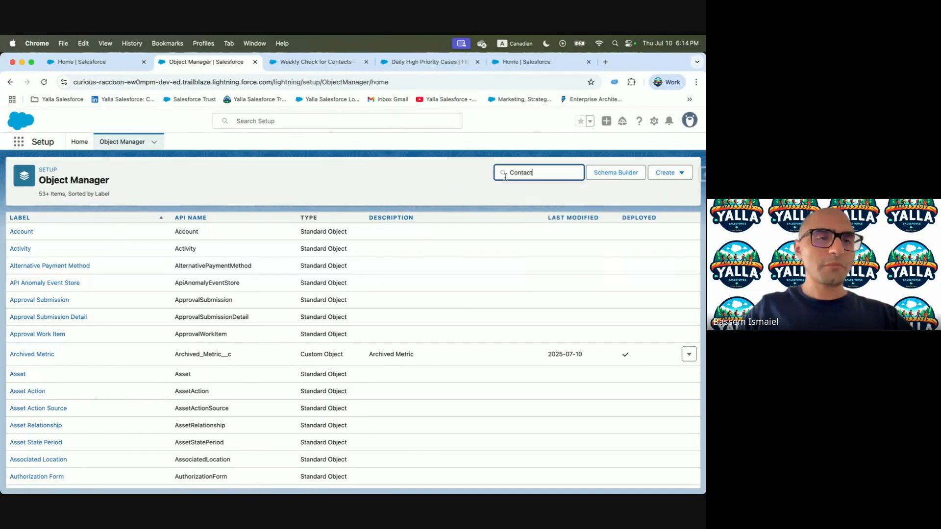
{"action": "left_click", "coordinate": [13, 232]}
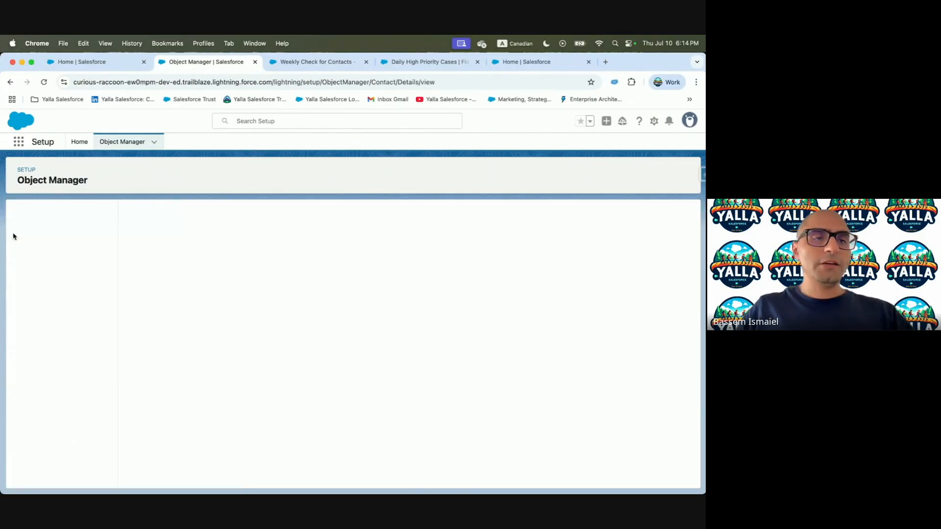
{"action": "left_click", "coordinate": [61, 234]}
Start a new Contact Checkbox field labelled 'Missing Data' with an auto-filled field name
{"action": "left_click", "coordinate": [480, 218]}
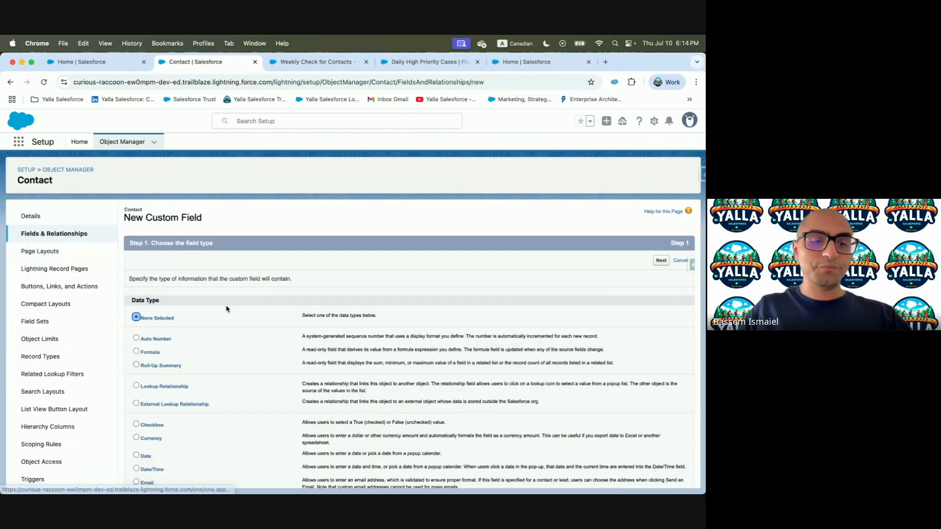
{"action": "scroll", "coordinate": [226, 309], "scroll_direction": "down", "scroll_amount": 2}
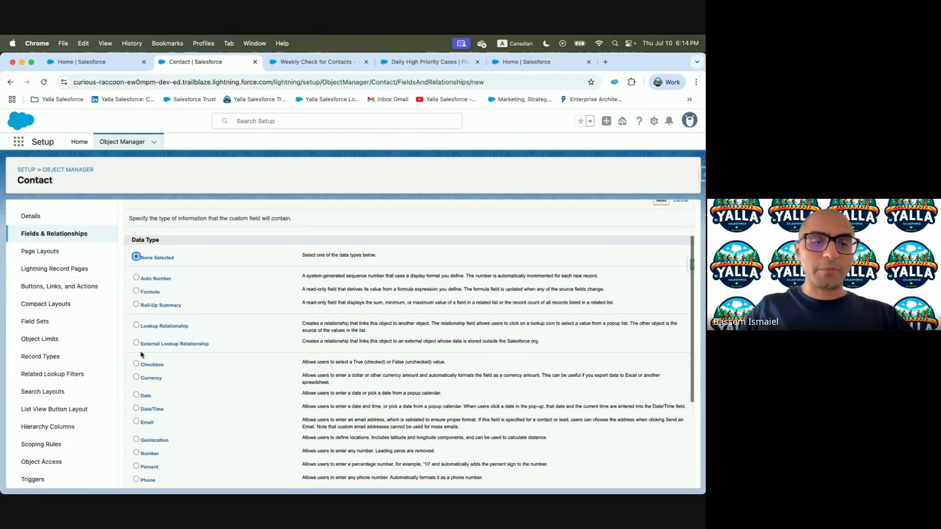
{"action": "scroll", "coordinate": [292, 339], "scroll_direction": "up", "scroll_amount": 2}
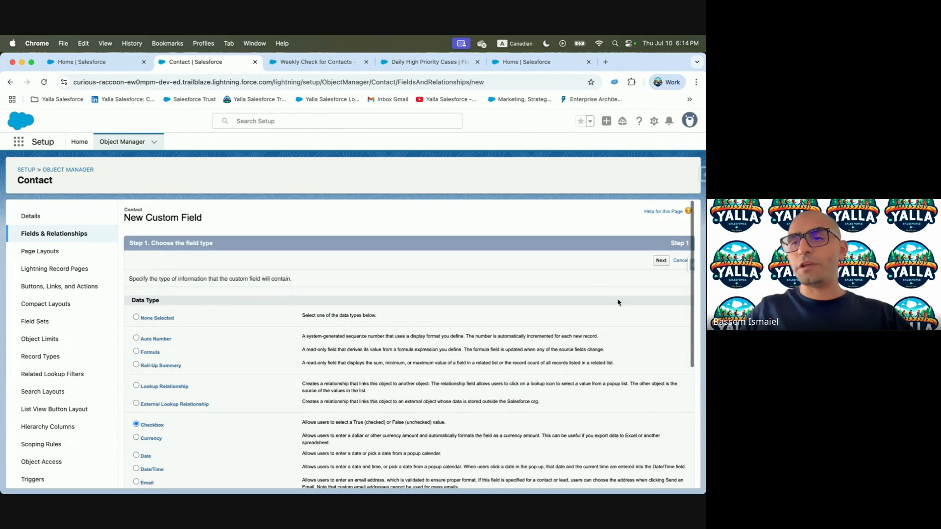
{"action": "left_click", "coordinate": [661, 260]}
{"action": "type", "text": "Missing Data"}
{"action": "left_click", "coordinate": [262, 319]}
Make the Missing Data field visible to all profiles and save it
{"action": "key", "text": "ctrl+Left"}
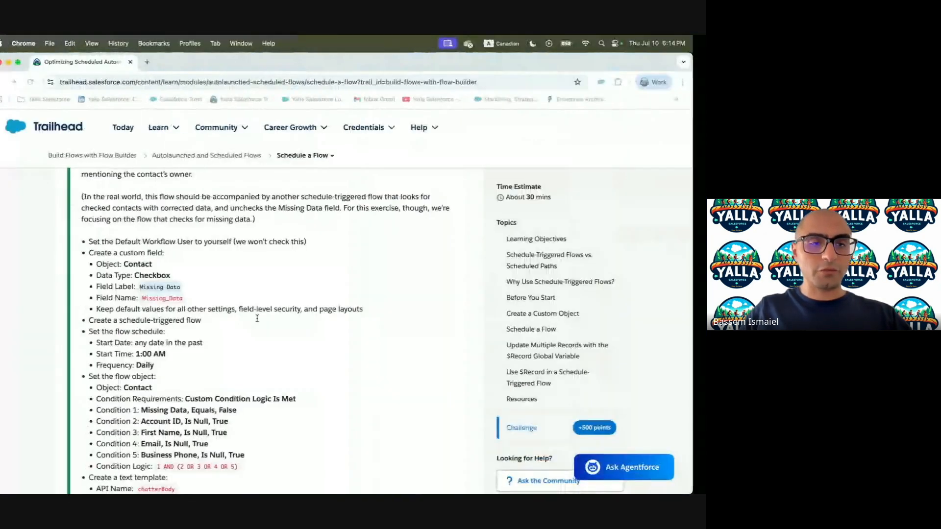
{"action": "scroll", "coordinate": [198, 299], "scroll_direction": "down", "scroll_amount": 2}
{"action": "key", "text": "ctrl+Right"}
{"action": "left_click", "coordinate": [662, 417]}
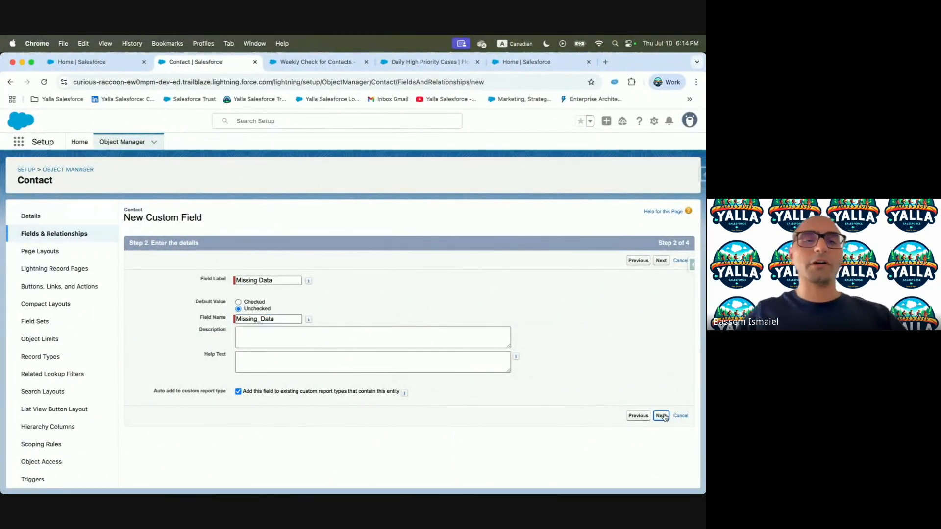
{"action": "left_click", "coordinate": [507, 341]}
{"action": "left_click", "coordinate": [664, 260]}
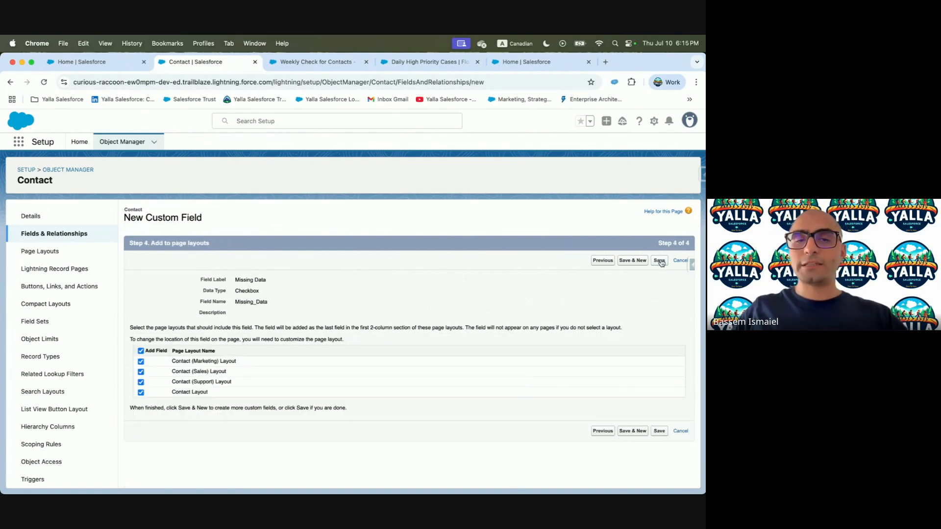
{"action": "left_click", "coordinate": [659, 261]}
Go from Setup home to the Flows list page
{"action": "key", "text": "ctrl+Left"}
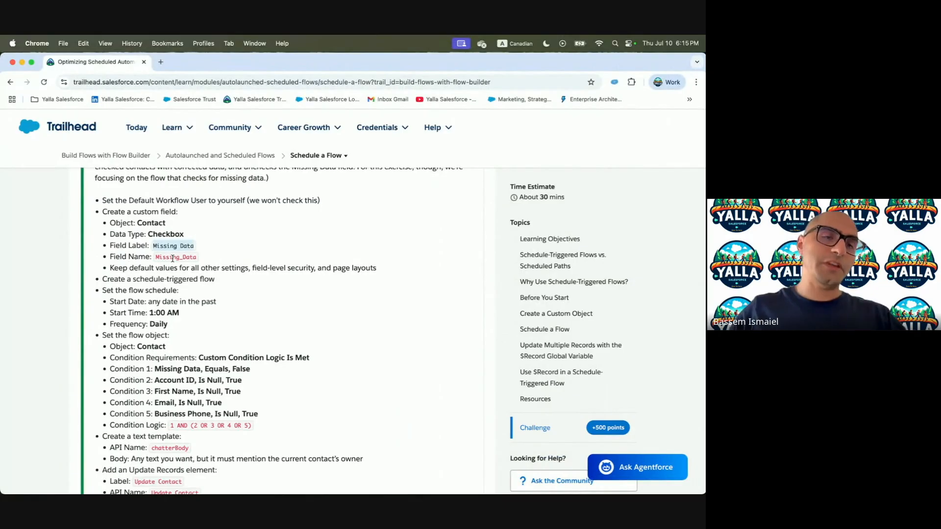
{"action": "key", "text": "ctrl+Right"}
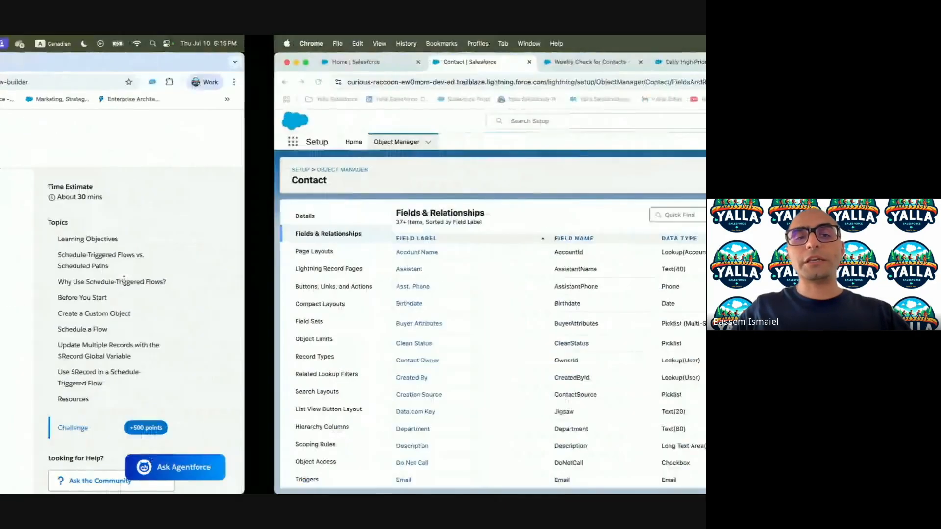
{"action": "left_click", "coordinate": [79, 145]}
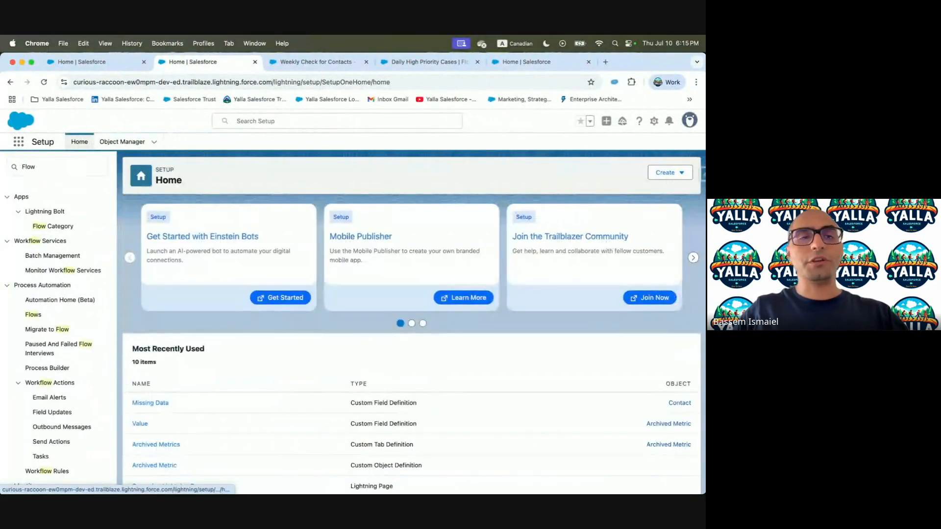
{"action": "left_click", "coordinate": [48, 165]}
{"action": "left_click", "coordinate": [33, 314]}
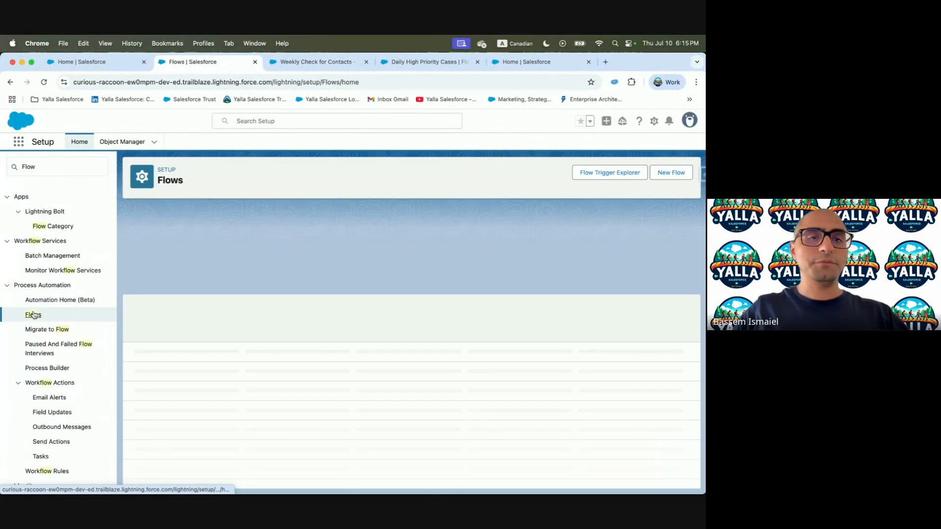
Create a new Schedule-Triggered Flow
{"action": "left_click", "coordinate": [681, 168]}
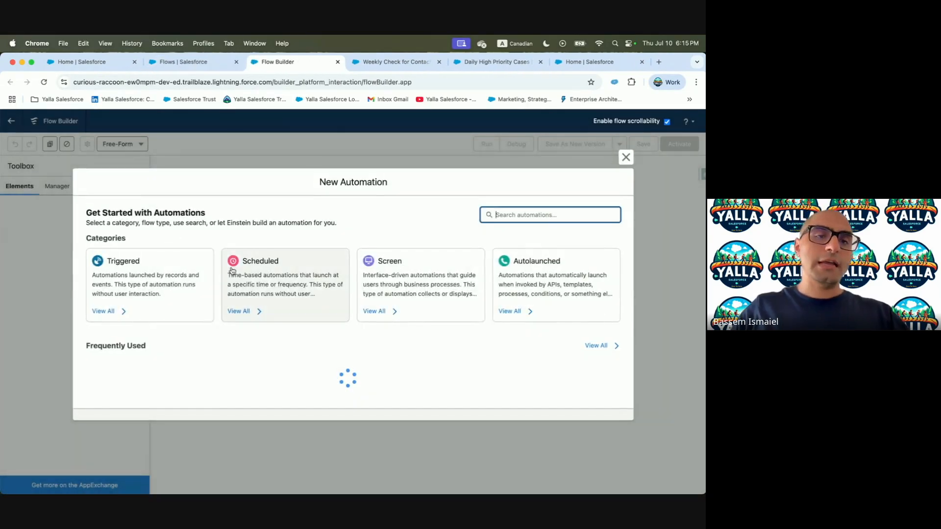
{"action": "left_click", "coordinate": [260, 269]}
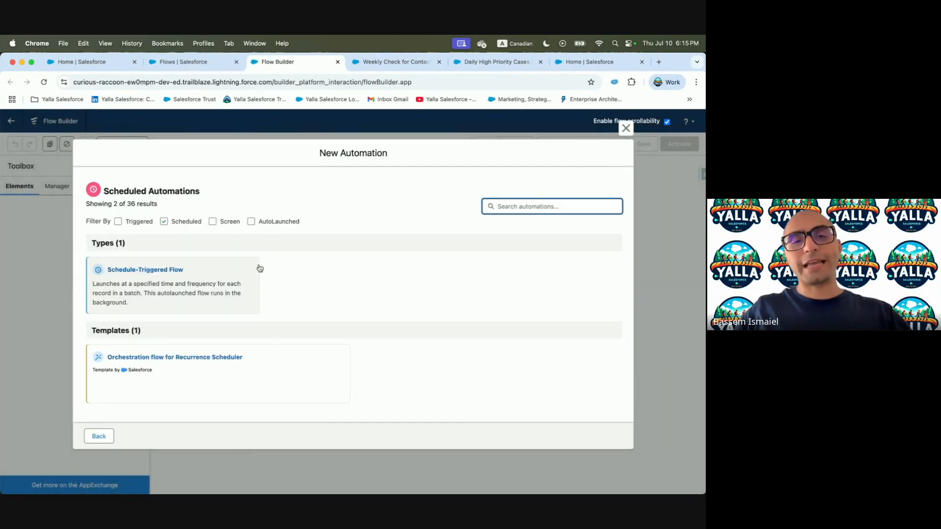
{"action": "left_click", "coordinate": [156, 299]}
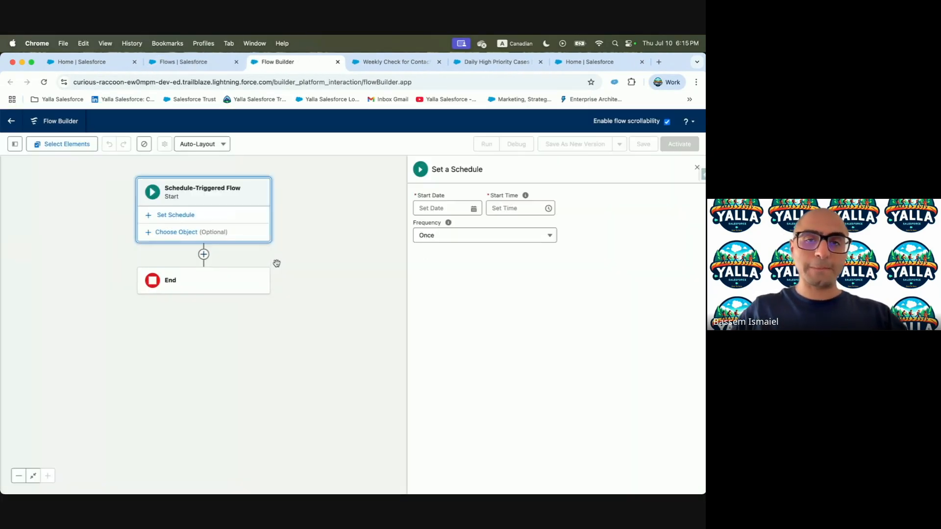
{"action": "key", "text": "ctrl+Left"}
{"action": "scroll", "coordinate": [266, 337], "scroll_direction": "down", "scroll_amount": 2}
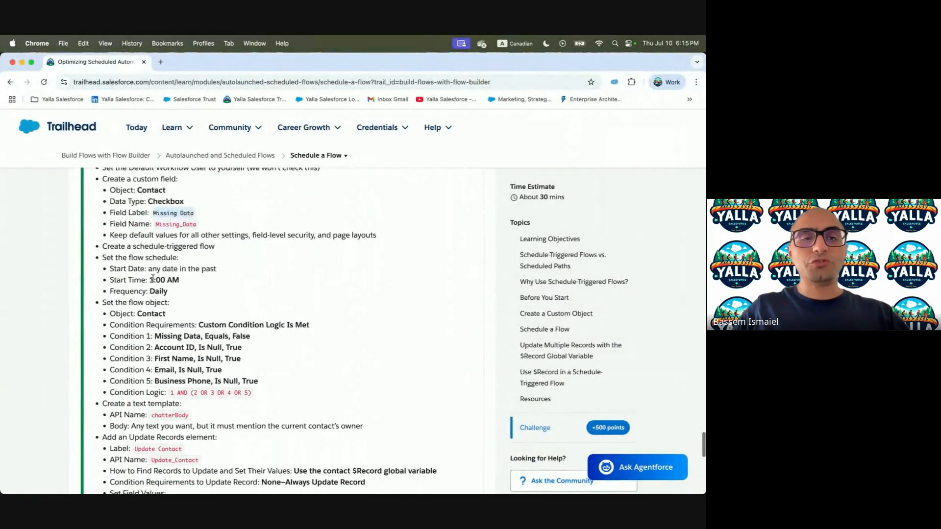
{"action": "left_click_drag", "start_coordinate": [149, 280], "coordinate": [235, 286]}
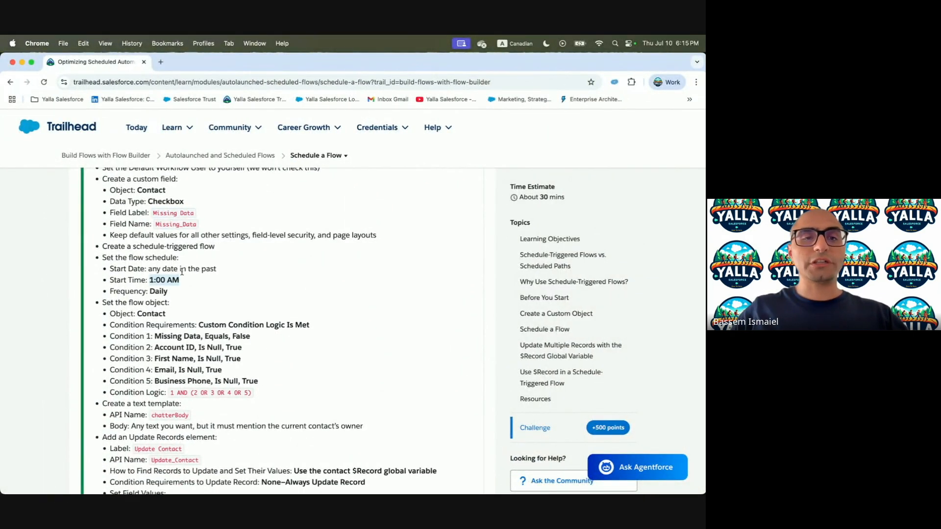
{"action": "key", "text": "ctrl+Right"}
Set the schedule to start Jul 1, 2025 at 1:00 a.m. with Daily frequency
{"action": "left_click", "coordinate": [463, 210]}
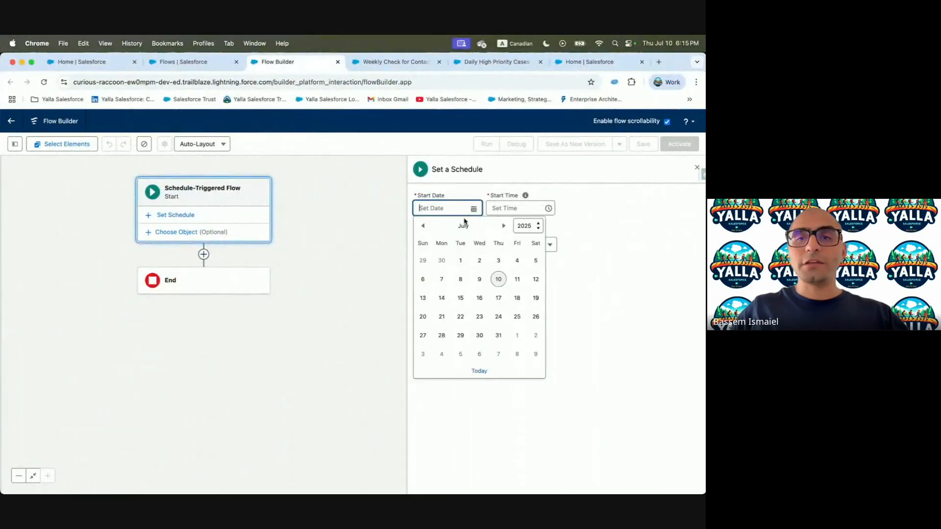
{"action": "left_click", "coordinate": [460, 261]}
{"action": "left_click", "coordinate": [515, 208]}
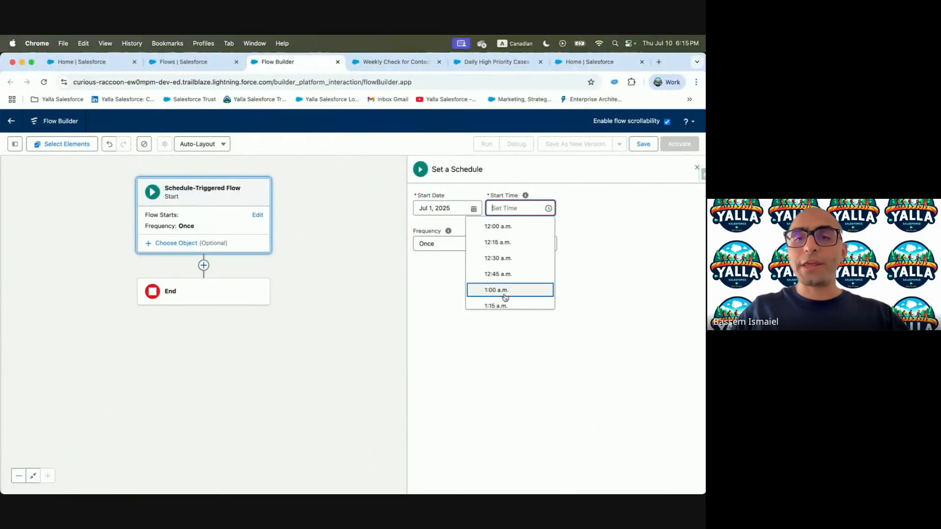
{"action": "left_click", "coordinate": [505, 297]}
{"action": "left_click", "coordinate": [448, 237]}
{"action": "left_click", "coordinate": [446, 270]}
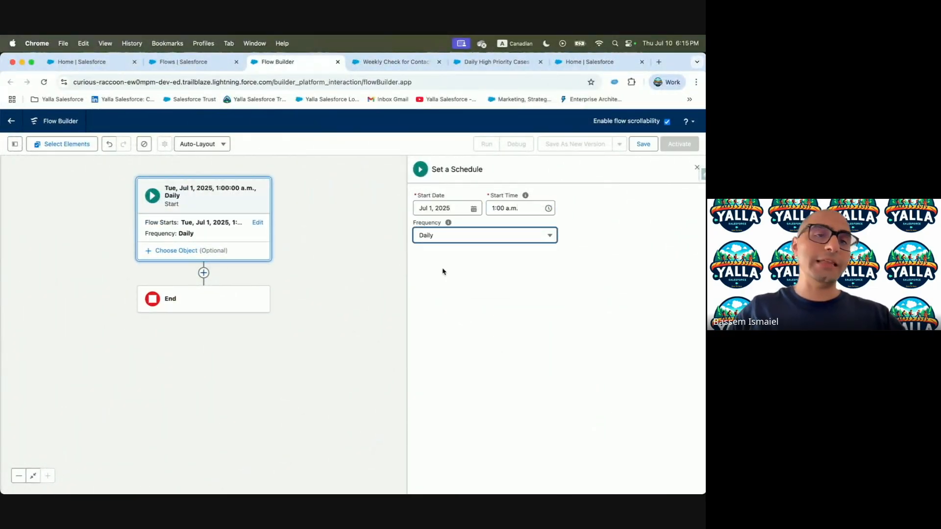
Locate the lesson's condition requirements for the next steps
{"action": "key", "text": "ctrl+Left"}
{"action": "scroll", "coordinate": [166, 307], "scroll_direction": "down", "scroll_amount": 2}
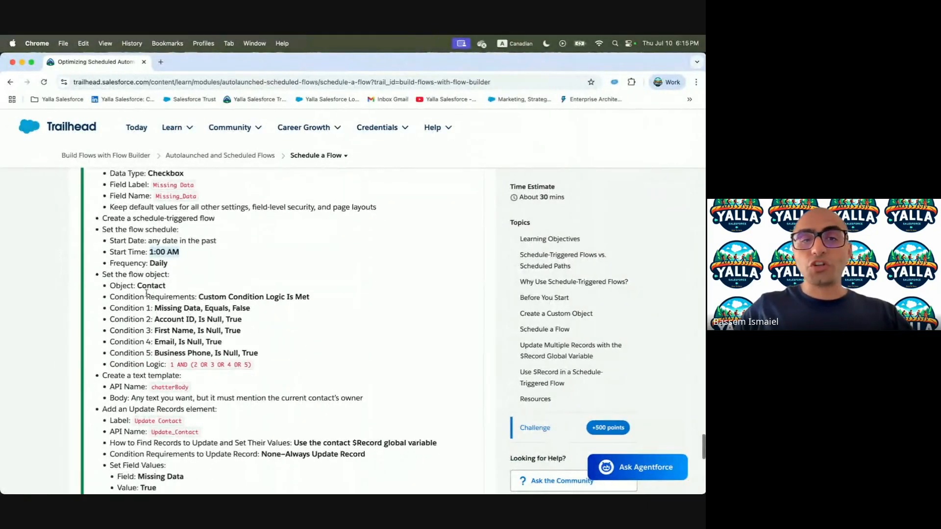
{"action": "left_click_drag", "start_coordinate": [136, 288], "coordinate": [225, 293]}
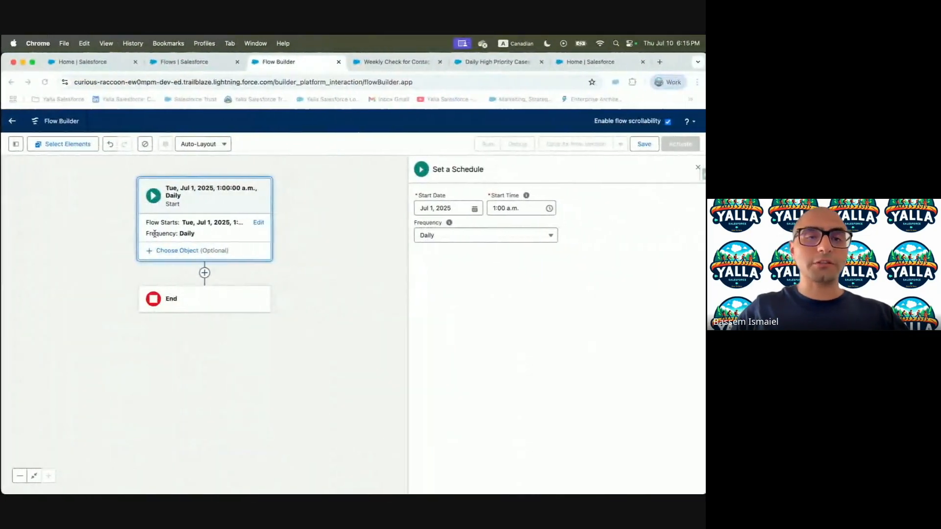
Set the flow's start object to Contact
{"action": "left_click", "coordinate": [263, 251]}
{"action": "left_click", "coordinate": [426, 233]}
{"action": "type", "text": "Contact"}
{"action": "left_click", "coordinate": [398, 294]}
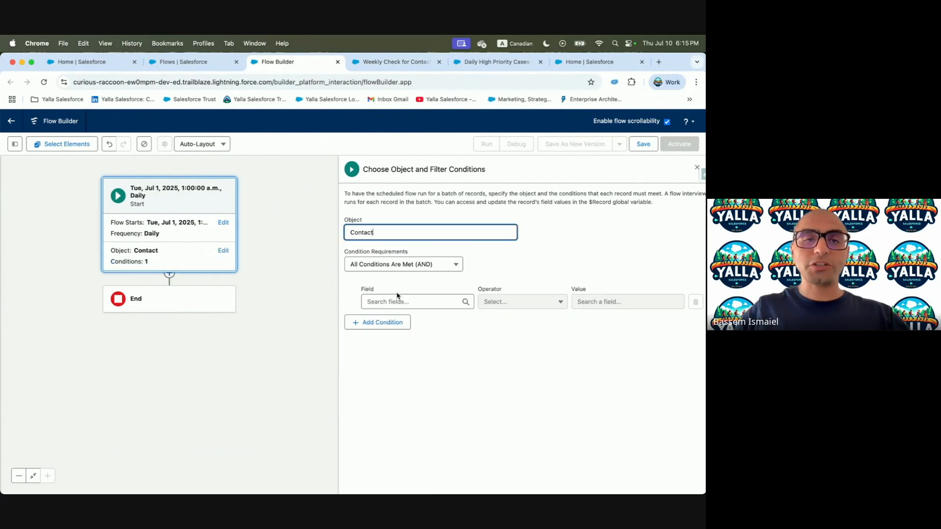
{"action": "key", "text": "ctrl+Left"}
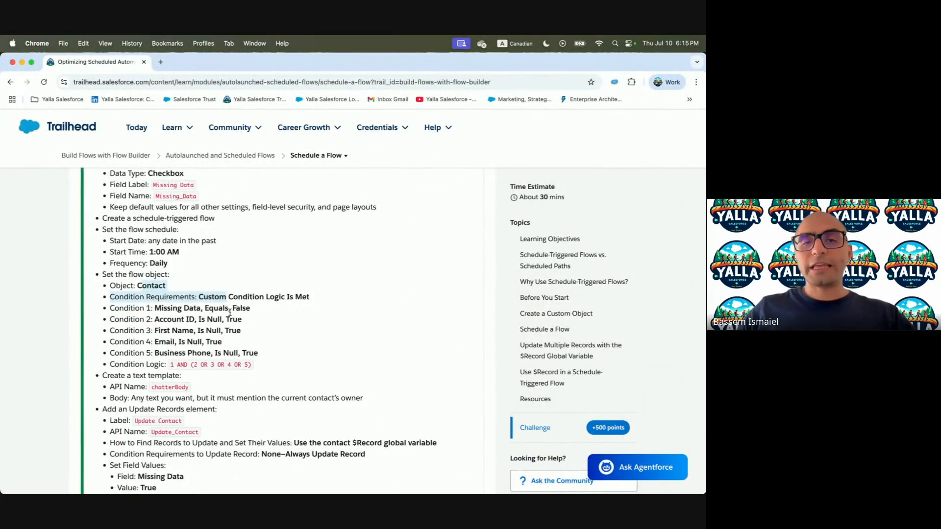
{"action": "key", "text": "ctrl+Right"}
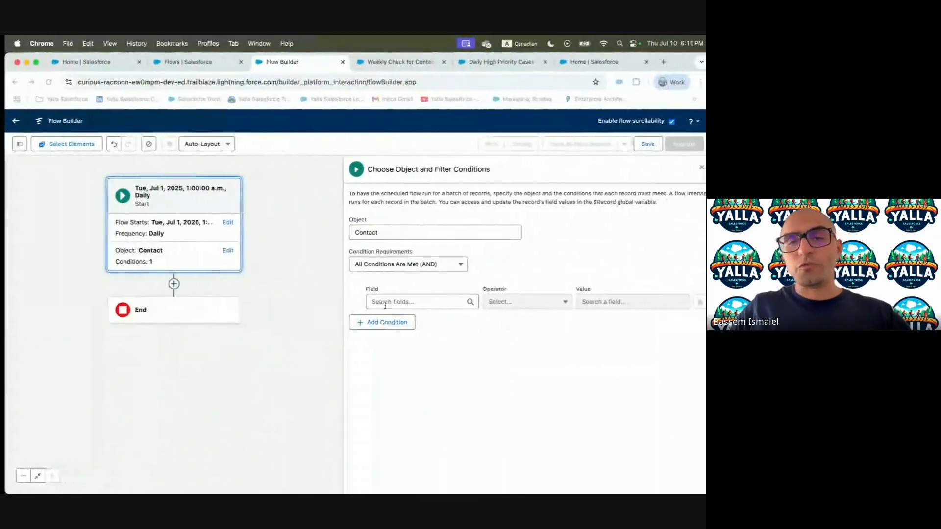
Add the first filter condition: Missing Data equals False
{"action": "left_click", "coordinate": [412, 302]}
{"action": "type", "text": "Missing"}
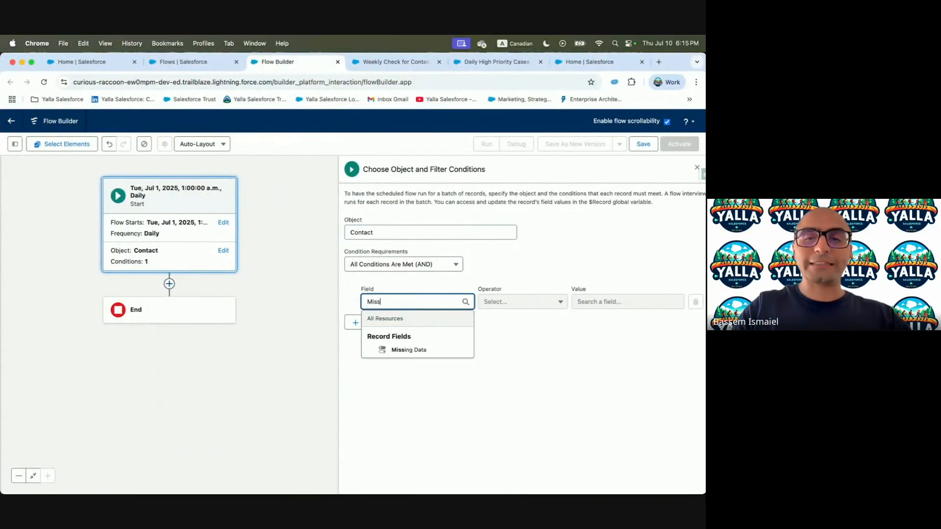
{"action": "left_click", "coordinate": [412, 348]}
{"action": "left_click", "coordinate": [618, 302]}
{"action": "type", "text": "f"}
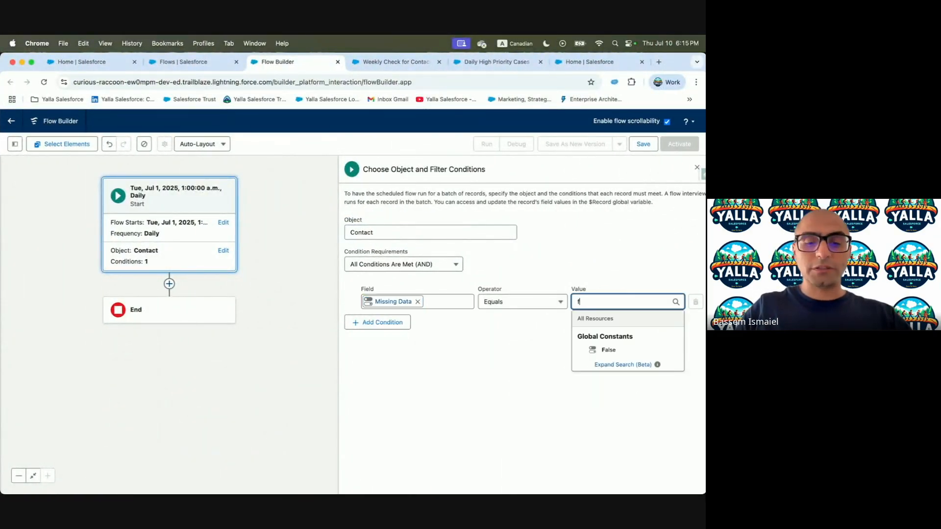
{"action": "type", "text": "alse"}
{"action": "left_click", "coordinate": [608, 350]}
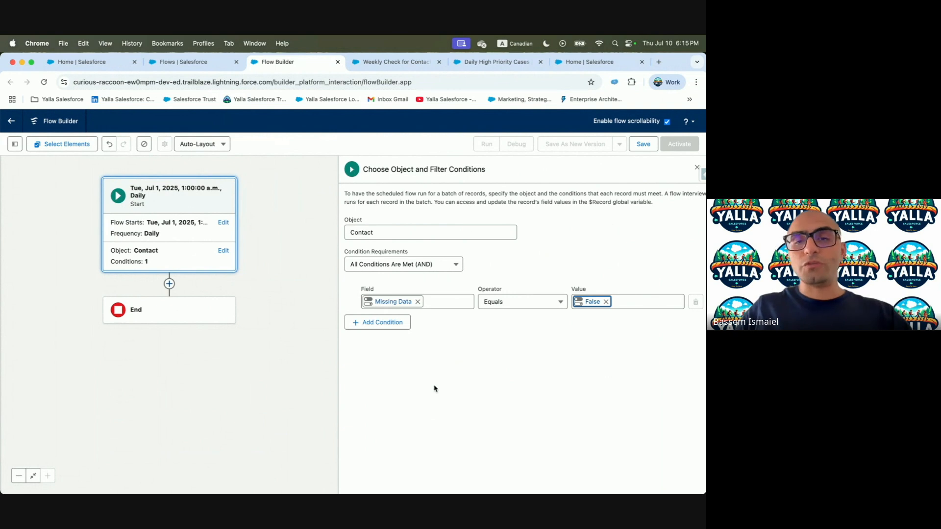
Add Account ID and First Name as the second and third condition fields
{"action": "key", "text": "ctrl+Right"}
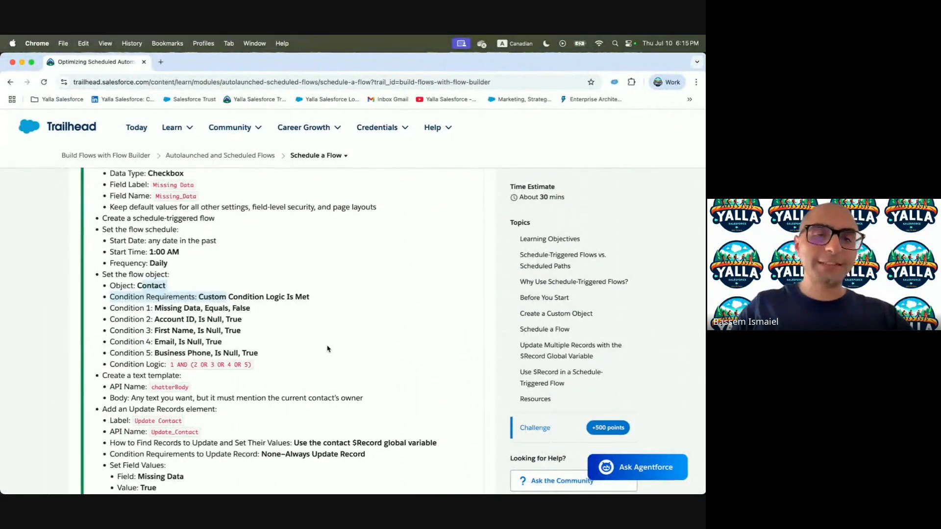
{"action": "left_click_drag", "start_coordinate": [156, 321], "coordinate": [197, 322]}
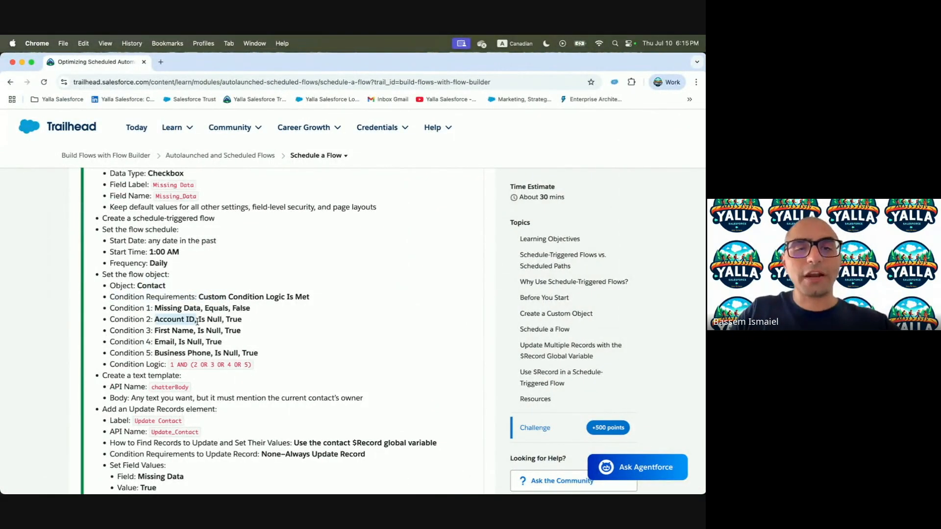
{"action": "key", "text": "ctrl+Right"}
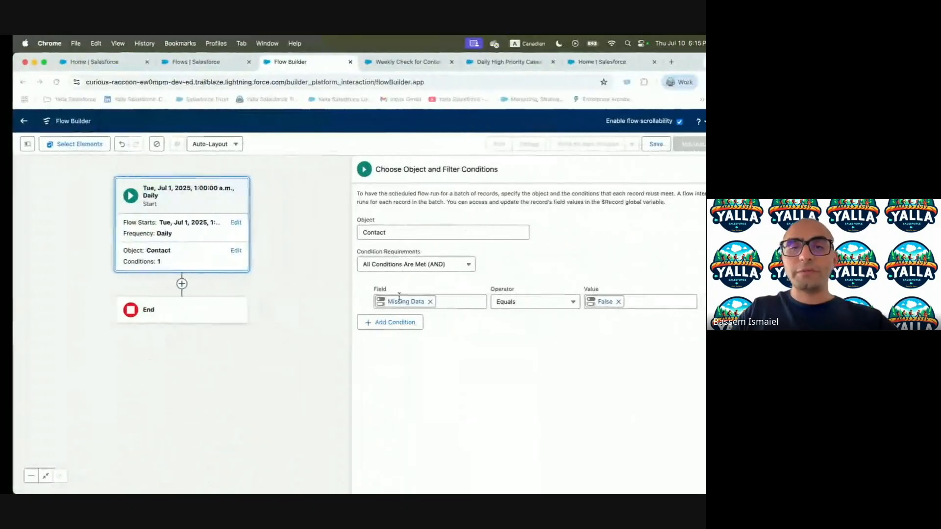
{"action": "left_click", "coordinate": [378, 321]}
{"action": "left_click", "coordinate": [415, 326]}
{"action": "type", "text": "Accou"}
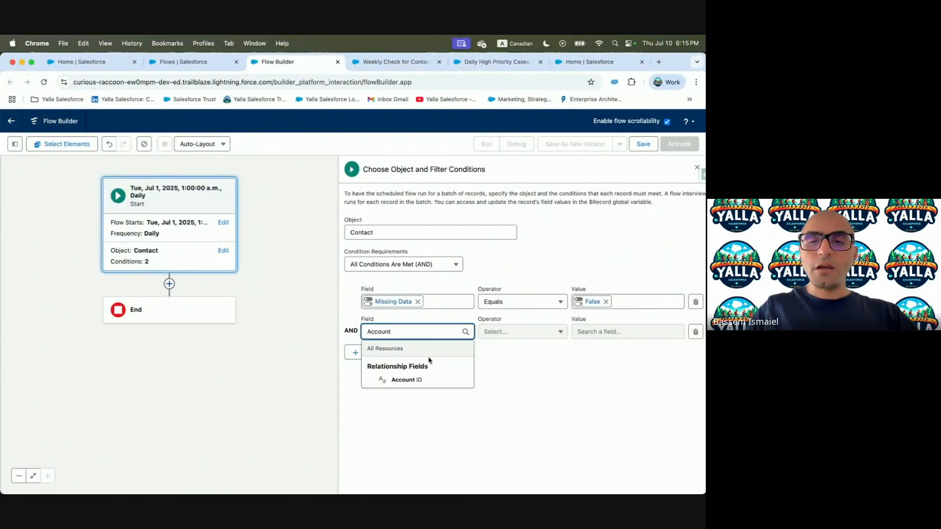
{"action": "type", "text": "nt"}
{"action": "left_click", "coordinate": [406, 380]}
{"action": "left_click", "coordinate": [384, 353]}
{"action": "left_click", "coordinate": [396, 362]}
{"action": "type", "text": "First"}
{"action": "left_click", "coordinate": [390, 407]}
Add Email and Business Phone as the fourth and fifth condition fields
{"action": "key", "text": "ctrl+Left"}
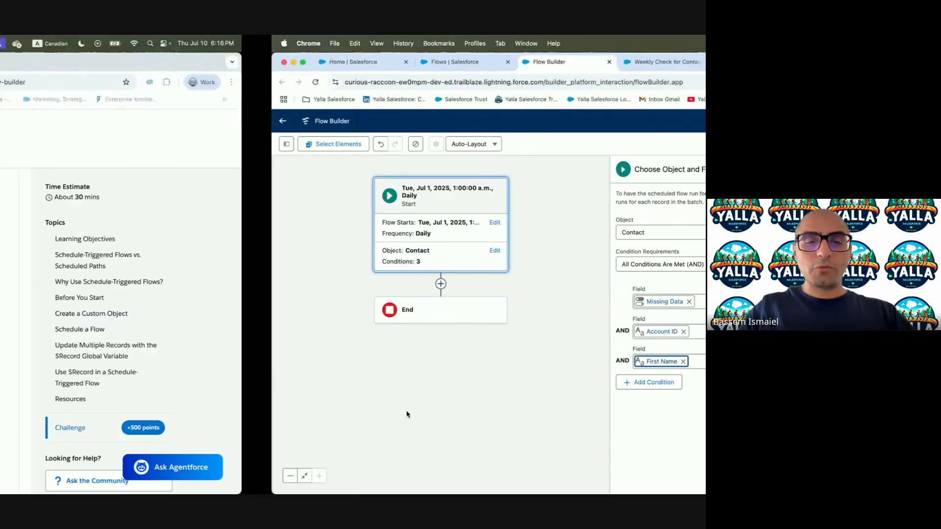
{"action": "key", "text": "ctrl+Right"}
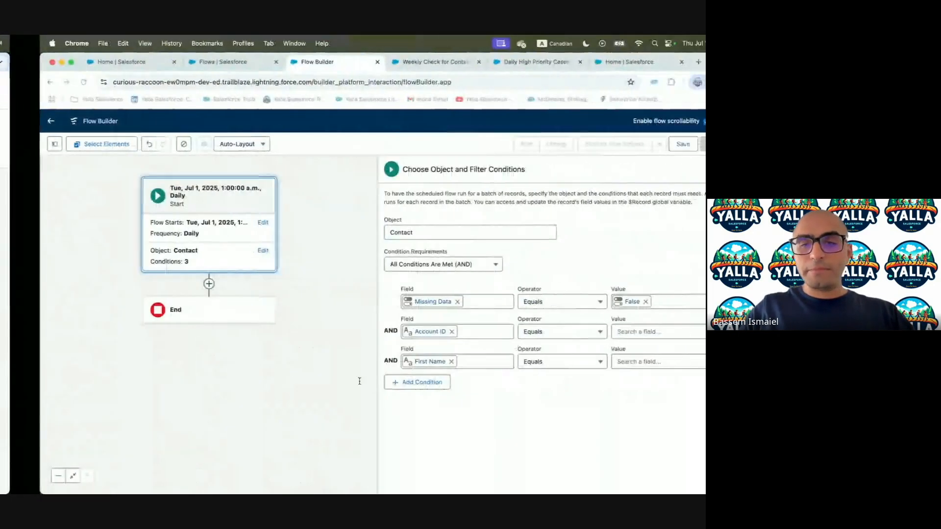
{"action": "left_click", "coordinate": [377, 412]}
{"action": "left_click", "coordinate": [411, 391]}
{"action": "type", "text": "Email"}
{"action": "left_click", "coordinate": [398, 358]}
{"action": "left_click", "coordinate": [382, 412]}
{"action": "left_click", "coordinate": [398, 421]}
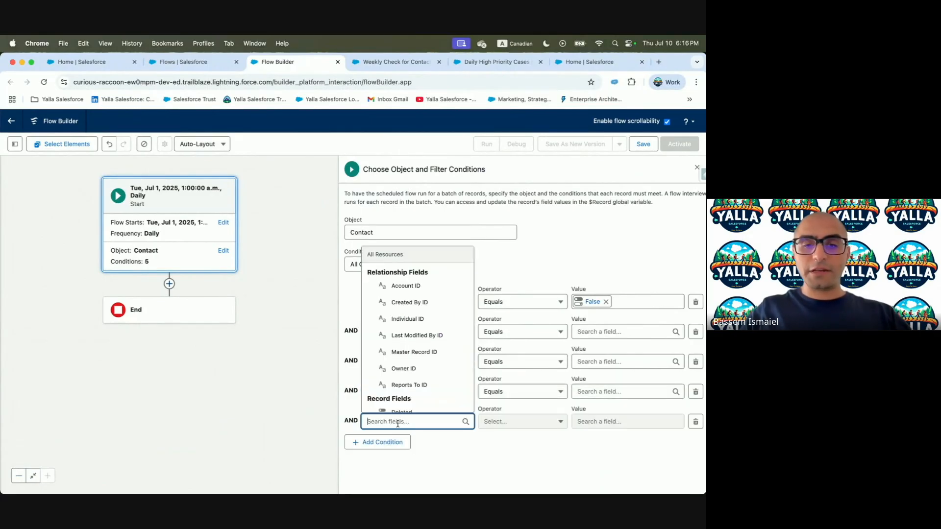
{"action": "type", "text": "Busi"}
{"action": "left_click", "coordinate": [414, 405]}
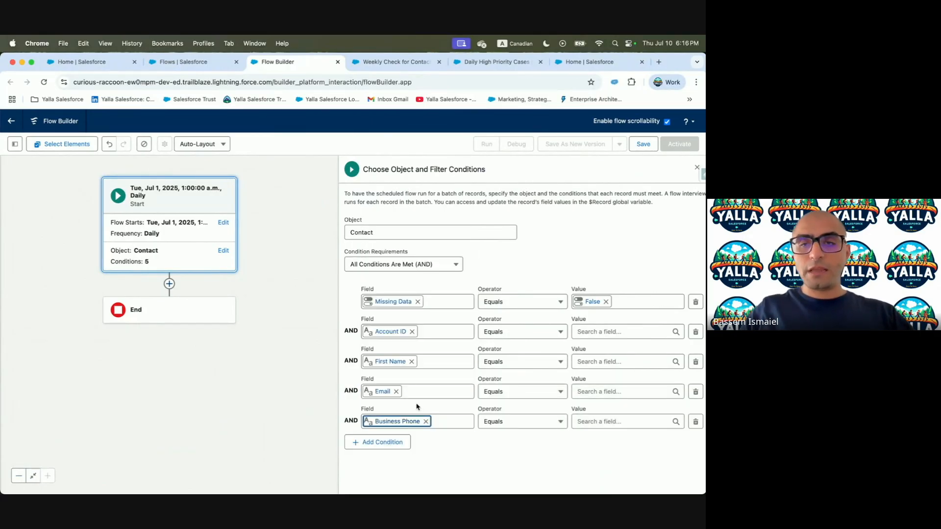
Set the Account ID, First Name, Email and Business Phone operators to Is Null
{"action": "left_click", "coordinate": [510, 329]}
{"action": "left_click", "coordinate": [510, 313]}
{"action": "left_click", "coordinate": [510, 362]}
{"action": "left_click", "coordinate": [509, 343]}
{"action": "left_click", "coordinate": [506, 392]}
{"action": "left_click", "coordinate": [504, 372]}
{"action": "left_click", "coordinate": [504, 422]}
{"action": "left_click", "coordinate": [503, 403]}
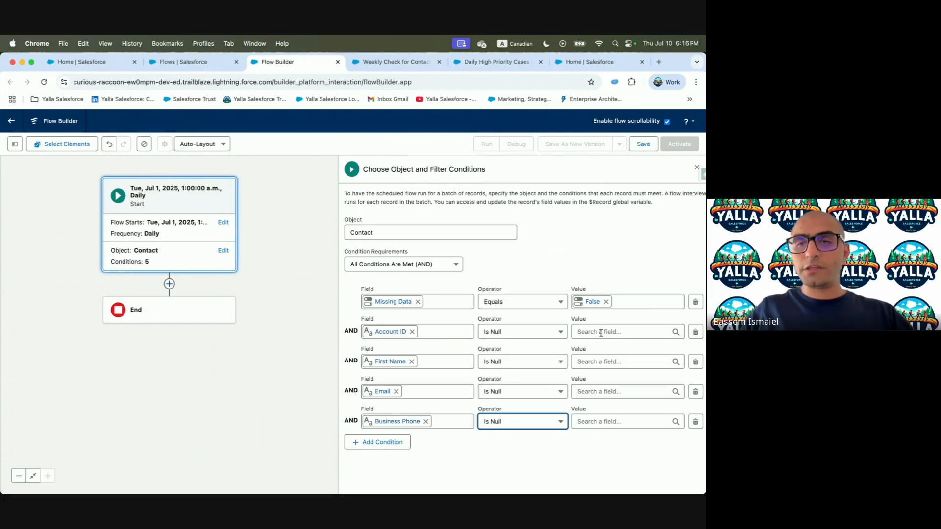
Set the Is Null values to True for Account ID, First Name, Email and Business Phone
{"action": "left_click", "coordinate": [598, 331]}
{"action": "type", "text": "tru"}
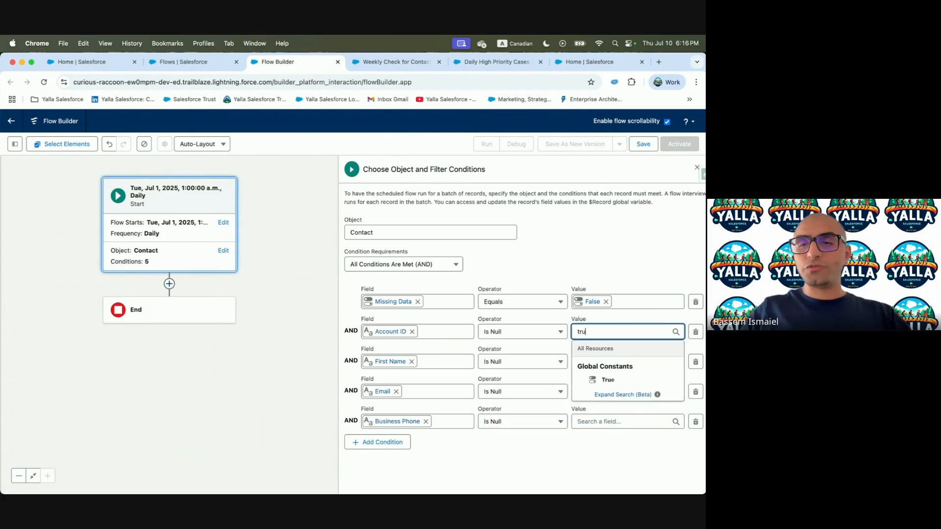
{"action": "left_click", "coordinate": [607, 380]}
{"action": "left_click", "coordinate": [606, 361]}
{"action": "type", "text": "true"}
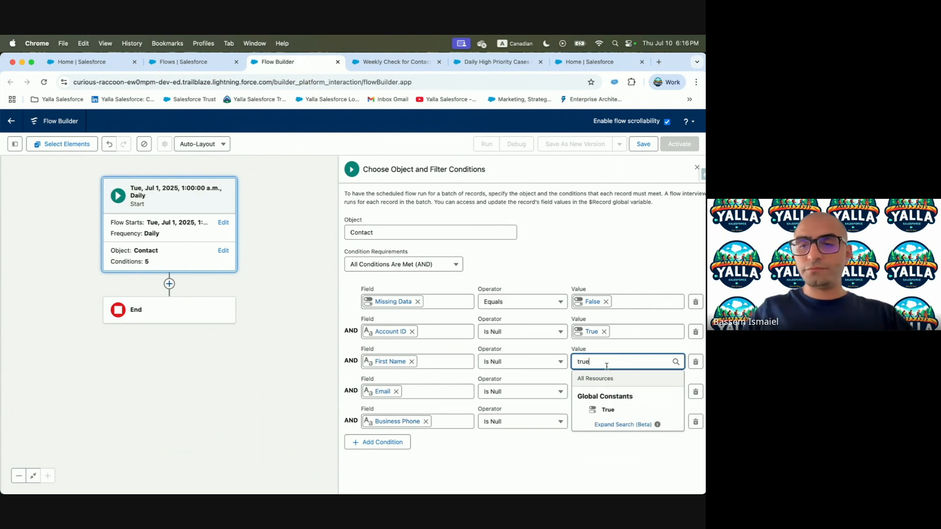
{"action": "left_click", "coordinate": [607, 410]}
{"action": "left_click", "coordinate": [601, 391]}
{"action": "type", "text": "true"}
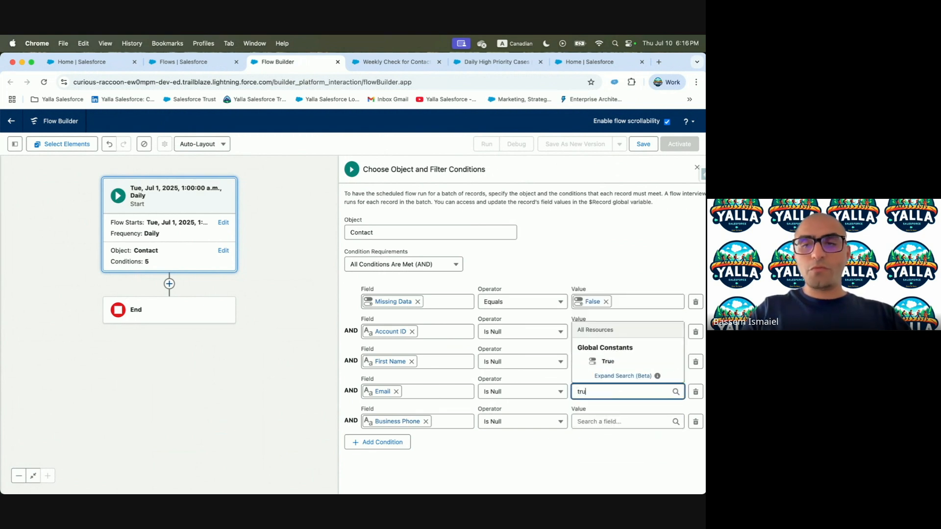
{"action": "left_click", "coordinate": [608, 361]}
{"action": "left_click", "coordinate": [588, 421]}
{"action": "type", "text": "true"}
{"action": "left_click", "coordinate": [503, 471]}
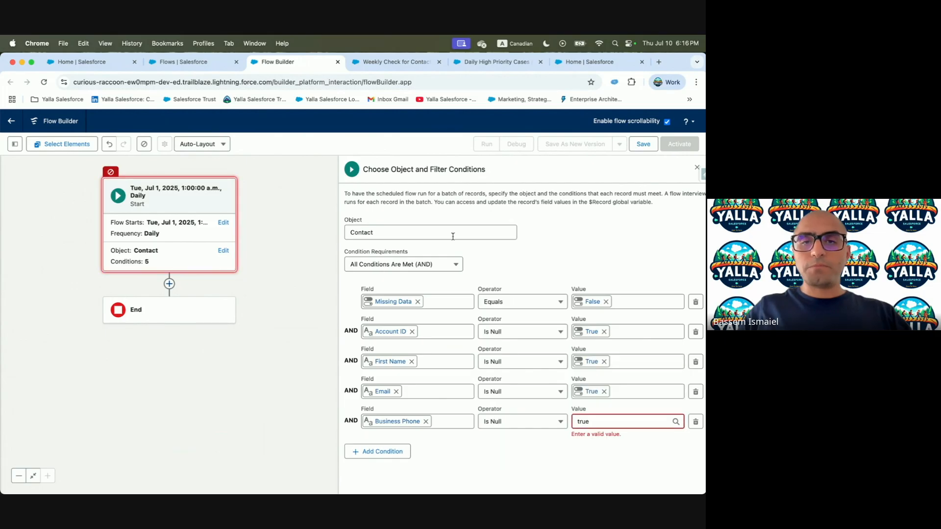
Switch the filter to custom condition logic and set condition 5's value to True
{"action": "left_click", "coordinate": [443, 266]}
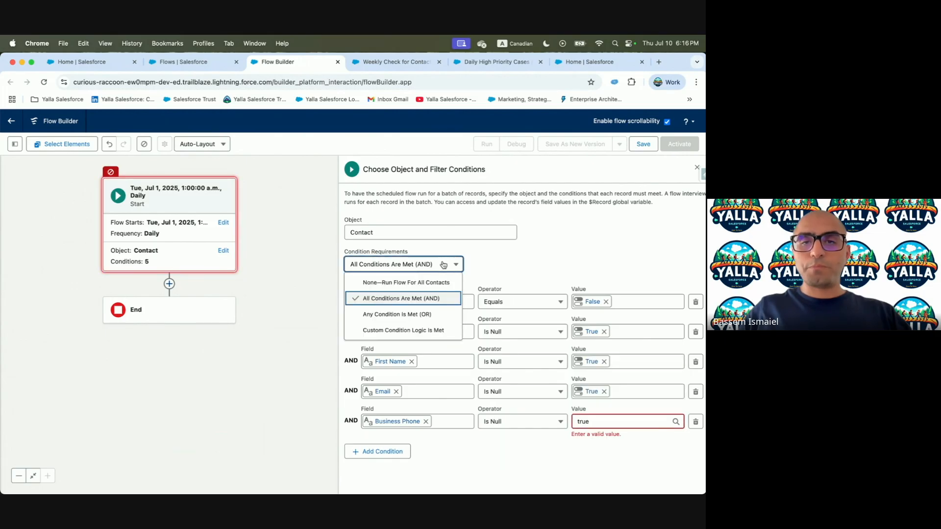
{"action": "left_click", "coordinate": [426, 329]}
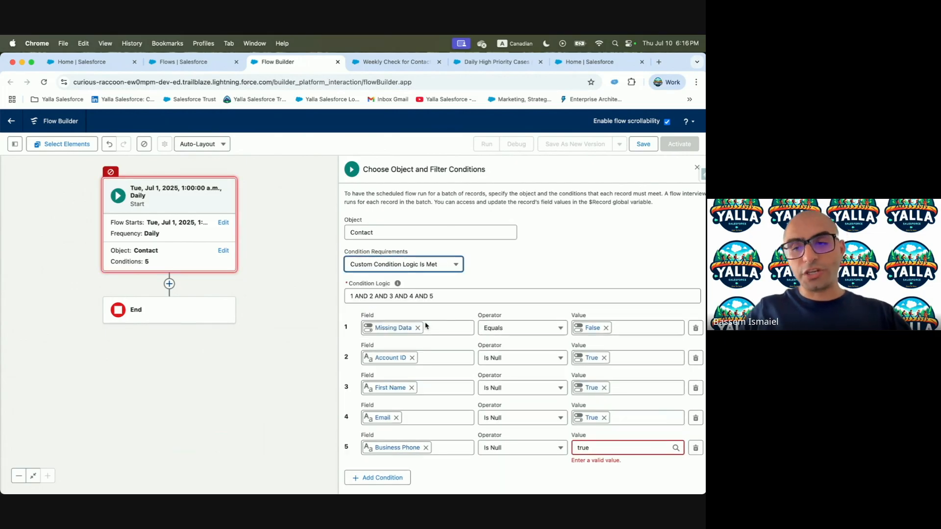
{"action": "left_click", "coordinate": [595, 450]}
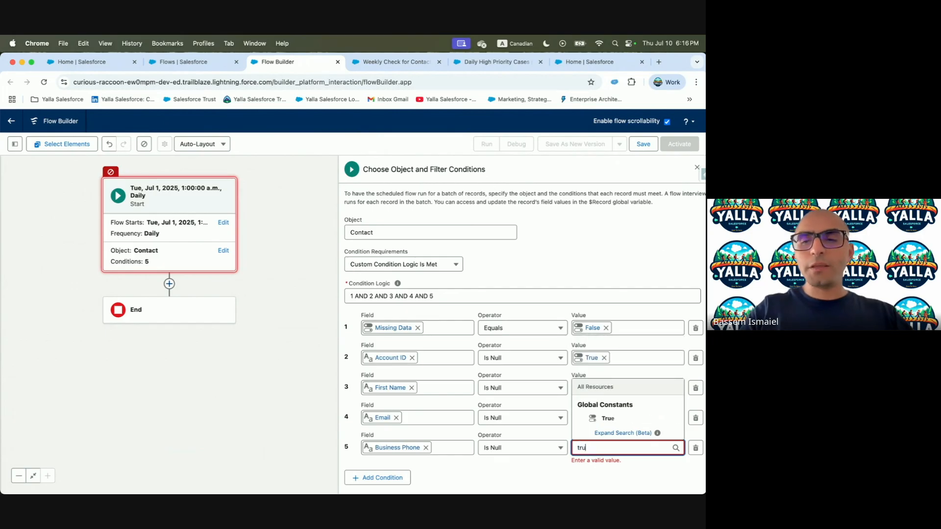
{"action": "left_click", "coordinate": [607, 418]}
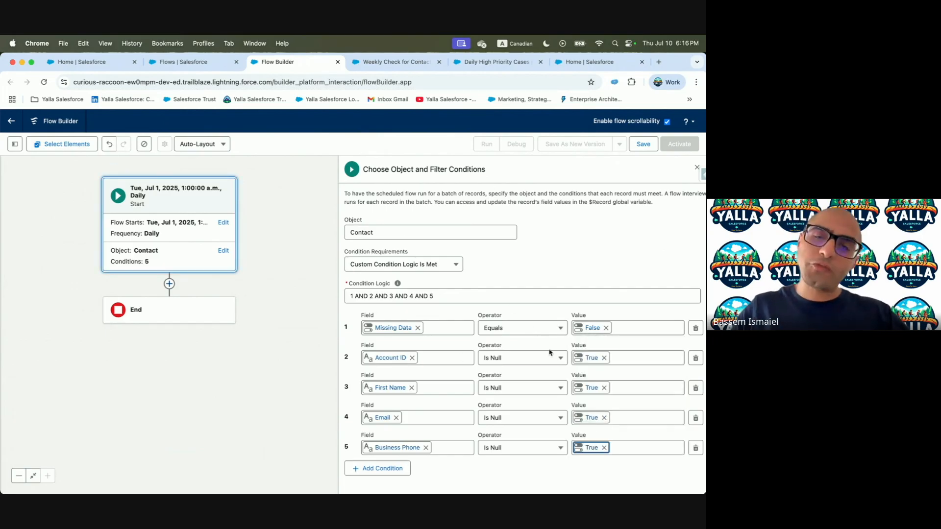
Edit the condition logic to read 1 AND (2 OR 3 OR 4 OR 5)
{"action": "left_click", "coordinate": [368, 298]}
{"action": "type", "text": "("}
{"action": "double_click", "coordinate": [382, 297]}
{"action": "type", "text": "OR"}
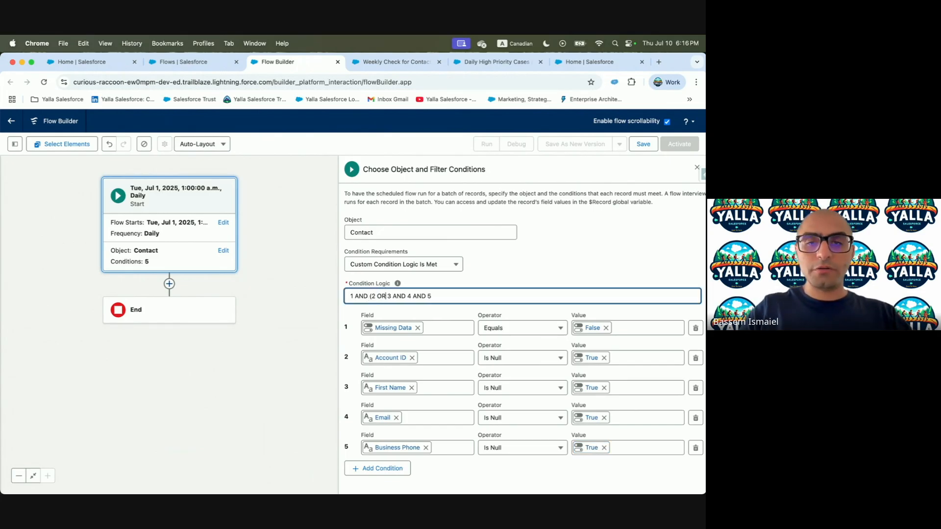
{"action": "double_click", "coordinate": [399, 296]}
{"action": "type", "text": "OR"}
{"action": "double_click", "coordinate": [414, 296]}
{"action": "type", "text": "OR"}
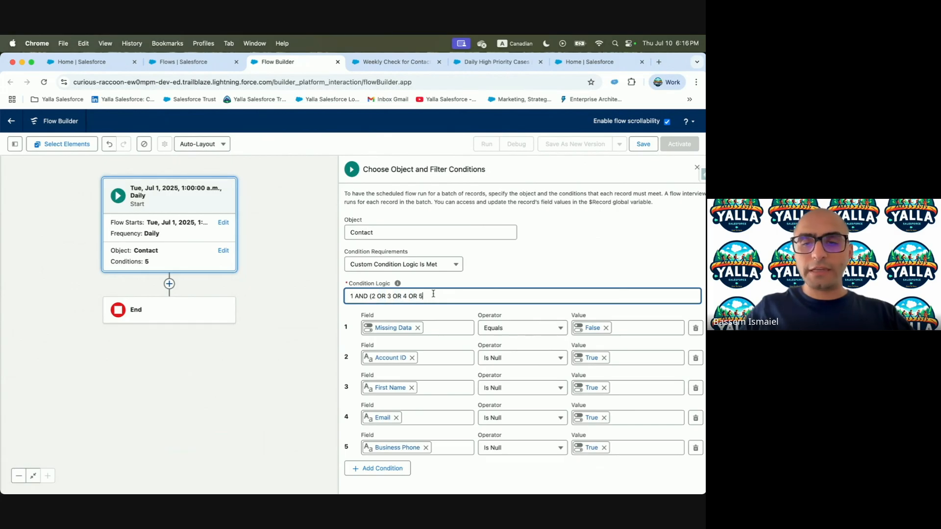
{"action": "key", "text": "ctrl+Left"}
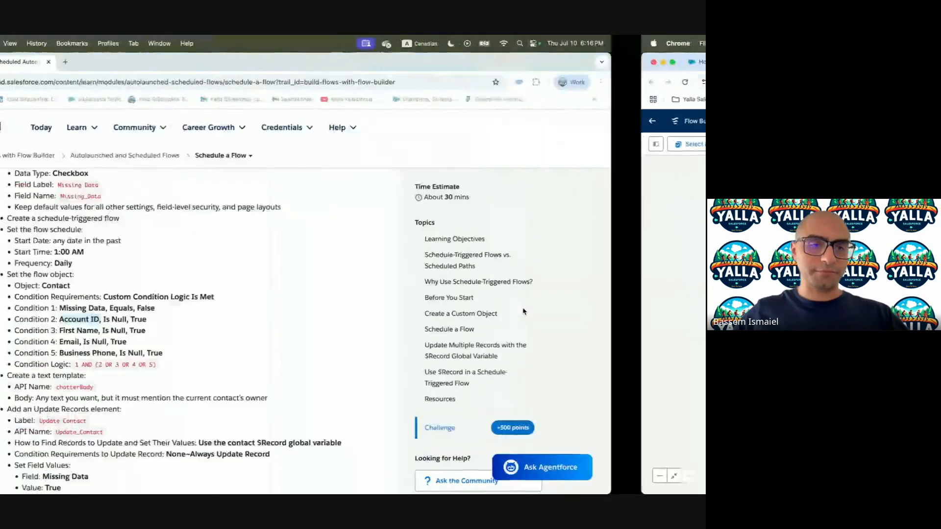
{"action": "scroll", "coordinate": [241, 293], "scroll_direction": "down", "scroll_amount": 5}
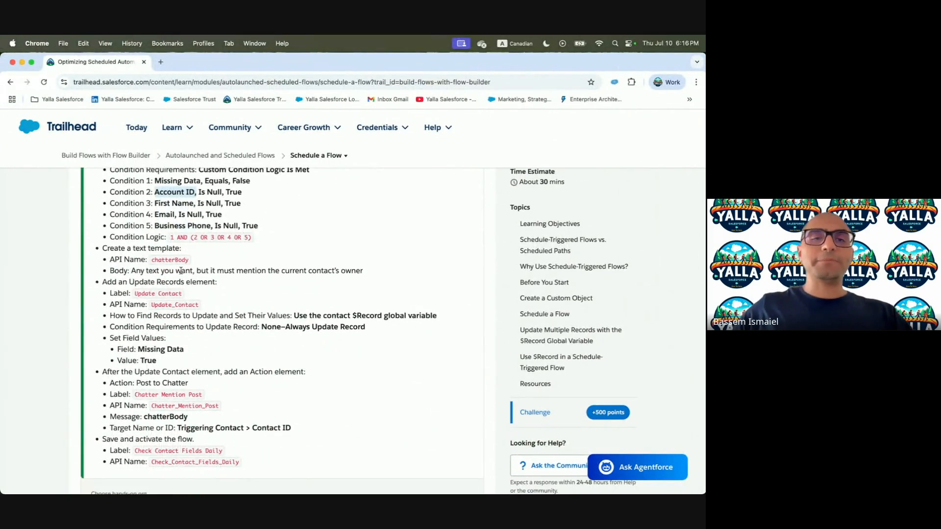
{"action": "key", "text": "ctrl+Right"}
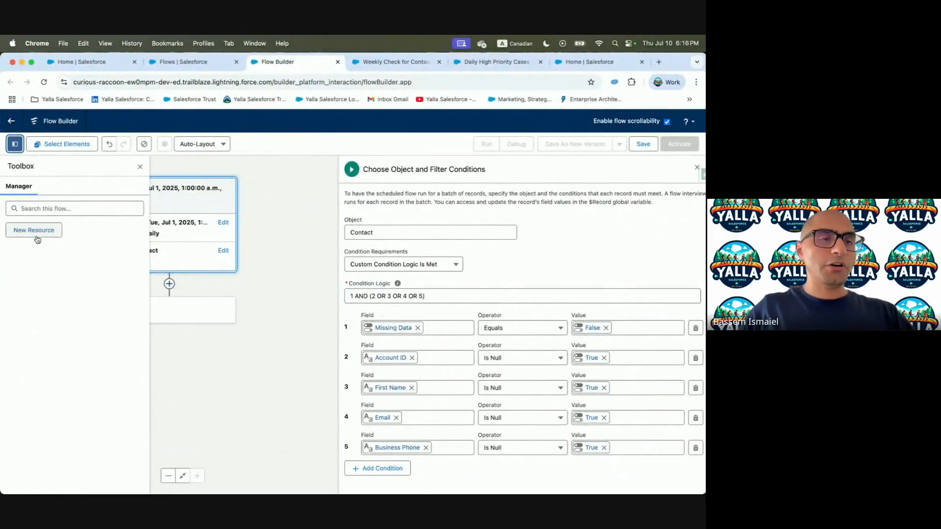
Create a new Text Template resource with its body shown as plain text
{"action": "left_click", "coordinate": [37, 231]}
{"action": "left_click", "coordinate": [196, 264]}
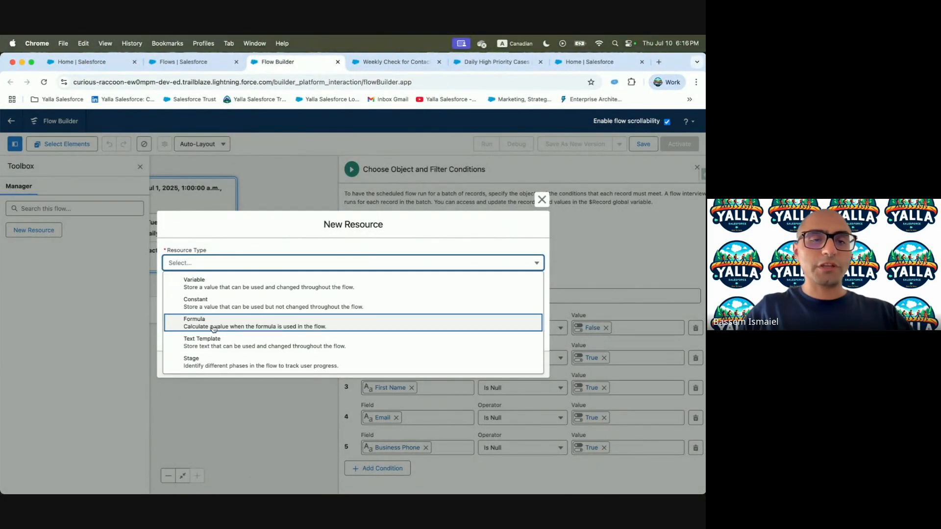
{"action": "left_click", "coordinate": [221, 345]}
{"action": "left_click", "coordinate": [502, 320]}
{"action": "left_click", "coordinate": [485, 353]}
Name the text template chatterBody in its API Name and Description
{"action": "key", "text": "ctrl+Left"}
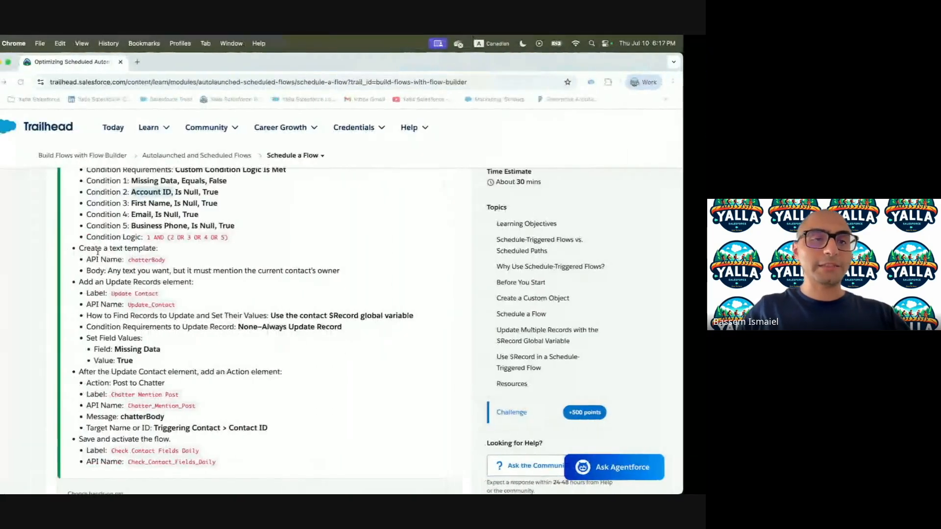
{"action": "double_click", "coordinate": [166, 260]}
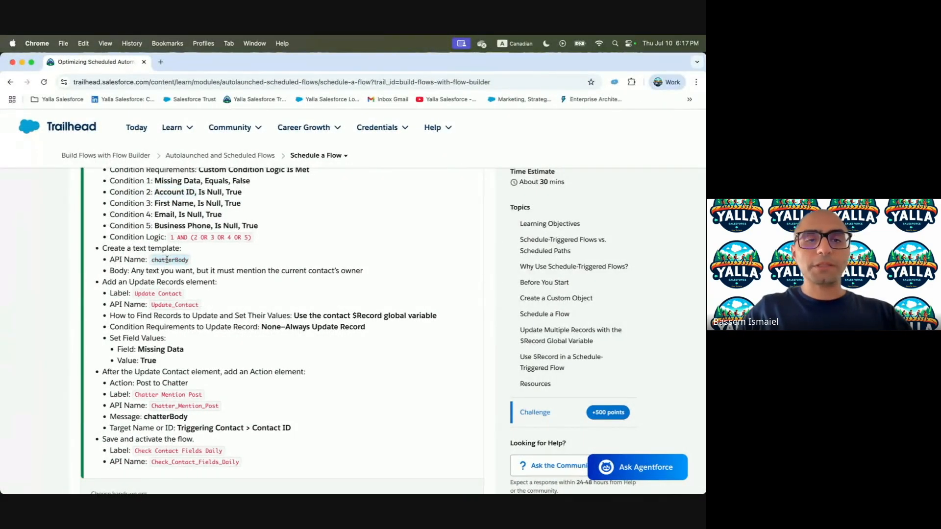
{"action": "key", "text": "super+c"}
{"action": "key", "text": "ctrl+Right"}
{"action": "left_click", "coordinate": [214, 258]}
{"action": "key", "text": "super+v"}
{"action": "left_click", "coordinate": [219, 292]}
{"action": "key", "text": "super+v"}
Insert the triggering contact's Owner ID ({!$Record.OwnerId}) into the template body
{"action": "key", "text": "ctrl+Left"}
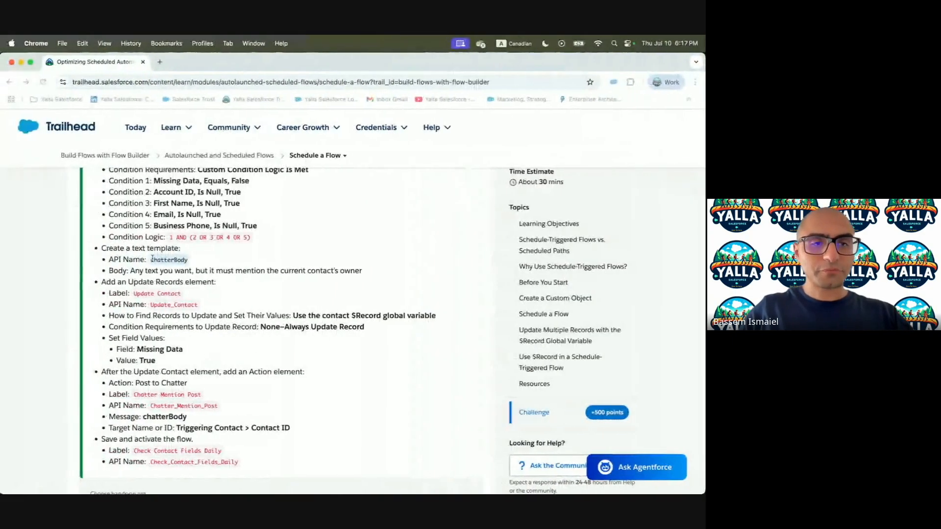
{"action": "left_click_drag", "start_coordinate": [131, 271], "coordinate": [383, 270]}
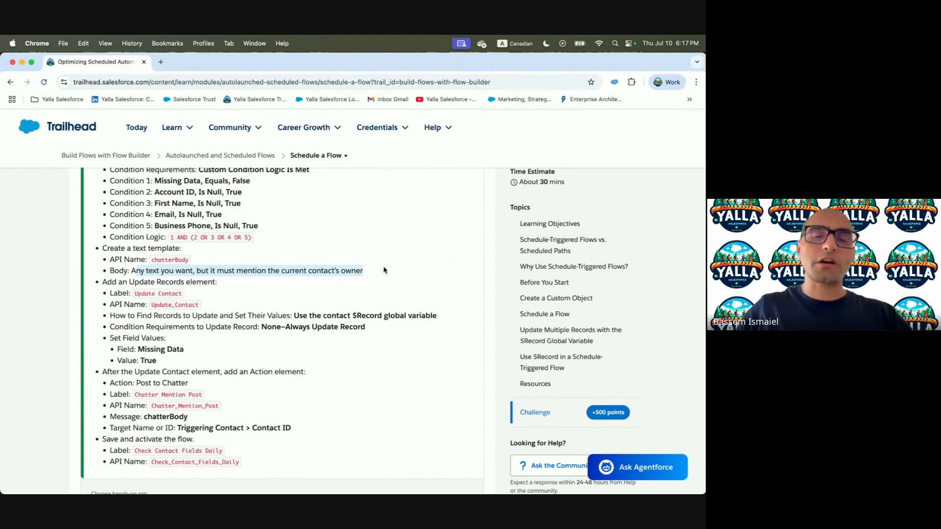
{"action": "key", "text": "ctrl+Right"}
{"action": "left_click", "coordinate": [242, 335]}
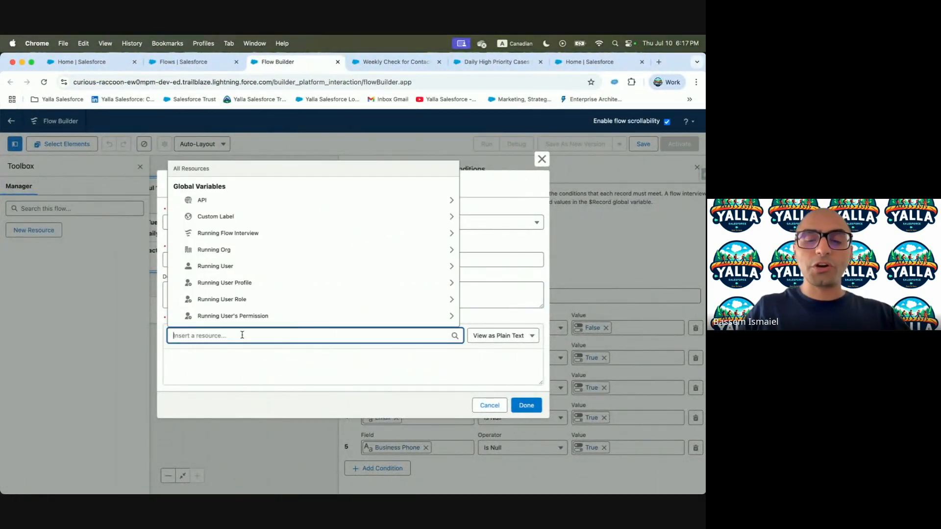
{"action": "type", "text": "Tri"}
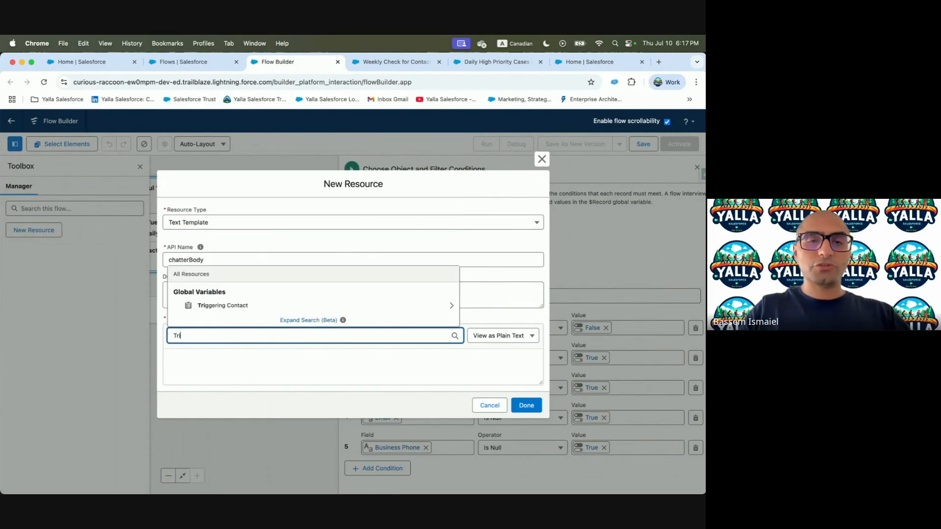
{"action": "left_click", "coordinate": [214, 306]}
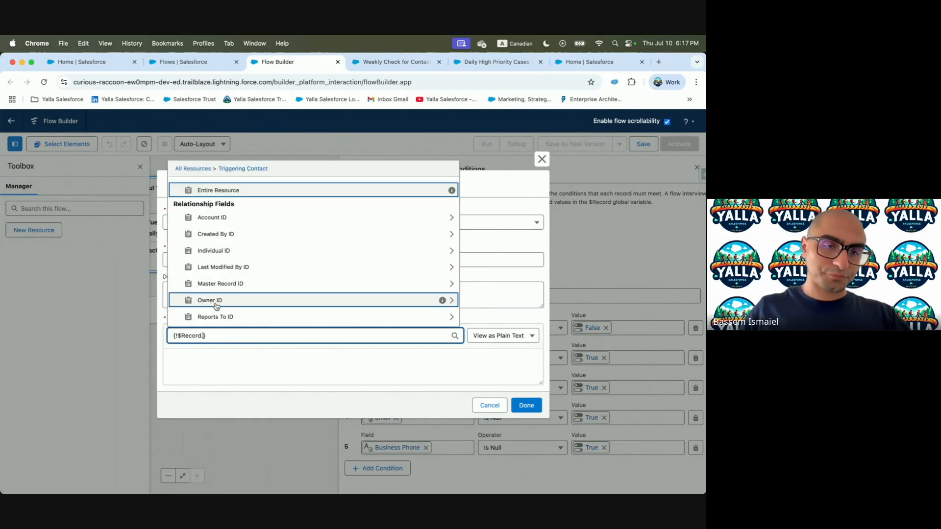
{"action": "type", "text": "Owner"}
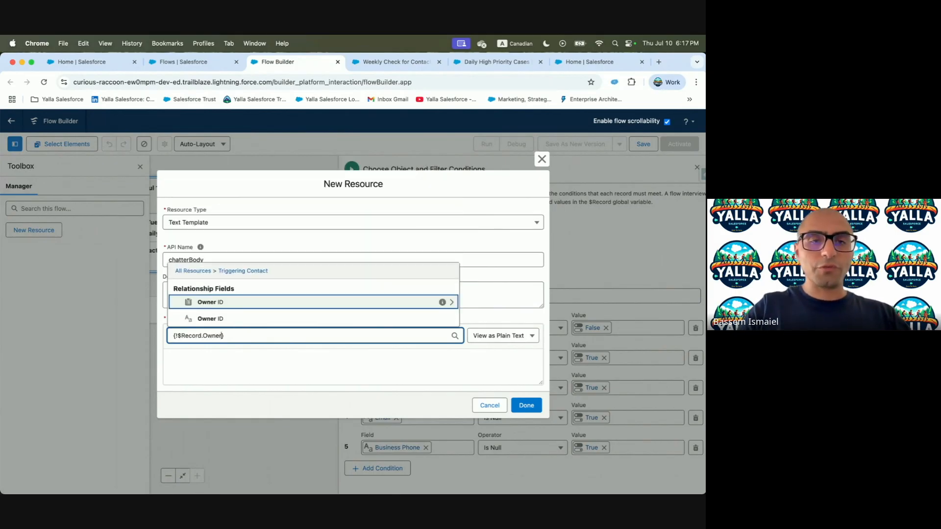
{"action": "left_click", "coordinate": [219, 318]}
Wrap the owner as an @[...] mention with 'Contact has been marked as missing data' and save
{"action": "left_click", "coordinate": [170, 360]}
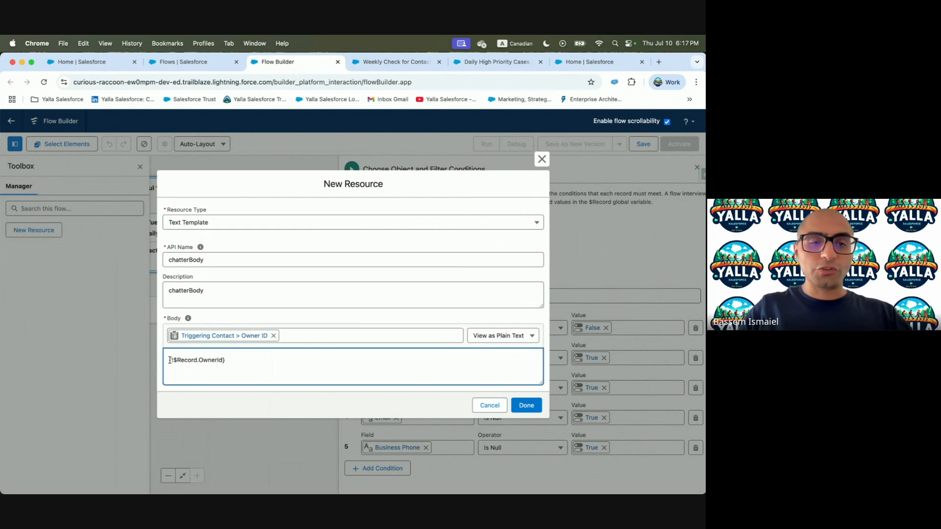
{"action": "type", "text": "@["}
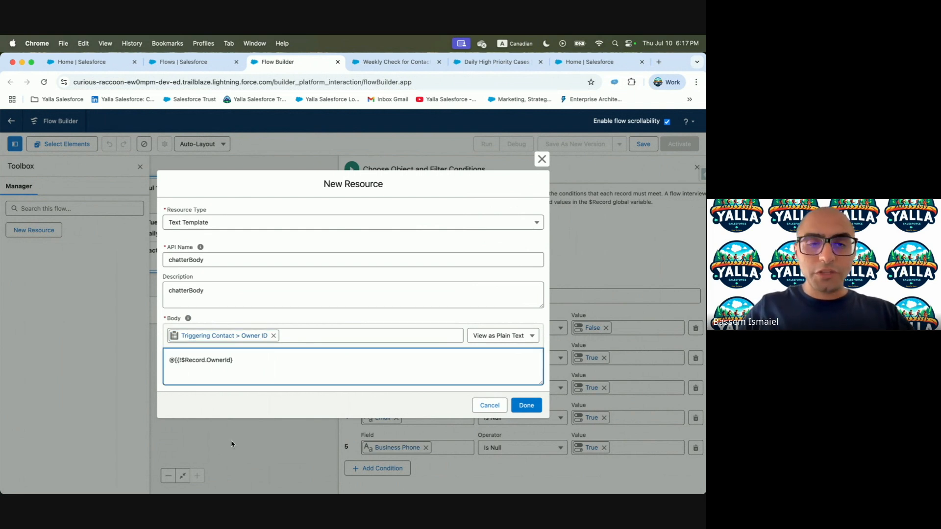
{"action": "left_click", "coordinate": [249, 363]}
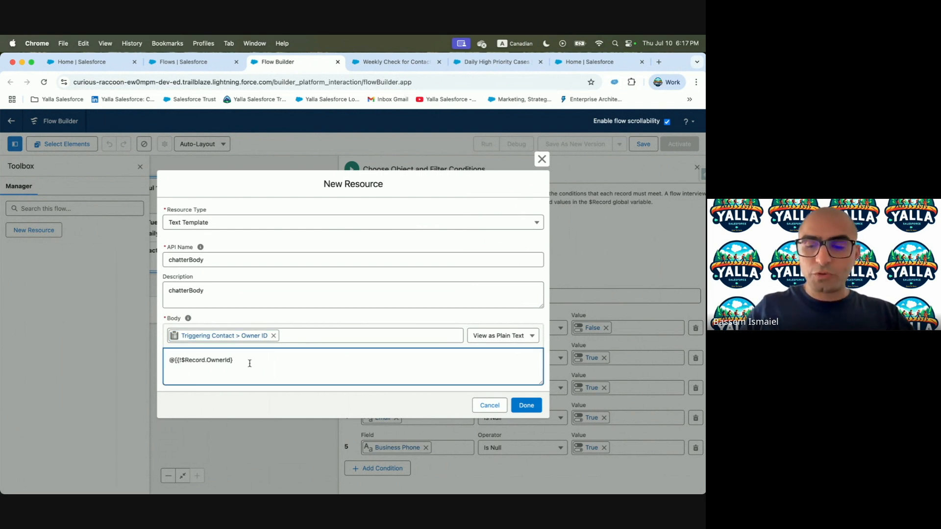
{"action": "type", "text": "]"}
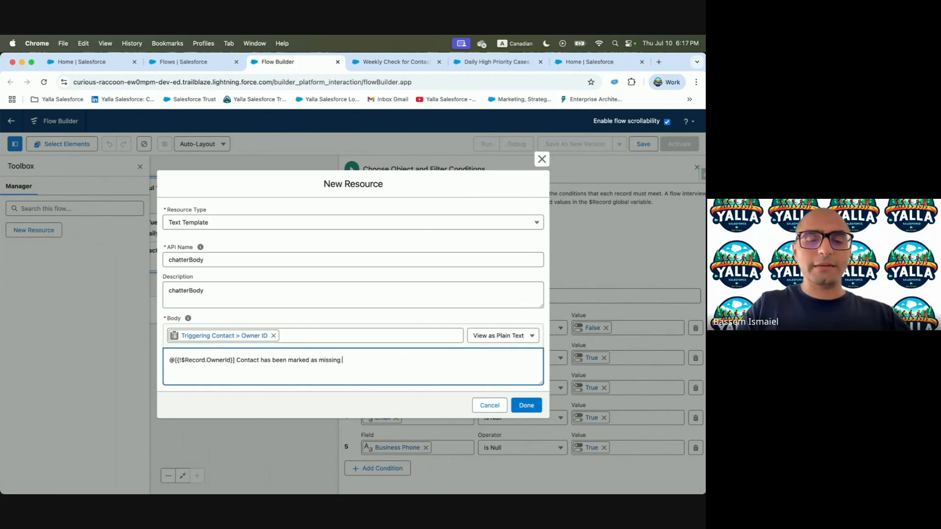
{"action": "left_click", "coordinate": [526, 405]}
{"action": "key", "text": "ctrl+Left"}
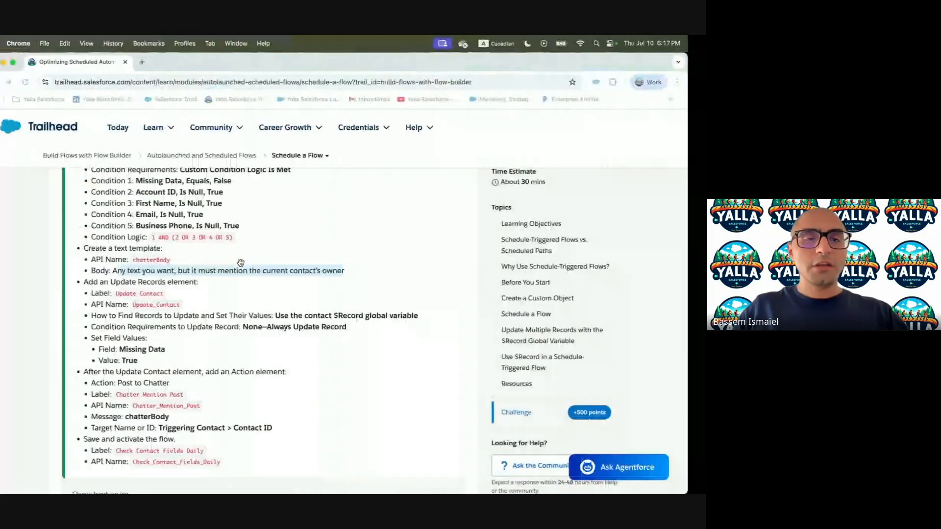
{"action": "scroll", "coordinate": [310, 303], "scroll_direction": "down", "scroll_amount": 1}
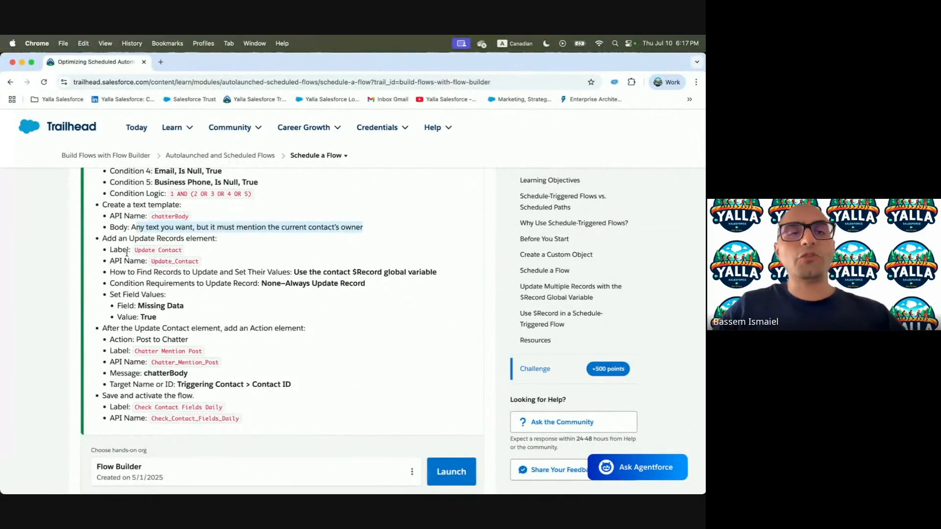
{"action": "key", "text": "ctrl+Right"}
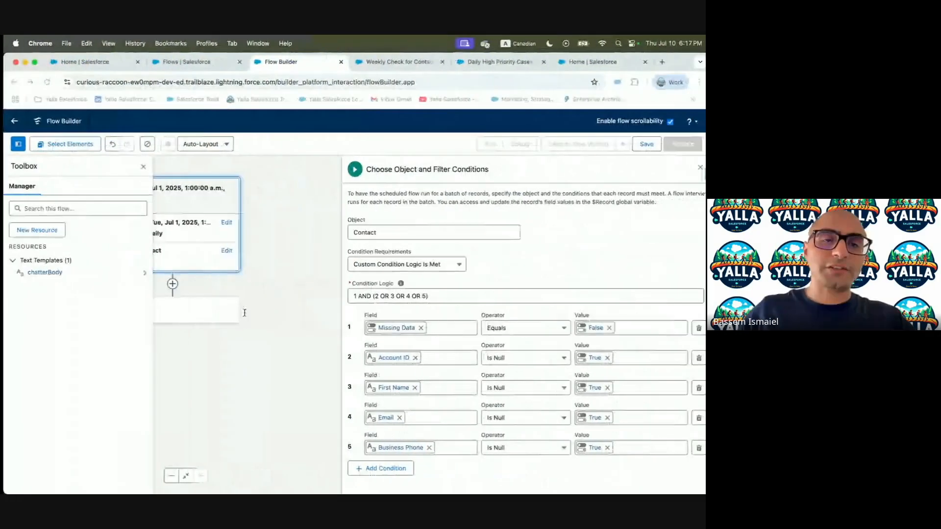
{"action": "left_click", "coordinate": [140, 167]}
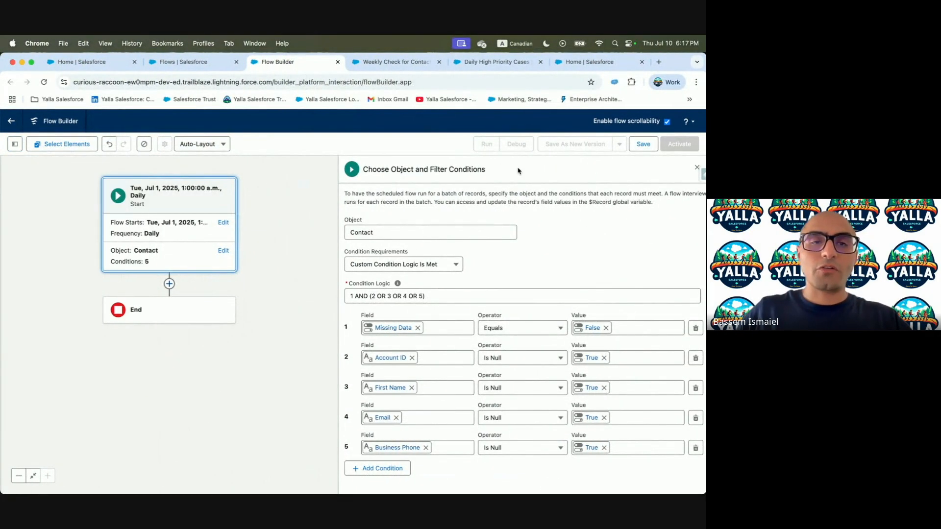
Add an Update Records element labelled Update Contact after the start
{"action": "left_click", "coordinate": [169, 284]}
{"action": "type", "text": "Update"}
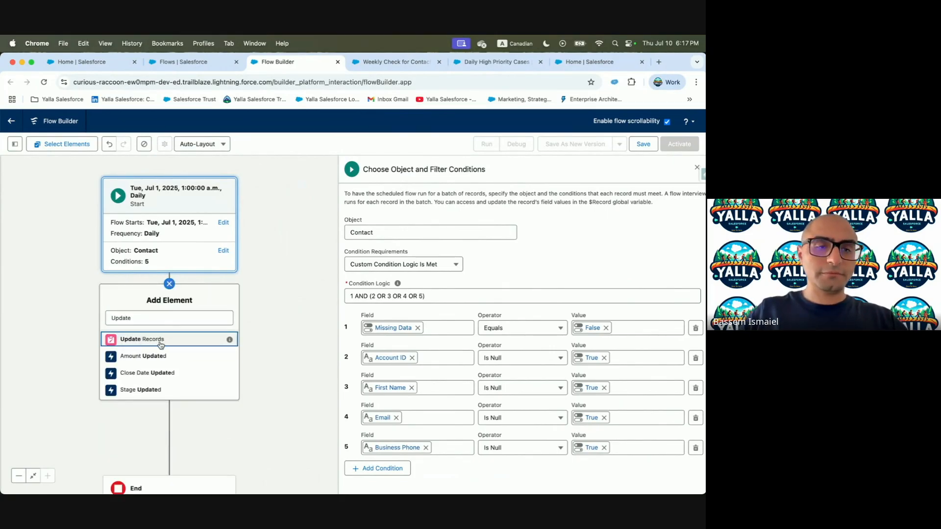
{"action": "left_click", "coordinate": [160, 345]}
{"action": "key", "text": "ctrl+Left"}
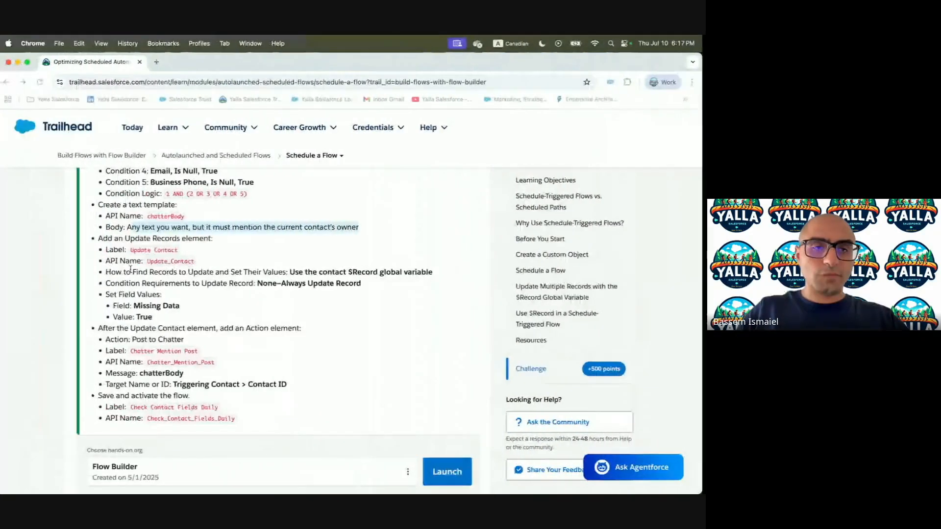
{"action": "left_click_drag", "start_coordinate": [135, 250], "coordinate": [182, 250]}
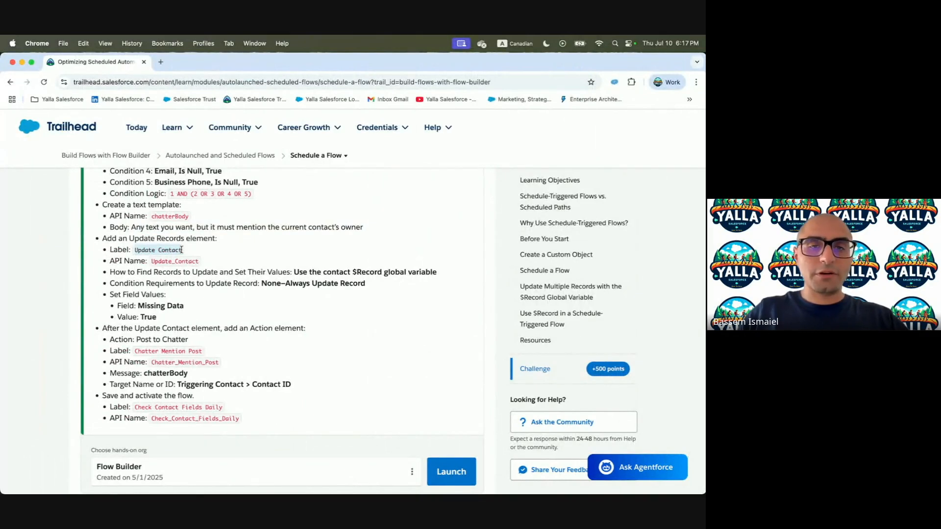
{"action": "key", "text": "super+c"}
{"action": "key", "text": "ctrl+Right"}
{"action": "left_click", "coordinate": [424, 202]}
{"action": "key", "text": "super+v"}
Clear the API name so it regenerates from the Update Contact label
{"action": "left_click", "coordinate": [577, 202]}
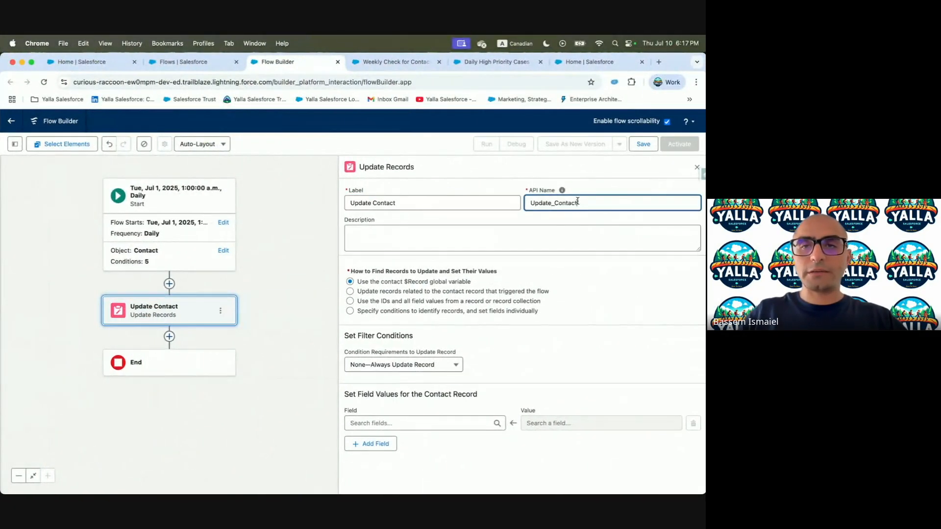
{"action": "key", "text": "super+a"}
{"action": "key", "text": "BackSpace"}
{"action": "left_click", "coordinate": [425, 205]}
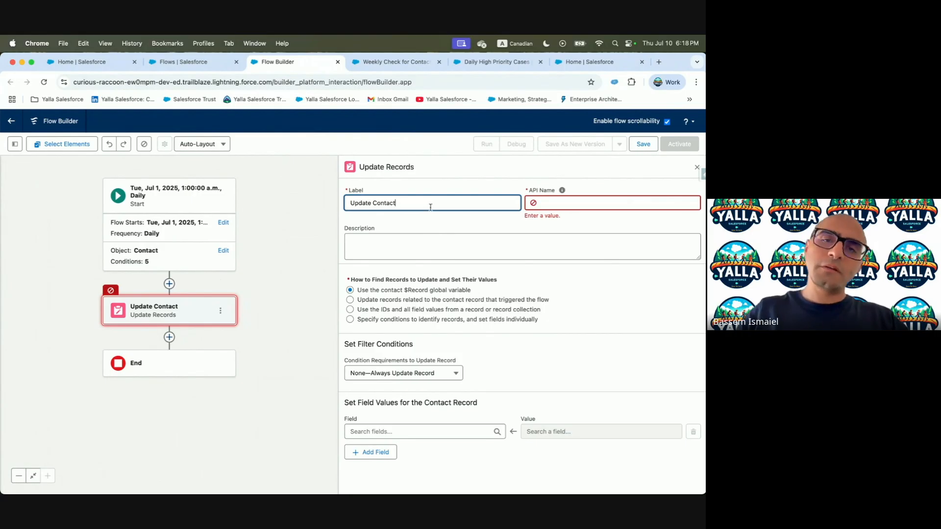
{"action": "left_click", "coordinate": [434, 240]}
Make the Update Contact element set Missing Data to True
{"action": "key", "text": "ctrl+Left"}
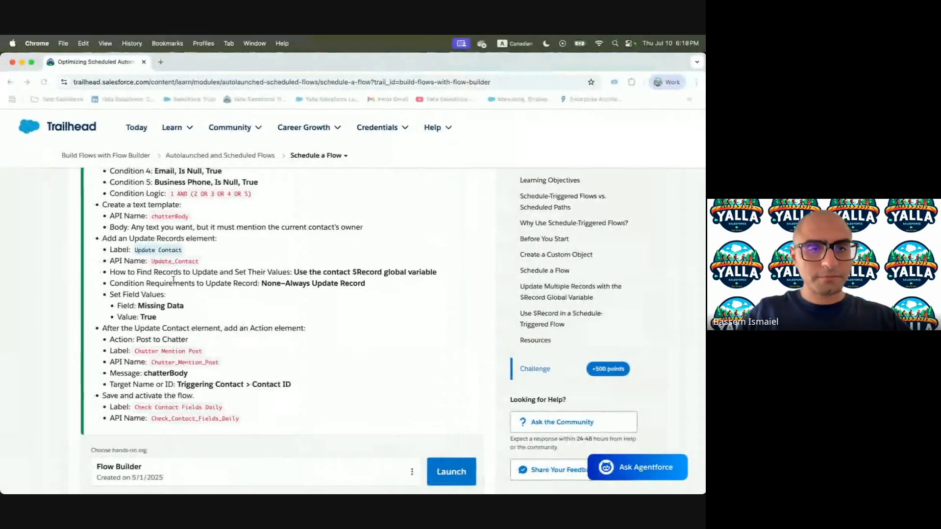
{"action": "scroll", "coordinate": [152, 279], "scroll_direction": "down", "scroll_amount": 1}
{"action": "scroll", "coordinate": [152, 279], "scroll_direction": "down", "scroll_amount": 1}
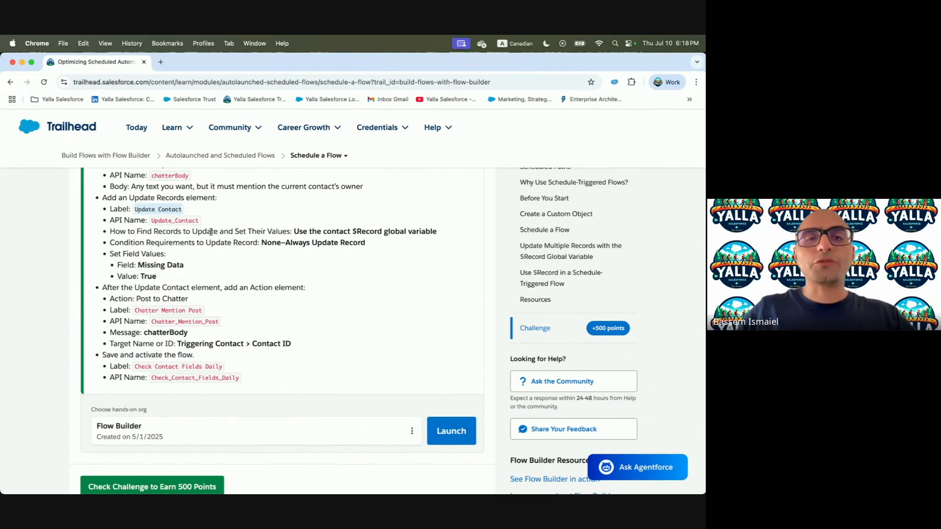
{"action": "left_click_drag", "start_coordinate": [294, 233], "coordinate": [404, 232]}
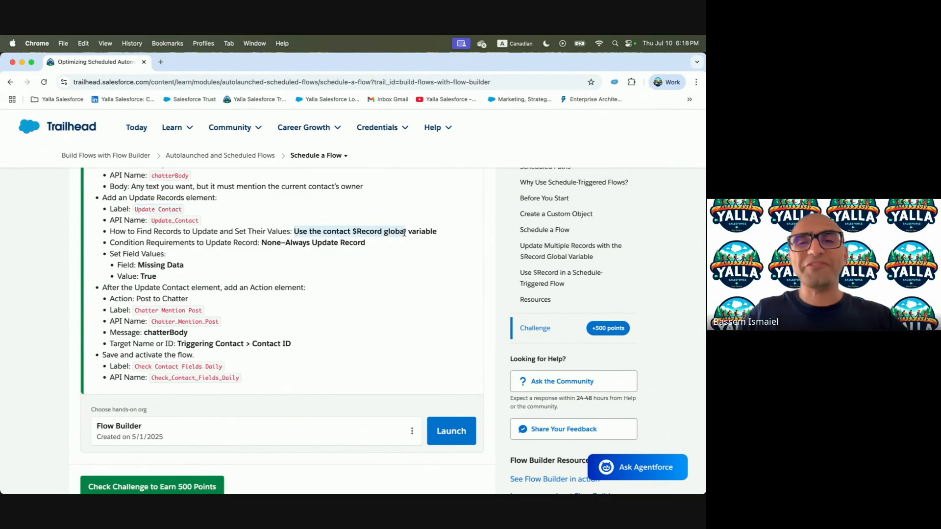
{"action": "key", "text": "ctrl+Right"}
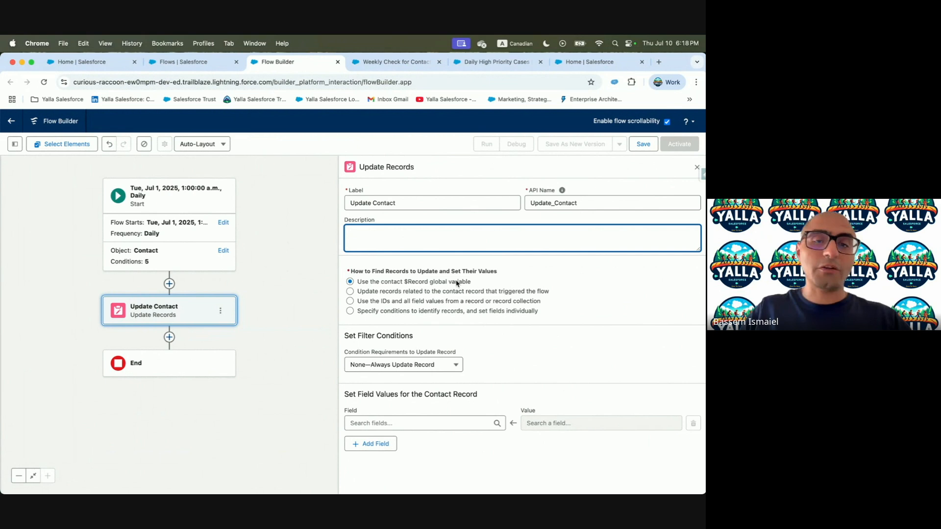
{"action": "left_click", "coordinate": [423, 422]}
{"action": "type", "text": "Miss"}
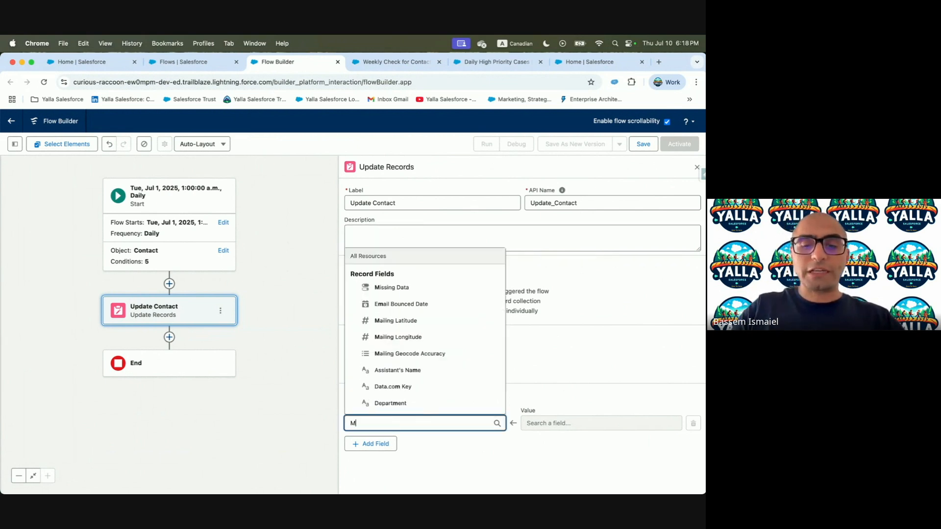
{"action": "left_click", "coordinate": [407, 413]}
{"action": "left_click", "coordinate": [544, 419]}
{"action": "type", "text": "true"}
{"action": "left_click", "coordinate": [549, 372]}
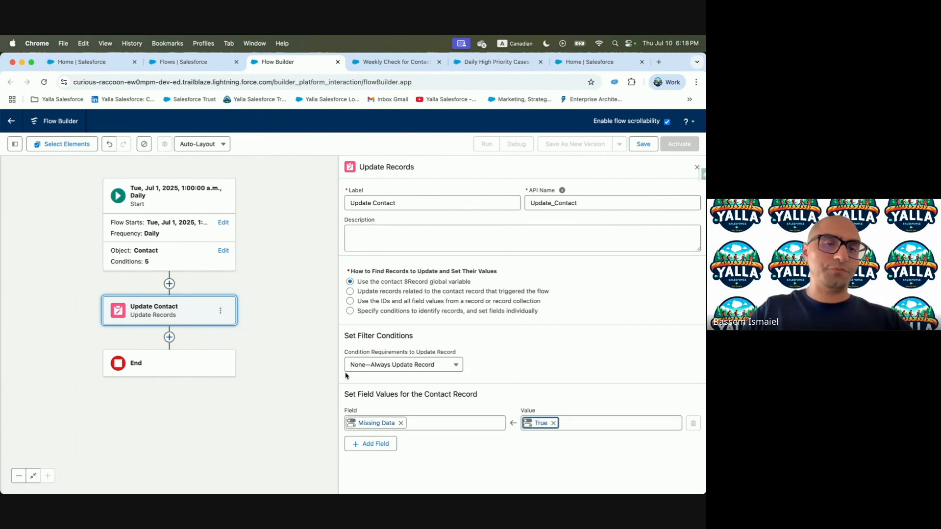
Review the Trailhead step for adding a Post to Chatter action labelled Chatter Mention Post
{"action": "key", "text": "ctrl+Left"}
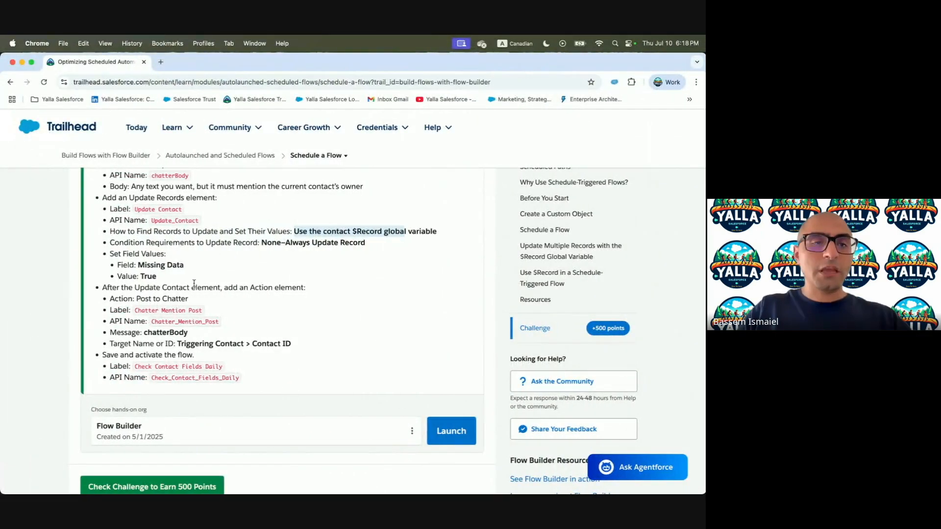
{"action": "left_click_drag", "start_coordinate": [122, 288], "coordinate": [313, 291]}
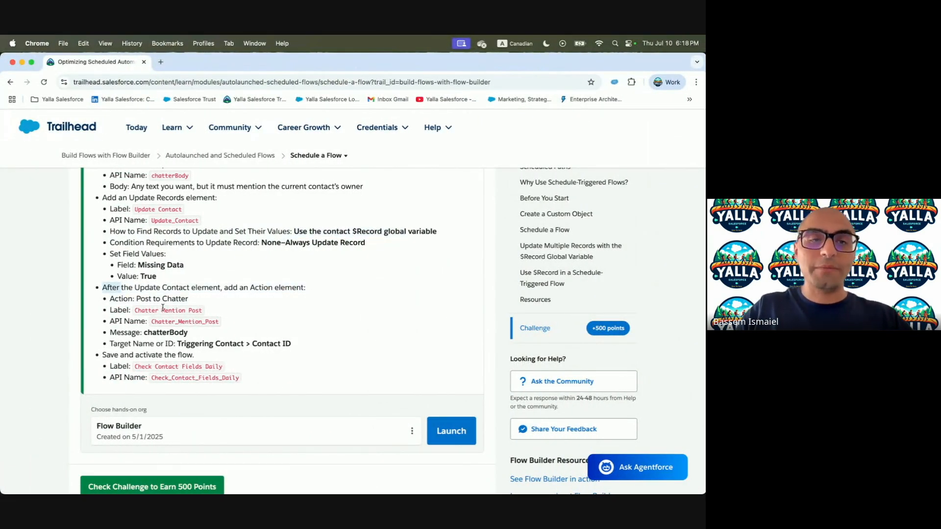
{"action": "left_click_drag", "start_coordinate": [137, 300], "coordinate": [192, 301]}
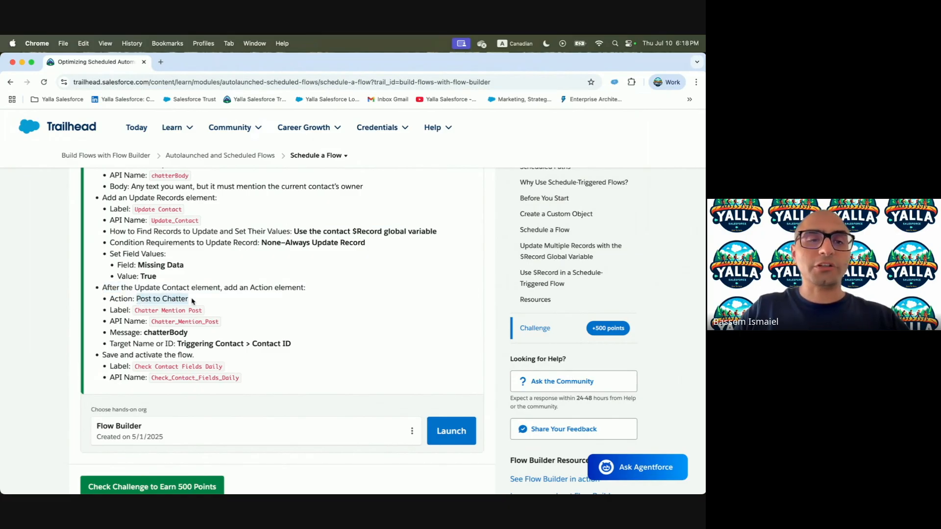
{"action": "left_click_drag", "start_coordinate": [133, 312], "coordinate": [201, 313]}
{"action": "key", "text": "ctrl+Right"}
Add a Post to Chatter action after Update Contact, labelled Chatter Mention Post, with message chatterBody
{"action": "left_click", "coordinate": [169, 337]}
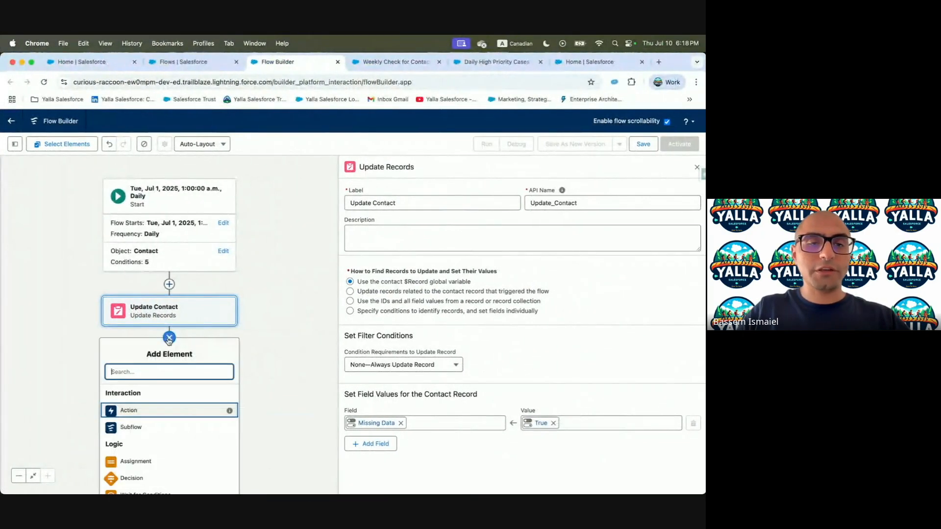
{"action": "type", "text": "Chatt"}
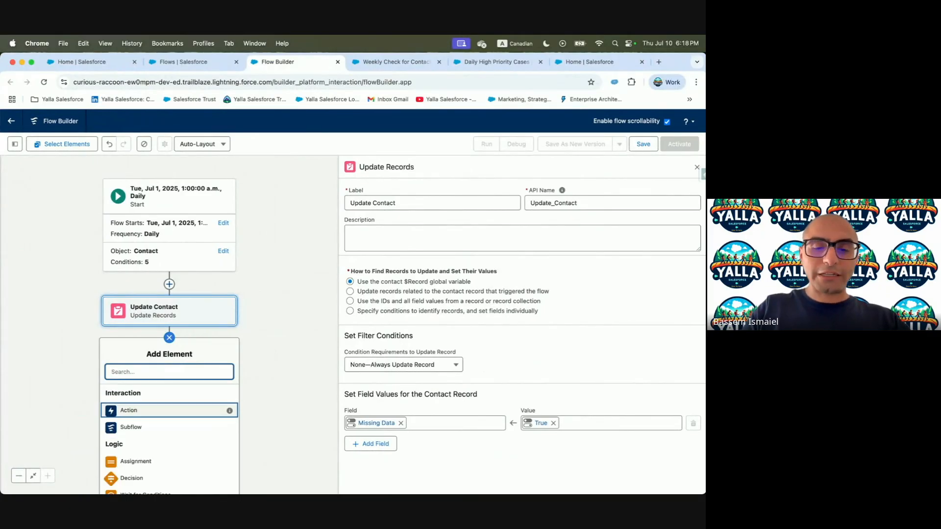
{"action": "left_click", "coordinate": [152, 392]}
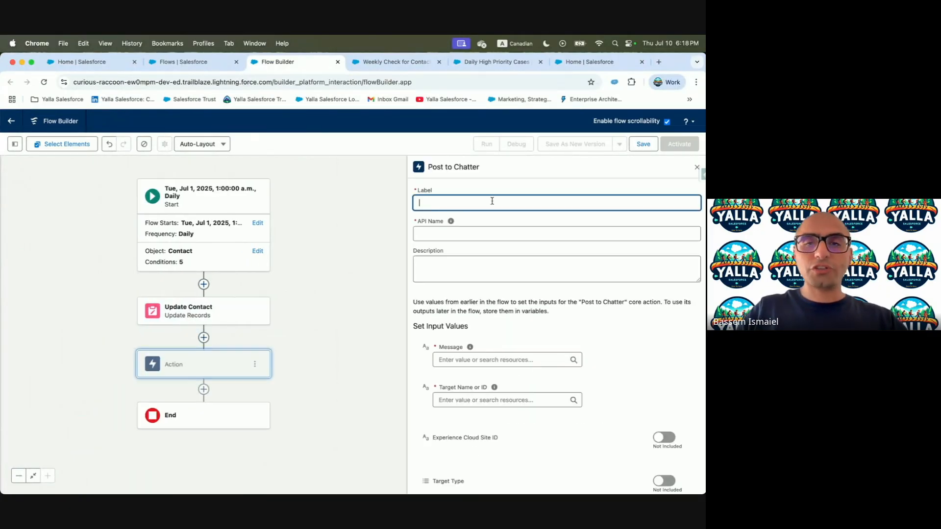
{"action": "key", "text": "super+v"}
{"action": "left_click", "coordinate": [451, 231]}
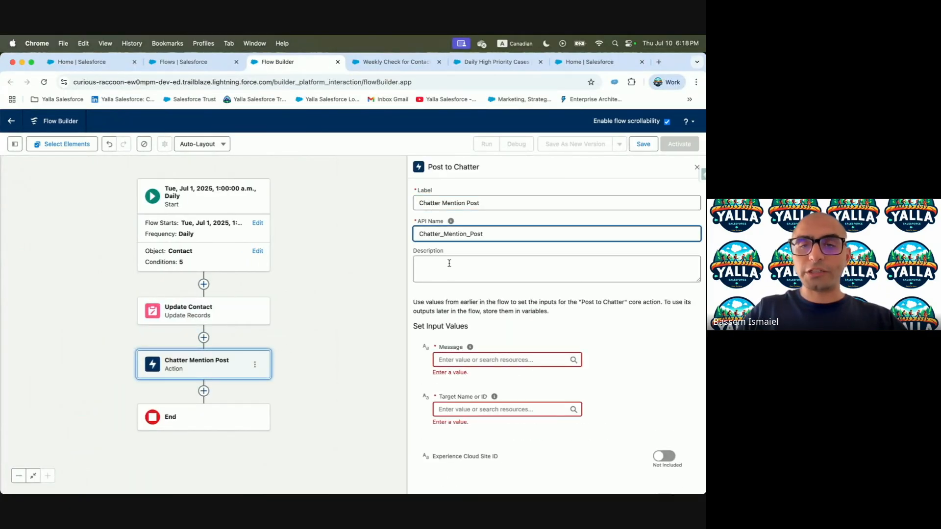
{"action": "left_click", "coordinate": [462, 359]}
{"action": "type", "text": "bo"}
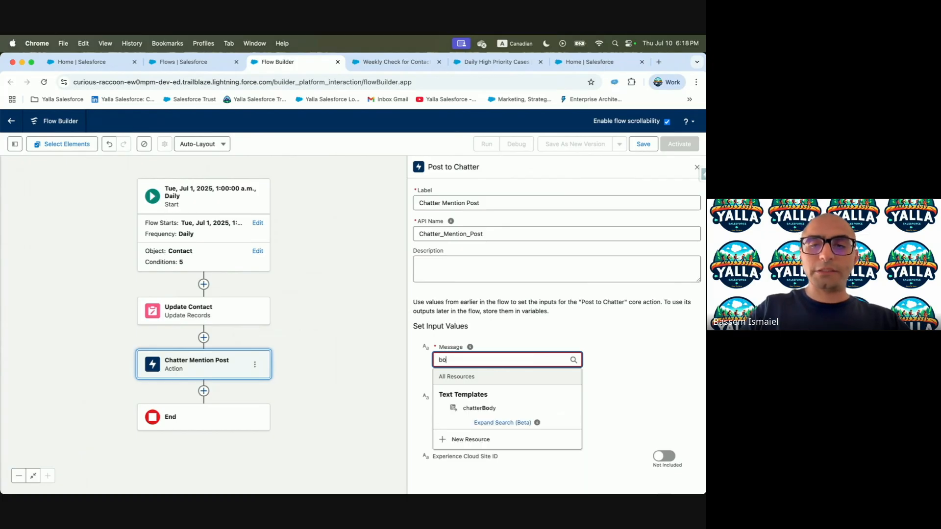
{"action": "left_click", "coordinate": [472, 408]}
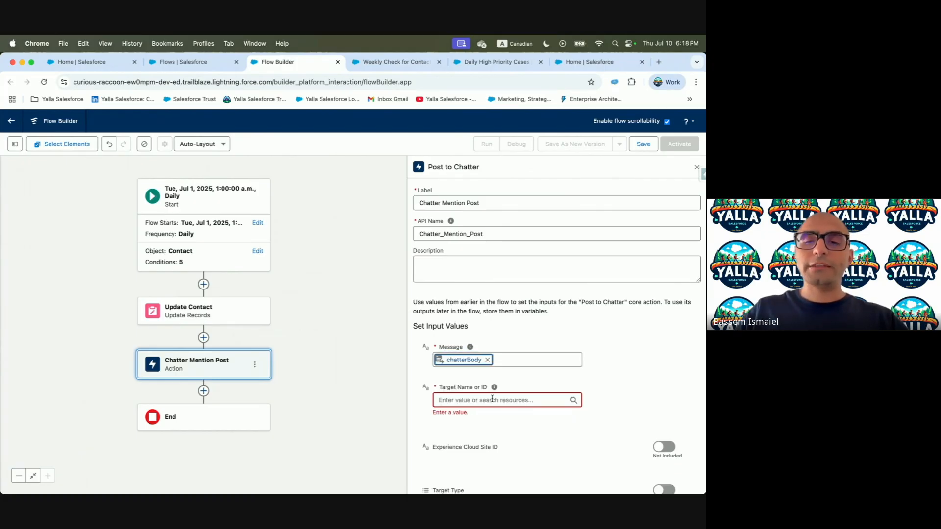
Set the Chatter post's target to Triggering Contact > Contact ID
{"action": "key", "text": "ctrl+Left"}
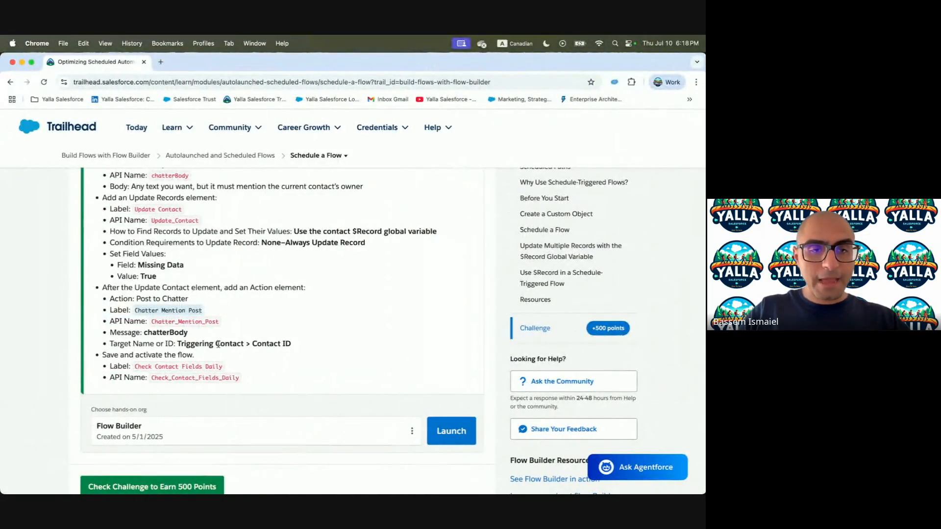
{"action": "key", "text": "ctrl+Right"}
{"action": "left_click", "coordinate": [485, 398]}
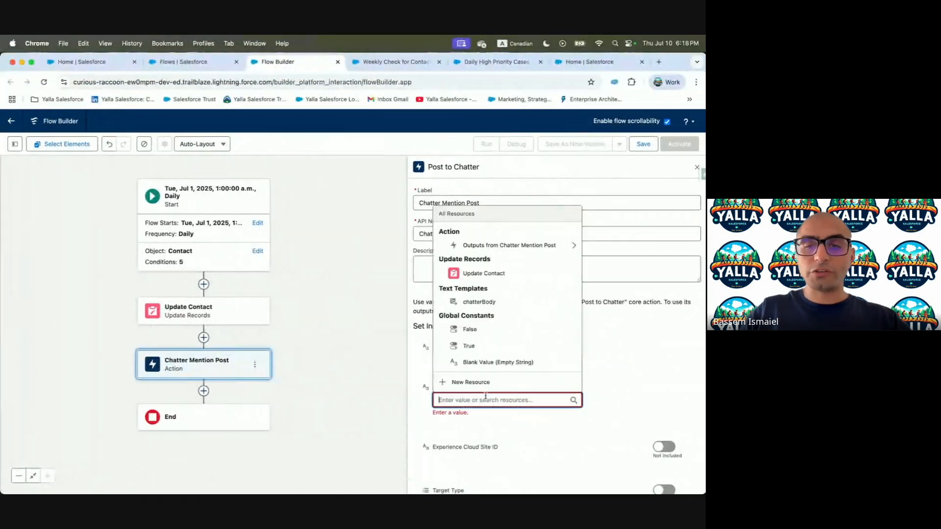
{"action": "type", "text": "Trigg"}
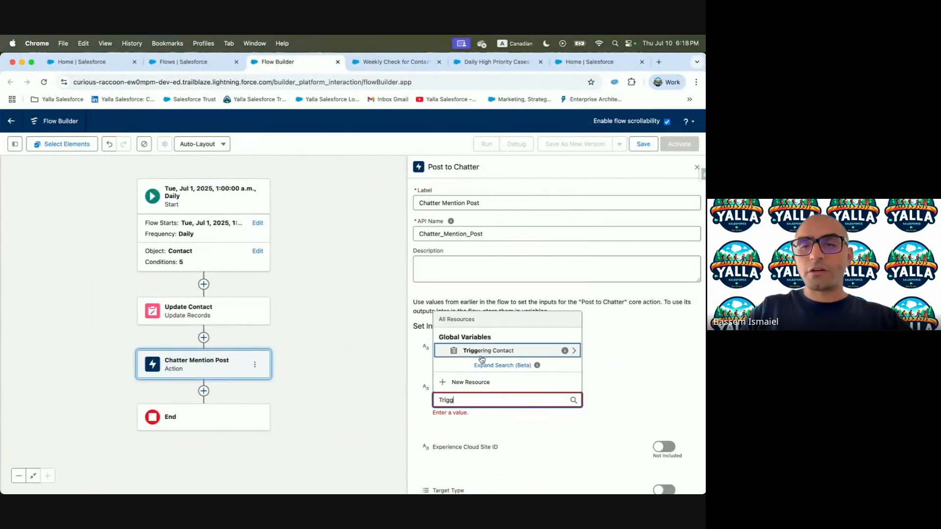
{"action": "left_click", "coordinate": [481, 349]}
{"action": "type", "text": "Conta"}
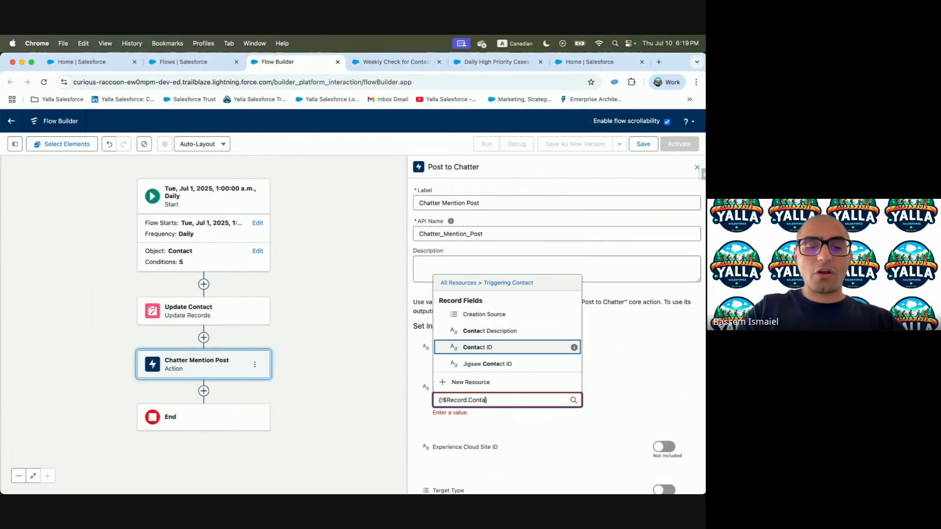
{"action": "type", "text": "ct"}
{"action": "left_click", "coordinate": [494, 349]}
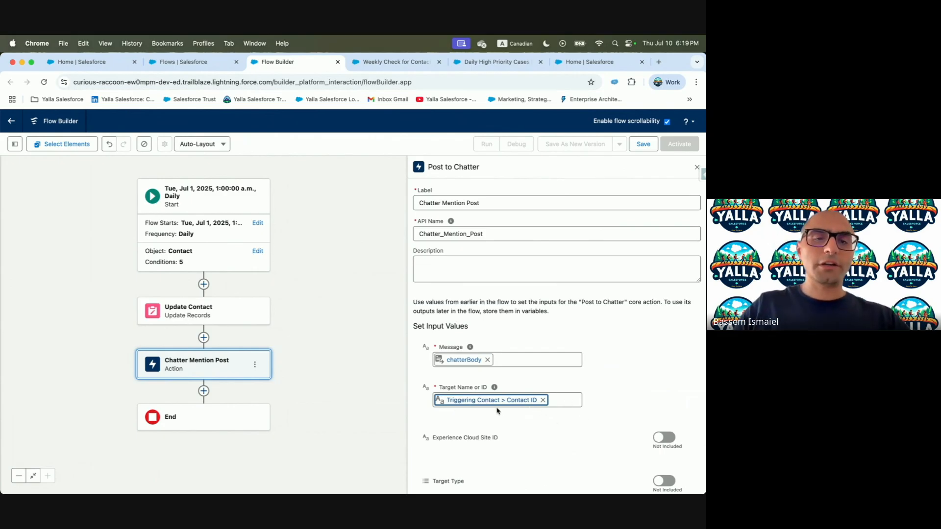
Save the flow as Check Contact Fields Daily, using the same text as its description
{"action": "key", "text": "ctrl+Left"}
{"action": "left_click_drag", "start_coordinate": [133, 369], "coordinate": [219, 368]}
{"action": "key", "text": "super+c"}
{"action": "key", "text": "ctrl+Right"}
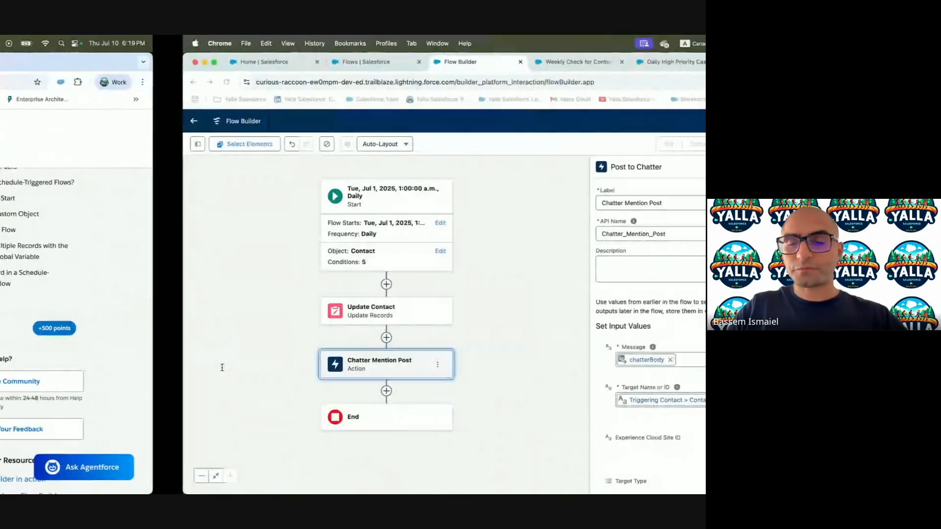
{"action": "left_click", "coordinate": [644, 144]}
{"action": "left_click", "coordinate": [323, 273]}
{"action": "key", "text": "super+v"}
{"action": "left_click", "coordinate": [401, 270]}
{"action": "left_click", "coordinate": [361, 311]}
{"action": "key", "text": "super+v"}
{"action": "left_click", "coordinate": [527, 365]}
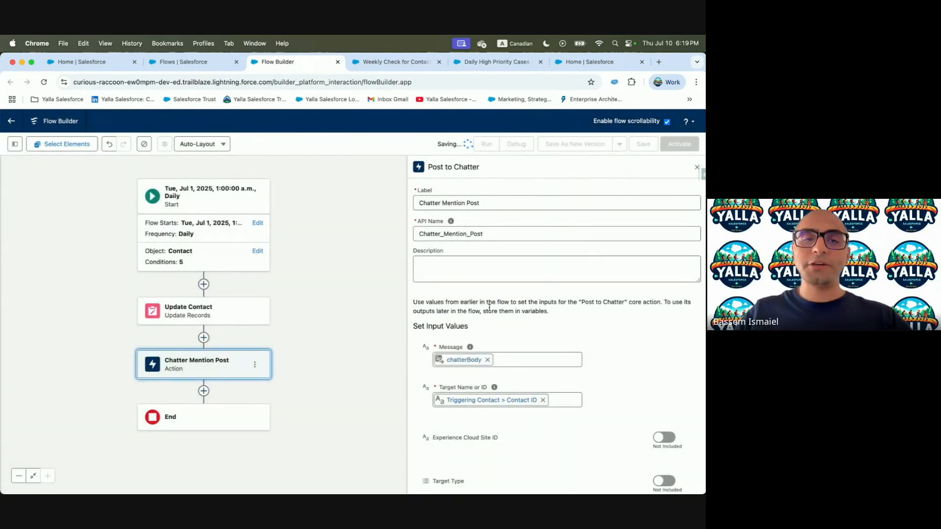
Activate the saved flow and return to the Trailhead challenge
{"action": "key", "text": "ctrl+Left"}
{"action": "key", "text": "ctrl+Right"}
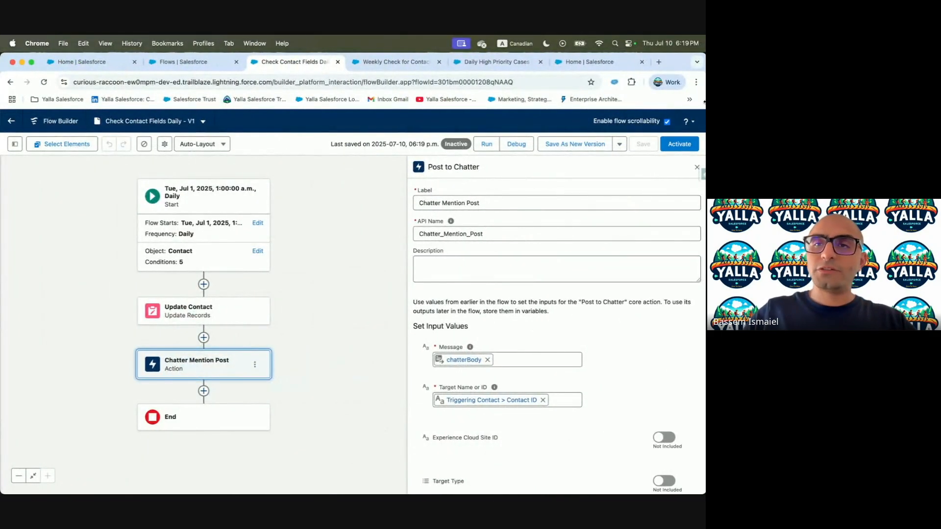
{"action": "left_click", "coordinate": [677, 144]}
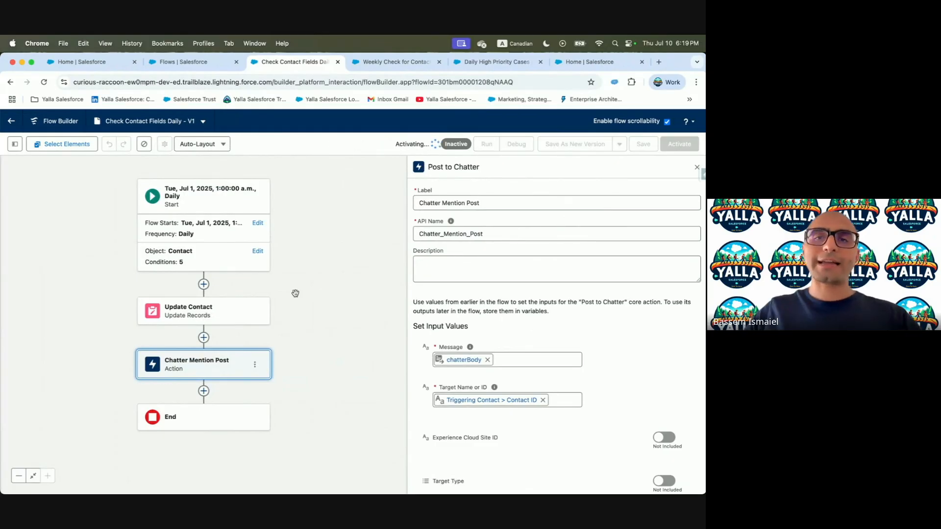
{"action": "key", "text": "ctrl+Left"}
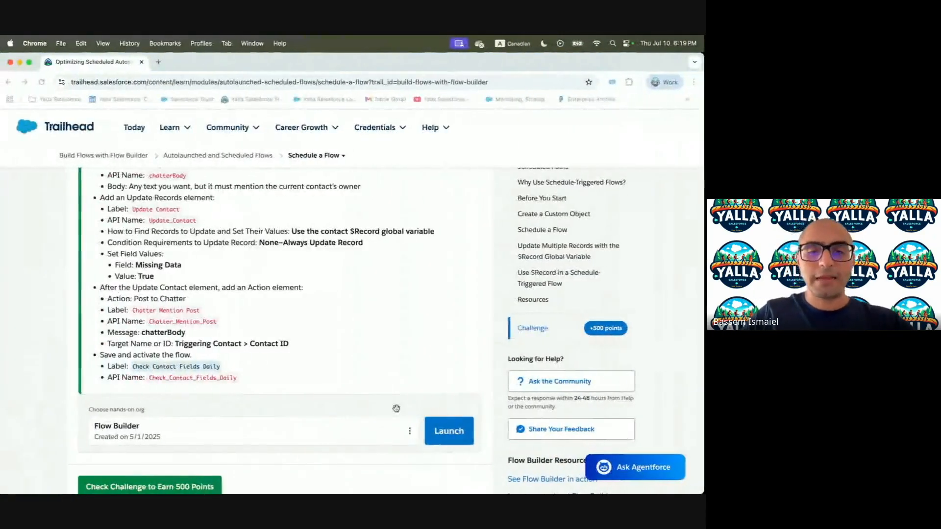
Submit the Trailhead challenge for verification, then go back to the activated flow
{"action": "left_click", "coordinate": [203, 485]}
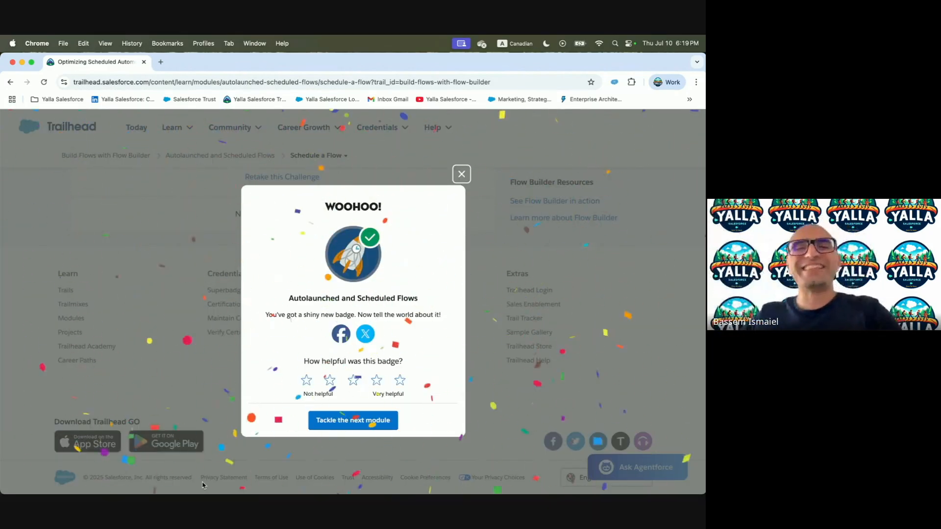
{"action": "key", "text": "ctrl+Right"}
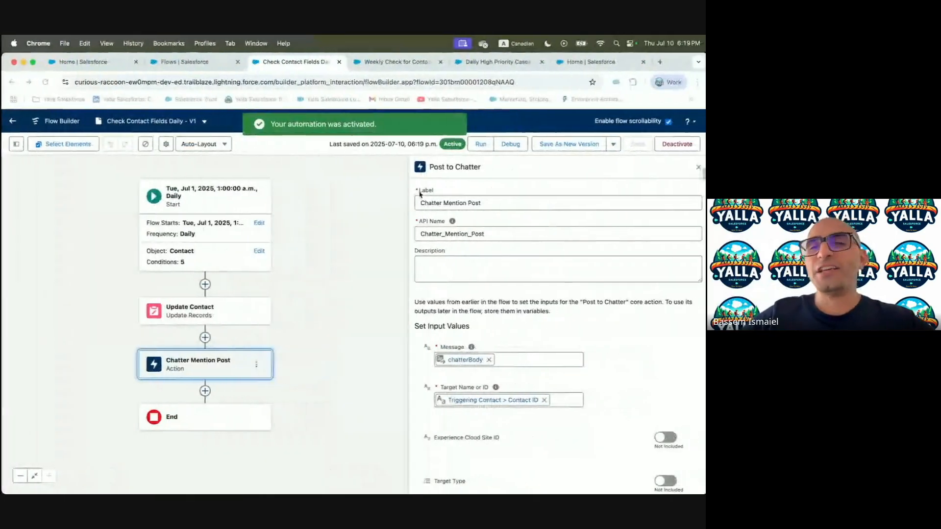
Open Scheduled Jobs in Setup and review the Check_Contact_Fields_Daily-1 job's submitted and next run times
{"action": "left_click", "coordinate": [192, 61]}
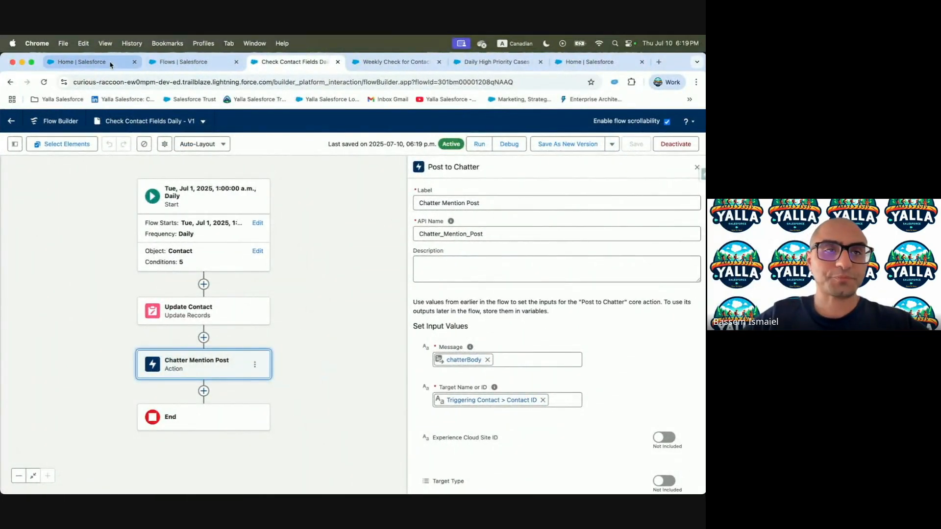
{"action": "left_click", "coordinate": [122, 141]}
{"action": "left_click", "coordinate": [79, 141]}
{"action": "left_click", "coordinate": [43, 167]}
{"action": "key", "text": "BackSpace"}
{"action": "key", "text": "BackSpace"}
{"action": "key", "text": "BackSpace"}
{"action": "key", "text": "BackSpace"}
{"action": "type", "text": "Schedul"}
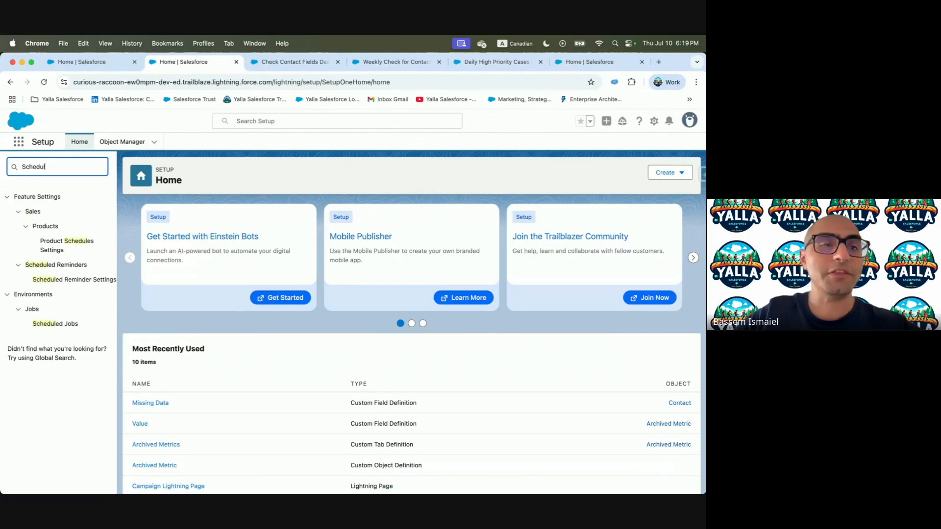
{"action": "left_click", "coordinate": [60, 323]}
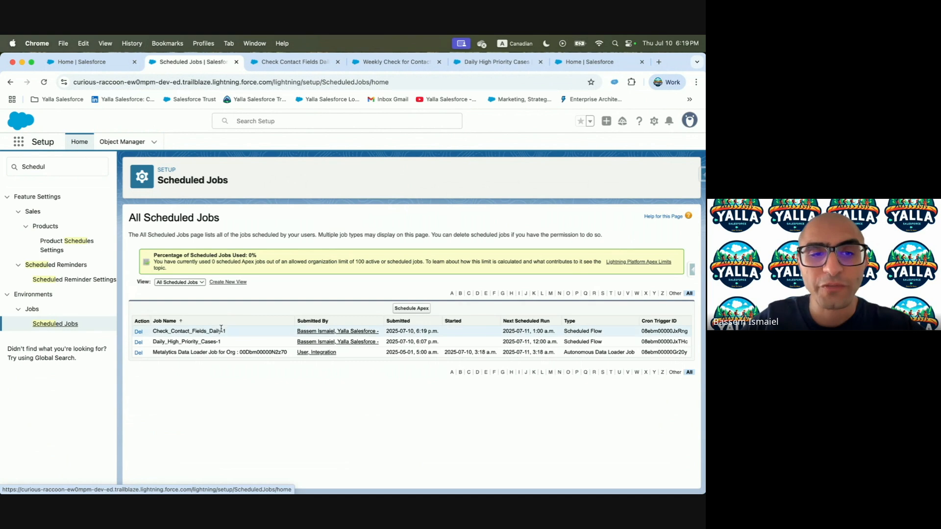
{"action": "left_click_drag", "start_coordinate": [153, 331], "coordinate": [237, 332]}
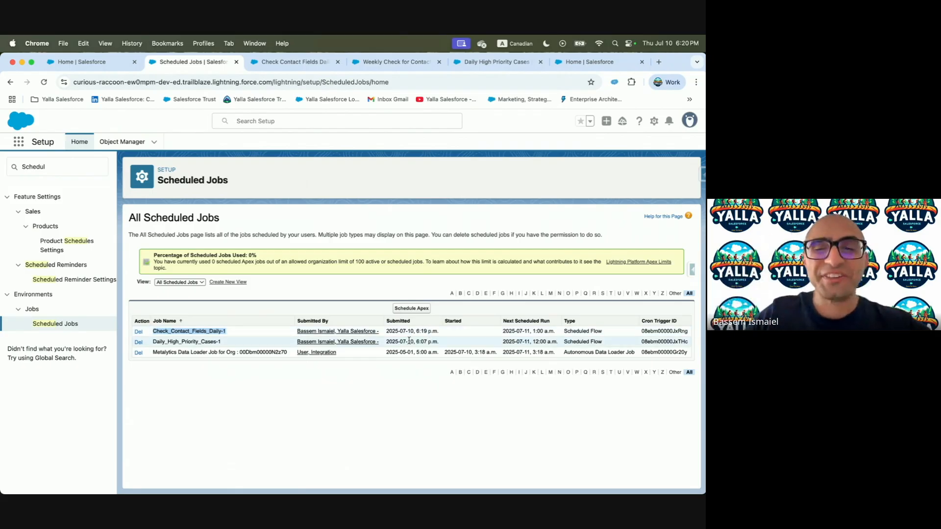
{"action": "left_click_drag", "start_coordinate": [416, 331], "coordinate": [443, 334]}
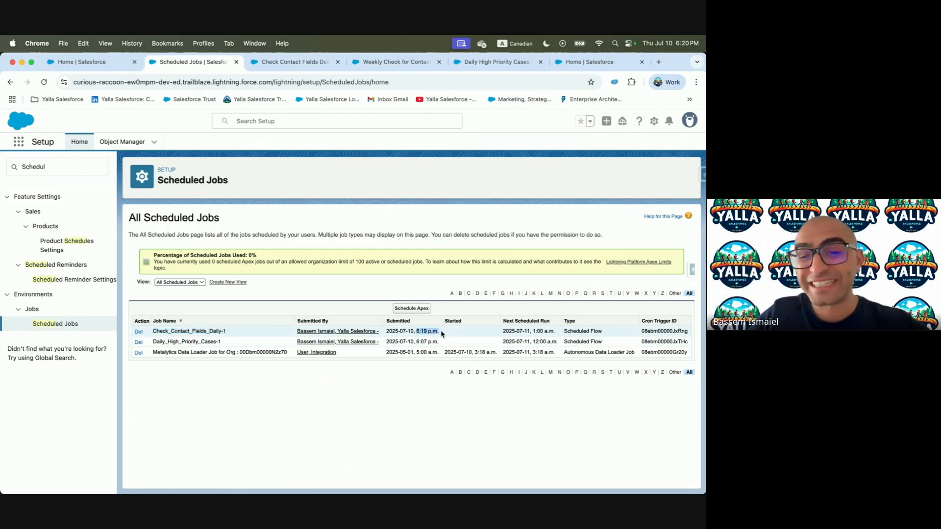
{"action": "left_click_drag", "start_coordinate": [517, 332], "coordinate": [550, 332]}
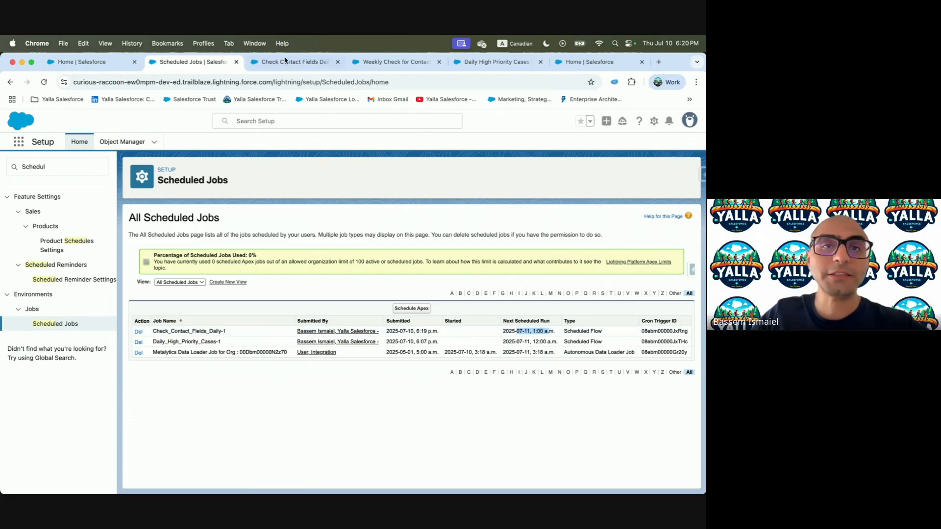
Return to the Check Contact Fields Daily schedule settings, starting Jul 1, 2025, running Daily
{"action": "left_click", "coordinate": [588, 62]}
{"action": "left_click", "coordinate": [470, 62]}
{"action": "left_click", "coordinate": [421, 62]}
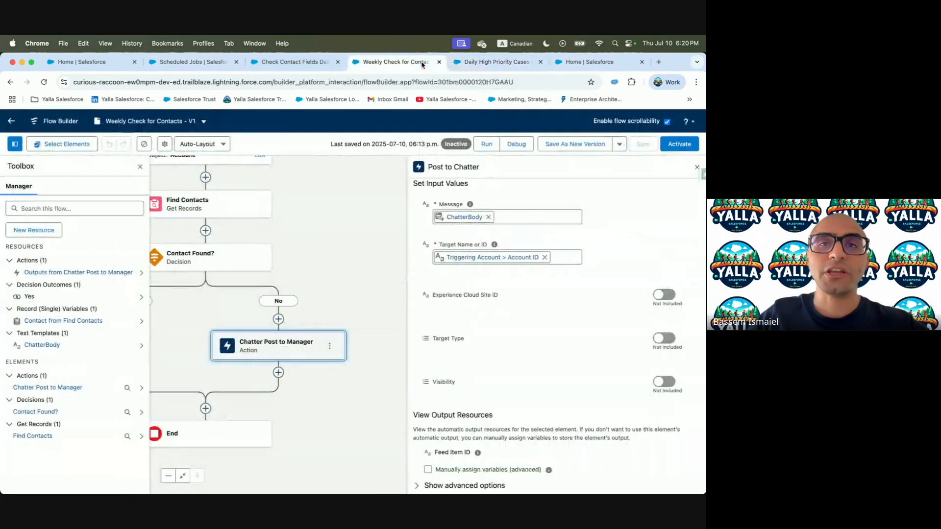
{"action": "left_click", "coordinate": [294, 63]}
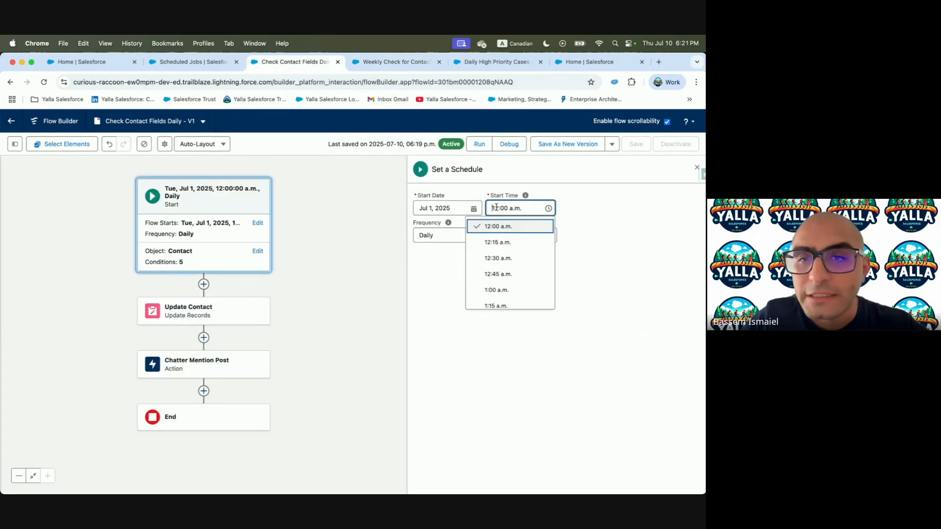
Change the start time to 6:22 p.m., save as a new version, and activate V2
{"action": "double_click", "coordinate": [497, 207]}
{"action": "type", "text": "06"}
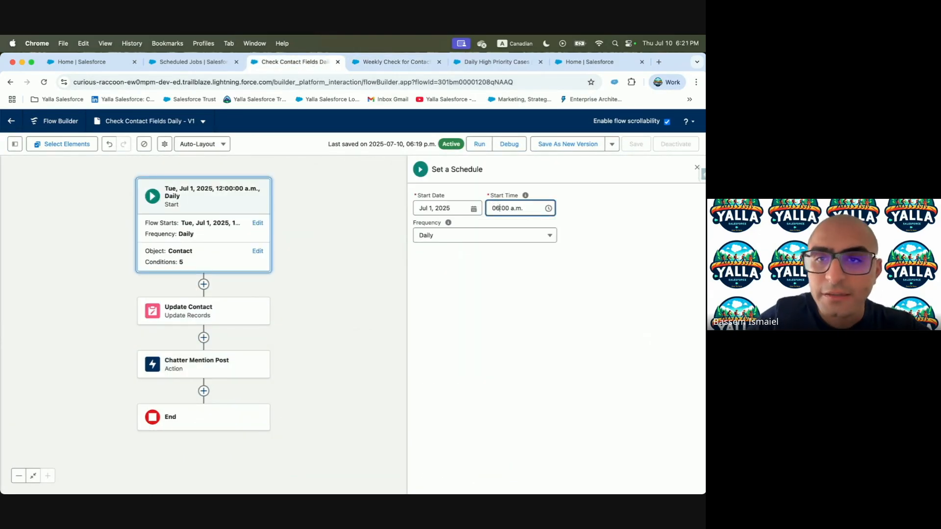
{"action": "left_click", "coordinate": [502, 208]}
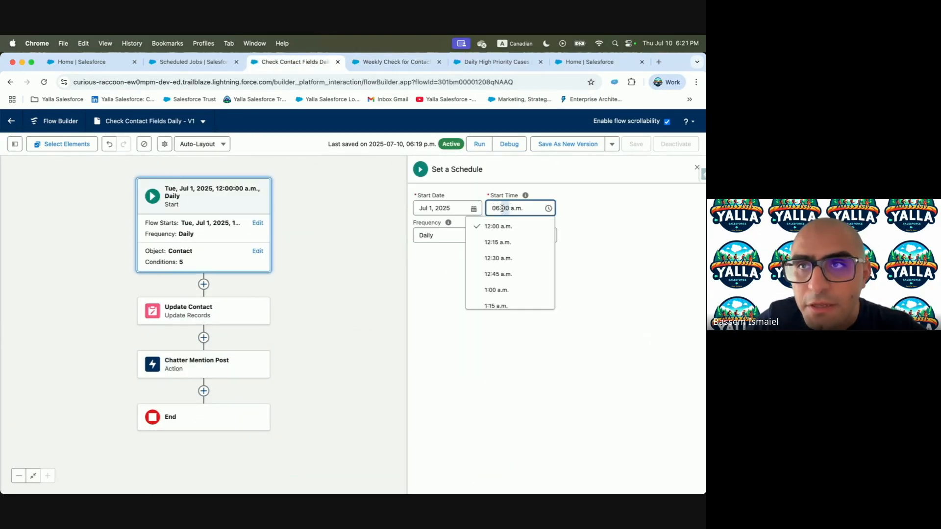
{"action": "type", "text": "22"}
{"action": "left_click", "coordinate": [515, 207]}
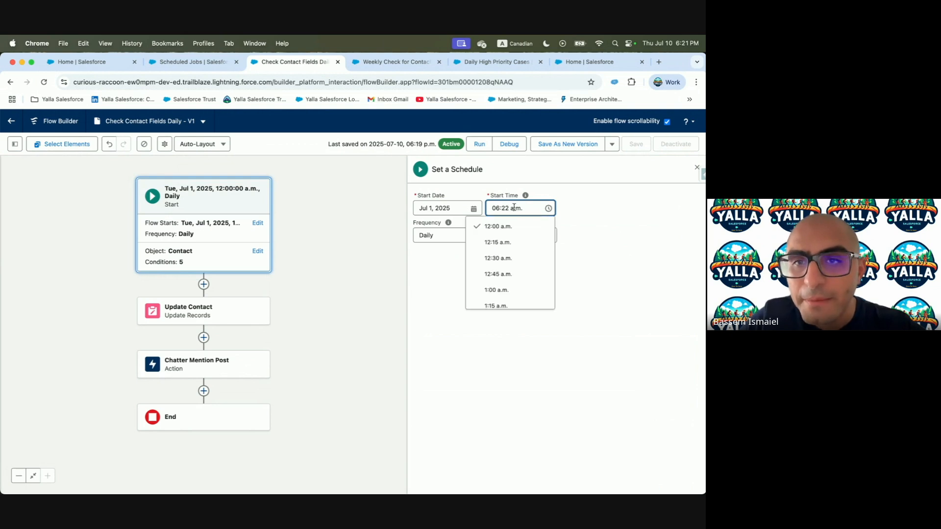
{"action": "key", "text": "BackSpace"}
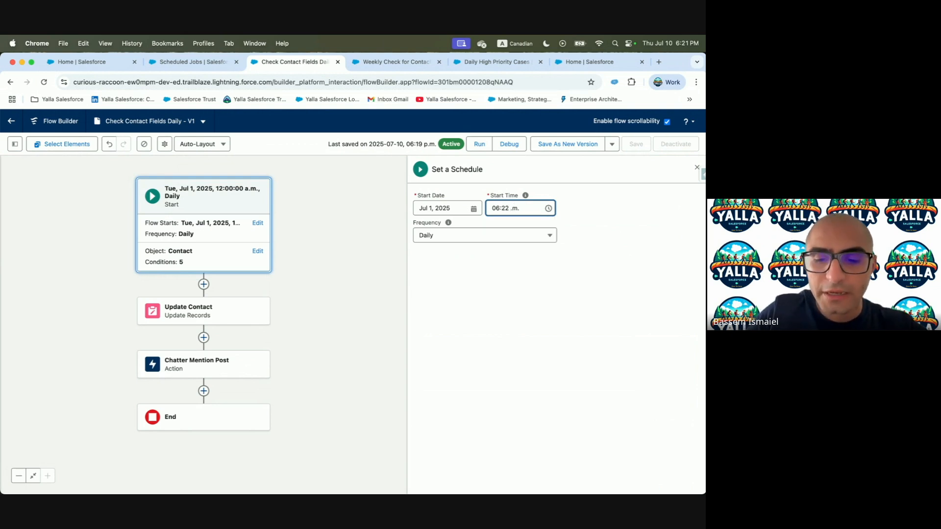
{"action": "type", "text": "p"}
{"action": "left_click", "coordinate": [572, 257]}
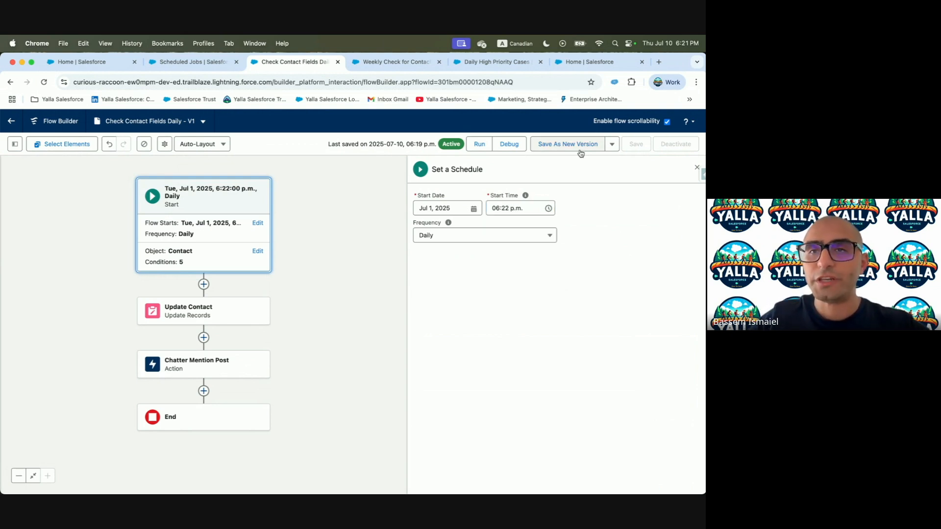
{"action": "left_click", "coordinate": [578, 147]}
{"action": "left_click", "coordinate": [525, 382]}
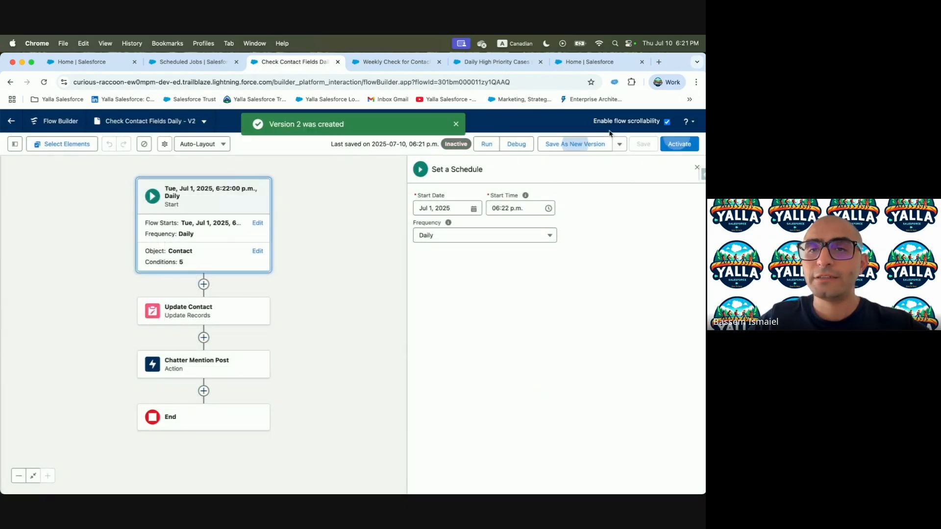
{"action": "left_click", "coordinate": [670, 147]}
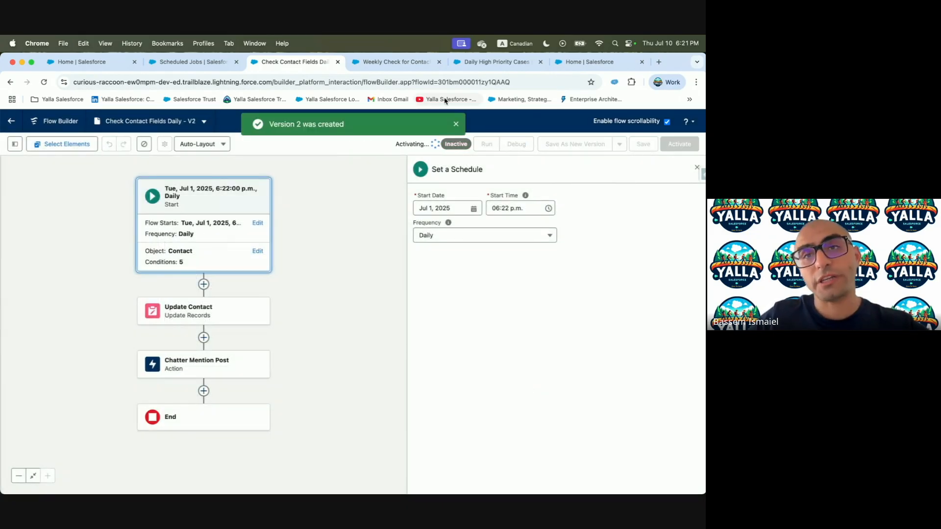
Reload Scheduled Jobs to verify the job's new submitted and next run times
{"action": "left_click", "coordinate": [189, 62]}
{"action": "left_click", "coordinate": [201, 82]}
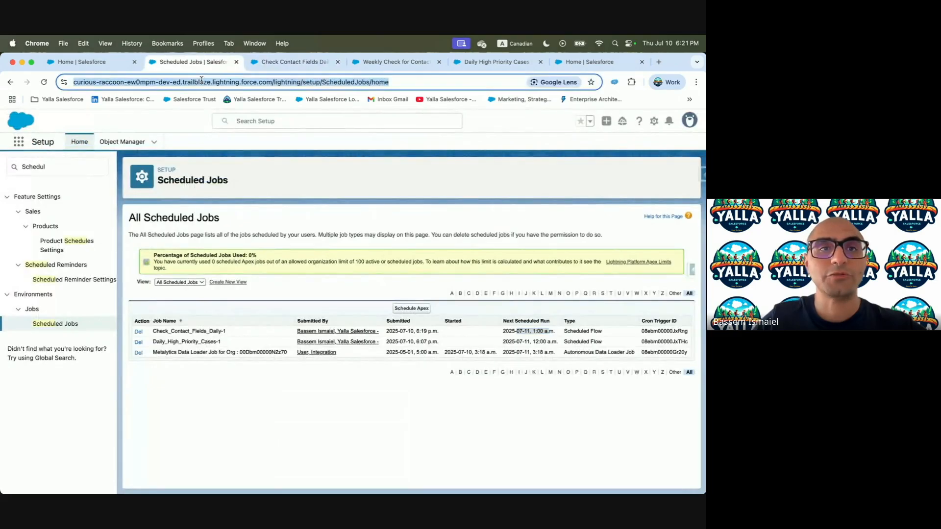
{"action": "key", "text": "Return"}
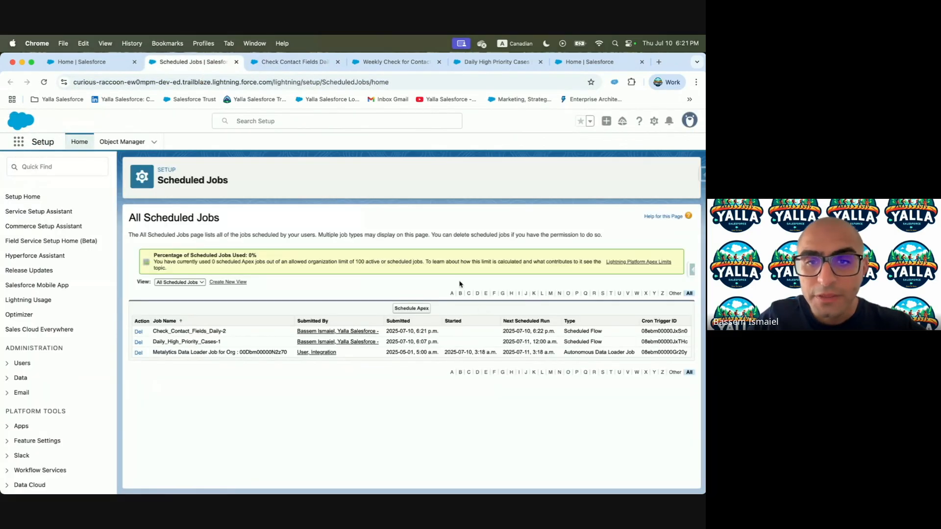
{"action": "left_click_drag", "start_coordinate": [398, 333], "coordinate": [432, 332]}
{"action": "left_click_drag", "start_coordinate": [504, 331], "coordinate": [553, 336]}
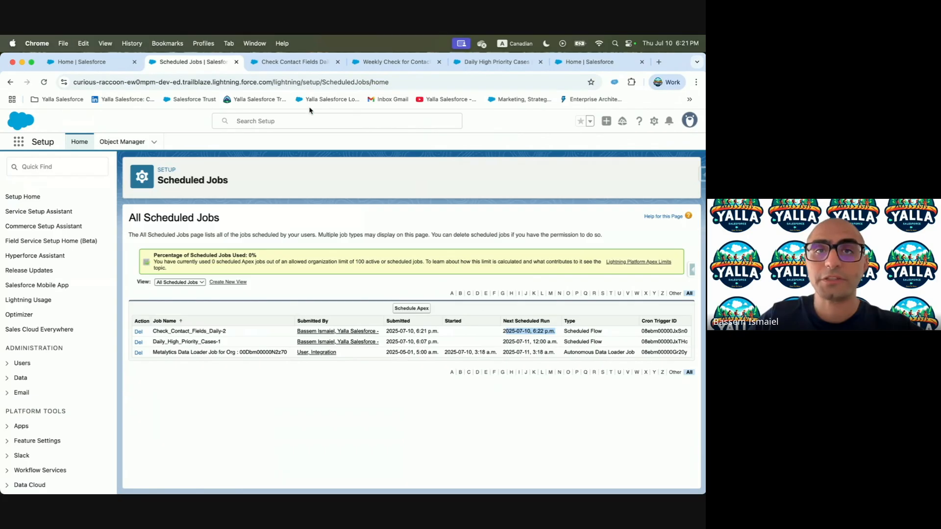
{"action": "left_click", "coordinate": [284, 62]}
{"action": "left_click", "coordinate": [373, 66]}
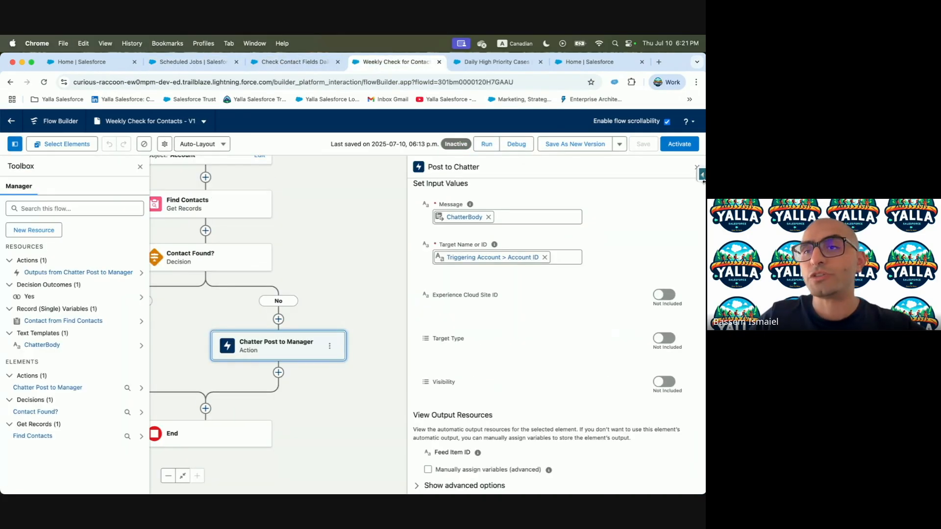
In Inspector's Data Export, query Contact filtered on Missing_Data__c = false
{"action": "left_click", "coordinate": [703, 175]}
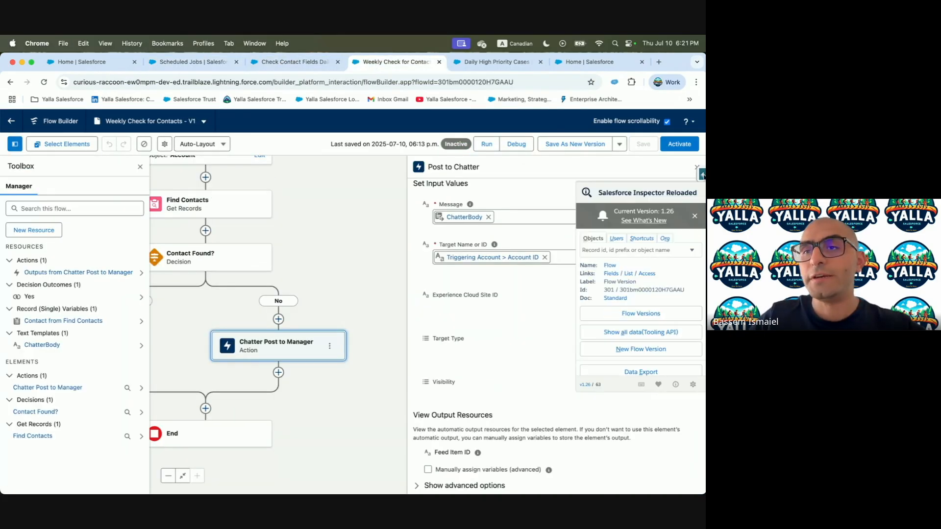
{"action": "left_click", "coordinate": [638, 374]}
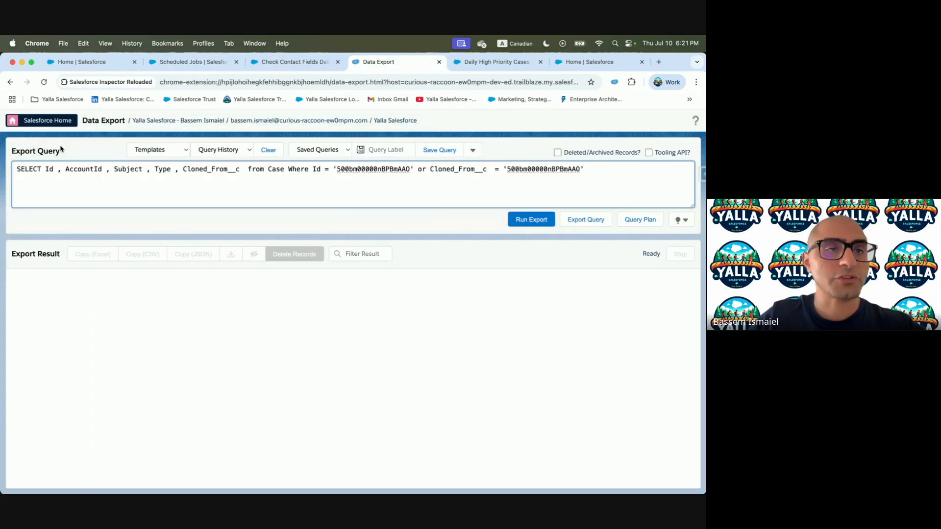
{"action": "left_click_drag", "start_coordinate": [59, 174], "coordinate": [407, 178]}
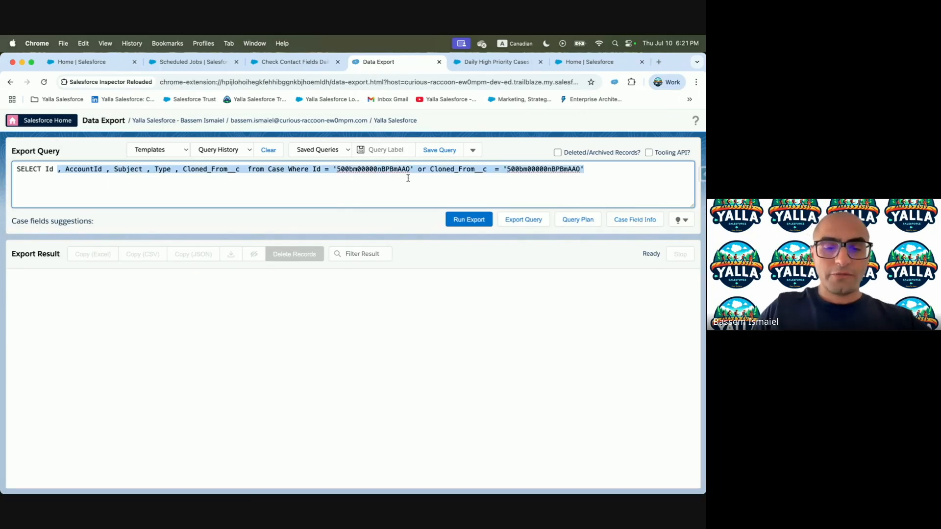
{"action": "type", "text": "from Contac"}
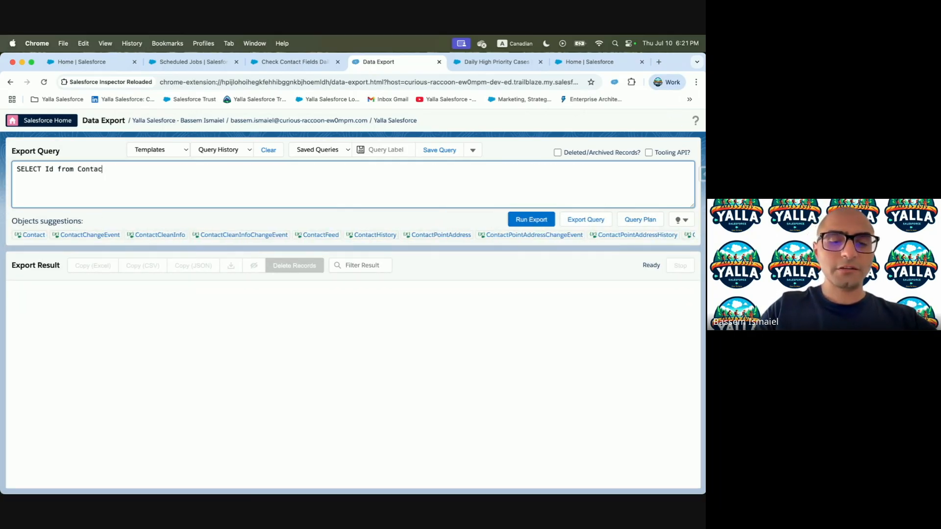
{"action": "type", "text": "t Where "}
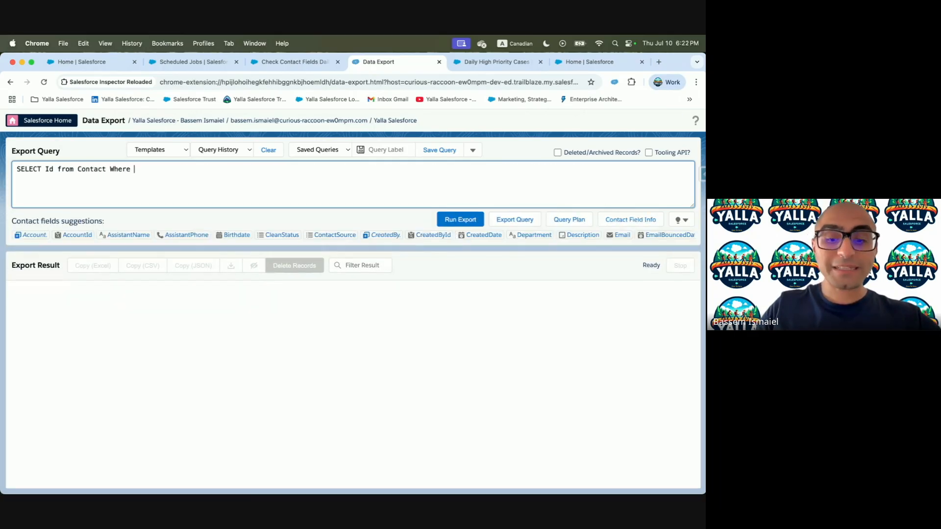
{"action": "type", "text": "miss"}
{"action": "left_click", "coordinate": [54, 235]}
{"action": "type", "text": "= false"}
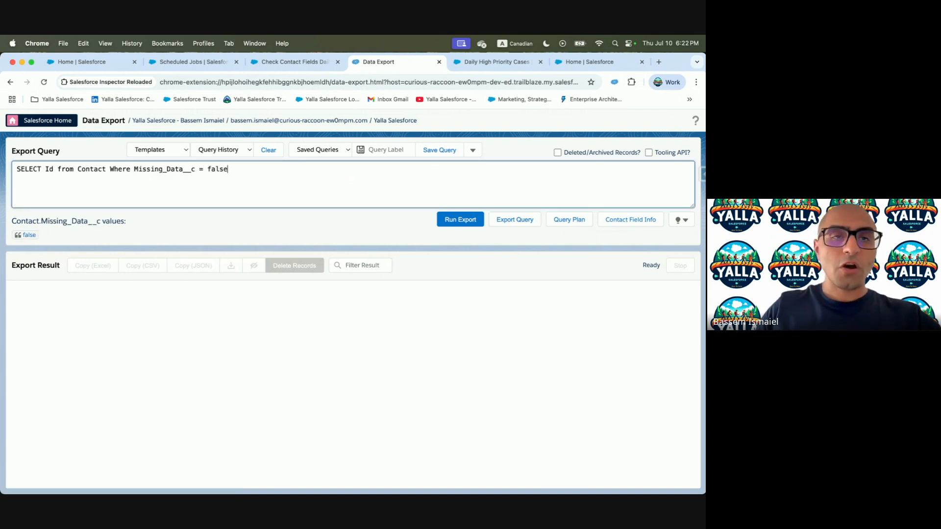
Add Phone, AccountId, FirstName, Email and Missing_Data__c to the query's selected fields
{"action": "left_click", "coordinate": [54, 170]}
{"action": "type", "text": ", P"}
{"action": "key", "text": "BackSpace"}
{"action": "type", "text": "Bu"}
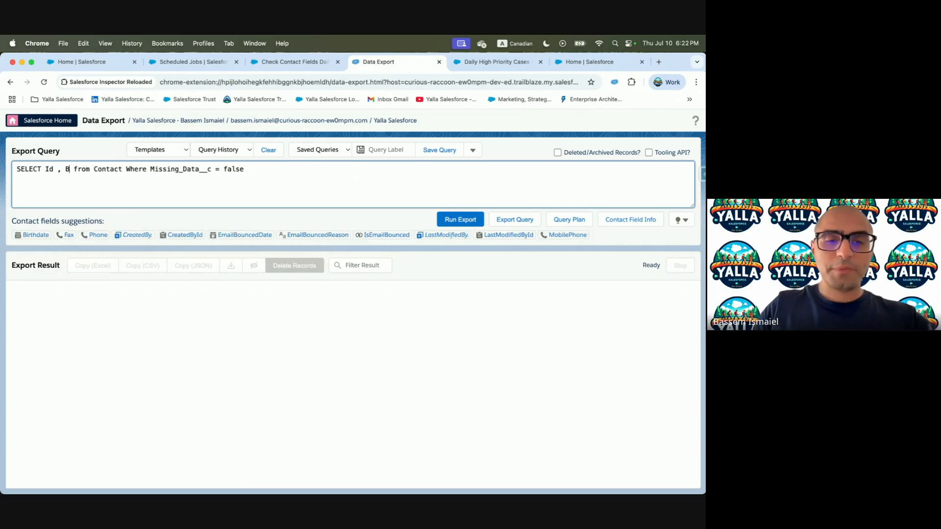
{"action": "left_click", "coordinate": [57, 234]}
{"action": "type", "text": ", Account"}
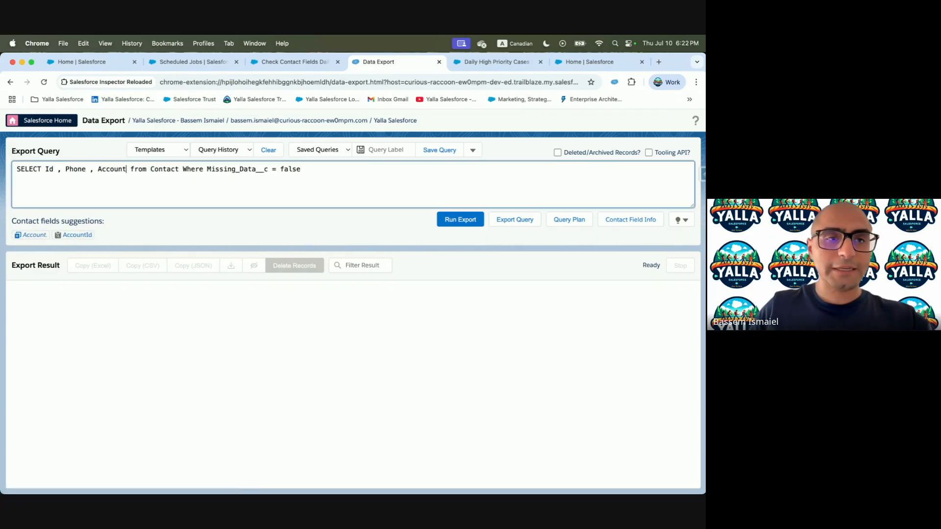
{"action": "left_click", "coordinate": [81, 236]}
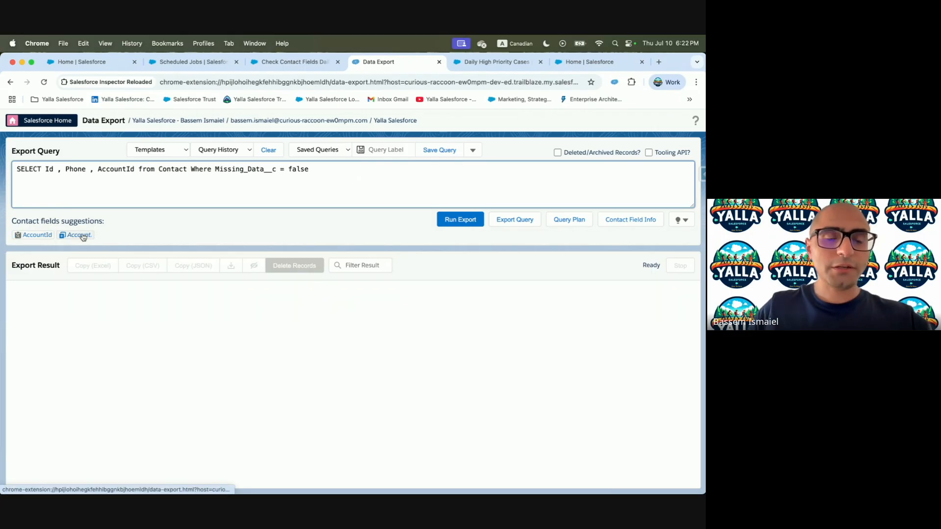
{"action": "left_click", "coordinate": [294, 62]}
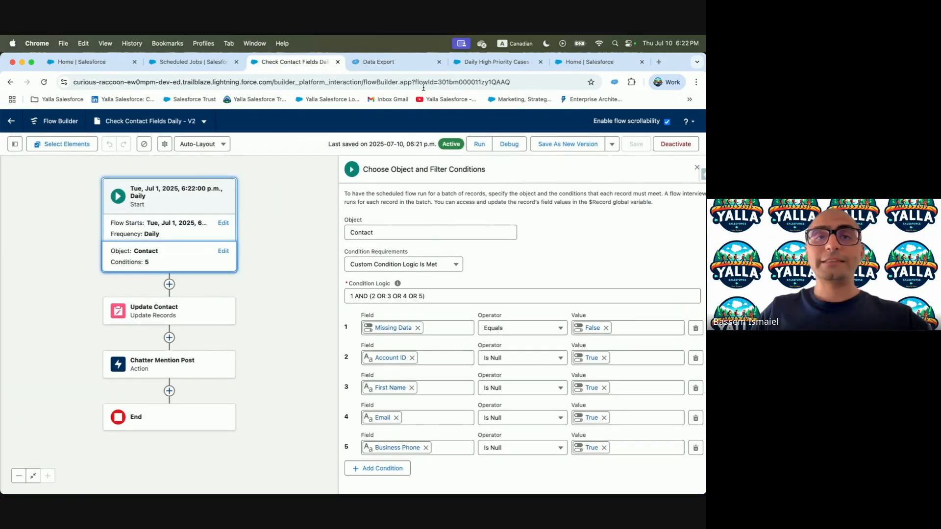
{"action": "left_click", "coordinate": [368, 70]}
{"action": "type", "text": "Fir"}
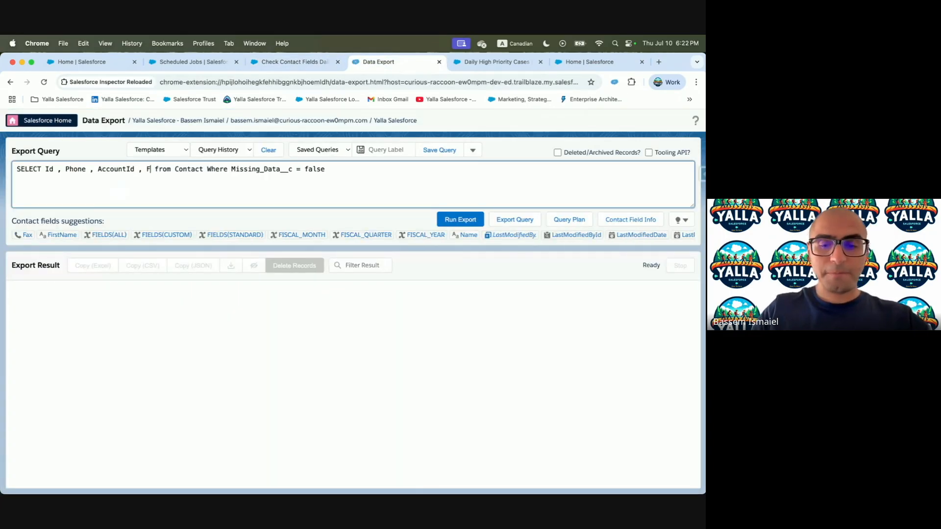
{"action": "left_click", "coordinate": [34, 235]}
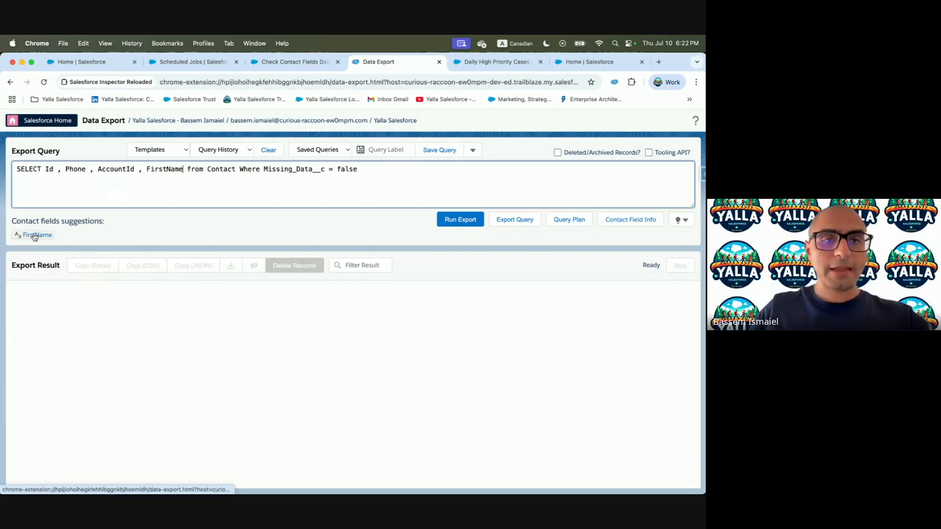
{"action": "type", "text": ", Emai"}
{"action": "left_click", "coordinate": [35, 235]}
{"action": "type", "text": ", Miss"}
{"action": "left_click", "coordinate": [58, 235]}
Change the filter to Missing_Data__c = true, run the query, and reload Scheduled Jobs
{"action": "double_click", "coordinate": [449, 169]}
{"action": "type", "text": "true"}
{"action": "left_click", "coordinate": [454, 222]}
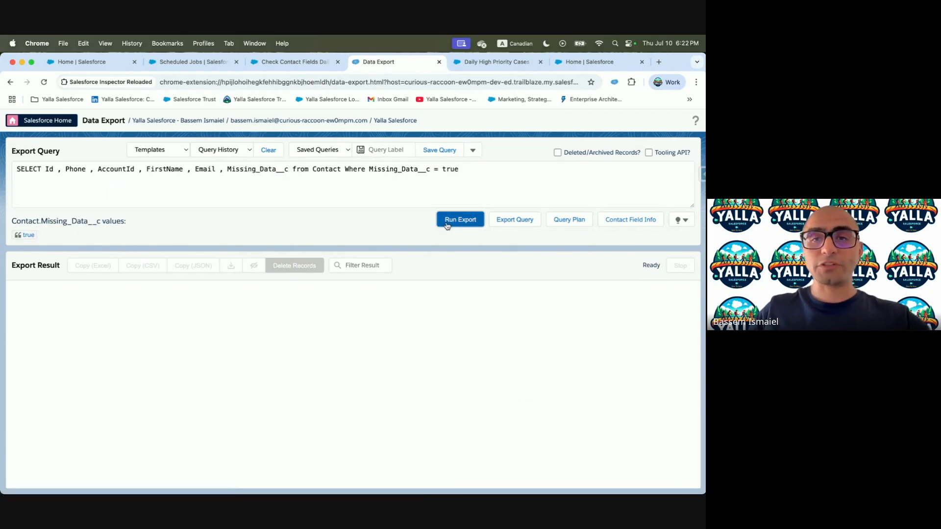
{"action": "left_click", "coordinate": [215, 63]}
{"action": "left_click", "coordinate": [181, 82]}
{"action": "key", "text": "Return"}
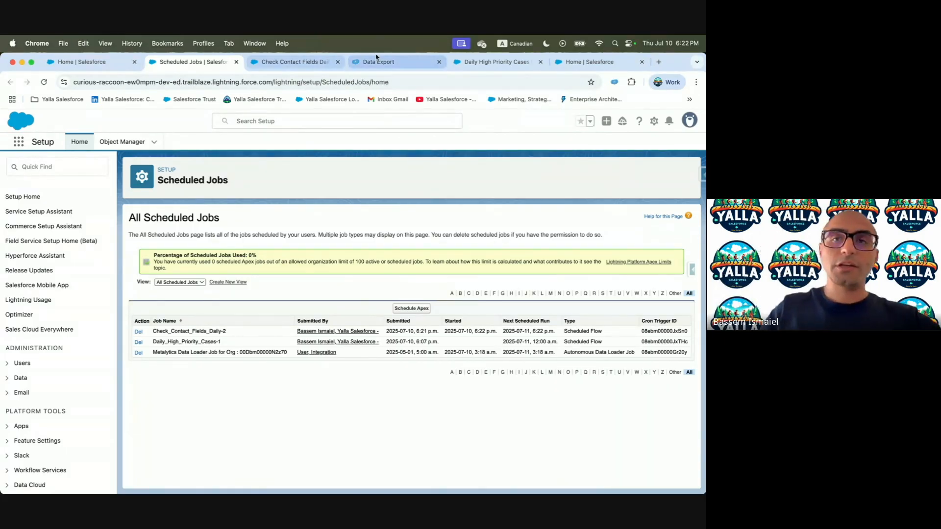
Rerun the Contact query, returning 6 contacts flagged Missing_Data__c true
{"action": "left_click", "coordinate": [412, 64]}
{"action": "left_click", "coordinate": [454, 222]}
{"action": "left_click", "coordinate": [453, 222]}
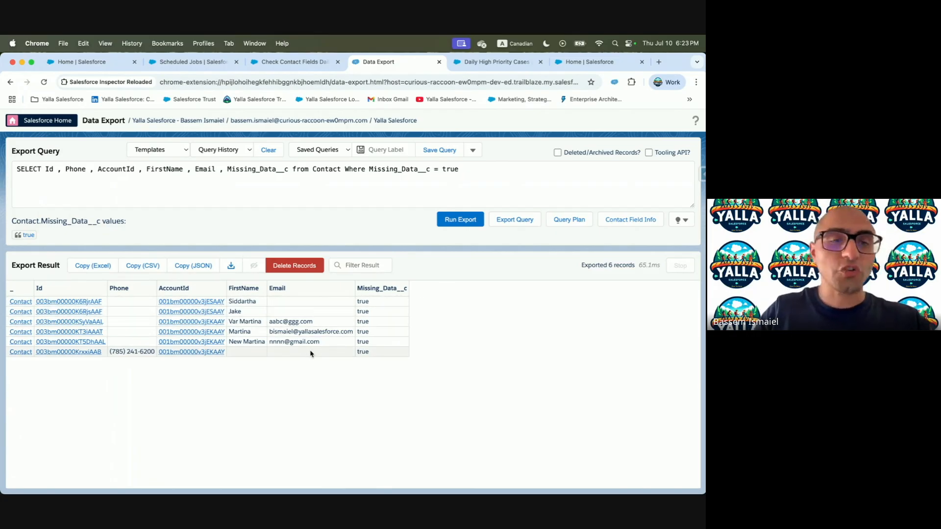
Open the second flagged contact in Salesforce and check its Chatter feed for the missing-data post
{"action": "left_click", "coordinate": [78, 313]}
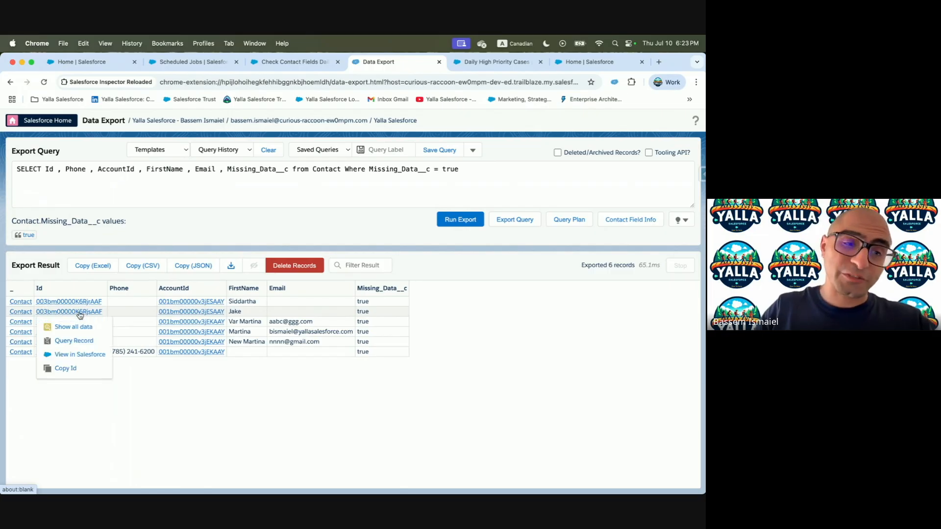
{"action": "left_click", "coordinate": [84, 358]}
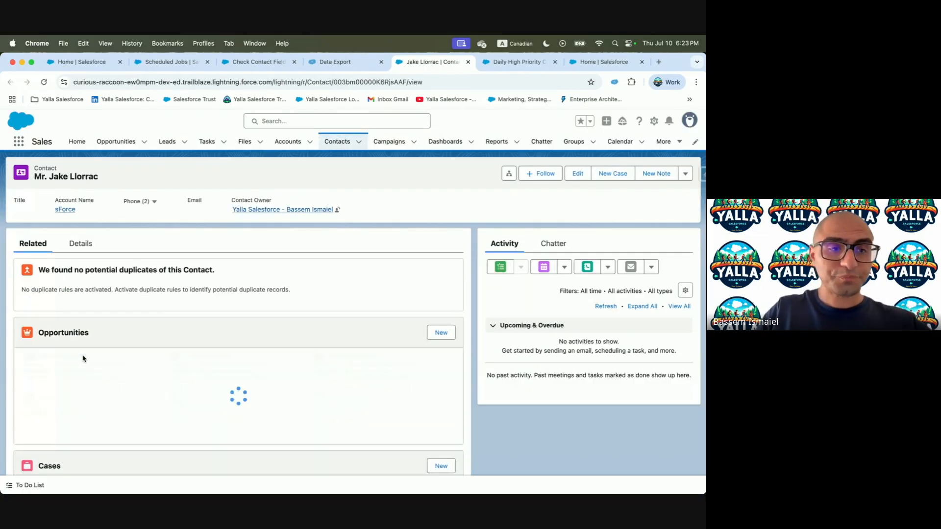
{"action": "left_click", "coordinate": [561, 242]}
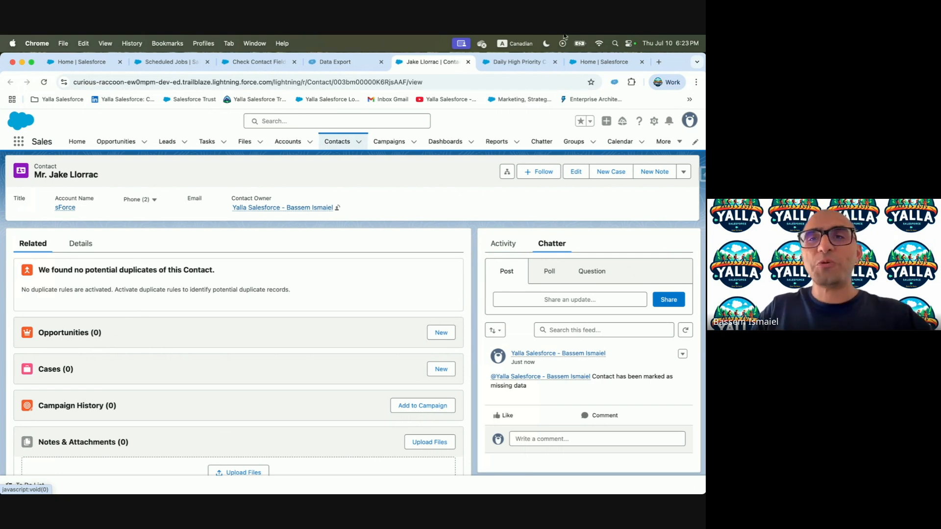
{"action": "left_click", "coordinate": [163, 62]}
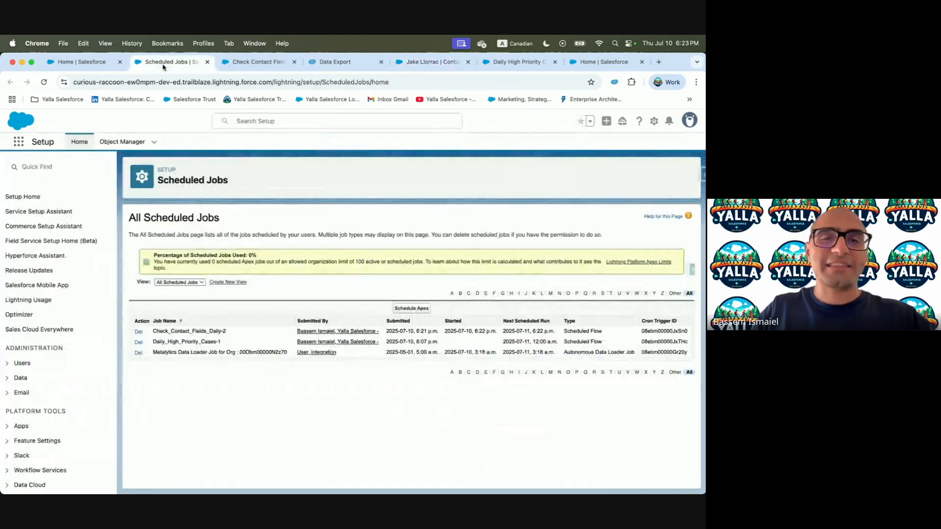